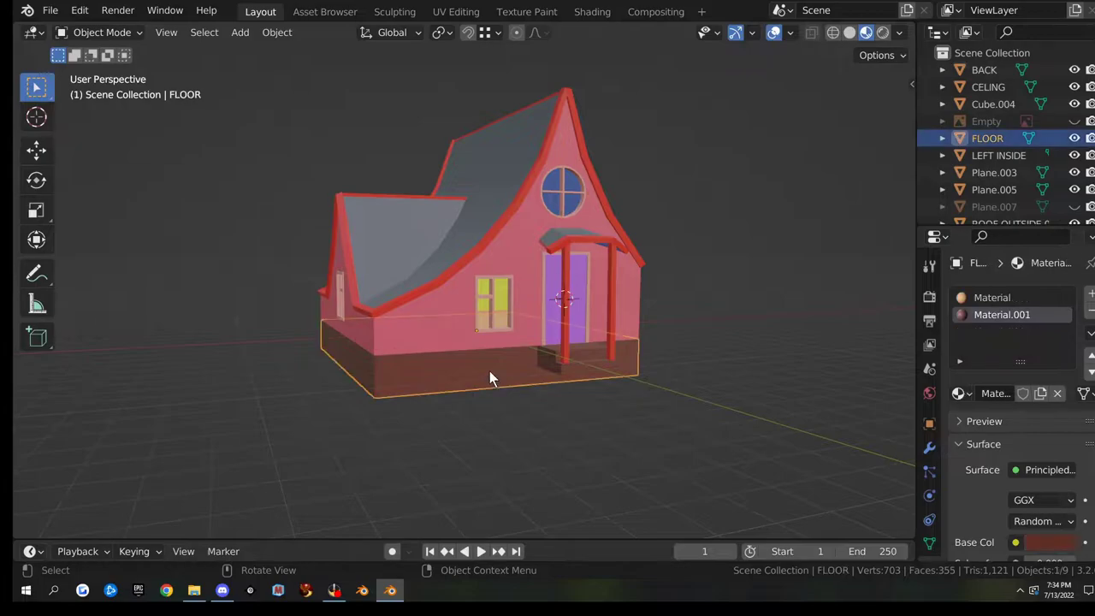
# - Hide every object of the house except the floor
pyautogui.scroll(4, 517, 387)
pyautogui.scroll(-3, 518, 387)
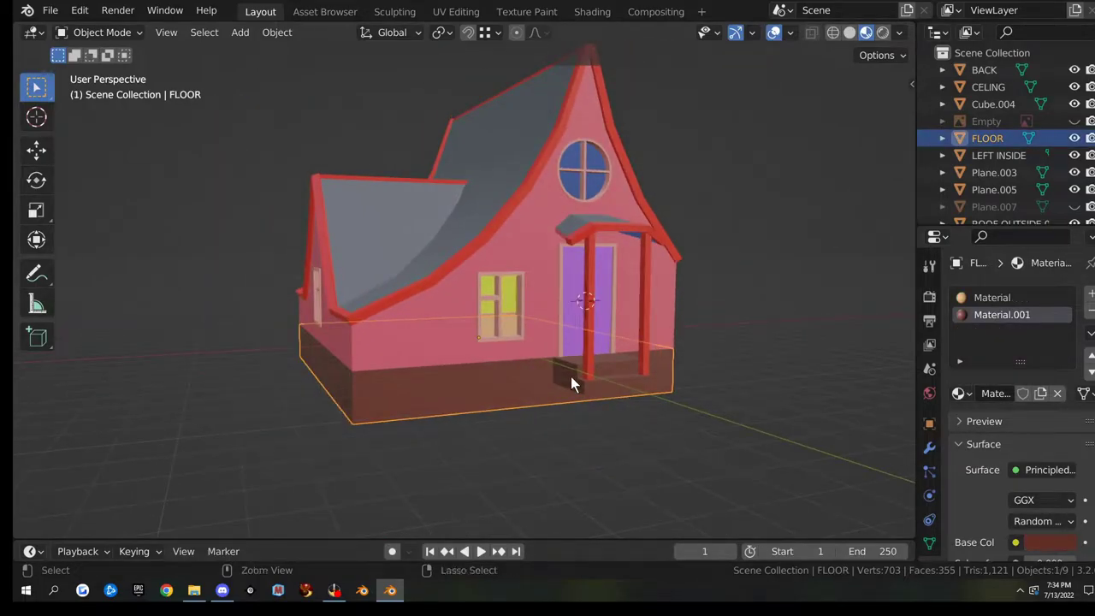
pyautogui.hotkey('ctrl', 'i')
pyautogui.press('h')
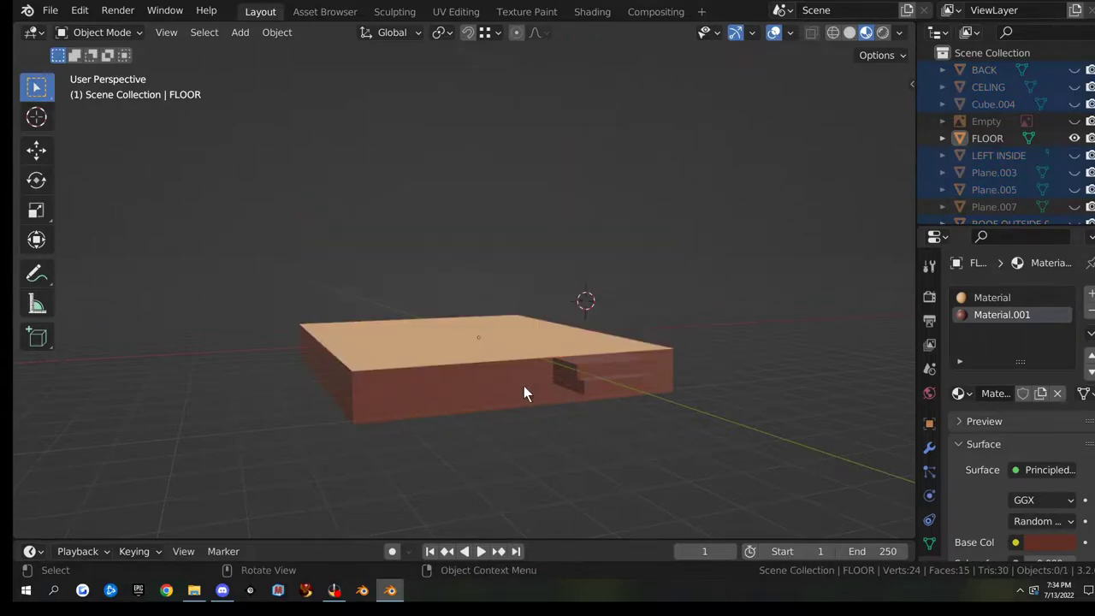
# - Separate the linked stair geometry from the floor mesh into its own object
pyautogui.click(480, 370)
pyautogui.moveTo(582, 381); pyautogui.dragTo(622, 391, button='middle')
pyautogui.scroll(2, 618, 400)
pyautogui.press('Tab')
pyautogui.click(621, 390)
pyautogui.hotkey('ctrl', 'l')
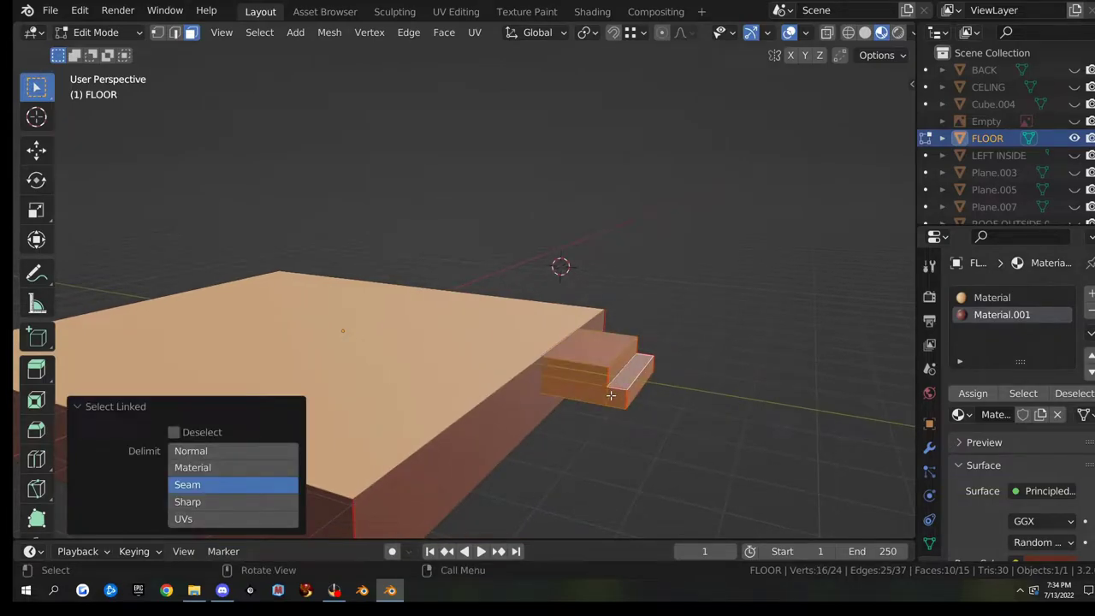
pyautogui.press('p')
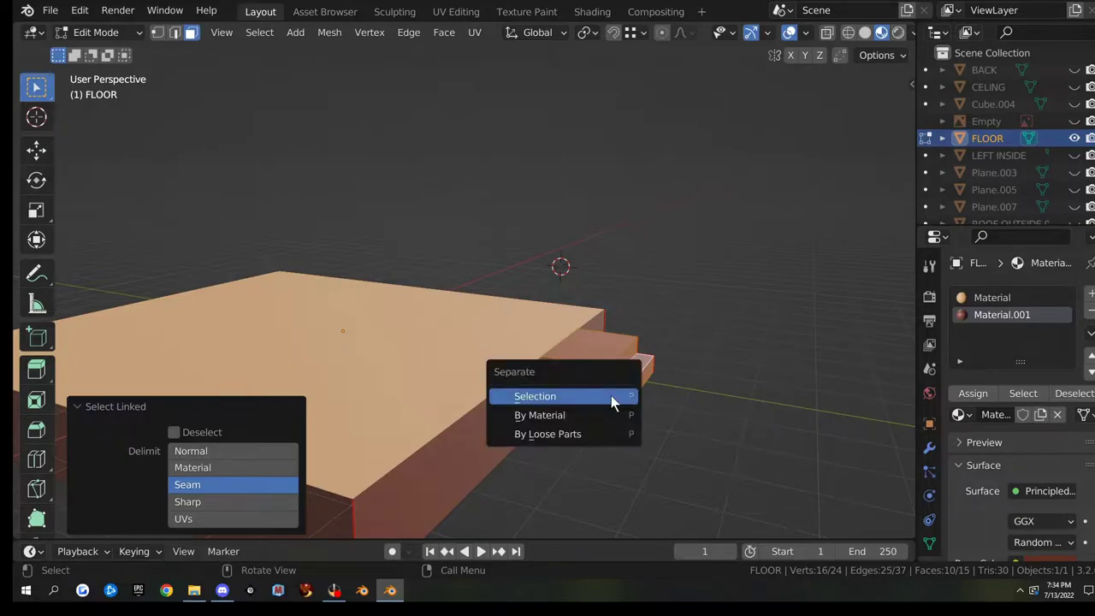
pyautogui.click(610, 397)
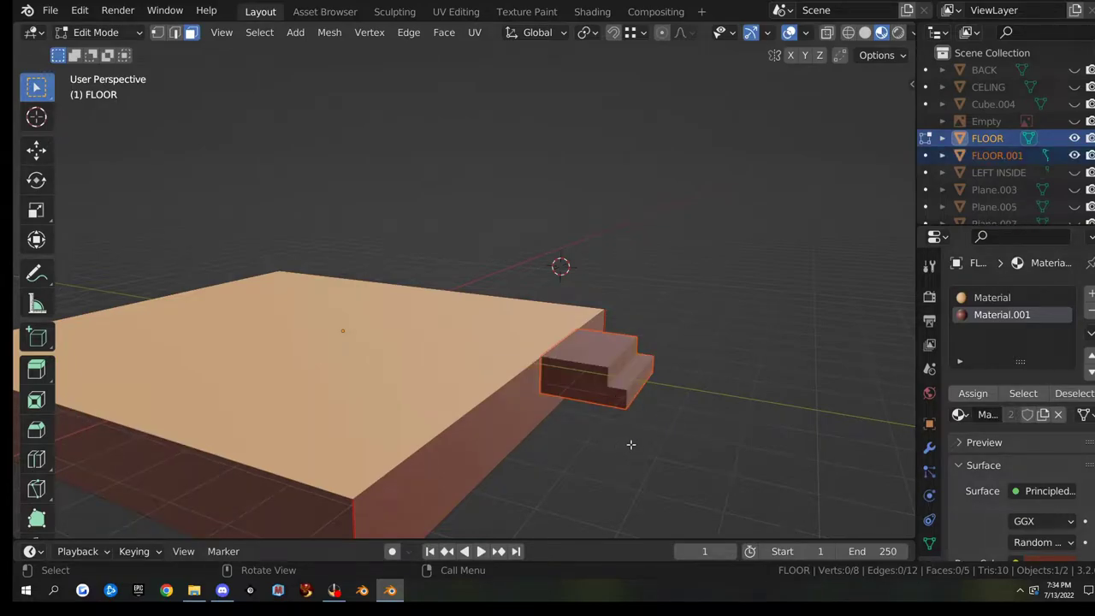
pyautogui.press('Tab')
# - Duplicate the floor's top face and the side face next to the stairs in place, and separate the copy into its own object
pyautogui.click(487, 411)
pyautogui.moveTo(598, 432); pyautogui.dragTo(467, 398, button='middle')
pyautogui.moveTo(429, 335); pyautogui.dragTo(460, 382, button='middle')
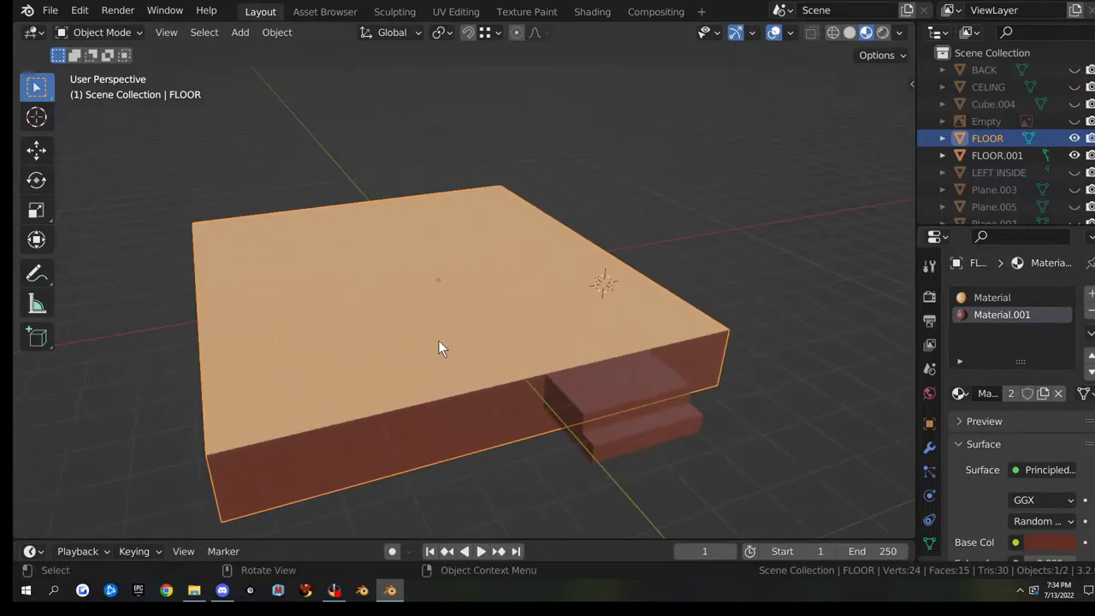
pyautogui.press('Tab')
pyautogui.click(405, 308)
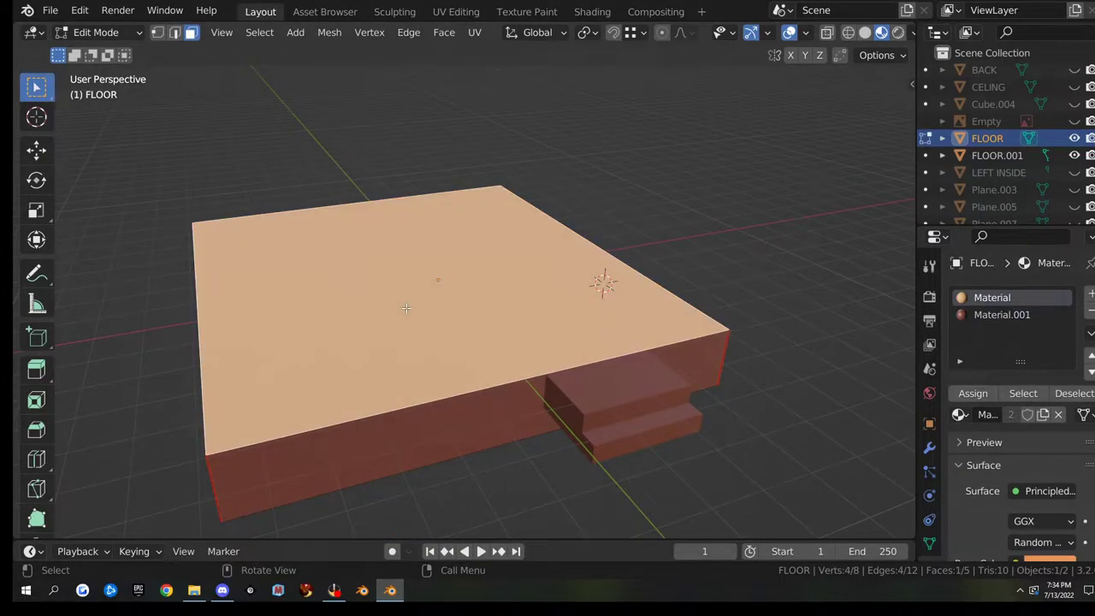
pyautogui.moveTo(412, 286); pyautogui.dragTo(403, 270, button='middle')
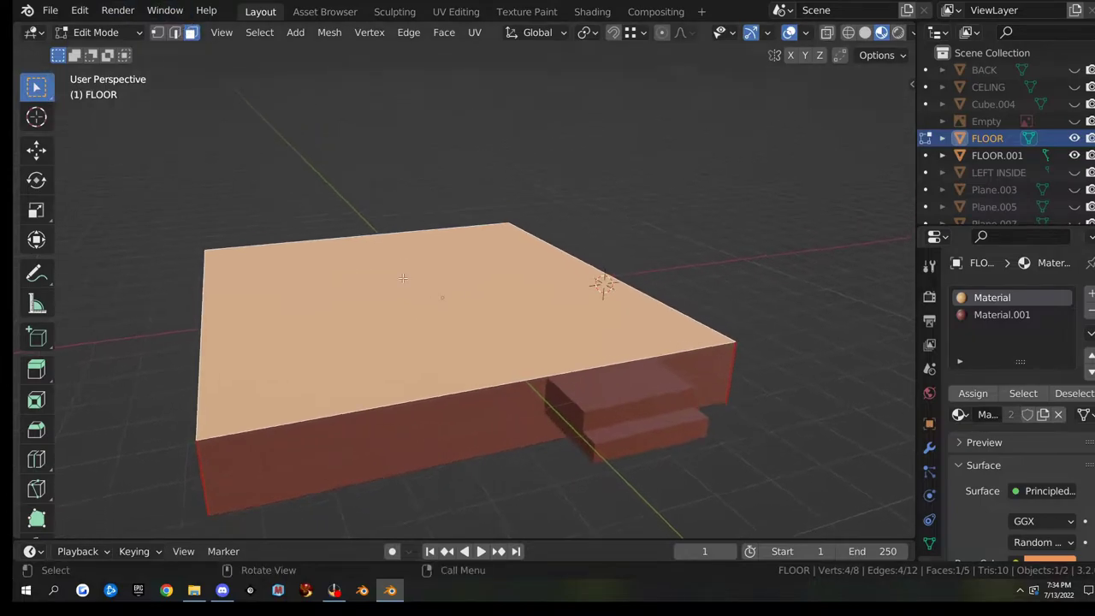
pyautogui.keyDown('shift'); pyautogui.click(426, 431); pyautogui.keyUp('shift')
pyautogui.moveTo(406, 372); pyautogui.dragTo(569, 337, button='middle')
pyautogui.hotkey('shift', 'd')
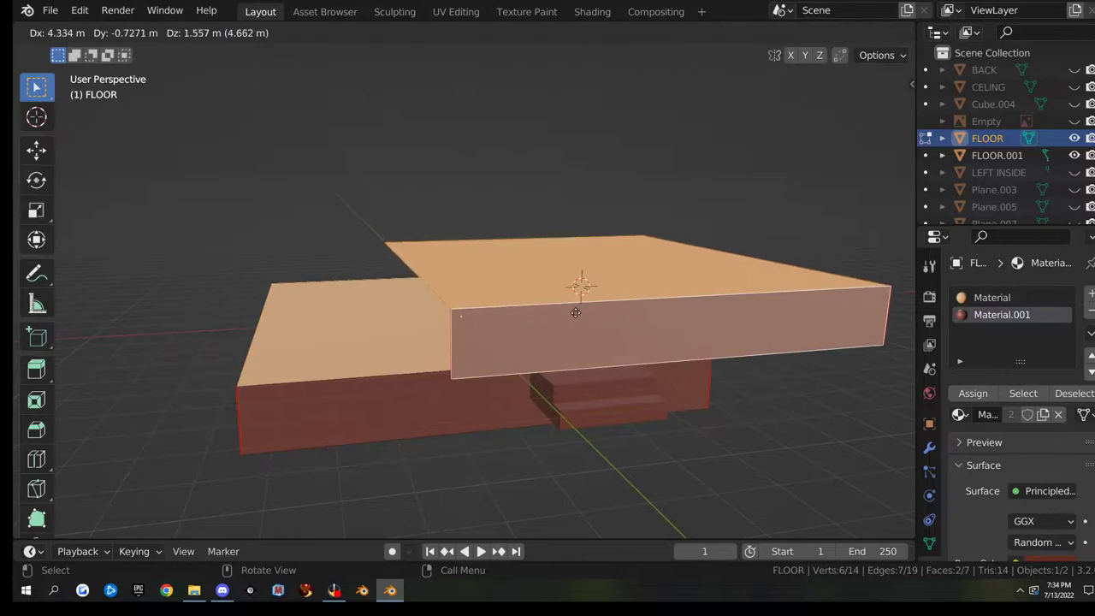
pyautogui.rightClick(575, 312)
pyautogui.press('p')
pyautogui.click(581, 318)
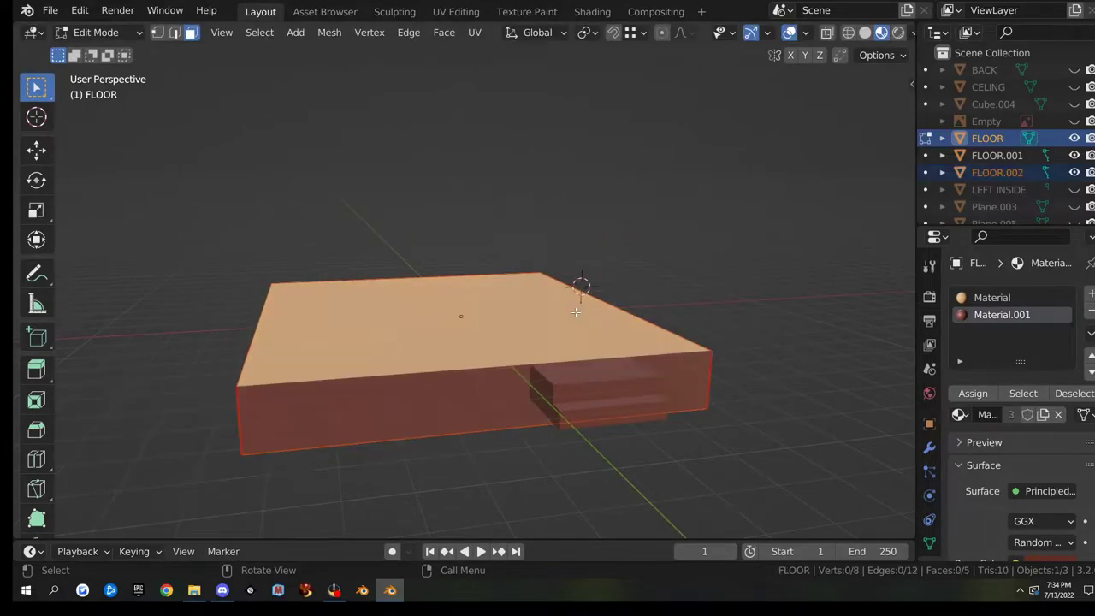
pyautogui.press('Tab')
# - Select the separated copy of the floor faces and frame it for inspection
pyautogui.click(489, 389)
pyautogui.moveTo(446, 392)
pyautogui.mouseDown(button='middle')
pyautogui.moveTo(648, 340)
pyautogui.moveTo(755, 349)
pyautogui.moveTo(430, 379)
pyautogui.mouseUp(button='middle')
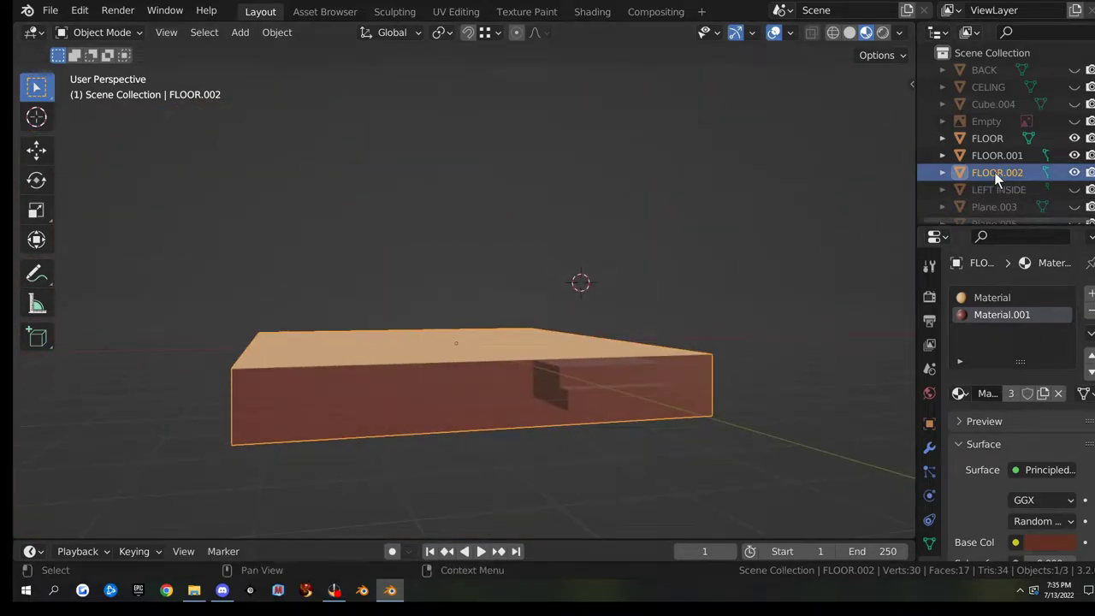
pyautogui.press('KP_Decimal')
pyautogui.moveTo(516, 349); pyautogui.dragTo(476, 355, button='middle')
# - Rename the mesh data of the original floor object as "floor"
pyautogui.click(281, 381)
pyautogui.moveTo(359, 377); pyautogui.dragTo(430, 415, button='middle')
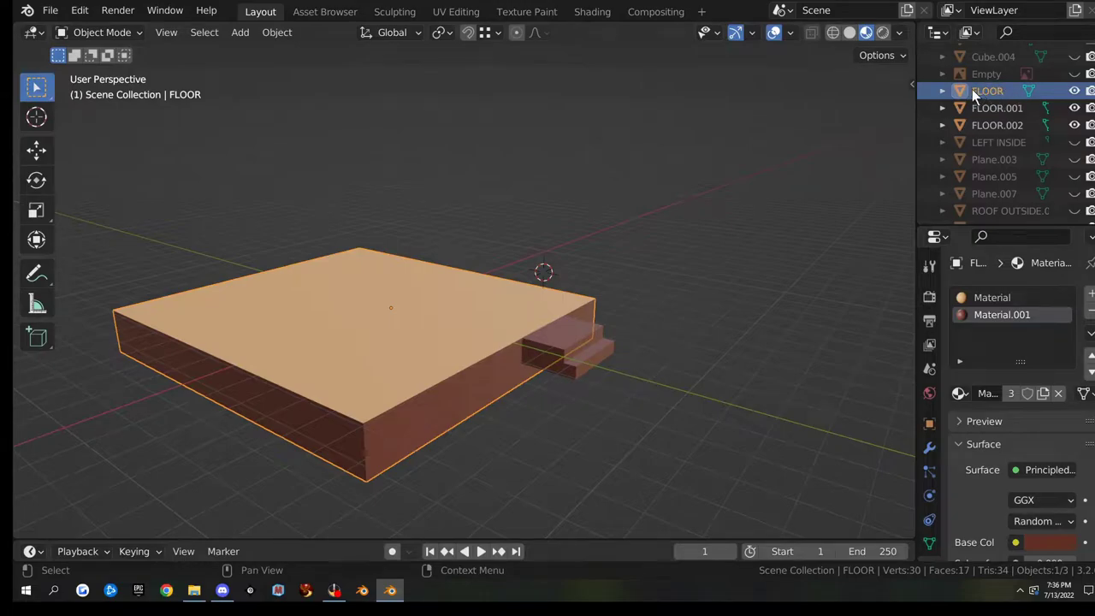
pyautogui.click(940, 91)
pyautogui.doubleClick(998, 108)
pyautogui.scroll(1, 998, 106)
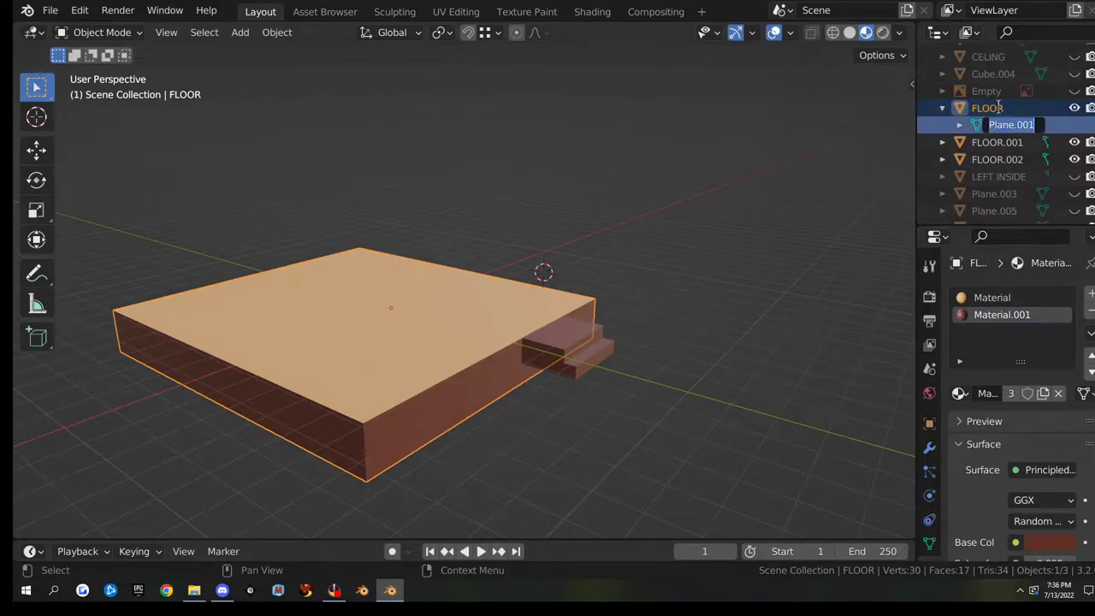
pyautogui.write('floor')
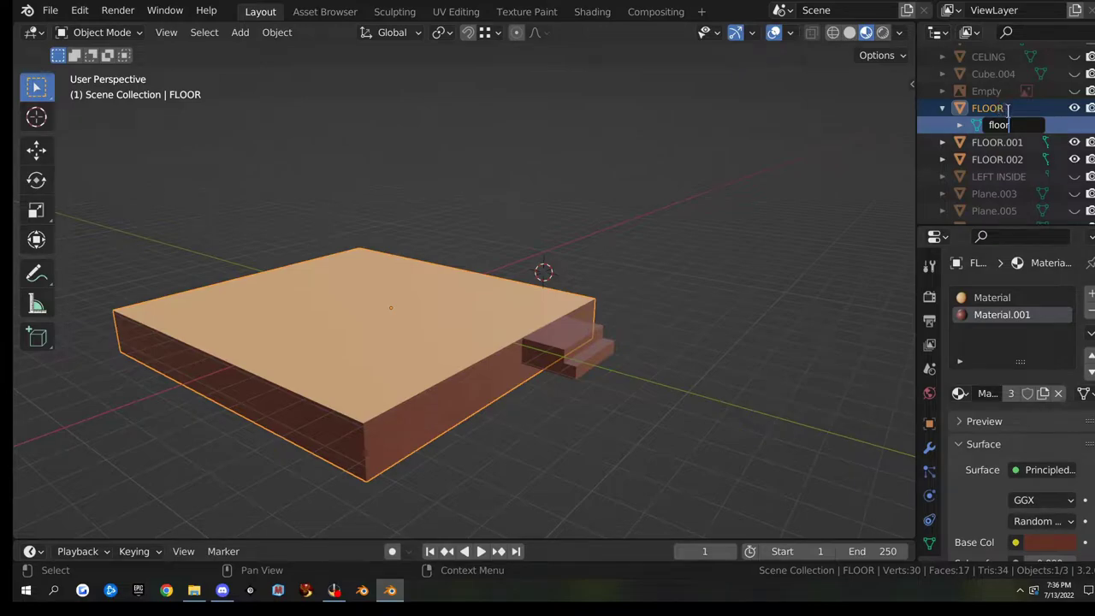
pyautogui.click(992, 108)
# - Rename the original floor object in lowercase as "floor" and collapse its entry
pyautogui.doubleClick(992, 108)
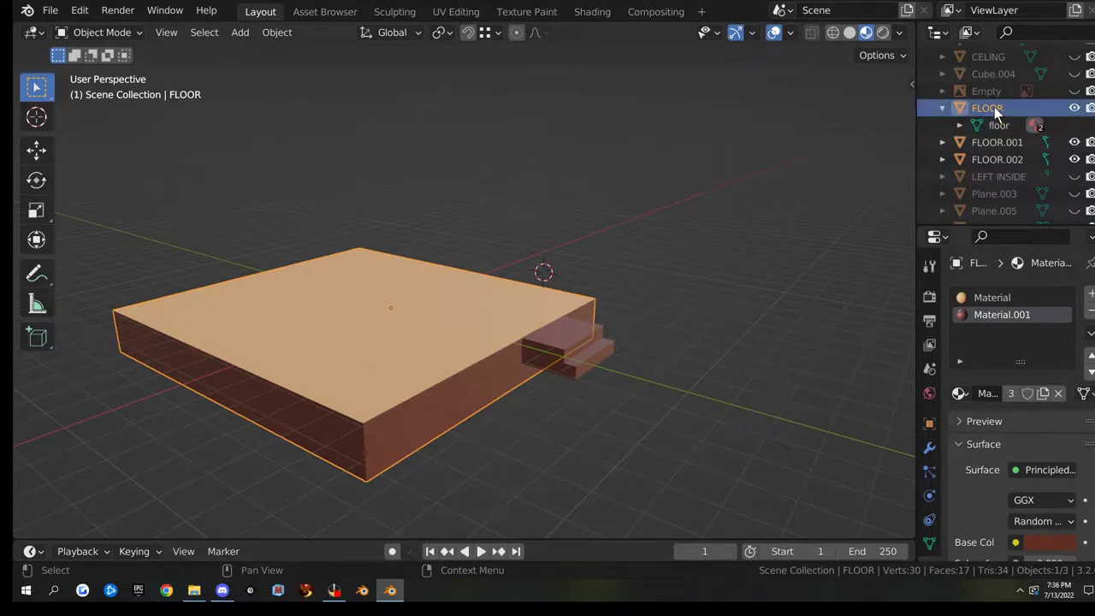
pyautogui.scroll(2, 992, 106)
pyautogui.write('floor')
pyautogui.press('Return')
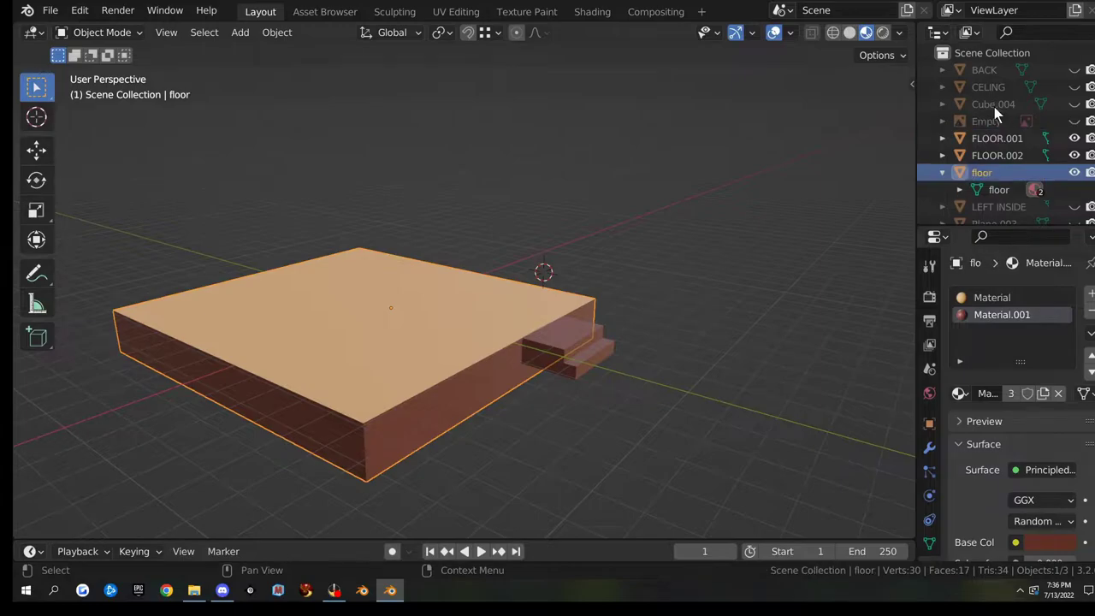
pyautogui.click(942, 173)
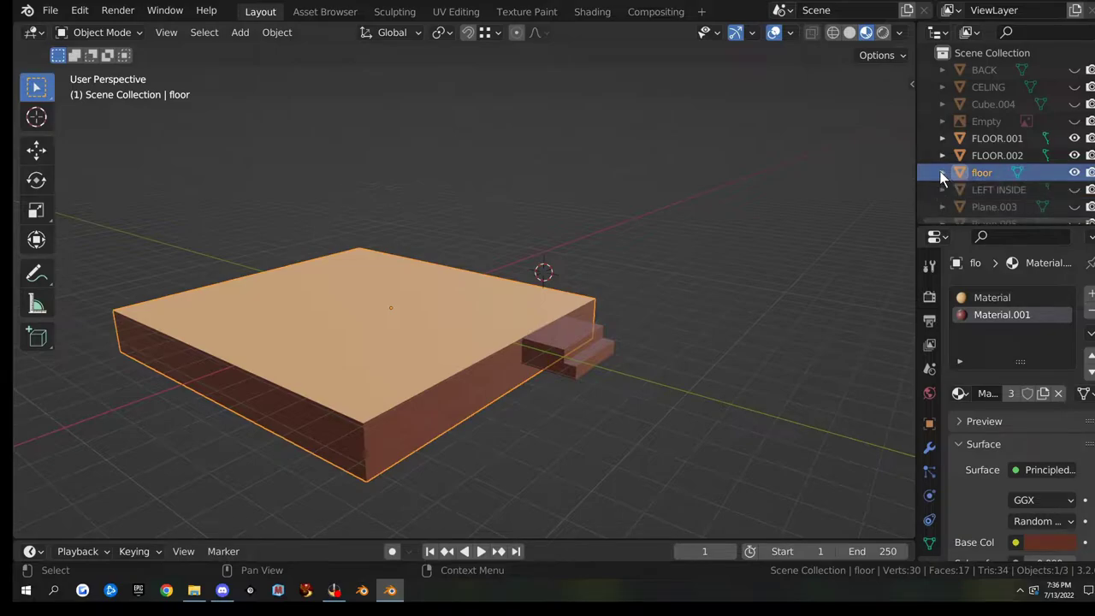
pyautogui.click(456, 394)
pyautogui.press('F2')
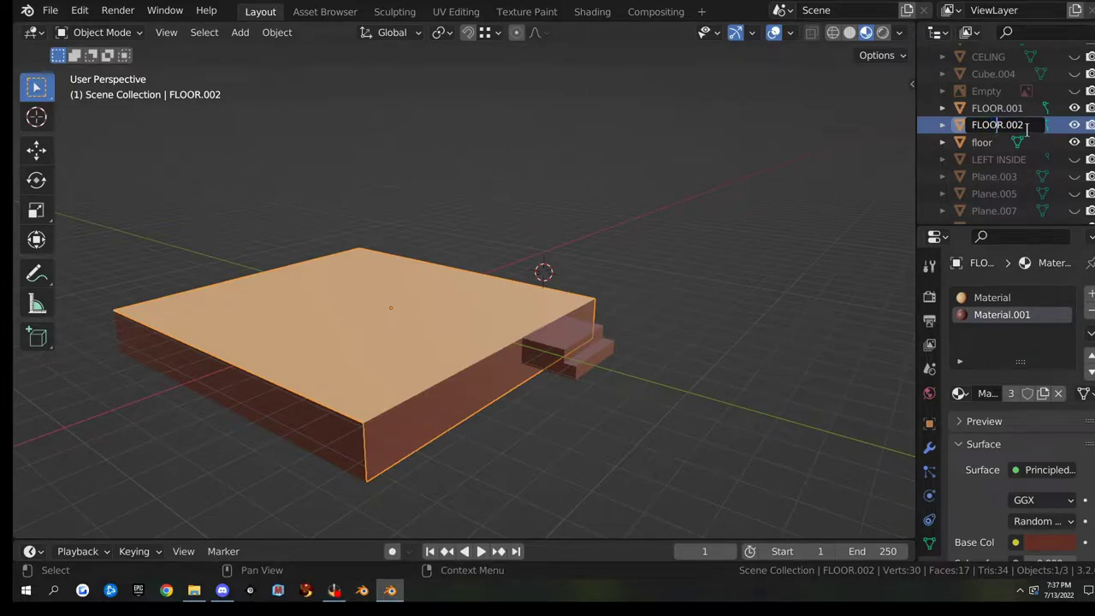
pyautogui.write('floor_phys')
pyautogui.hotkey('ctrl', 'a')
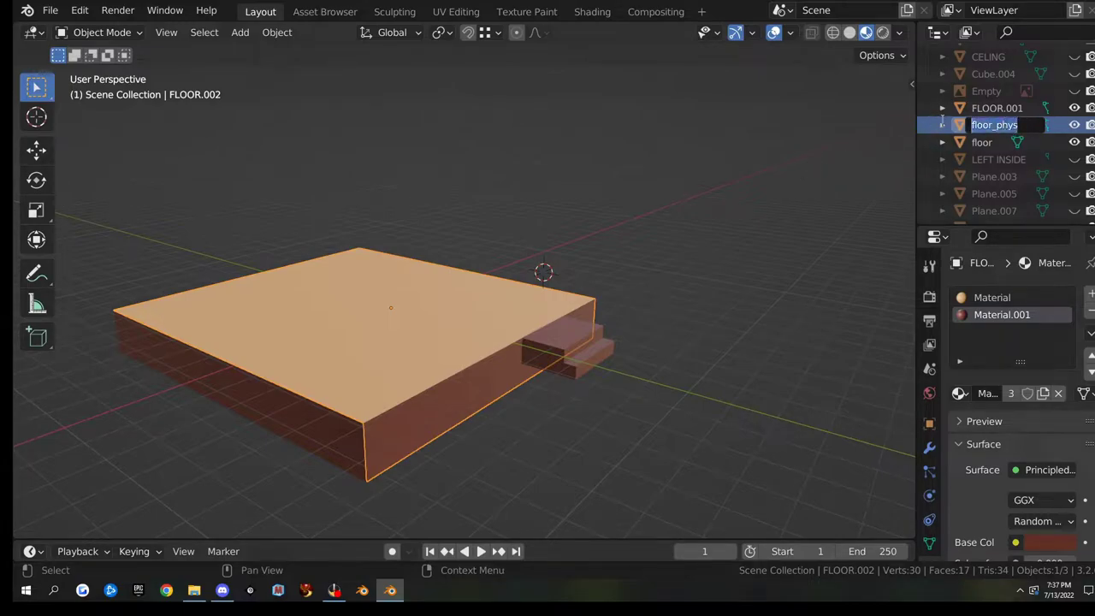
pyautogui.press('Escape')
pyautogui.click(942, 125)
pyautogui.click(942, 125)
# - Rename the separated two-face floor copy as "floor_phys"
pyautogui.doubleClick(990, 124)
pyautogui.write('floor')
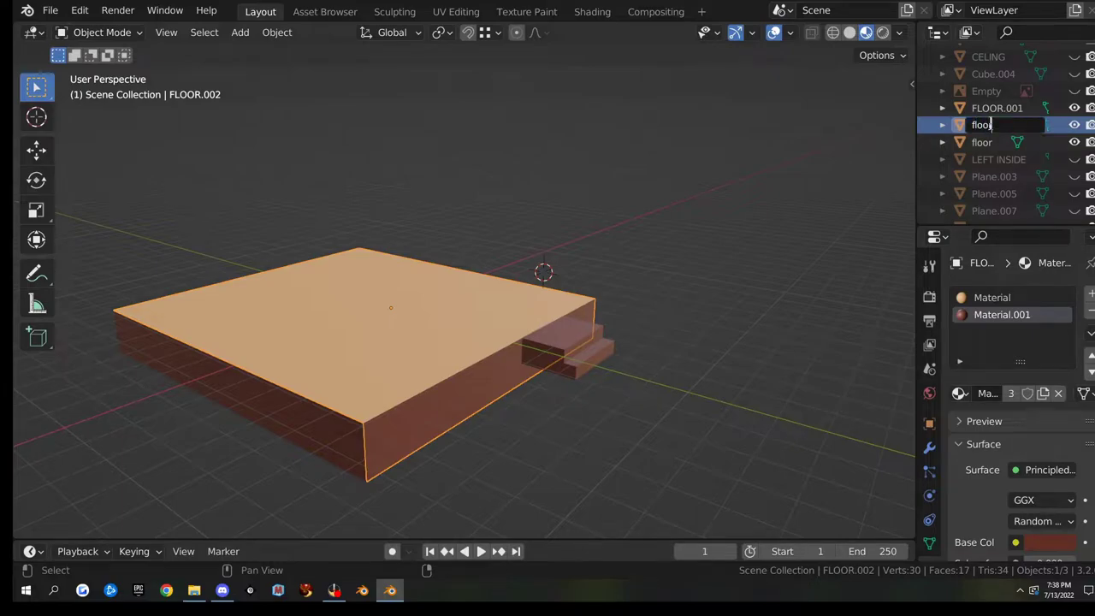
pyautogui.write('_phys')
pyautogui.press('Return')
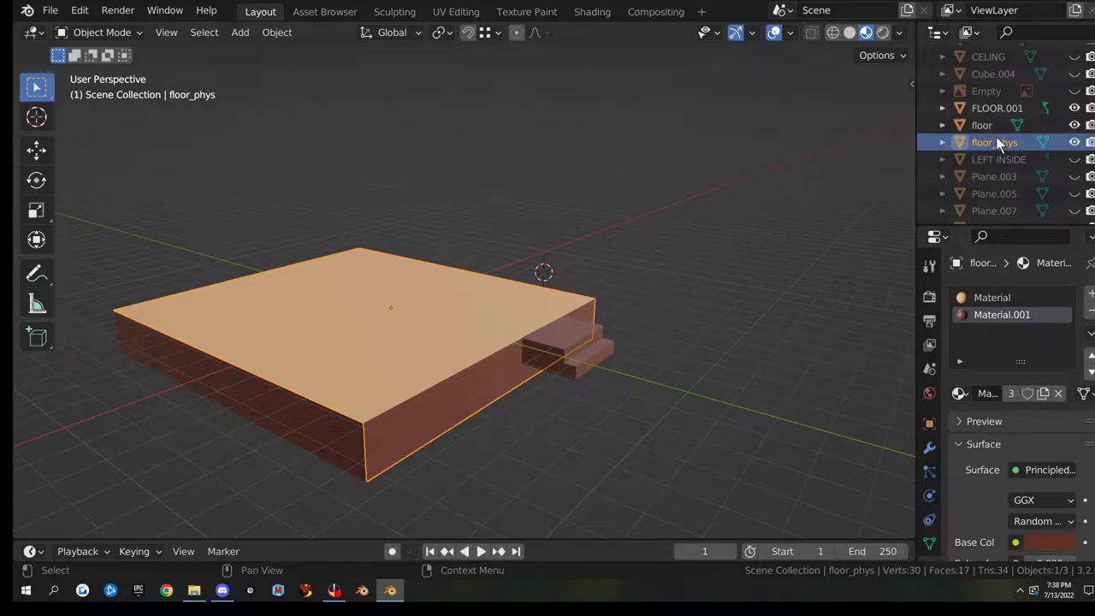
# - Copy the object name "floor_phys" onto that object's mesh data and collapse its entry
pyautogui.doubleClick(999, 142)
pyautogui.scroll(-1, 996, 139)
pyautogui.hotkey('ctrl', 'c')
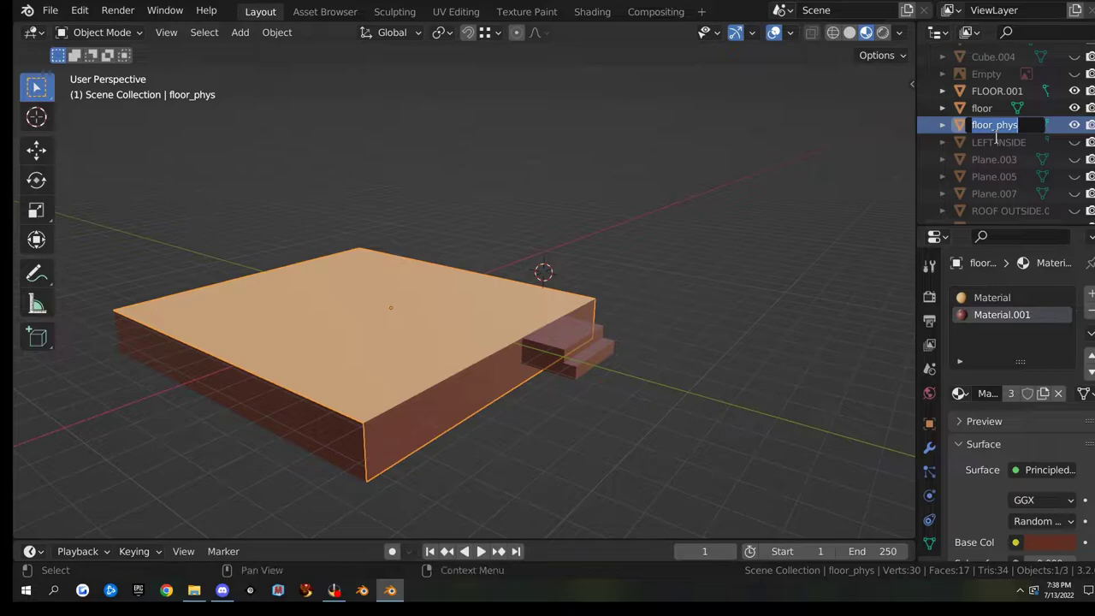
pyautogui.click(942, 126)
pyautogui.click(943, 126)
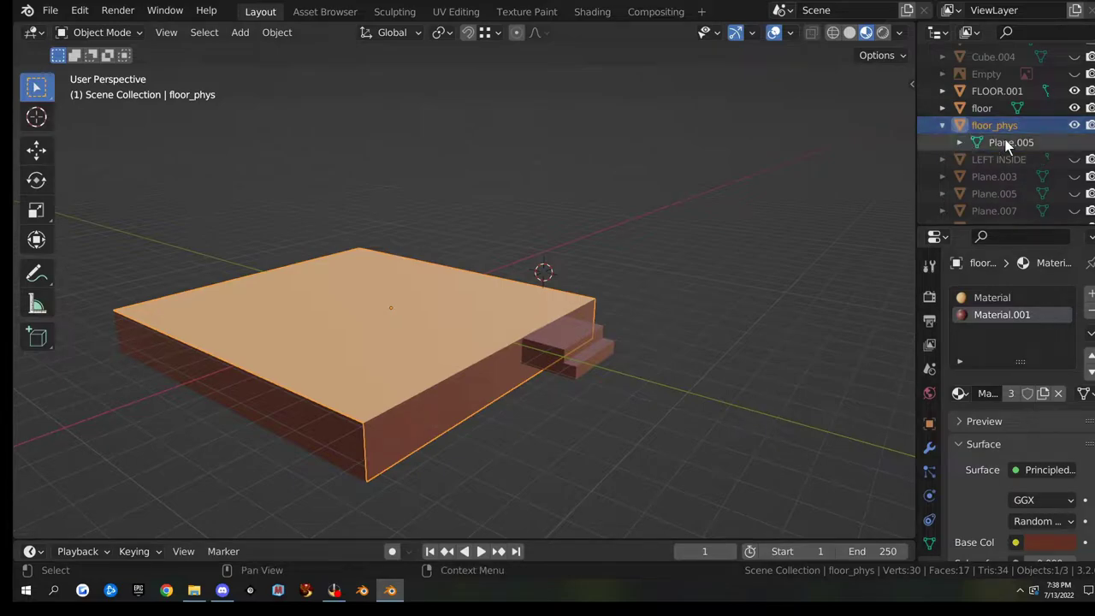
pyautogui.doubleClick(1004, 142)
pyautogui.scroll(-1, 1004, 138)
pyautogui.hotkey('ctrl', 'v')
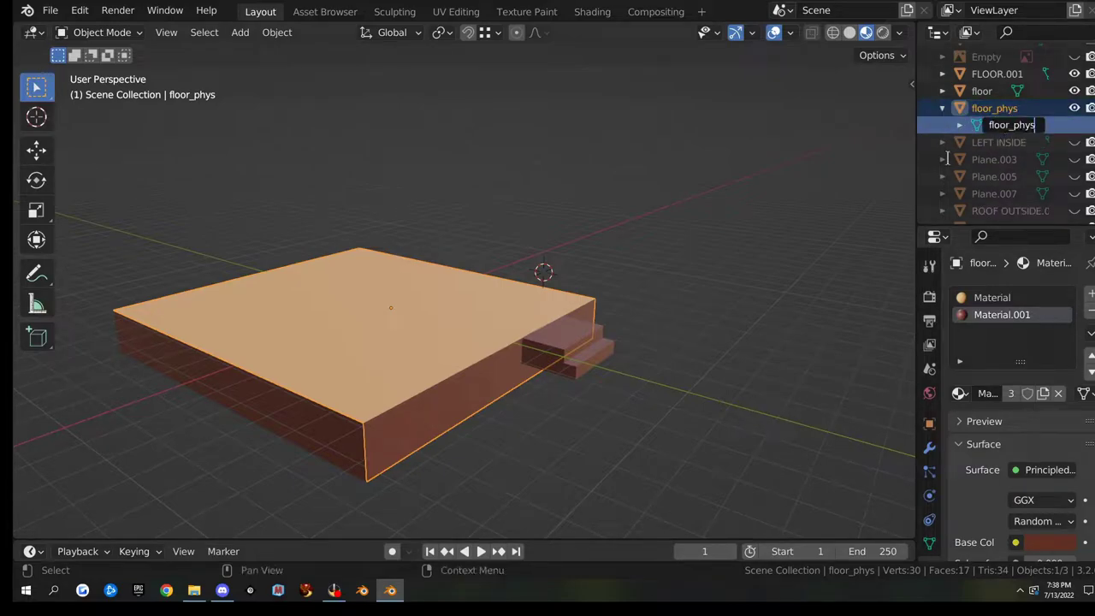
pyautogui.press('Return')
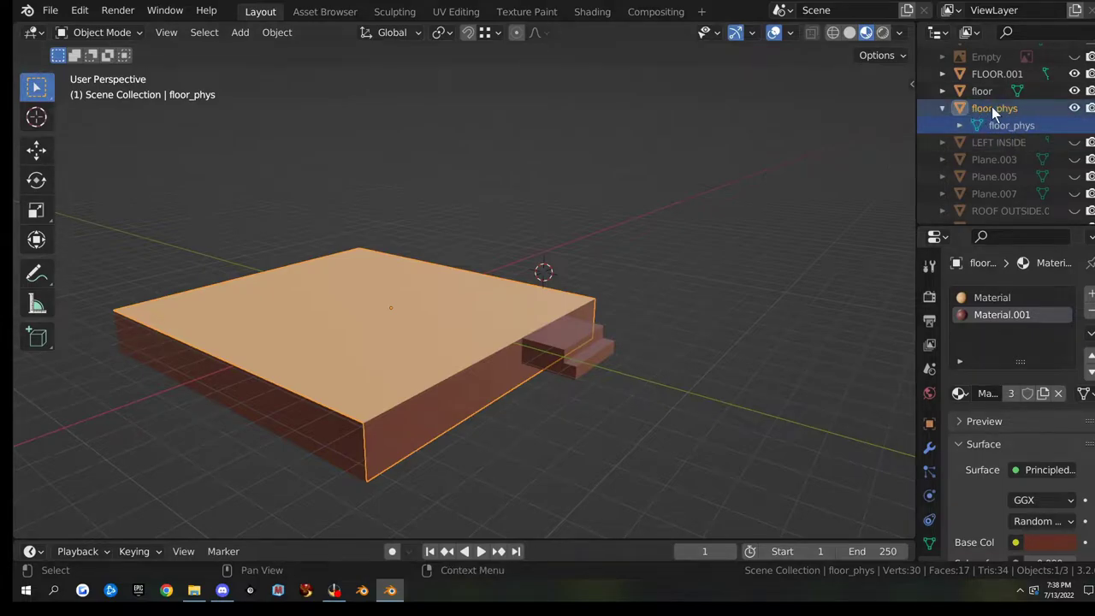
pyautogui.click(942, 108)
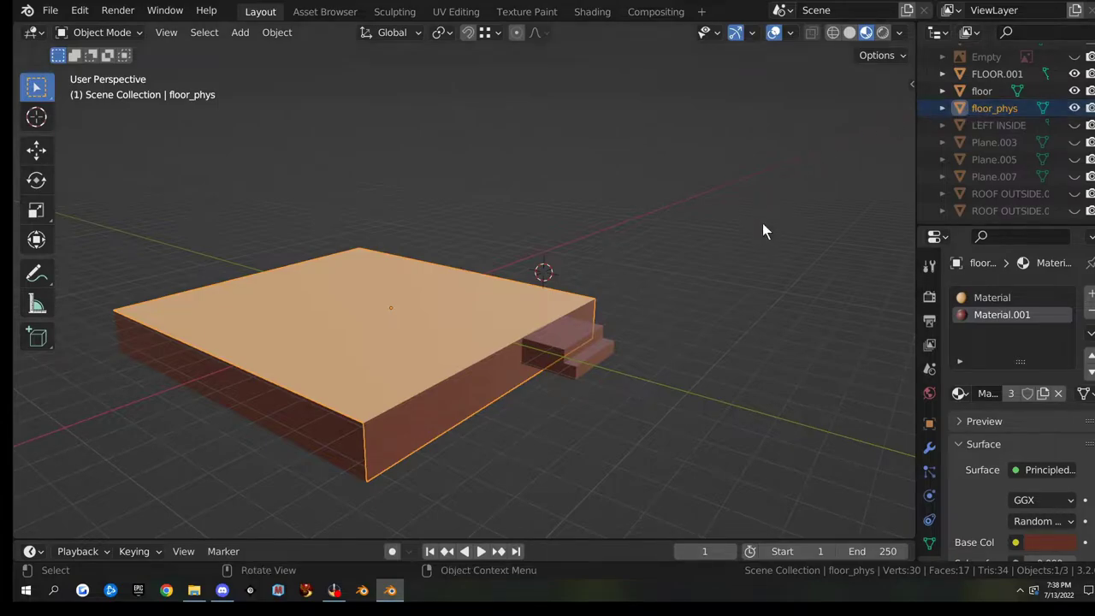
# - Rename the separated stair object as "stairs"
pyautogui.click(566, 340)
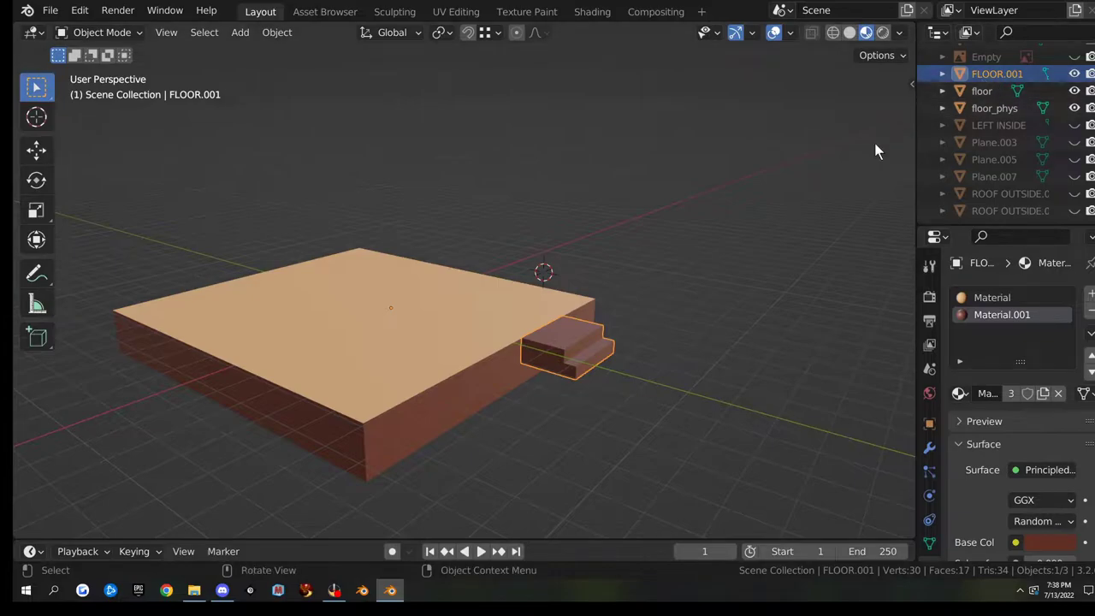
pyautogui.scroll(3, 975, 124)
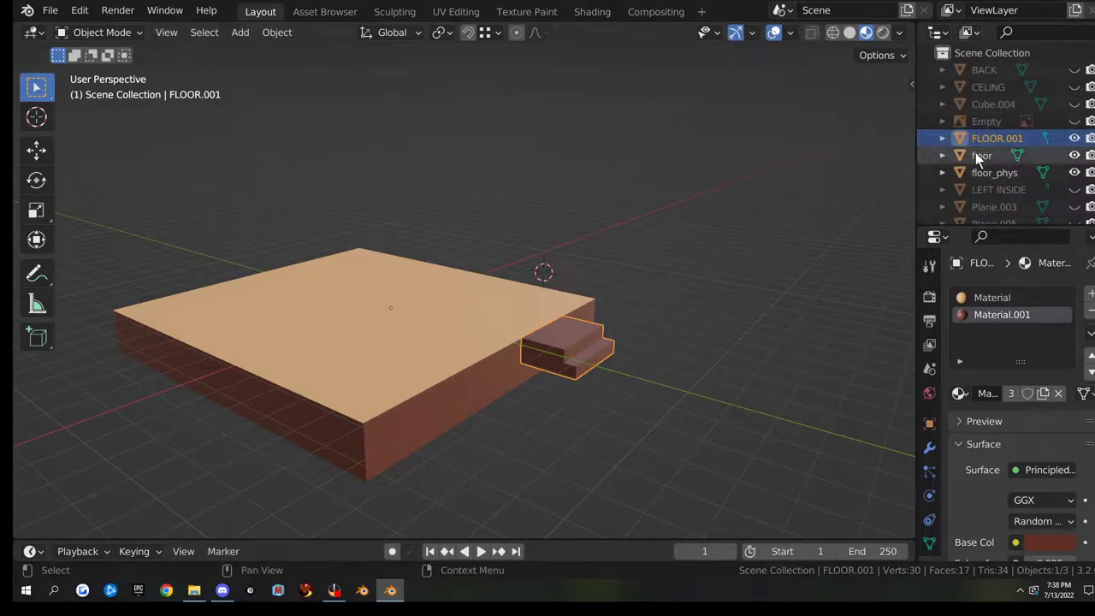
pyautogui.doubleClick(974, 139)
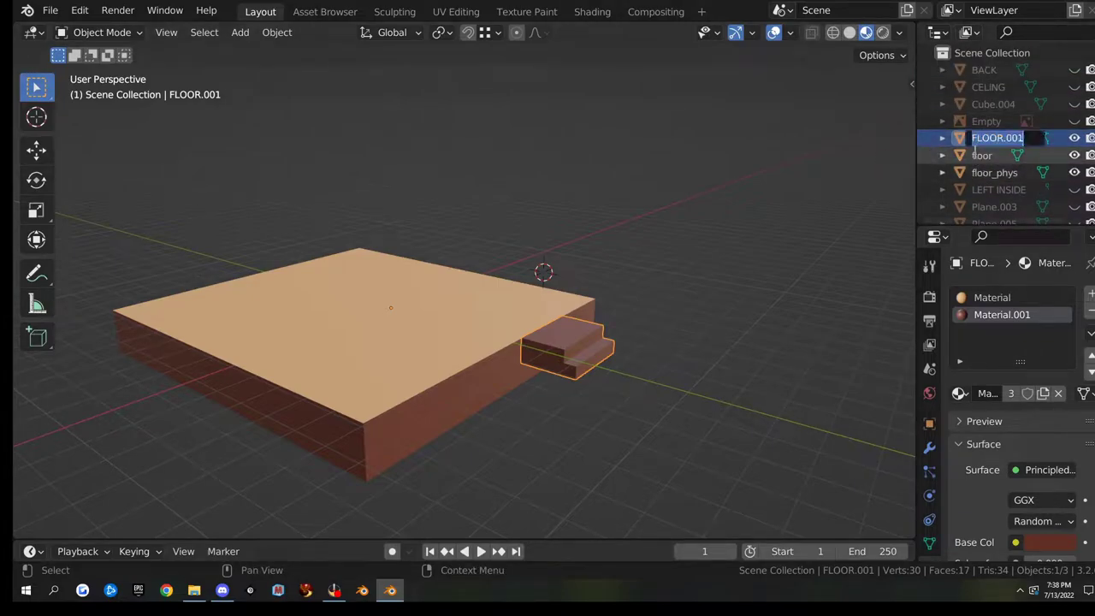
pyautogui.write('stairs')
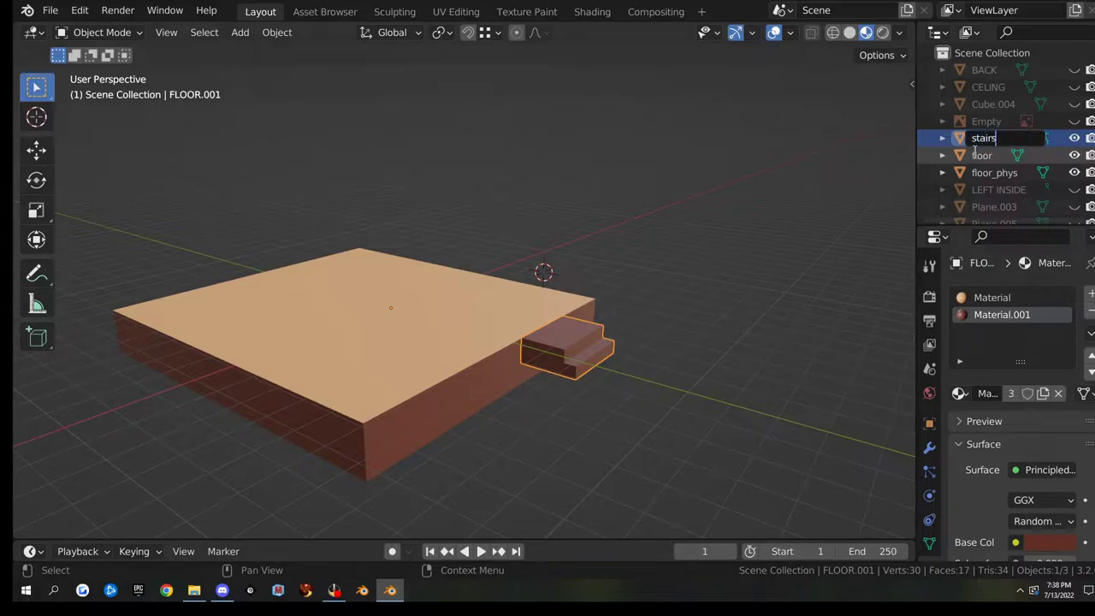
pyautogui.press('Return')
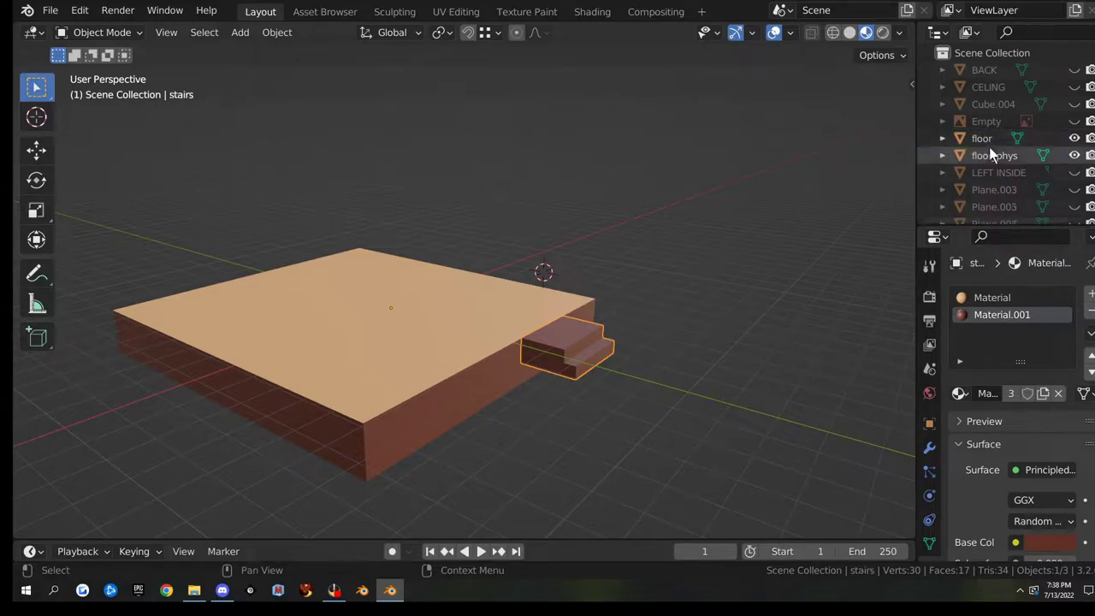
# - Rename the mesh data of the stairs object as "stairs" and collapse its entry
pyautogui.click(982, 140)
pyautogui.click(984, 158)
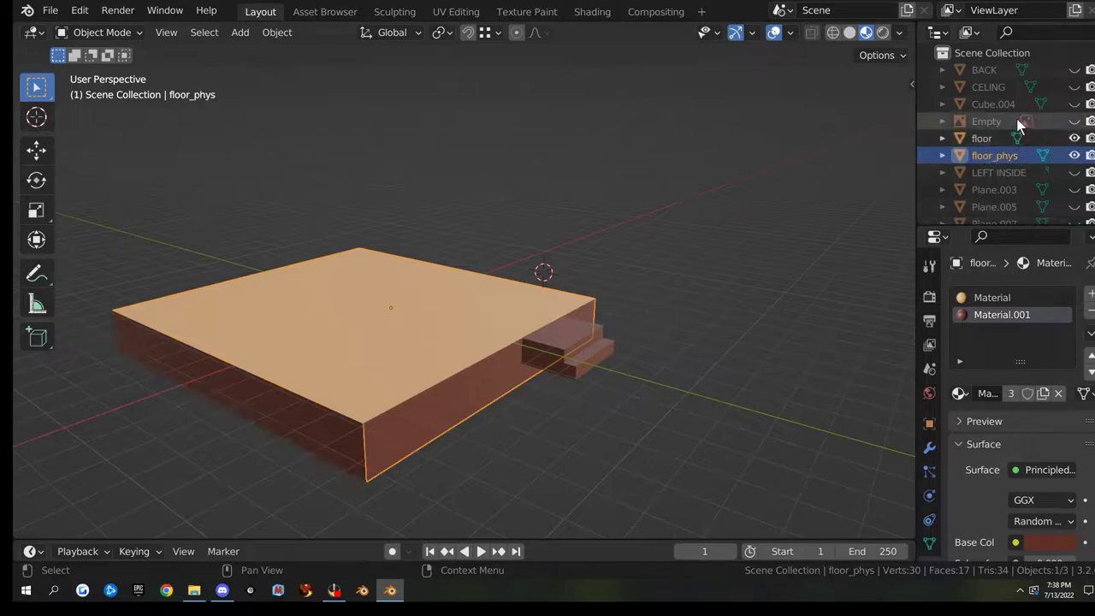
pyautogui.scroll(-2, 992, 184)
pyautogui.click(983, 210)
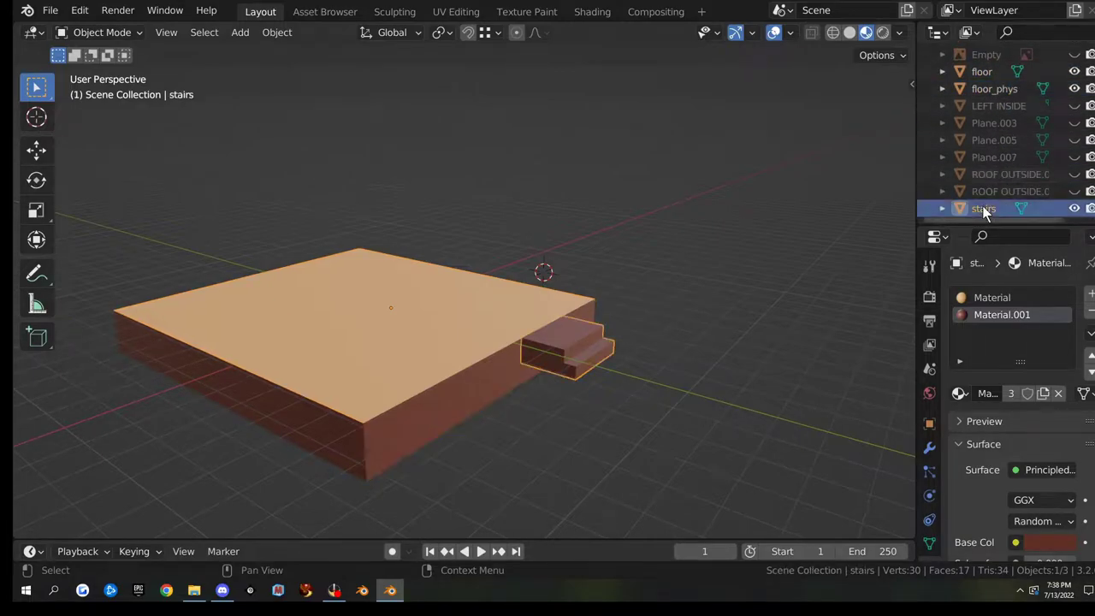
pyautogui.doubleClick(984, 209)
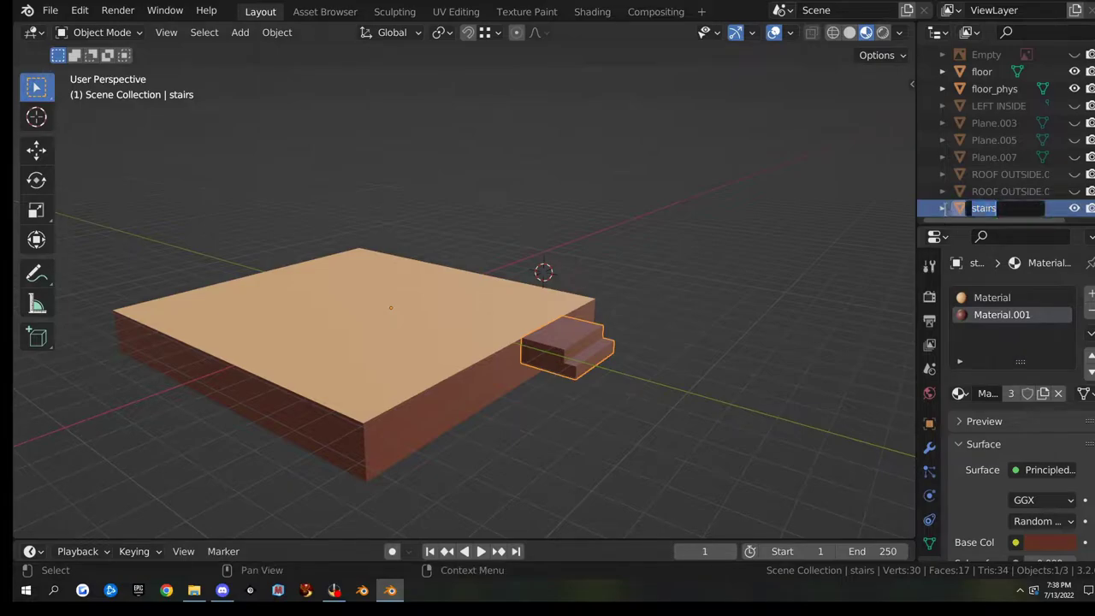
pyautogui.click(942, 208)
pyautogui.scroll(-1, 966, 205)
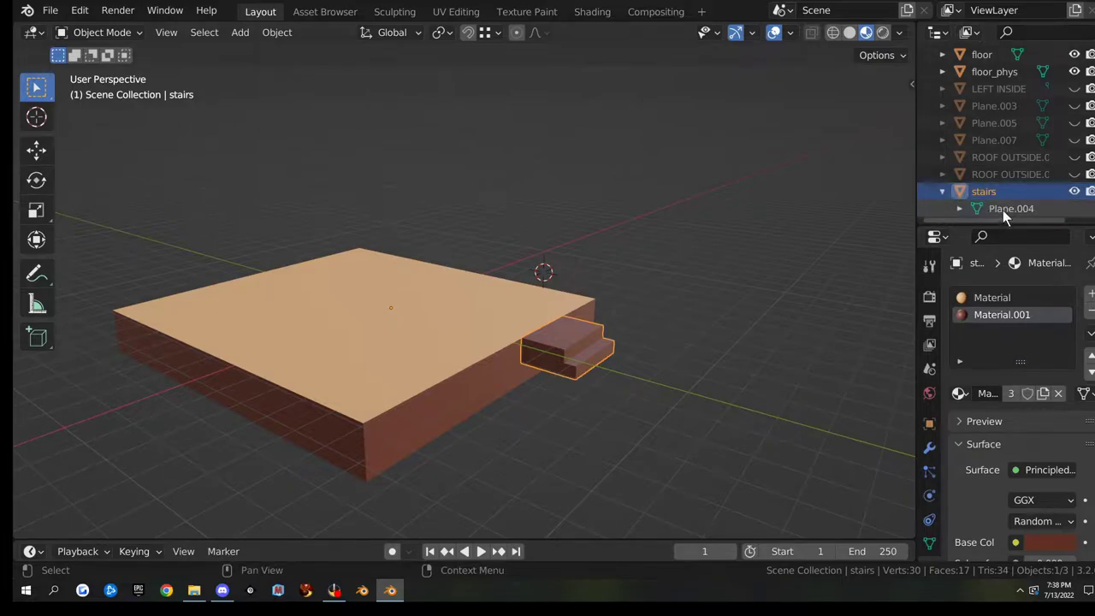
pyautogui.doubleClick(1002, 209)
pyautogui.write('stairs')
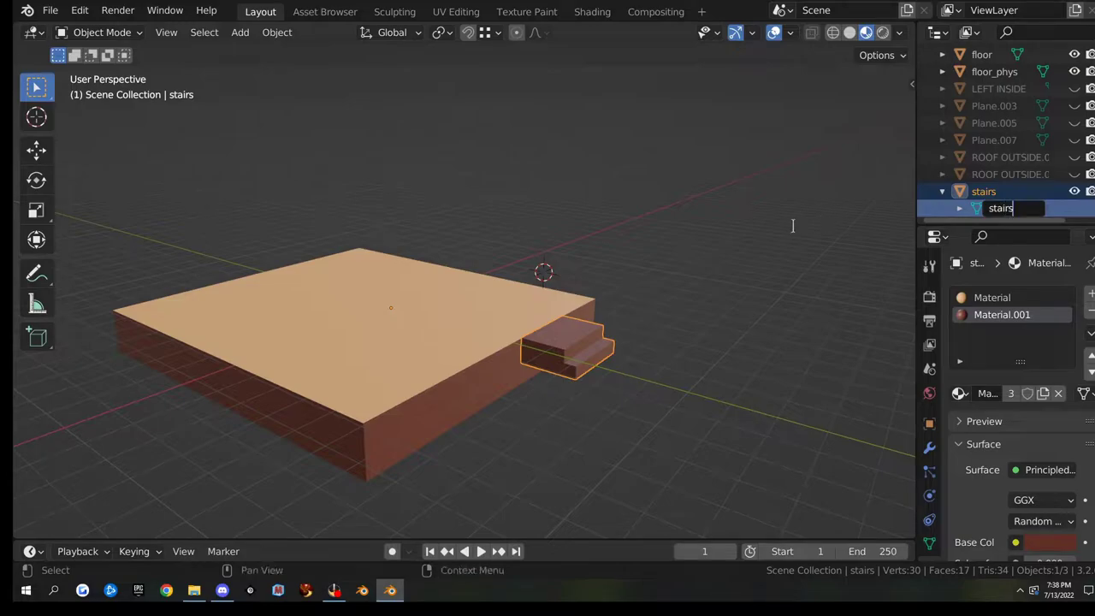
pyautogui.press('Return')
pyautogui.click(944, 192)
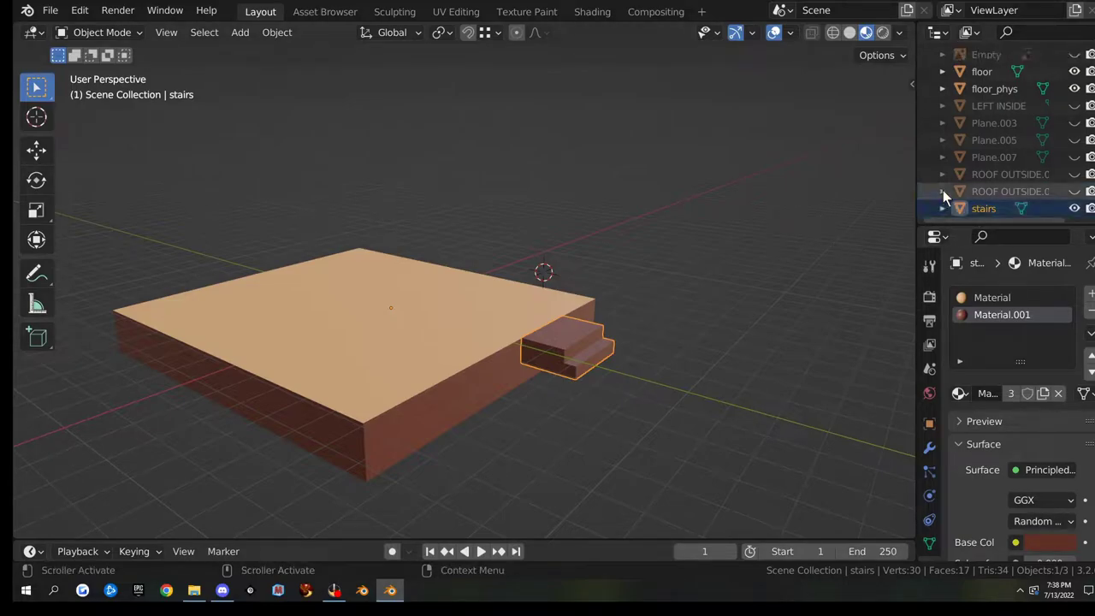
# - Duplicate the stairs' top landing face and lower front riser face in place, and separate the copies into a new object
pyautogui.scroll(3, 632, 377)
pyautogui.moveTo(631, 379); pyautogui.dragTo(567, 350, button='middle')
pyautogui.scroll(3, 595, 347)
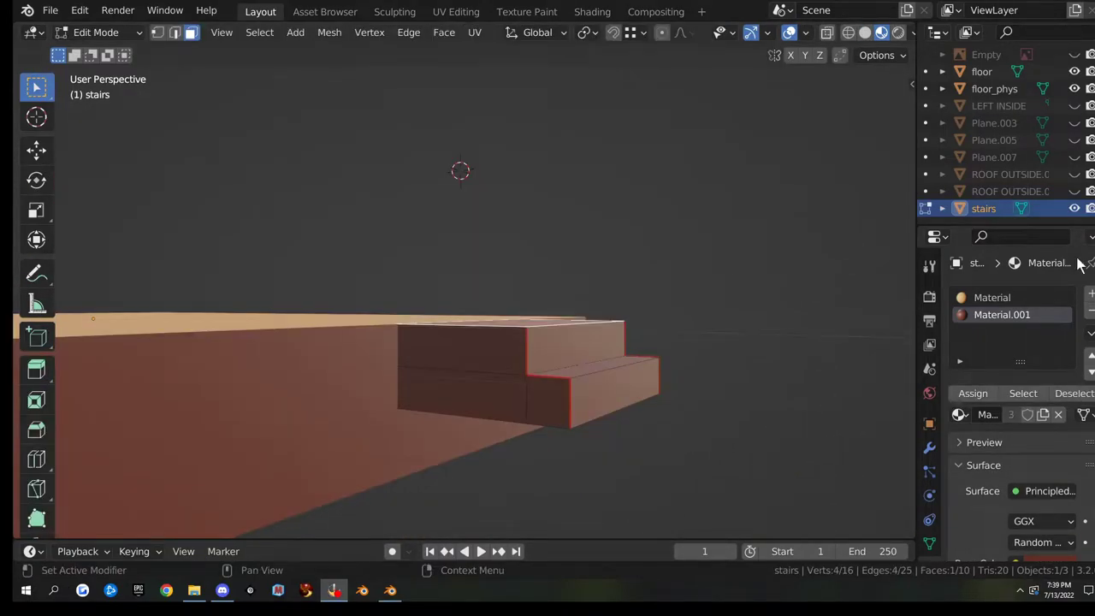
pyautogui.moveTo(701, 248); pyautogui.dragTo(519, 330, button='middle')
pyautogui.moveTo(614, 348); pyautogui.dragTo(591, 320, button='middle')
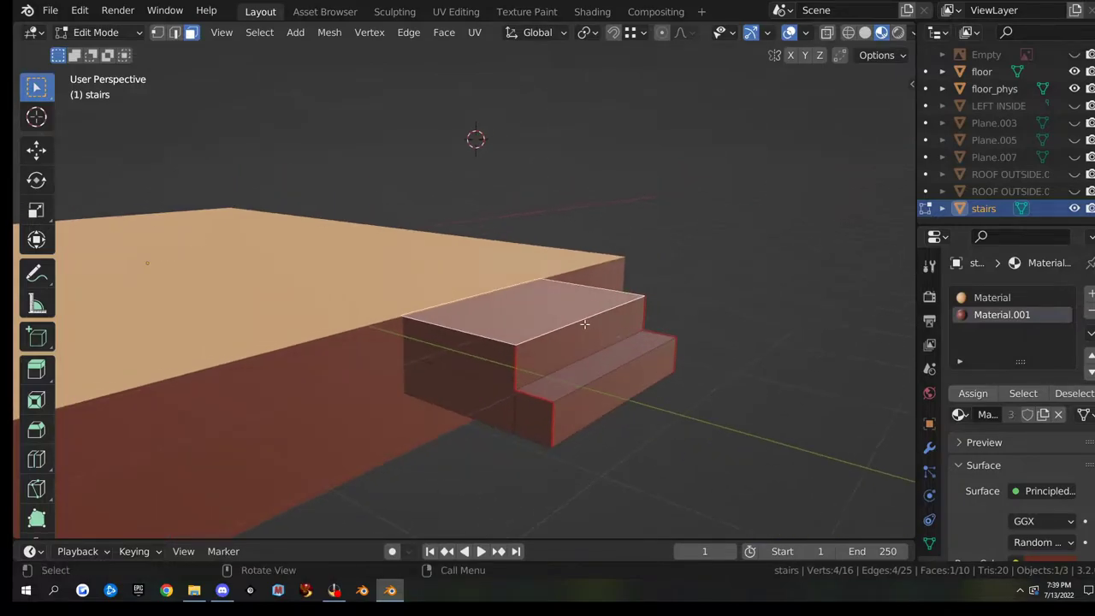
pyautogui.keyDown('shift'); pyautogui.click(626, 398); pyautogui.keyUp('shift')
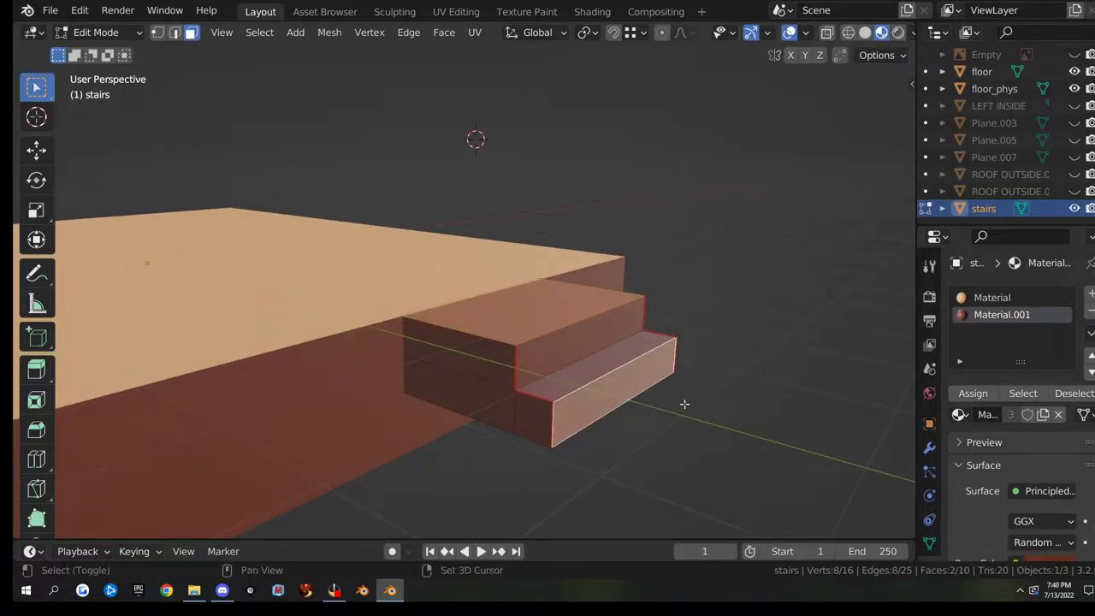
pyautogui.hotkey('shift', 'd')
pyautogui.rightClick(815, 346)
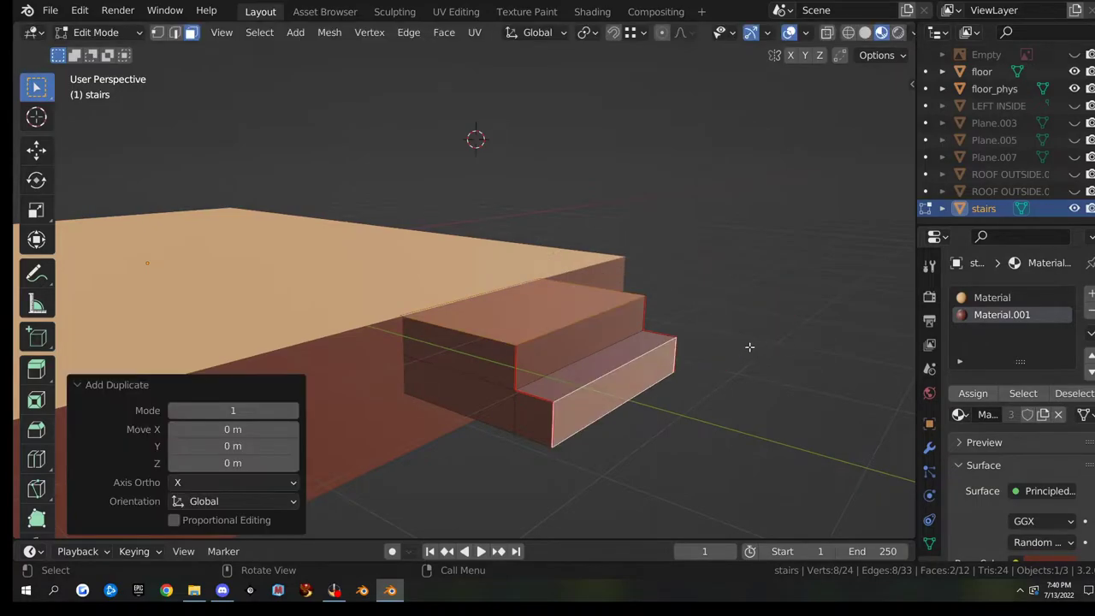
pyautogui.press('p')
pyautogui.click(750, 347)
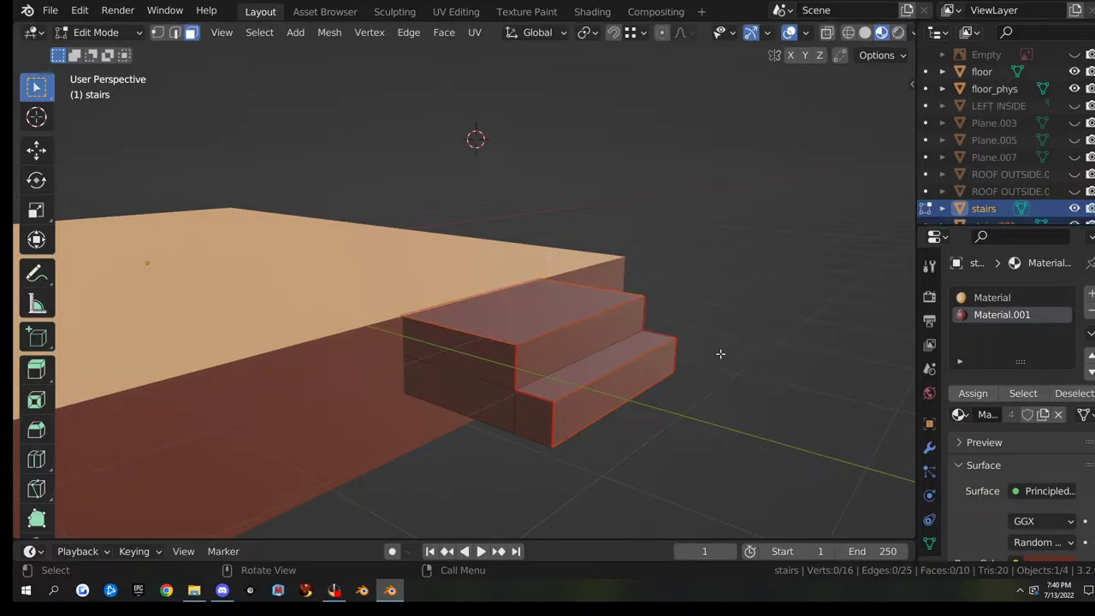
pyautogui.press('Tab')
# - Rename the separated two-face stairs copy as "stairs_phys" and copy that name for reuse
pyautogui.click(566, 305)
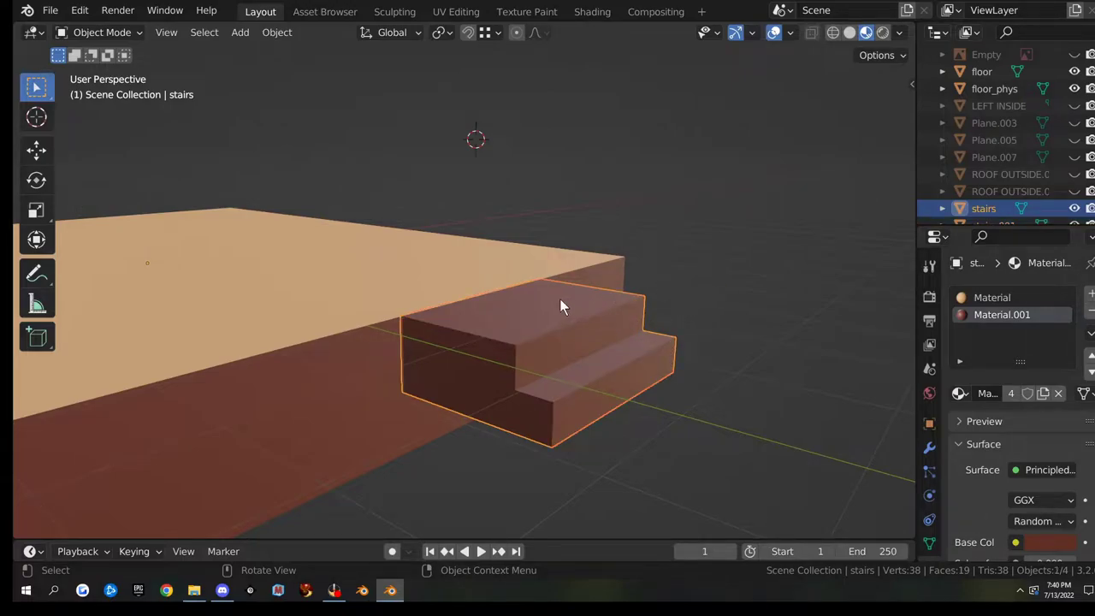
pyautogui.click(610, 395)
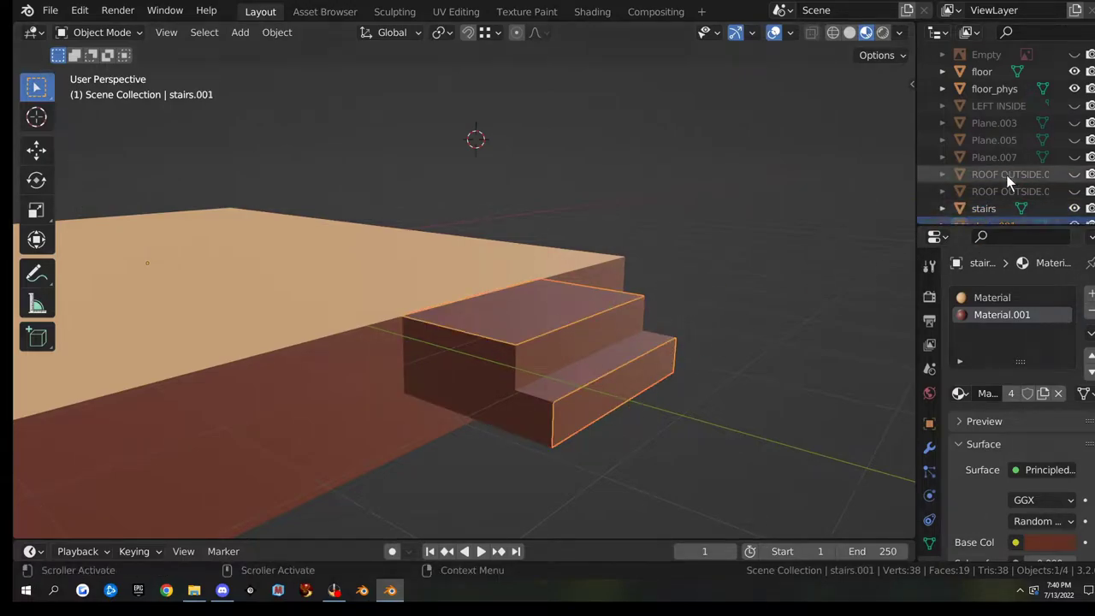
pyautogui.scroll(-1, 1007, 171)
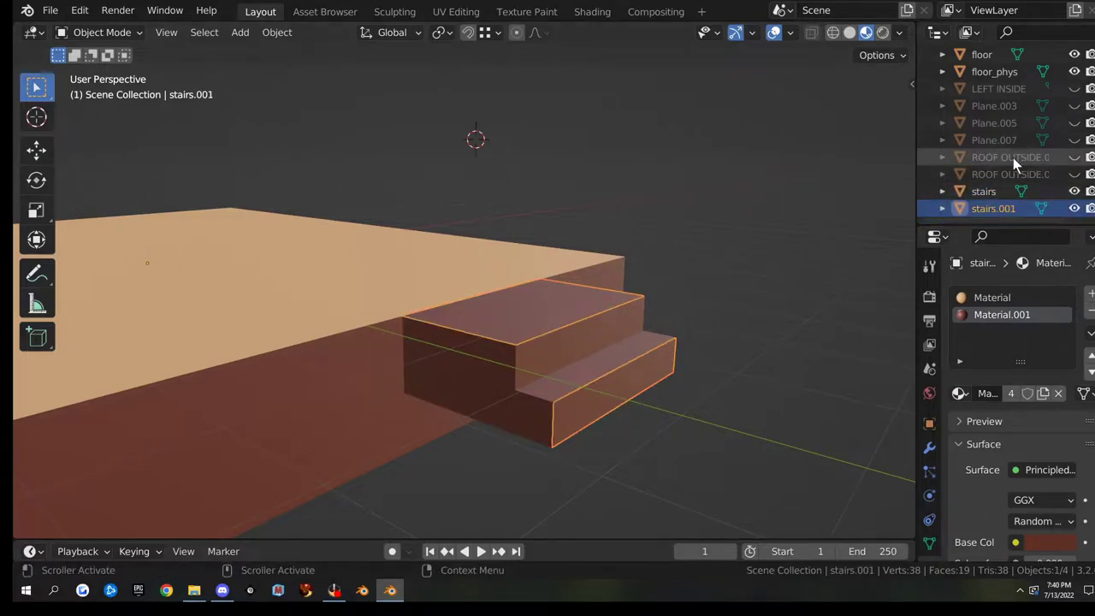
pyautogui.doubleClick(1000, 209)
pyautogui.press('BackSpace')
pyautogui.write('stair')
pyautogui.press('BackSpace')
pyautogui.press('BackSpace')
pyautogui.write('irs')
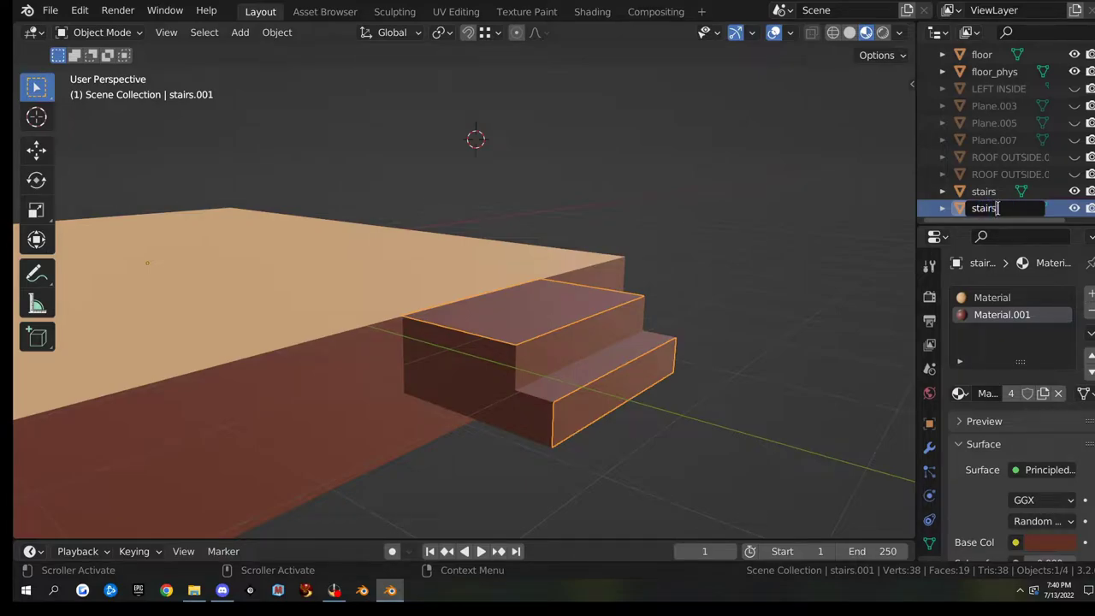
pyautogui.write('_phys')
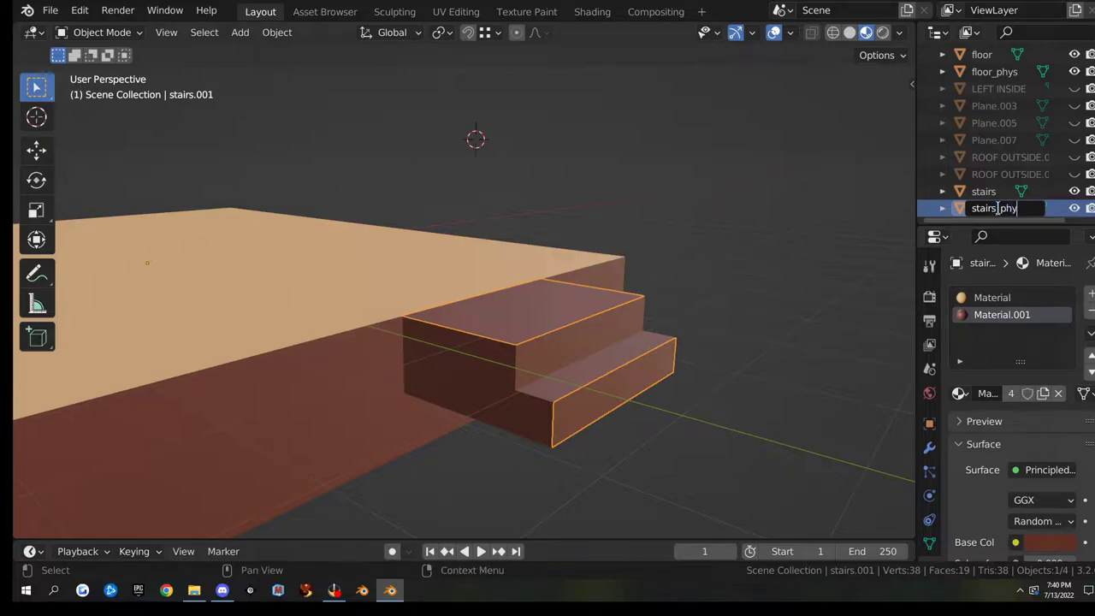
pyautogui.moveTo(1030, 206); pyautogui.dragTo(969, 210)
pyautogui.hotkey('ctrl', 'c')
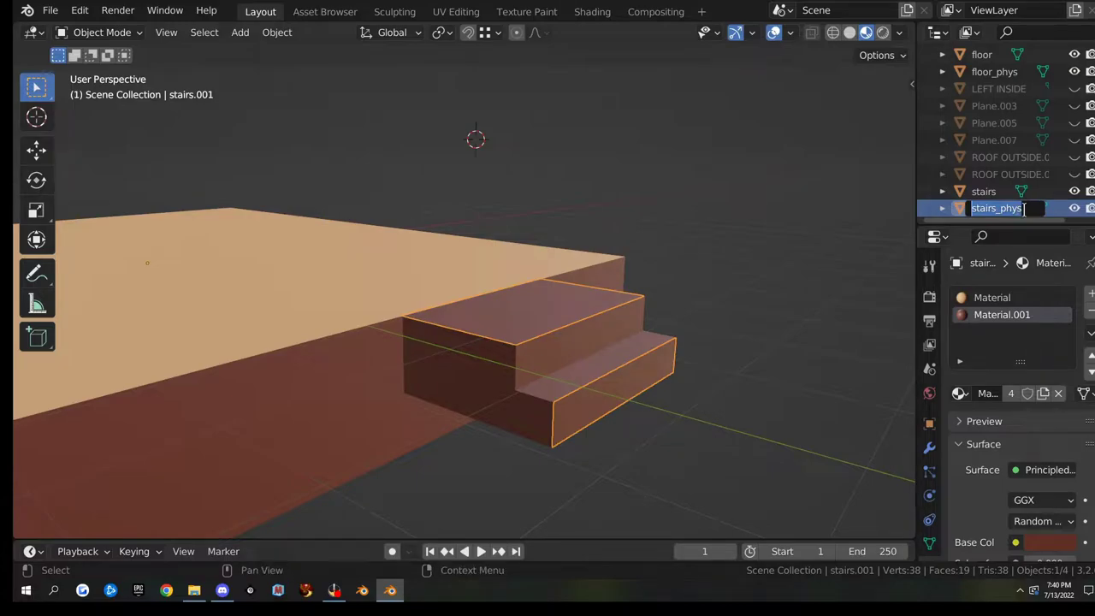
pyautogui.press('Return')
# - Paste the name "stairs_phys" onto that object's mesh data and collapse its entry
pyautogui.click(942, 208)
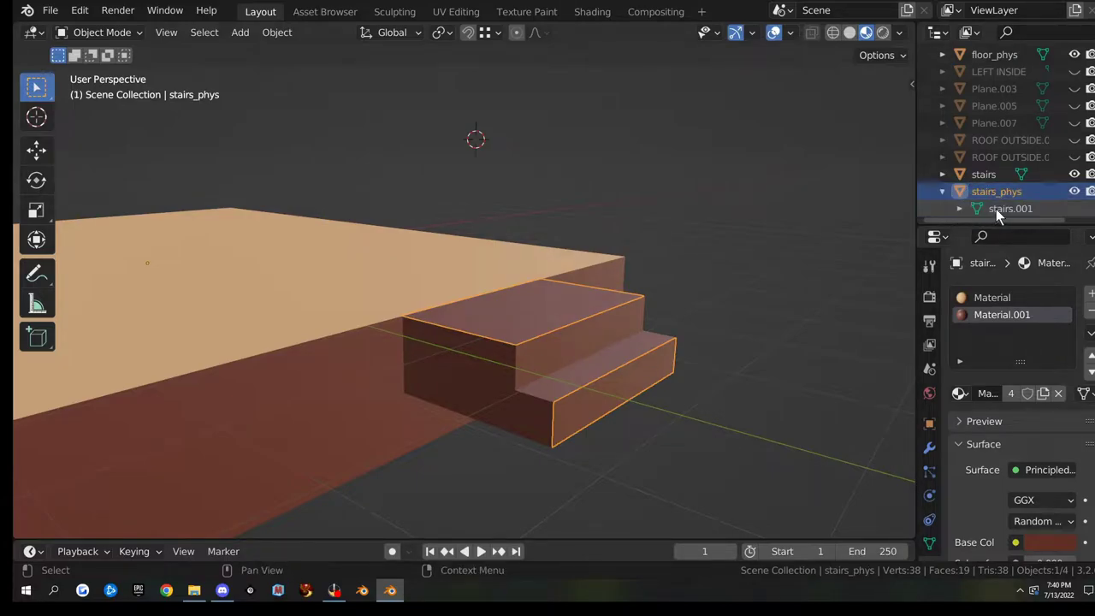
pyautogui.doubleClick(996, 207)
pyautogui.hotkey('ctrl', 'v')
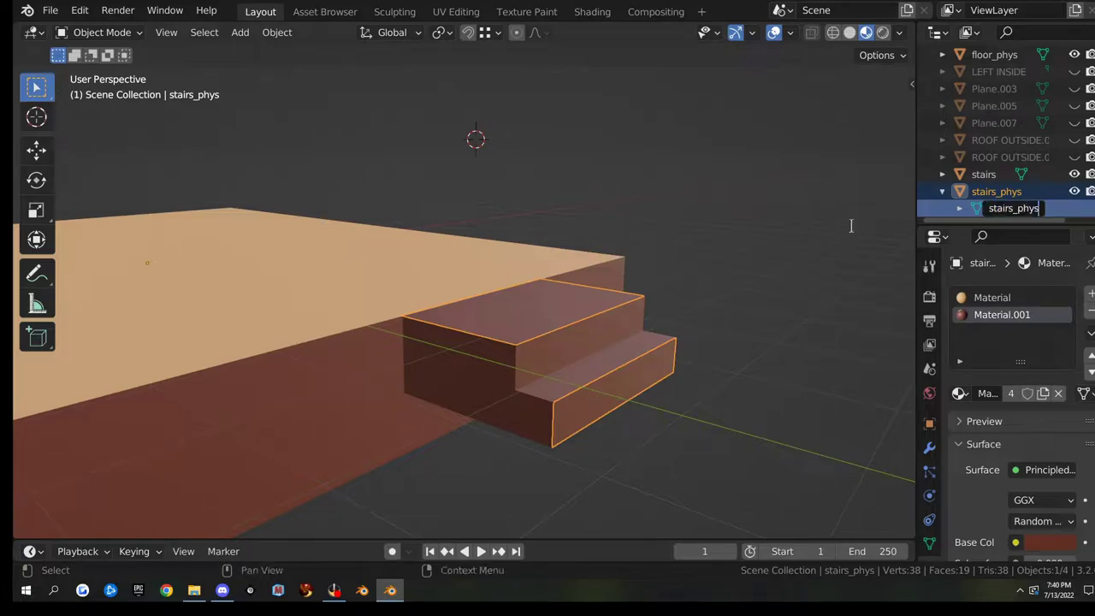
pyautogui.press('Return')
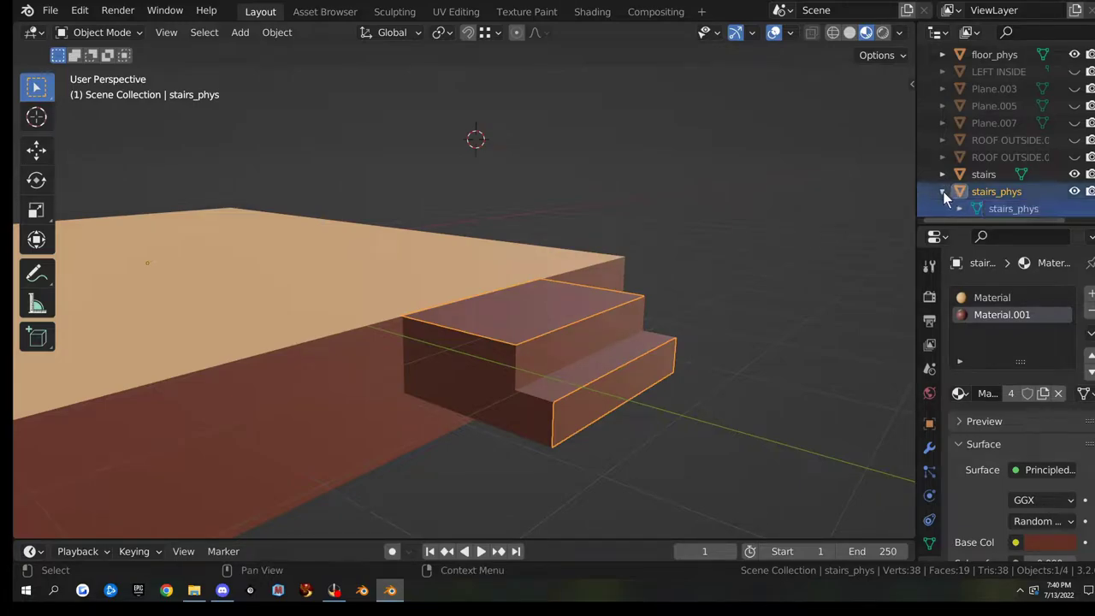
pyautogui.click(941, 191)
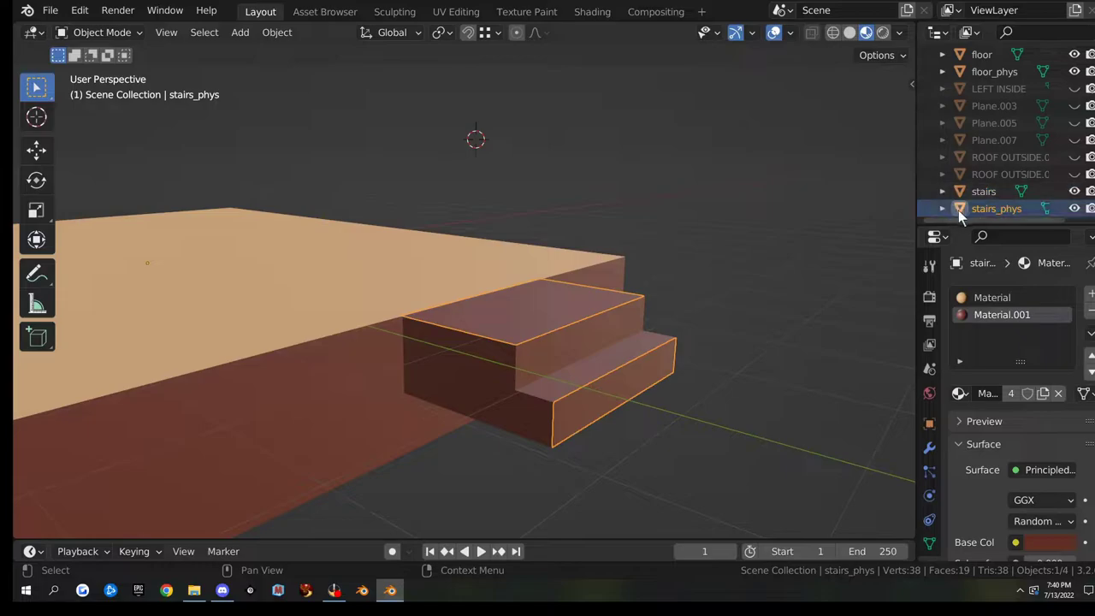
# - Reveal all hidden objects and hide the large ground plane beneath the house
pyautogui.scroll(-3, 685, 295)
pyautogui.click(489, 338)
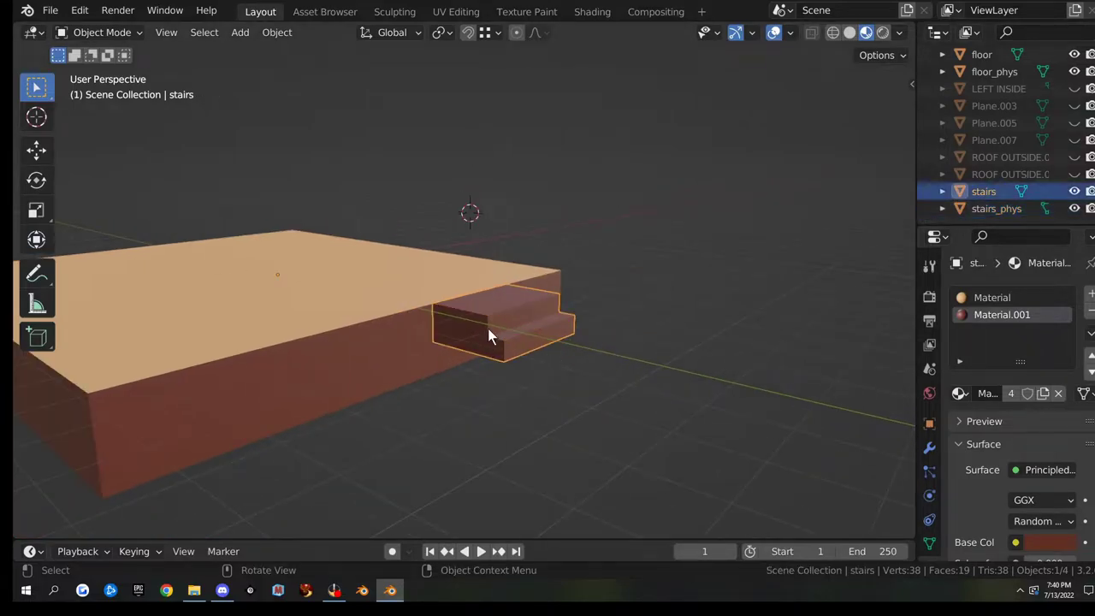
pyautogui.scroll(-4, 469, 345)
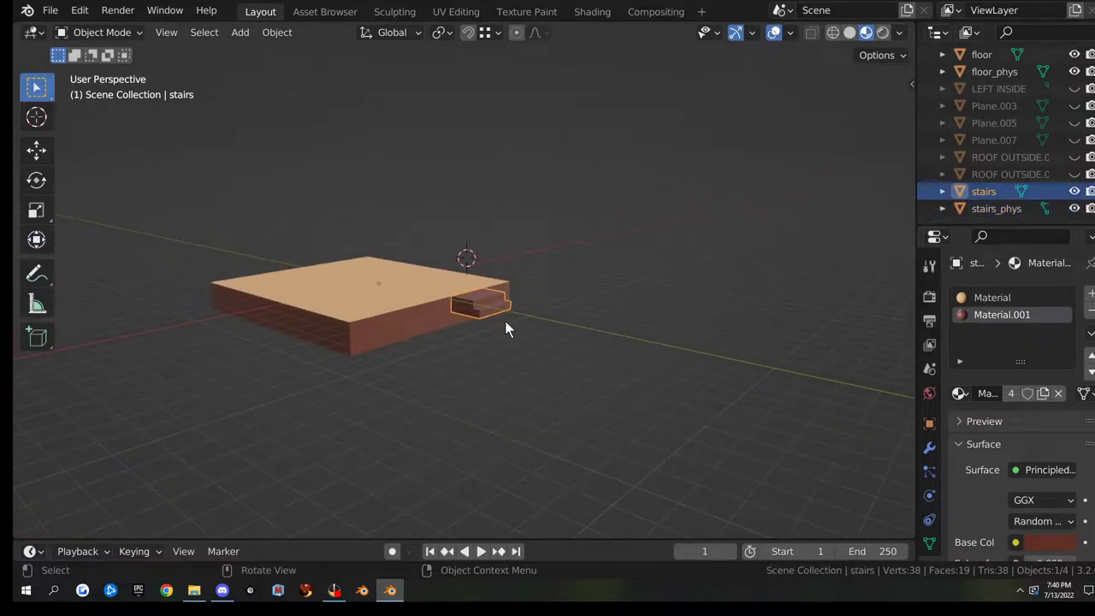
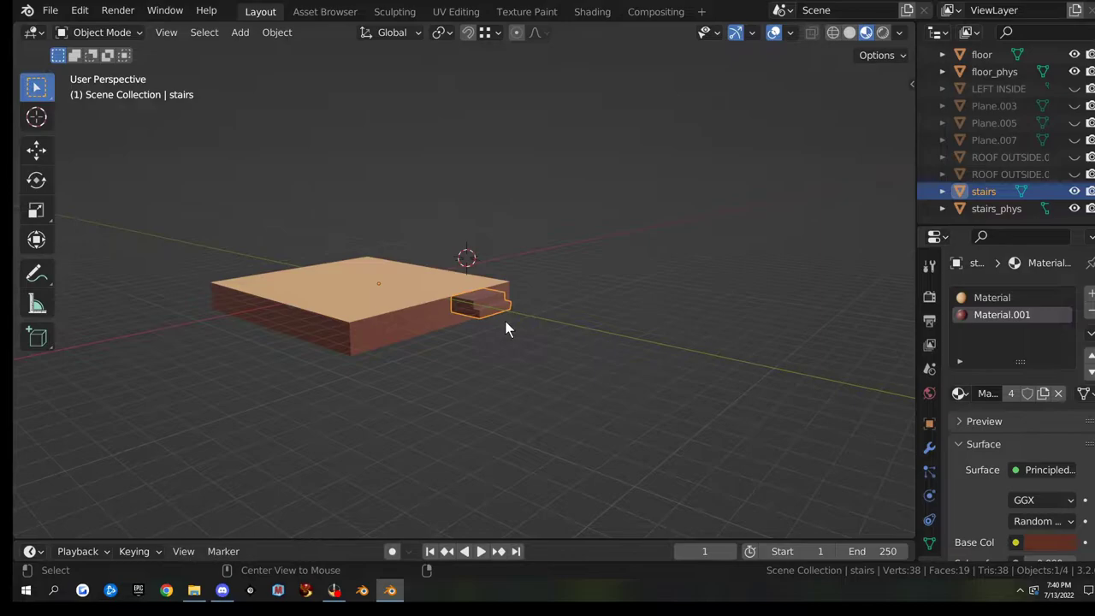
pyautogui.hotkey('alt', 'h')
pyautogui.scroll(-2, 505, 321)
pyautogui.click(522, 317)
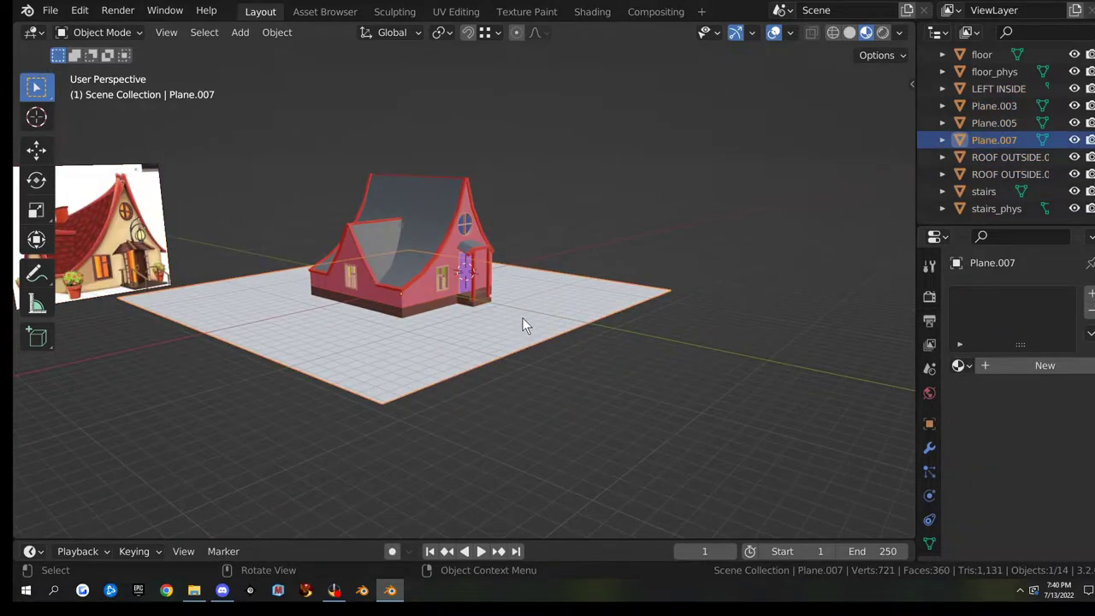
pyautogui.press('h')
# - Hide the finished floor, floor_phys, stairs_phys and stairs objects
pyautogui.scroll(4, 513, 330)
pyautogui.click(425, 330)
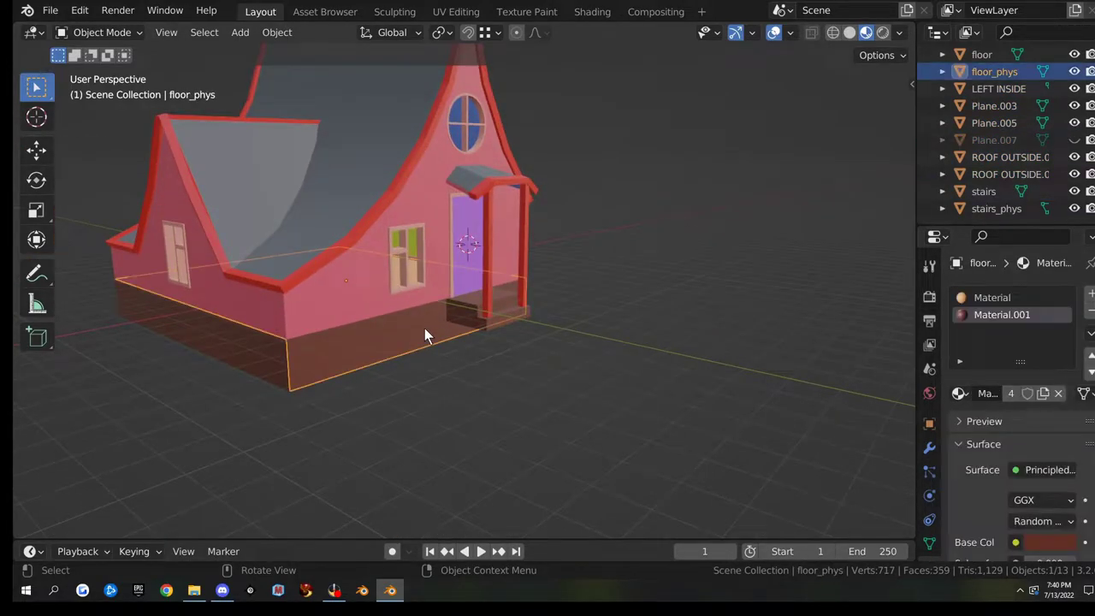
pyautogui.press('h')
pyautogui.click(513, 319)
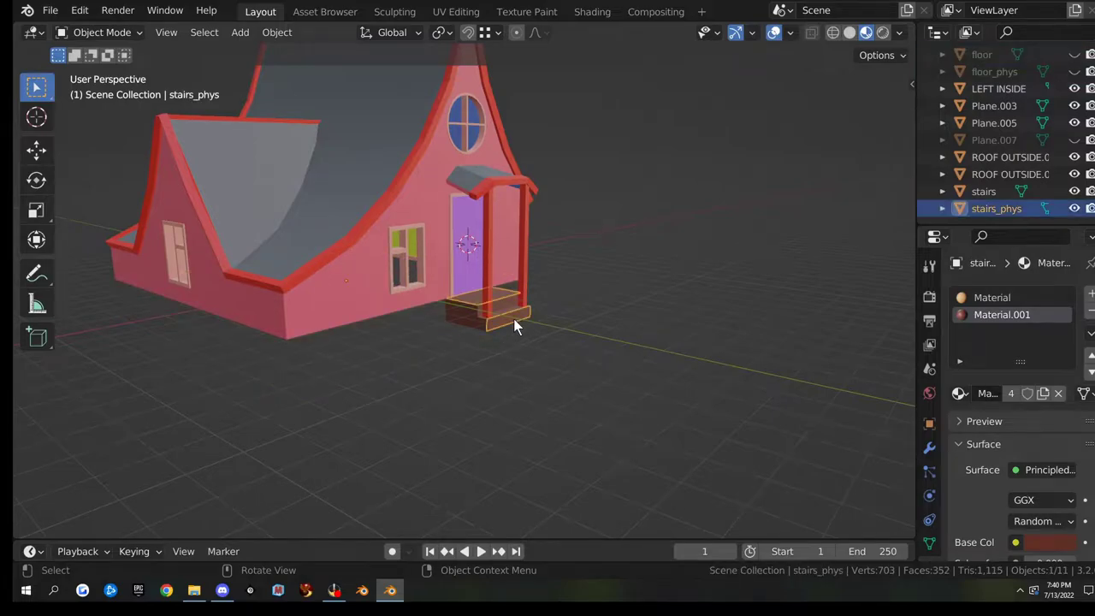
pyautogui.press('h')
pyautogui.click(494, 322)
pyautogui.press('h')
# - Hide the two ROOF OUTSIDE objects, including the red roof trim and porch posts
pyautogui.moveTo(418, 310)
pyautogui.mouseDown(button='middle')
pyautogui.moveTo(539, 313)
pyautogui.moveTo(380, 315)
pyautogui.moveTo(466, 254)
pyautogui.moveTo(435, 320)
pyautogui.moveTo(376, 337)
pyautogui.moveTo(430, 303)
pyautogui.moveTo(431, 313)
pyautogui.mouseUp(button='middle')
pyautogui.scroll(-4, 381, 316)
pyautogui.scroll(3, 432, 319)
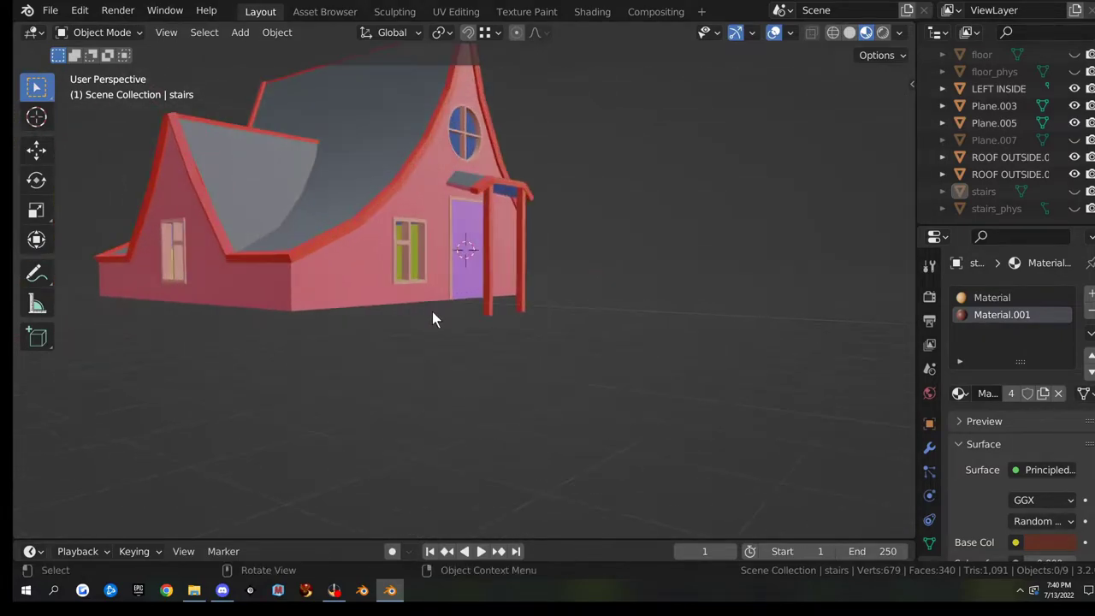
pyautogui.scroll(-3, 407, 297)
pyautogui.click(391, 188)
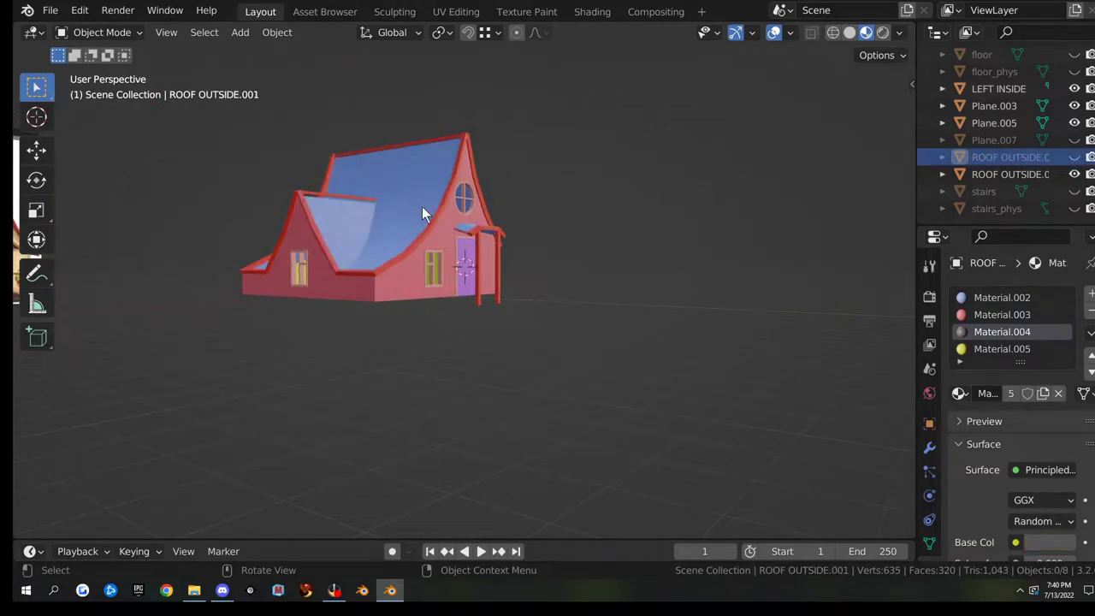
pyautogui.press('h')
pyautogui.click(422, 214)
pyautogui.hotkey('ctrl', 'z')
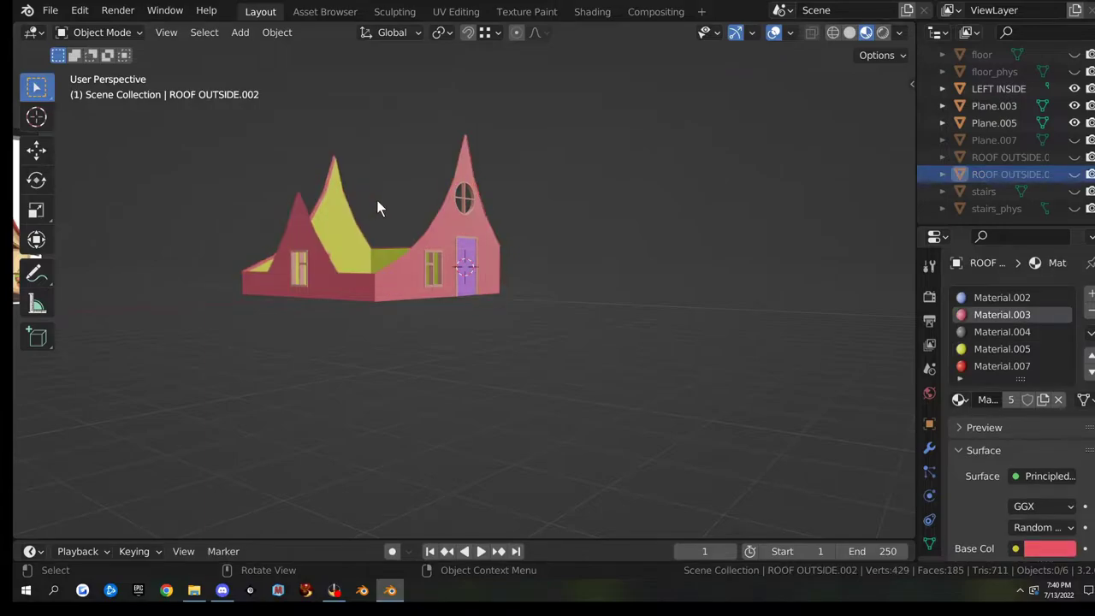
# - Hide the window and door frames and the purple door so only the walls stay in view
pyautogui.moveTo(463, 246); pyautogui.dragTo(426, 267, button='middle')
pyautogui.scroll(4, 430, 257)
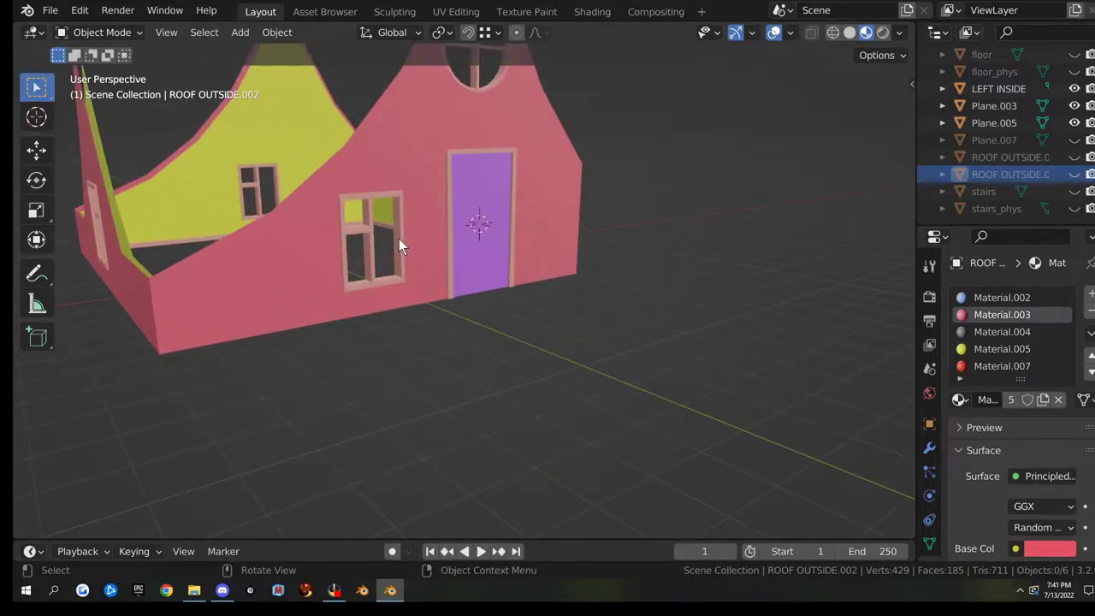
pyautogui.click(398, 240)
pyautogui.press('h')
pyautogui.click(460, 296)
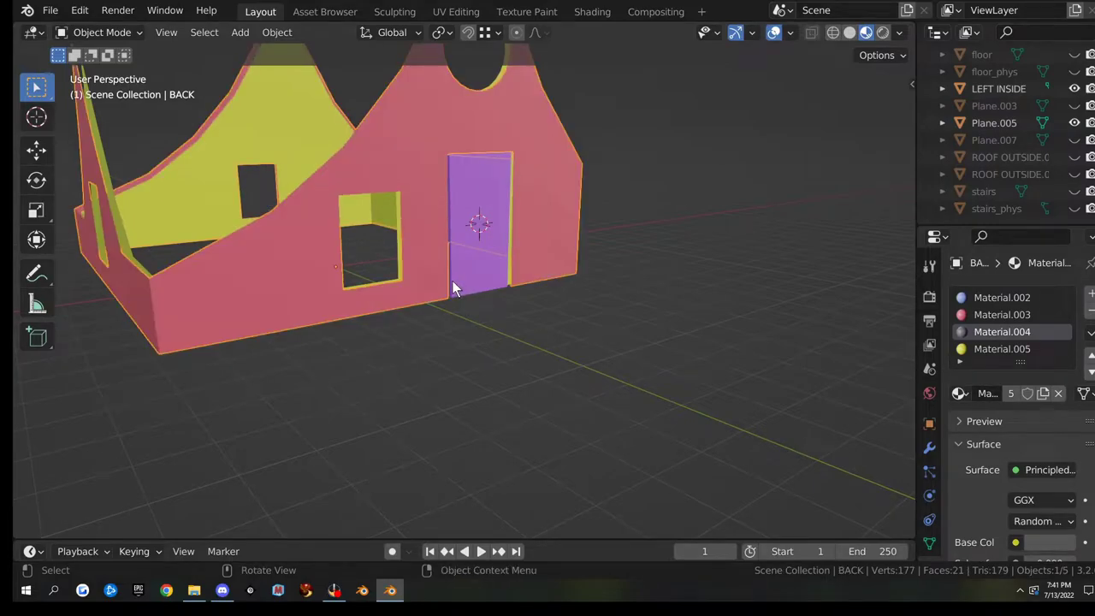
pyautogui.click(452, 282)
pyautogui.moveTo(452, 282); pyautogui.dragTo(425, 278, button='middle')
pyautogui.press('h')
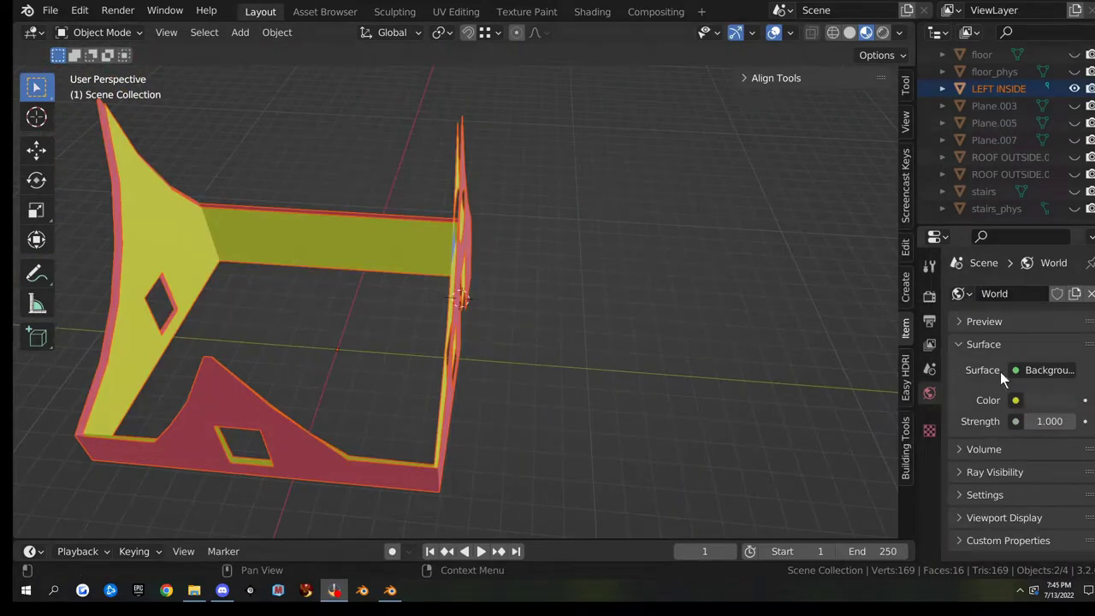
# - Join the inner LEFT INSIDE walls and the outer BACK walls into a single object
pyautogui.moveTo(674, 275); pyautogui.dragTo(590, 298, button='middle')
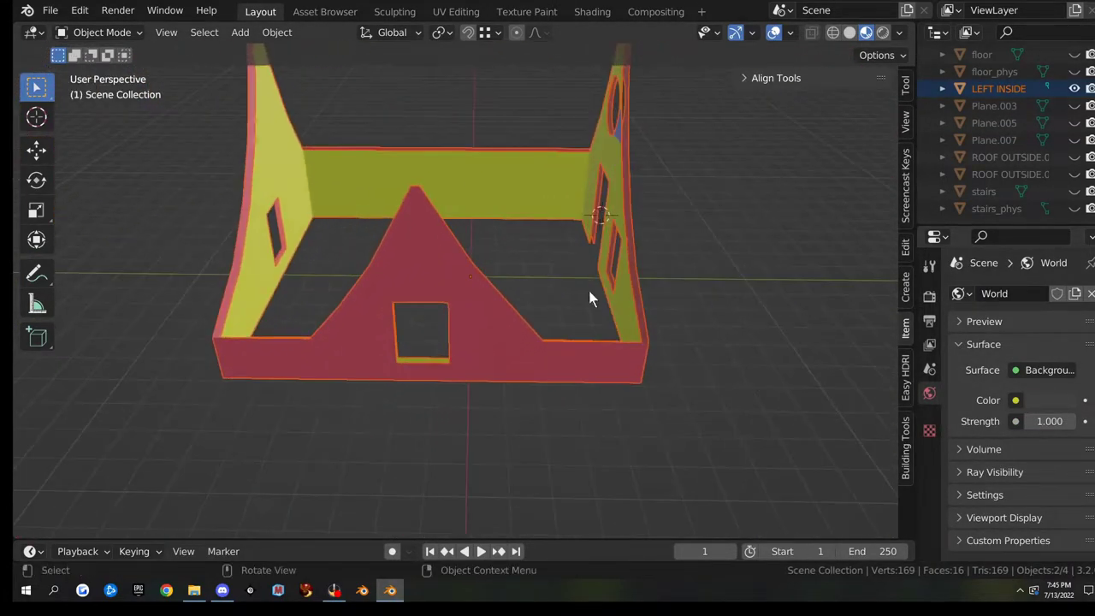
pyautogui.moveTo(489, 209); pyautogui.dragTo(532, 279, button='middle')
pyautogui.click(507, 184)
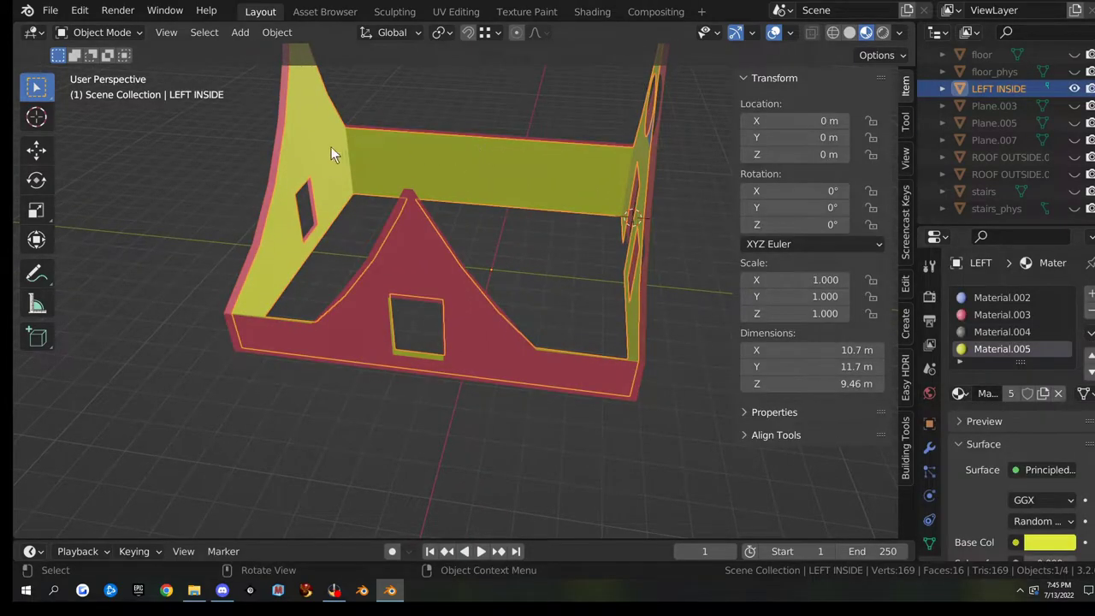
pyautogui.keyDown('shift'); pyautogui.click(224, 329); pyautogui.keyUp('shift')
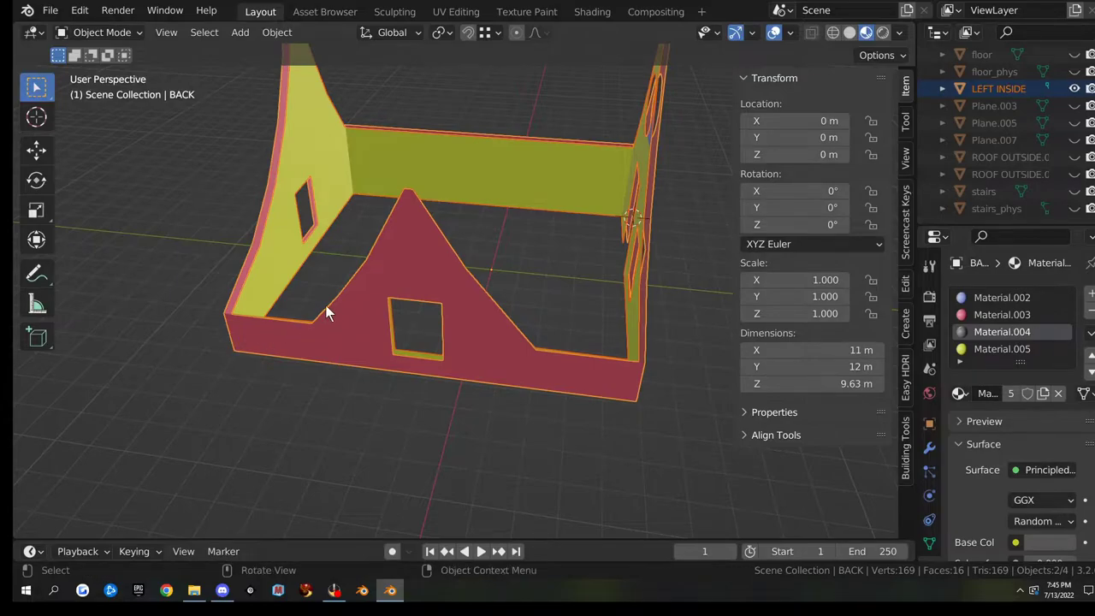
pyautogui.hotkey('ctrl', 'j')
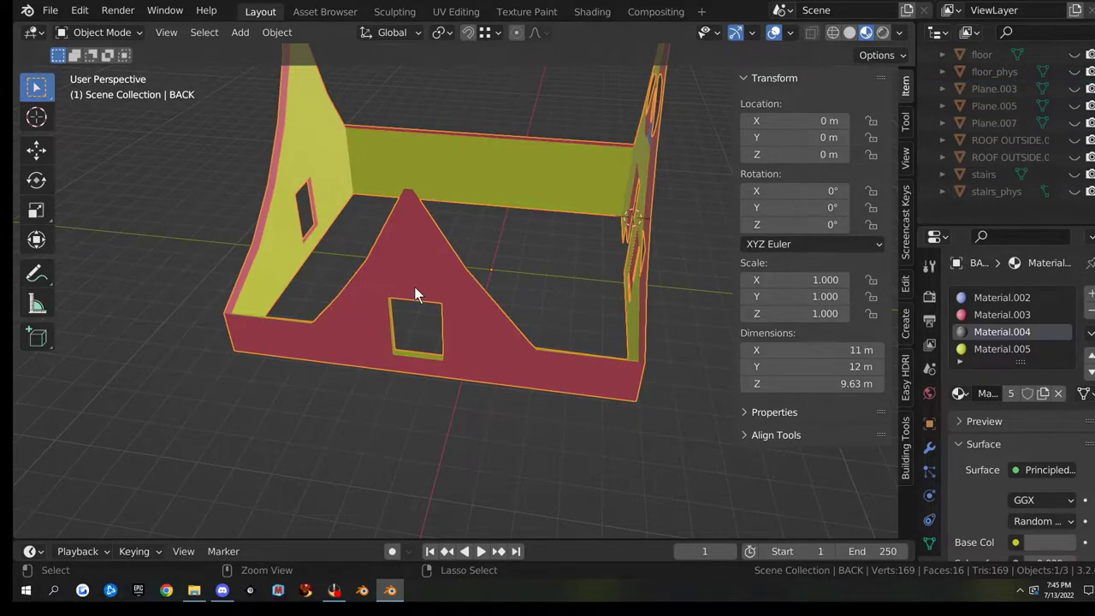
# - Separate the inner and outer faces of the short gabled wall with one window into their own object
pyautogui.press('Tab')
pyautogui.moveTo(426, 283)
pyautogui.mouseDown(button='middle')
pyautogui.moveTo(444, 369)
pyautogui.moveTo(464, 342)
pyautogui.moveTo(488, 245)
pyautogui.moveTo(432, 268)
pyautogui.mouseUp(button='middle')
pyautogui.click(431, 268)
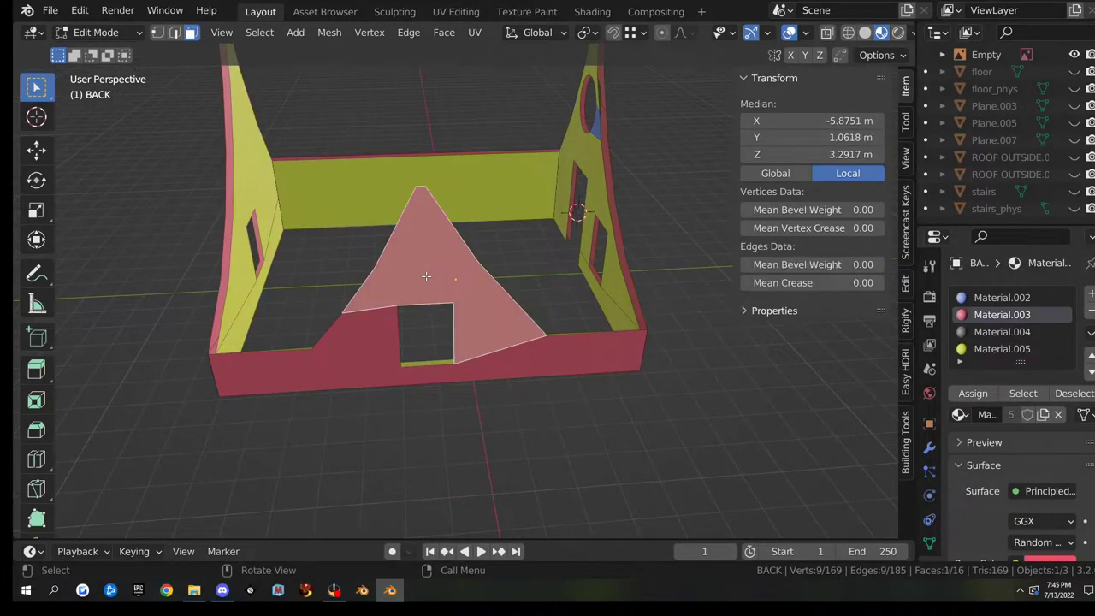
pyautogui.keyDown('shift'); pyautogui.click(361, 354); pyautogui.keyUp('shift')
pyautogui.moveTo(548, 306); pyautogui.dragTo(372, 338, button='middle')
pyautogui.keyDown('shift'); pyautogui.click(458, 298); pyautogui.keyUp('shift')
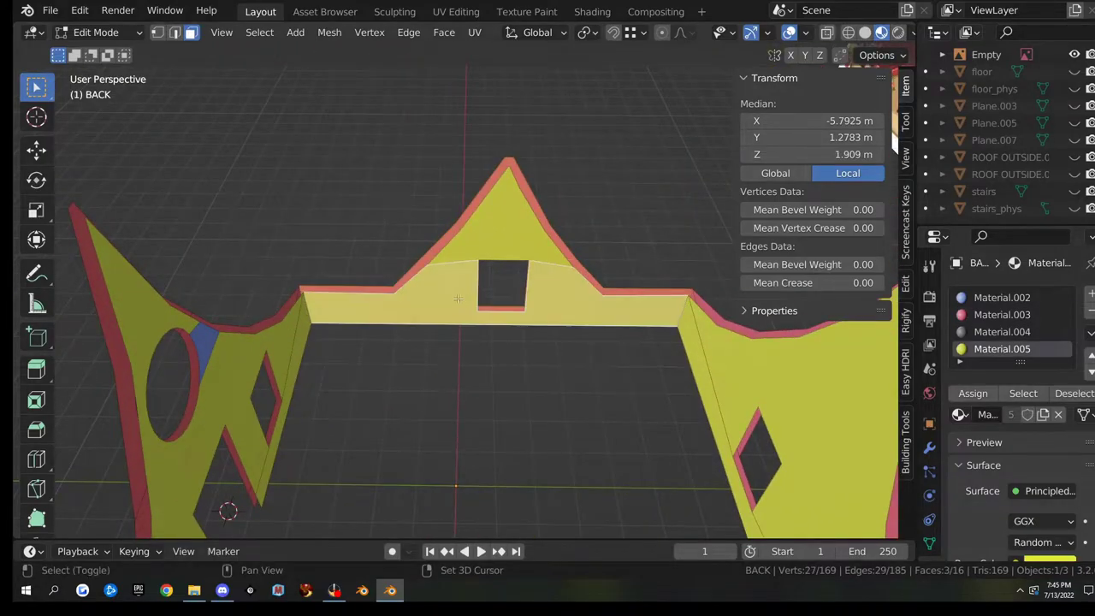
pyautogui.keyDown('shift'); pyautogui.click(491, 270); pyautogui.keyUp('shift')
pyautogui.moveTo(491, 271); pyautogui.dragTo(564, 317, button='middle')
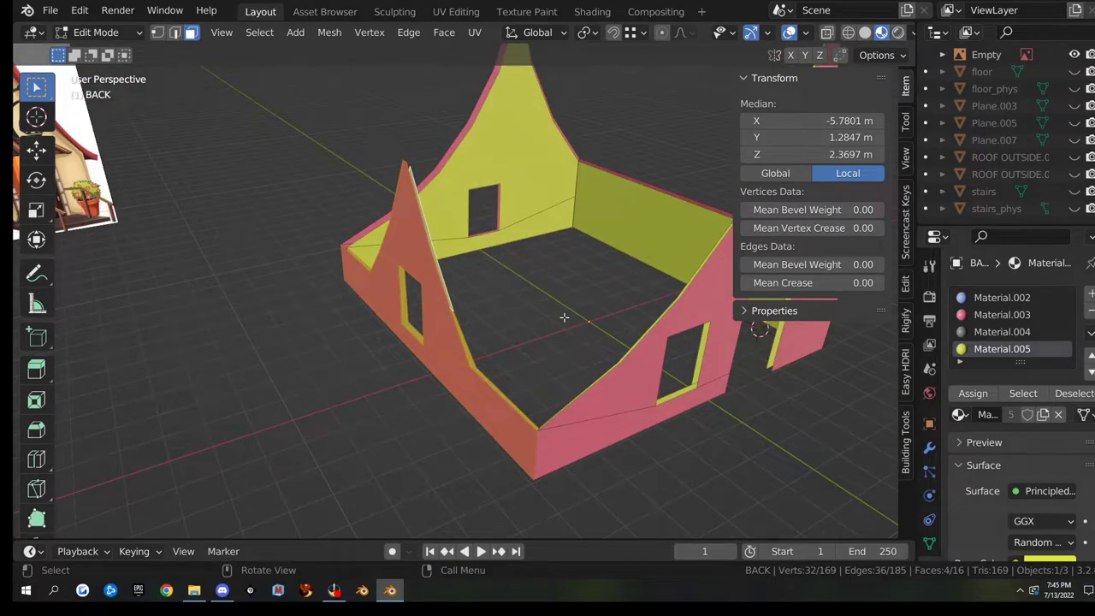
pyautogui.press('p')
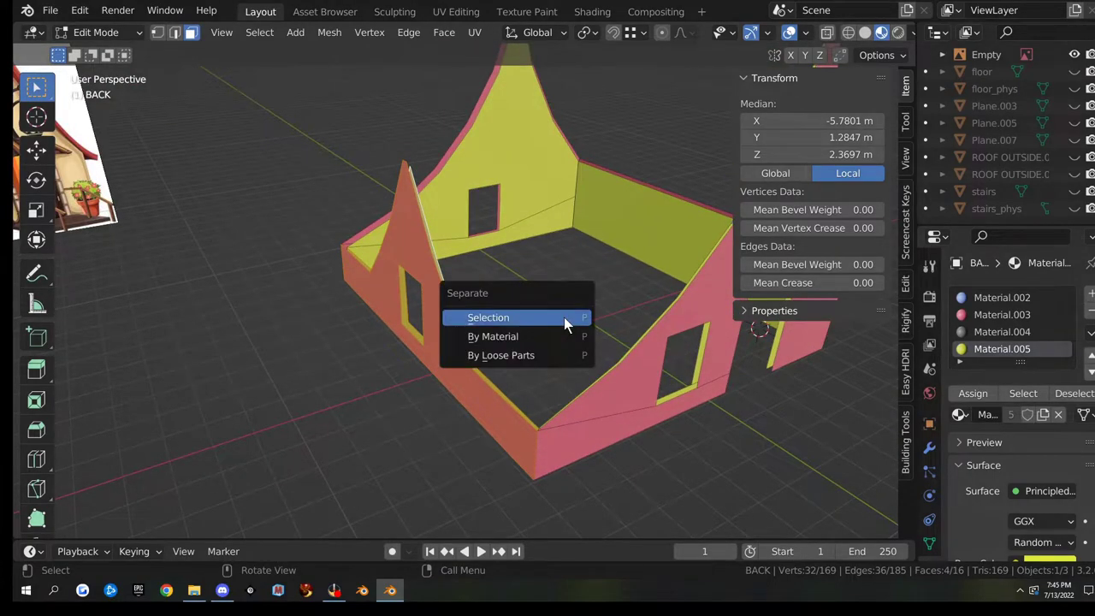
pyautogui.click(564, 317)
pyautogui.press('Tab')
pyautogui.click(464, 369)
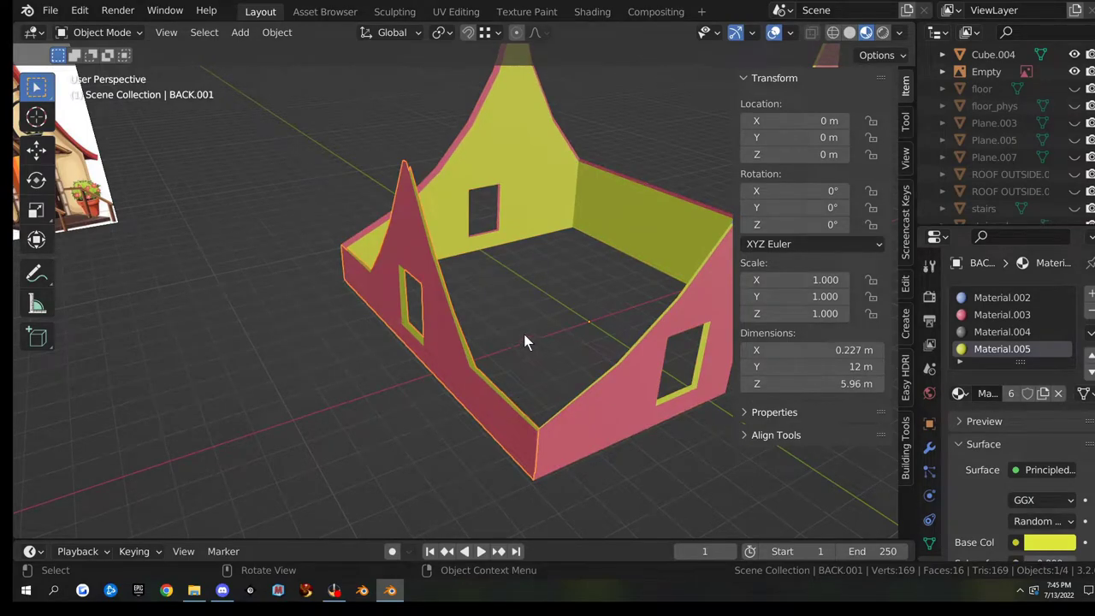
pyautogui.press('g')
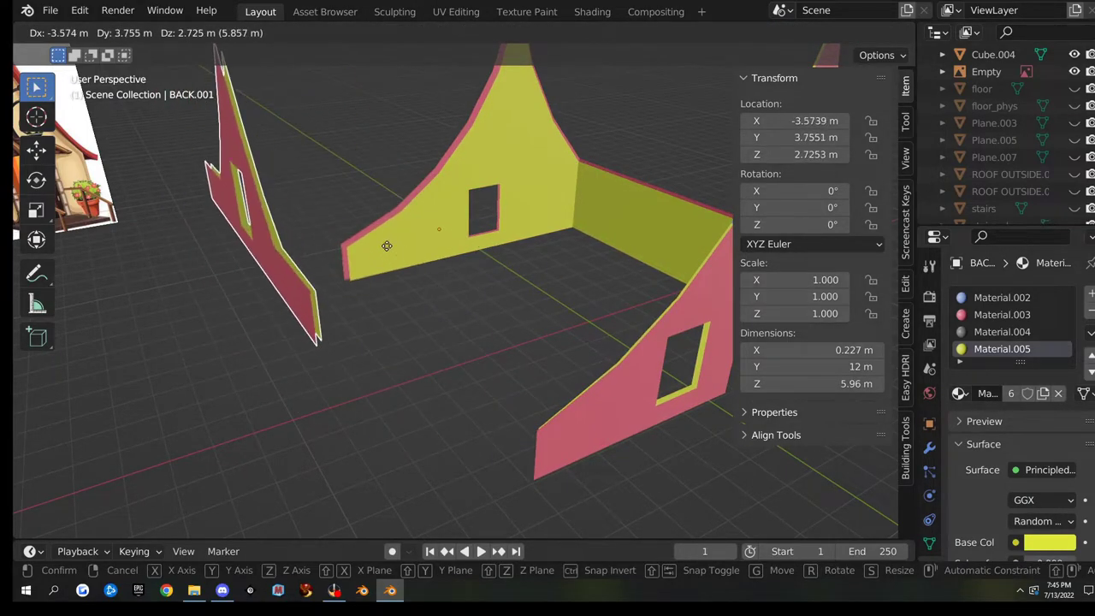
pyautogui.press('Escape')
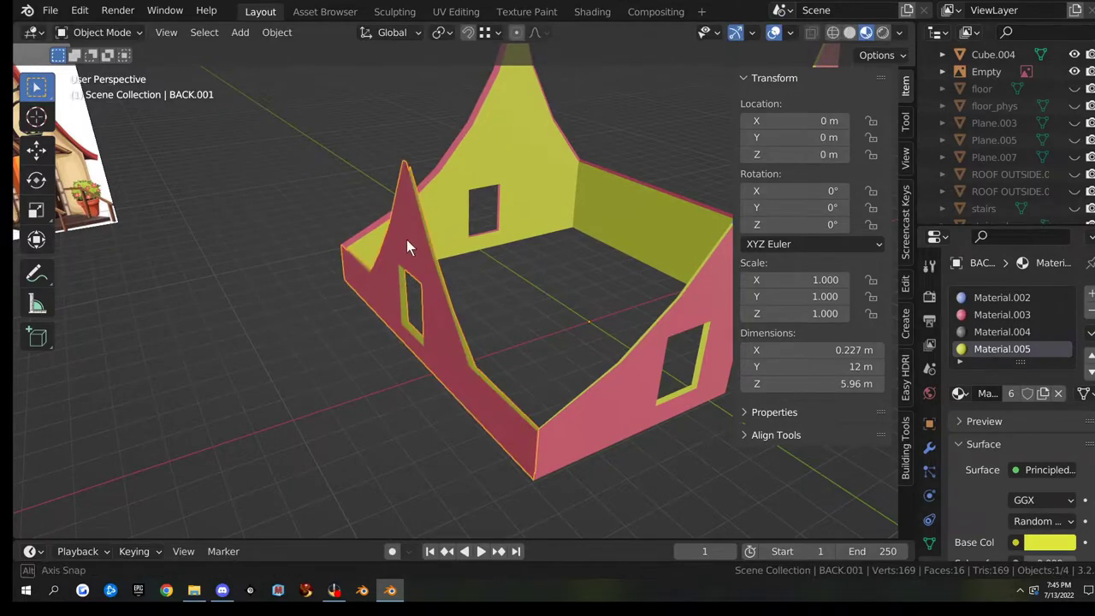
# - Separate the inner and outer faces of the tall window wall opposite the door wall into their own object
pyautogui.moveTo(407, 239); pyautogui.dragTo(416, 316, button='middle')
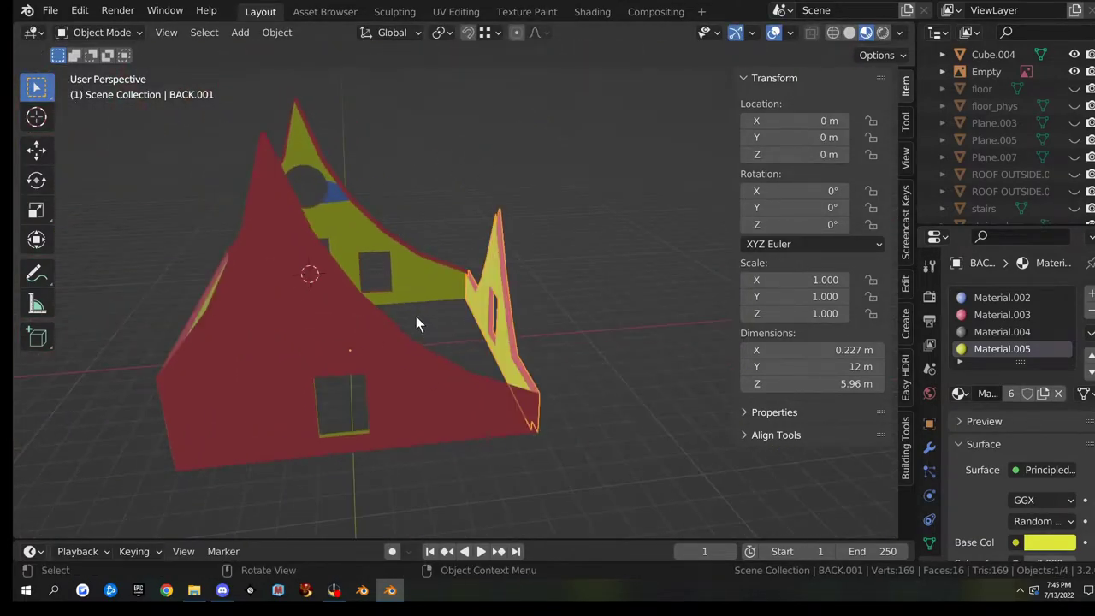
pyautogui.click(410, 382)
pyautogui.press('Tab')
pyautogui.click(414, 391)
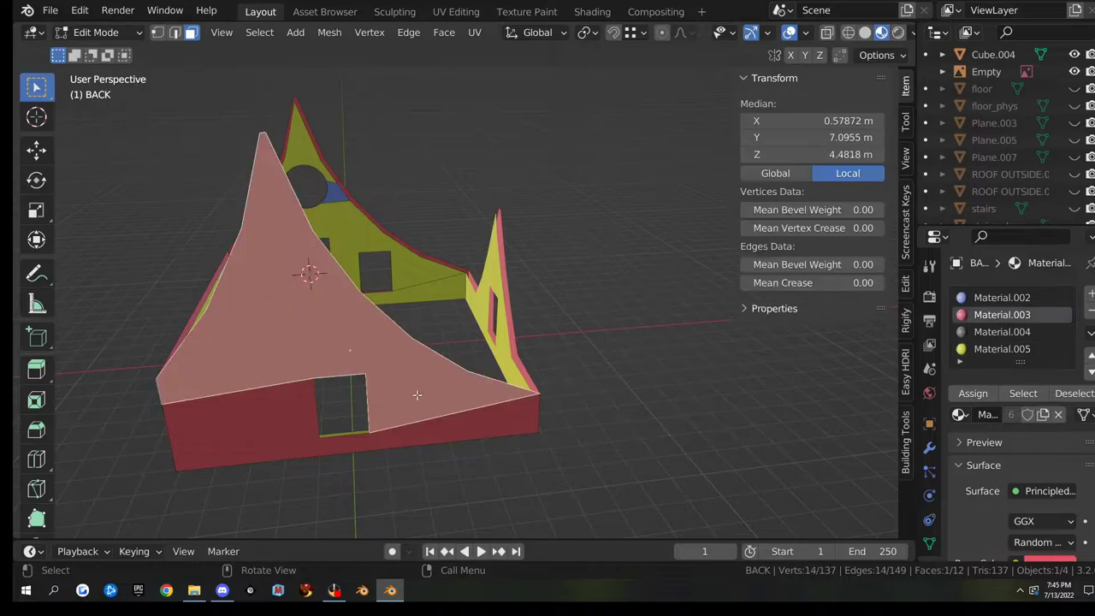
pyautogui.keyDown('shift'); pyautogui.click(452, 419); pyautogui.keyUp('shift')
pyautogui.moveTo(453, 420); pyautogui.dragTo(138, 325, button='middle')
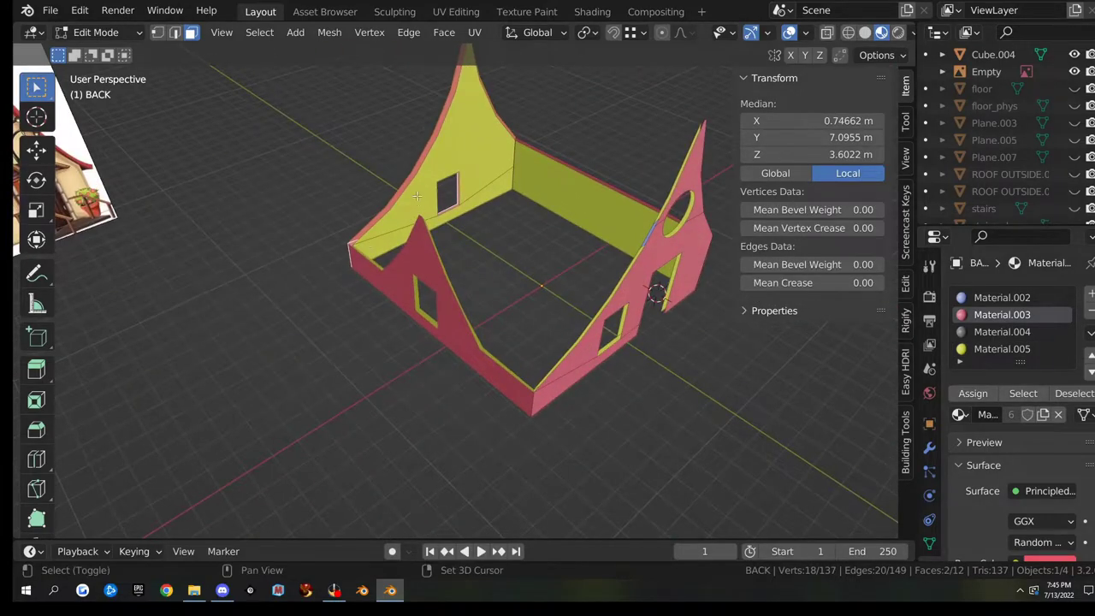
pyautogui.keyDown('shift'); pyautogui.click(441, 218); pyautogui.keyUp('shift')
pyautogui.keyDown('shift'); pyautogui.click(483, 207); pyautogui.keyUp('shift')
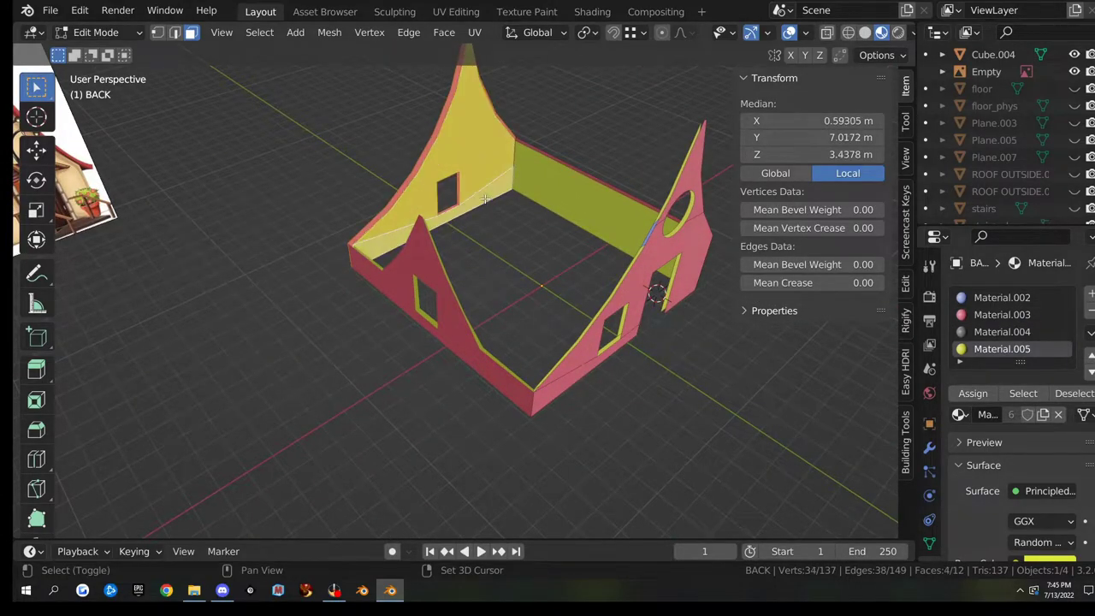
pyautogui.press('p')
pyautogui.click(486, 226)
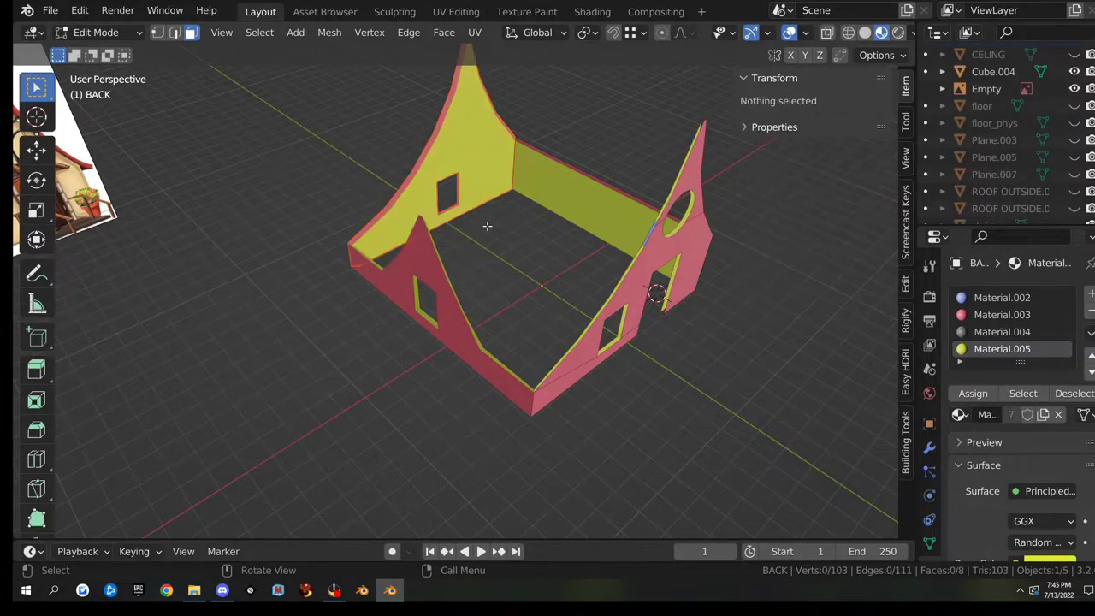
pyautogui.press('Tab')
pyautogui.click(499, 241)
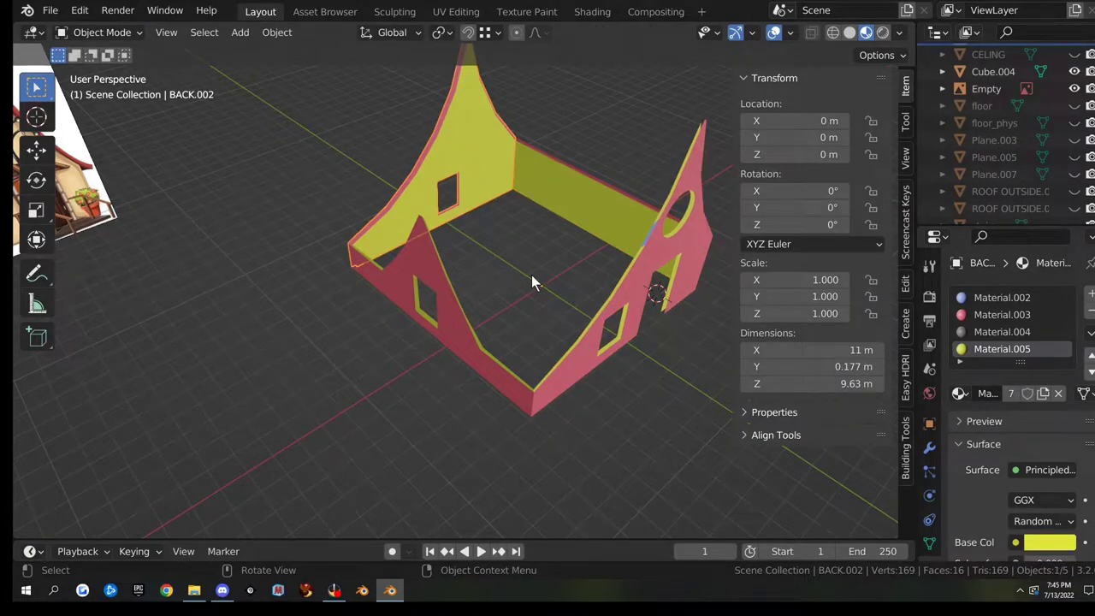
pyautogui.press('g')
pyautogui.press('Escape')
# - Separate the inner and outer faces of the low wall without openings into their own object
pyautogui.moveTo(562, 203); pyautogui.dragTo(559, 308, button='middle')
pyautogui.click(479, 210)
pyautogui.press('Tab')
pyautogui.click(478, 210)
pyautogui.keyDown('shift'); pyautogui.click(585, 335); pyautogui.keyUp('shift')
pyautogui.press('p')
pyautogui.click(558, 308)
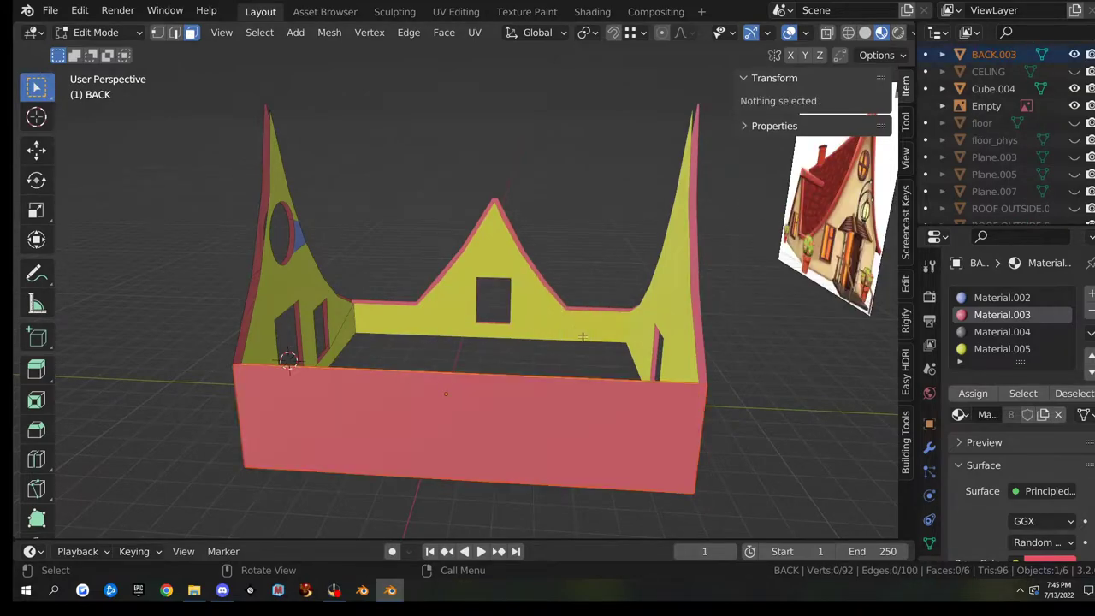
pyautogui.press('Tab')
pyautogui.click(513, 392)
pyautogui.moveTo(513, 391); pyautogui.dragTo(508, 338, button='middle')
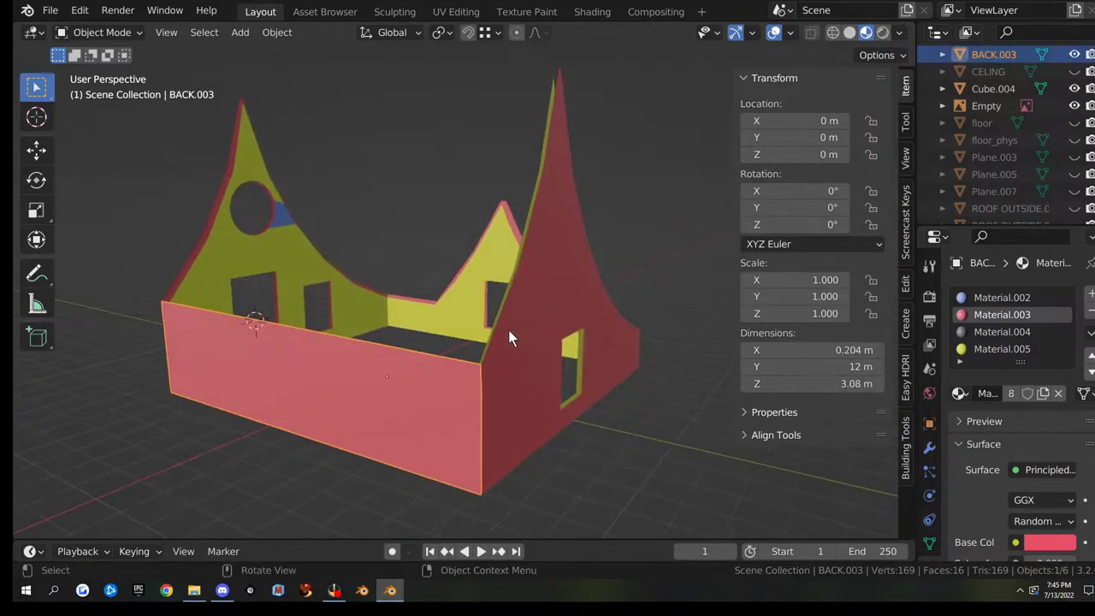
pyautogui.press('g')
pyautogui.press('Escape')
# - Look at the Screencast Keys settings and hide the viewport sidebar
pyautogui.moveTo(357, 212); pyautogui.dragTo(431, 294, button='middle')
pyautogui.scroll(3, 505, 305)
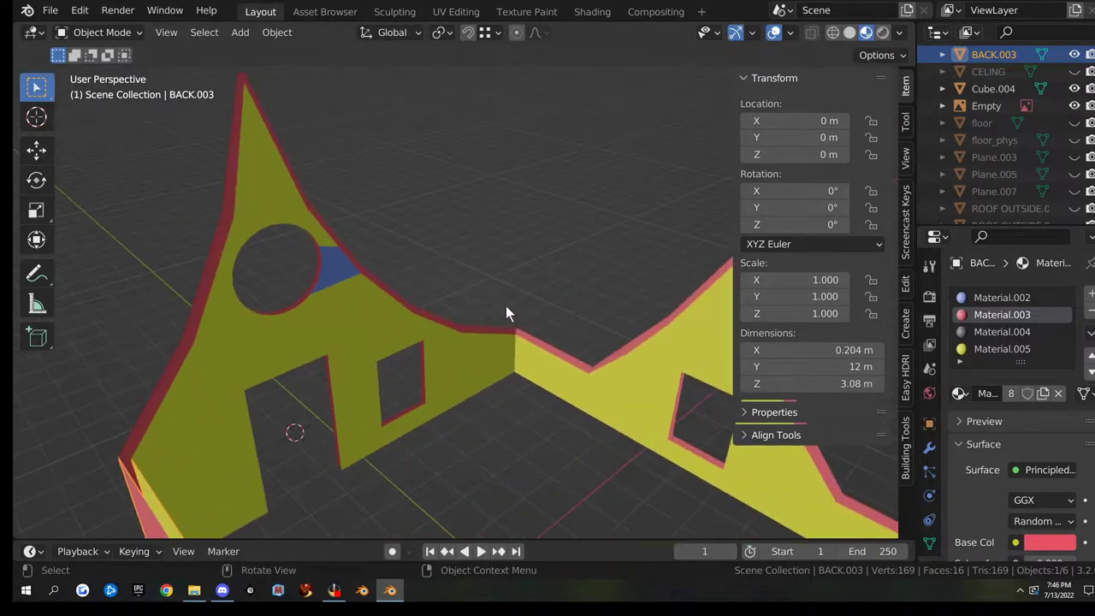
pyautogui.click(906, 226)
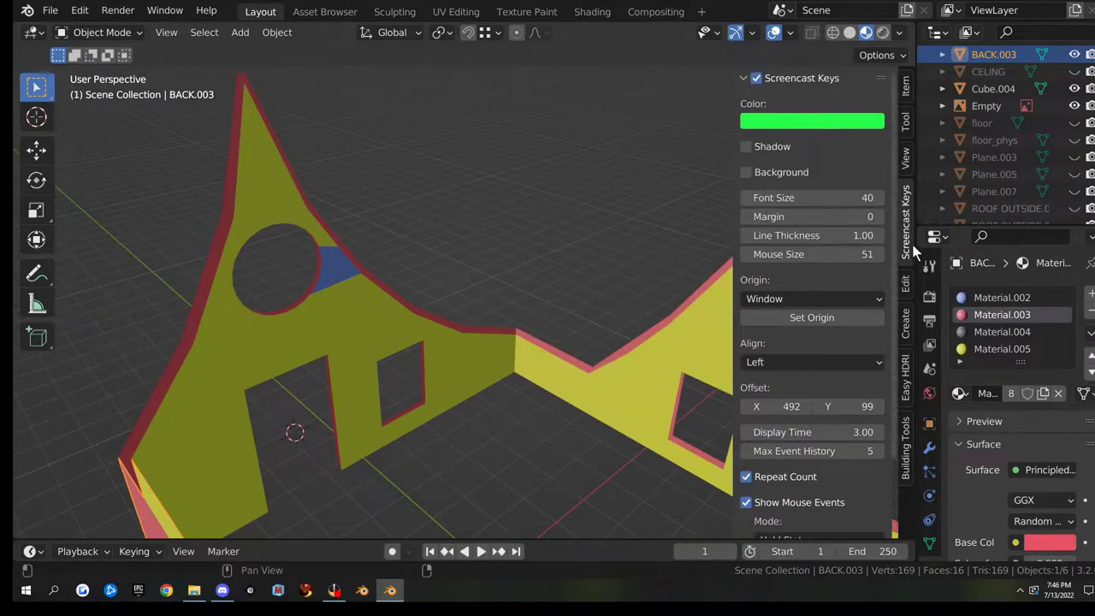
pyautogui.click(906, 98)
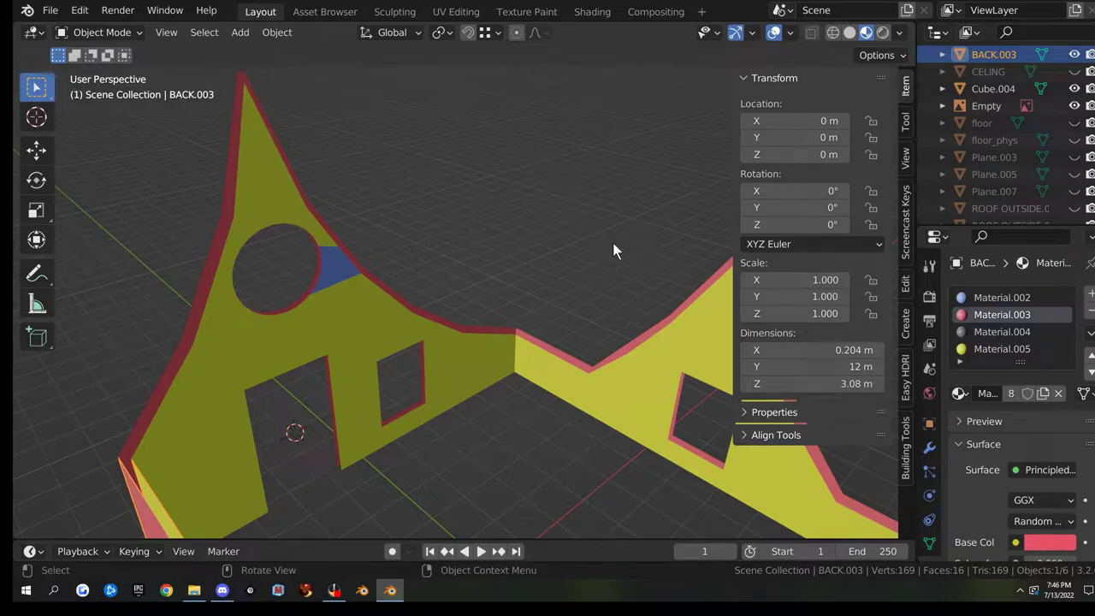
pyautogui.press('n')
# - Assign the yellow Material.005 to the blue face beside the round opening of the door wall
pyautogui.moveTo(632, 225); pyautogui.dragTo(557, 185, button='middle')
pyautogui.moveTo(308, 255); pyautogui.dragTo(326, 254, button='middle')
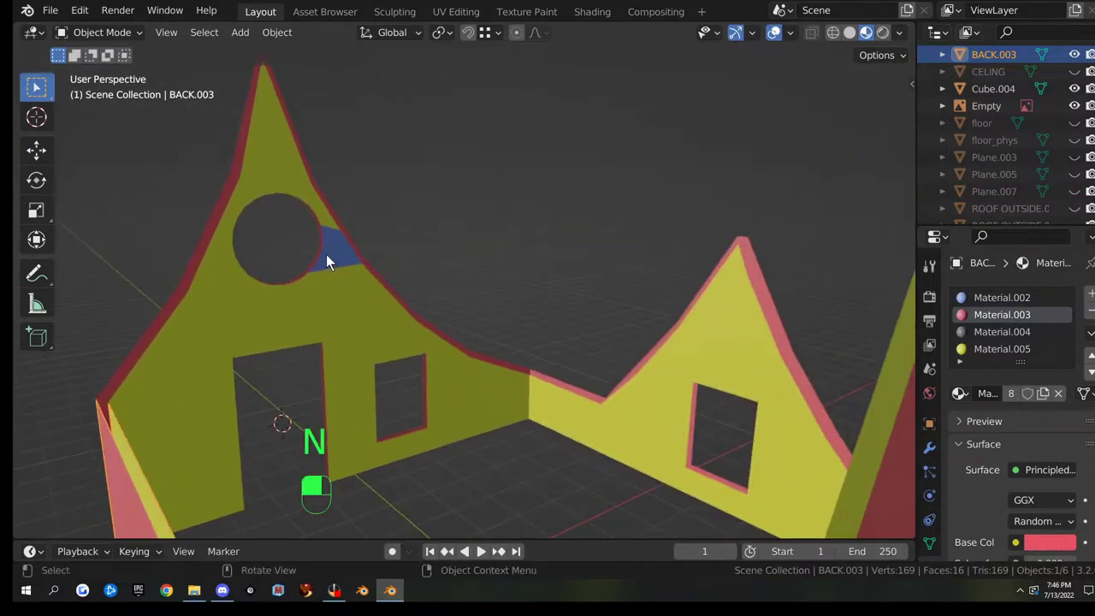
pyautogui.click(343, 263)
pyautogui.press('Tab')
pyautogui.click(342, 264)
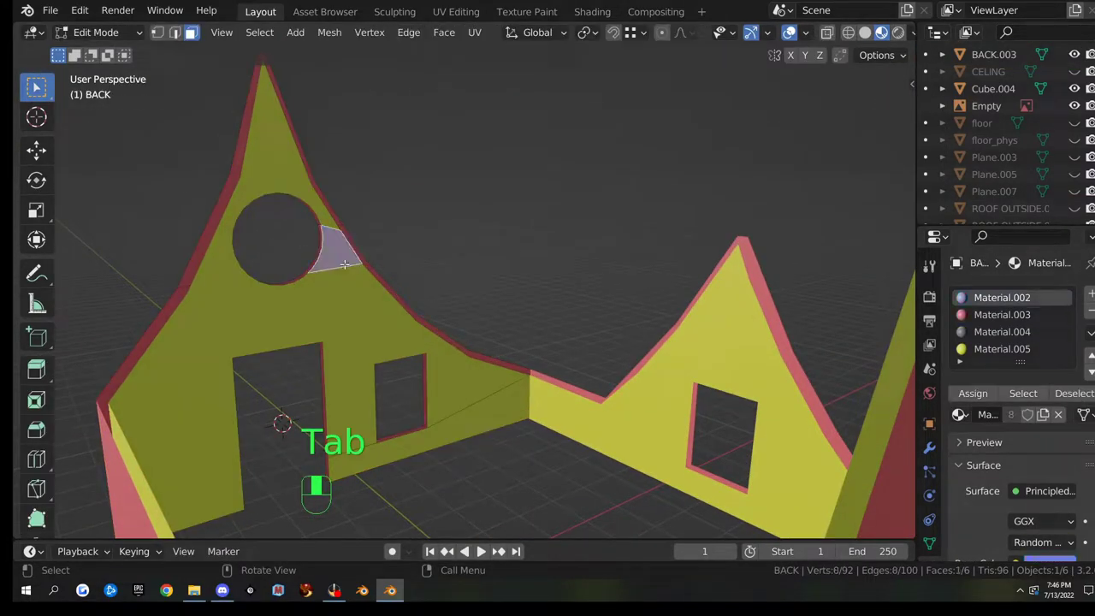
pyautogui.click(988, 350)
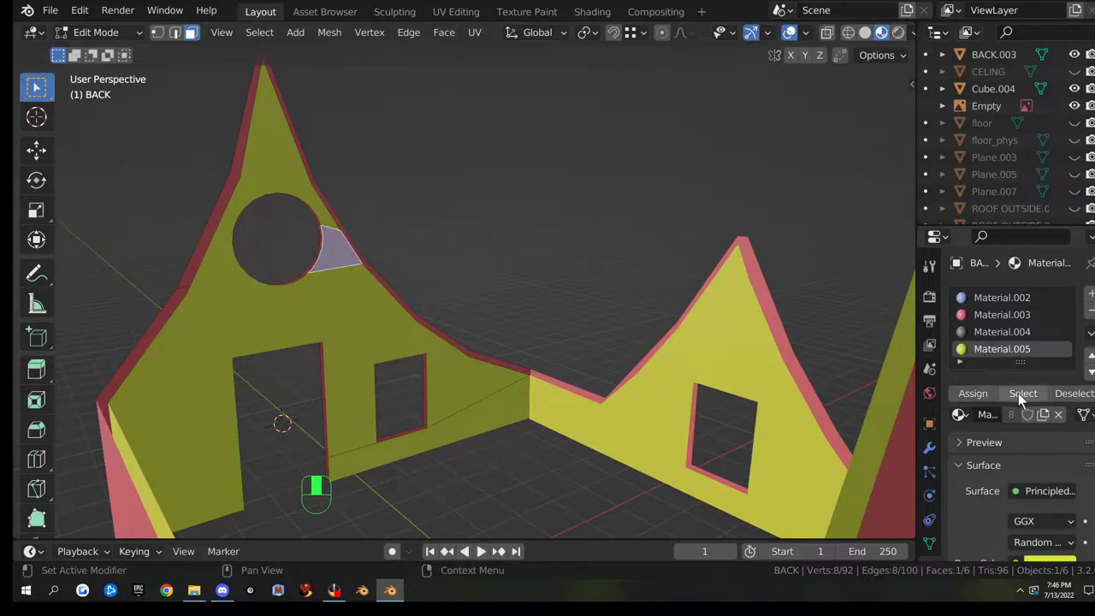
pyautogui.click(973, 393)
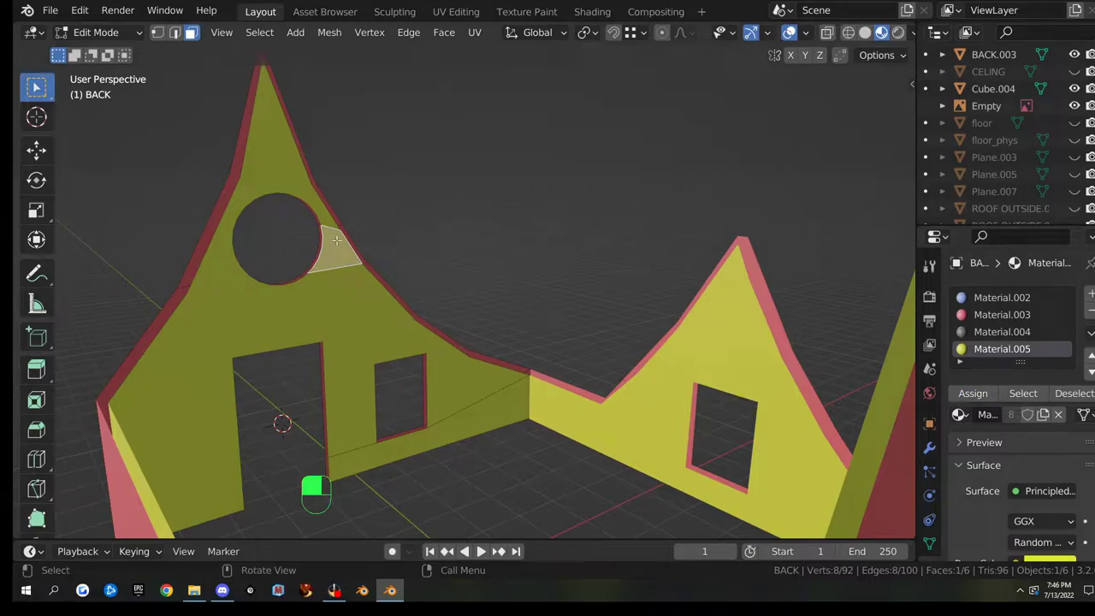
pyautogui.press('Tab')
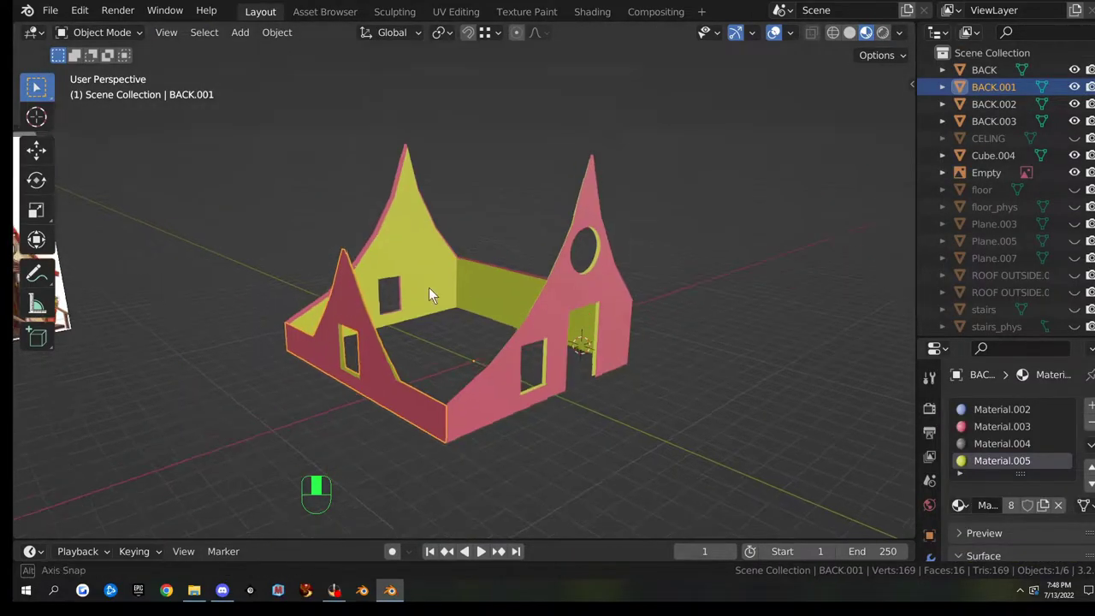
# - Rename the short gabled wall object BACK.001 as "left walls"
pyautogui.moveTo(435, 294); pyautogui.dragTo(539, 279, button='middle')
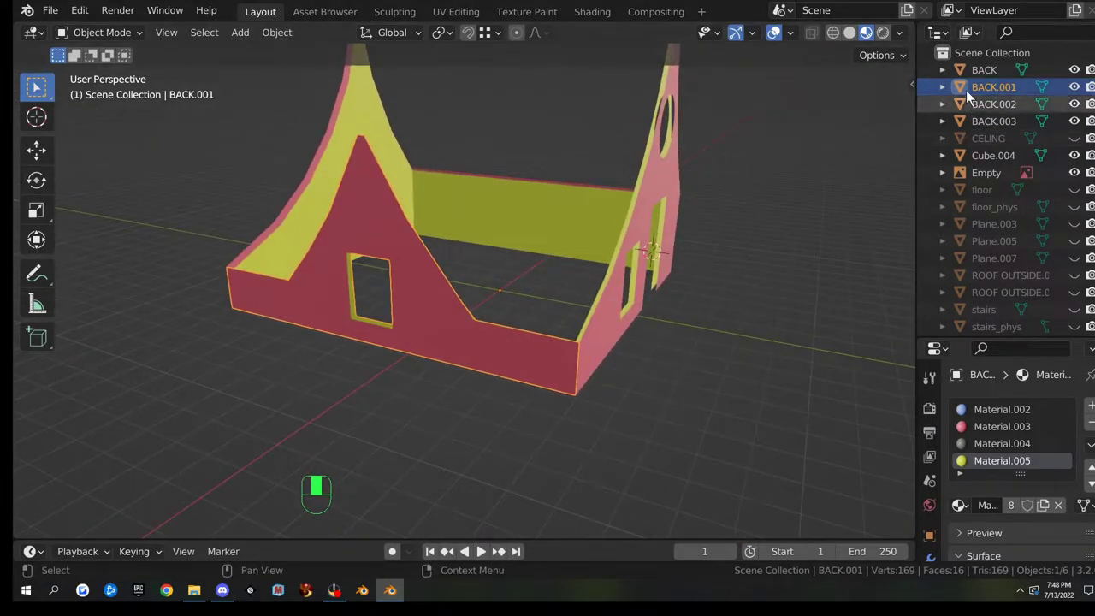
pyautogui.moveTo(615, 239); pyautogui.dragTo(447, 305, button='middle')
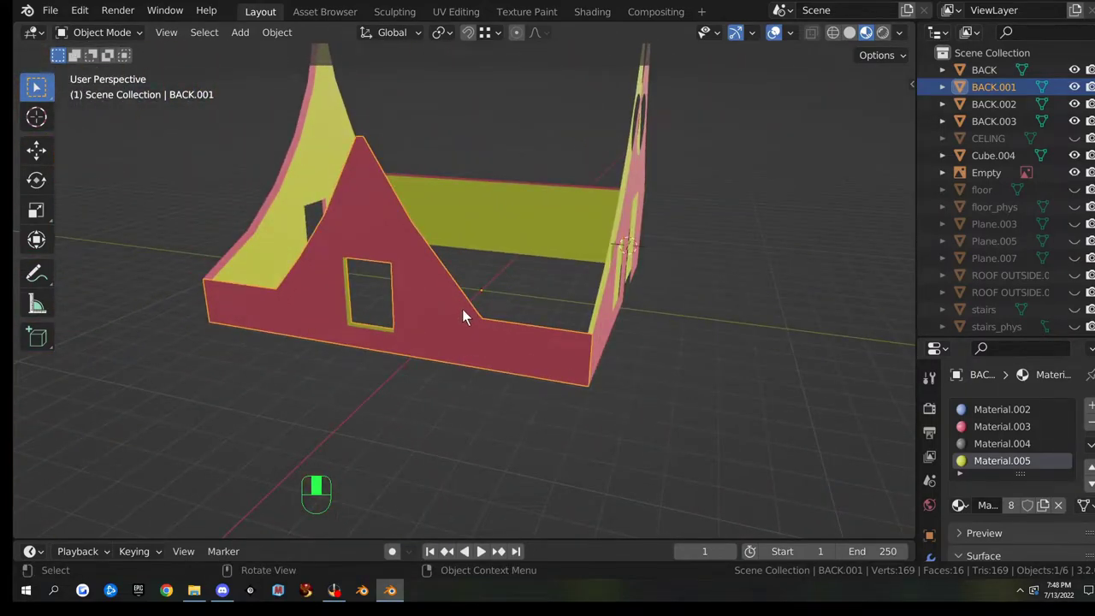
pyautogui.moveTo(490, 333); pyautogui.dragTo(768, 187, button='middle')
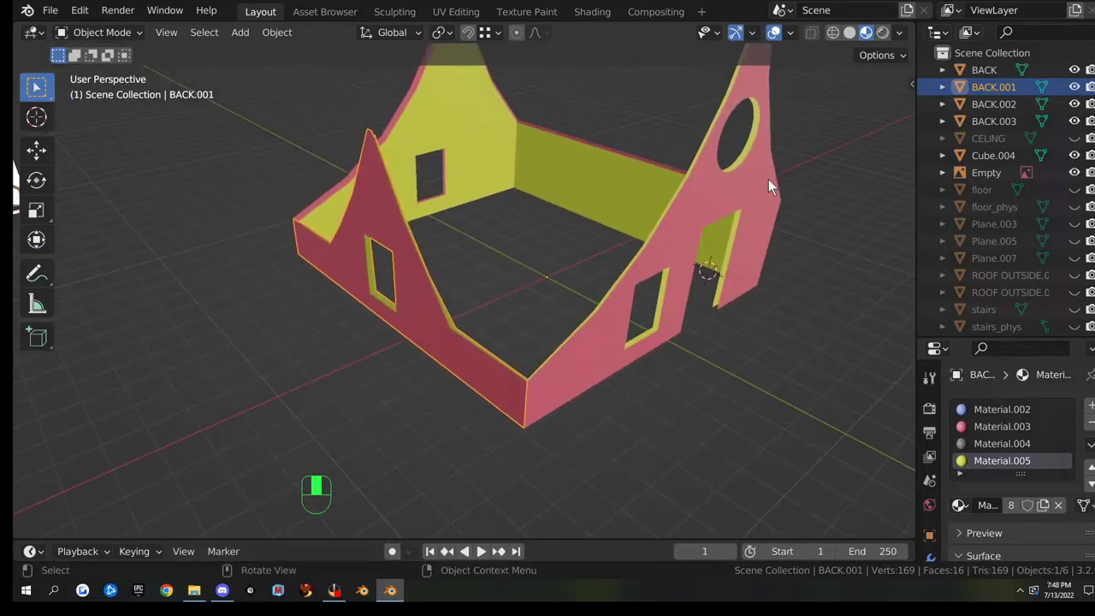
pyautogui.doubleClick(988, 89)
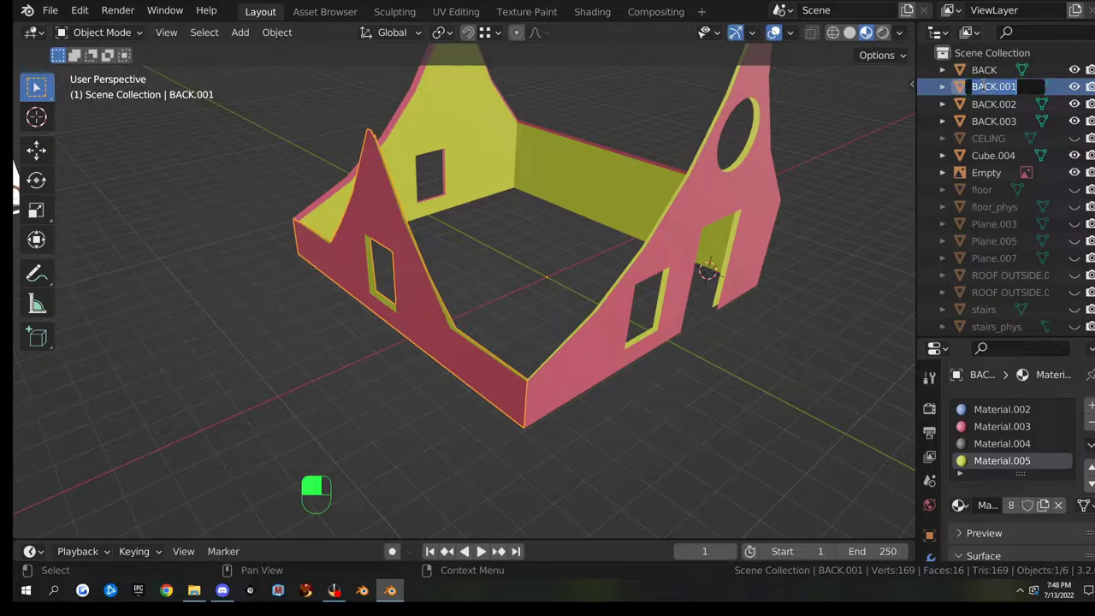
pyautogui.write('left side')
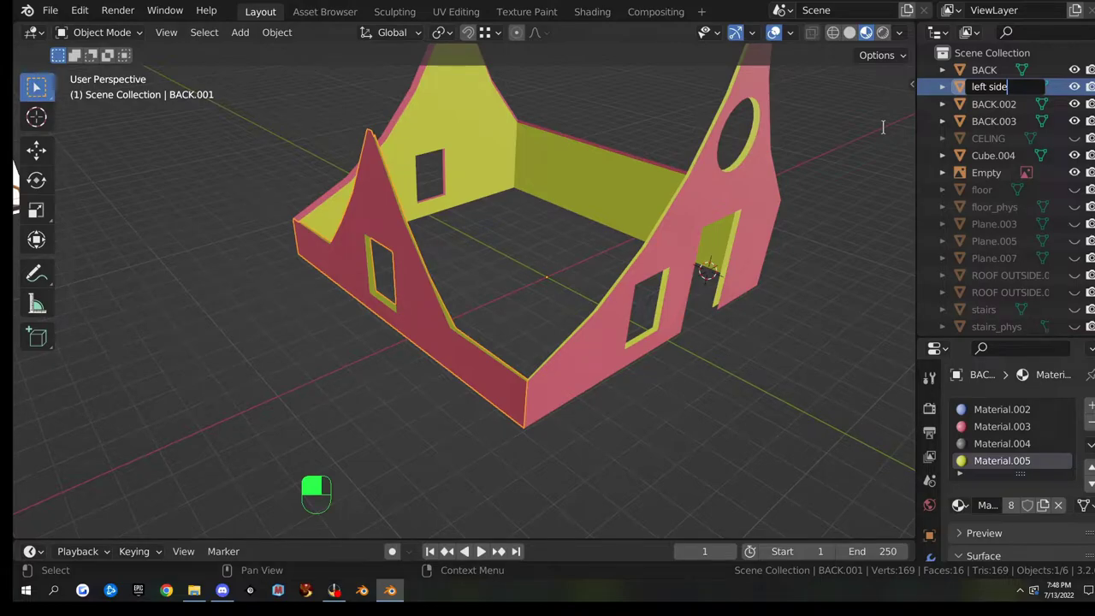
pyautogui.press('BackSpace')
pyautogui.press('BackSpace')
pyautogui.press('BackSpace')
pyautogui.press('BackSpace')
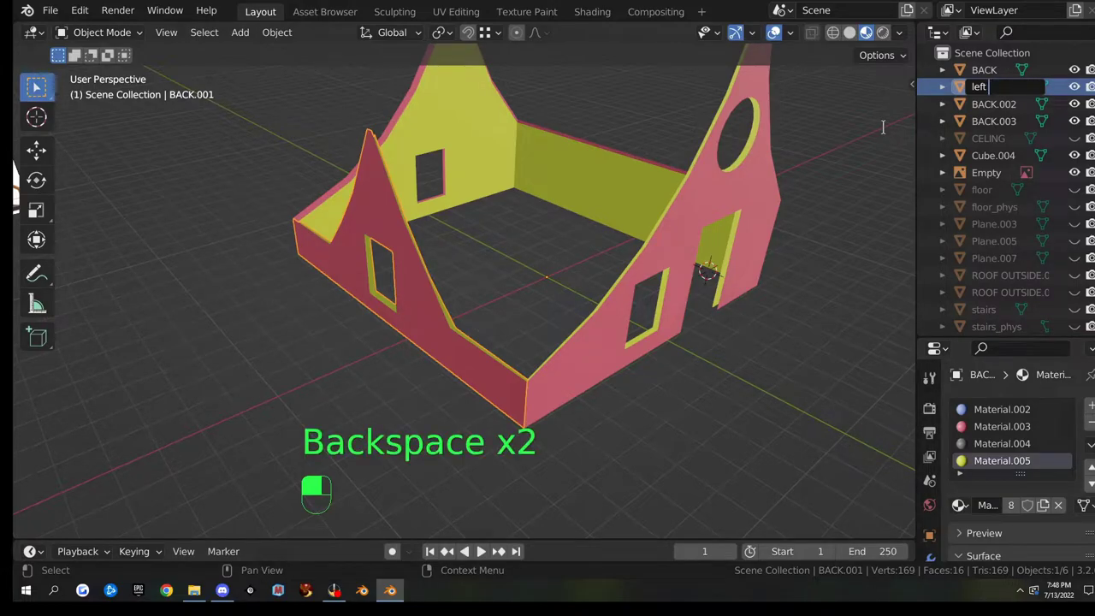
pyautogui.write('walls')
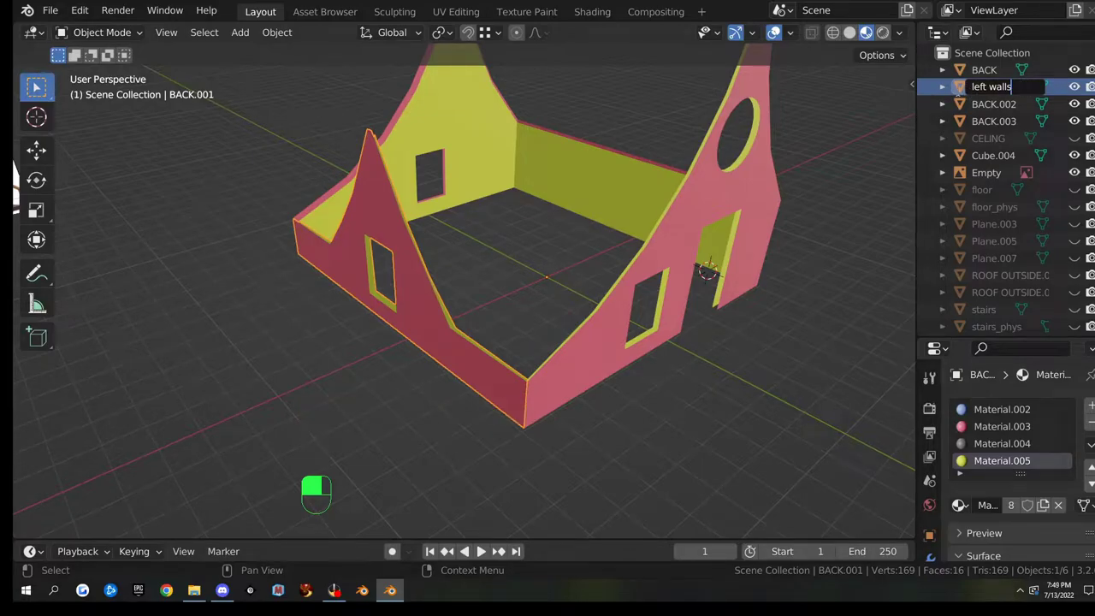
pyautogui.press('Return')
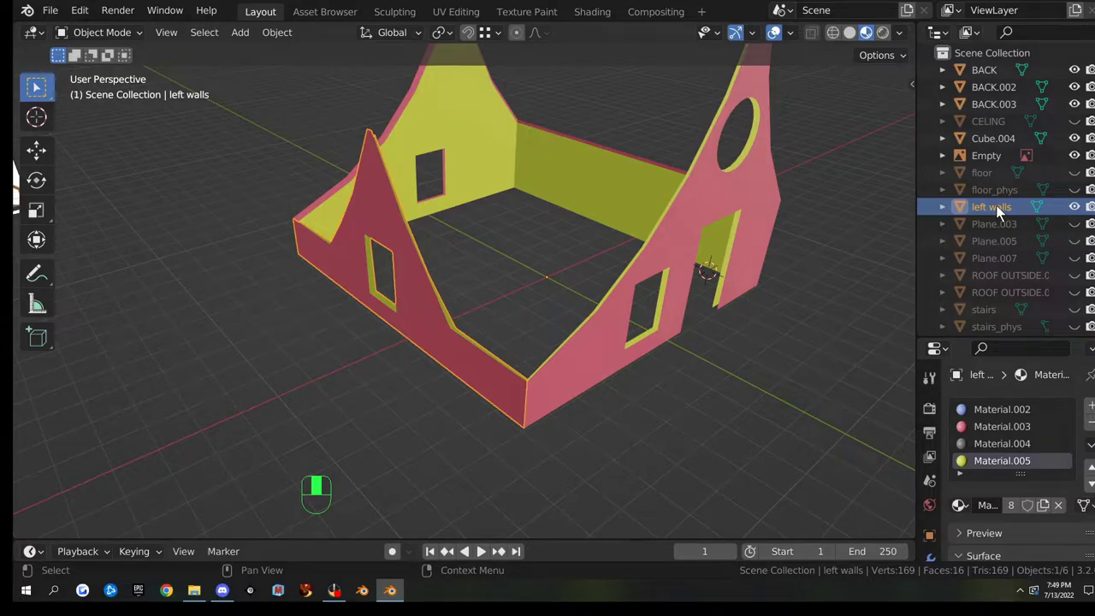
# - Rename the mesh data of the left walls object as "left walls", copying the object's name
pyautogui.press('F2')
pyautogui.hotkey('ctrl', 'c')
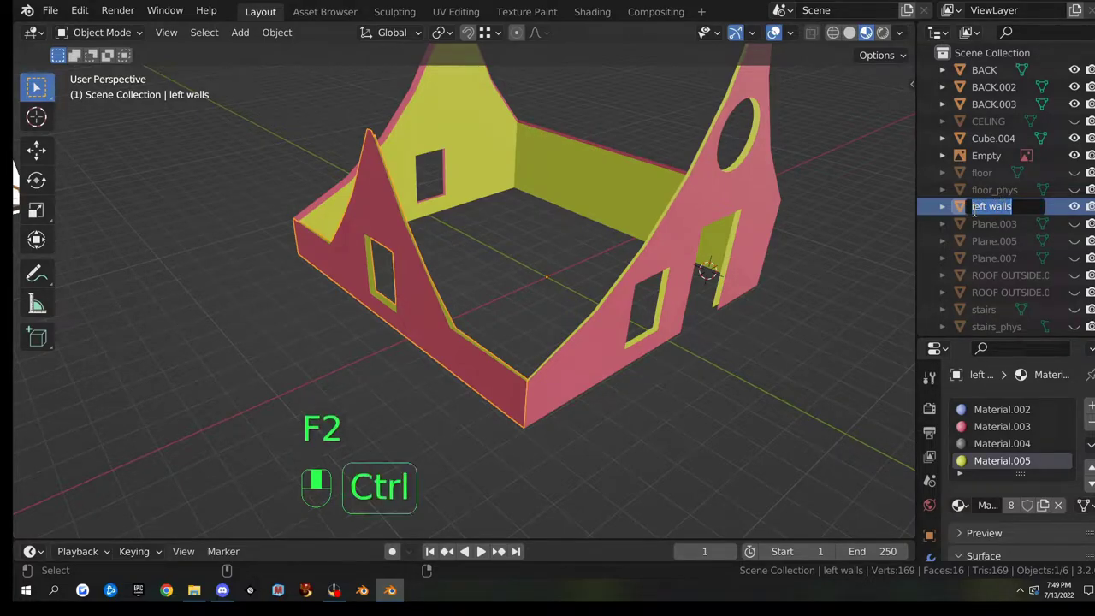
pyautogui.doubleClick(945, 209)
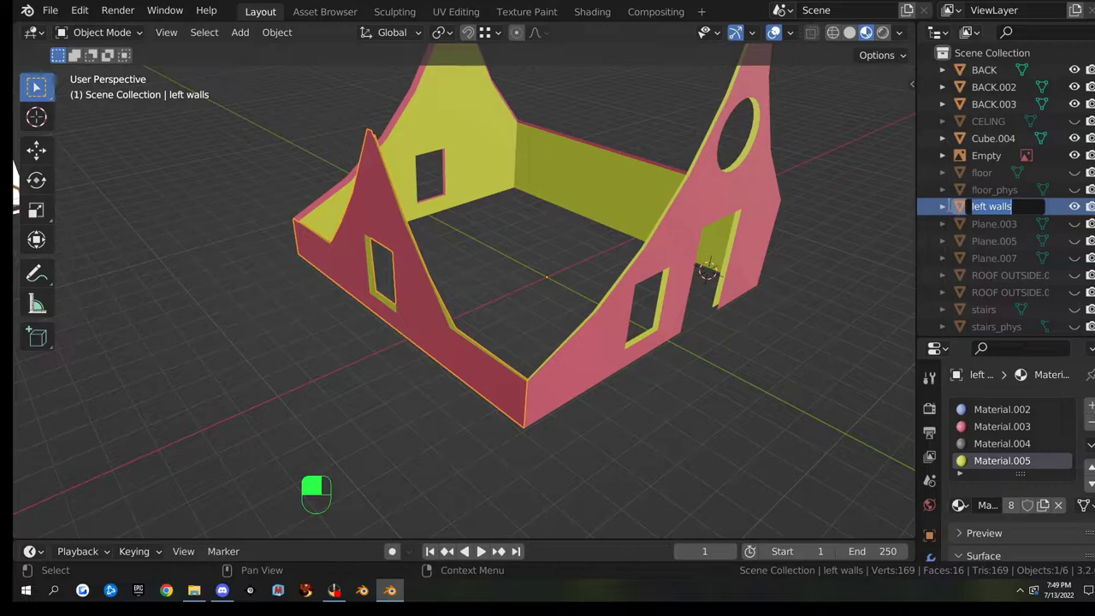
pyautogui.click(943, 206)
pyautogui.click(944, 206)
pyautogui.doubleClick(1002, 223)
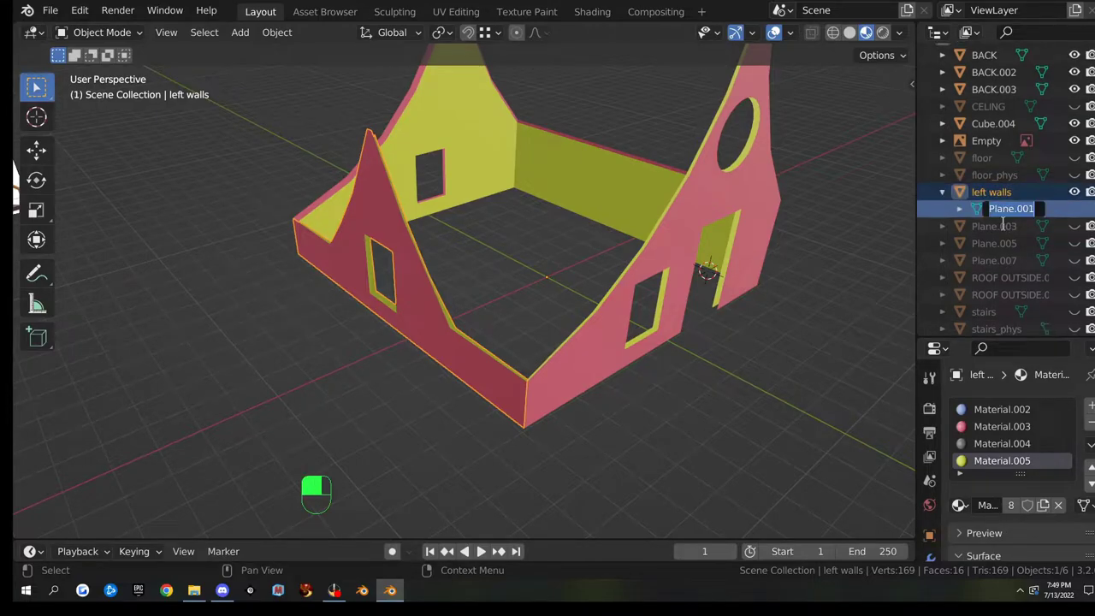
pyautogui.hotkey('ctrl', 'v')
pyautogui.press('Return')
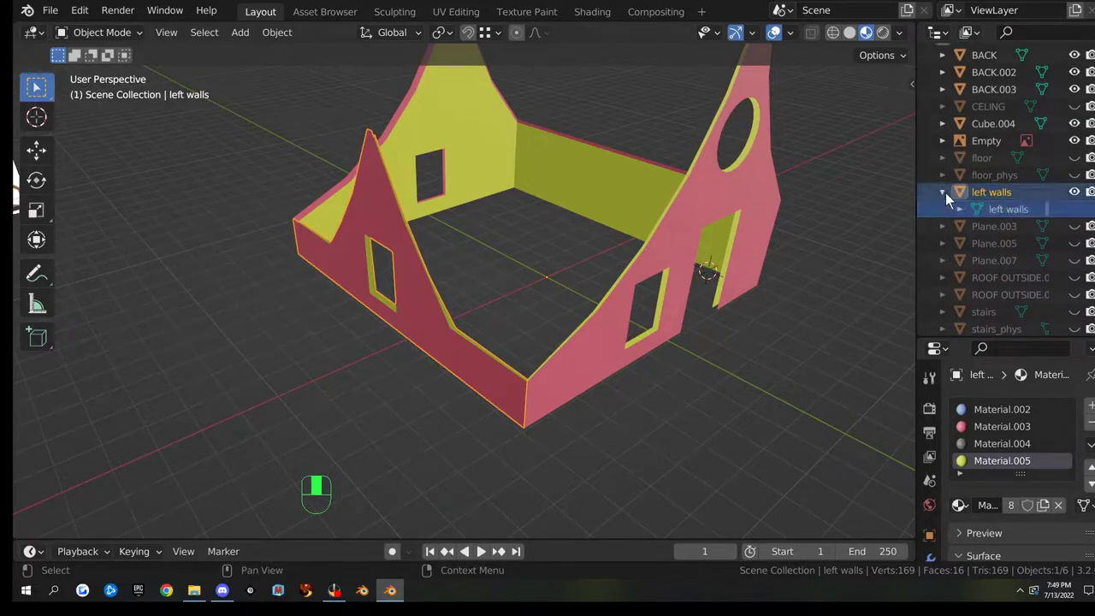
pyautogui.click(944, 193)
# - Rename the low wall object without openings, BACK.003, as "right walls"
pyautogui.click(614, 177)
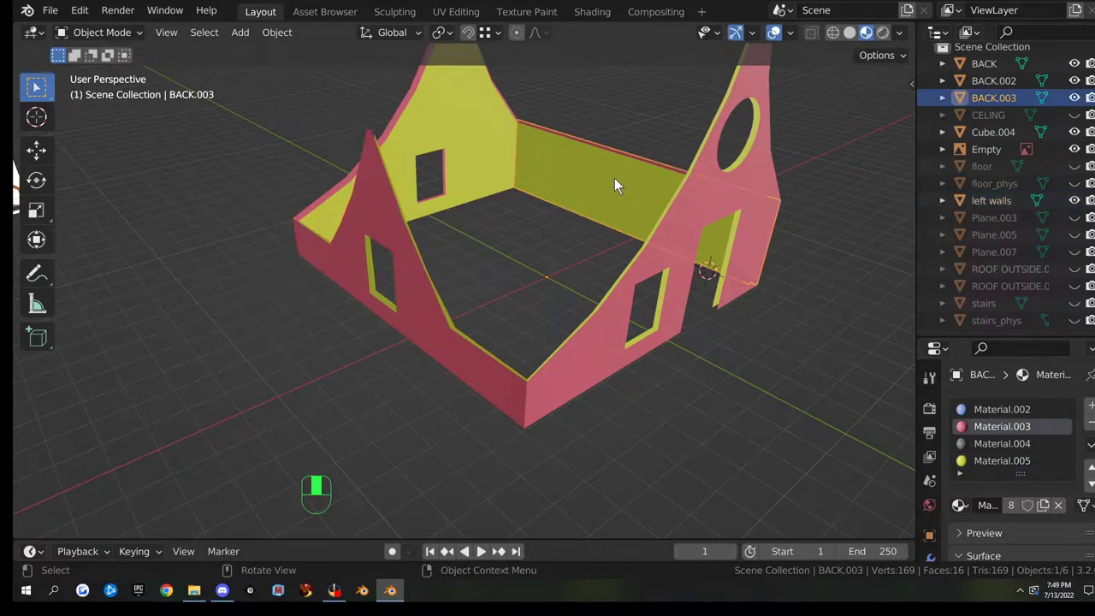
pyautogui.scroll(1, 986, 97)
pyautogui.doubleClick(986, 97)
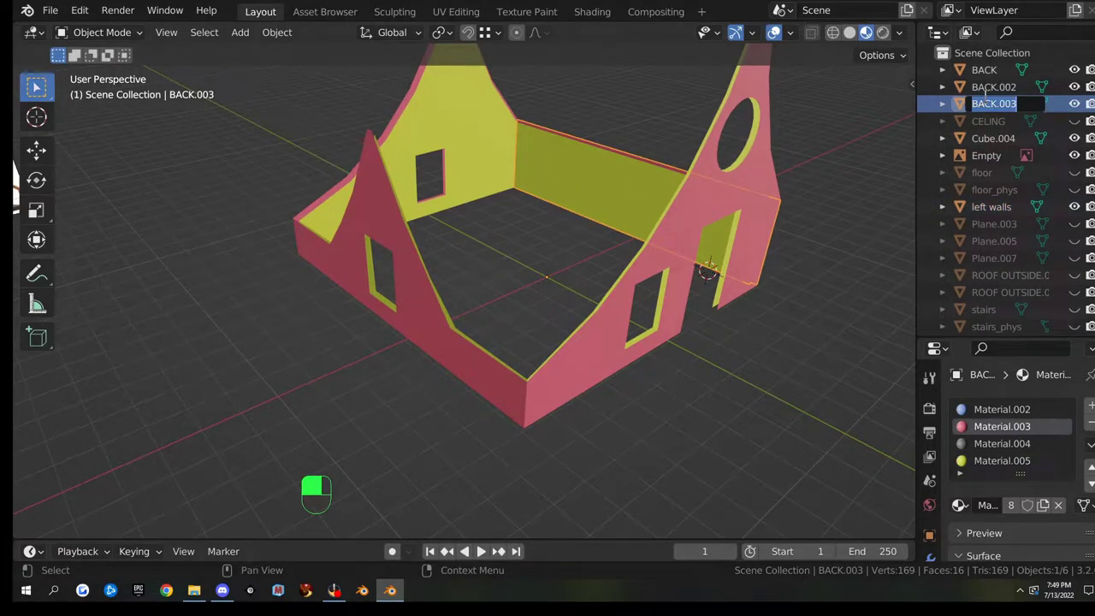
pyautogui.write('right walls')
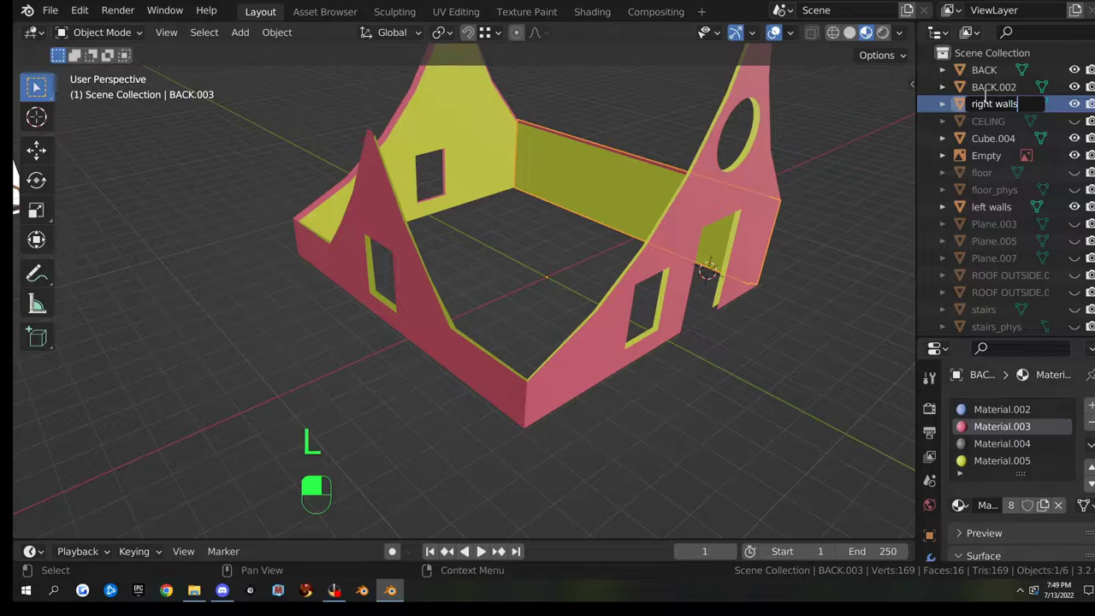
pyautogui.press('Return')
pyautogui.scroll(1, 985, 261)
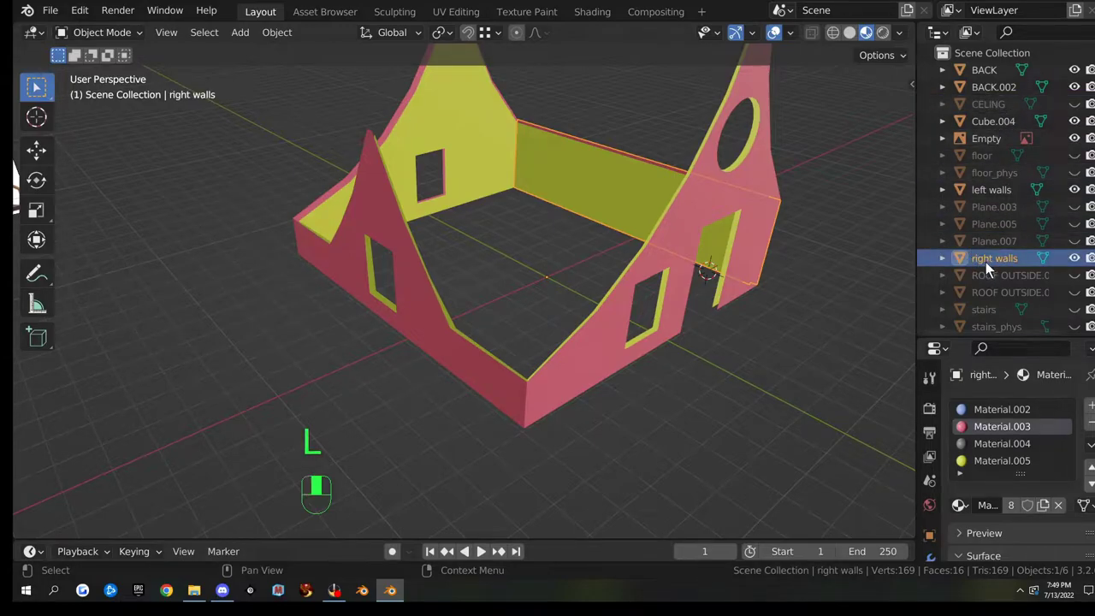
# - Rename the mesh data of the right walls object as "right walls", copying the object's name
pyautogui.press('F2')
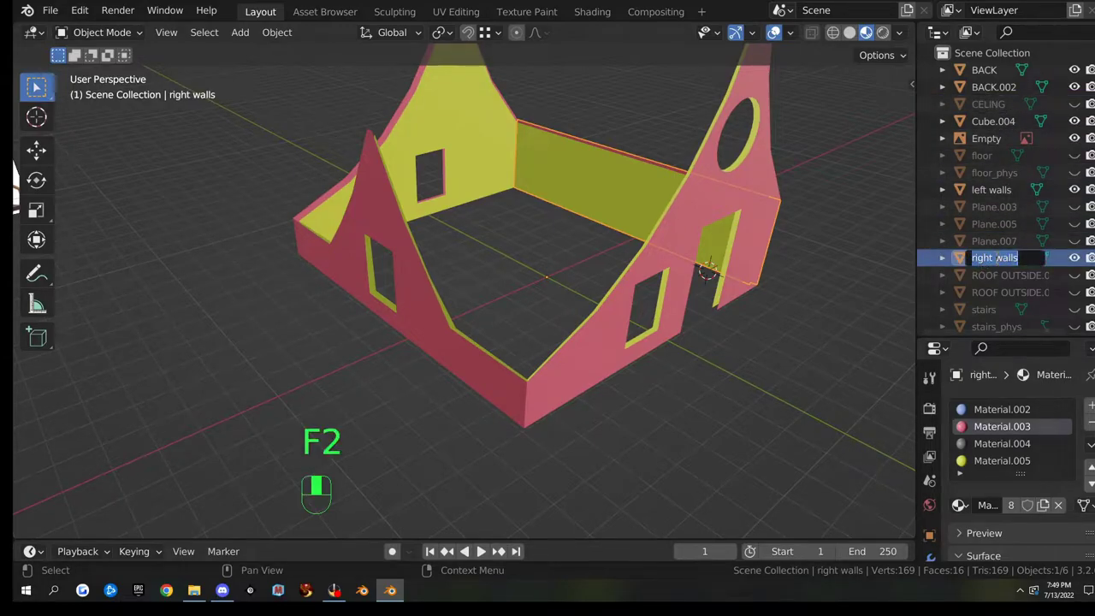
pyautogui.hotkey('ctrl', 'c')
pyautogui.doubleClick(943, 257)
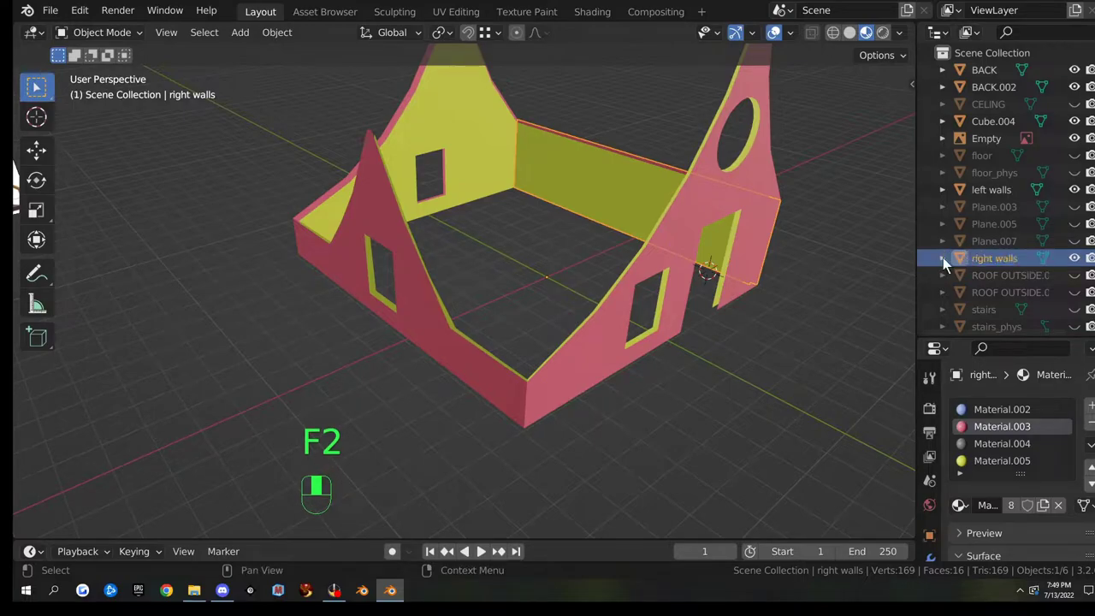
pyautogui.click(942, 257)
pyautogui.doubleClick(1005, 272)
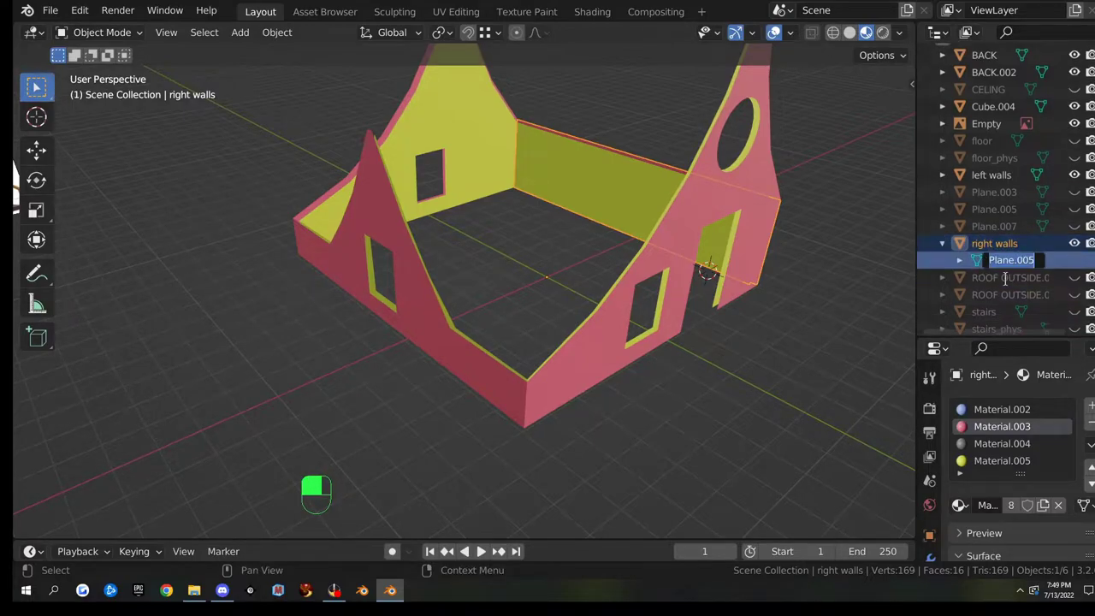
pyautogui.hotkey('ctrl', 'v')
pyautogui.click(946, 244)
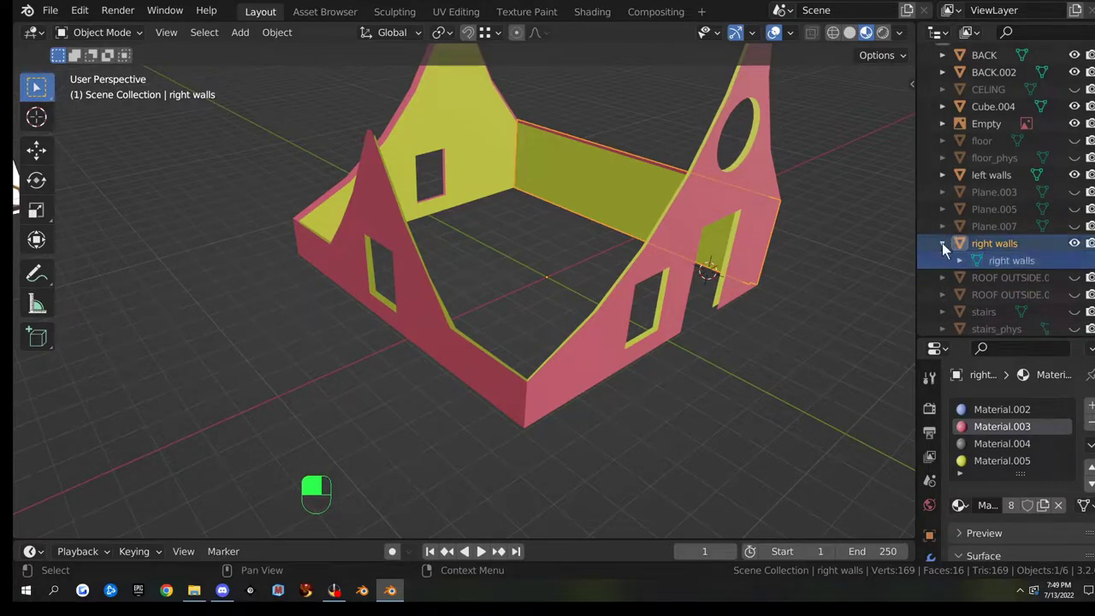
pyautogui.click(943, 243)
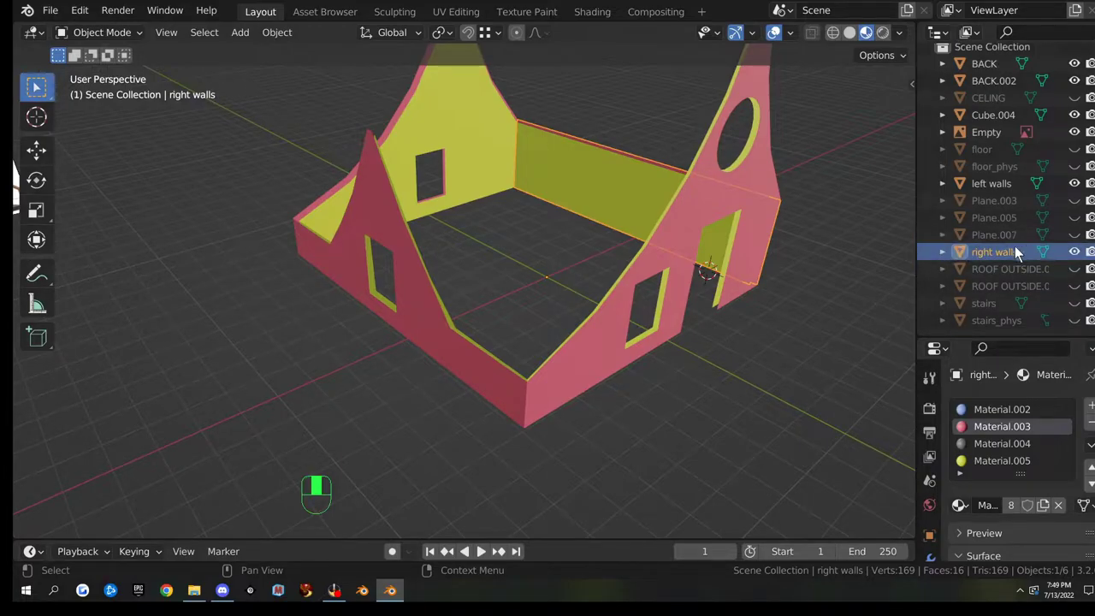
# - Rename the rear gabled wall object BACK.002 as "back walls"
pyautogui.click(988, 82)
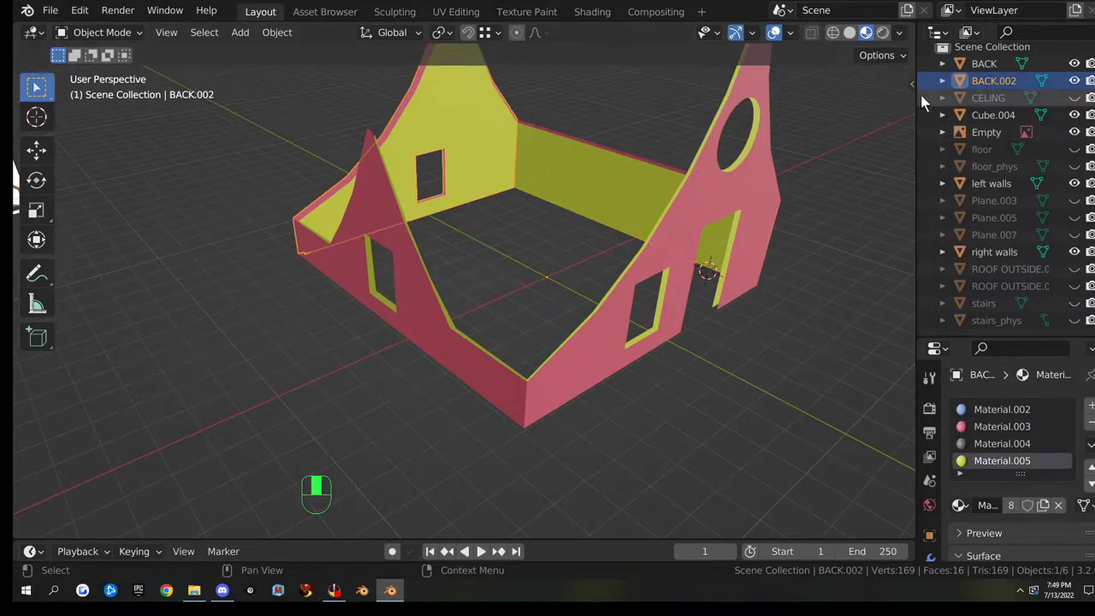
pyautogui.doubleClick(988, 78)
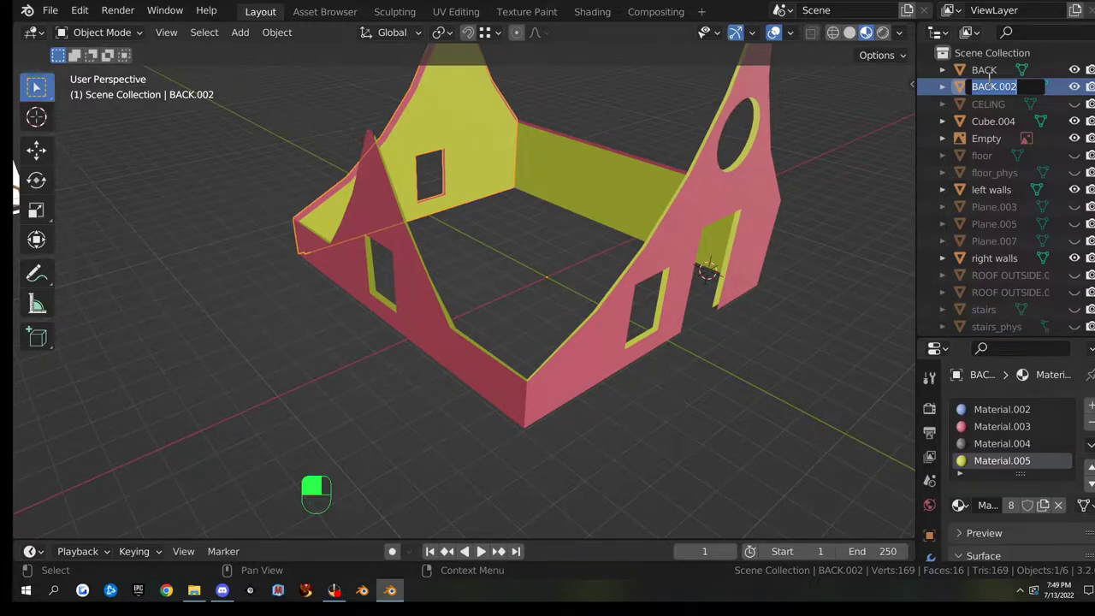
pyautogui.write('bac')
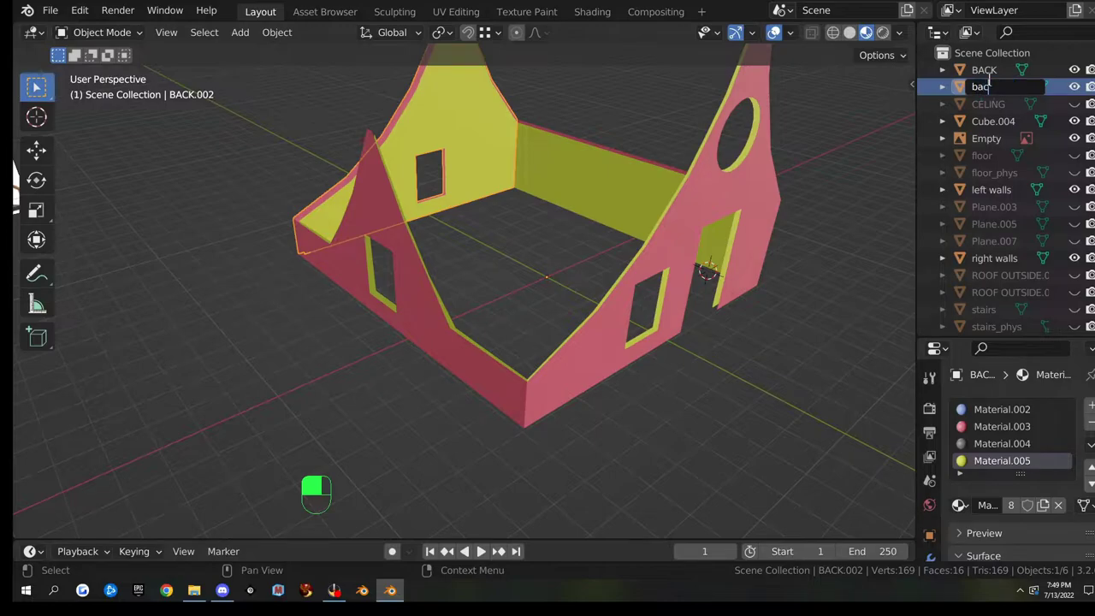
pyautogui.write('k walls')
pyautogui.press('Return')
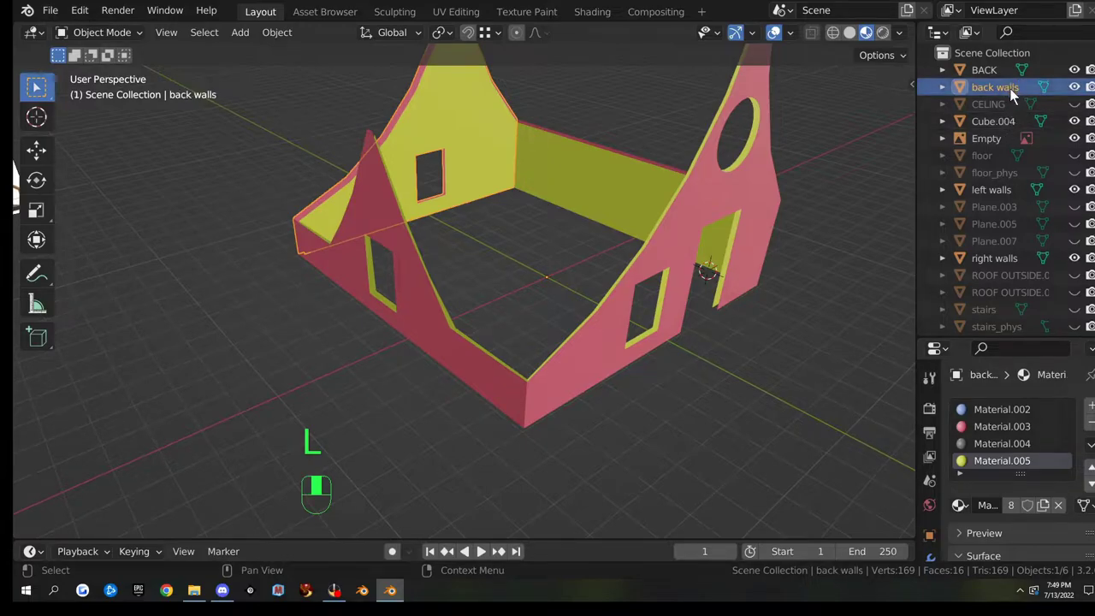
# - Rename the mesh data of the back walls object as "back walls", copying the object's name
pyautogui.press('F2')
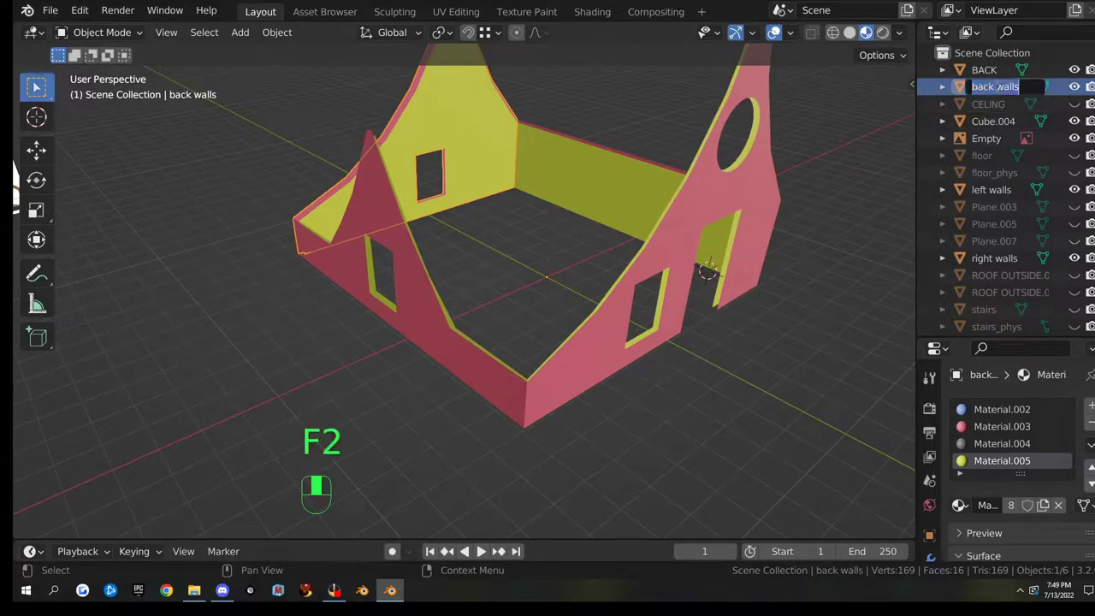
pyautogui.press('ctrl')
pyautogui.click(936, 89)
pyautogui.click(940, 87)
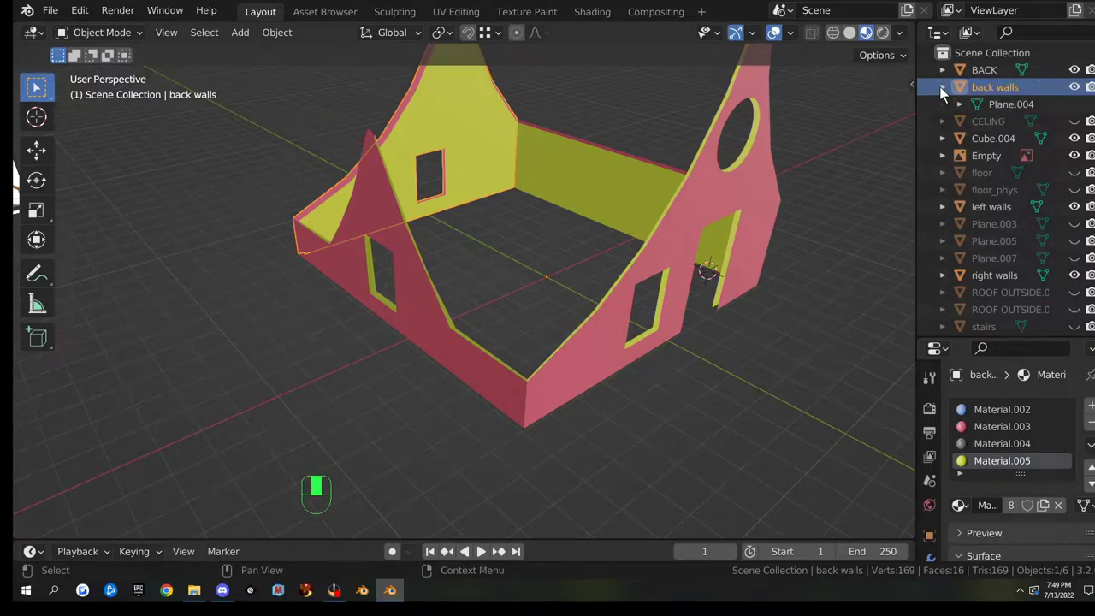
pyautogui.doubleClick(998, 102)
pyautogui.press('ctrl')
pyautogui.hotkey('ctrl', 'v')
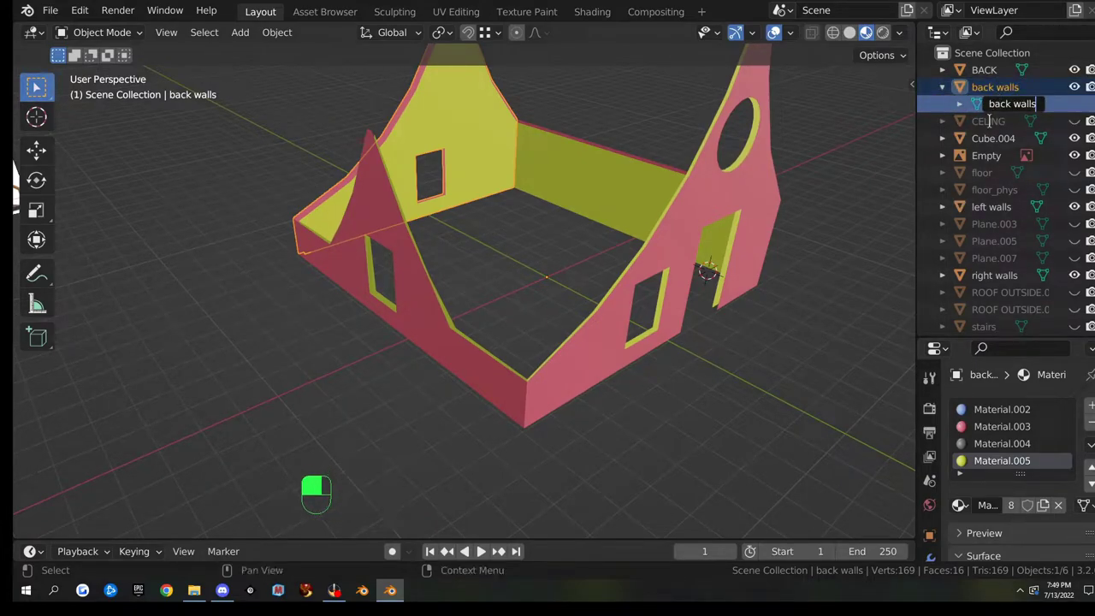
pyautogui.press('Return')
pyautogui.click(940, 88)
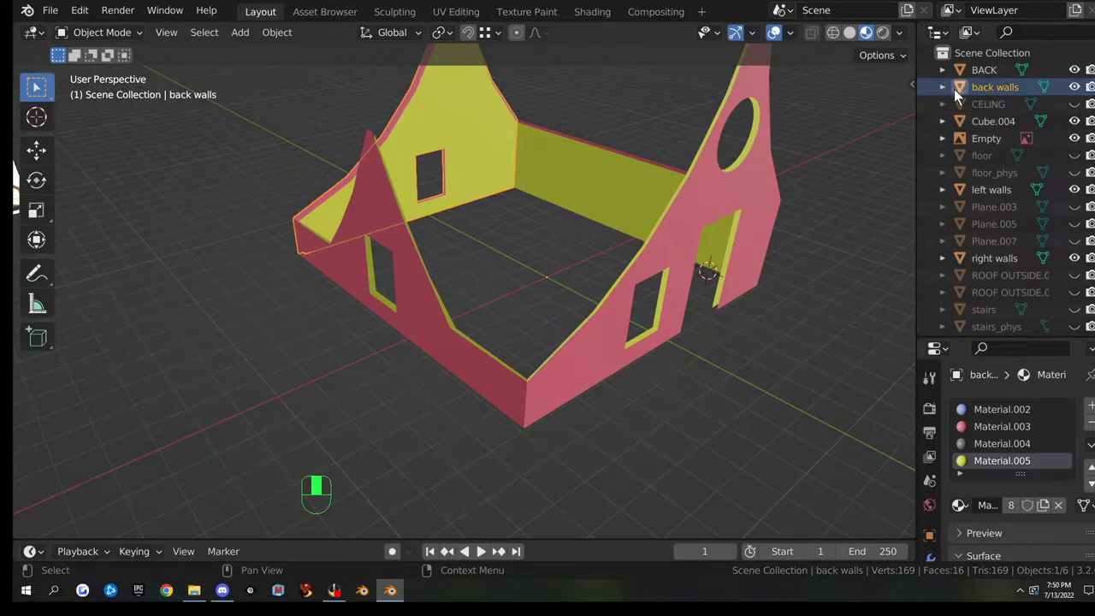
# - Duplicate the left walls object, leaving the copy in the same place as the original
pyautogui.click(743, 199)
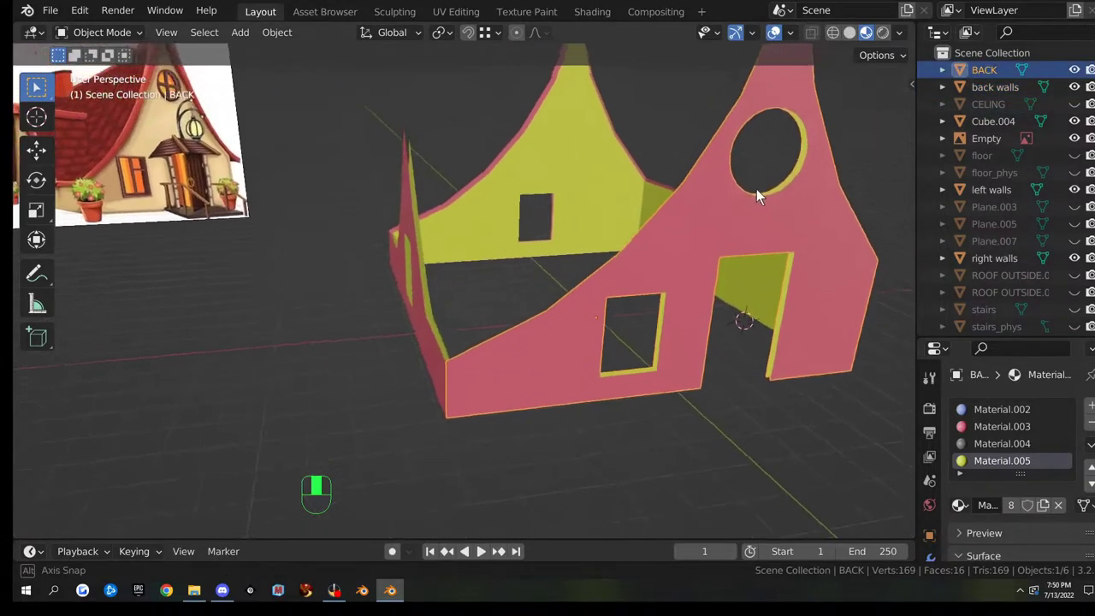
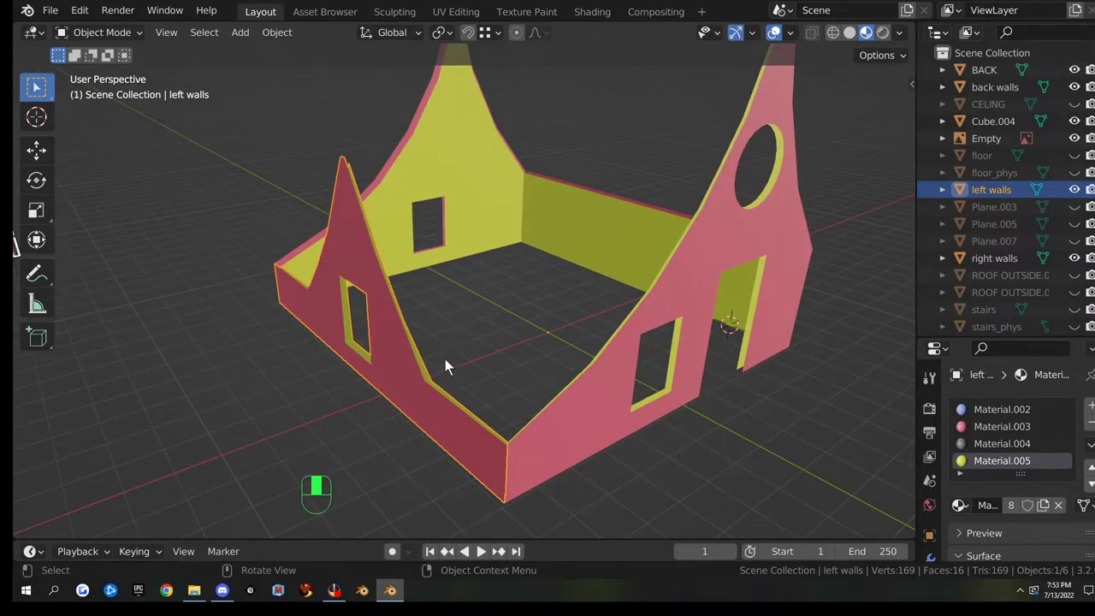
pyautogui.keyDown('shift'); pyautogui.moveTo(445, 362); pyautogui.dragTo(524, 321, button='middle'); pyautogui.keyUp('shift')
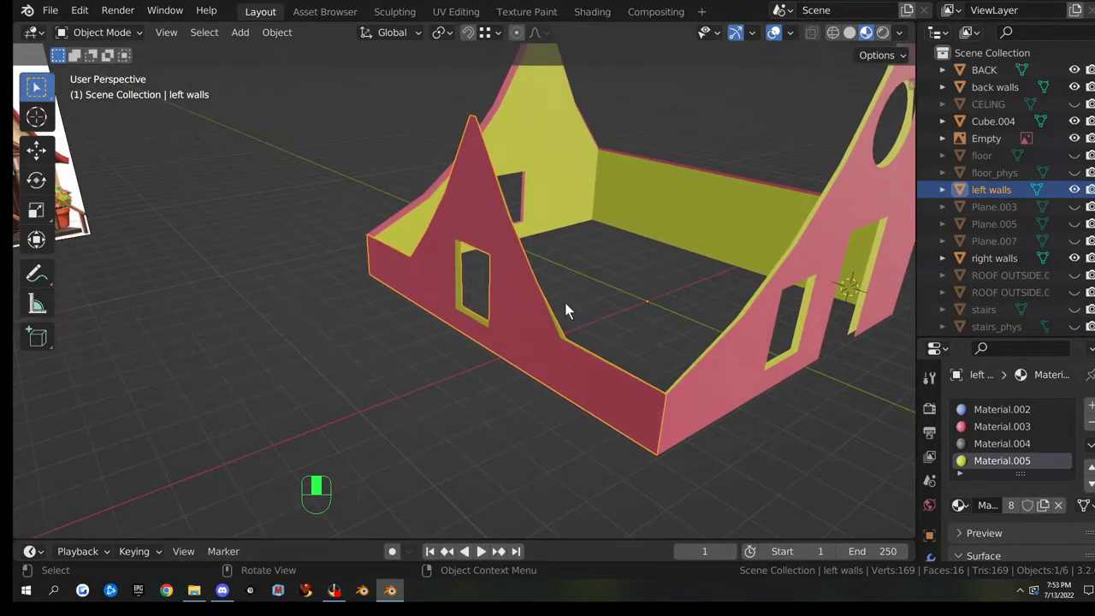
pyautogui.hotkey('shift', 'd')
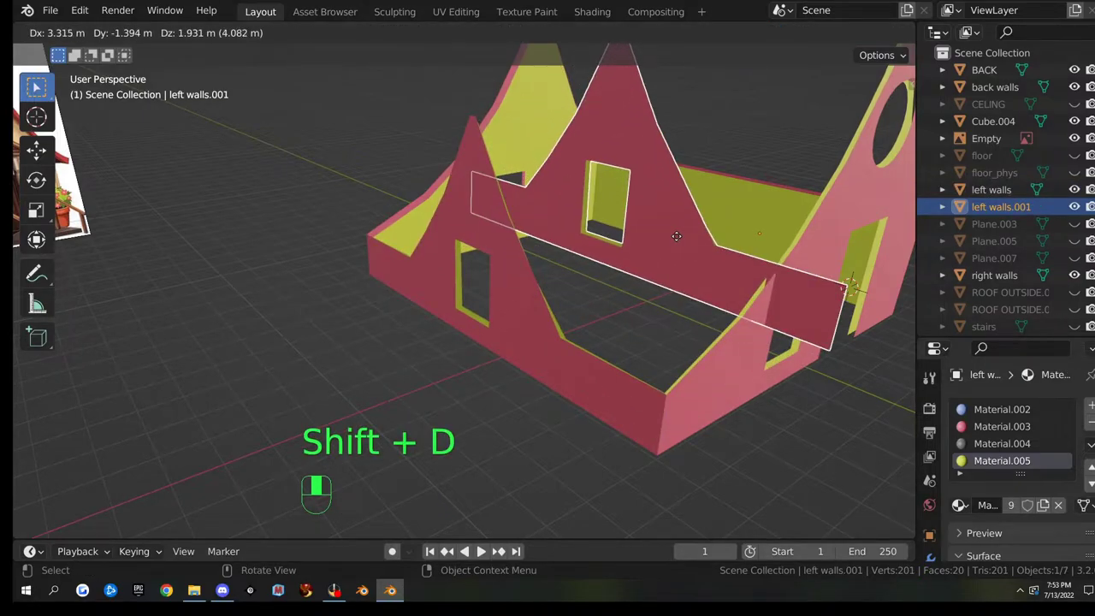
pyautogui.rightClick(675, 239)
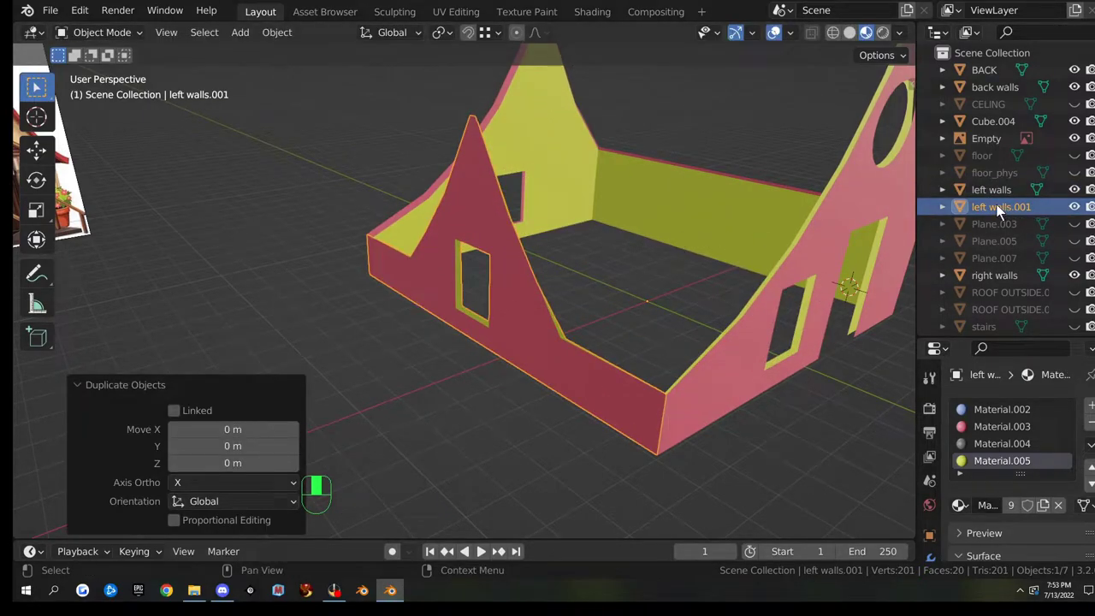
# - Rename the duplicated left wall object as "left walls_PHYS"
pyautogui.scroll(-1, 1001, 212)
pyautogui.doubleClick(1001, 199)
pyautogui.click(1033, 192)
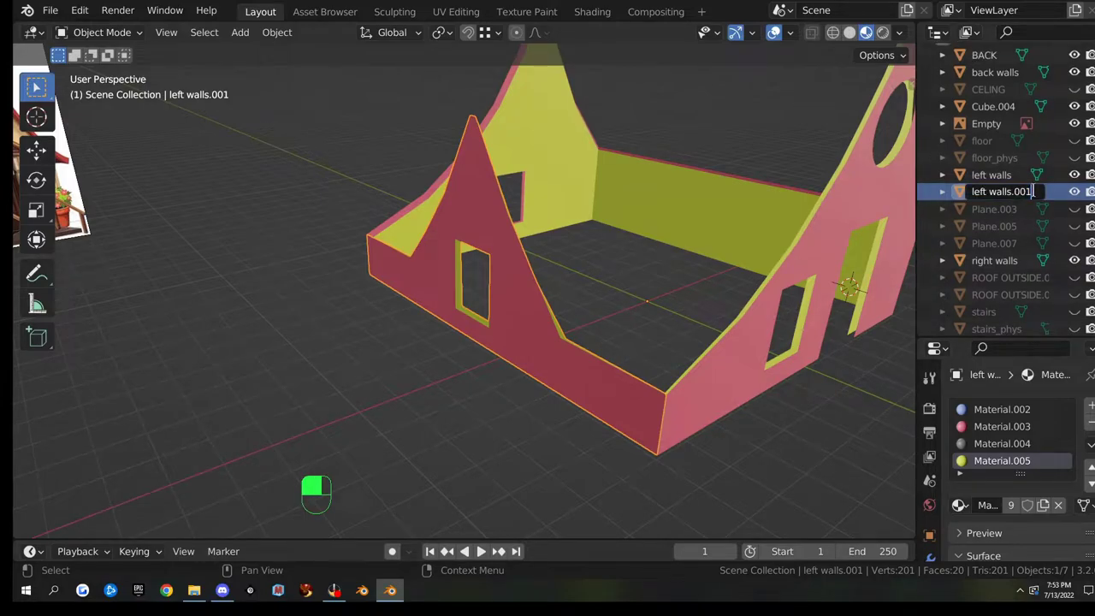
pyautogui.press('BackSpace')
pyautogui.press('BackSpace')
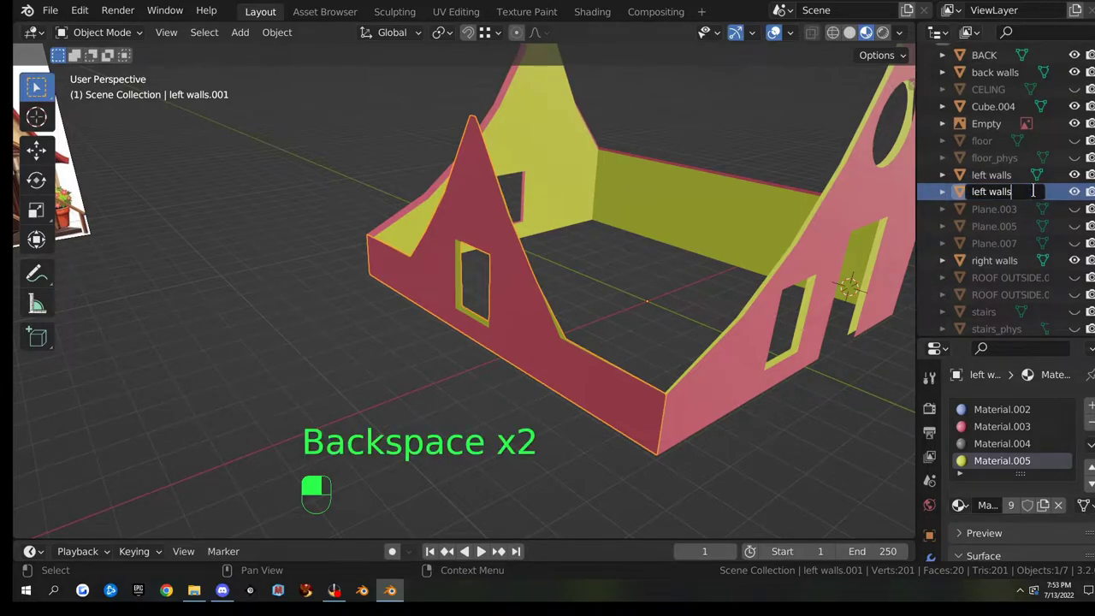
pyautogui.write('_PHYS')
pyautogui.press('Return')
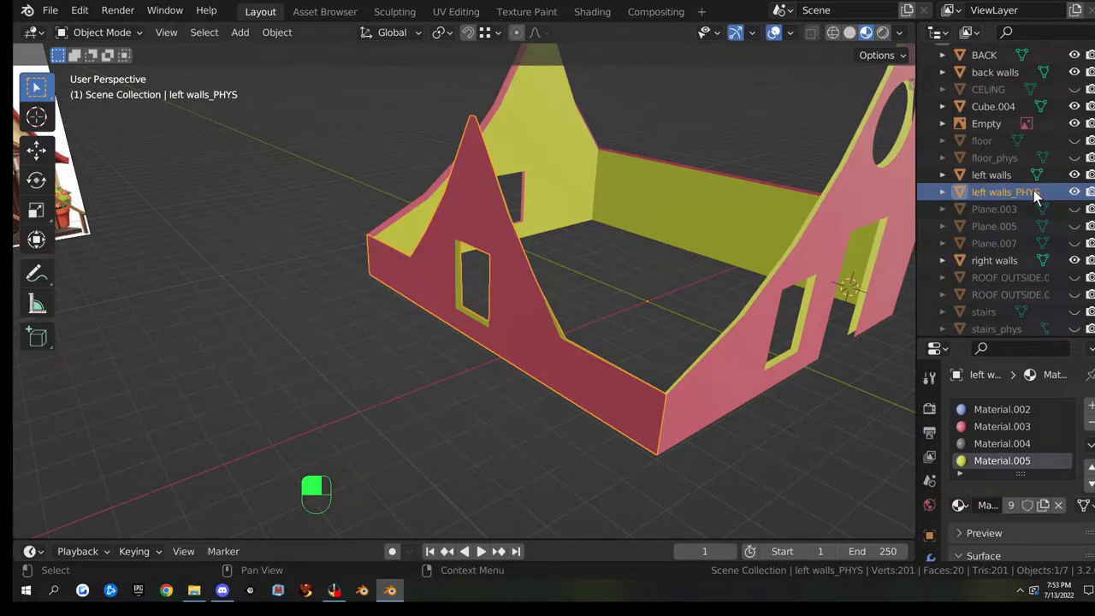
pyautogui.press('F2')
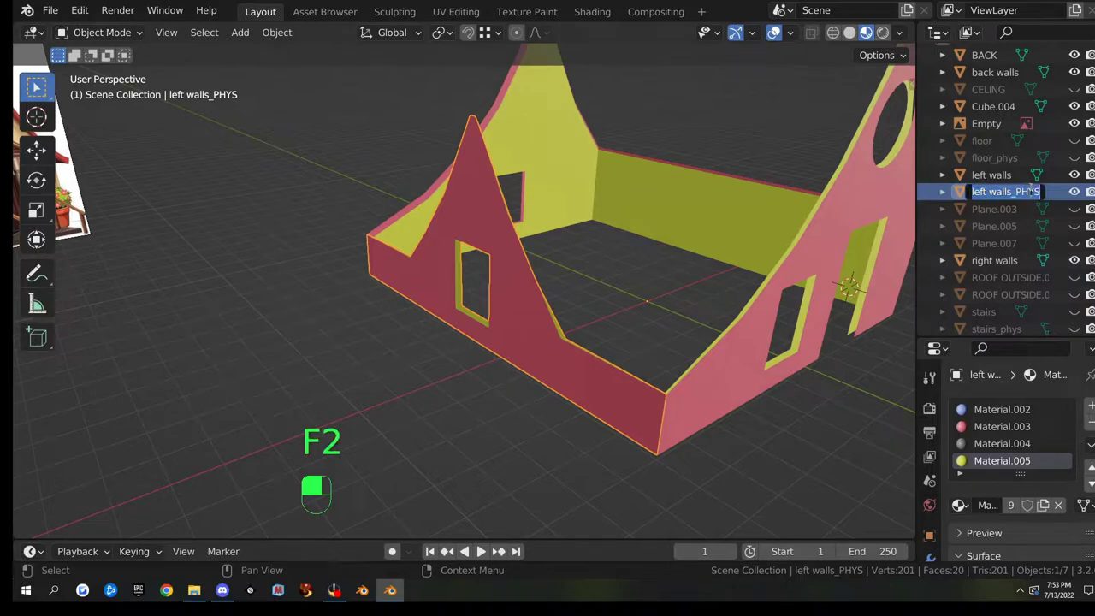
pyautogui.hotkey('ctrl', 'c')
pyautogui.click(944, 195)
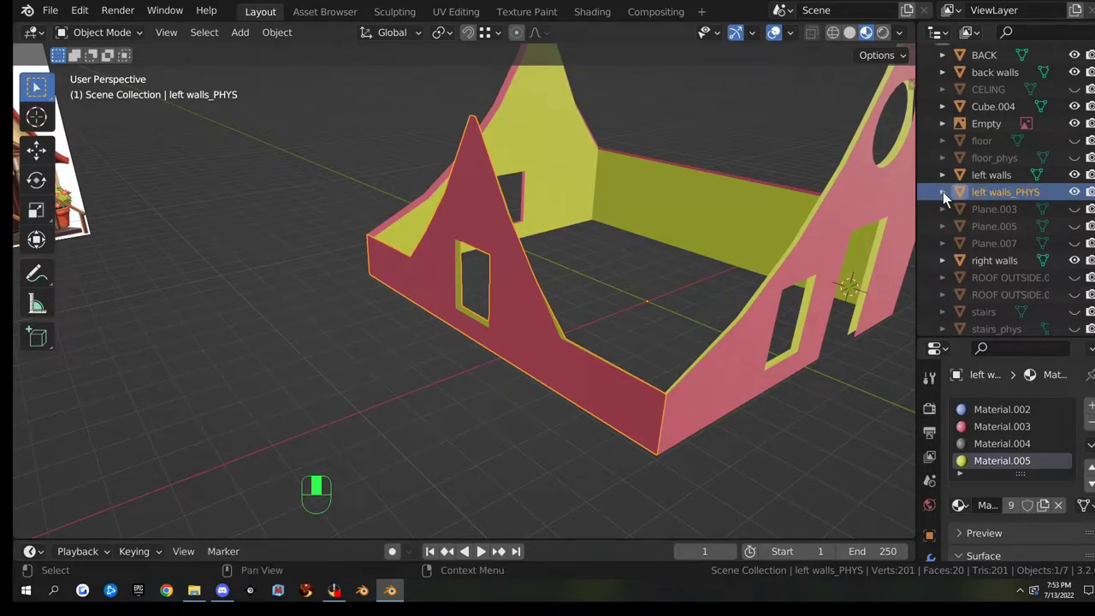
# - Rename the duplicated left wall object as "left walls_phys", with the suffix in lowercase
pyautogui.doubleClick(1035, 191)
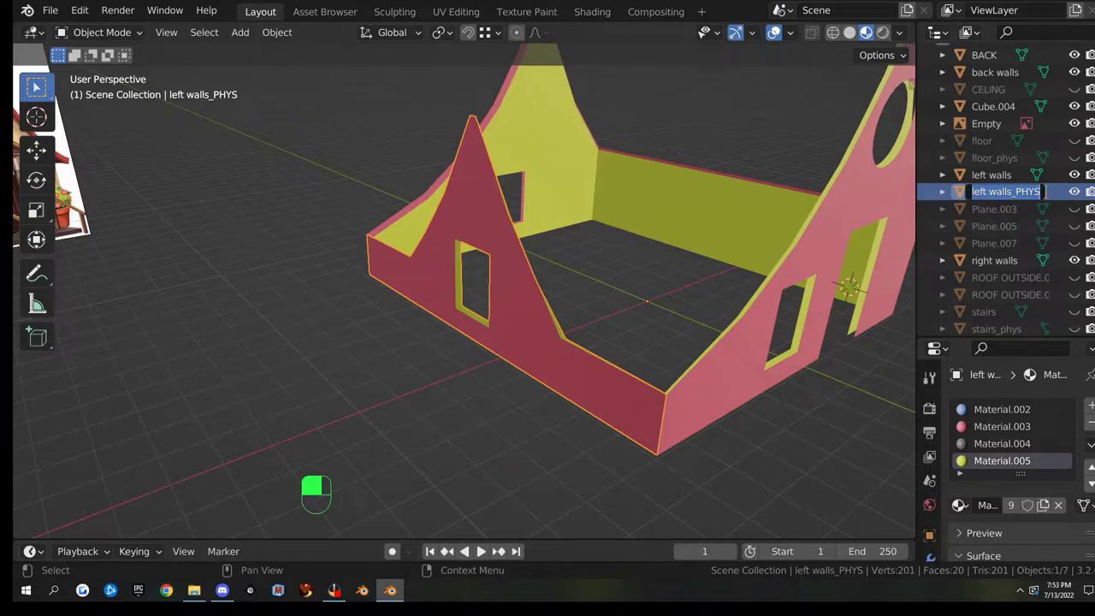
pyautogui.click(1046, 193)
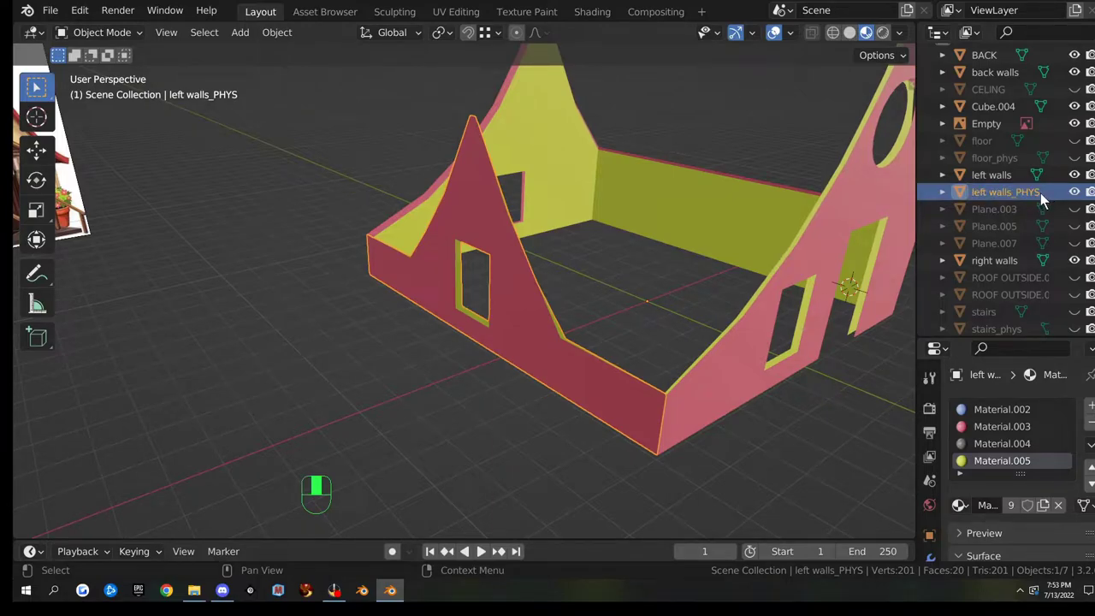
pyautogui.doubleClick(1039, 191)
pyautogui.press('BackSpace')
pyautogui.press('BackSpace')
pyautogui.press('BackSpace')
pyautogui.press('BackSpace')
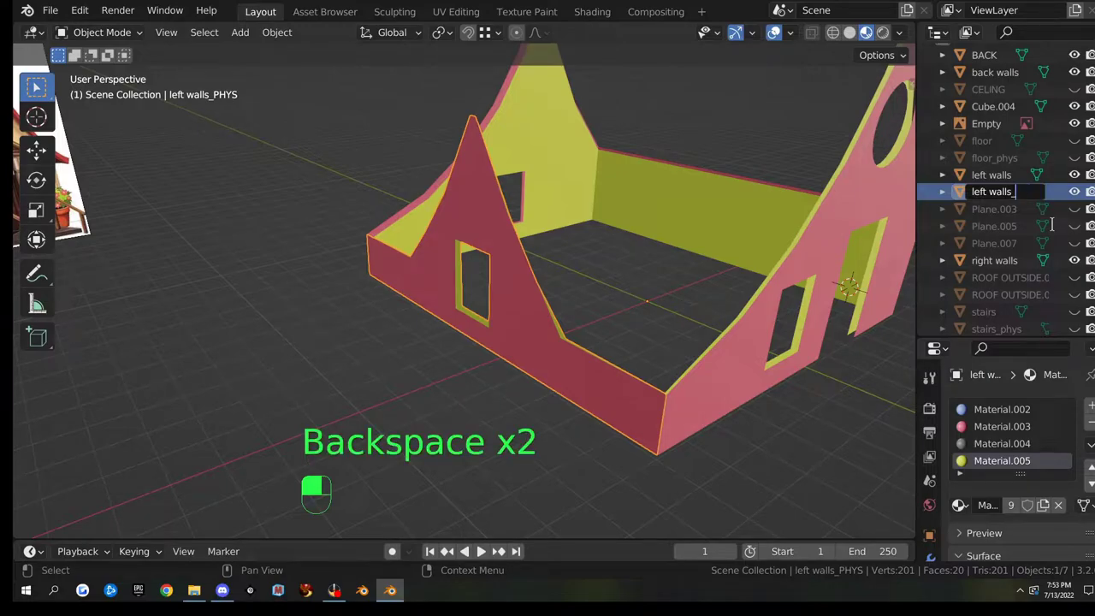
pyautogui.write('phys')
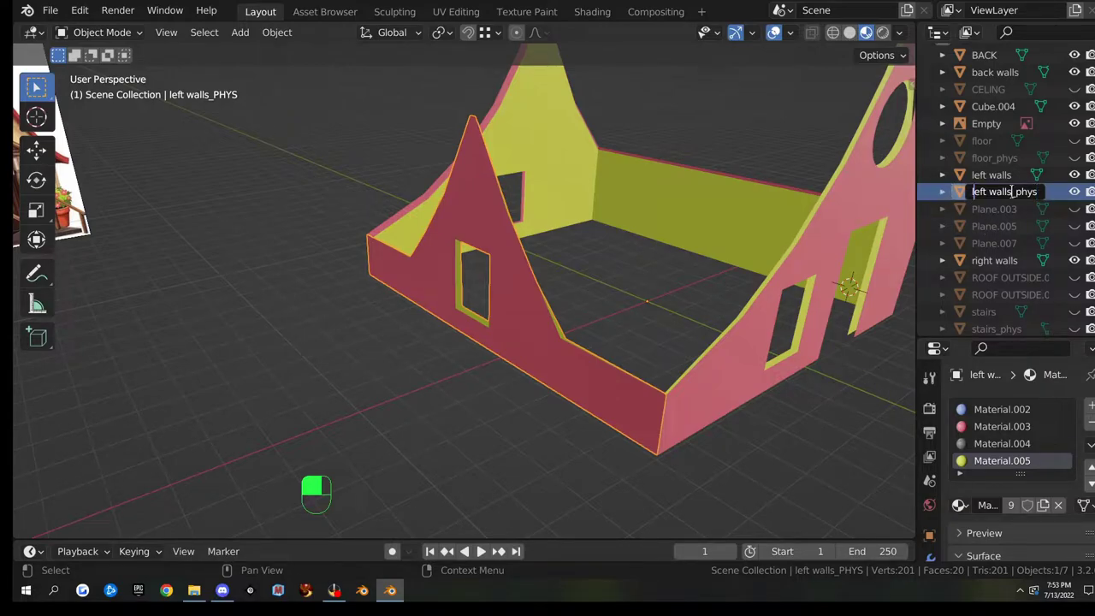
pyautogui.press('Return')
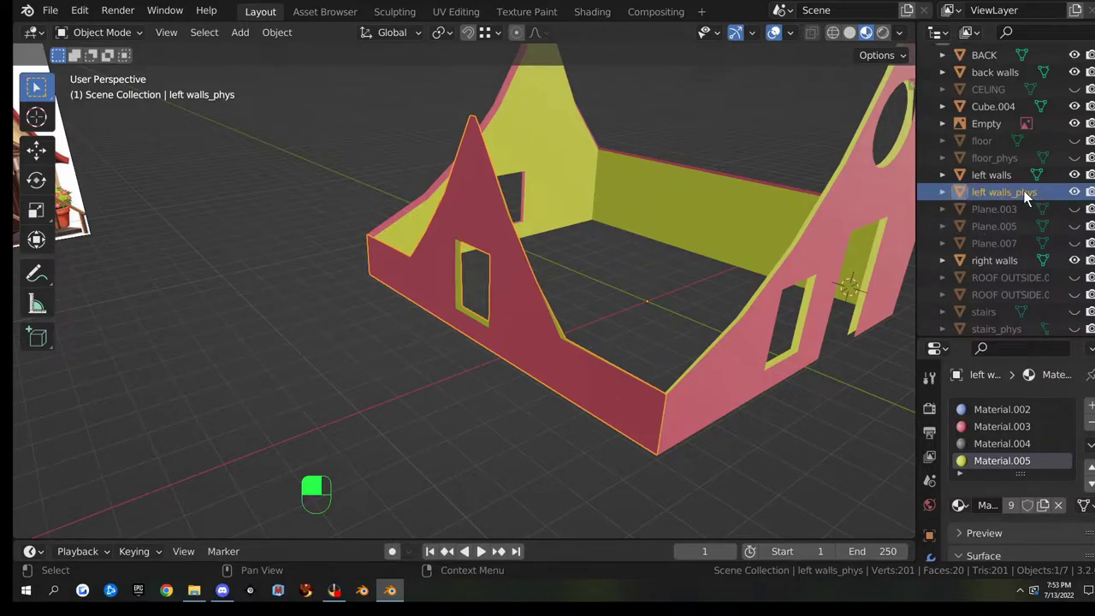
# - Rename the mesh data of the duplicated left wall as "left walls_phys", copying the object's name
pyautogui.press('F2')
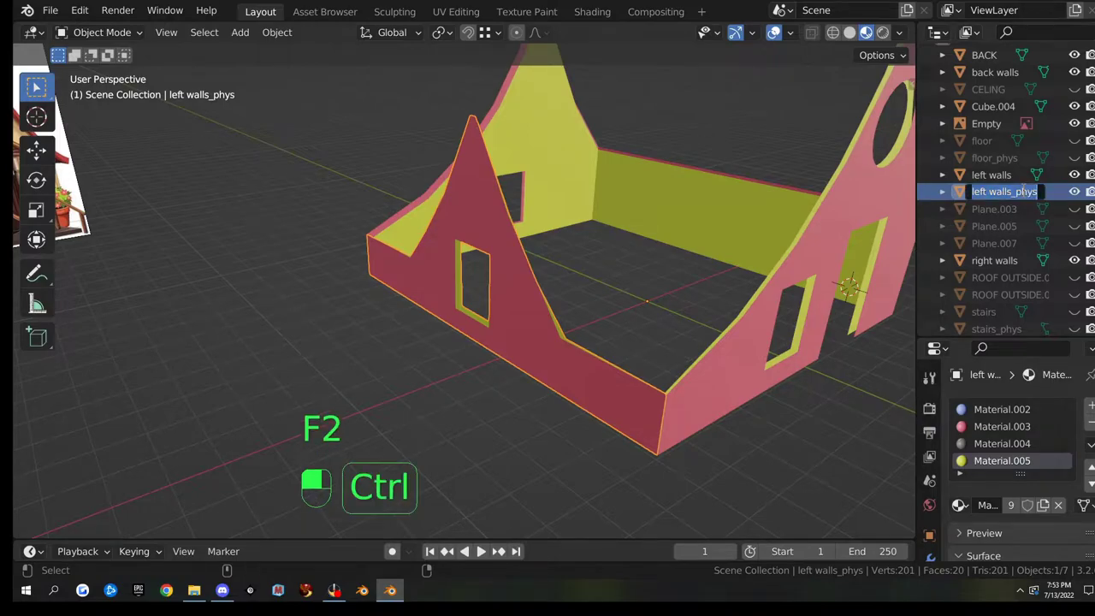
pyautogui.click(945, 194)
pyautogui.click(941, 191)
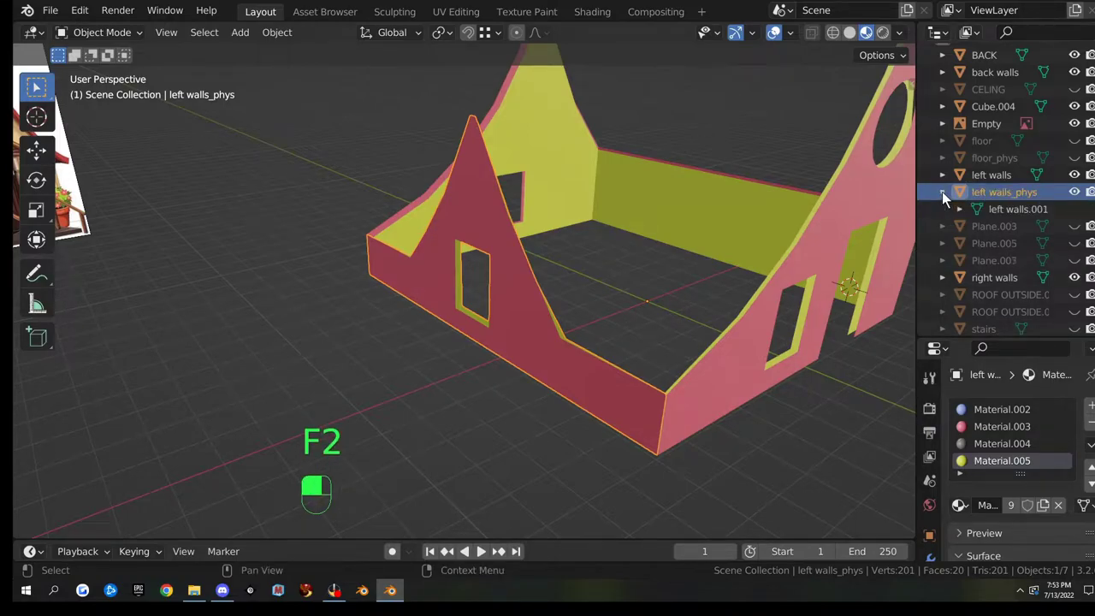
pyautogui.doubleClick(1000, 208)
pyautogui.hotkey('ctrl', 'v')
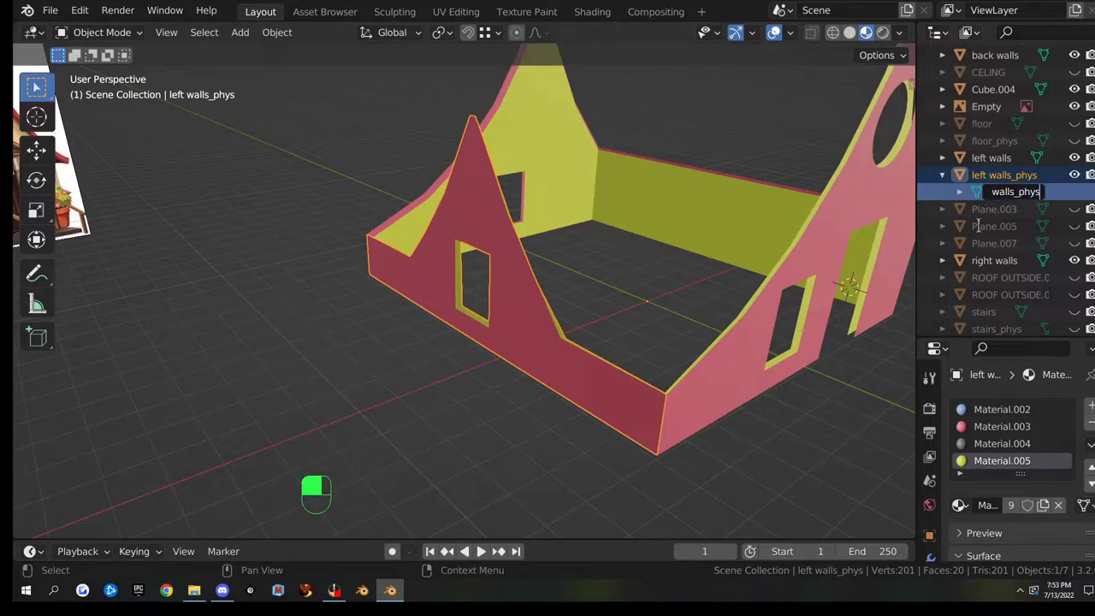
pyautogui.press('Return')
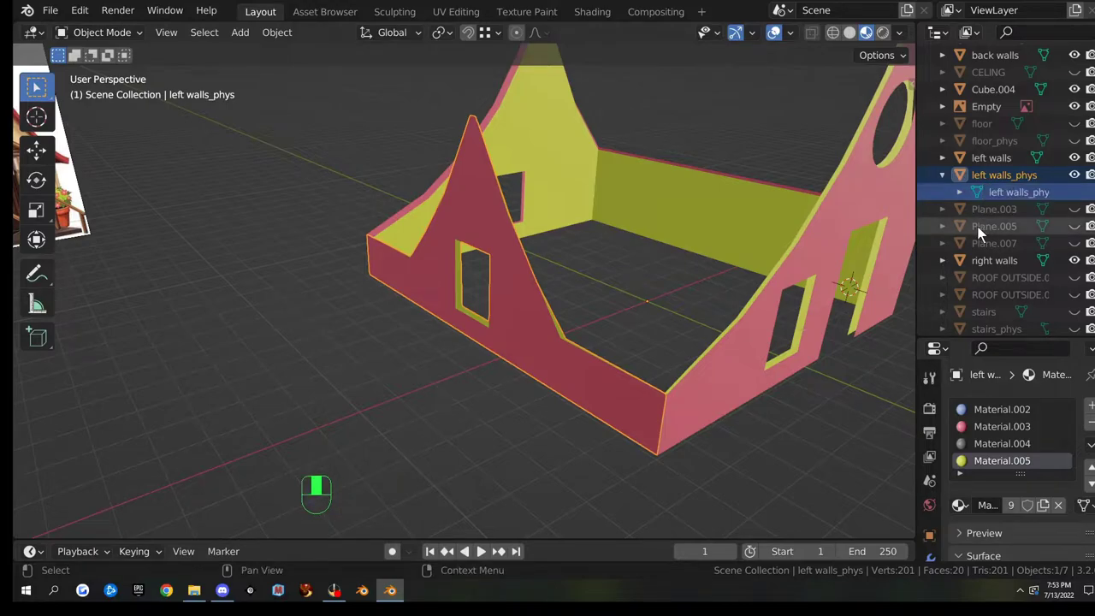
pyautogui.click(942, 174)
# - Duplicate the right walls object, leaving the copy in the same place as the original
pyautogui.click(721, 214)
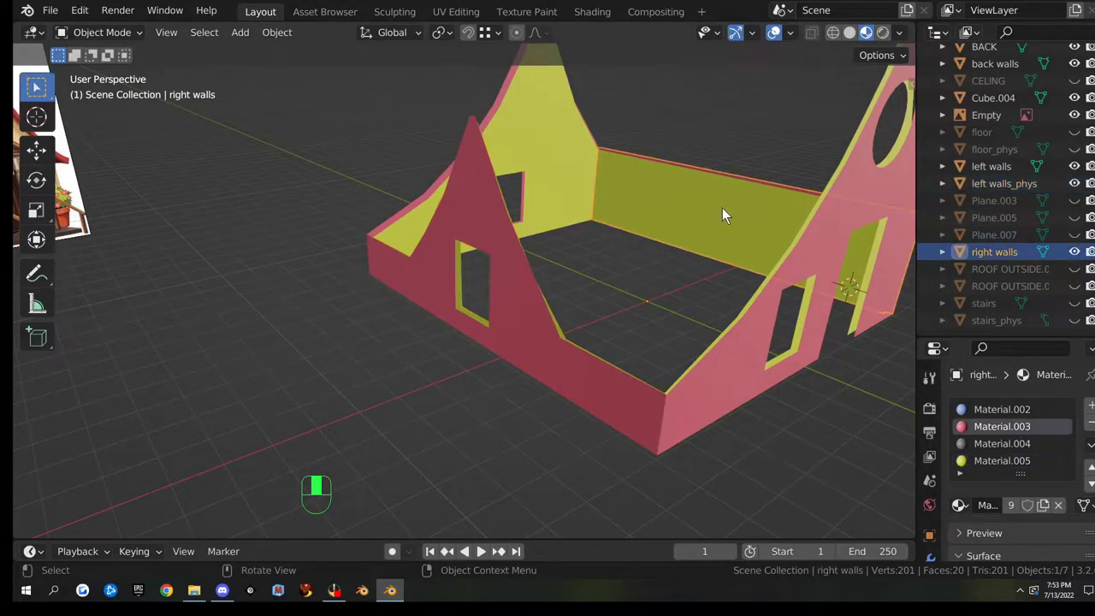
pyautogui.click(941, 250)
pyautogui.click(941, 250)
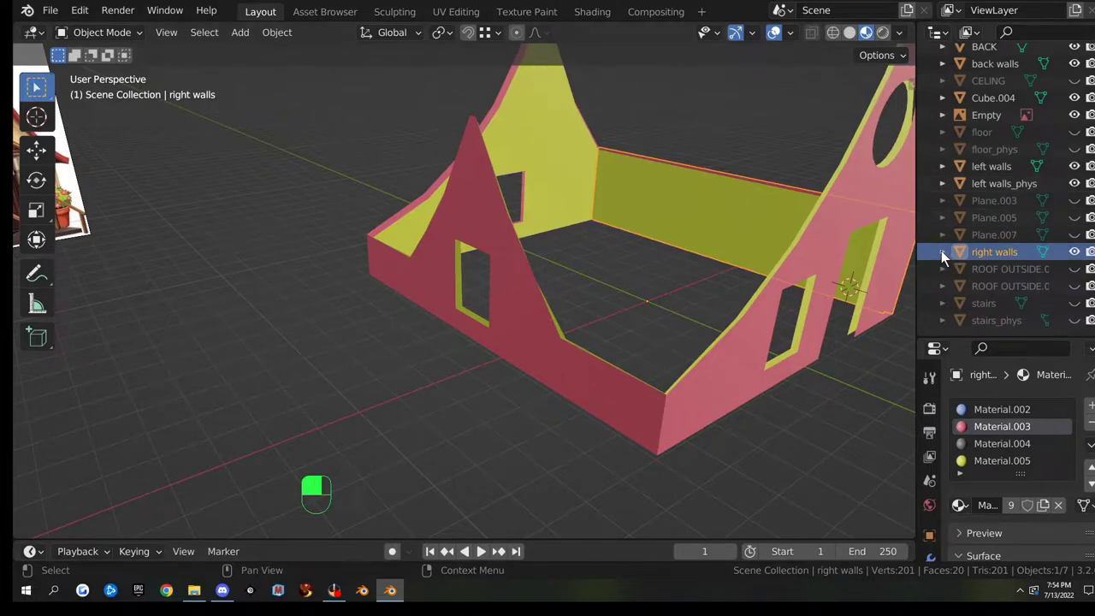
pyautogui.hotkey('shift', 'd')
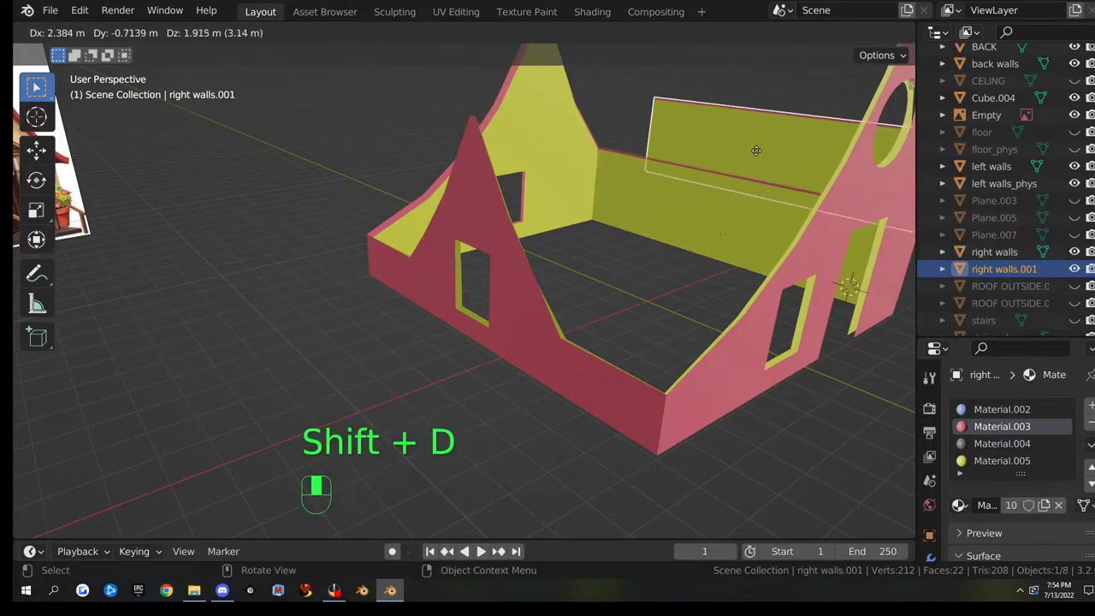
pyautogui.rightClick(758, 145)
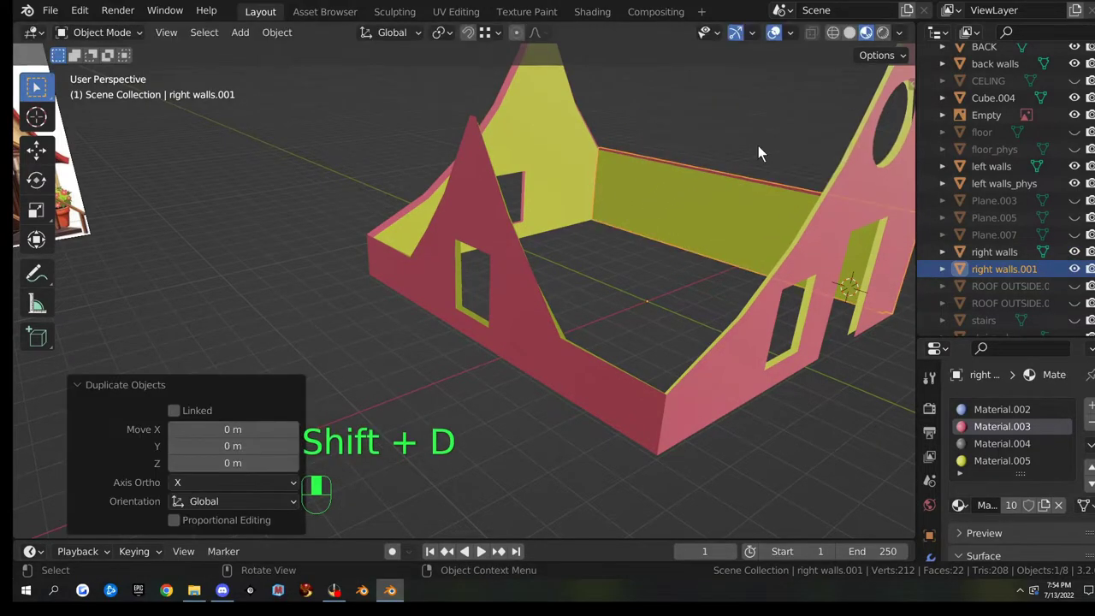
# - Rename the duplicated right wall object as "right walls_phys"
pyautogui.click(1005, 267)
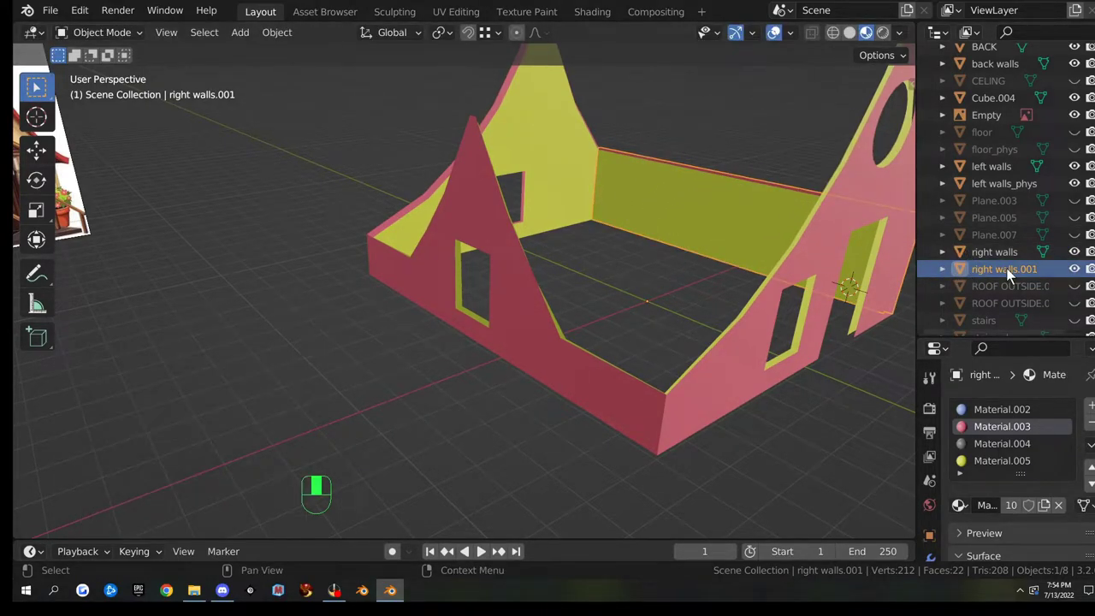
pyautogui.press('F2')
pyautogui.click(1039, 260)
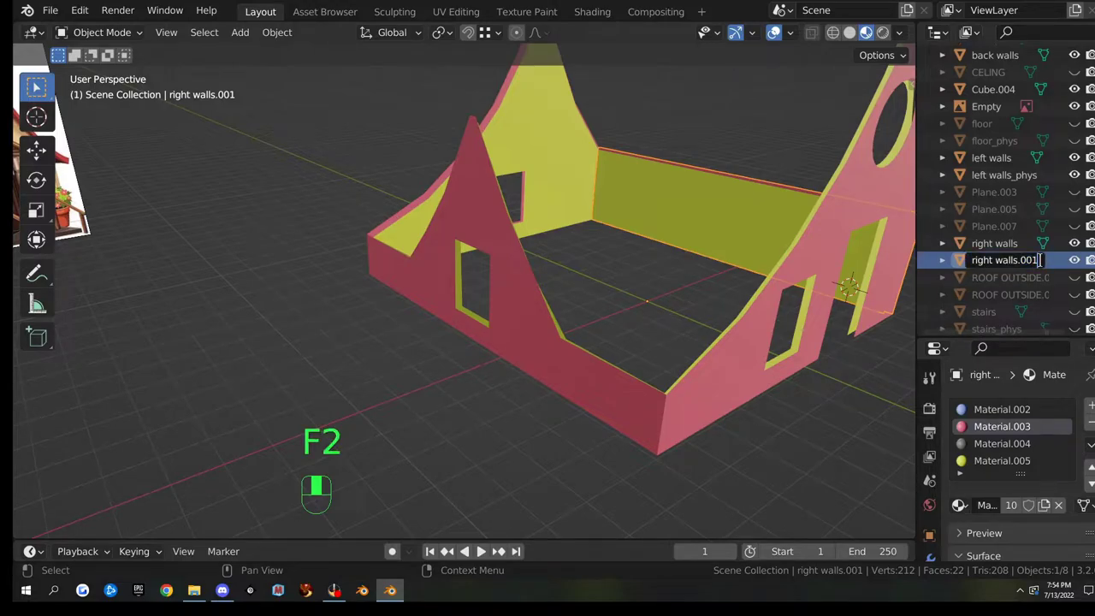
pyautogui.press('BackSpace')
pyautogui.press('BackSpace')
pyautogui.press('BackSpace')
pyautogui.press('BackSpace')
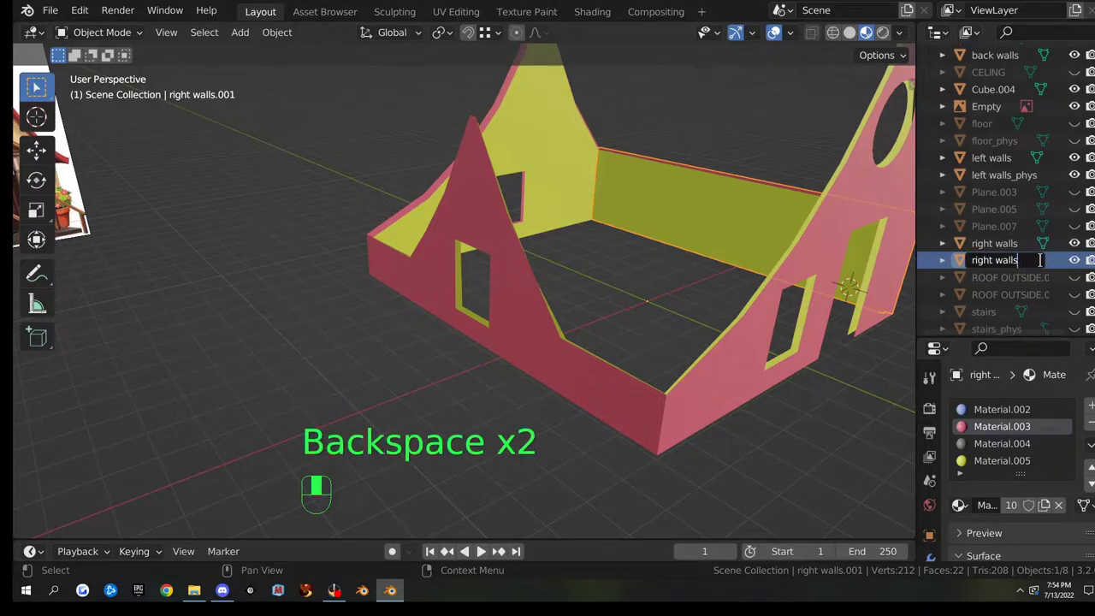
pyautogui.press('shift')
pyautogui.write('_pohys')
pyautogui.press('BackSpace')
pyautogui.press('BackSpace')
pyautogui.press('BackSpace')
pyautogui.press('BackSpace')
pyautogui.write('hys')
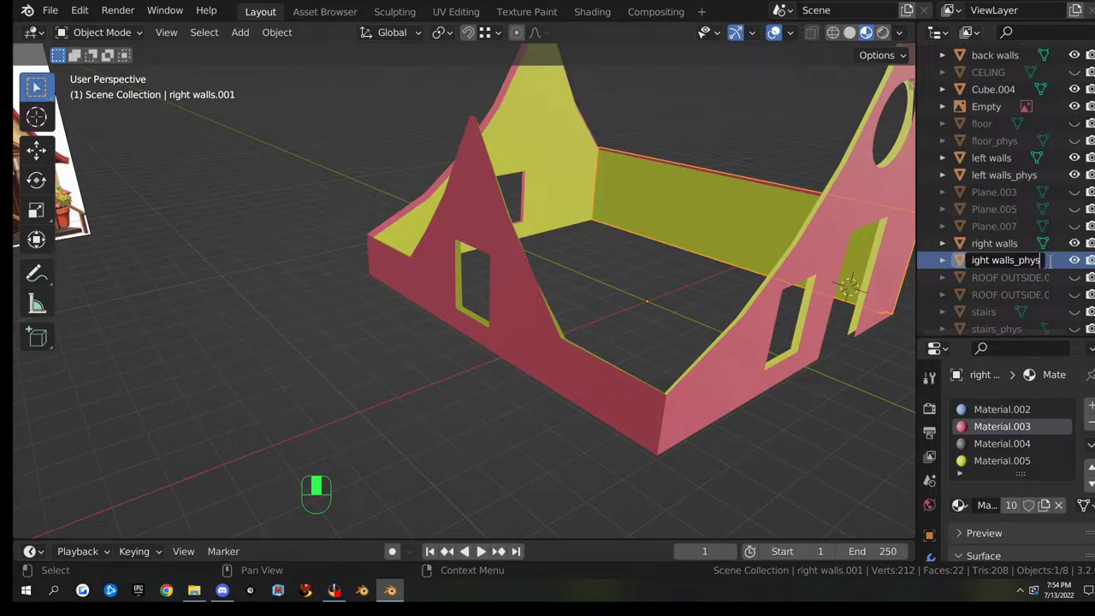
pyautogui.press('Return')
# - Rename the mesh data of the duplicated right wall as "right walls_phys", copying the object's name
pyautogui.press('F2')
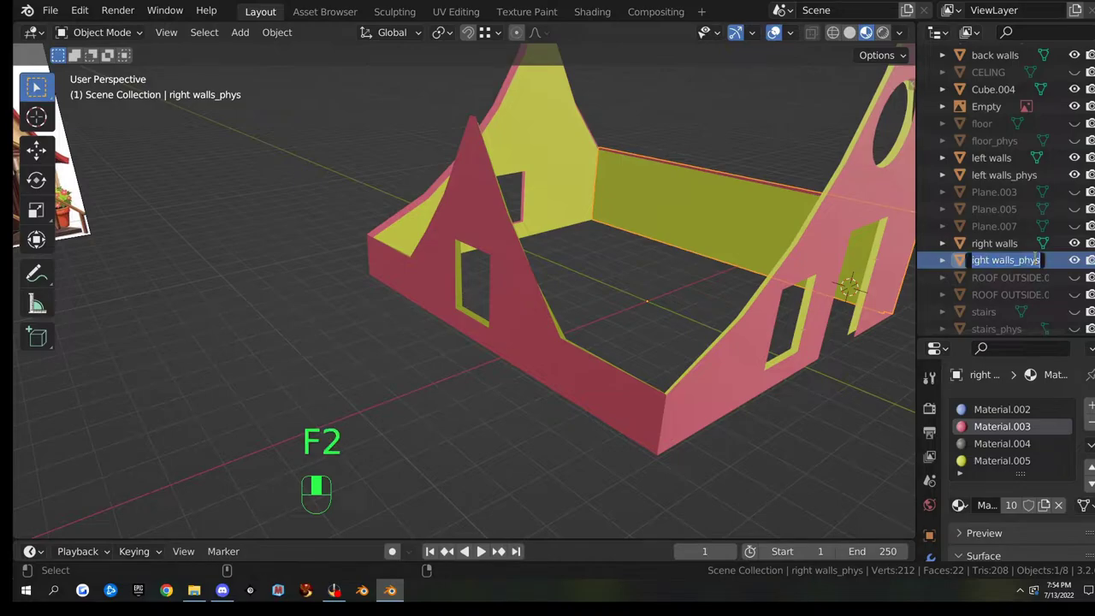
pyautogui.hotkey('ctrl', 'c')
pyautogui.press('Return')
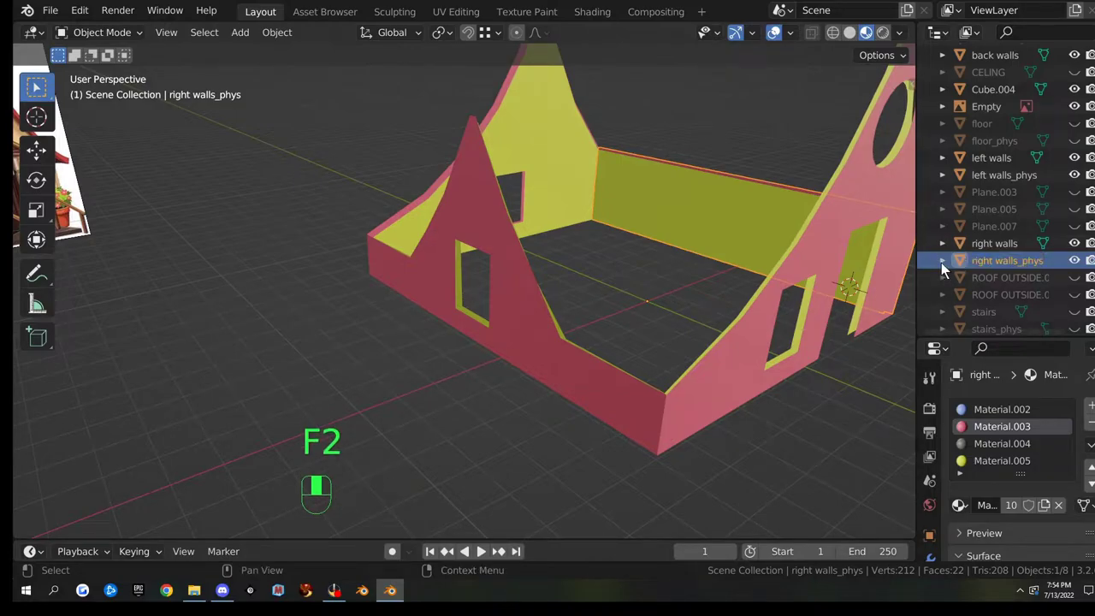
pyautogui.click(942, 261)
pyautogui.doubleClick(1004, 279)
pyautogui.hotkey('ctrl', 'v')
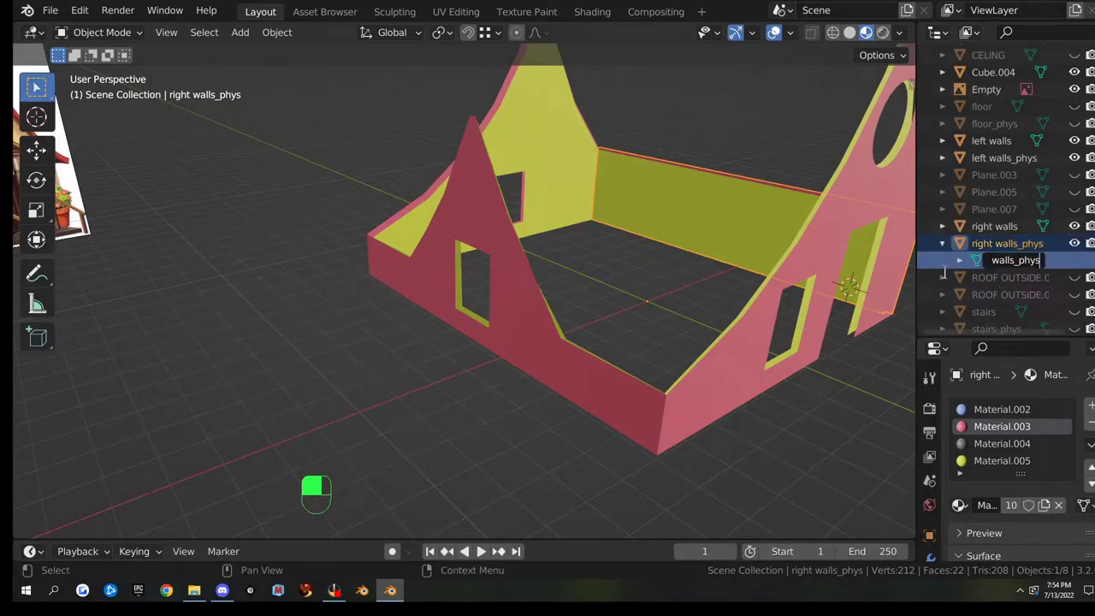
pyautogui.press('Return')
pyautogui.click(941, 243)
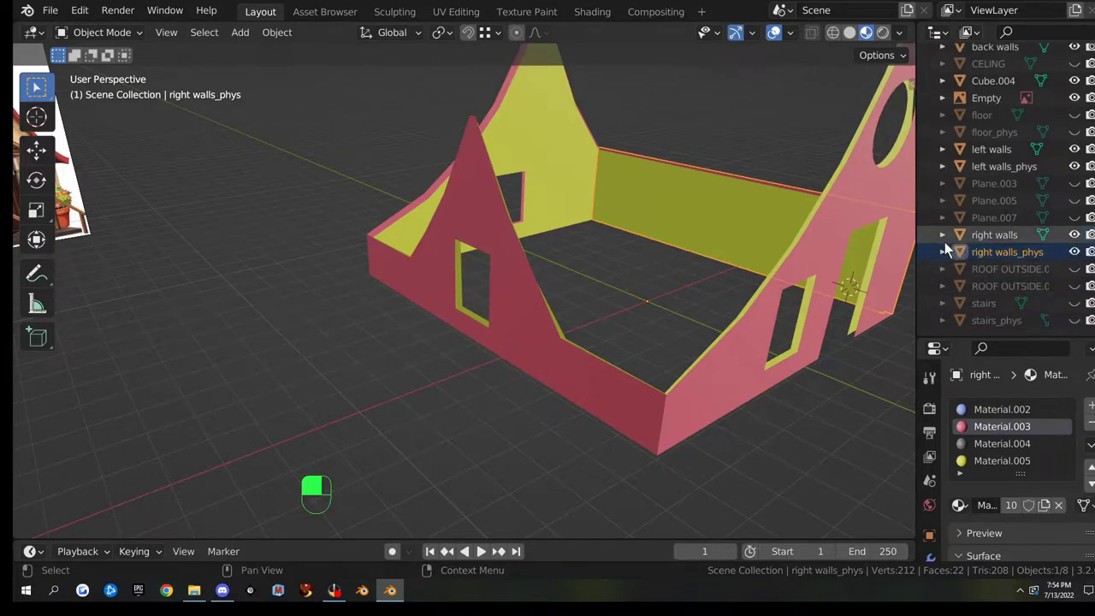
# - Duplicate the back walls object, leaving the copy in the same place as the original
pyautogui.click(560, 141)
pyautogui.scroll(2, 983, 111)
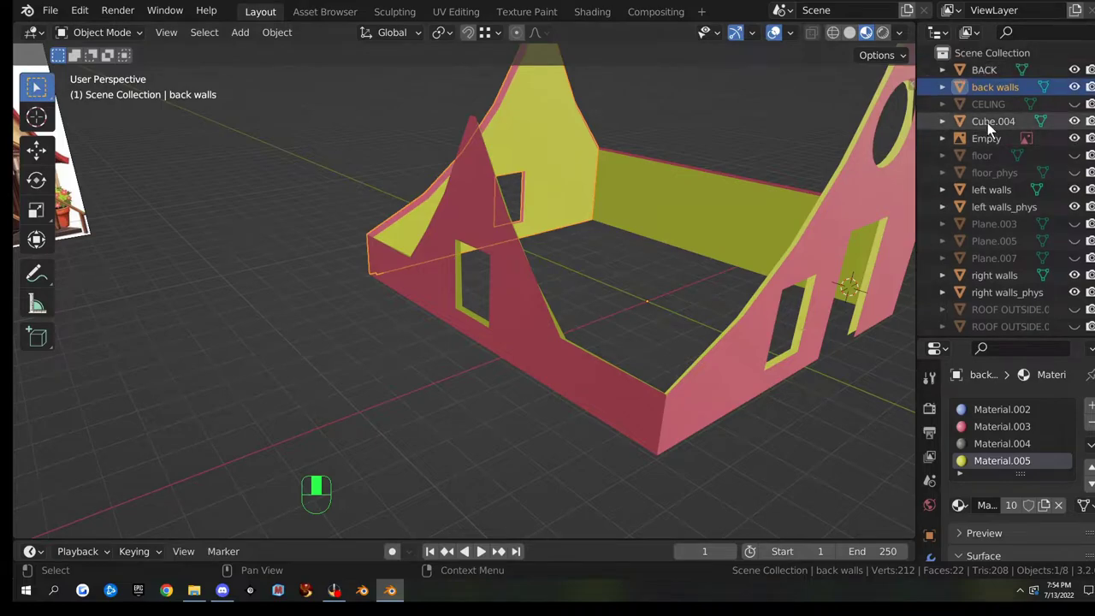
pyautogui.hotkey('shift', 'd')
pyautogui.rightClick(608, 192)
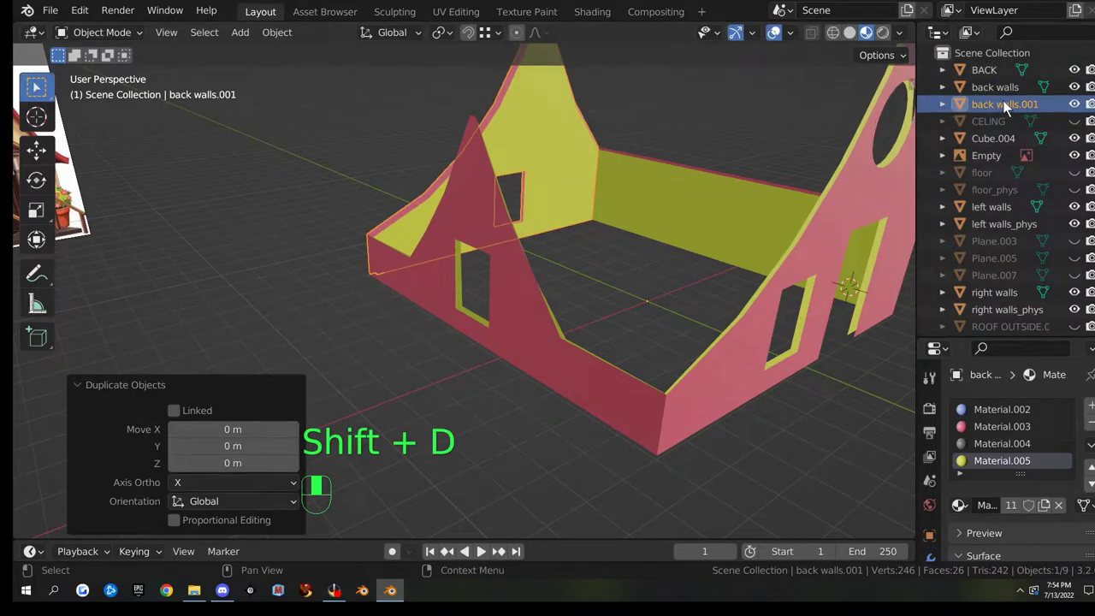
pyautogui.press('F2')
pyautogui.press('F3')
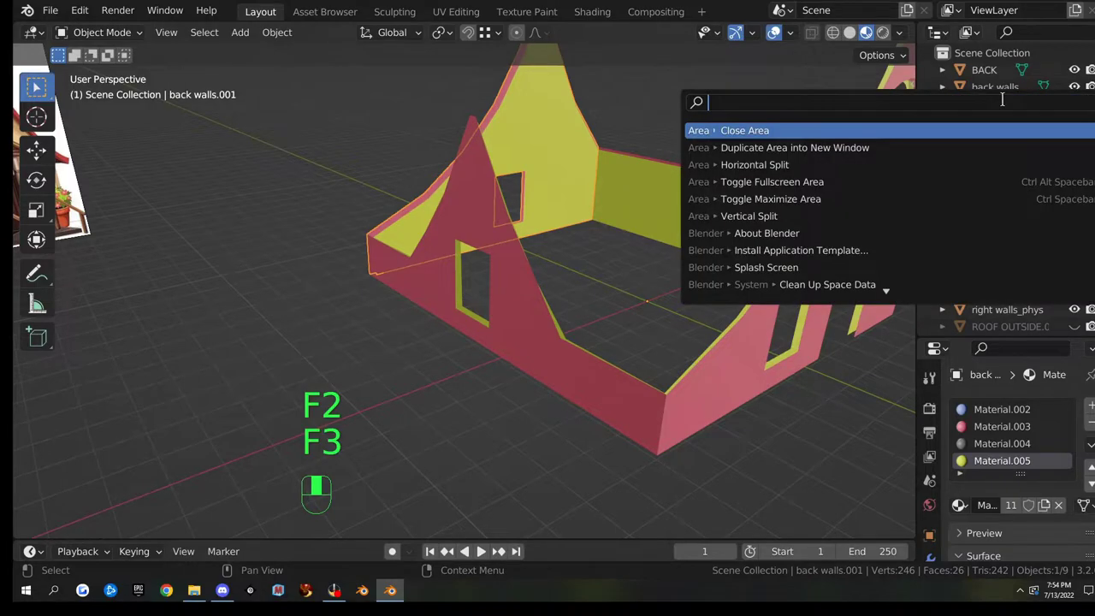
pyautogui.click(522, 118)
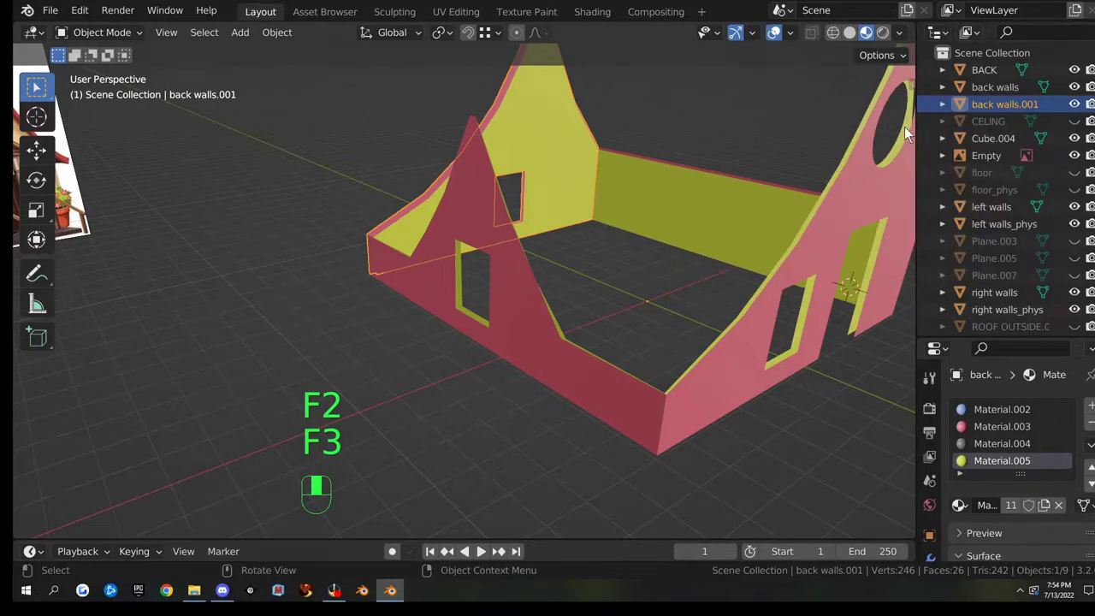
# - Rename the duplicated back wall object as "back walls_phys"
pyautogui.press('F2')
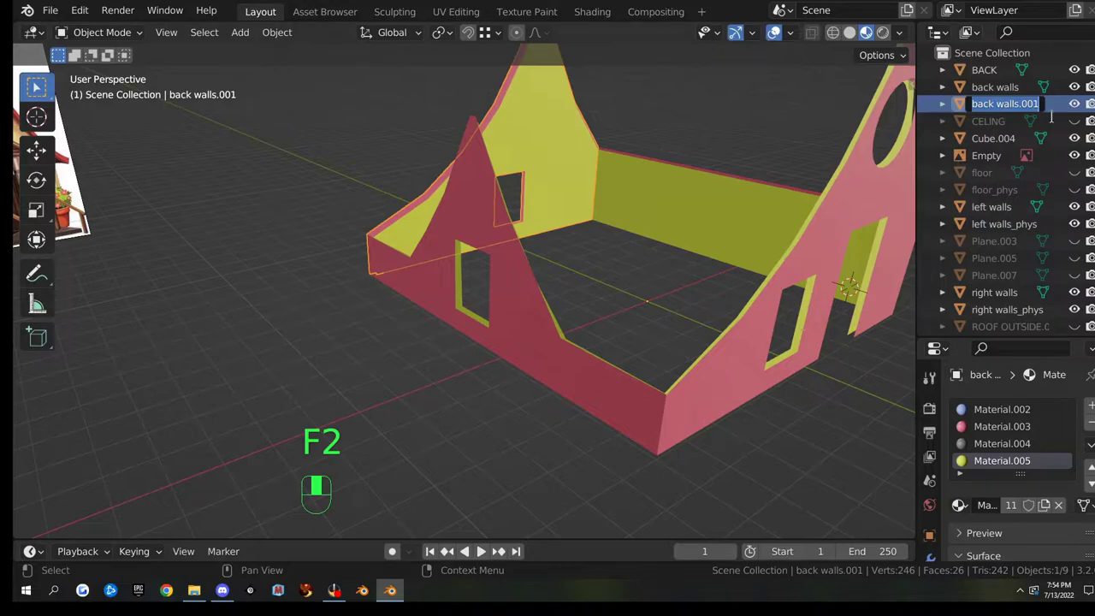
pyautogui.click(1041, 103)
pyautogui.press('BackSpace')
pyautogui.press('BackSpace')
pyautogui.press('BackSpace')
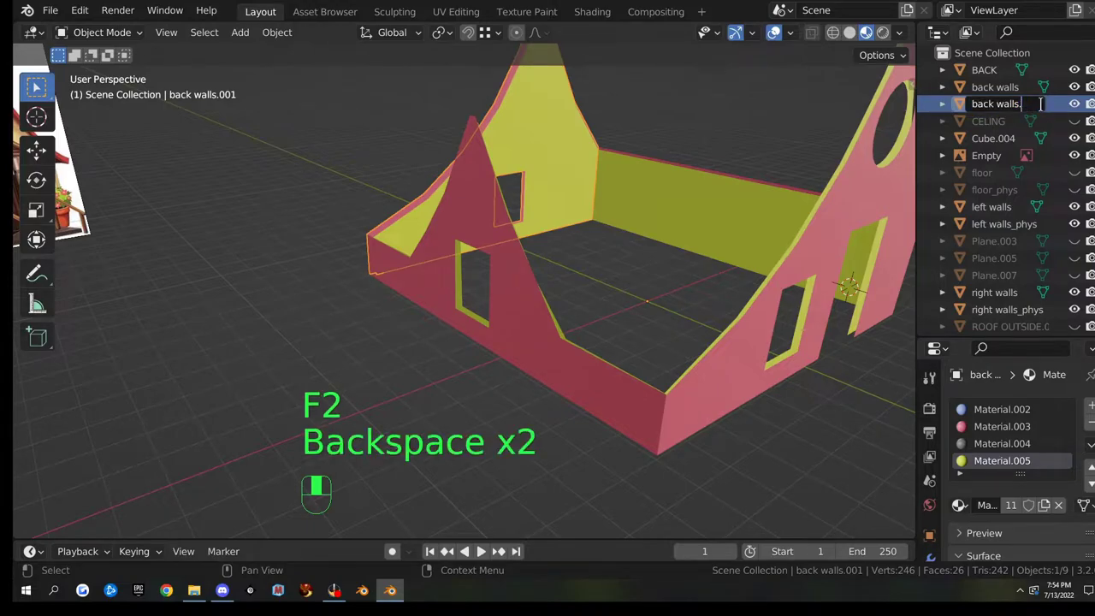
pyautogui.write('_phys')
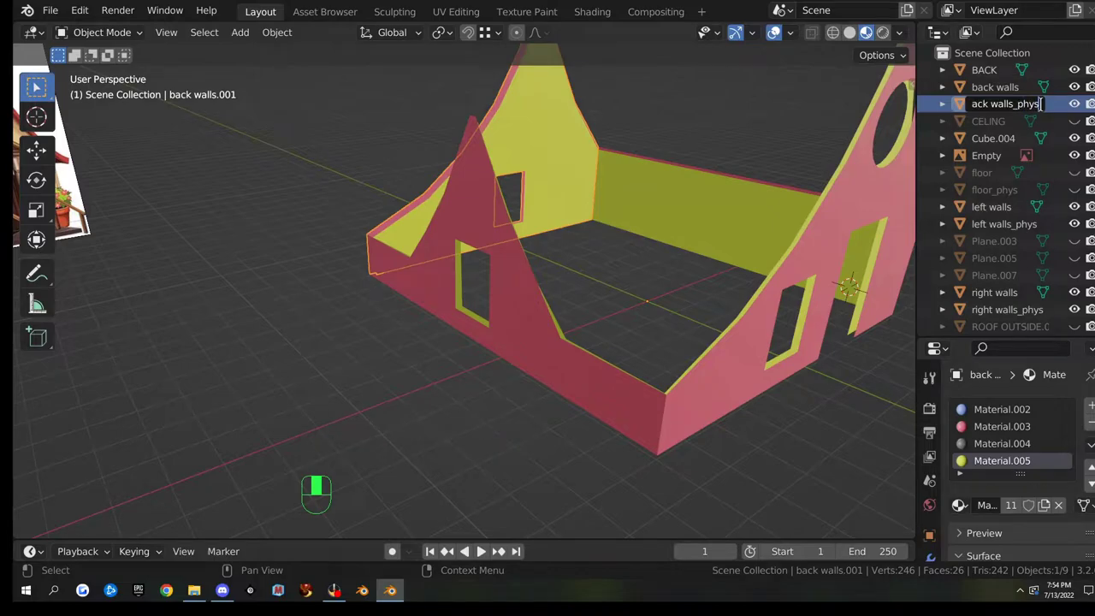
pyautogui.press('Return')
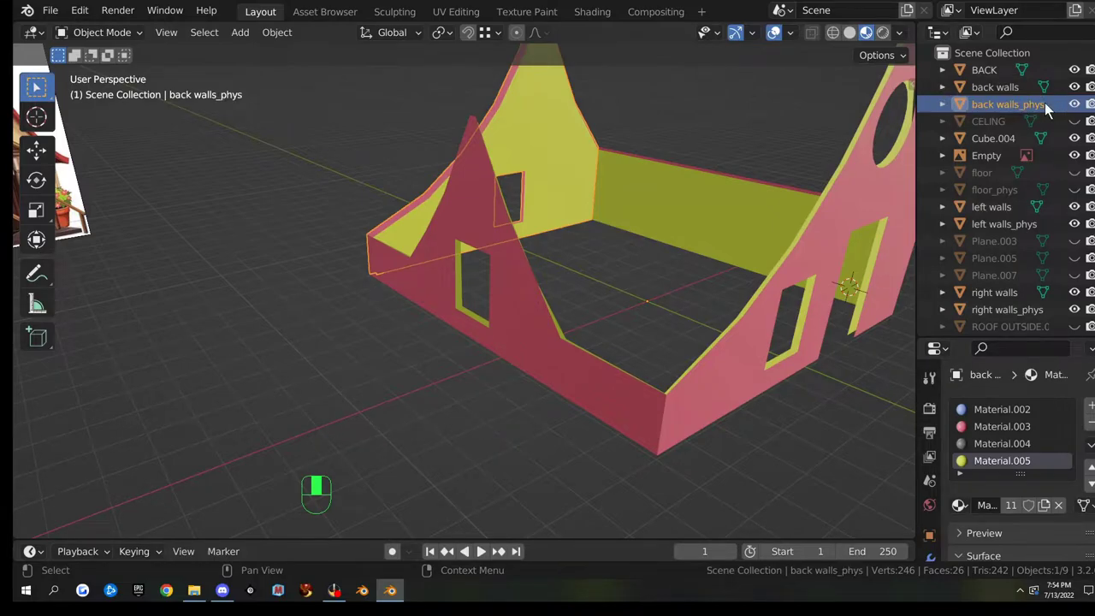
# - Rename the mesh data of the duplicated back wall as "back walls_phys", copying the object's name
pyautogui.press('F2')
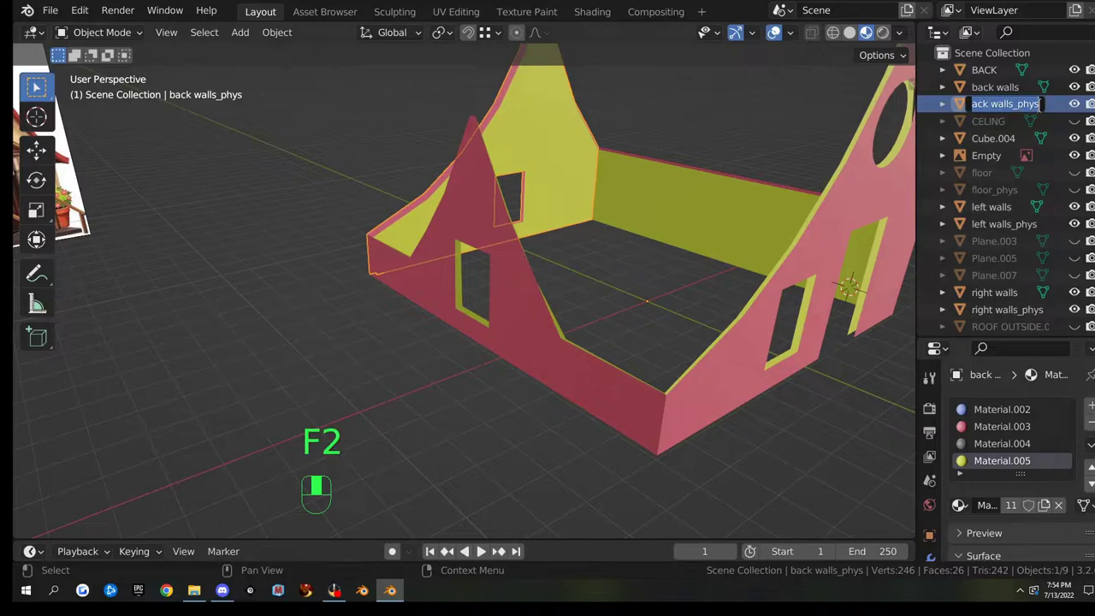
pyautogui.doubleClick(941, 103)
pyautogui.doubleClick(941, 102)
pyautogui.click(941, 101)
pyautogui.doubleClick(941, 101)
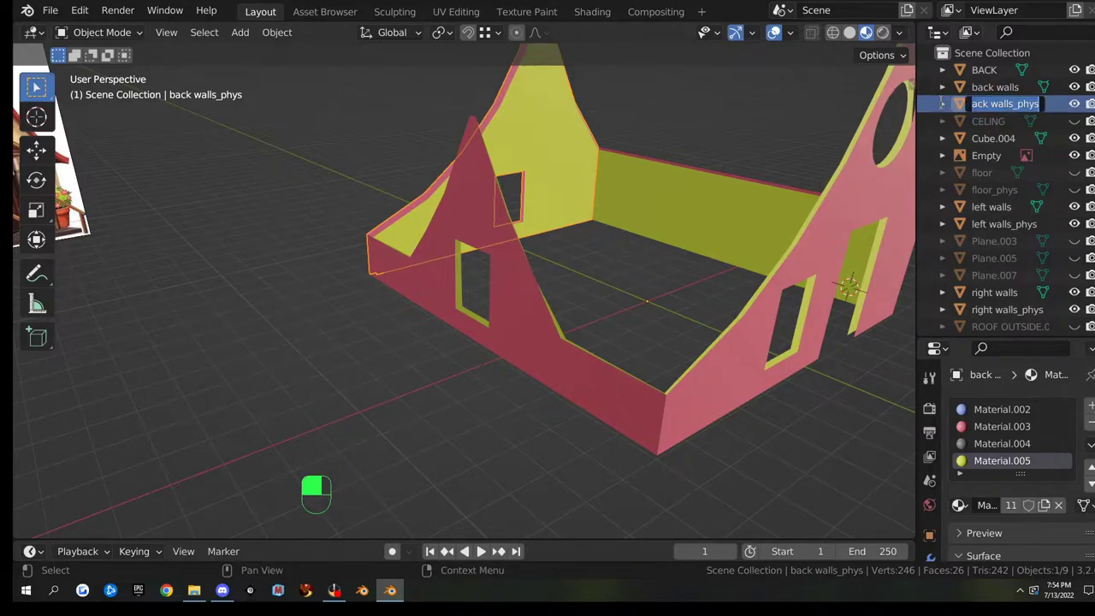
pyautogui.click(942, 102)
pyautogui.doubleClick(941, 103)
pyautogui.hotkey('ctrl', 'c')
pyautogui.click(942, 103)
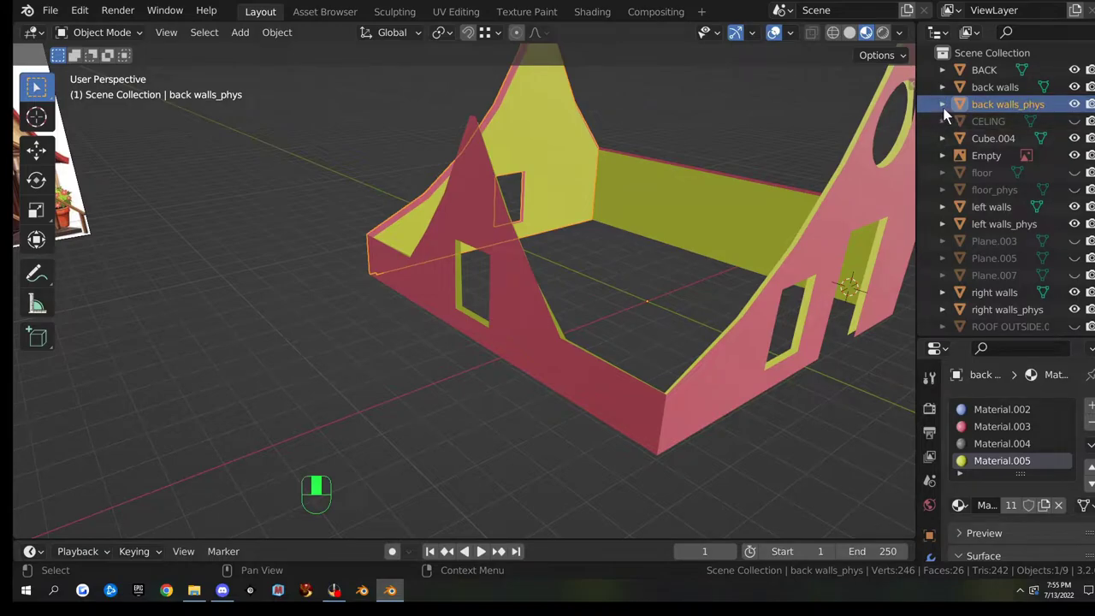
pyautogui.click(941, 103)
pyautogui.doubleClick(1005, 122)
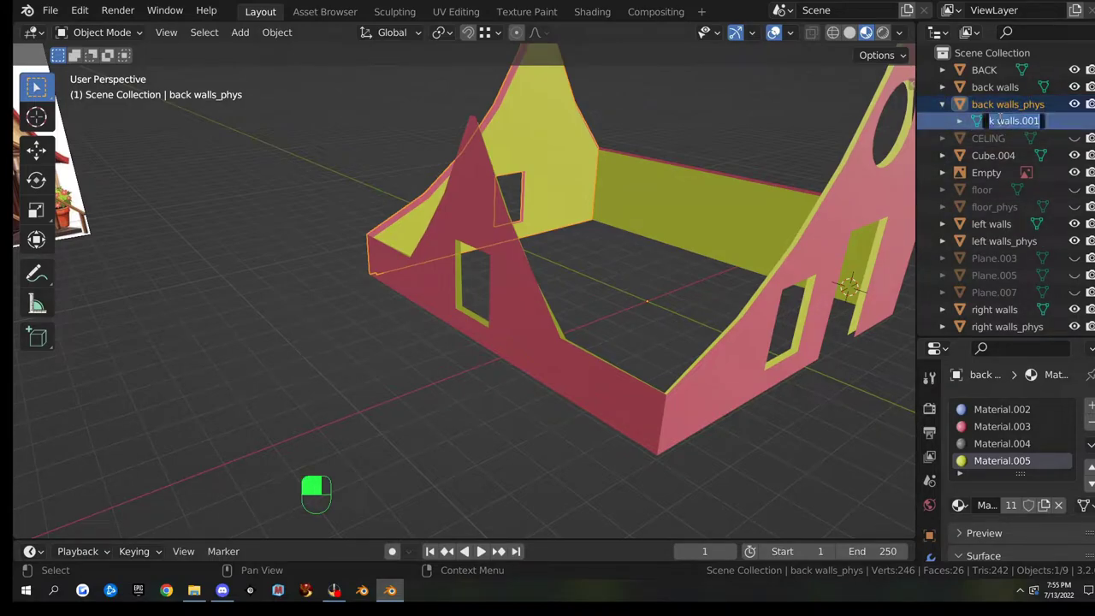
pyautogui.hotkey('ctrl', 'v')
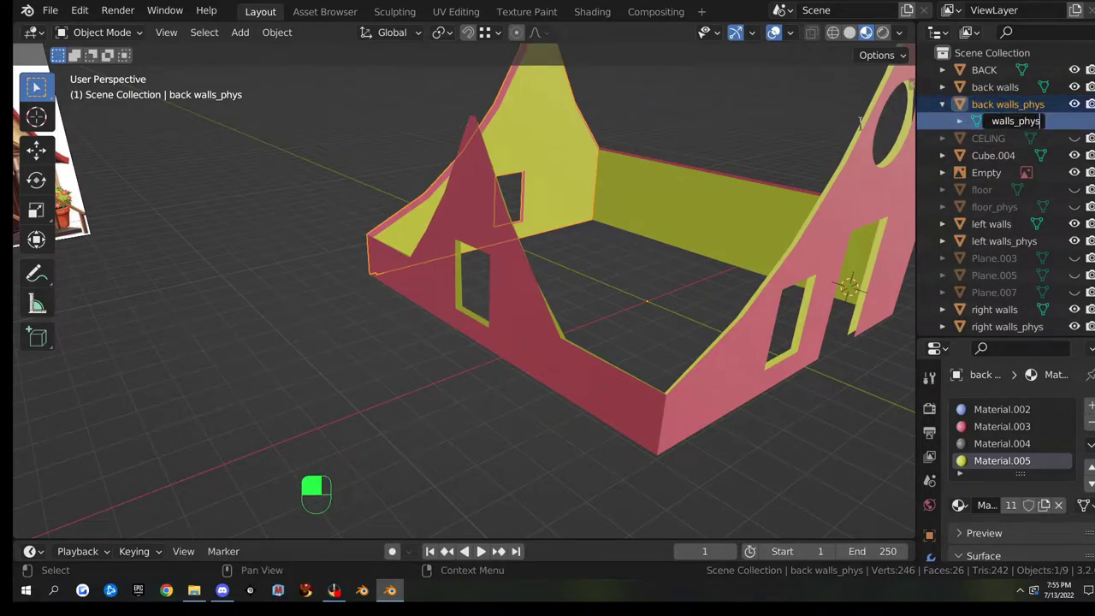
pyautogui.click(959, 186)
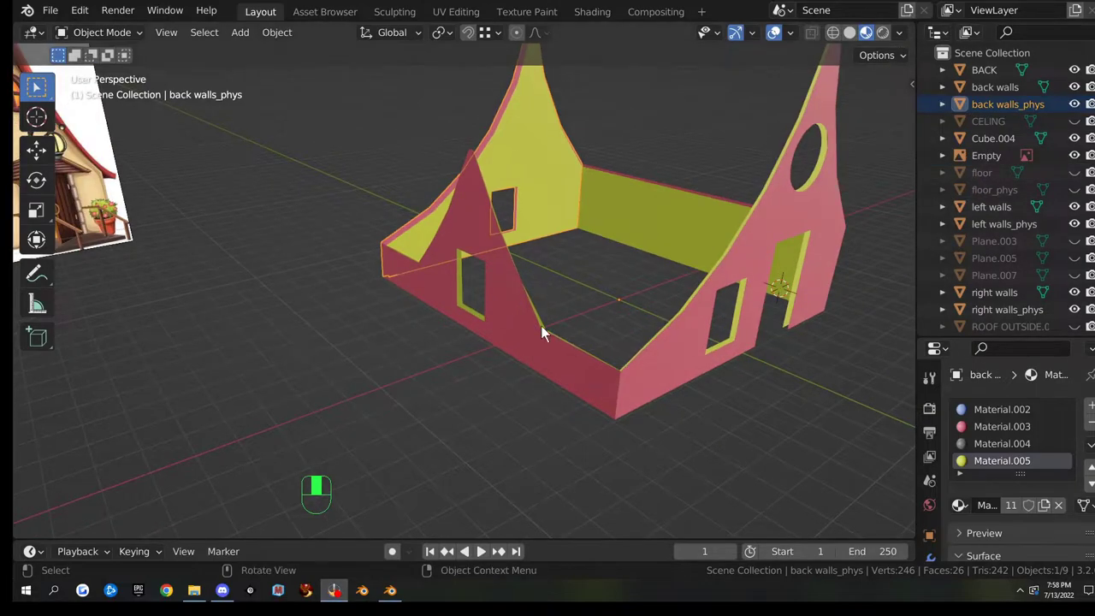
# - Hide the house reference image from the viewport
pyautogui.moveTo(541, 325); pyautogui.dragTo(635, 236, button='middle')
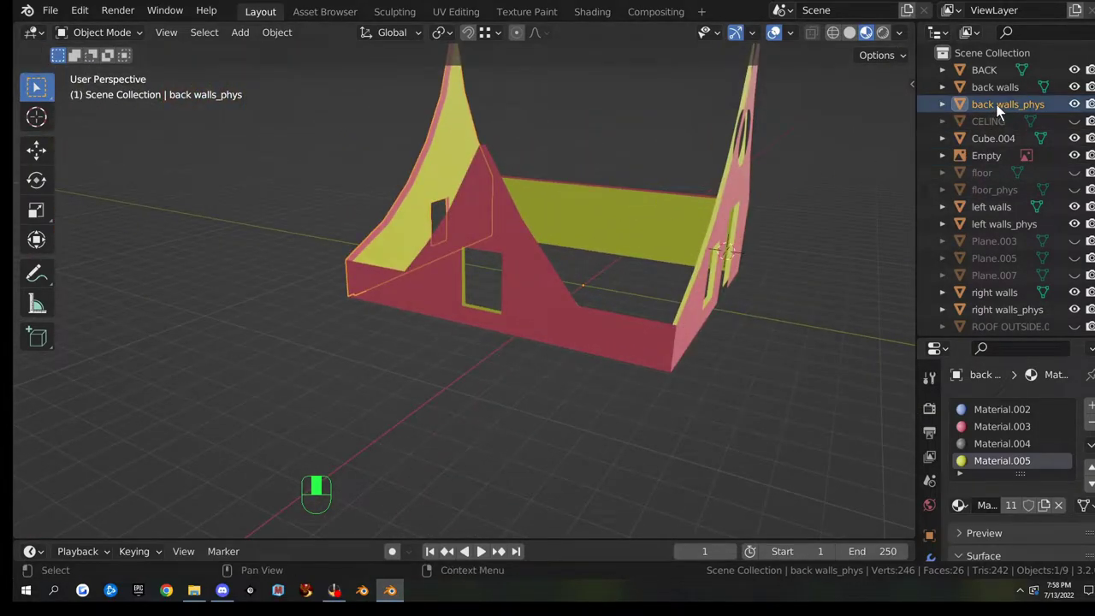
pyautogui.moveTo(332, 263); pyautogui.dragTo(532, 254, button='middle')
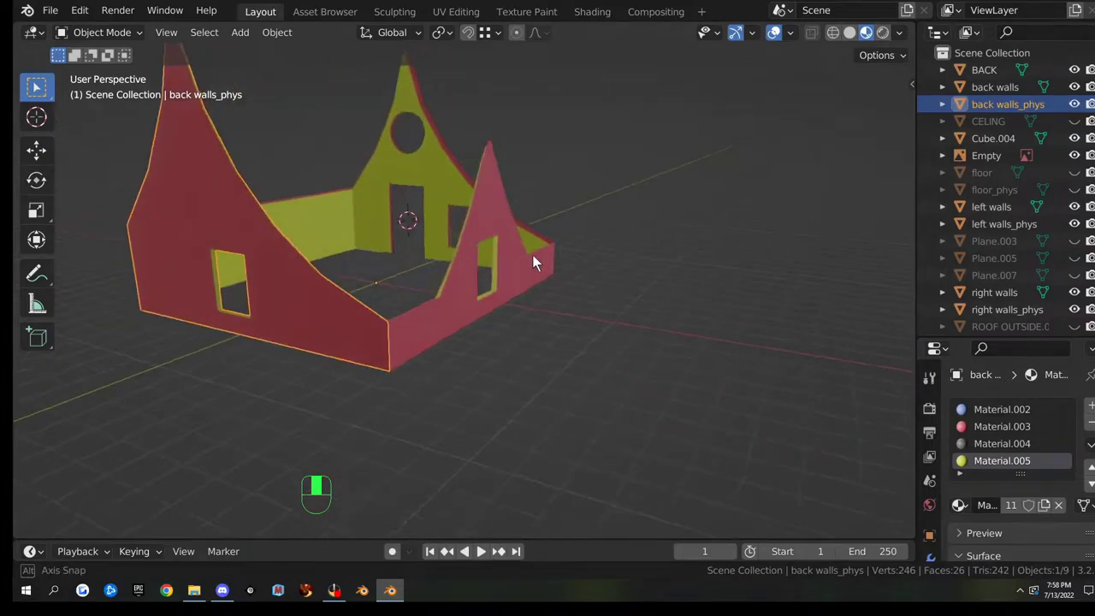
pyautogui.scroll(2, 532, 254)
pyautogui.scroll(2, 527, 256)
pyautogui.scroll(-6, 523, 257)
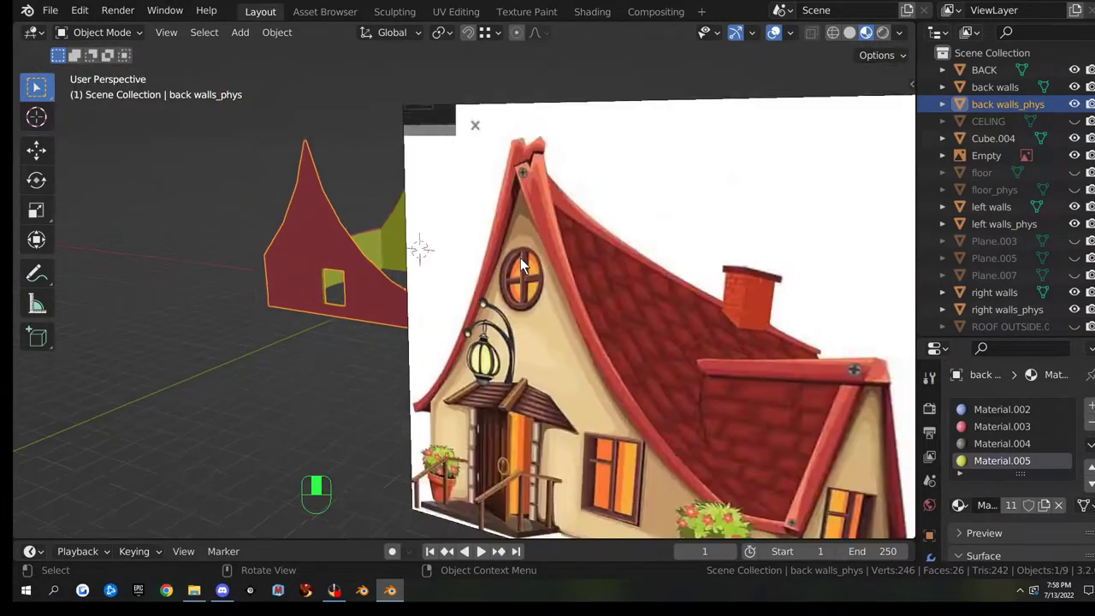
pyautogui.click(567, 306)
pyautogui.press('h')
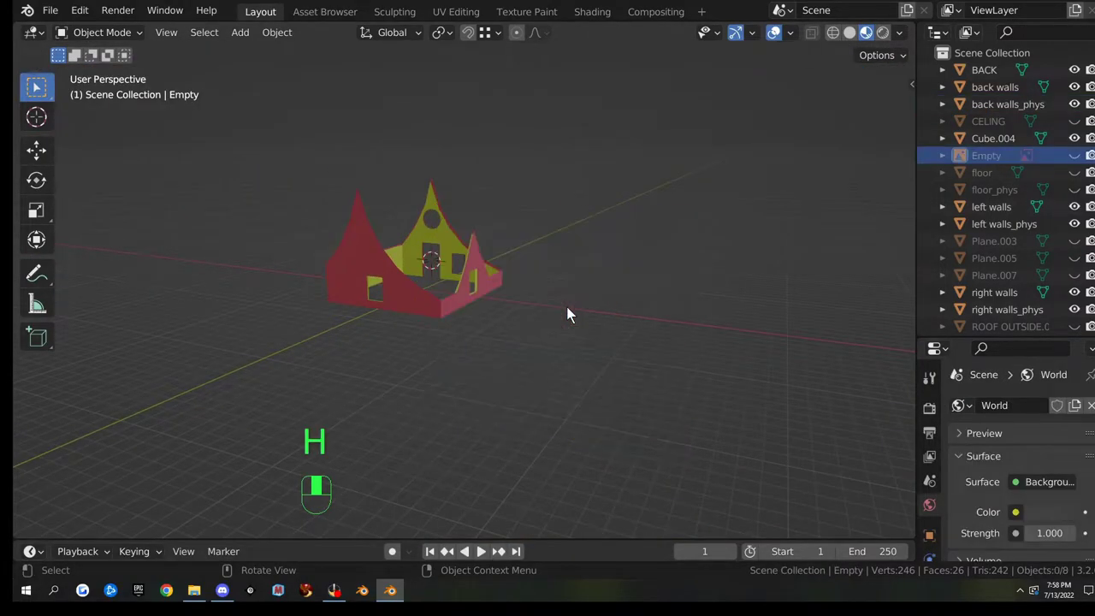
# - In back walls_phys, merge the four outer corner vertices of the window opening at their center
pyautogui.click(370, 287)
pyautogui.scroll(4, 406, 307)
pyautogui.keyDown('shift'); pyautogui.moveTo(405, 307); pyautogui.dragTo(816, 215, button='middle'); pyautogui.keyUp('shift')
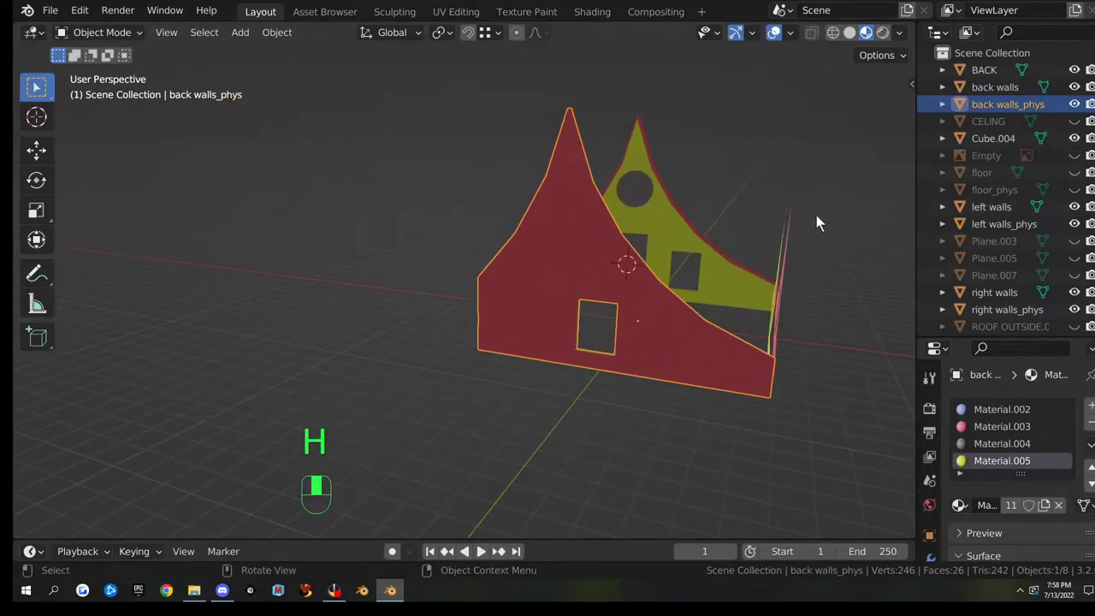
pyautogui.press('Tab')
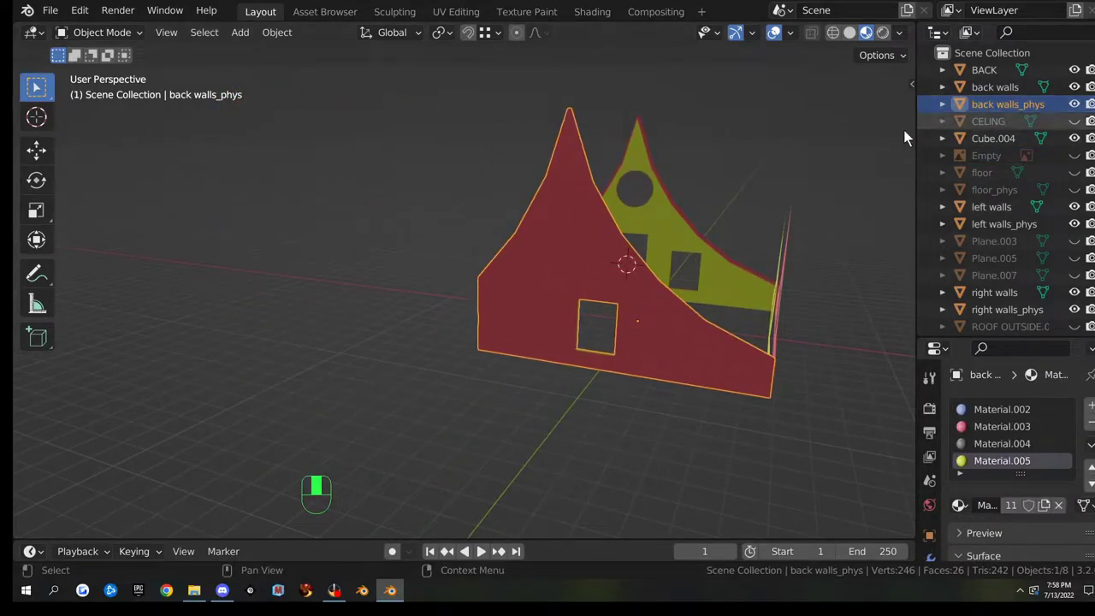
pyautogui.scroll(5, 688, 324)
pyautogui.keyDown('shift'); pyautogui.moveTo(720, 347); pyautogui.dragTo(721, 306, button='middle'); pyautogui.keyUp('shift')
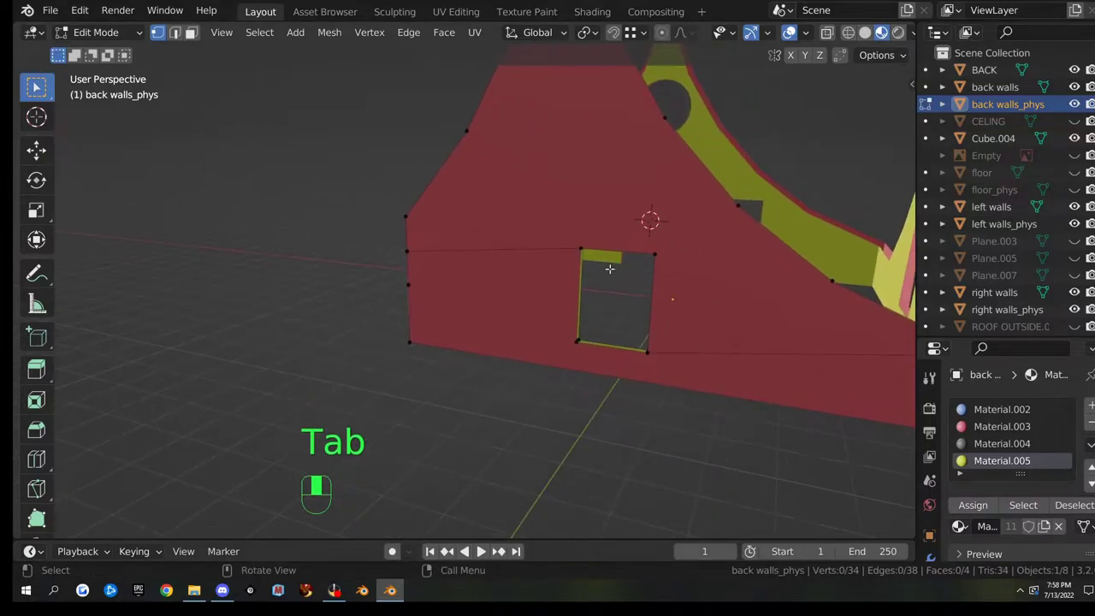
pyautogui.click(573, 236)
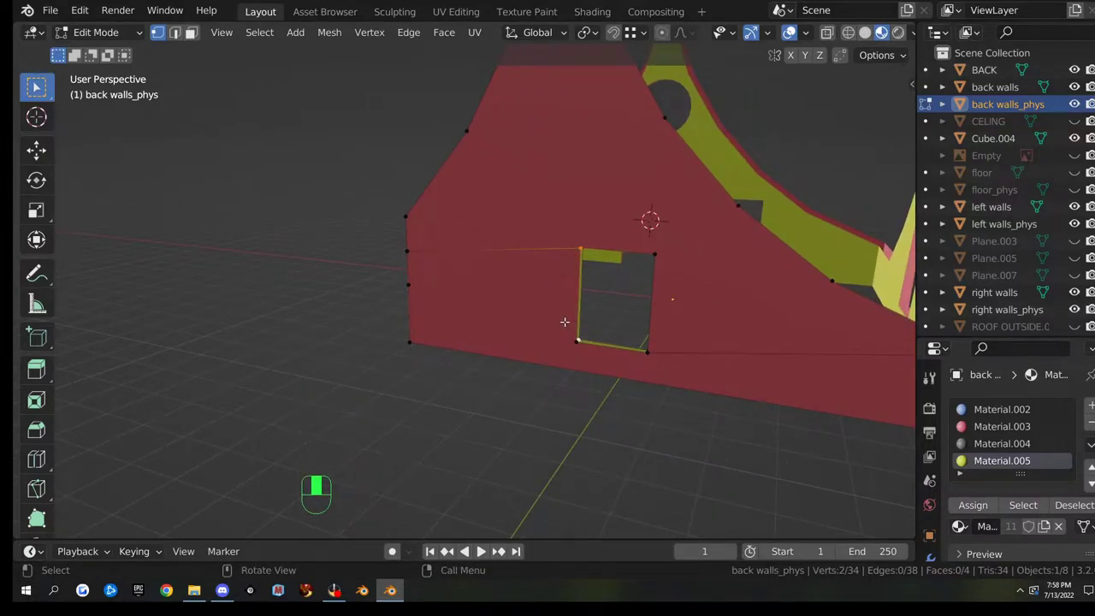
pyautogui.scroll(4, 562, 321)
pyautogui.click(652, 191)
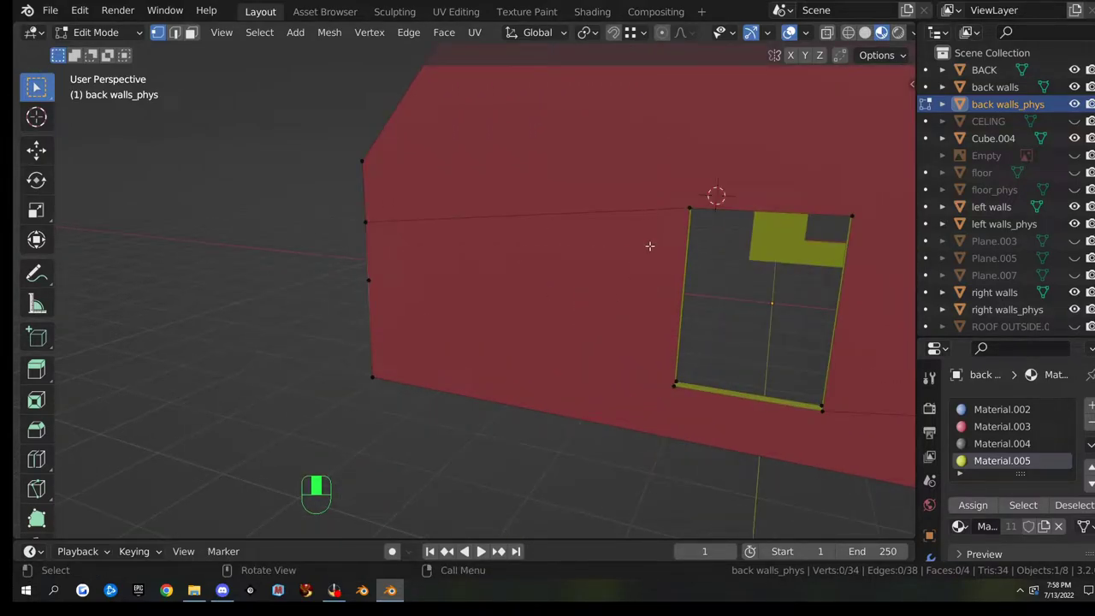
pyautogui.click(676, 200)
pyautogui.keyDown('shift'); pyautogui.click(660, 390); pyautogui.keyUp('shift')
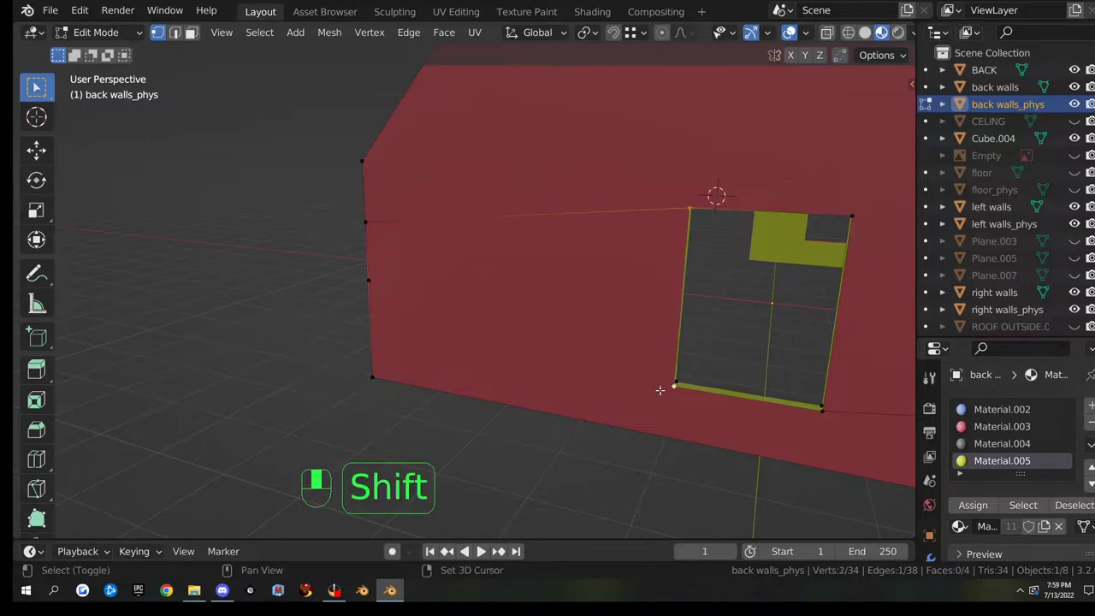
pyautogui.keyDown('shift'); pyautogui.click(832, 433); pyautogui.keyUp('shift')
pyautogui.keyDown('shift'); pyautogui.click(872, 208); pyautogui.keyUp('shift')
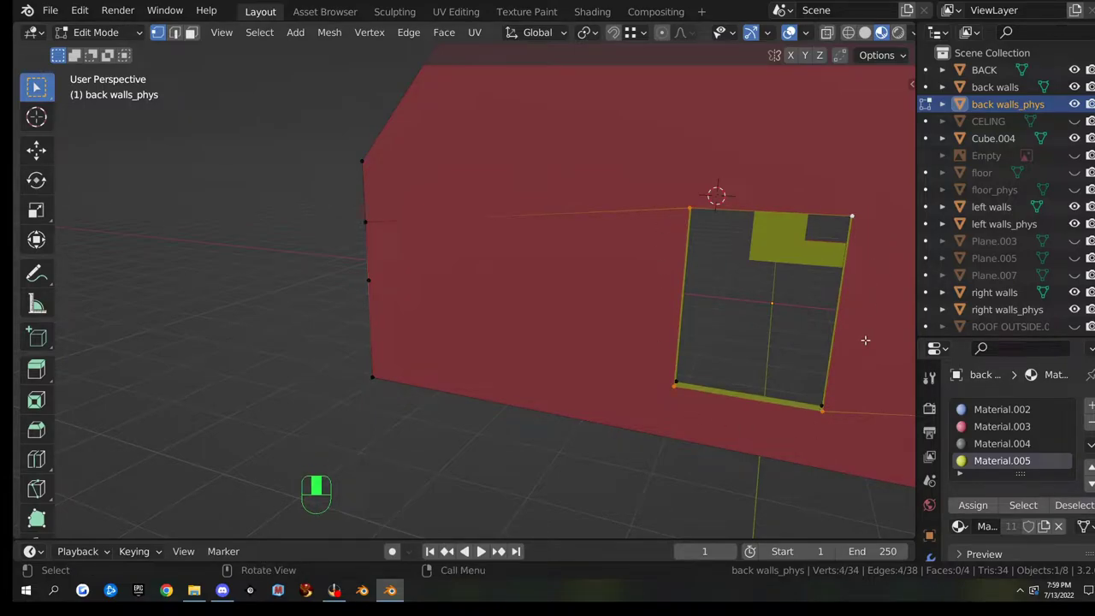
pyautogui.press('m')
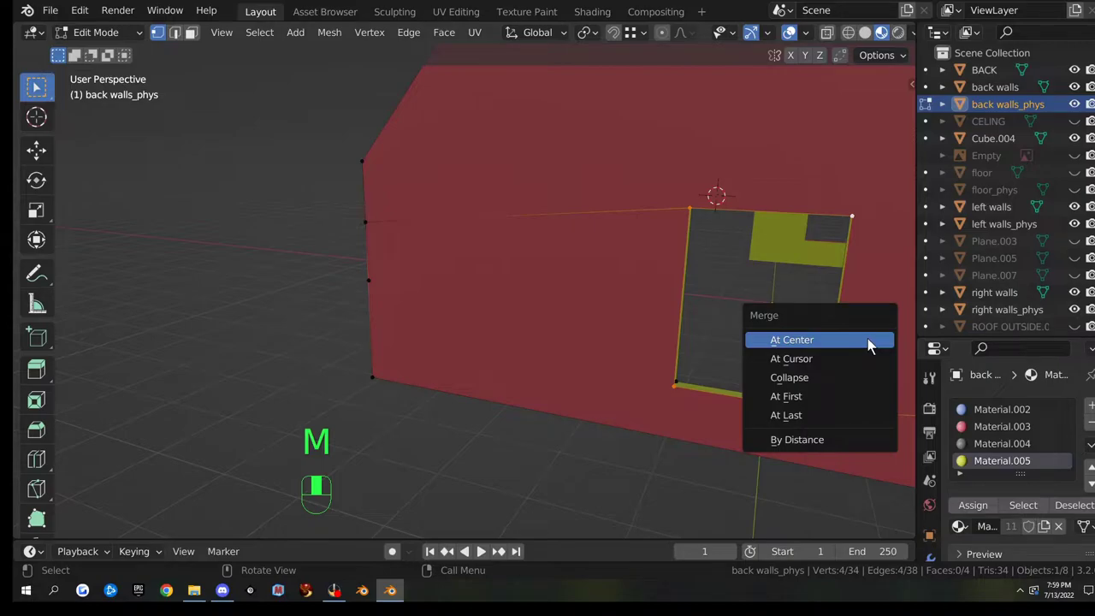
pyautogui.click(867, 340)
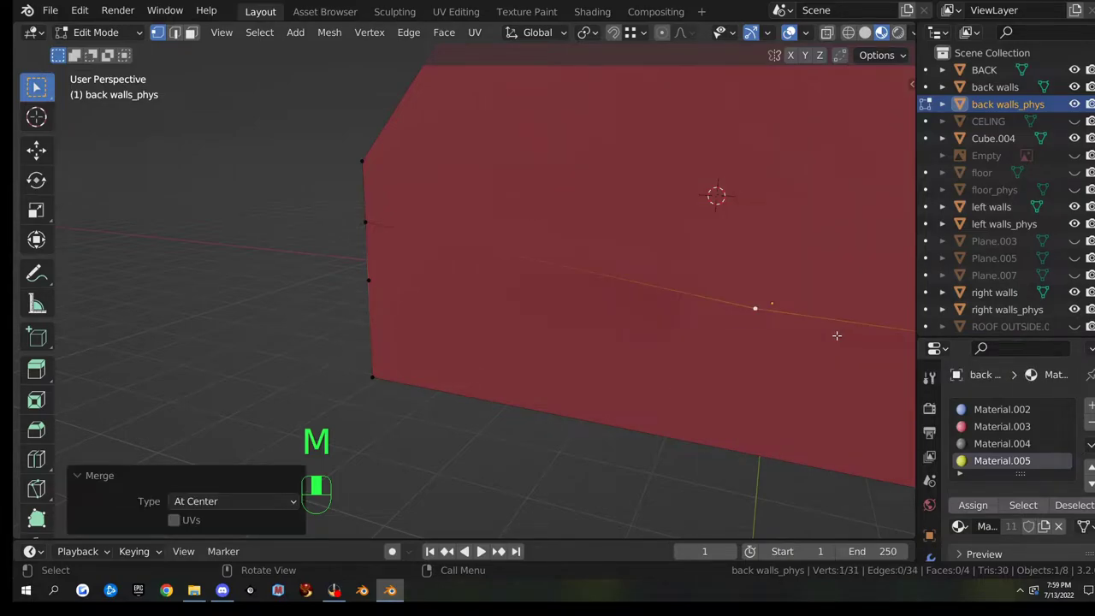
# - Dissolve the merged vertex on the outer face of back walls_phys
pyautogui.moveTo(836, 336); pyautogui.dragTo(745, 326, button='middle')
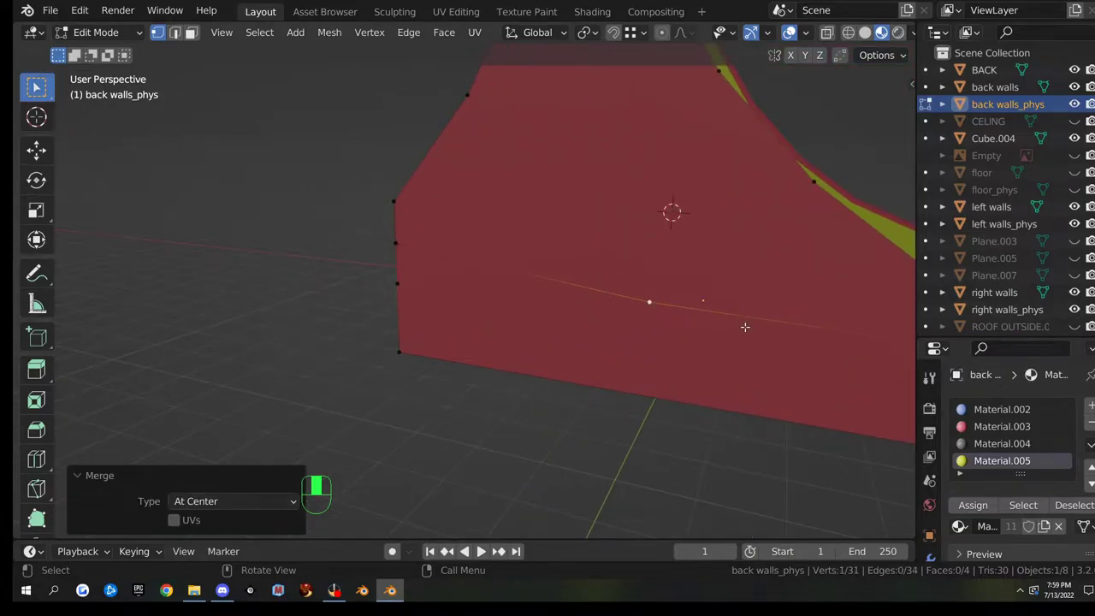
pyautogui.press('x')
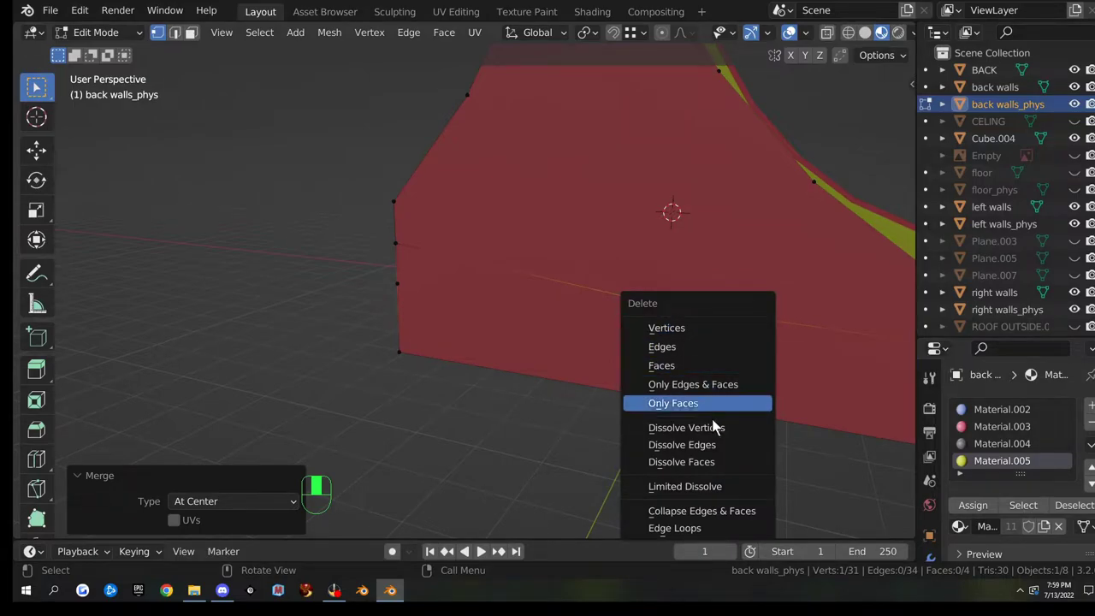
pyautogui.click(722, 428)
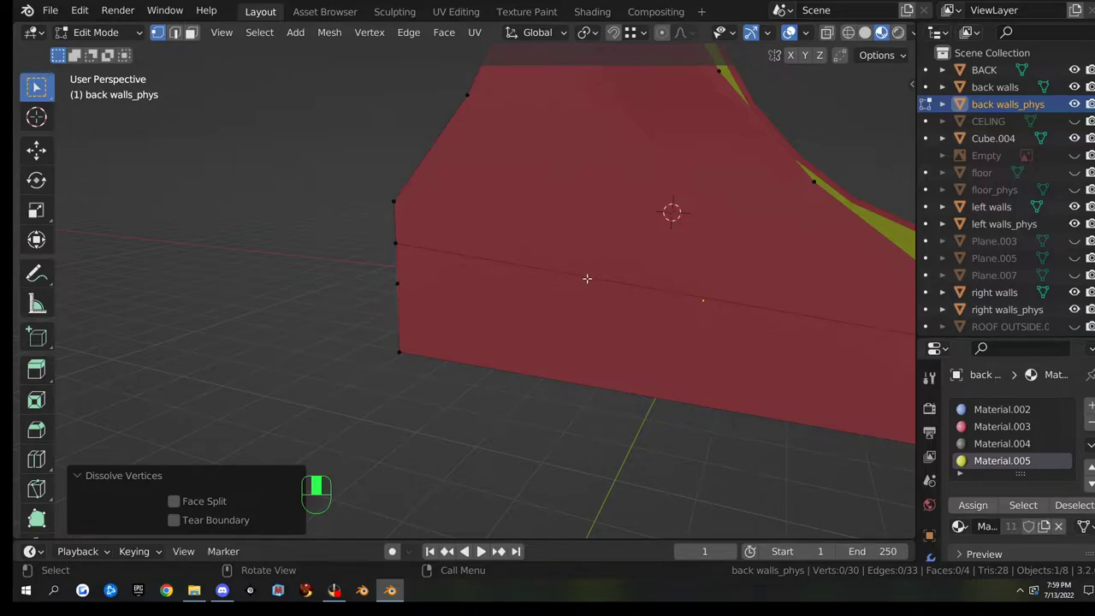
# - Apply Limited Dissolve to the whole back walls_phys mesh to clear the extra edge and vertices on its outer side
pyautogui.scroll(-2, 586, 278)
pyautogui.scroll(2, 683, 325)
pyautogui.moveTo(439, 284); pyautogui.dragTo(451, 308, button='middle')
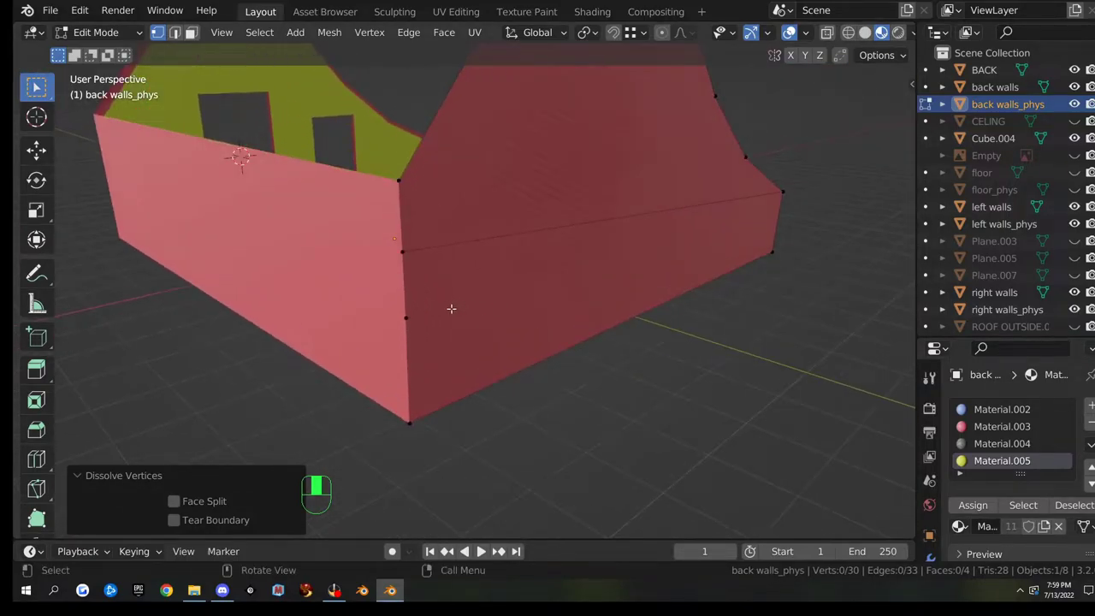
pyautogui.click(406, 317)
pyautogui.moveTo(525, 288); pyautogui.dragTo(573, 260, button='middle')
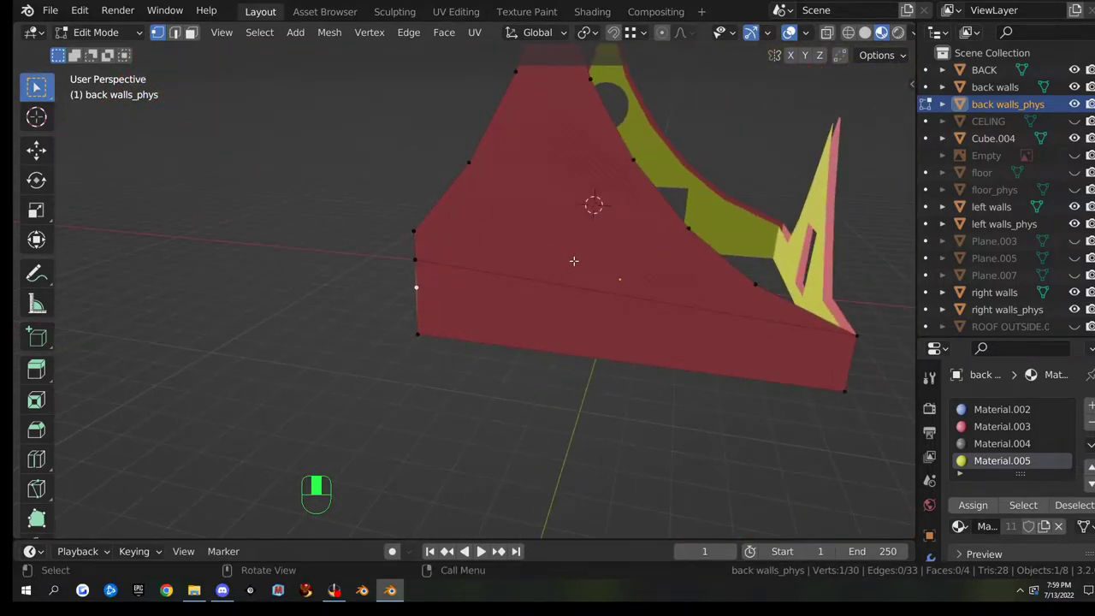
pyautogui.press('a')
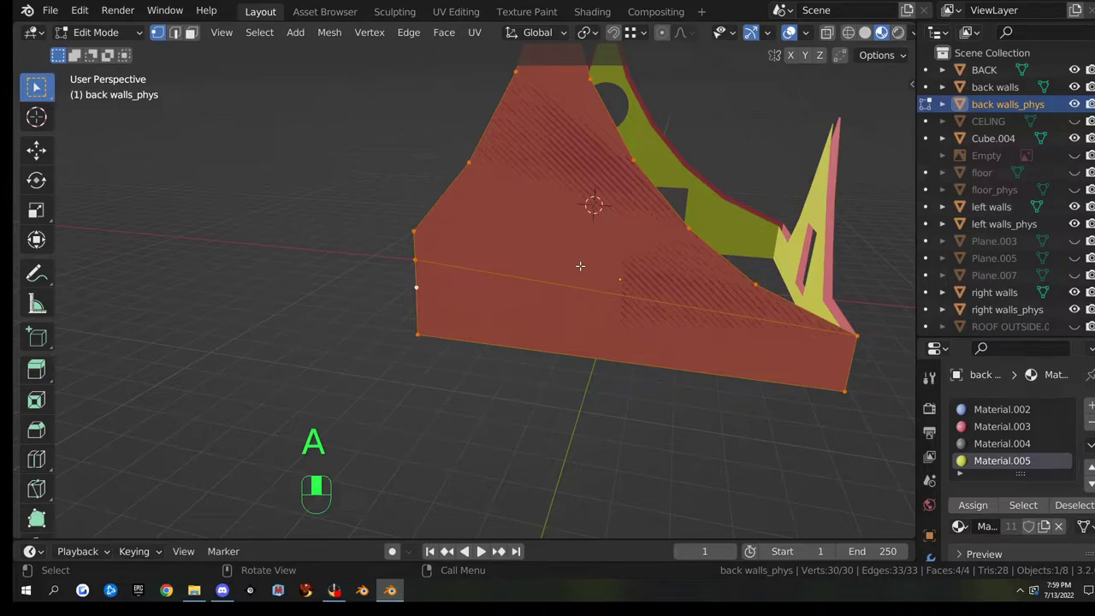
pyautogui.press('x')
pyautogui.click(569, 320)
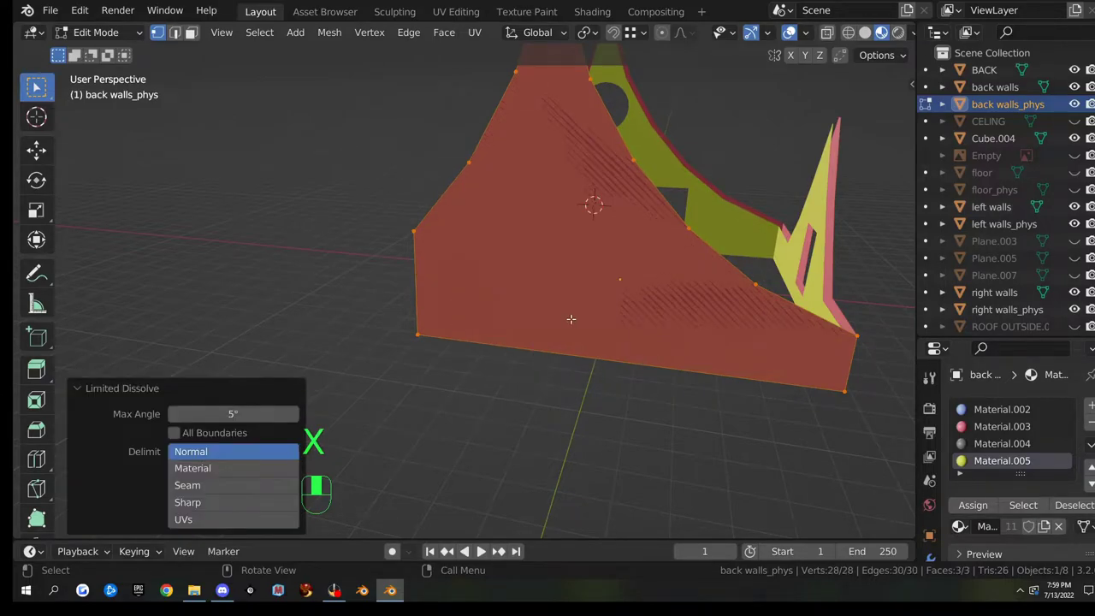
# - Merge the four inner corner vertices of the window opening in back walls_phys at their center
pyautogui.moveTo(579, 264); pyautogui.dragTo(410, 244, button='middle')
pyautogui.click(370, 250)
pyautogui.keyDown('shift'); pyautogui.moveTo(411, 244); pyautogui.dragTo(445, 225, button='middle'); pyautogui.keyUp('shift')
pyautogui.scroll(4, 445, 222)
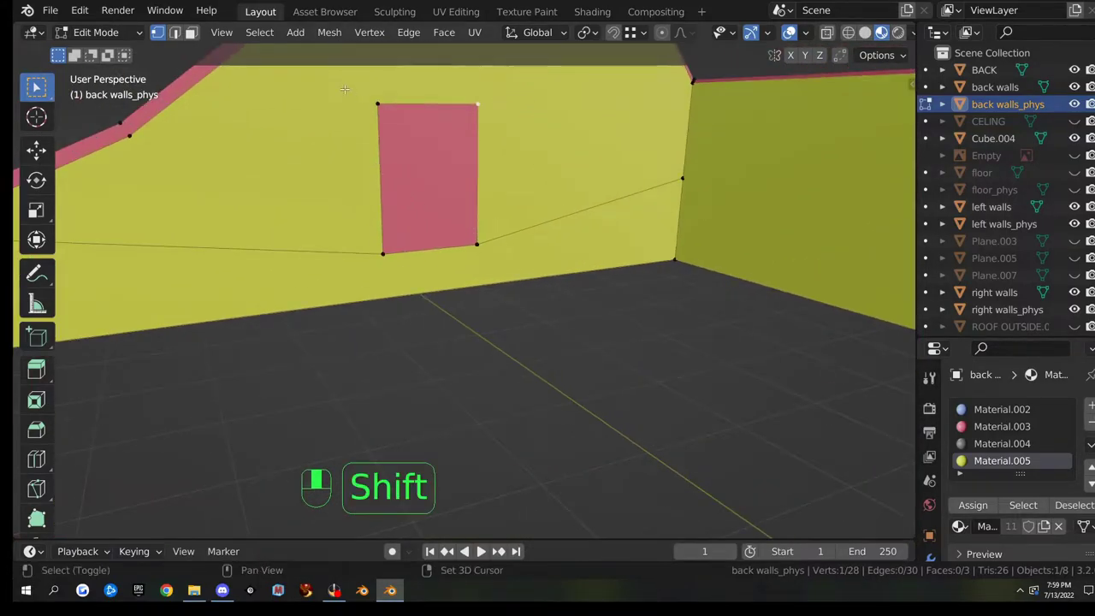
pyautogui.keyDown('shift'); pyautogui.click(382, 253); pyautogui.keyUp('shift')
pyautogui.keyDown('shift'); pyautogui.click(476, 244); pyautogui.keyUp('shift')
pyautogui.press('m')
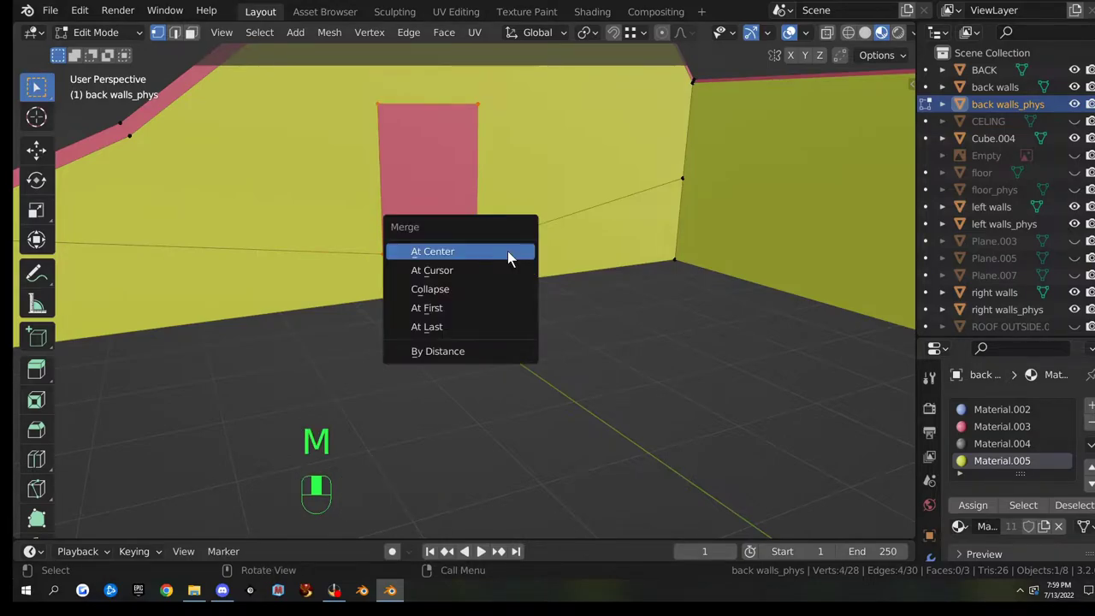
pyautogui.click(507, 250)
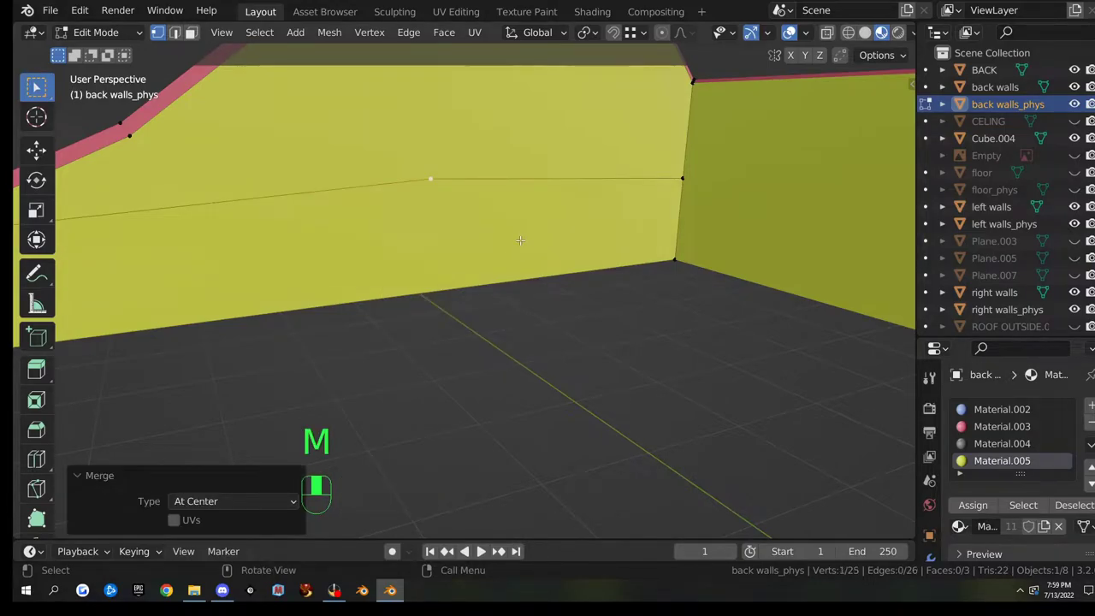
# - Run Limited Dissolve on all of back walls_phys to remove the leftover inner vertex and edges
pyautogui.press('a')
pyautogui.press('x')
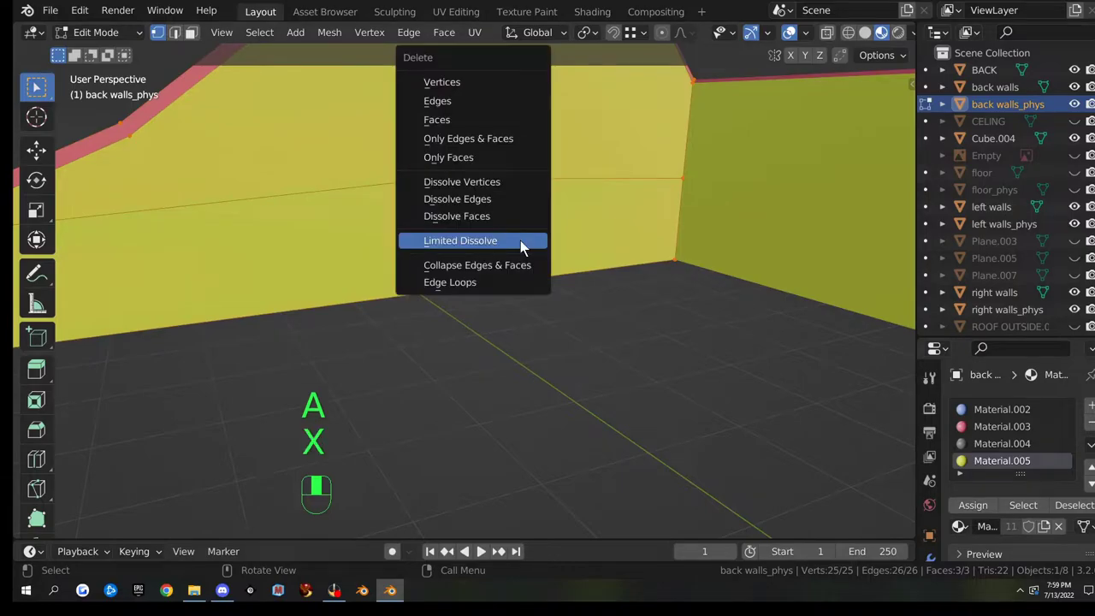
pyautogui.click(520, 240)
# - Switch mesh editing to left walls_phys and merge the four outer corner vertices of its window opening at their center
pyautogui.moveTo(520, 240); pyautogui.dragTo(669, 226, button='middle')
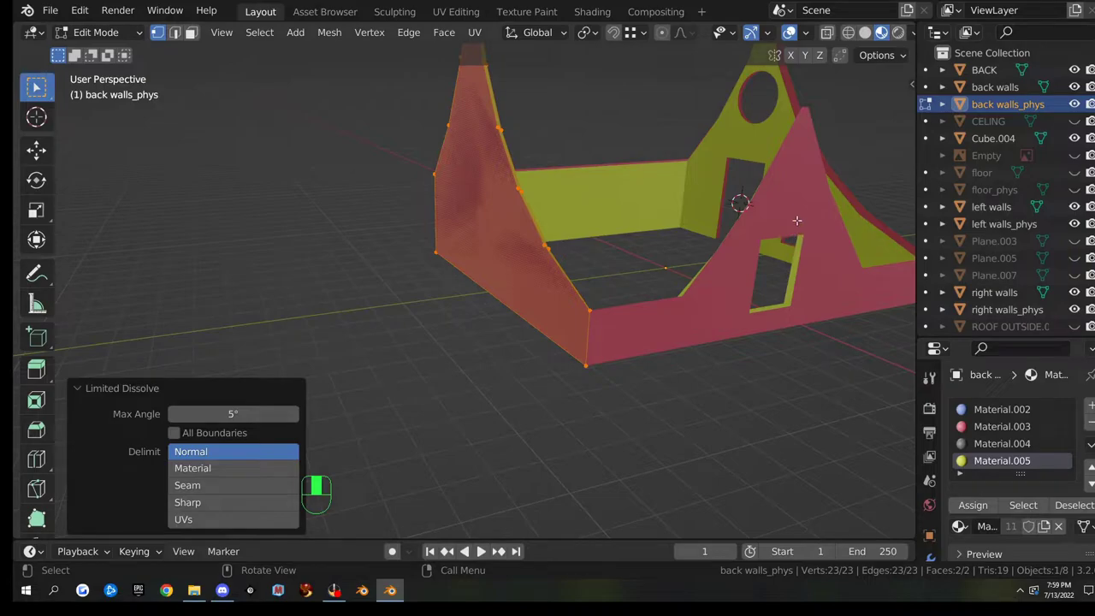
pyautogui.click(795, 220)
pyautogui.press('Tab')
pyautogui.click(799, 216)
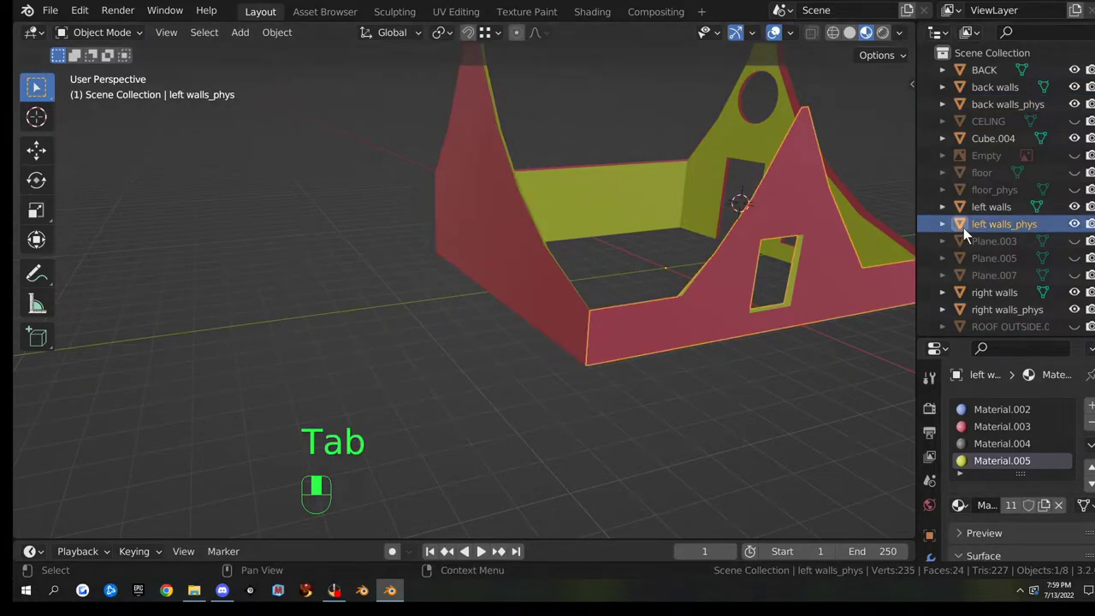
pyautogui.moveTo(827, 266); pyautogui.dragTo(724, 276, button='middle')
pyautogui.press('Tab')
pyautogui.scroll(3, 702, 280)
pyautogui.click(622, 167)
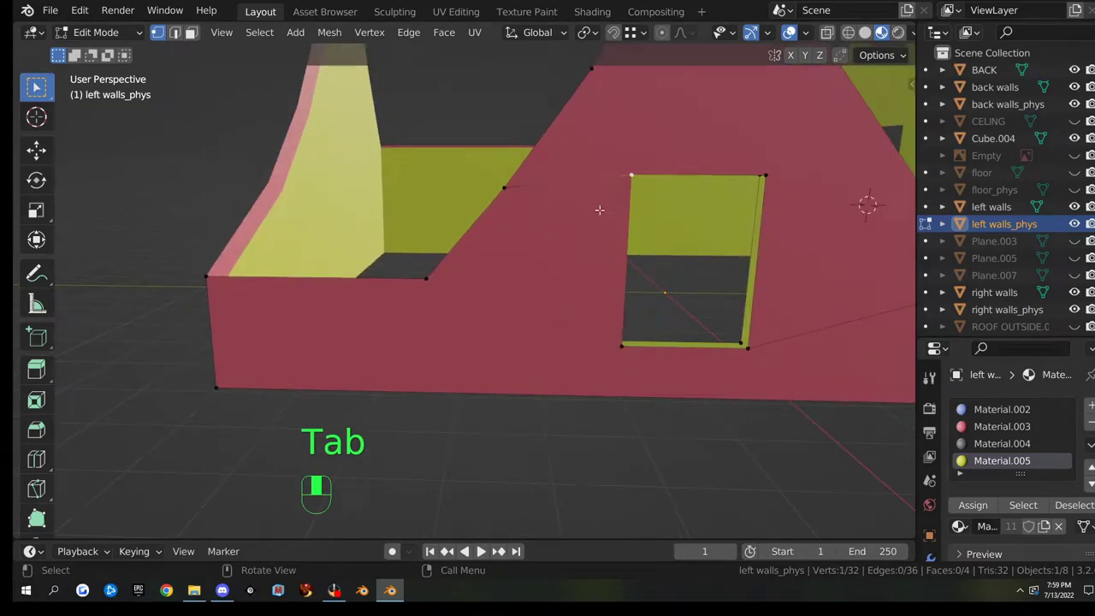
pyautogui.keyDown('shift'); pyautogui.click(617, 343); pyautogui.keyUp('shift')
pyautogui.keyDown('shift'); pyautogui.click(746, 345); pyautogui.keyUp('shift')
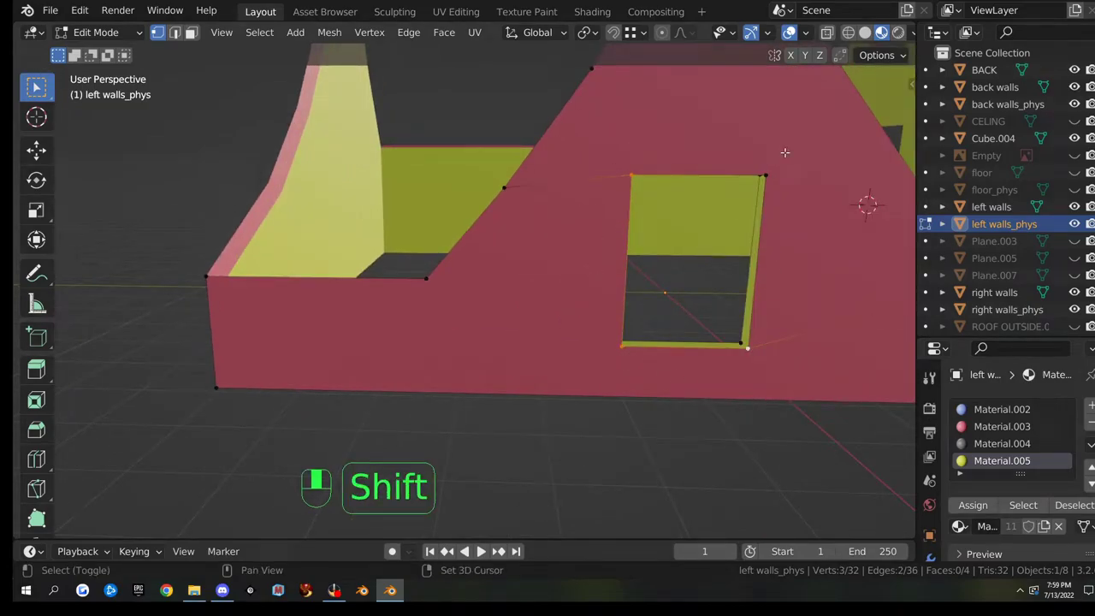
pyautogui.keyDown('shift'); pyautogui.click(768, 177); pyautogui.keyUp('shift')
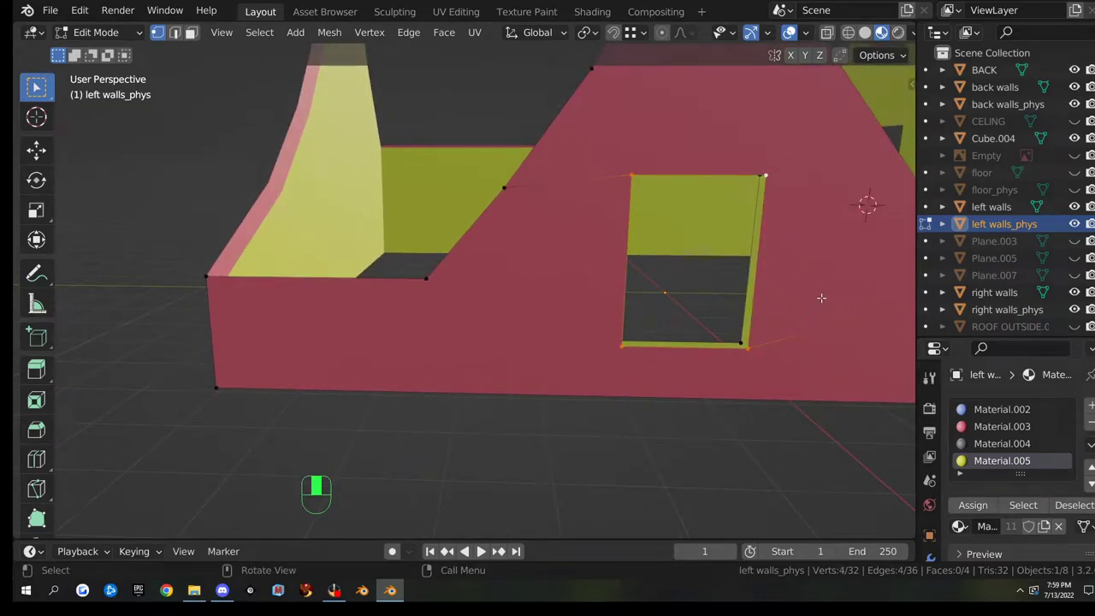
pyautogui.press('m')
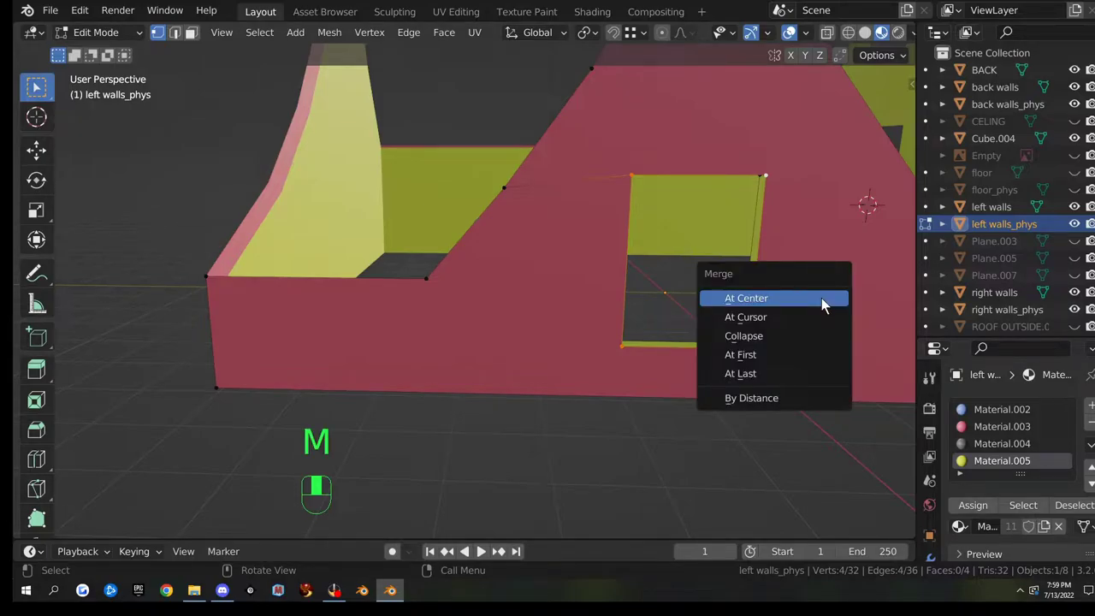
pyautogui.click(821, 299)
# - Apply Limited Dissolve to the entire left walls_phys mesh to clean up its outer face
pyautogui.press('a')
pyautogui.press('x')
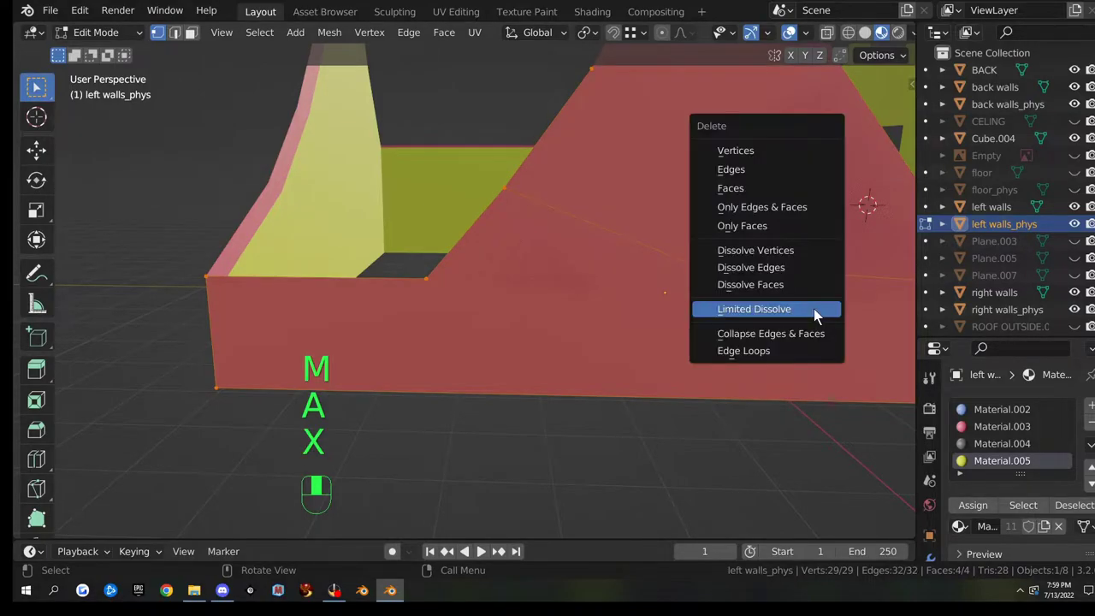
pyautogui.click(813, 309)
# - Merge the four inner corner vertices of the window opening in left walls_phys at their center
pyautogui.moveTo(813, 309); pyautogui.dragTo(428, 252, button='middle')
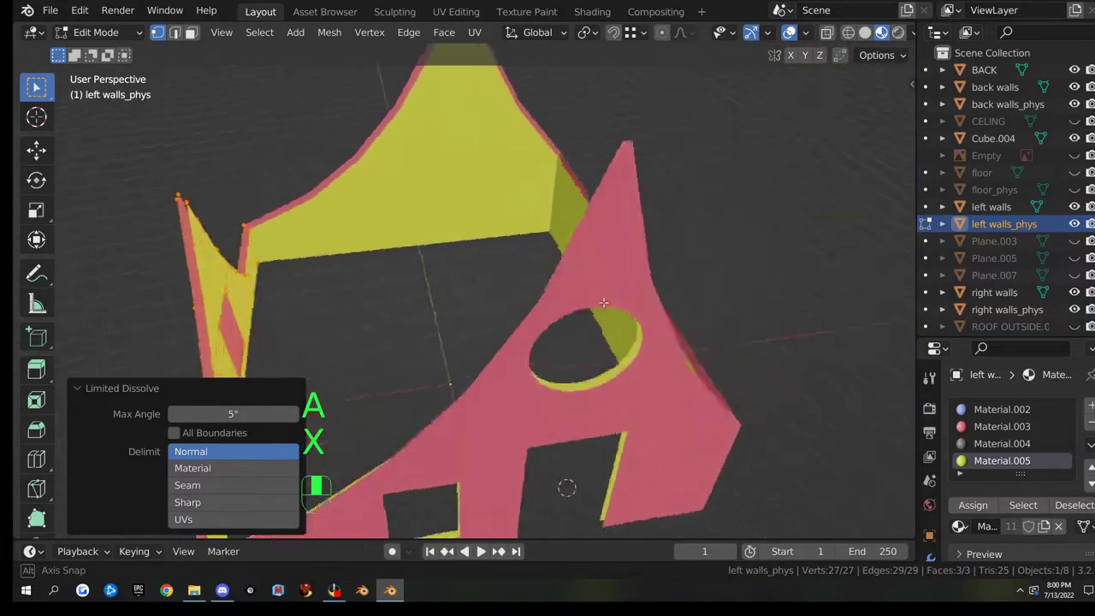
pyautogui.keyDown('shift'); pyautogui.moveTo(448, 263); pyautogui.dragTo(519, 380, button='middle'); pyautogui.keyUp('shift')
pyautogui.click(401, 130)
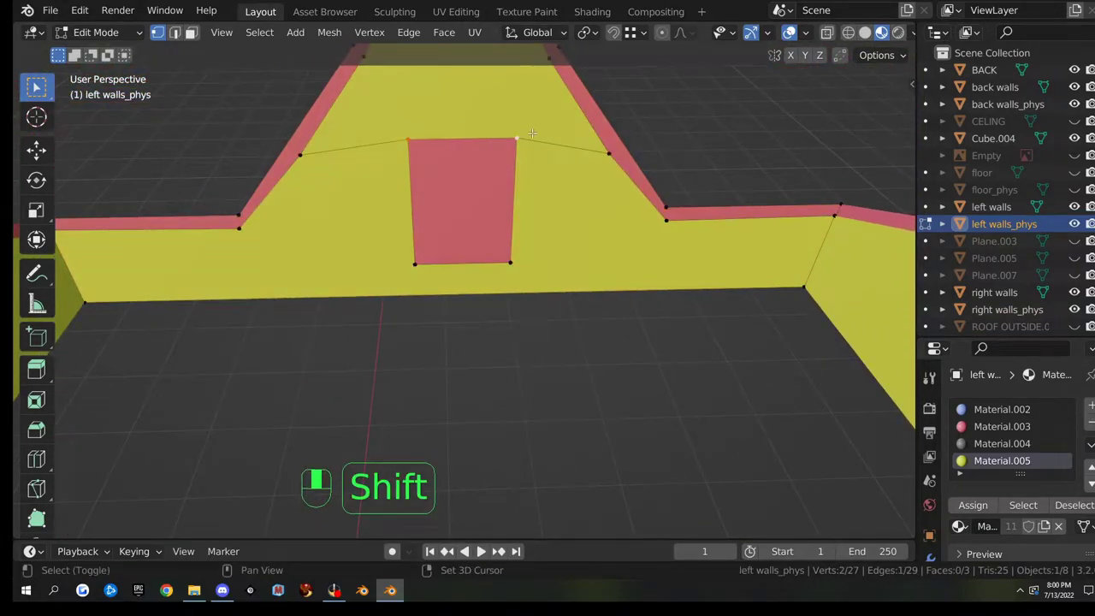
pyautogui.keyDown('shift'); pyautogui.click(534, 130); pyautogui.keyUp('shift')
pyautogui.keyDown('shift'); pyautogui.click(538, 259); pyautogui.keyUp('shift')
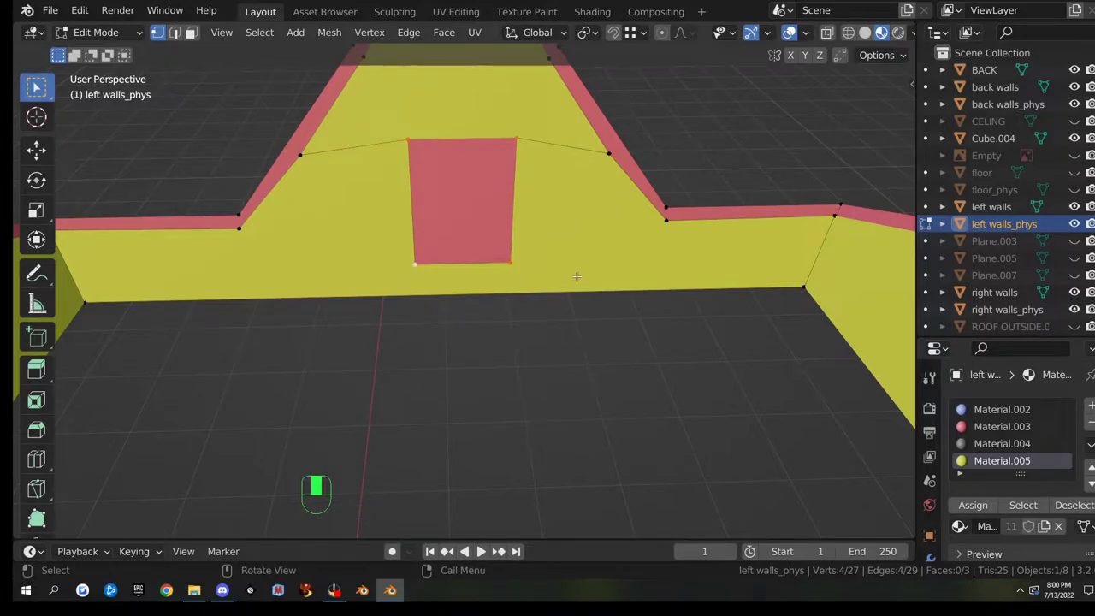
pyautogui.press('m')
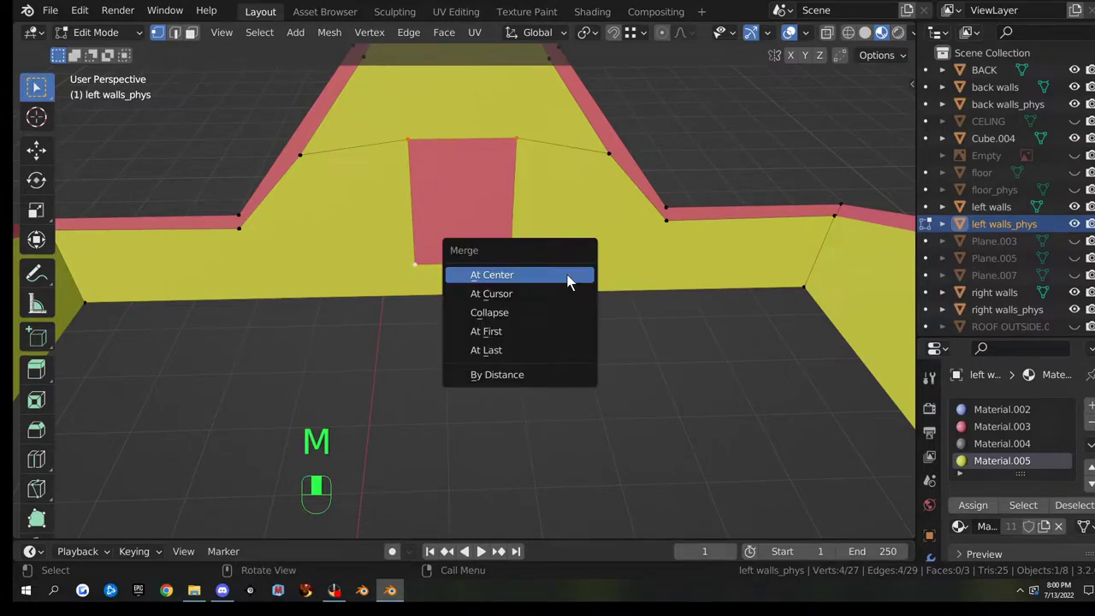
pyautogui.click(567, 276)
# - Run Limited Dissolve on all of left walls_phys to clean up its inner face, and return to Object Mode
pyautogui.press('a')
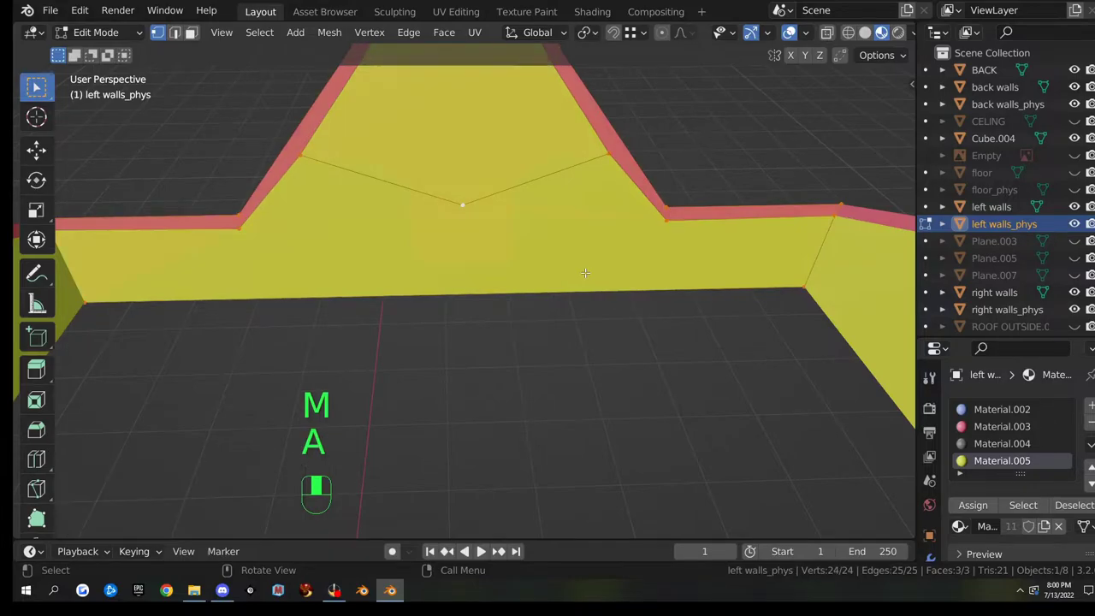
pyautogui.press('x')
pyautogui.click(585, 273)
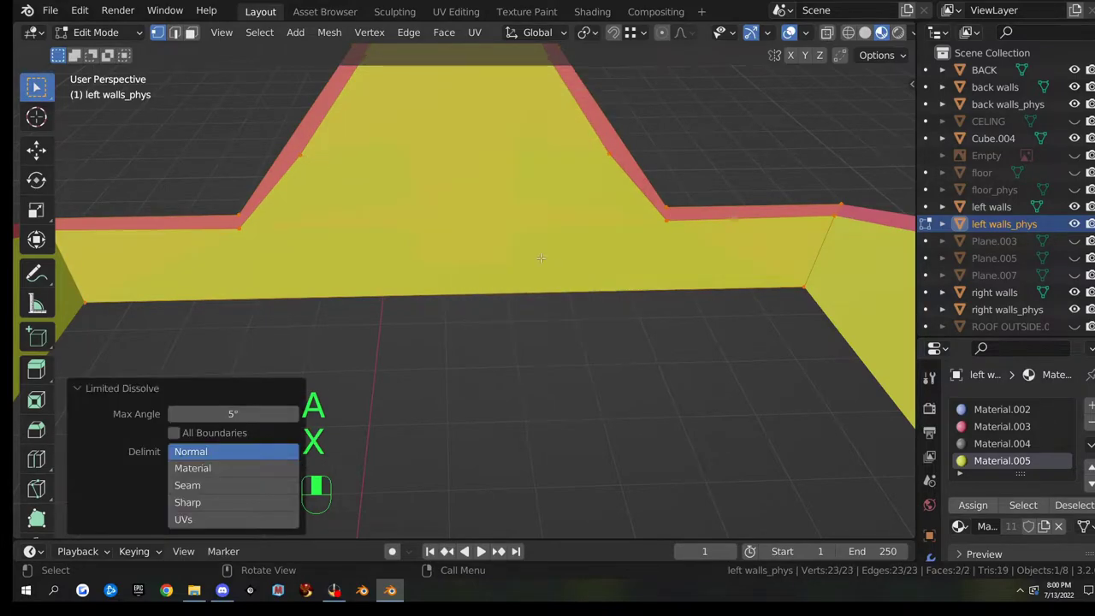
pyautogui.moveTo(540, 257); pyautogui.dragTo(743, 209, button='middle')
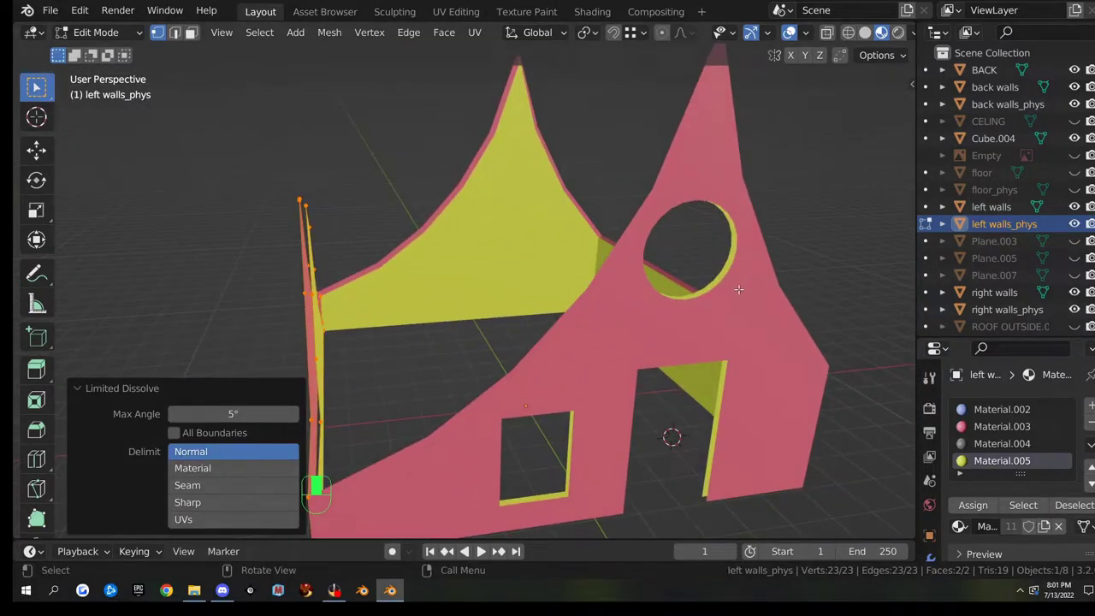
pyautogui.press('Tab')
# - Rename the BACK object, the wall with the doorway and round window, as front
pyautogui.click(707, 326)
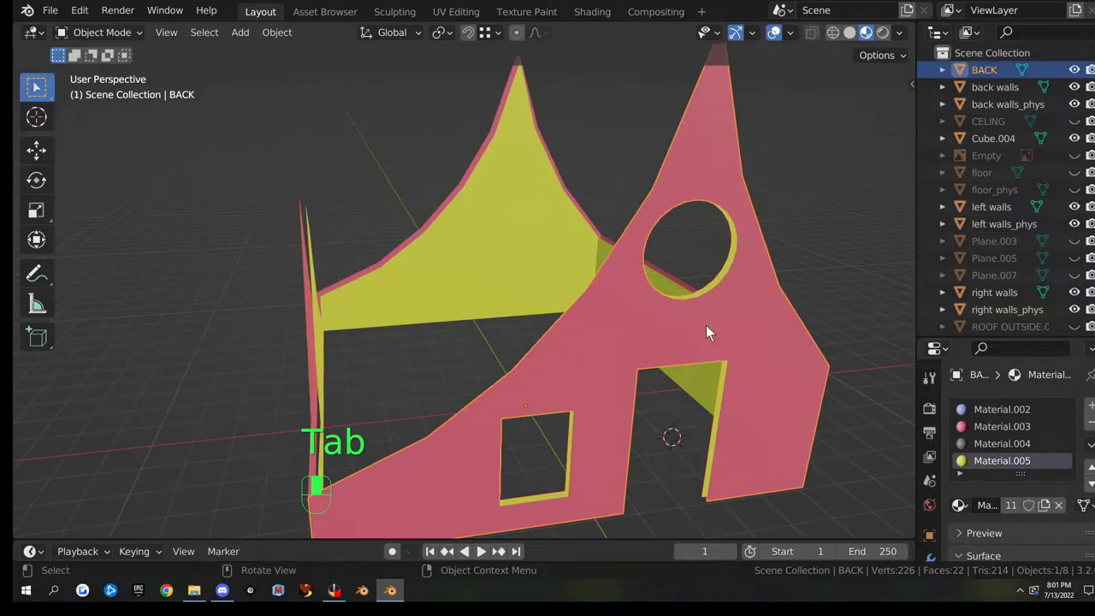
pyautogui.scroll(-3, 726, 322)
pyautogui.moveTo(721, 328); pyautogui.dragTo(928, 135, button='middle')
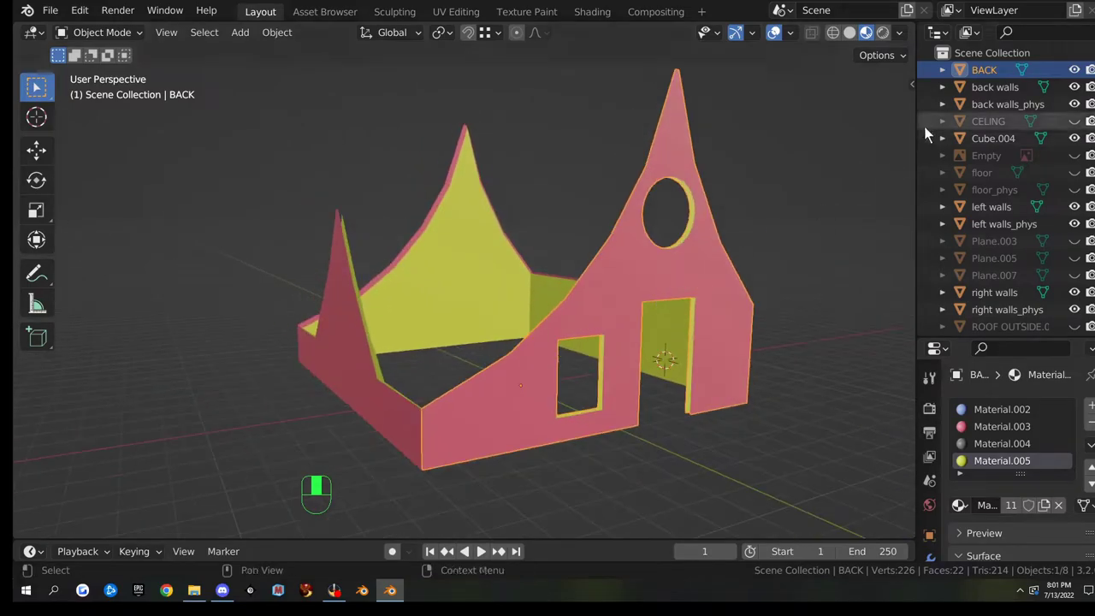
pyautogui.doubleClick(983, 74)
pyautogui.write('f')
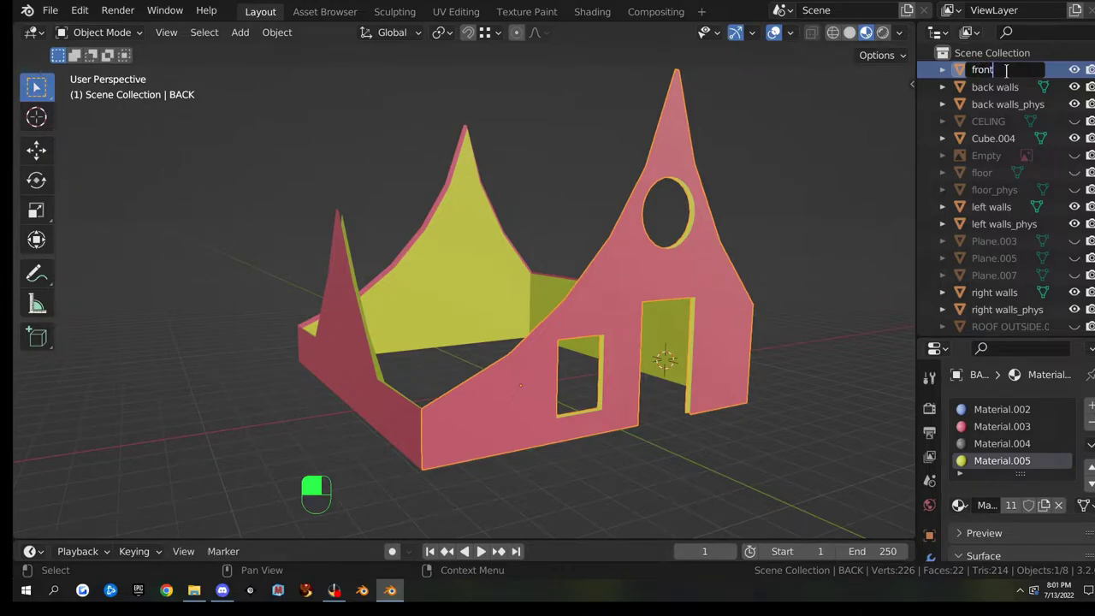
pyautogui.write('ront')
pyautogui.press('Return')
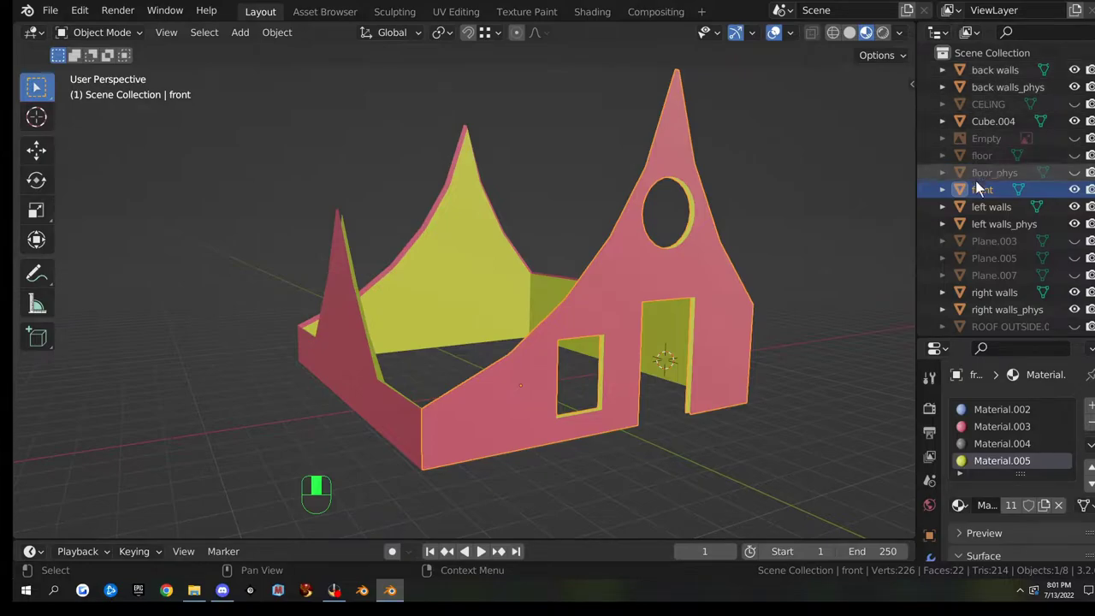
# - Rename the mesh data inside the front object as front
pyautogui.click(941, 189)
pyautogui.doubleClick(996, 206)
pyautogui.scroll(-1, 992, 203)
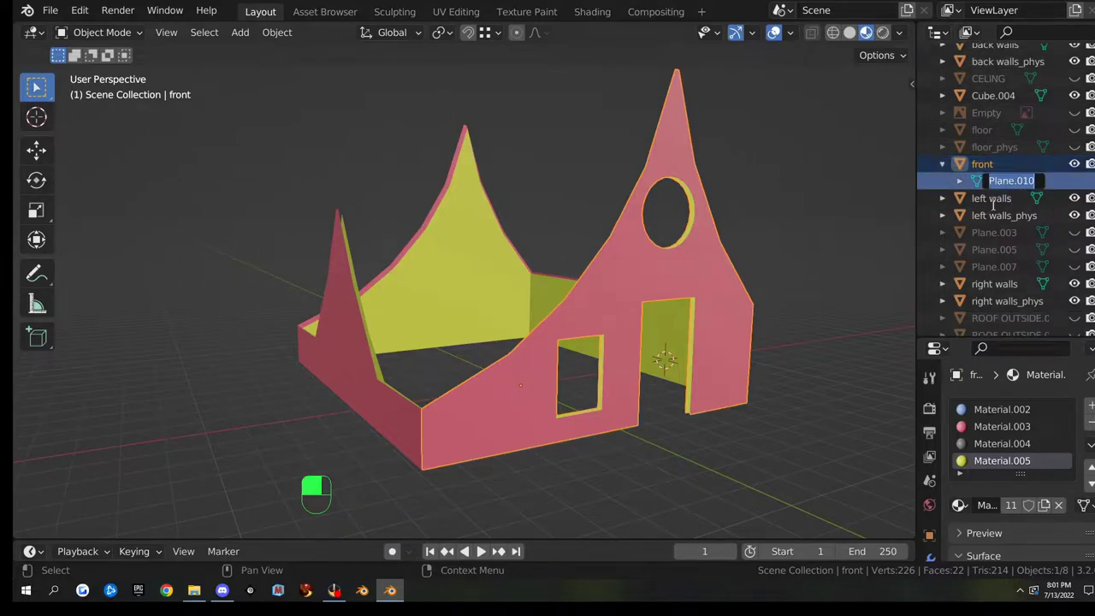
pyautogui.write('f')
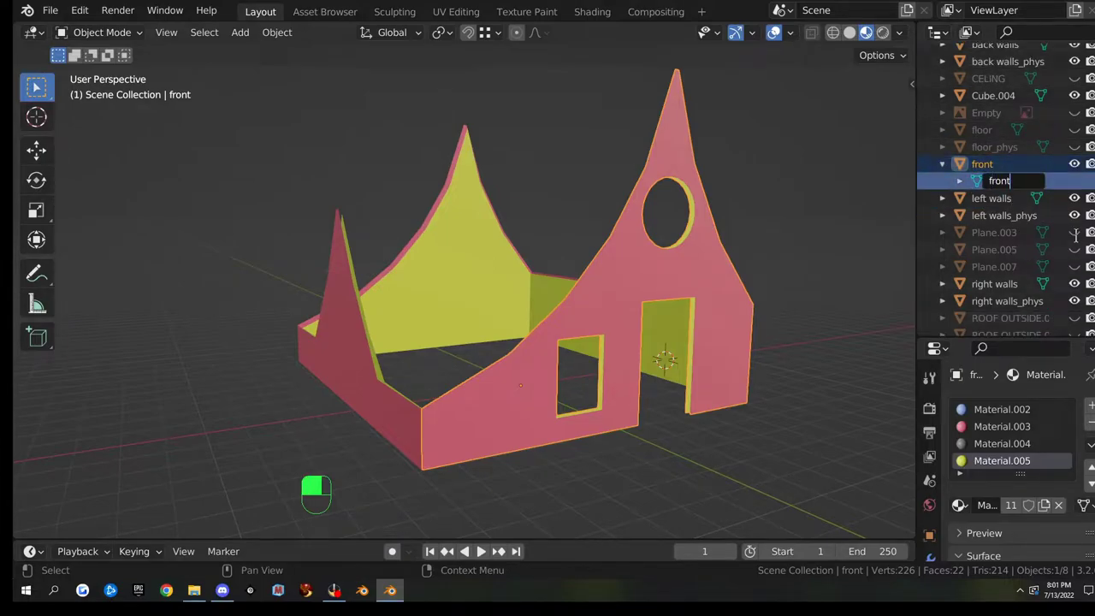
pyautogui.write('ront')
pyautogui.press('Return')
pyautogui.click(941, 163)
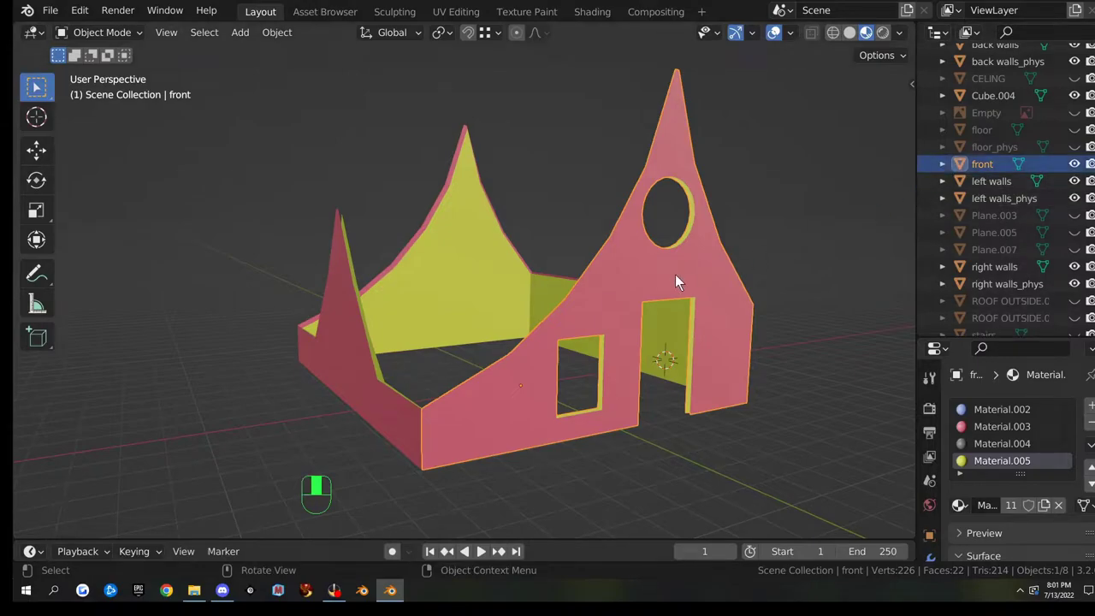
# - Duplicate the front object in place and name the copy "front _phys"
pyautogui.hotkey('shift', 'd')
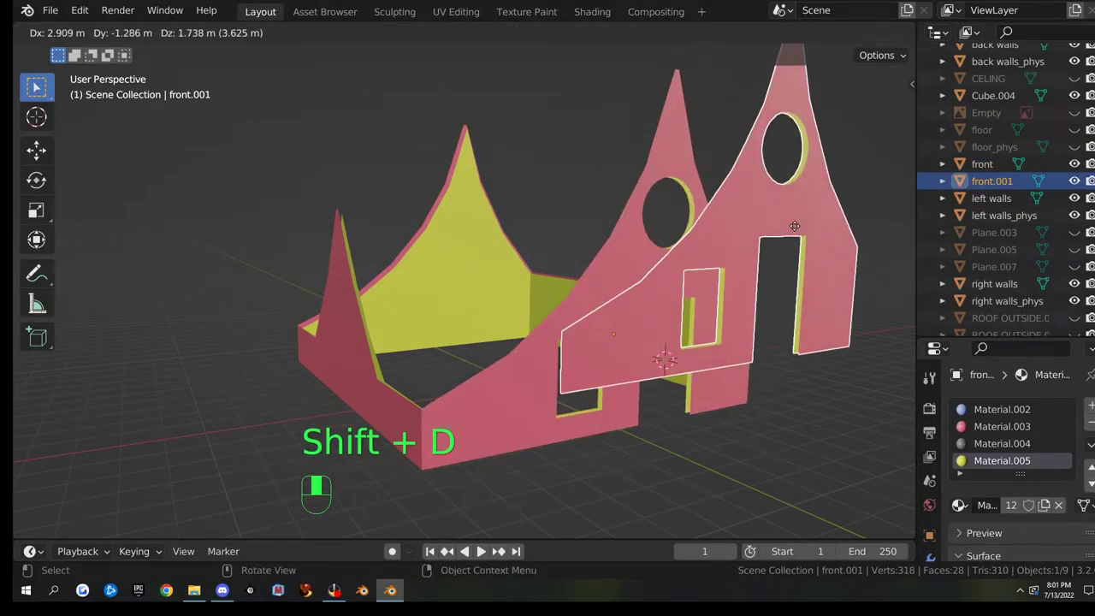
pyautogui.rightClick(794, 232)
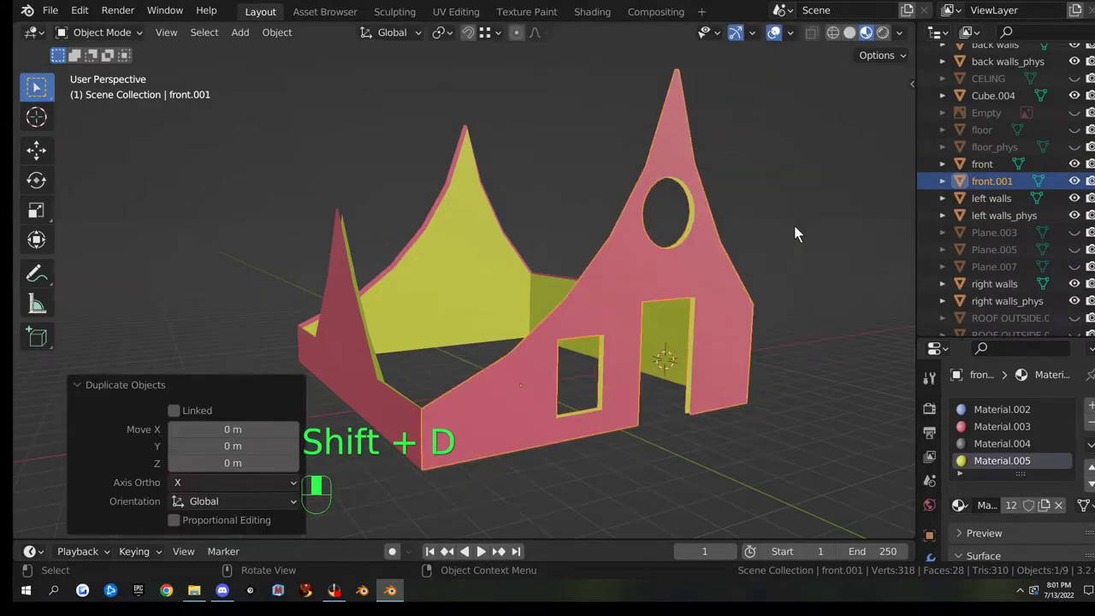
pyautogui.click(941, 181)
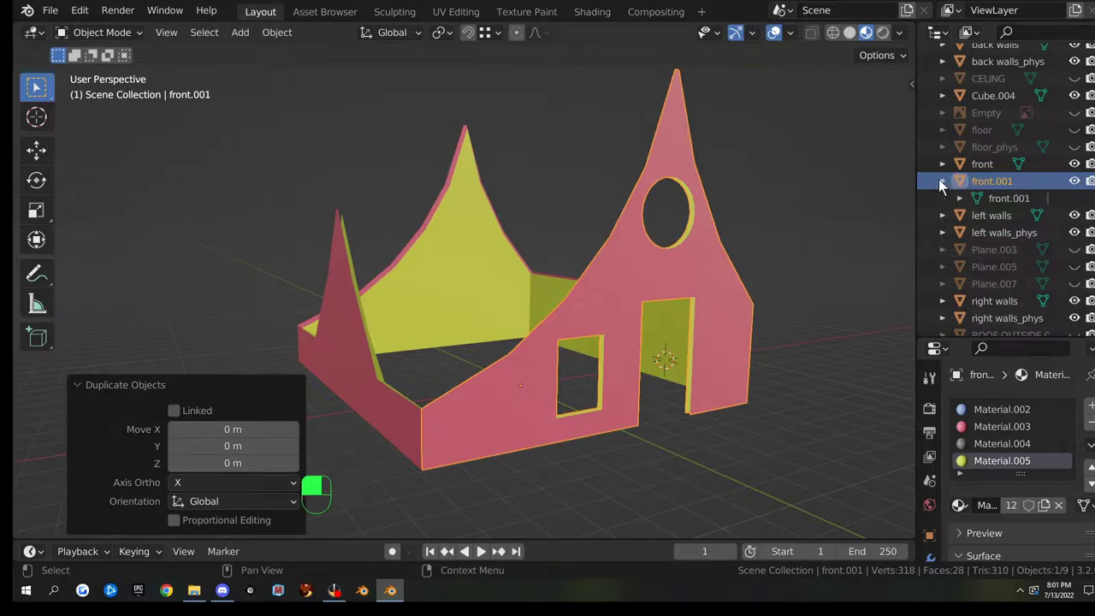
pyautogui.doubleClick(997, 182)
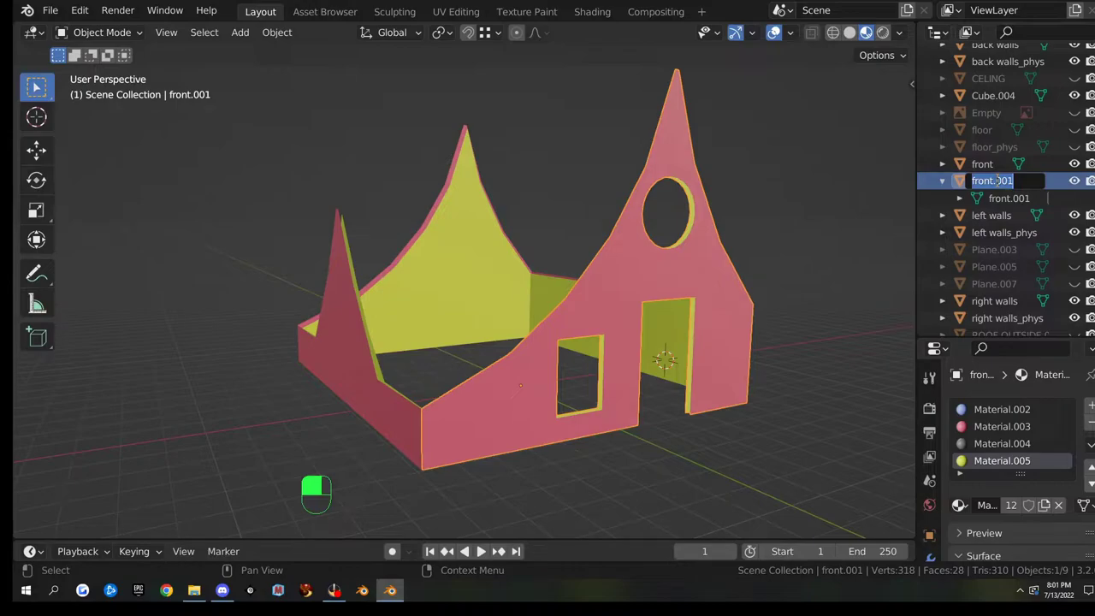
pyautogui.write('front_phys')
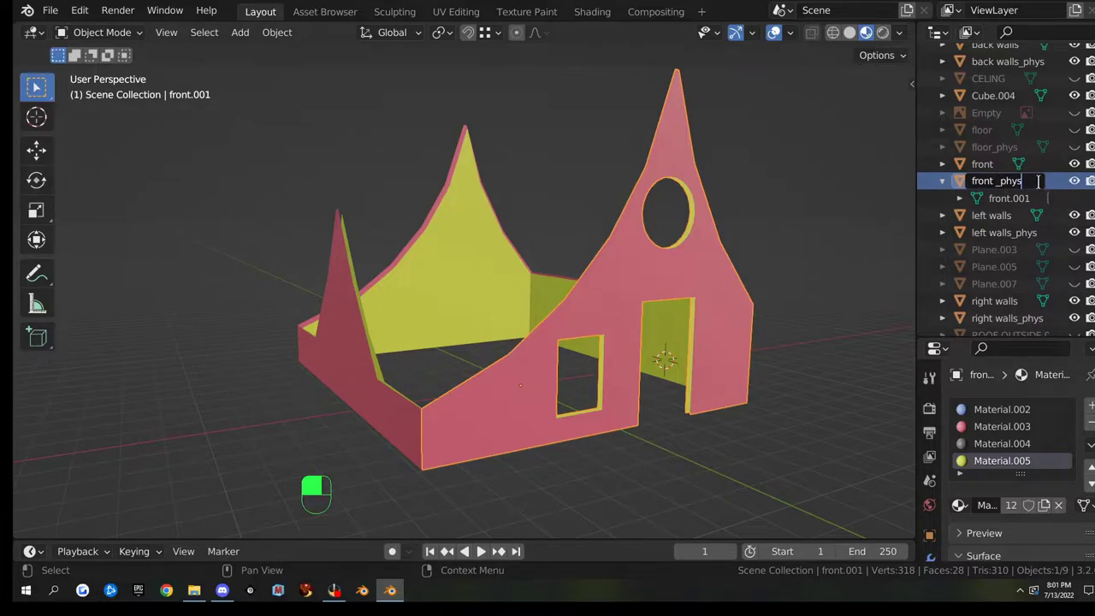
pyautogui.press('Return')
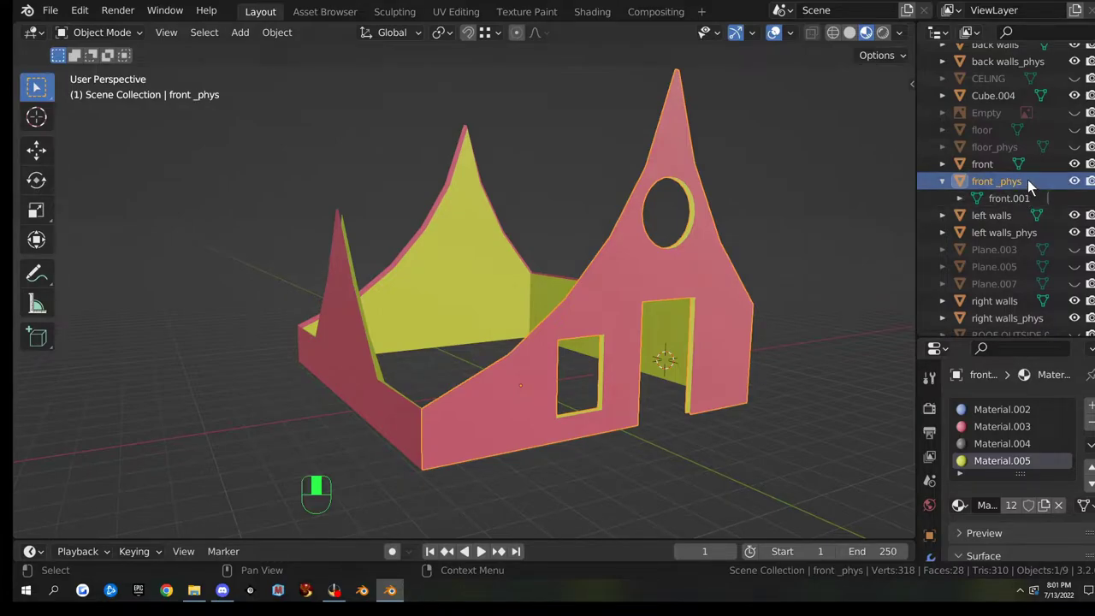
# - Copy the duplicate's object name onto its mesh data so it is also named "front _phys"
pyautogui.press('F2')
pyautogui.hotkey('ctrl', 'c')
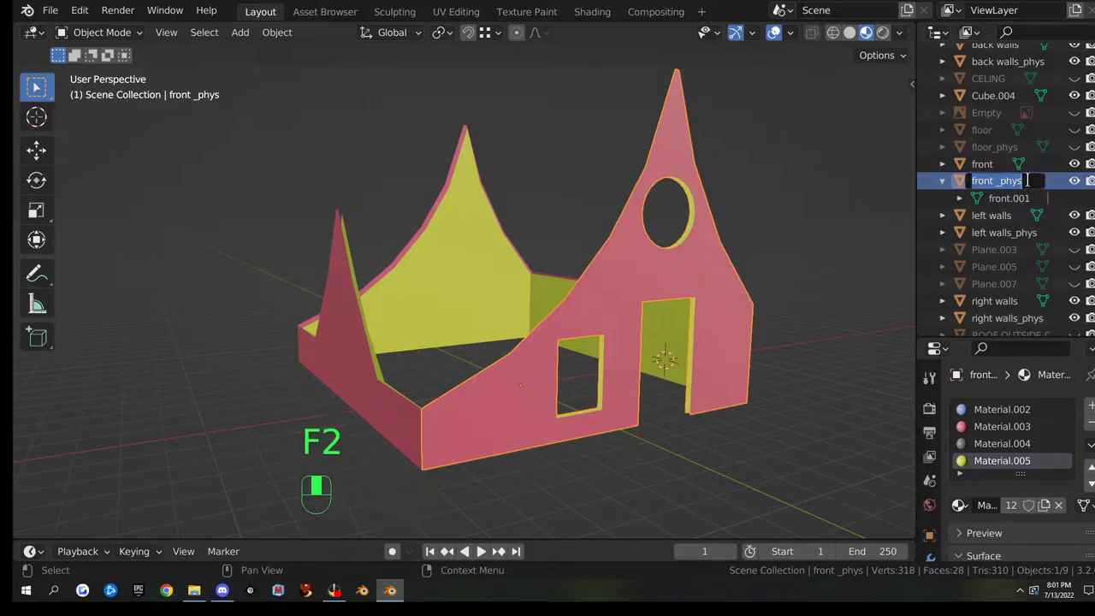
pyautogui.click(1012, 204)
pyautogui.doubleClick(1007, 201)
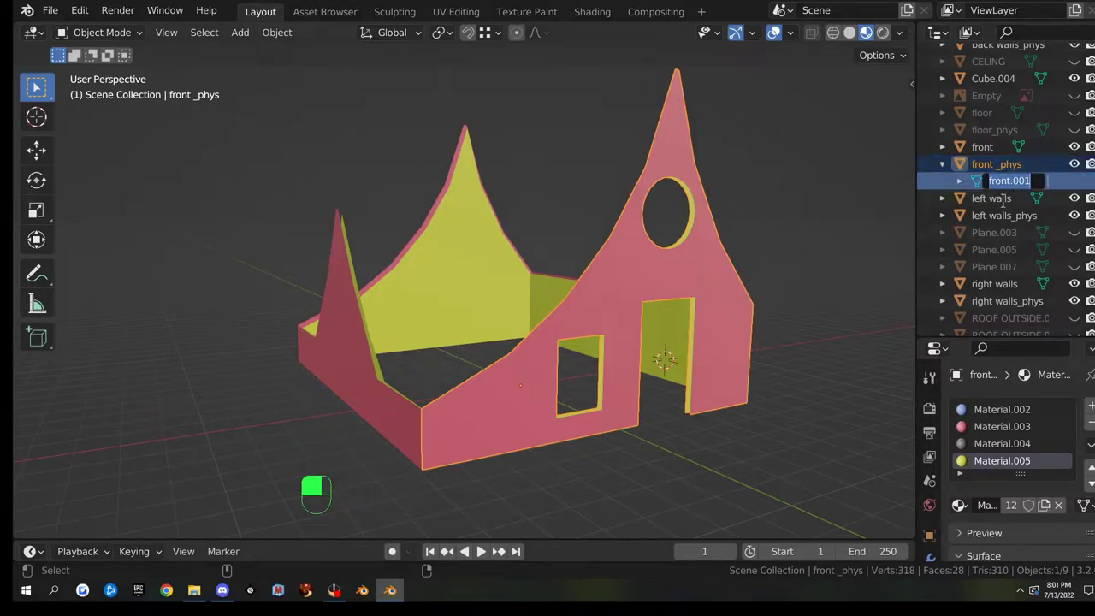
pyautogui.hotkey('ctrl', 'v')
pyautogui.press('Return')
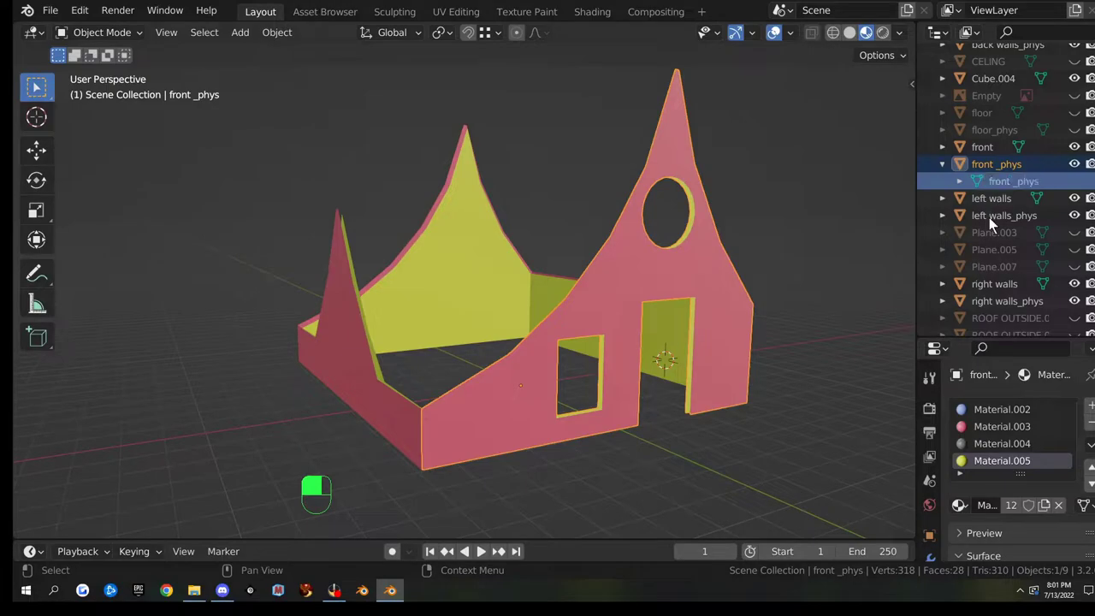
pyautogui.click(943, 164)
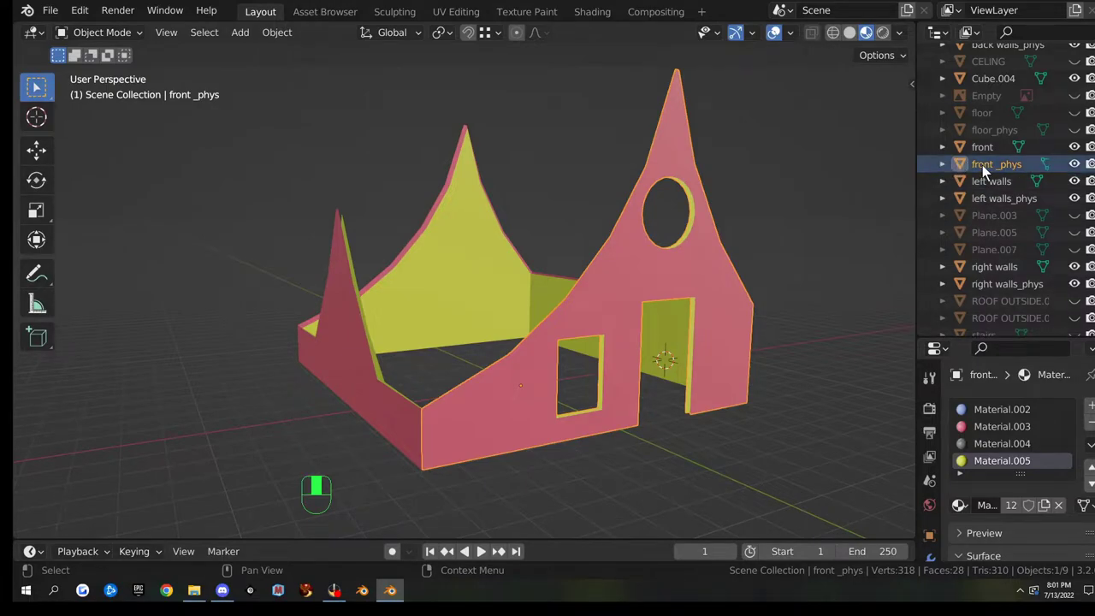
# - Switch to mesh editing on front _phys and merge the outer rim vertices of its round window at their center
pyautogui.click(982, 166)
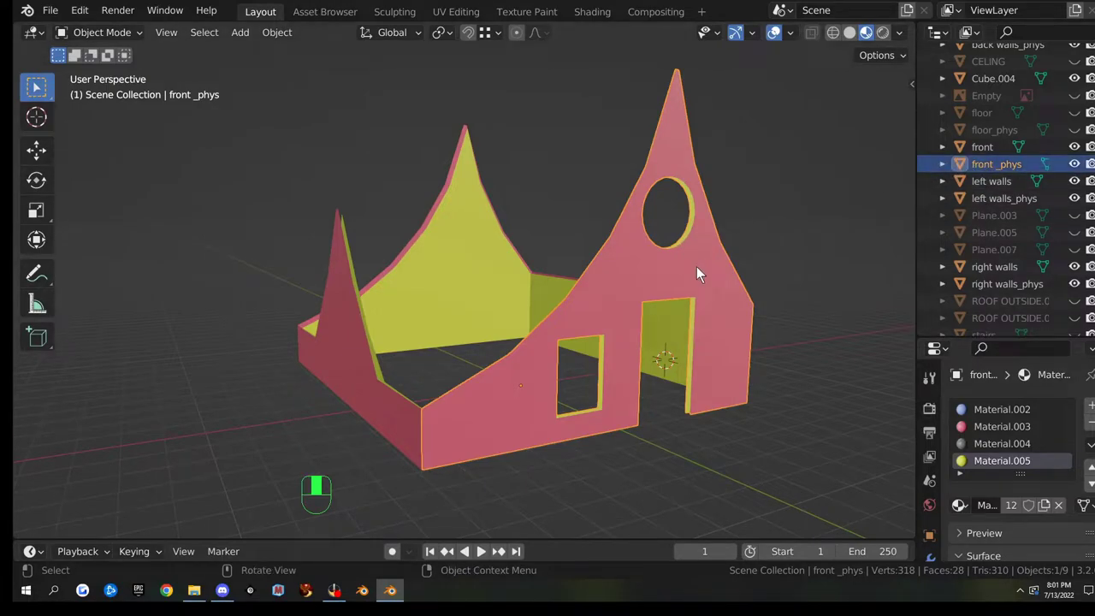
pyautogui.press('Tab')
pyautogui.scroll(5, 703, 267)
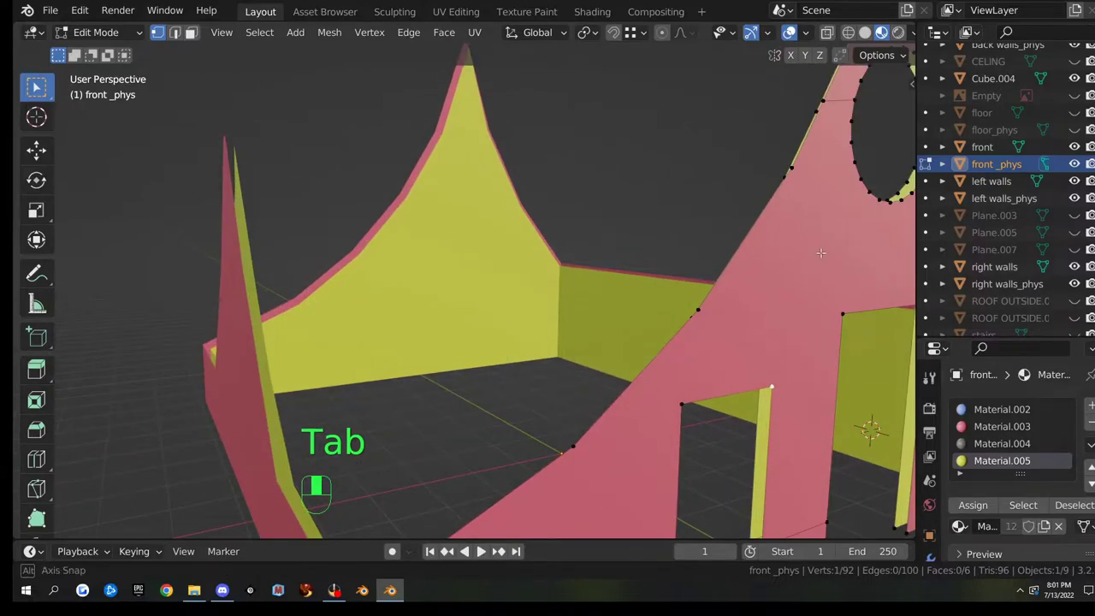
pyautogui.moveTo(819, 253); pyautogui.dragTo(752, 261, button='middle')
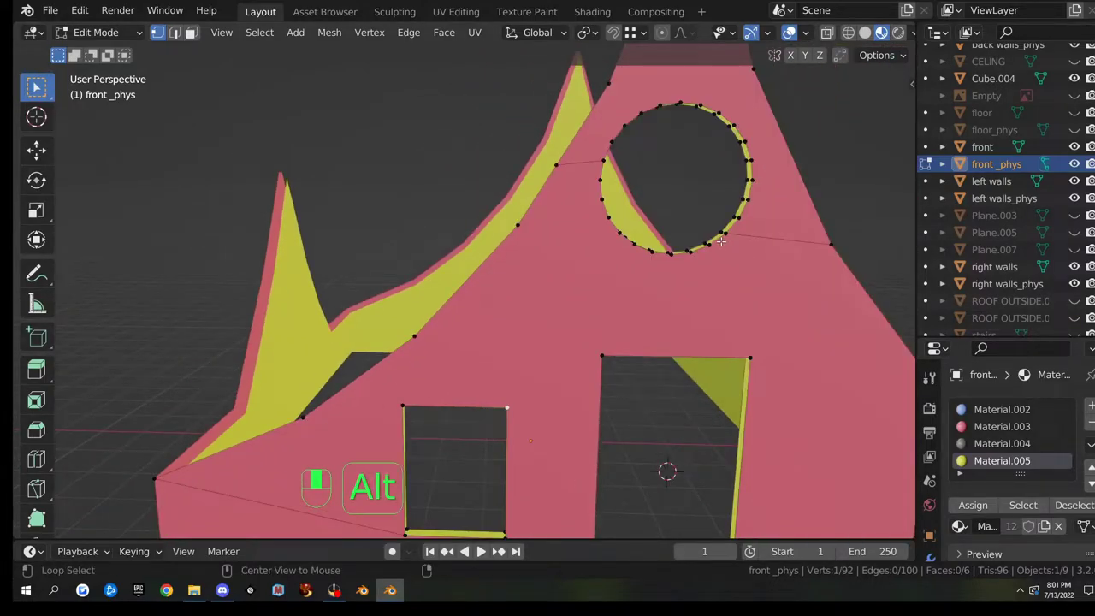
pyautogui.keyDown('alt'); pyautogui.keyDown('shift'); pyautogui.click(747, 202); pyautogui.keyUp('shift'); pyautogui.keyUp('alt')
pyautogui.keyDown('alt'); pyautogui.keyDown('shift'); pyautogui.click(668, 120); pyautogui.keyUp('shift'); pyautogui.keyUp('alt')
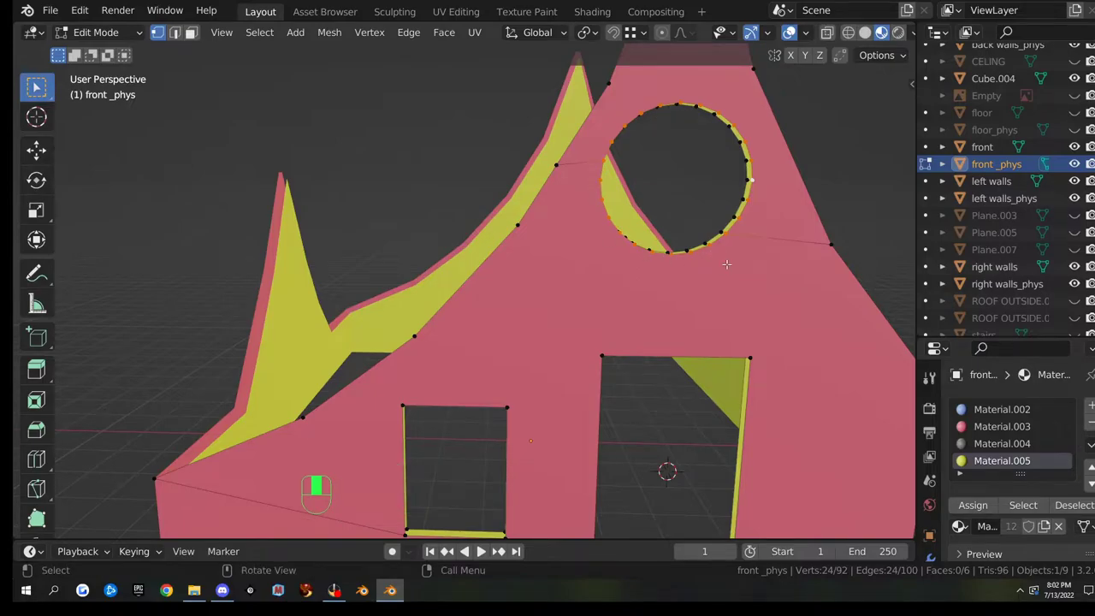
pyautogui.moveTo(712, 253)
pyautogui.mouseDown(button='middle')
pyautogui.moveTo(744, 261)
pyautogui.moveTo(713, 262)
pyautogui.mouseUp(button='middle')
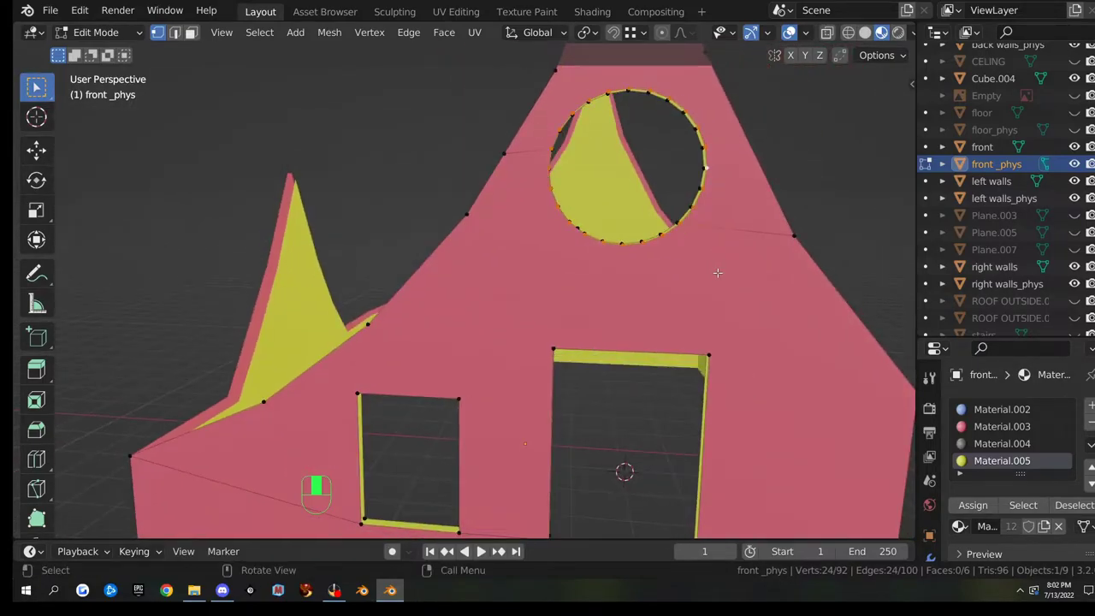
pyautogui.press('m')
pyautogui.click(719, 272)
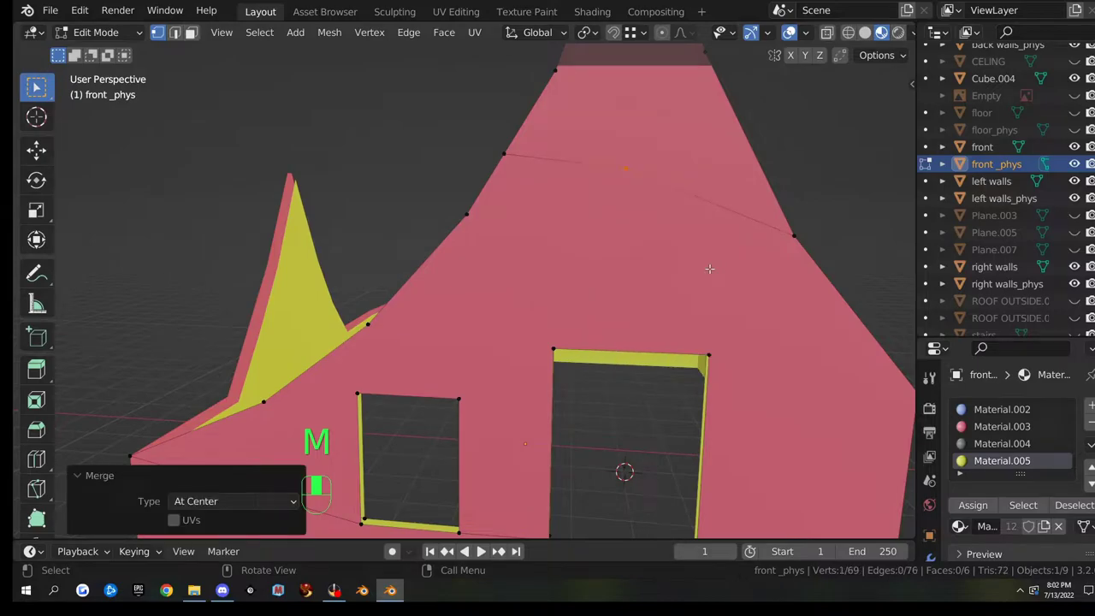
# - Merge the four outer corner vertices of the square window opening in front _phys at their center
pyautogui.scroll(-3, 614, 321)
pyautogui.moveTo(578, 322); pyautogui.dragTo(599, 319, button='middle')
pyautogui.keyDown('shift'); pyautogui.moveTo(599, 319); pyautogui.dragTo(662, 231, button='middle'); pyautogui.keyUp('shift')
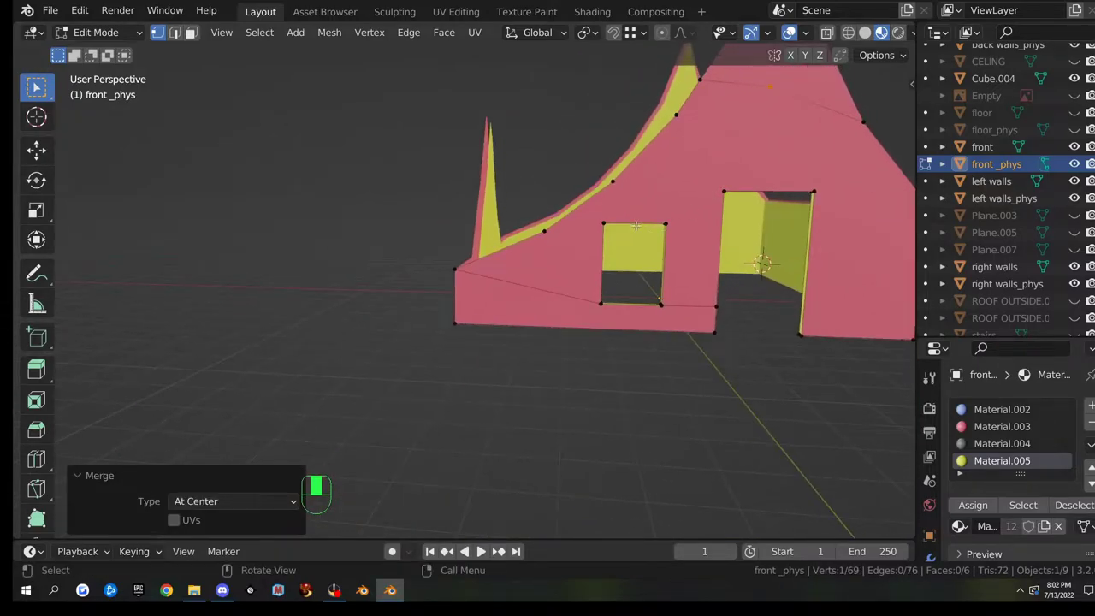
pyautogui.click(614, 214)
pyautogui.keyDown('shift'); pyautogui.click(670, 227); pyautogui.keyUp('shift')
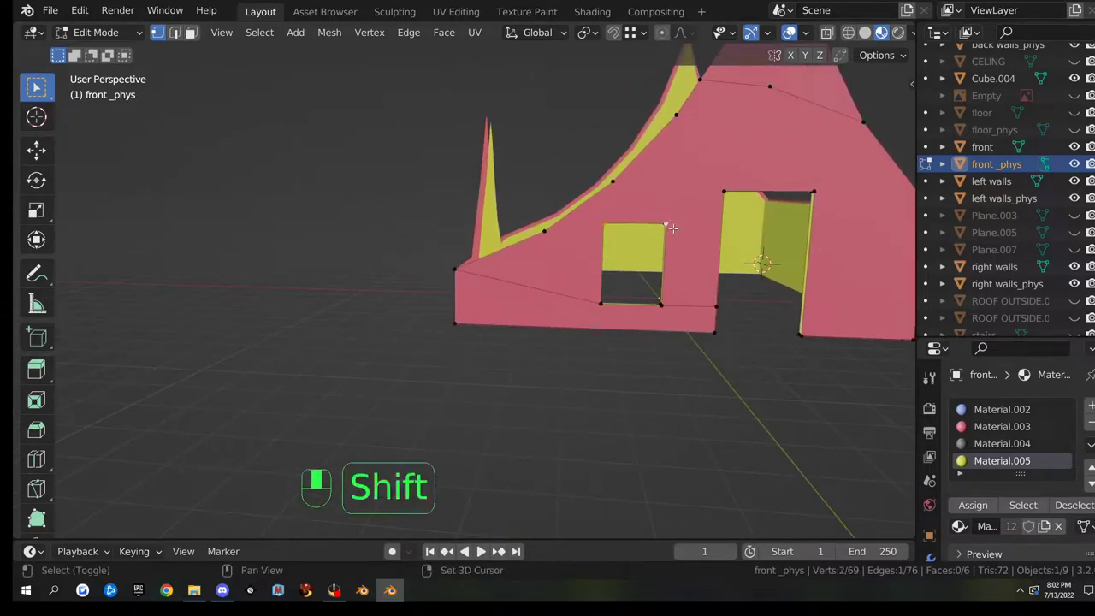
pyautogui.keyDown('shift'); pyautogui.click(602, 306); pyautogui.keyUp('shift')
pyautogui.press('m')
pyautogui.click(633, 321)
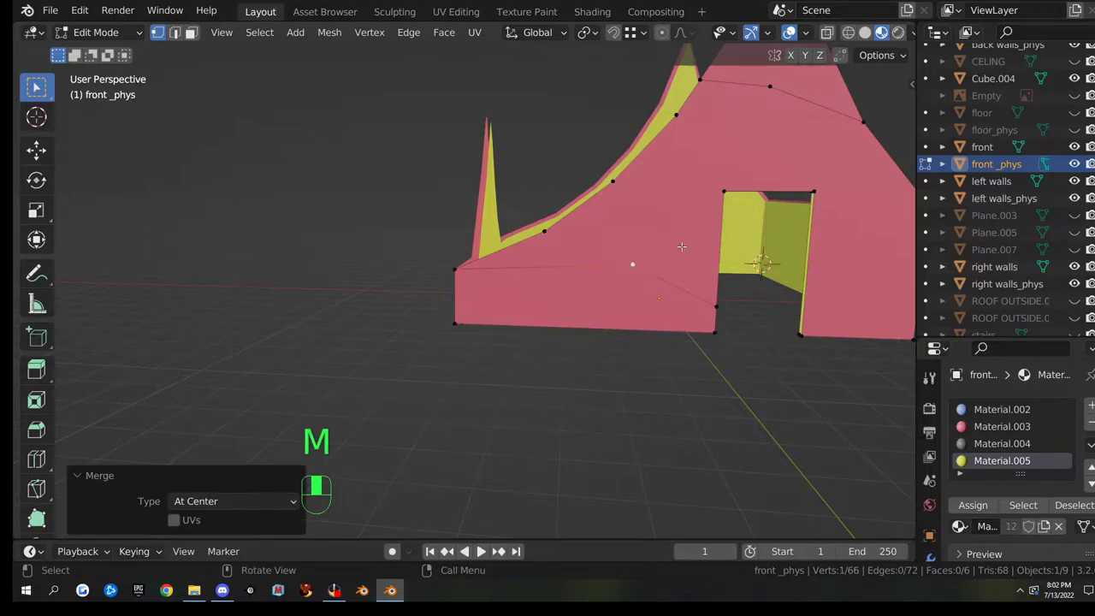
# - Merge the inner rim vertices of the round window in front _phys at their center
pyautogui.moveTo(632, 320); pyautogui.dragTo(526, 300, button='middle')
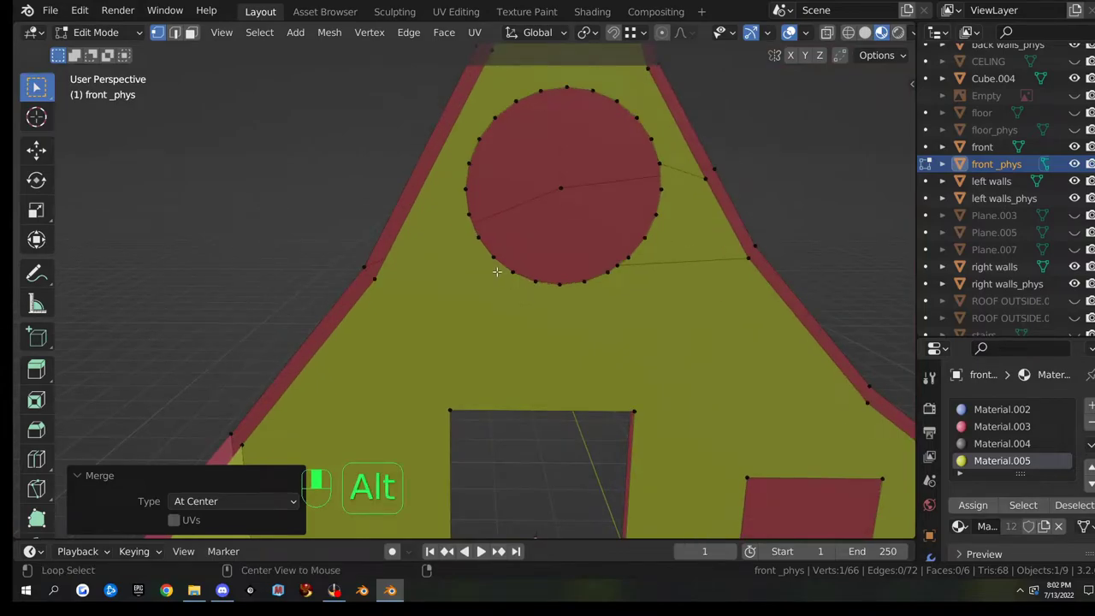
pyautogui.keyDown('alt'); pyautogui.click(499, 270); pyautogui.keyUp('alt')
pyautogui.keyDown('alt'); pyautogui.keyDown('shift'); pyautogui.click(639, 256); pyautogui.keyUp('shift'); pyautogui.keyUp('alt')
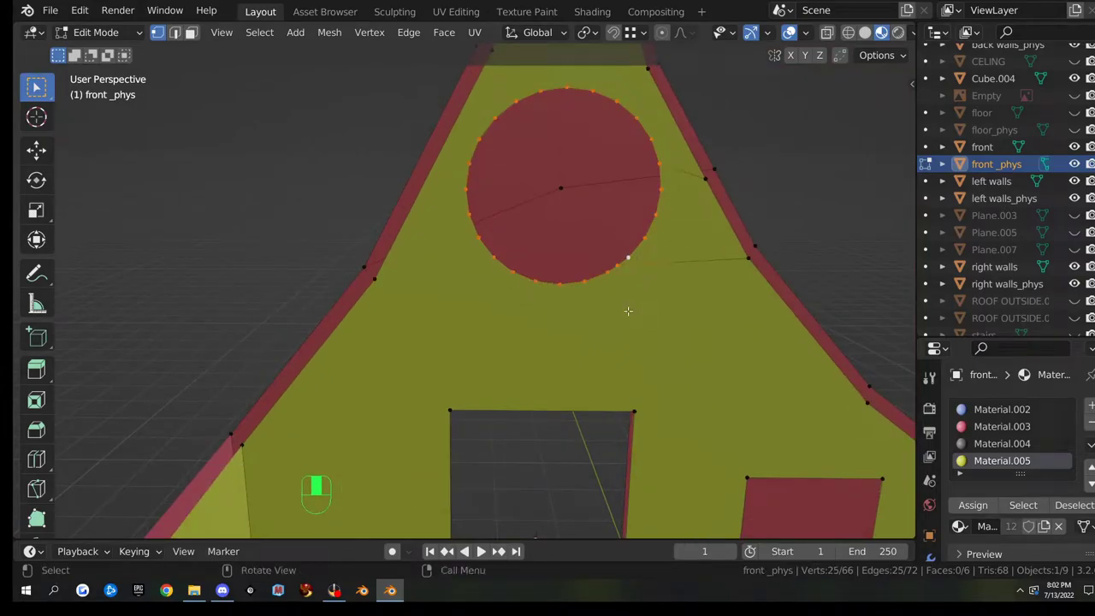
pyautogui.press('m')
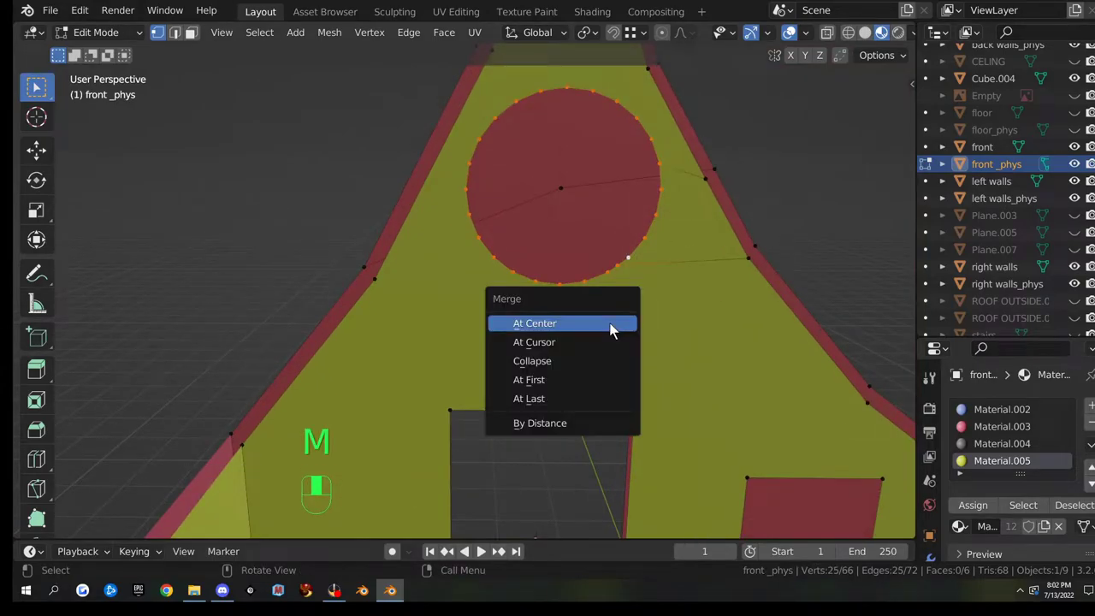
pyautogui.click(610, 330)
# - Merge the four inner corner vertices of the square window opening in front _phys at their center
pyautogui.keyDown('shift'); pyautogui.moveTo(610, 317); pyautogui.dragTo(559, 310, button='middle'); pyautogui.keyUp('shift')
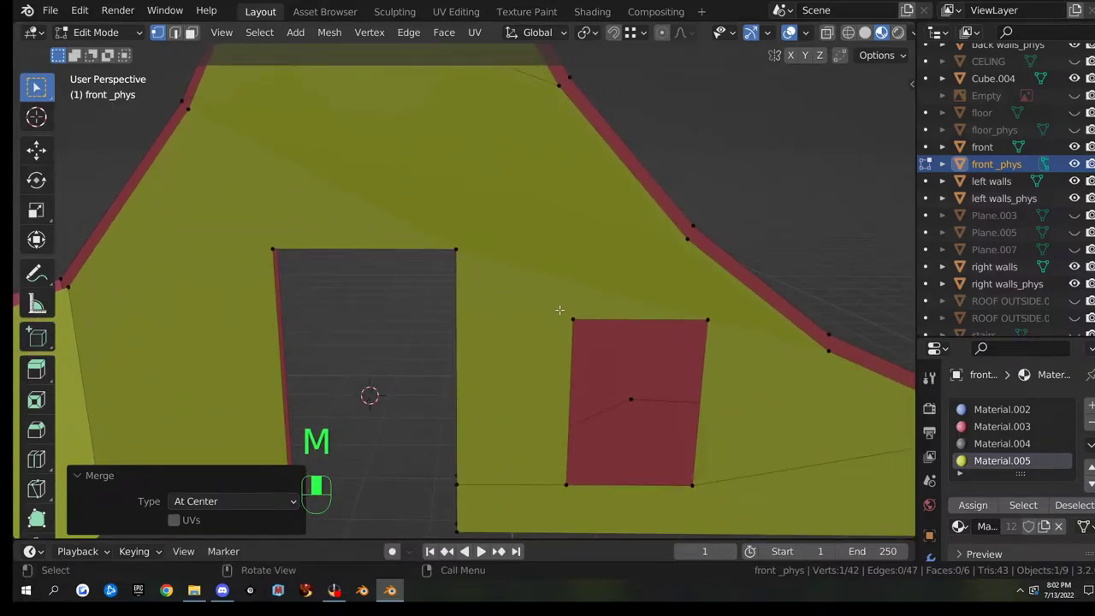
pyautogui.keyDown('shift'); pyautogui.click(572, 319); pyautogui.keyUp('shift')
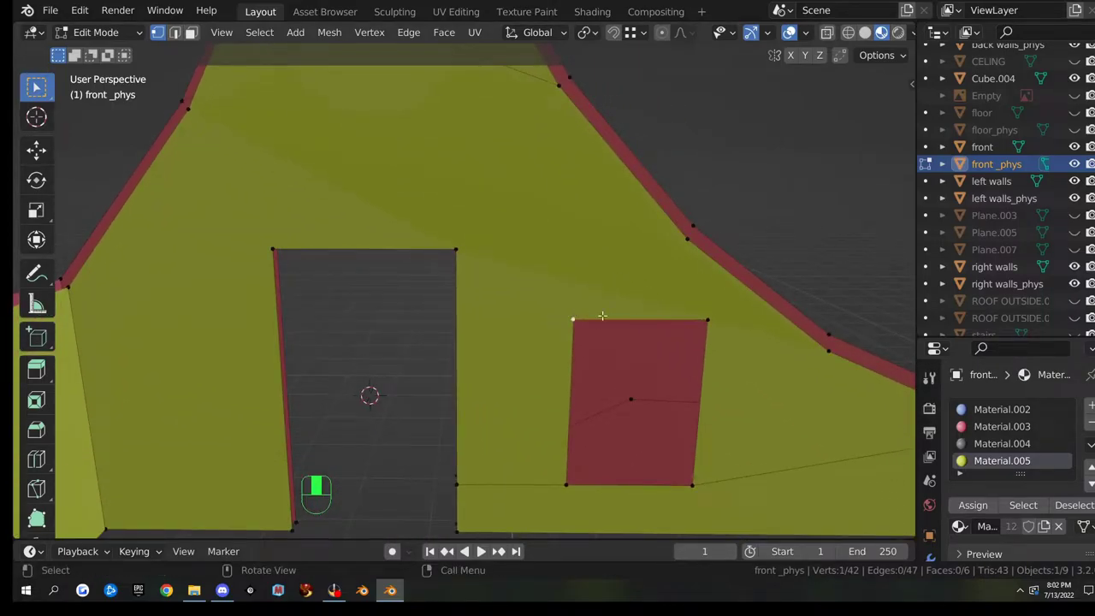
pyautogui.keyDown('shift'); pyautogui.click(716, 320); pyautogui.keyUp('shift')
pyautogui.keyDown('shift'); pyautogui.click(719, 323); pyautogui.keyUp('shift')
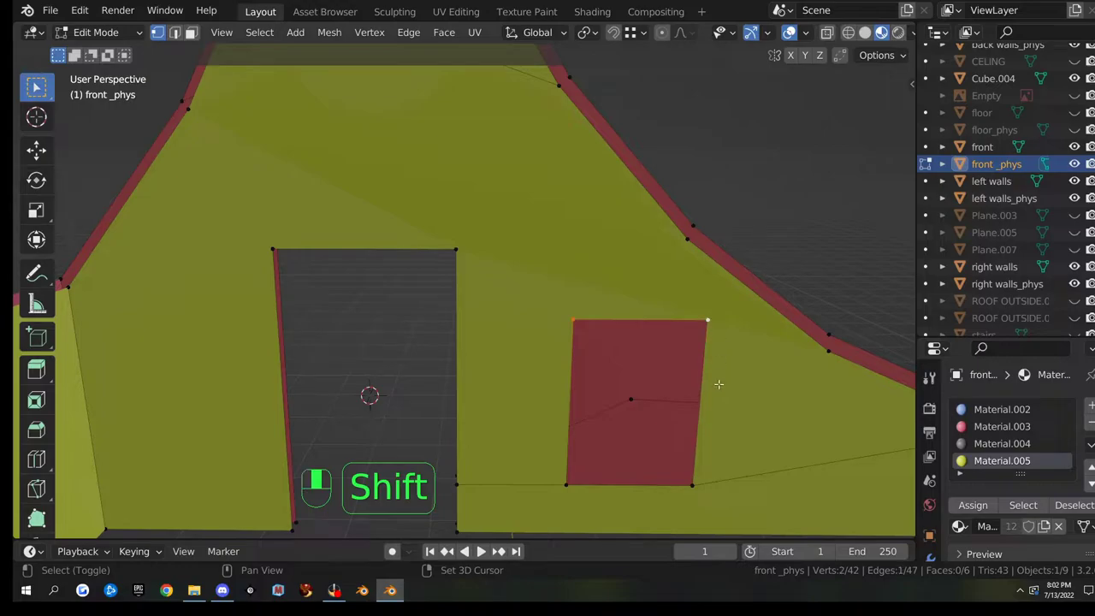
pyautogui.keyDown('shift'); pyautogui.click(698, 492); pyautogui.keyUp('shift')
pyautogui.keyDown('shift'); pyautogui.click(567, 487); pyautogui.keyUp('shift')
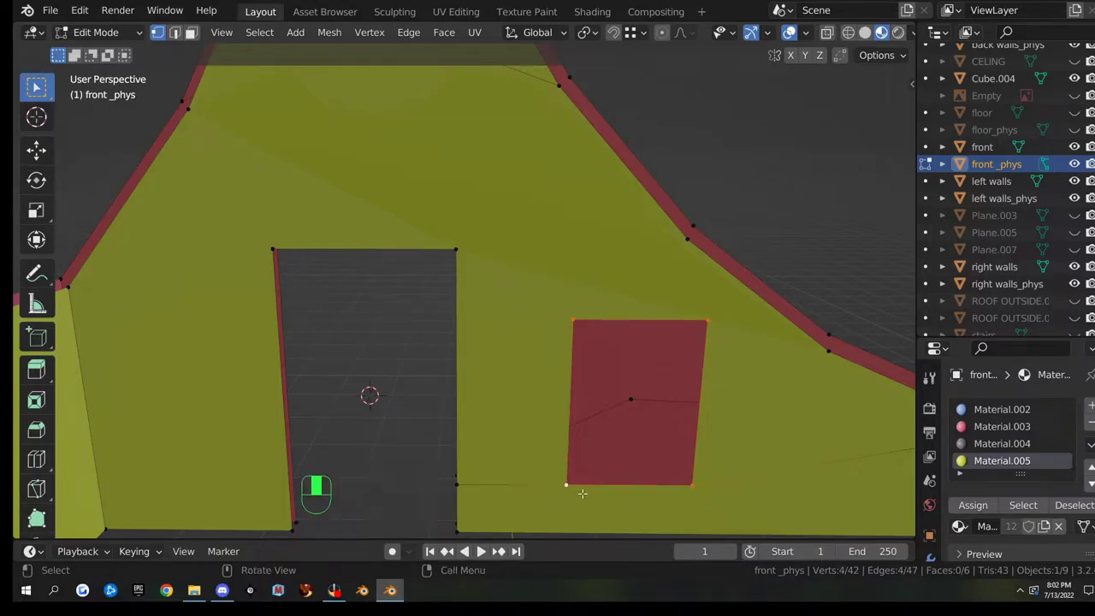
pyautogui.press('m')
pyautogui.click(587, 459)
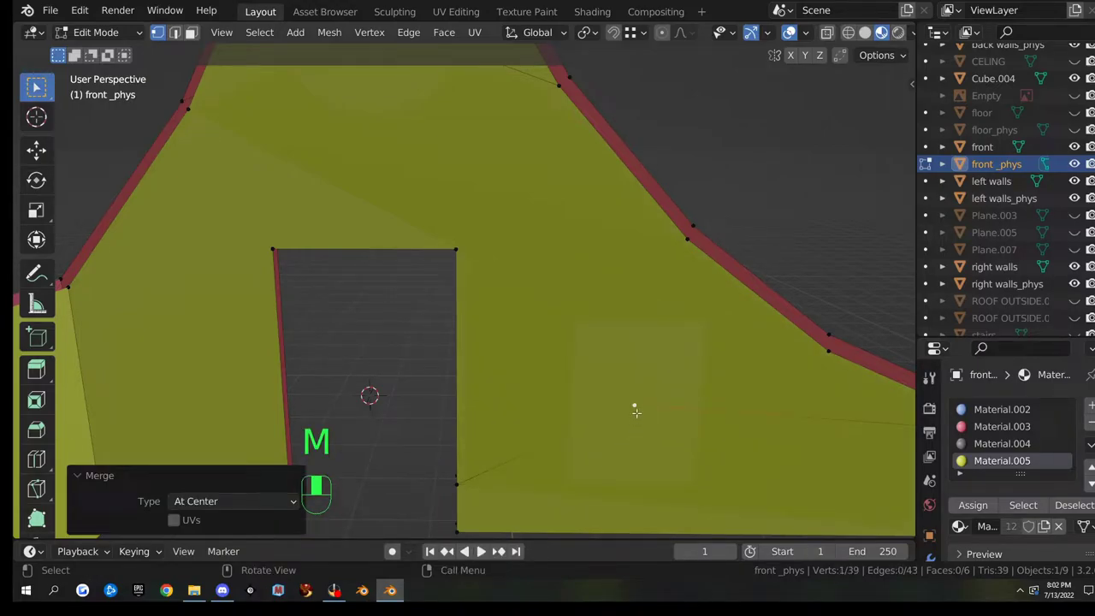
# - Apply Limited Dissolve to all geometry of front _phys and return to Object Mode
pyautogui.press('a')
pyautogui.press('x')
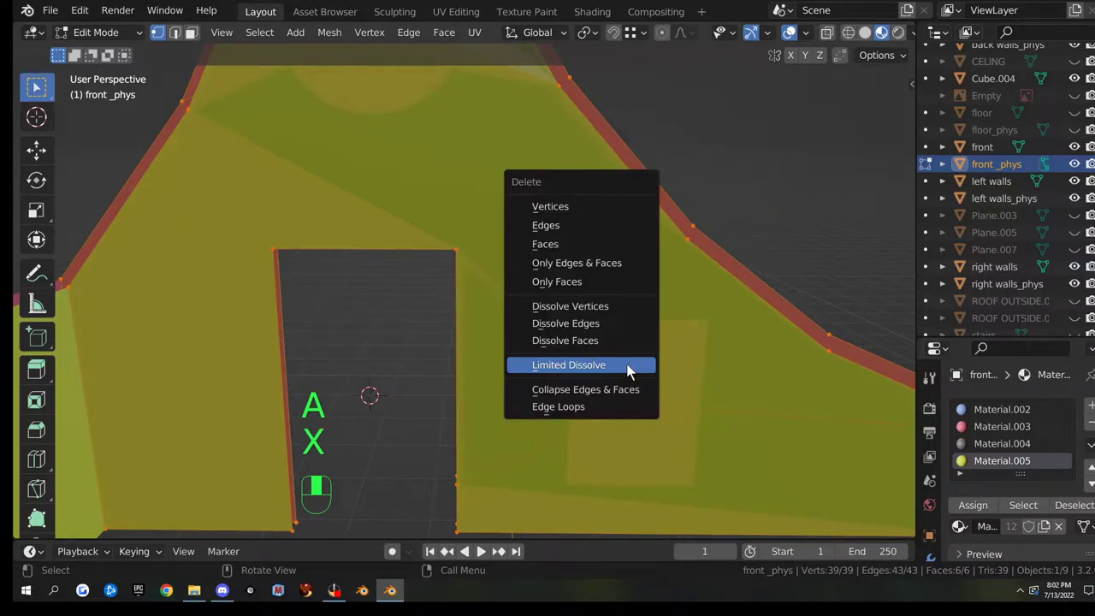
pyautogui.click(626, 363)
pyautogui.moveTo(625, 363); pyautogui.dragTo(402, 310, button='middle')
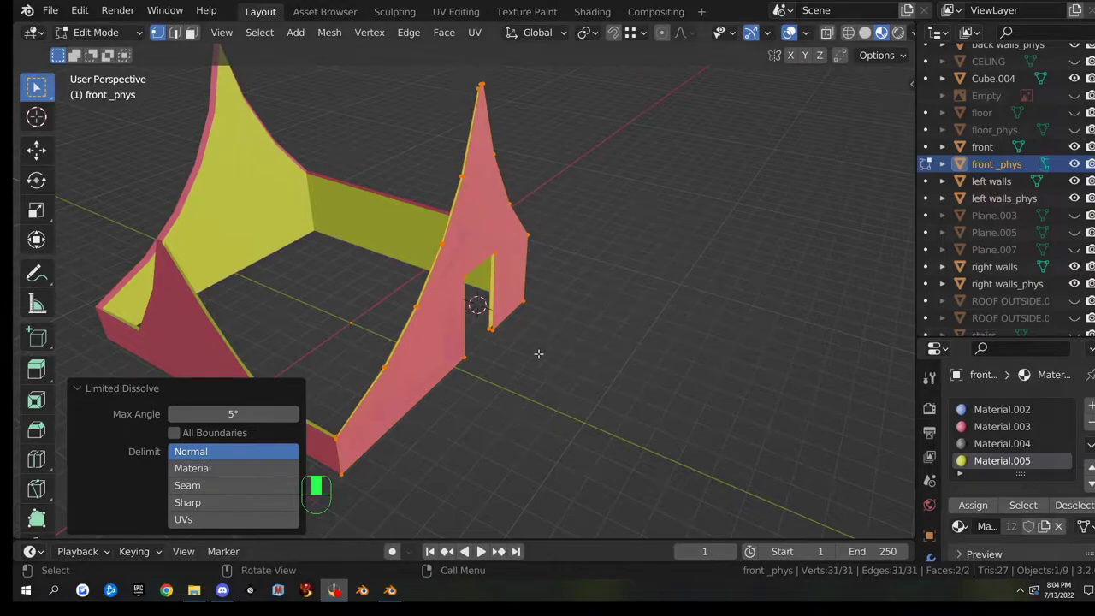
pyautogui.moveTo(402, 330); pyautogui.dragTo(517, 364, button='middle')
pyautogui.scroll(3, 523, 322)
pyautogui.scroll(-4, 523, 323)
pyautogui.click(426, 363)
pyautogui.press('Tab')
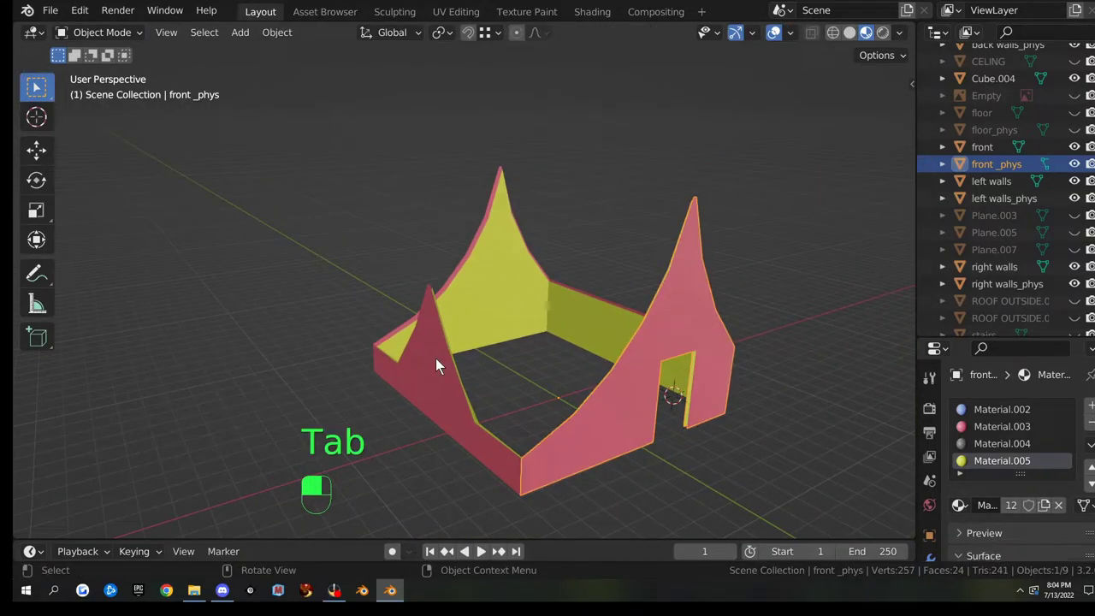
# - Select the wall collision objects in turn and examine their simplified shapes, especially the doorway in front _phys
pyautogui.click(435, 357)
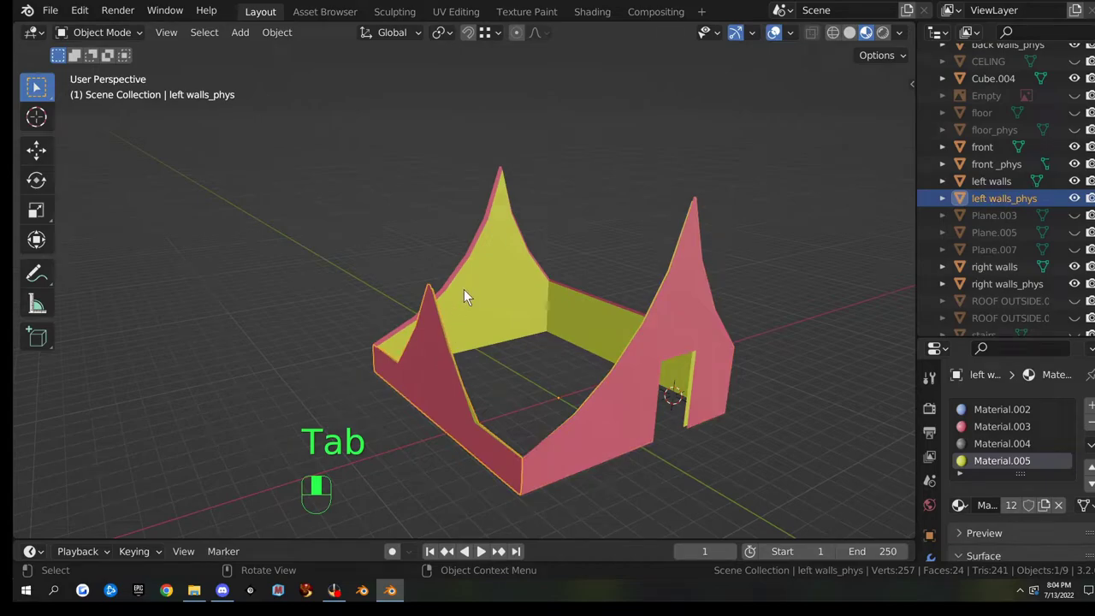
pyautogui.click(463, 295)
pyautogui.click(585, 314)
pyautogui.click(458, 319)
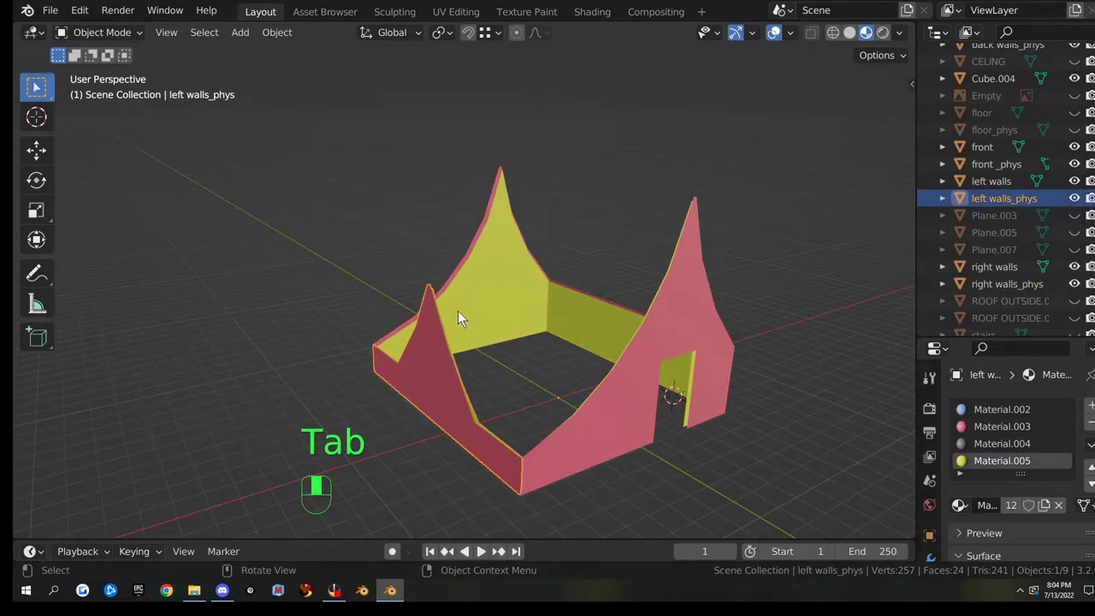
pyautogui.click(579, 334)
pyautogui.click(439, 363)
pyautogui.click(620, 435)
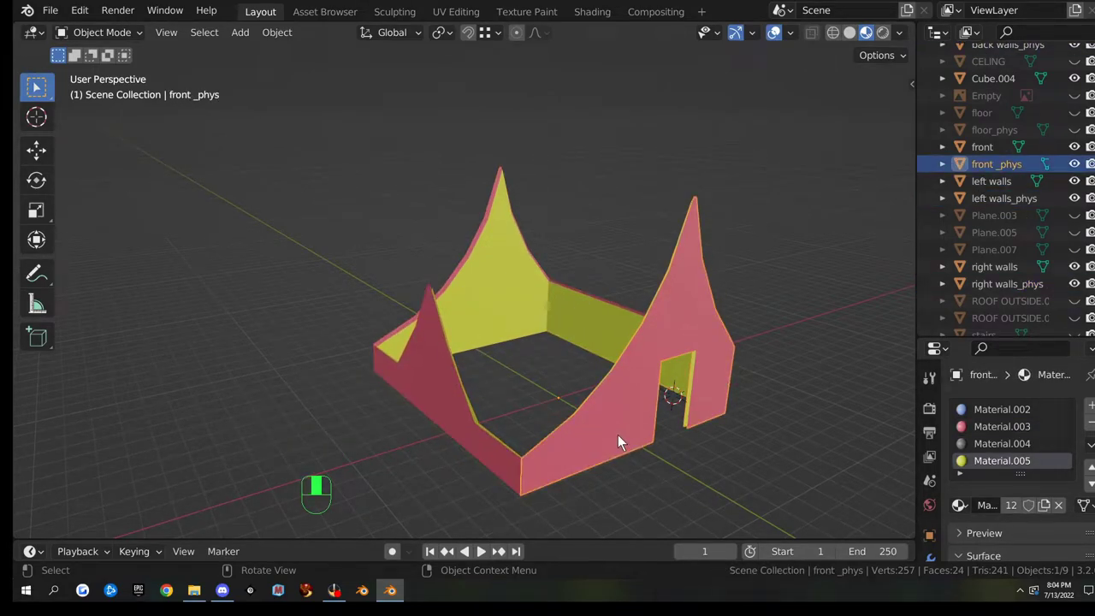
pyautogui.scroll(1, 631, 453)
pyautogui.keyDown('shift'); pyautogui.moveTo(682, 465); pyautogui.dragTo(530, 388, button='middle'); pyautogui.keyUp('shift')
pyautogui.scroll(2, 530, 392)
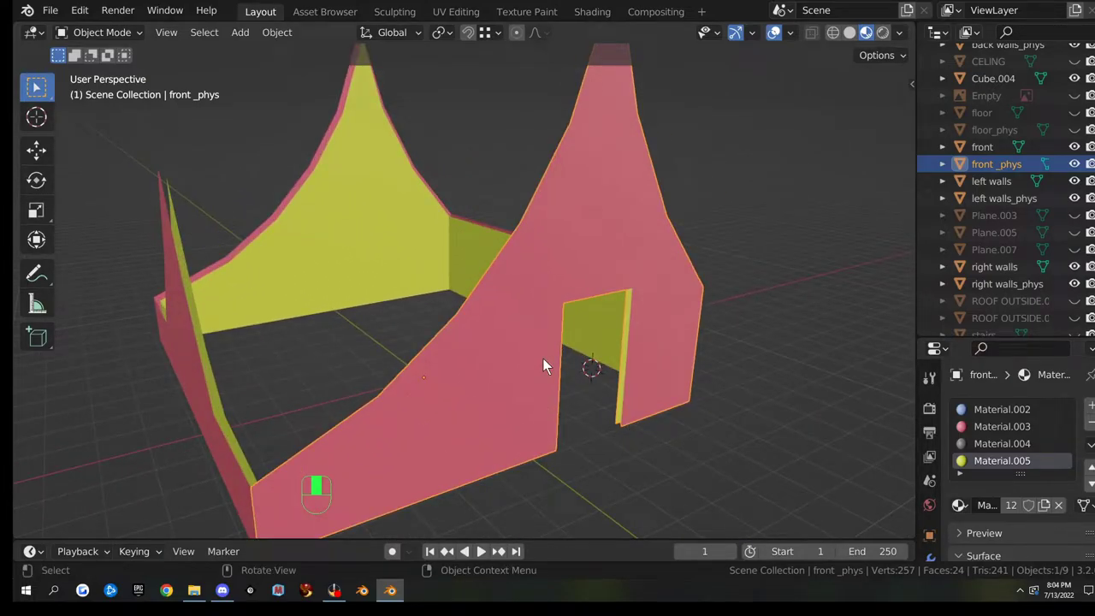
pyautogui.moveTo(303, 336); pyautogui.dragTo(324, 345, button='middle')
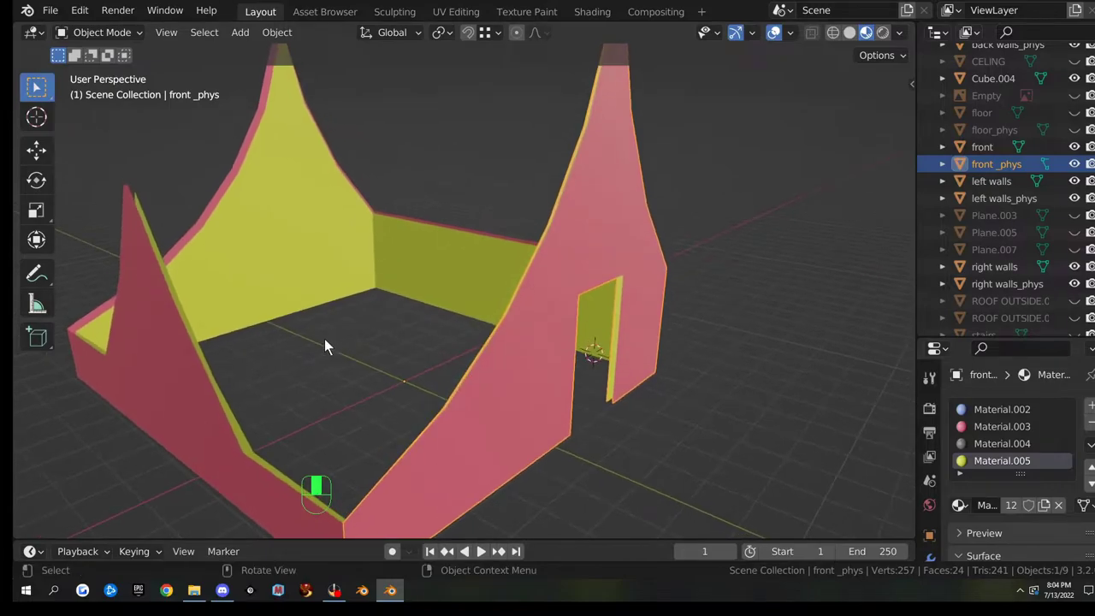
# - Enable the Box bounds display in the viewport for left walls_phys
pyautogui.click(165, 351)
pyautogui.moveTo(165, 352); pyautogui.dragTo(484, 287, button='middle')
pyautogui.scroll(-4, 925, 436)
pyautogui.scroll(3, 925, 438)
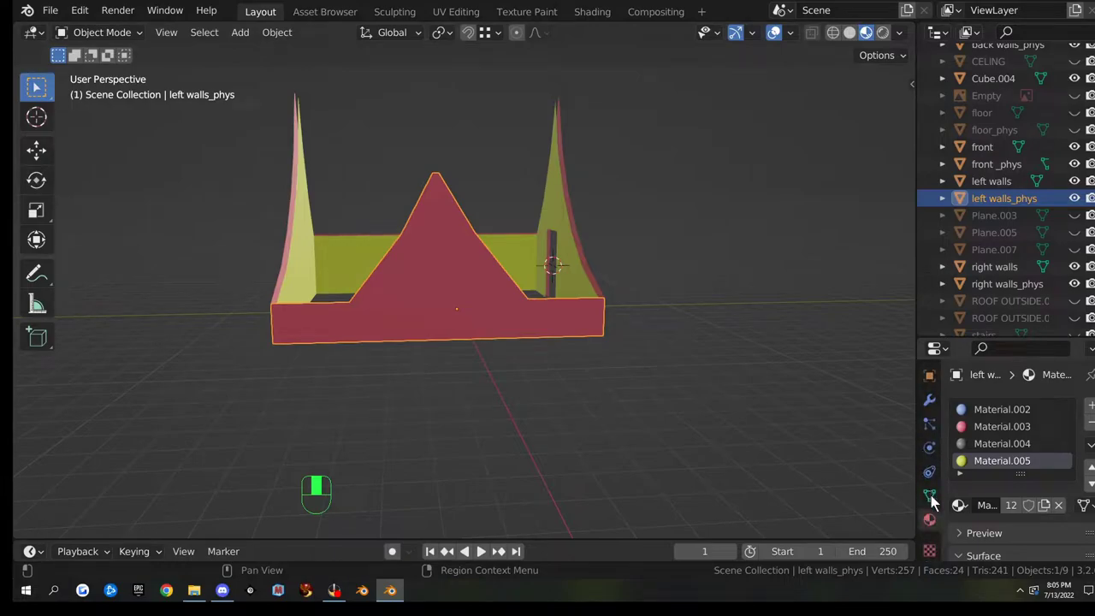
pyautogui.click(930, 438)
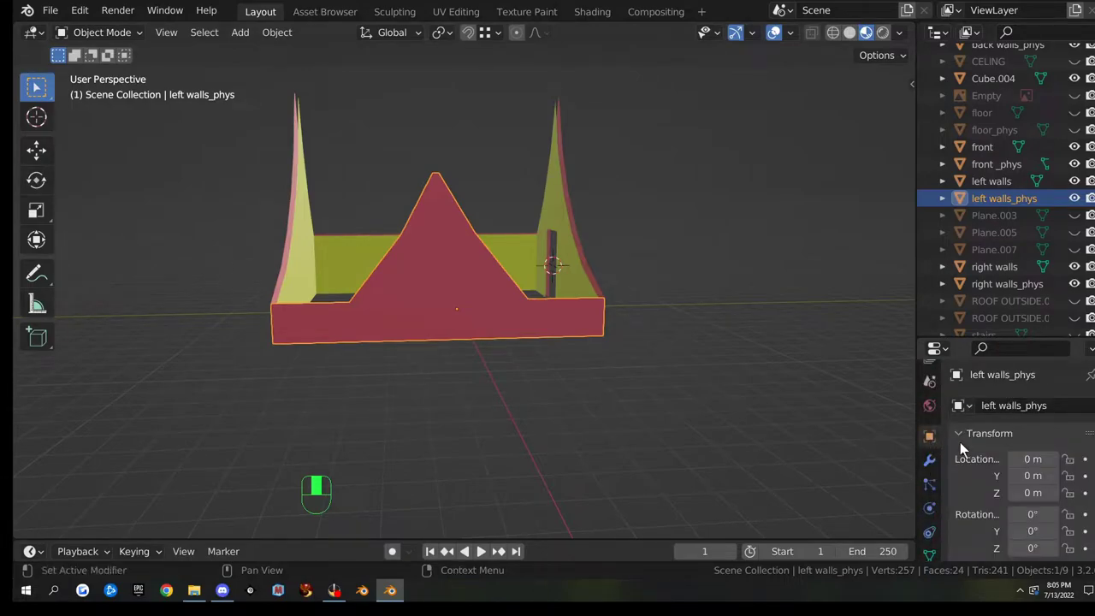
pyautogui.scroll(-6, 971, 453)
pyautogui.scroll(-5, 984, 466)
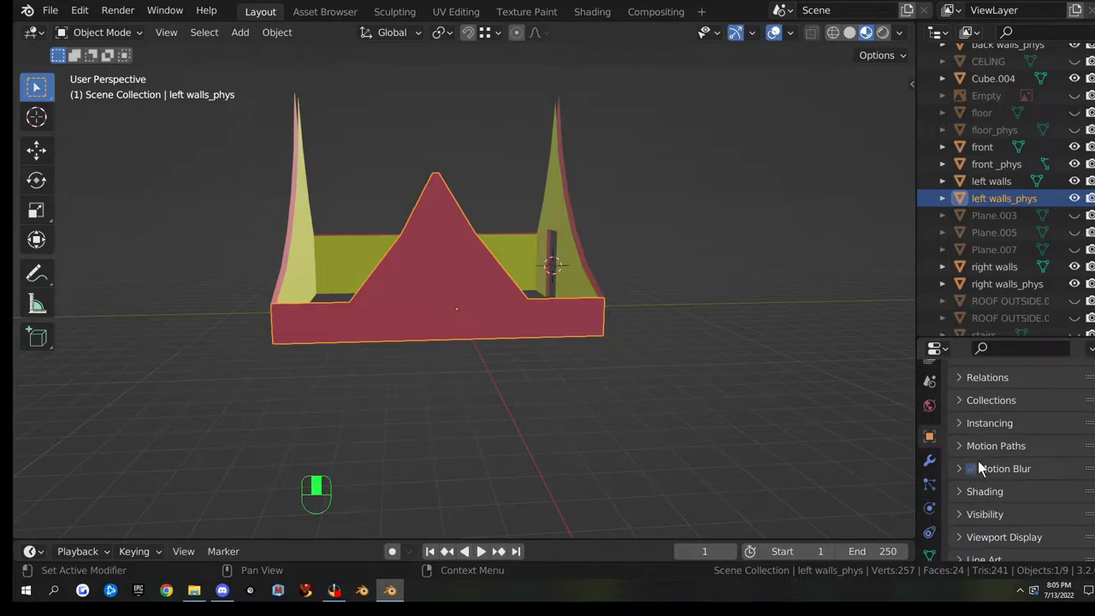
pyautogui.click(959, 504)
pyautogui.scroll(-5, 994, 490)
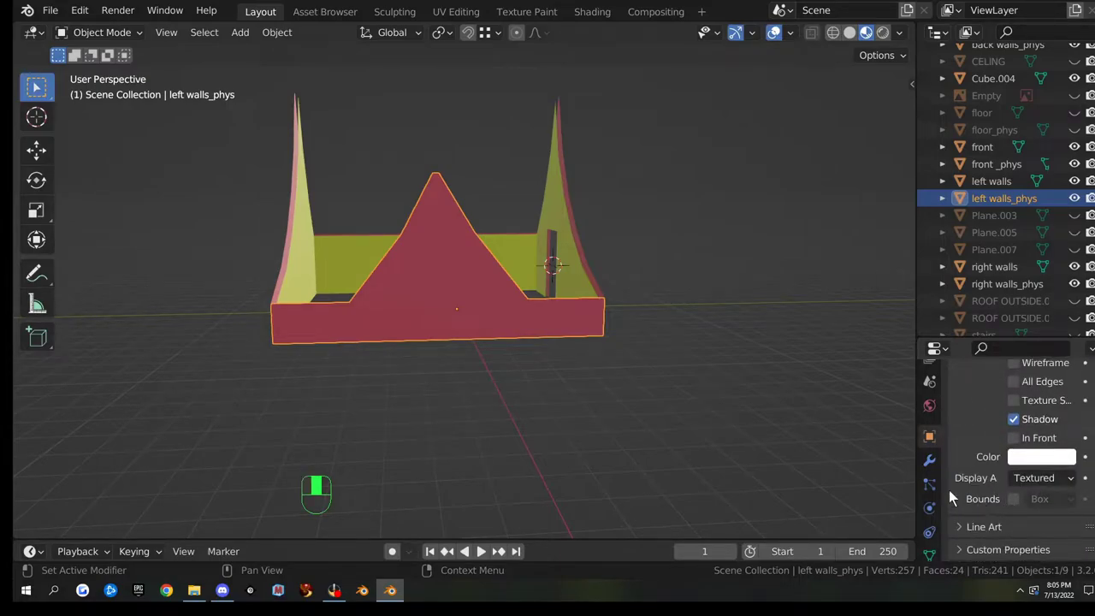
pyautogui.click(1013, 499)
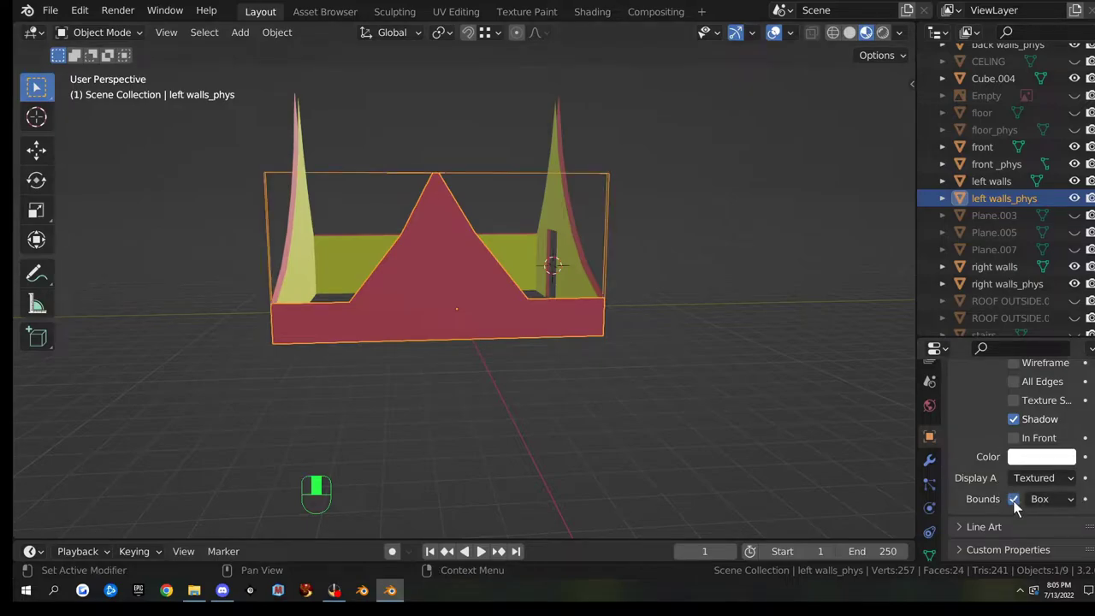
# - Compare the bounding box around left walls_phys with the wall's actual shape and with the front _phys doorway
pyautogui.moveTo(633, 353); pyautogui.dragTo(381, 377, button='middle')
pyautogui.scroll(3, 381, 377)
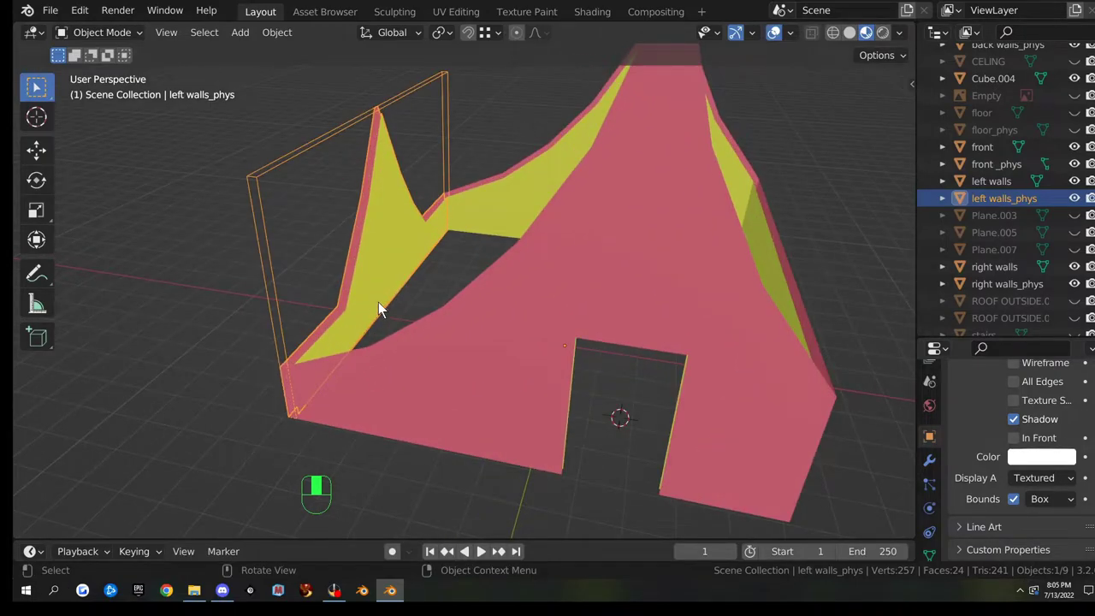
pyautogui.moveTo(378, 303); pyautogui.dragTo(292, 160, button='middle')
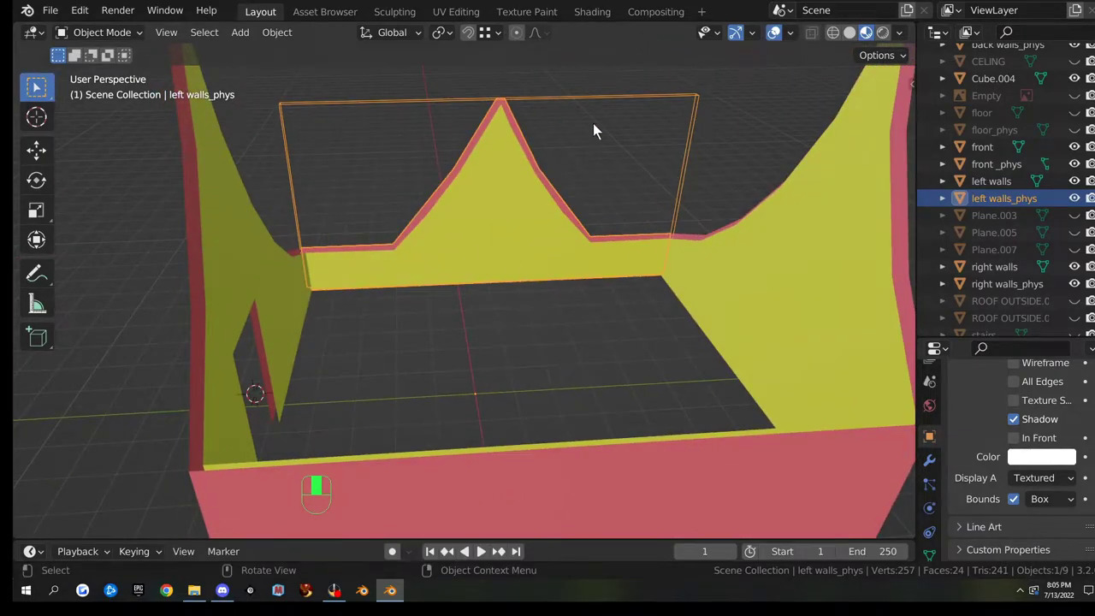
pyautogui.moveTo(593, 130); pyautogui.dragTo(530, 336, button='middle')
pyautogui.click(590, 261)
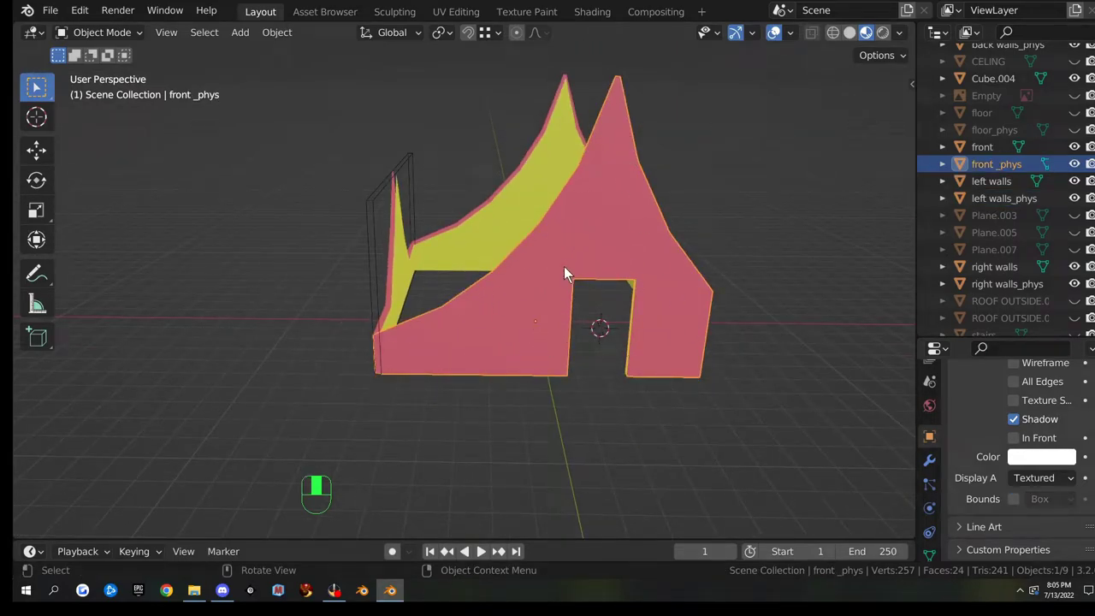
pyautogui.moveTo(556, 280); pyautogui.dragTo(546, 326, button='middle')
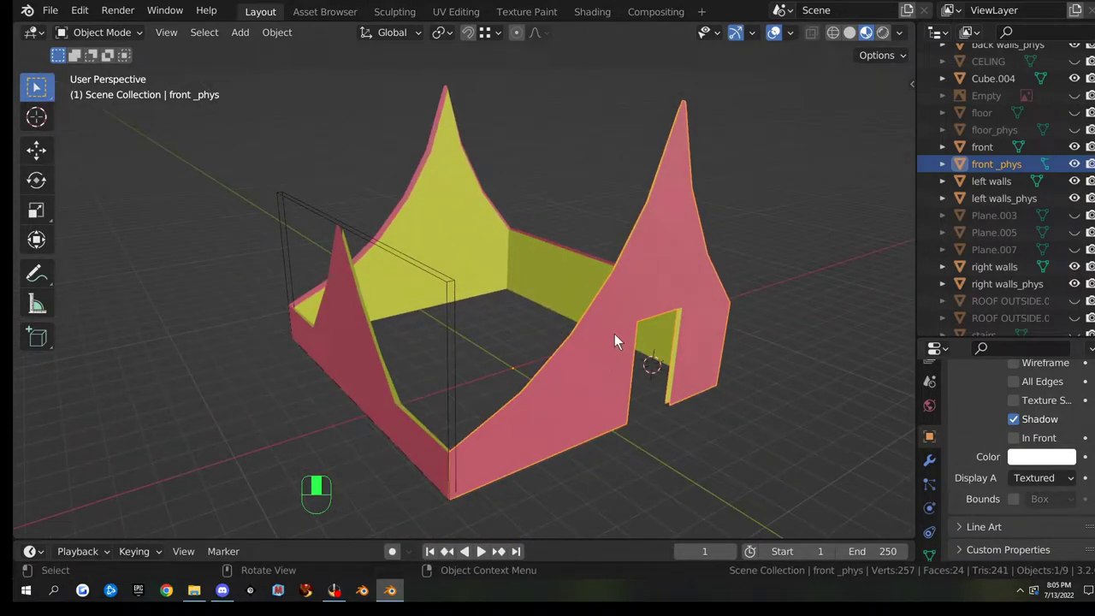
pyautogui.moveTo(604, 367); pyautogui.dragTo(709, 314, button='middle')
pyautogui.moveTo(609, 325)
pyautogui.mouseDown(button='middle')
pyautogui.moveTo(692, 357)
pyautogui.moveTo(763, 343)
pyautogui.moveTo(585, 339)
pyautogui.moveTo(592, 290)
pyautogui.moveTo(600, 357)
pyautogui.moveTo(685, 374)
pyautogui.moveTo(613, 326)
pyautogui.mouseUp(button='middle')
pyautogui.moveTo(764, 407); pyautogui.dragTo(665, 403, button='middle')
# - Turn off the bounds display for left walls_phys
pyautogui.click(359, 355)
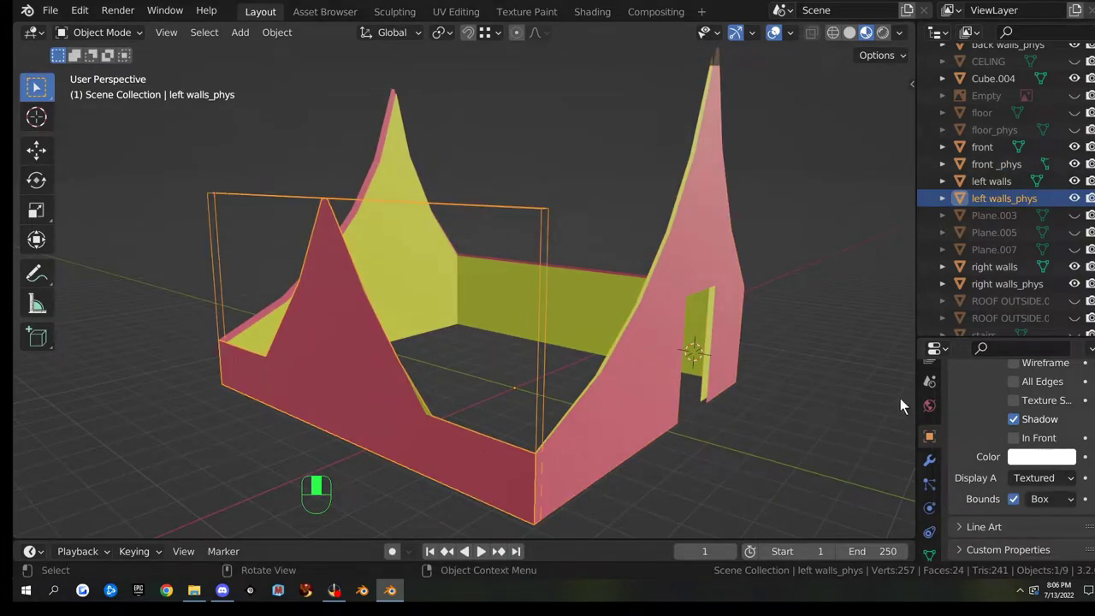
pyautogui.click(1013, 499)
pyautogui.moveTo(855, 427); pyautogui.dragTo(629, 380, button='middle')
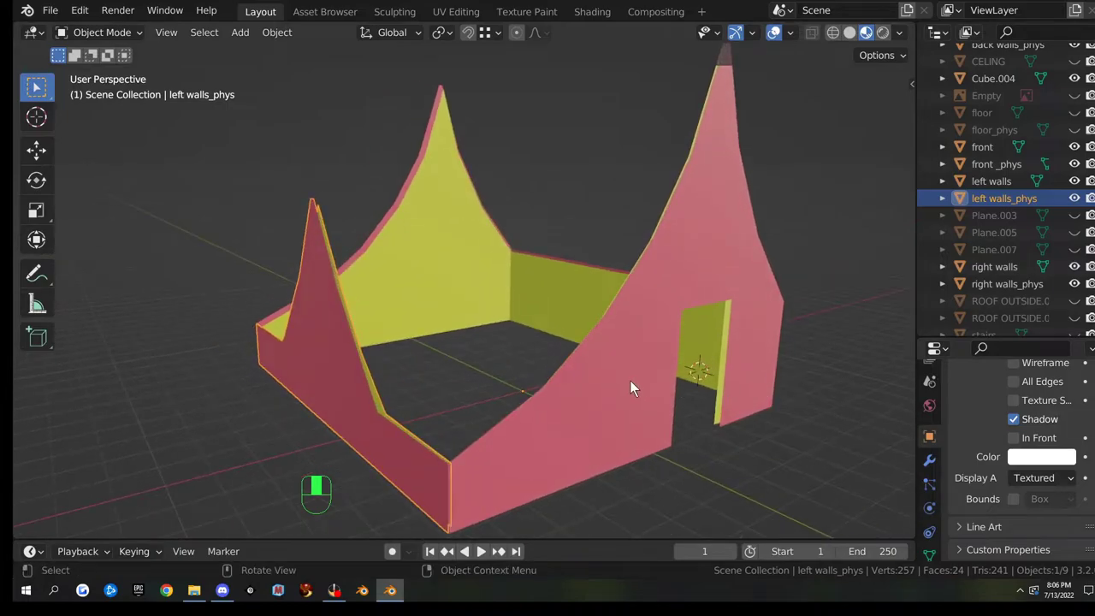
# - Hide the front _phys object in the viewport
pyautogui.click(631, 382)
pyautogui.moveTo(697, 411); pyautogui.dragTo(706, 387, button='middle')
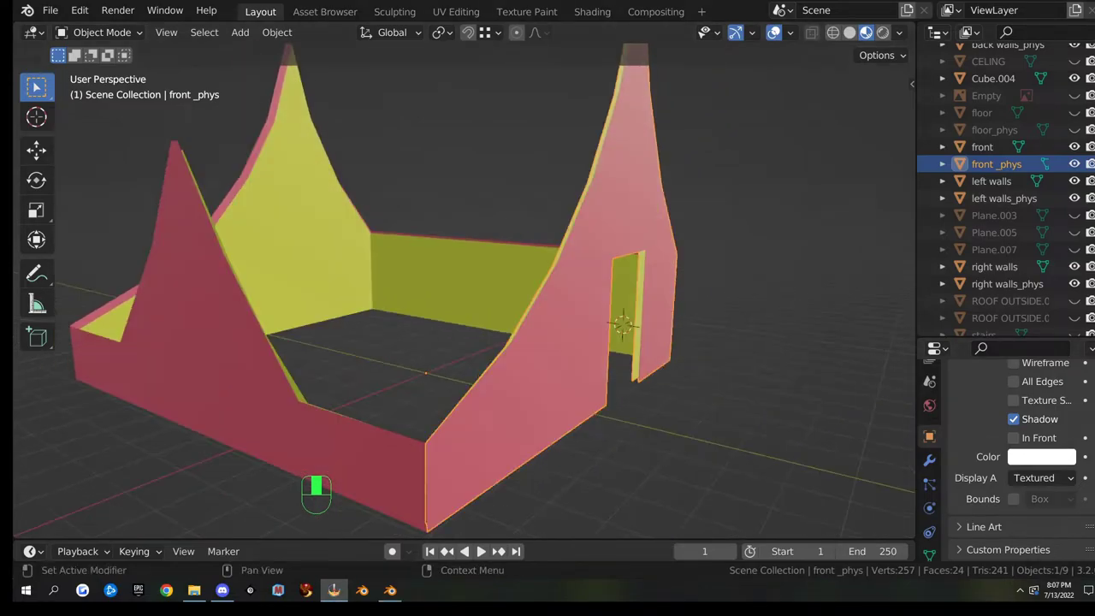
pyautogui.moveTo(561, 261); pyautogui.dragTo(724, 218, button='middle')
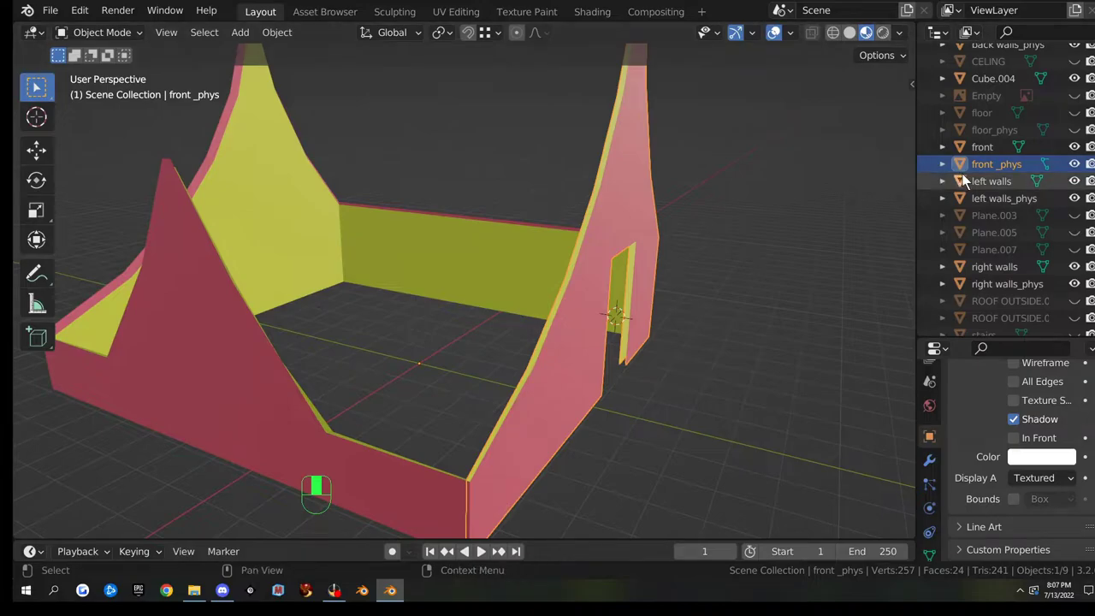
pyautogui.click(1074, 164)
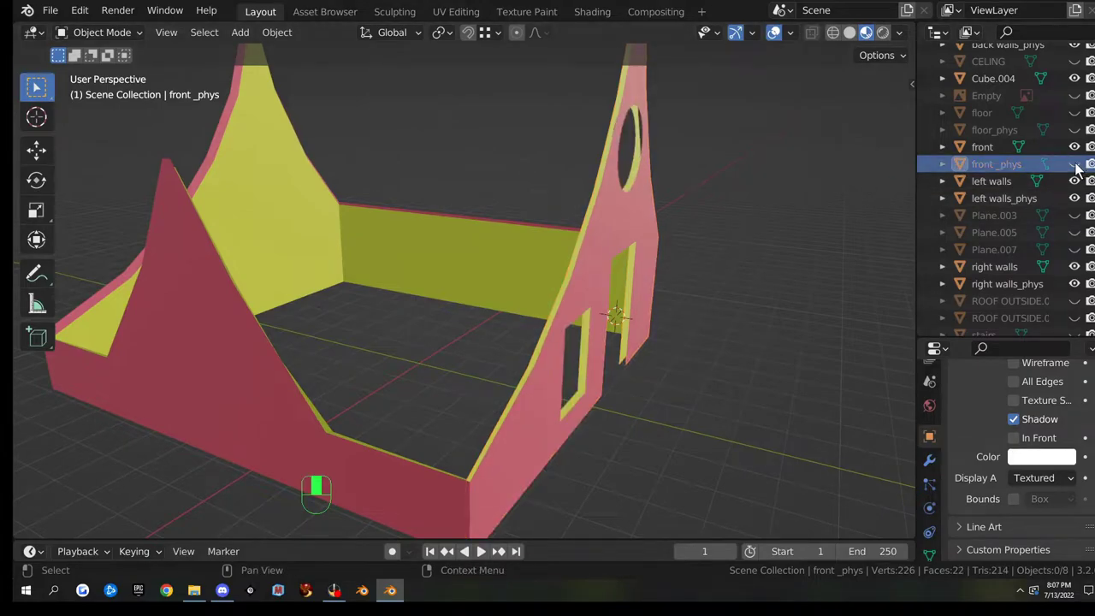
# - Open the front wall mesh for editing in solid shading and select the outer bottom vertex of the doorway's far jamb
pyautogui.click(611, 231)
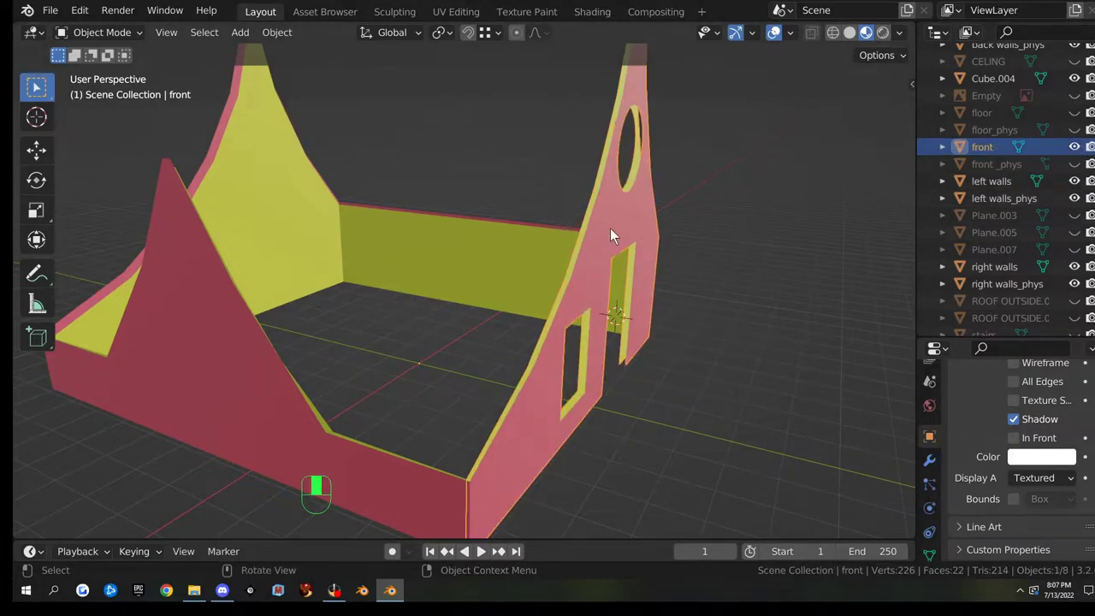
pyautogui.moveTo(555, 229); pyautogui.dragTo(579, 220, button='middle')
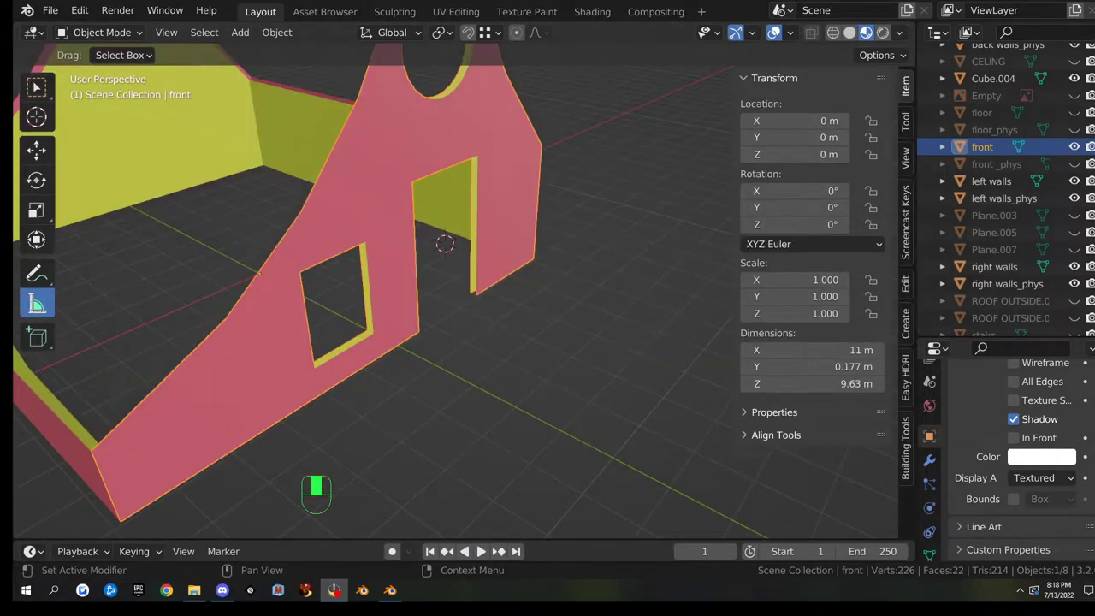
pyautogui.moveTo(479, 363); pyautogui.dragTo(529, 347, button='middle')
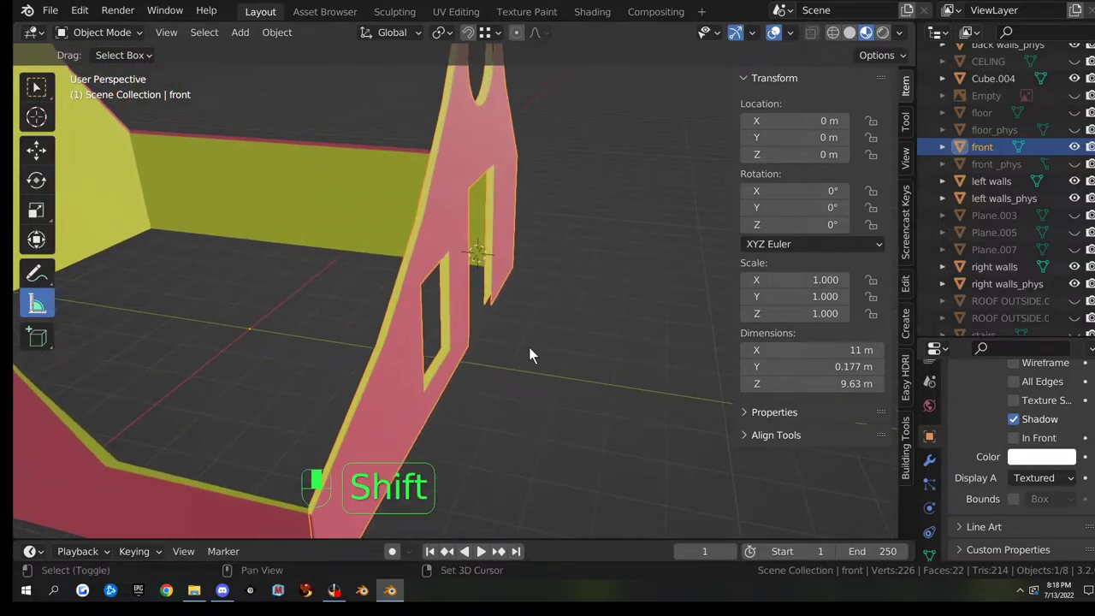
pyautogui.press('Tab')
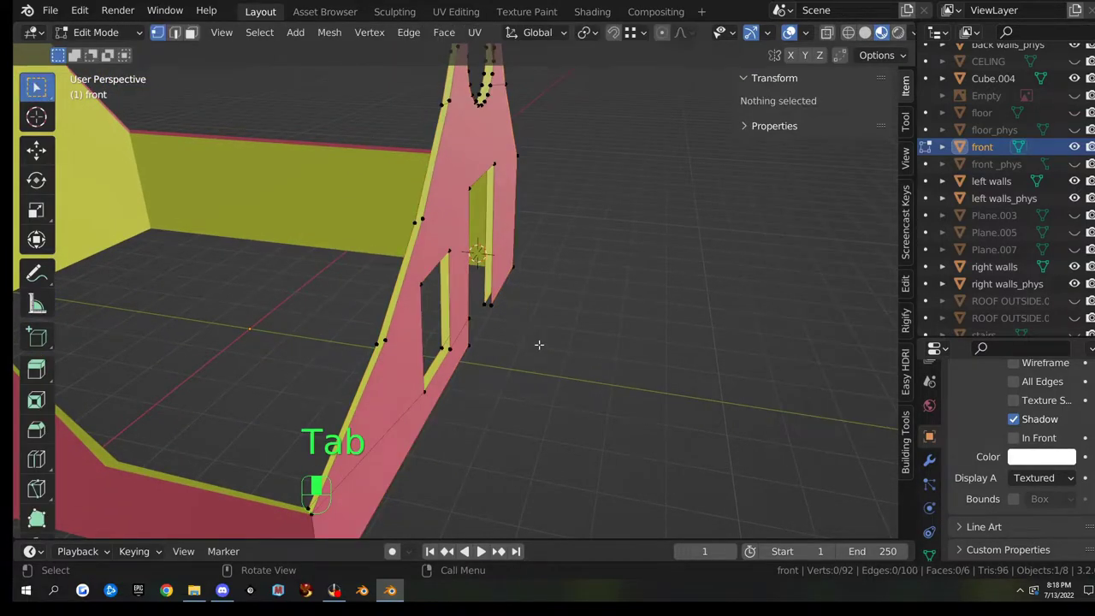
pyautogui.click(864, 32)
pyautogui.scroll(3, 624, 296)
pyautogui.scroll(3, 624, 296)
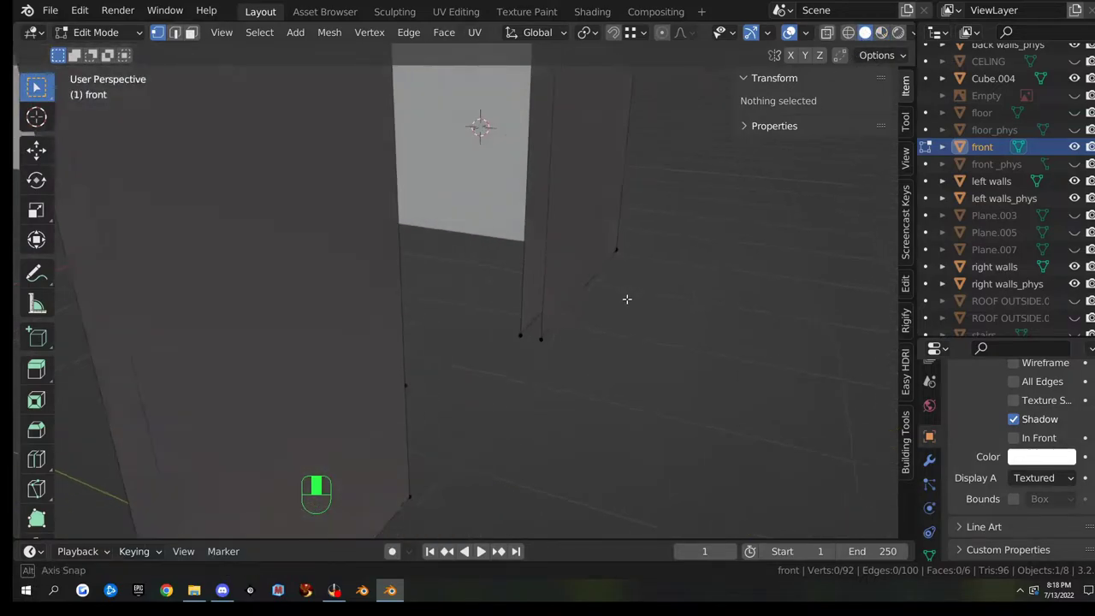
pyautogui.click(539, 341)
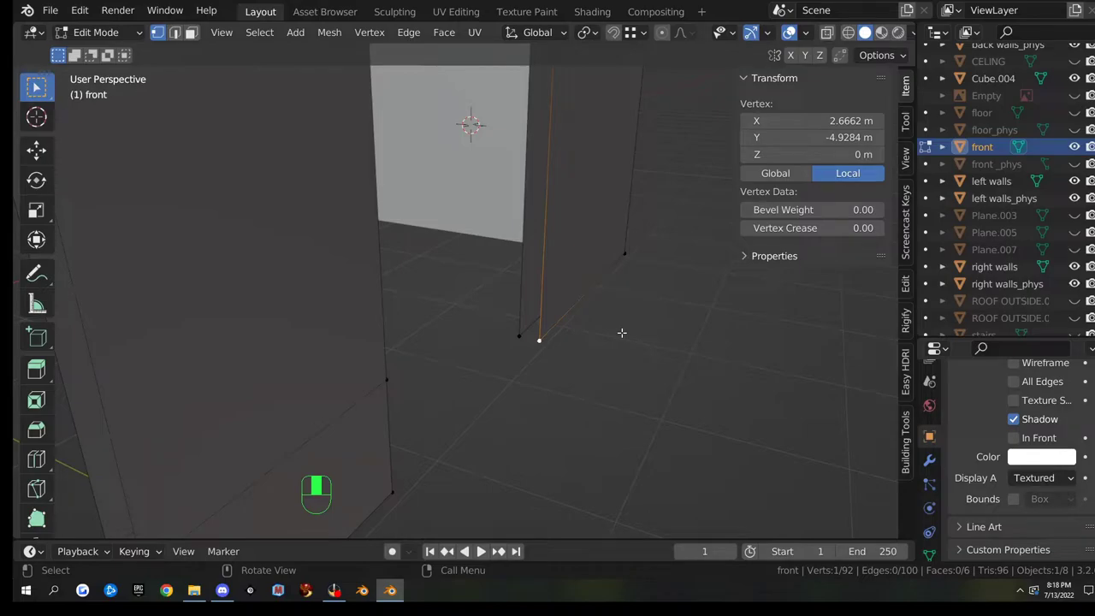
pyautogui.press('e')
pyautogui.write('x')
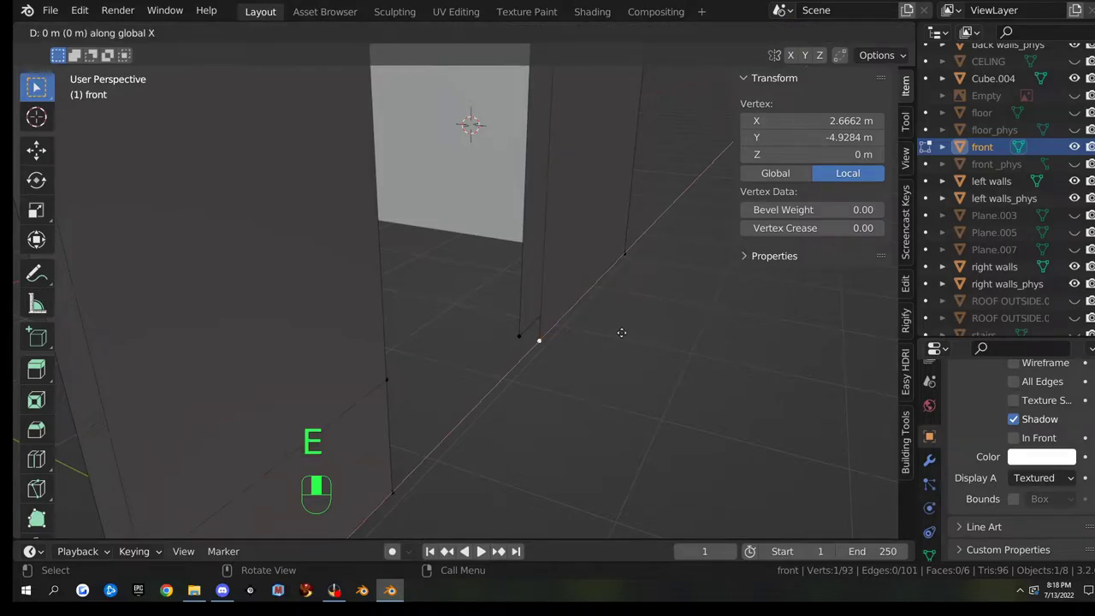
pyautogui.write('.5')
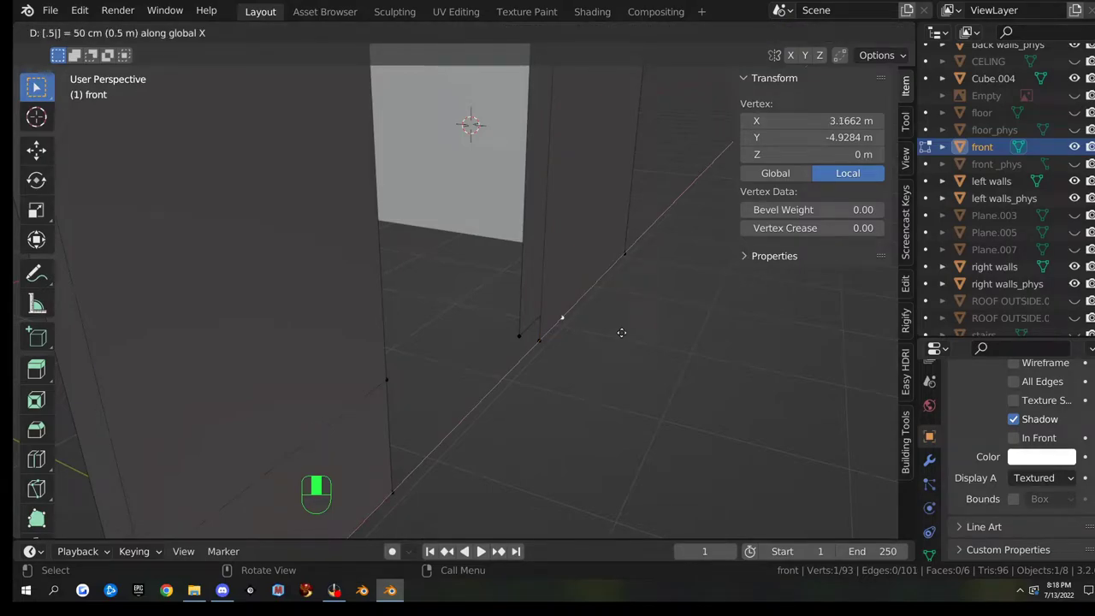
pyautogui.rightClick(620, 333)
pyautogui.hotkey('ctrl', 'z')
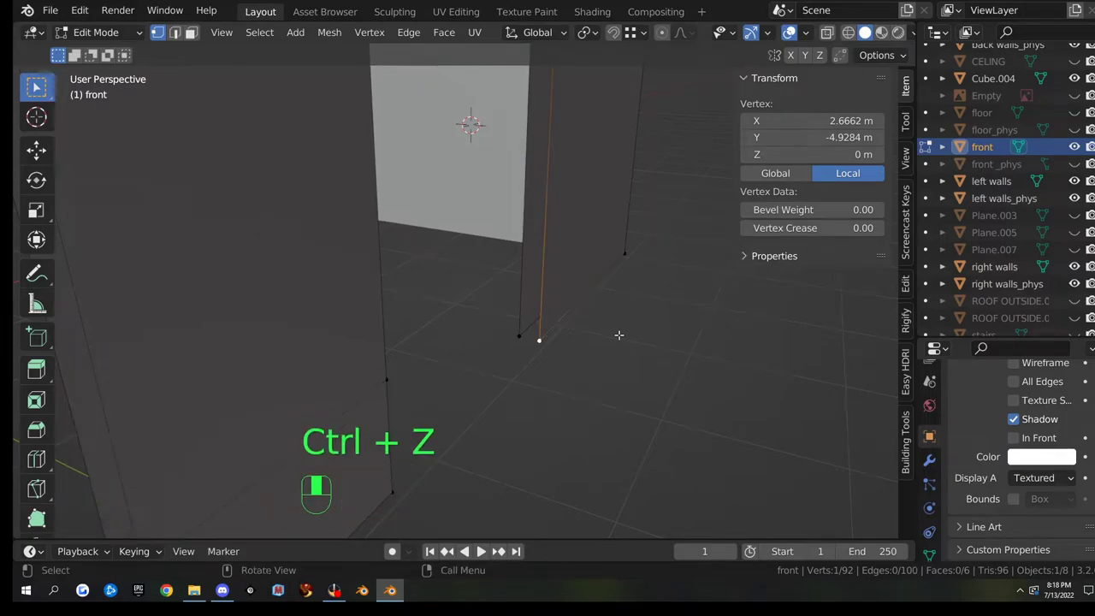
# - Extrude the selected doorway vertex 0.5 m along the global Y axis and return to Object Mode
pyautogui.press('e')
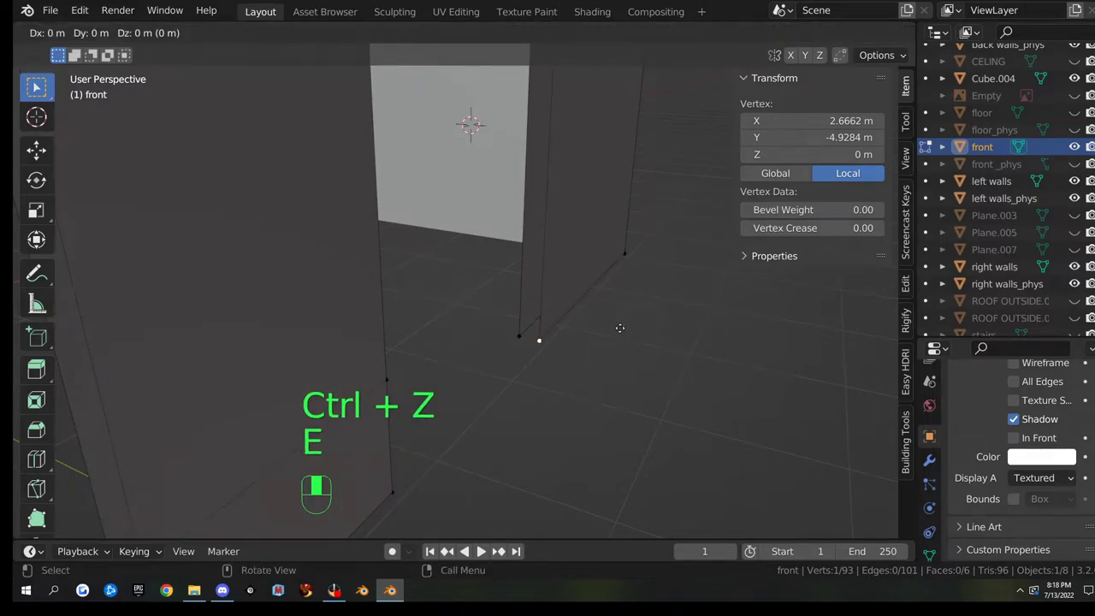
pyautogui.press('y')
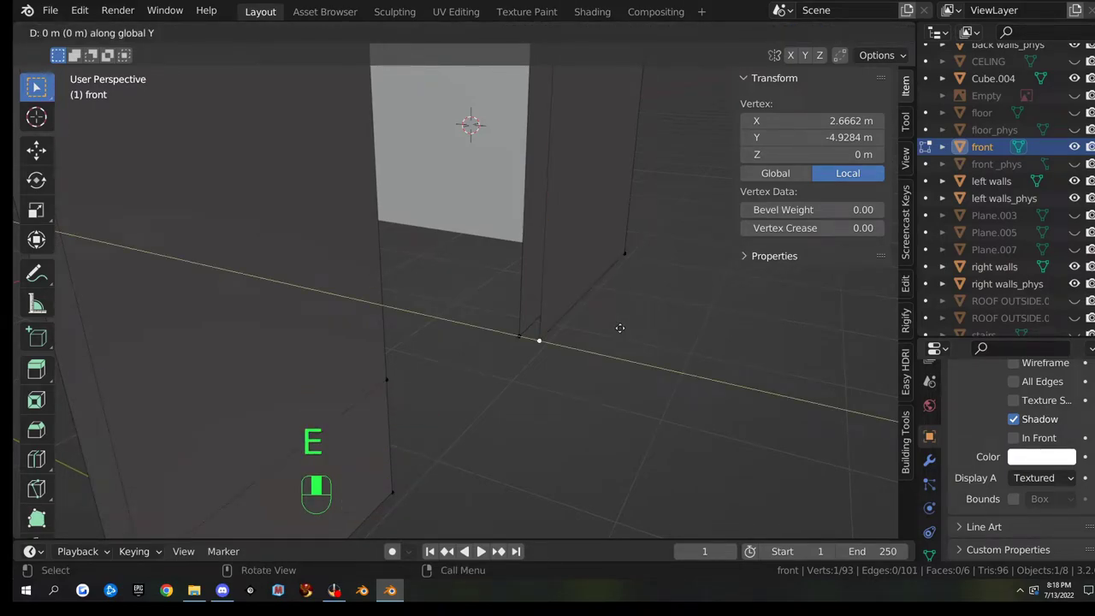
pyautogui.write('.5')
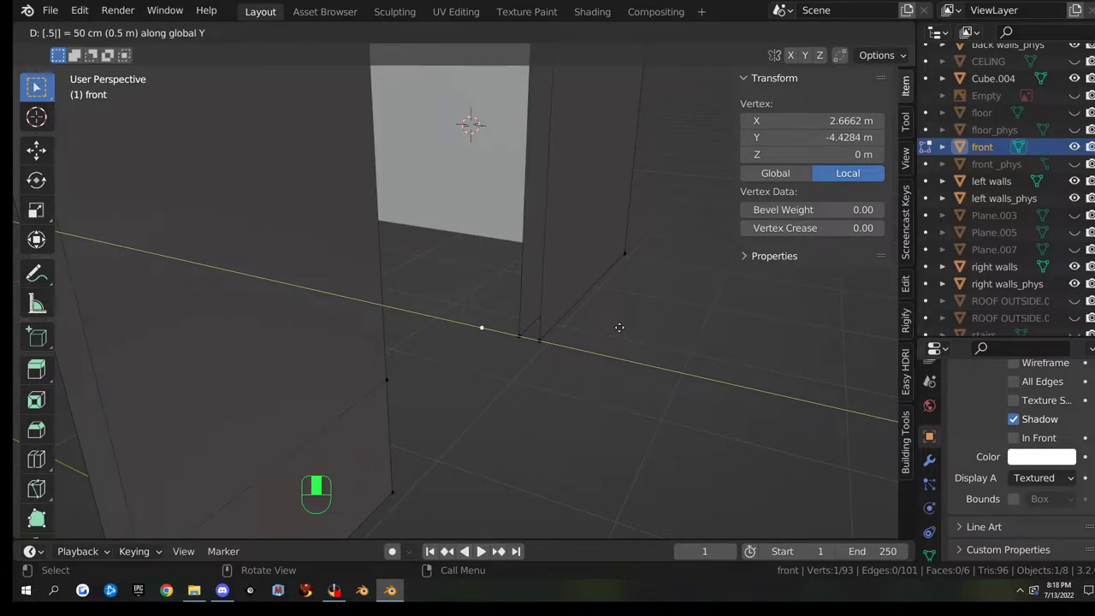
pyautogui.press('Return')
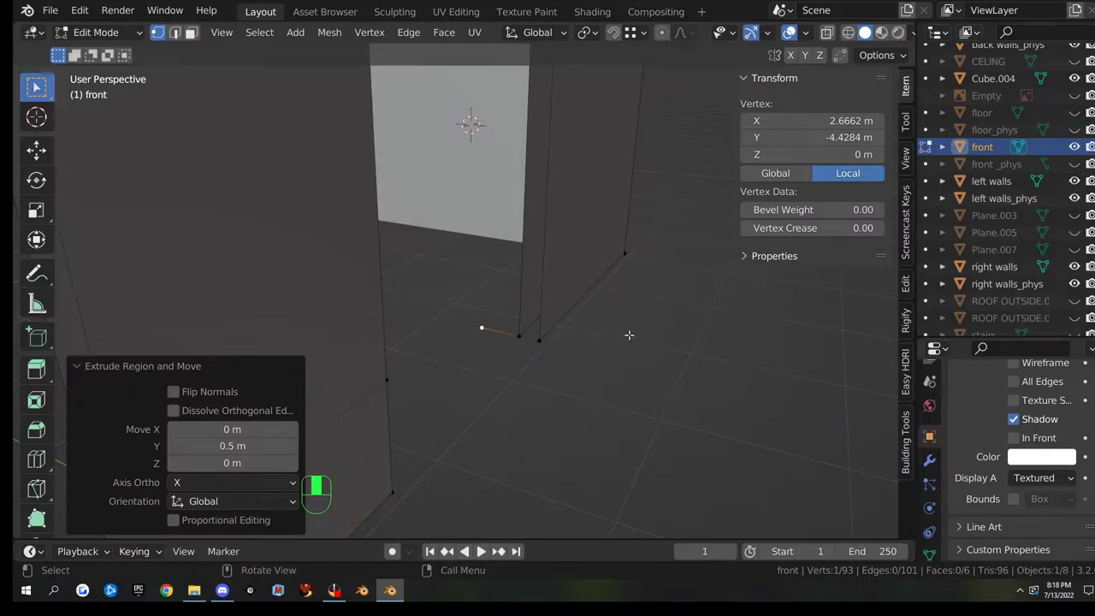
pyautogui.press('Tab')
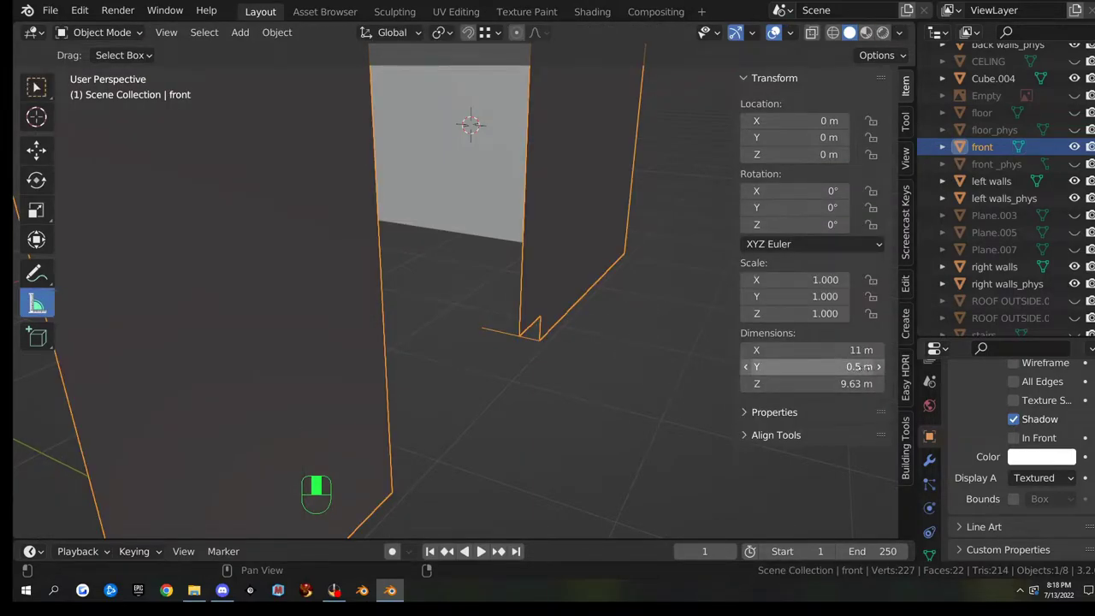
# - In top view, add two vertices beside the free end of the extruded edge and fill the three with a triangular face
pyautogui.moveTo(534, 274); pyautogui.dragTo(557, 379, button='middle')
pyautogui.scroll(3, 557, 378)
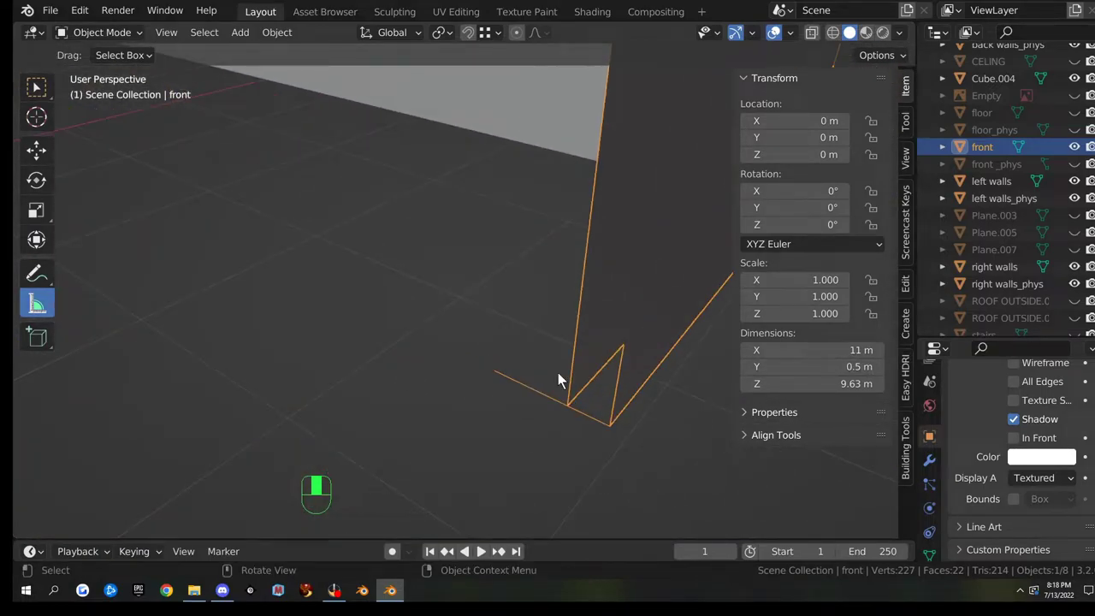
pyautogui.press('Tab')
pyautogui.scroll(2, 519, 394)
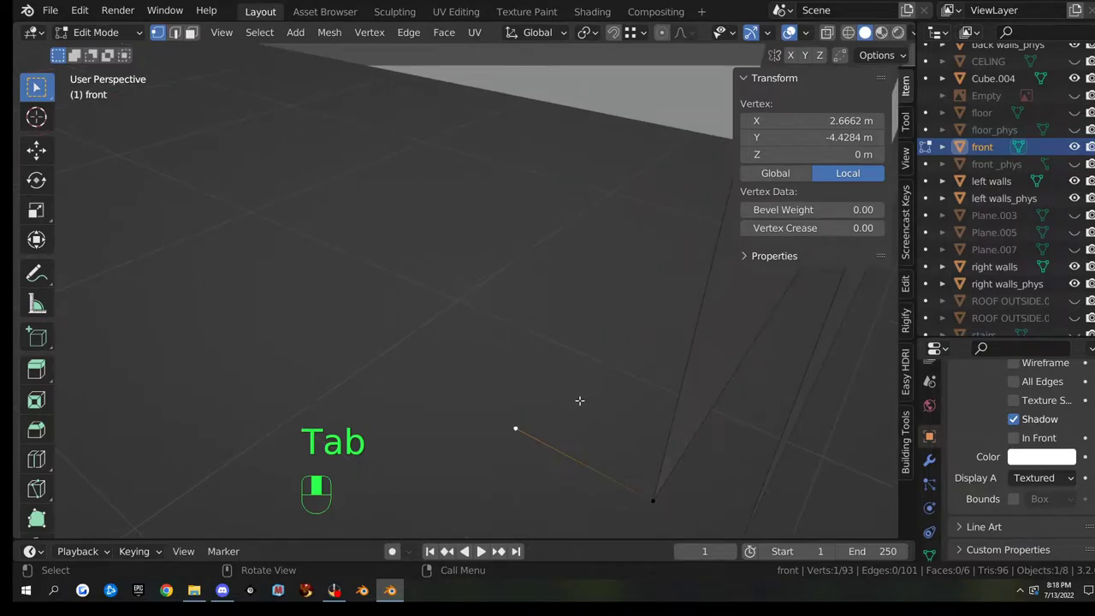
pyautogui.moveTo(579, 400); pyautogui.dragTo(482, 293, button='middle')
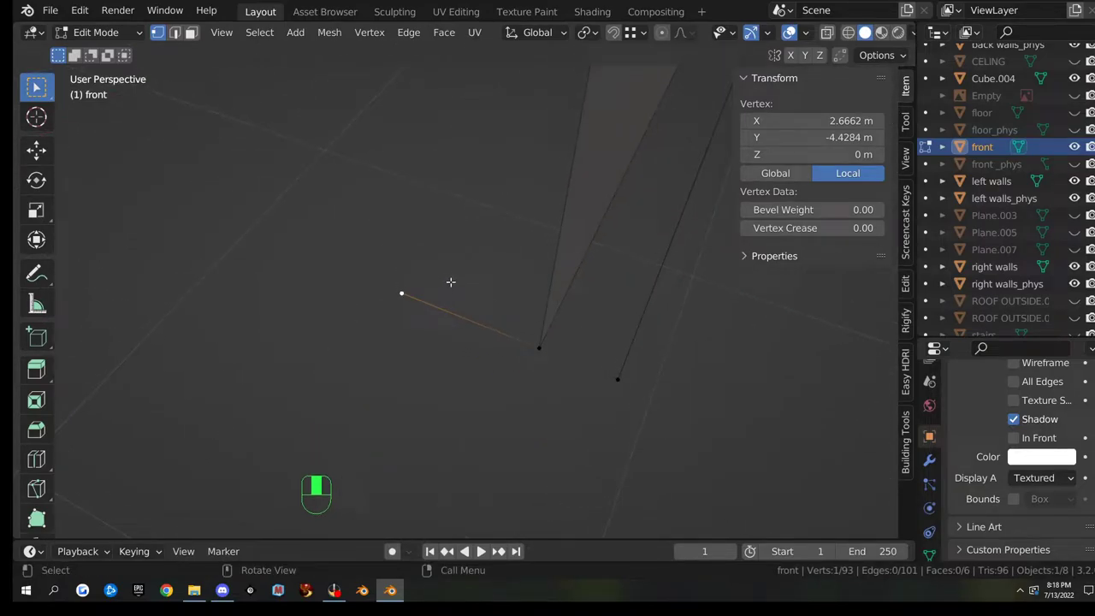
pyautogui.press('KP_7')
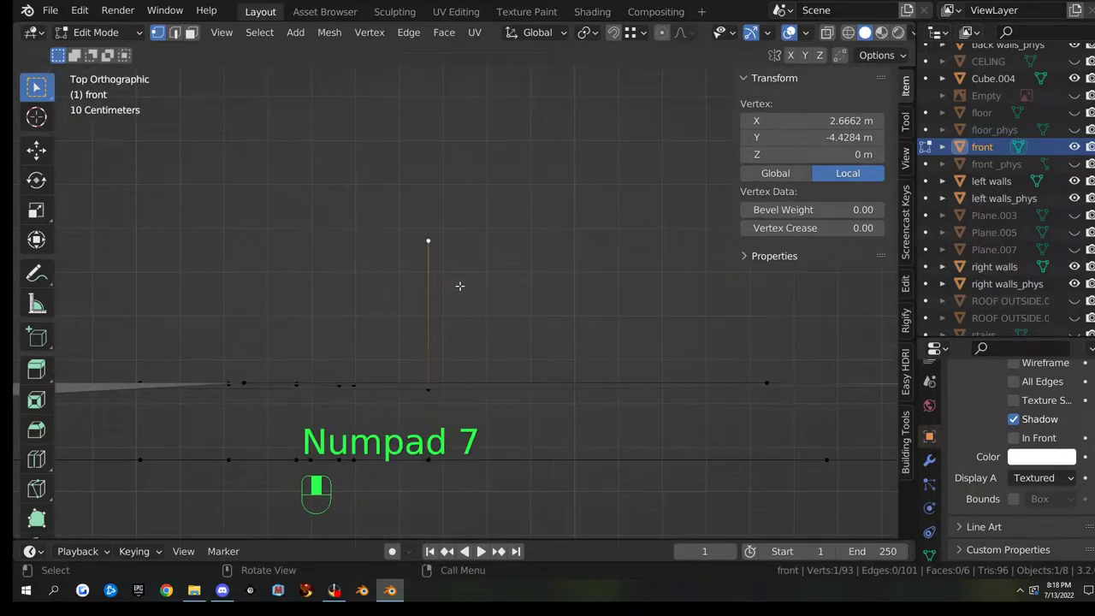
pyautogui.press('ctrl')
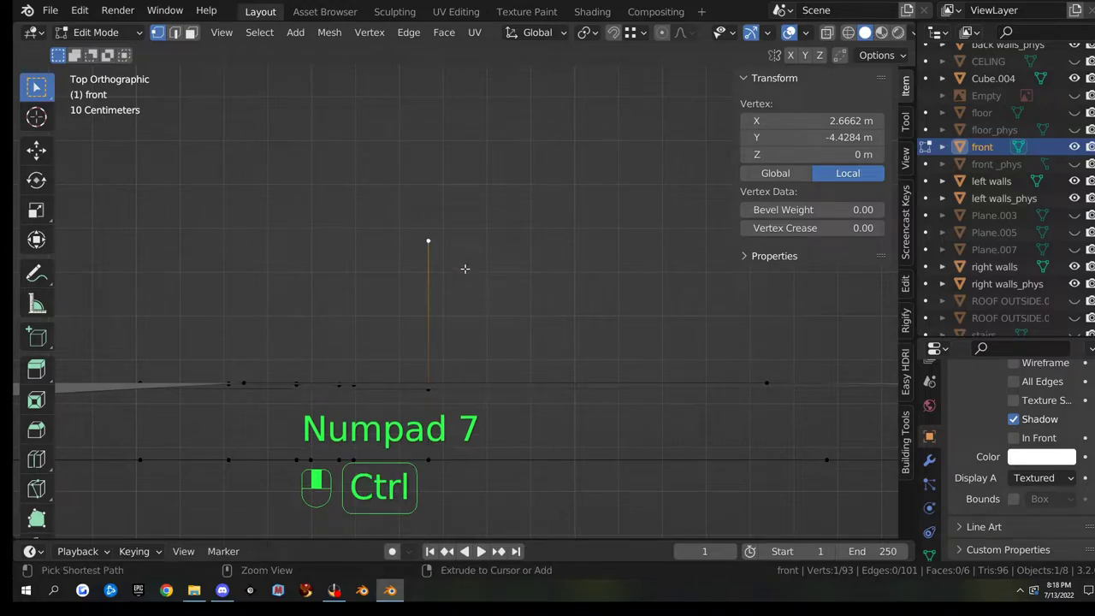
pyautogui.keyDown('ctrl'); pyautogui.rightClick(464, 269); pyautogui.keyUp('ctrl')
pyautogui.keyDown('ctrl'); pyautogui.rightClick(399, 277); pyautogui.keyUp('ctrl')
pyautogui.moveTo(367, 215); pyautogui.dragTo(521, 317)
pyautogui.press('f')
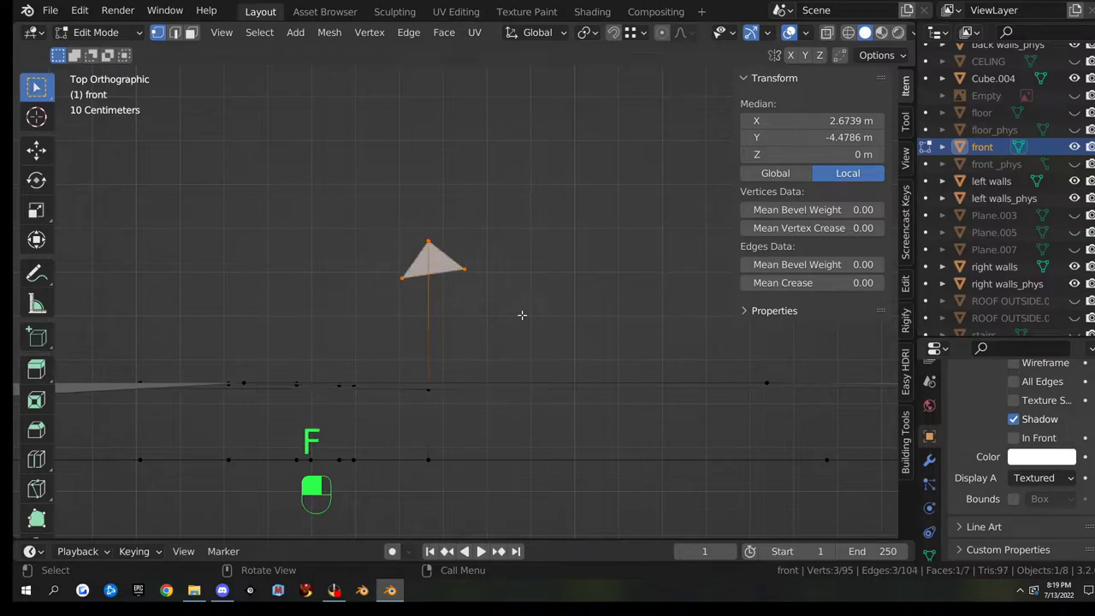
# - Return to Object Mode and show the face orientation overlay in the viewport
pyautogui.moveTo(456, 334); pyautogui.dragTo(464, 228, button='middle')
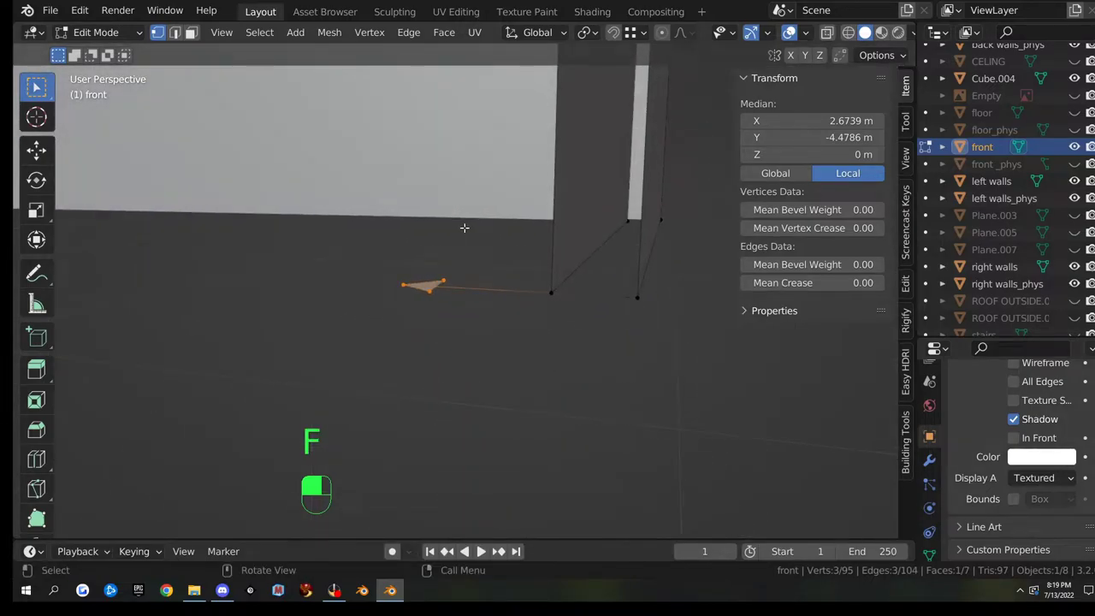
pyautogui.moveTo(434, 279); pyautogui.dragTo(481, 272, button='middle')
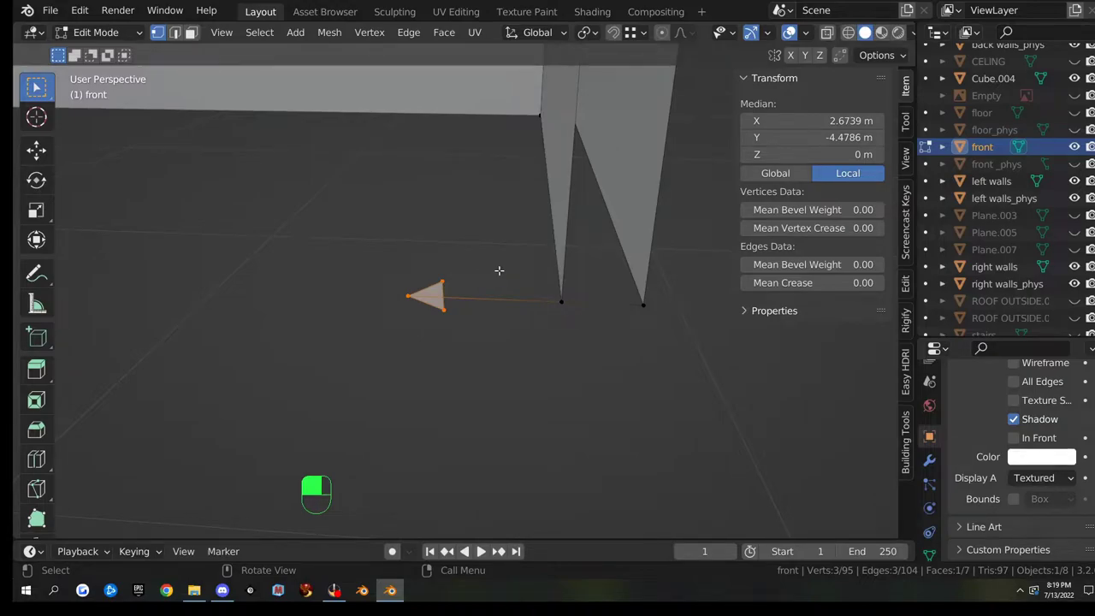
pyautogui.press('q')
pyautogui.press('Tab')
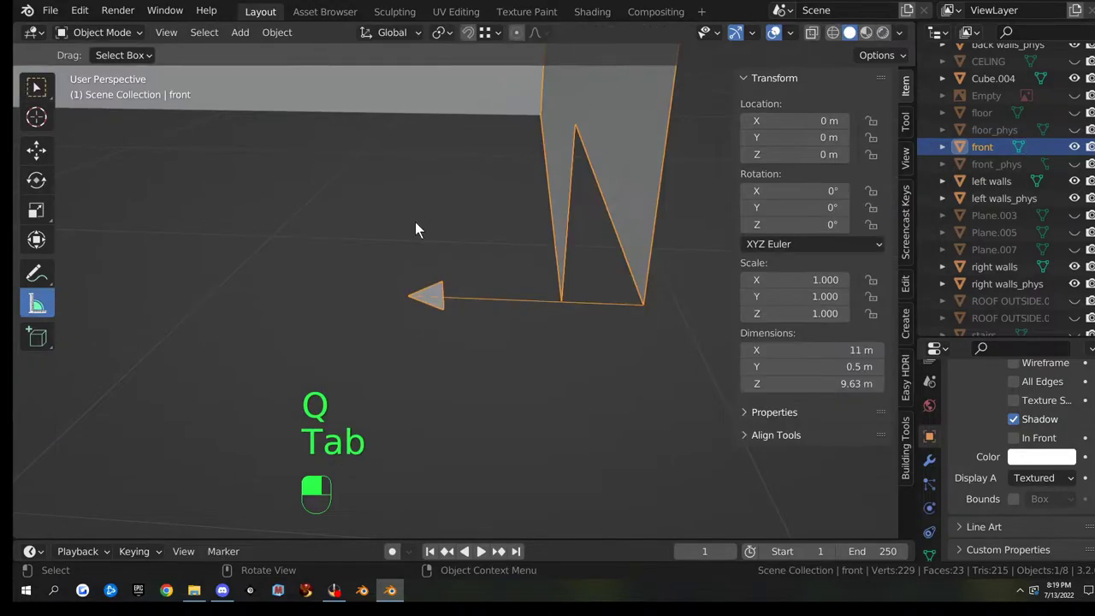
pyautogui.press('q')
pyautogui.click(428, 271)
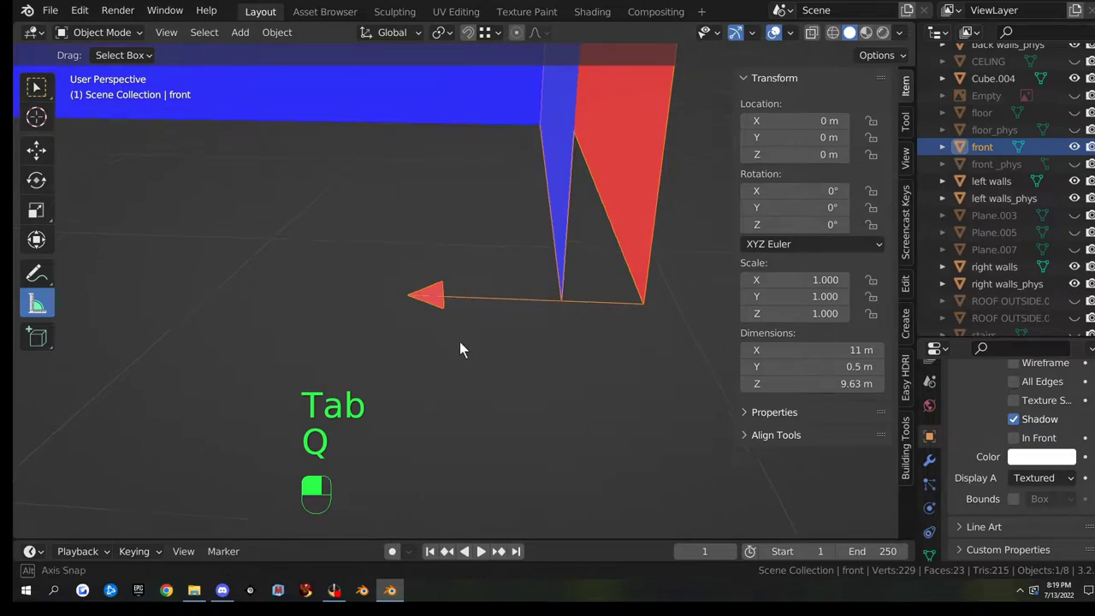
# - Recalculate the small triangle's normals in Edit Mode, trying the Inside option and leaving it off
pyautogui.moveTo(460, 349); pyautogui.dragTo(411, 319, button='middle')
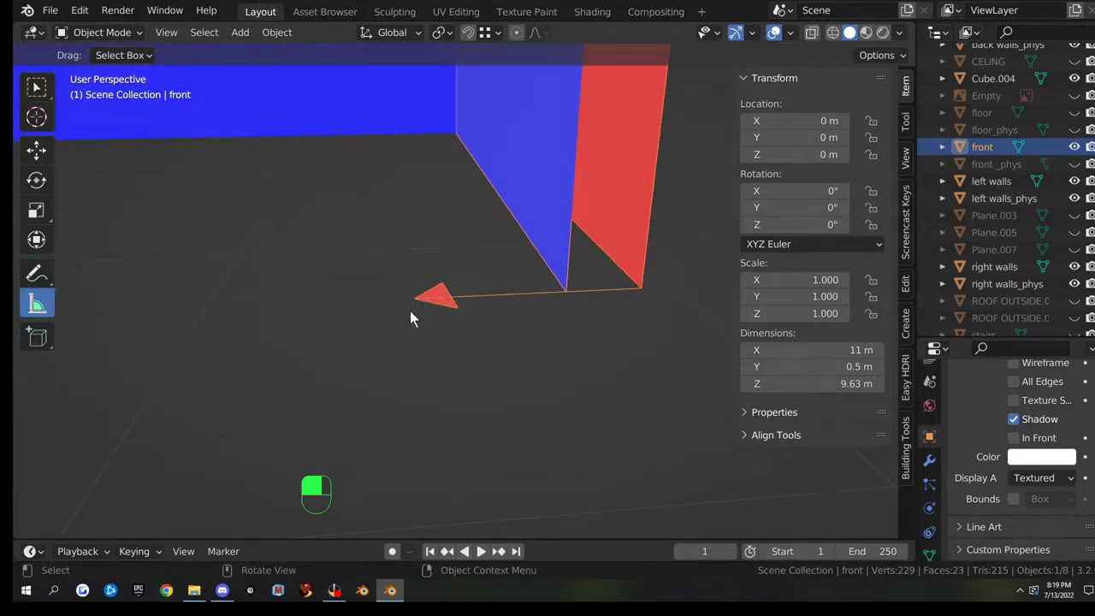
pyautogui.scroll(3, 464, 337)
pyautogui.moveTo(474, 346); pyautogui.dragTo(422, 351, button='middle')
pyautogui.press('Tab')
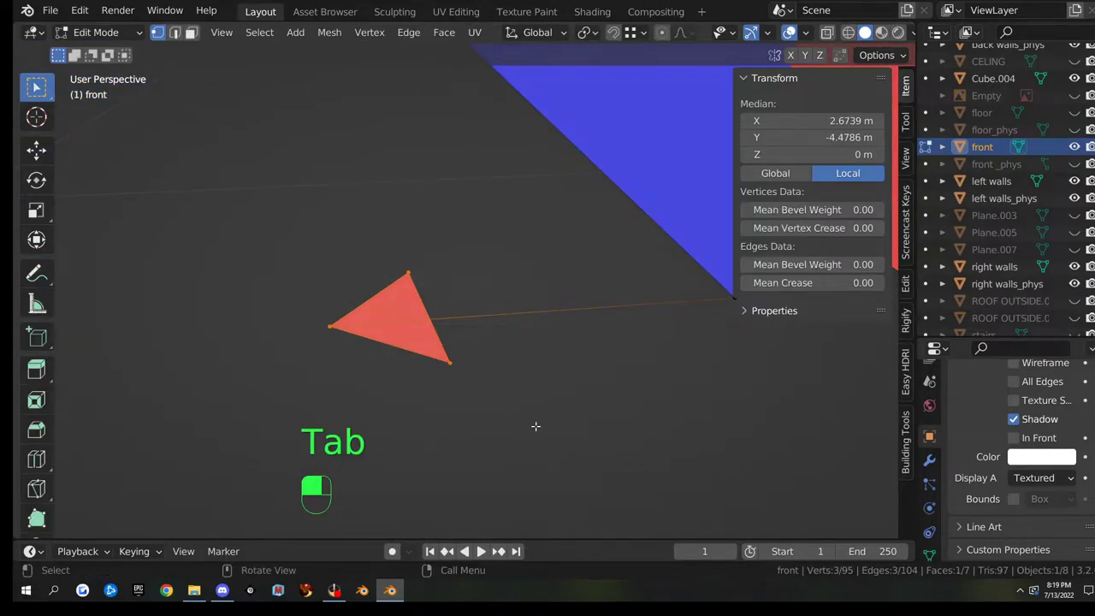
pyautogui.moveTo(530, 423); pyautogui.dragTo(390, 379, button='middle')
pyautogui.hotkey('shift', 'n')
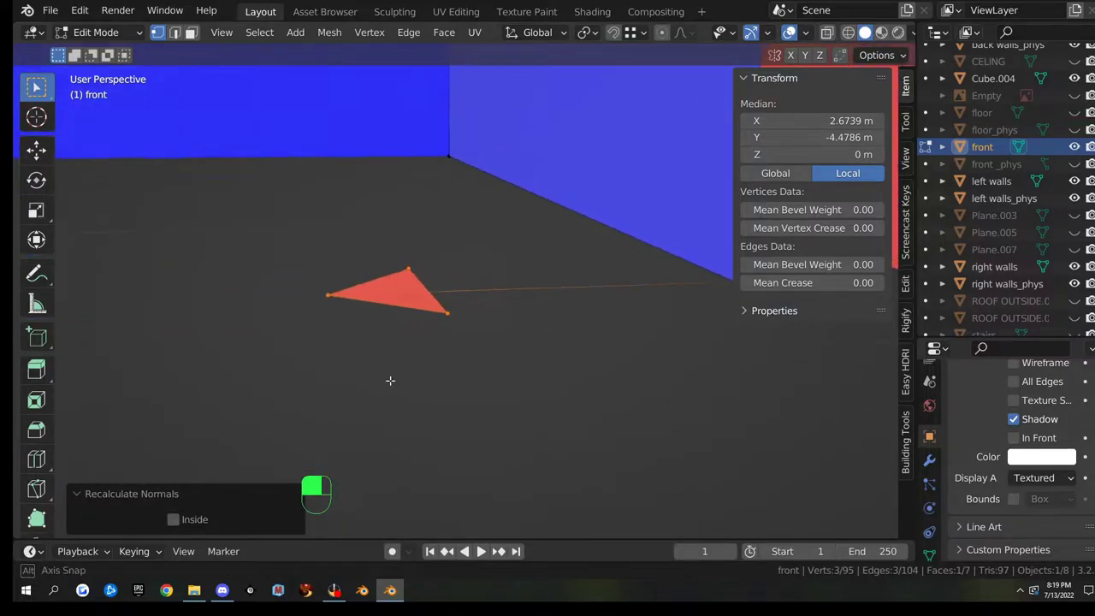
pyautogui.click(174, 519)
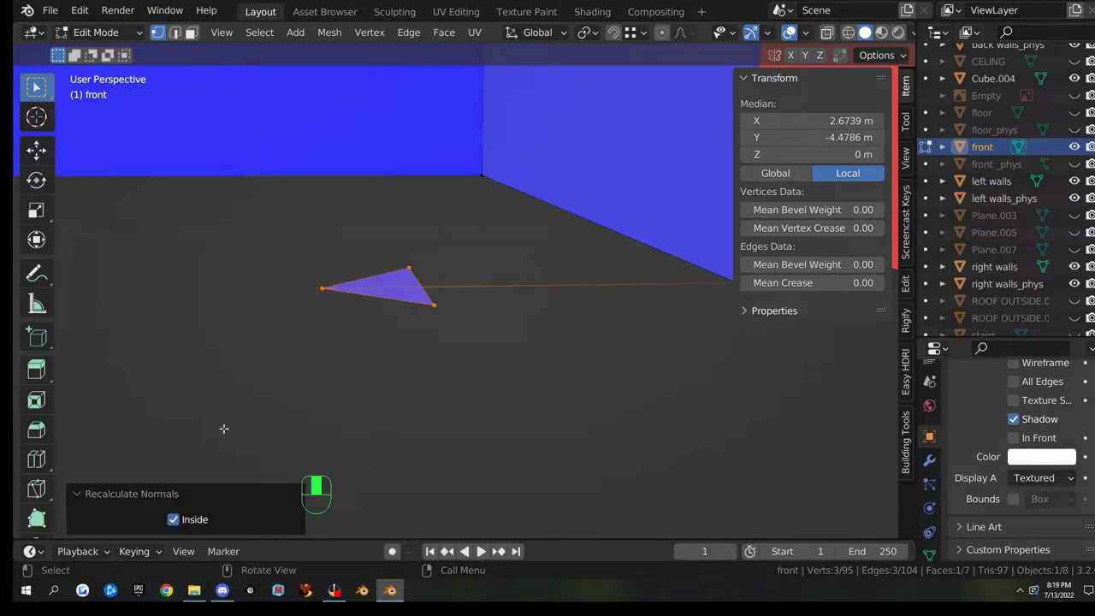
pyautogui.click(173, 519)
pyautogui.moveTo(450, 355); pyautogui.dragTo(513, 367, button='middle')
pyautogui.scroll(-10, 513, 367)
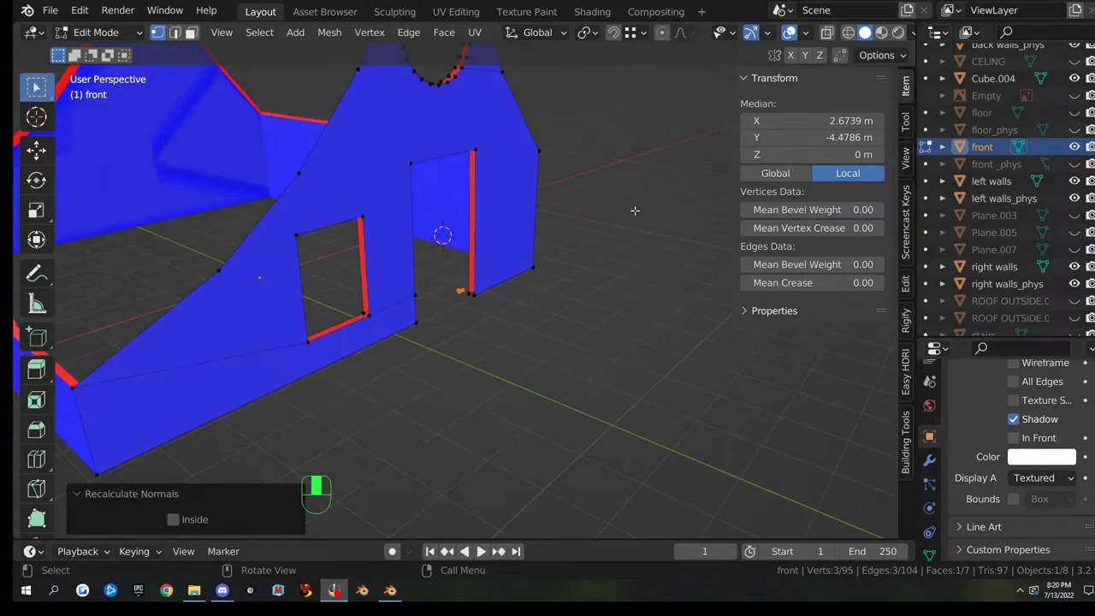
# - Leave Edit Mode, hide the front object and show the front _phys object
pyautogui.moveTo(525, 186); pyautogui.dragTo(439, 223, button='middle')
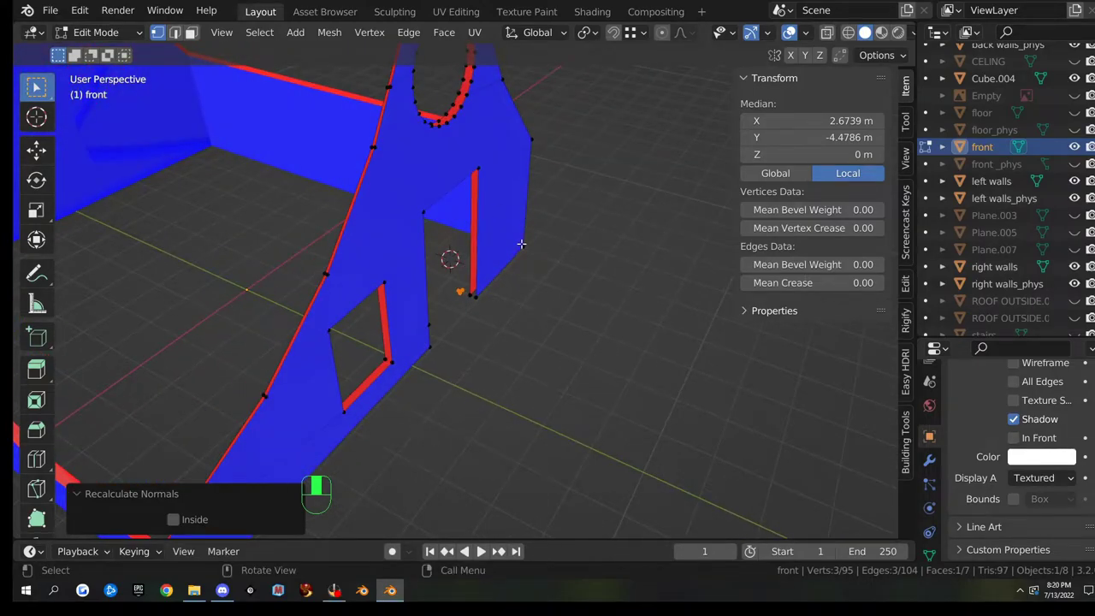
pyautogui.moveTo(520, 244); pyautogui.dragTo(676, 216, button='middle')
pyautogui.press('Tab')
pyautogui.click(1074, 147)
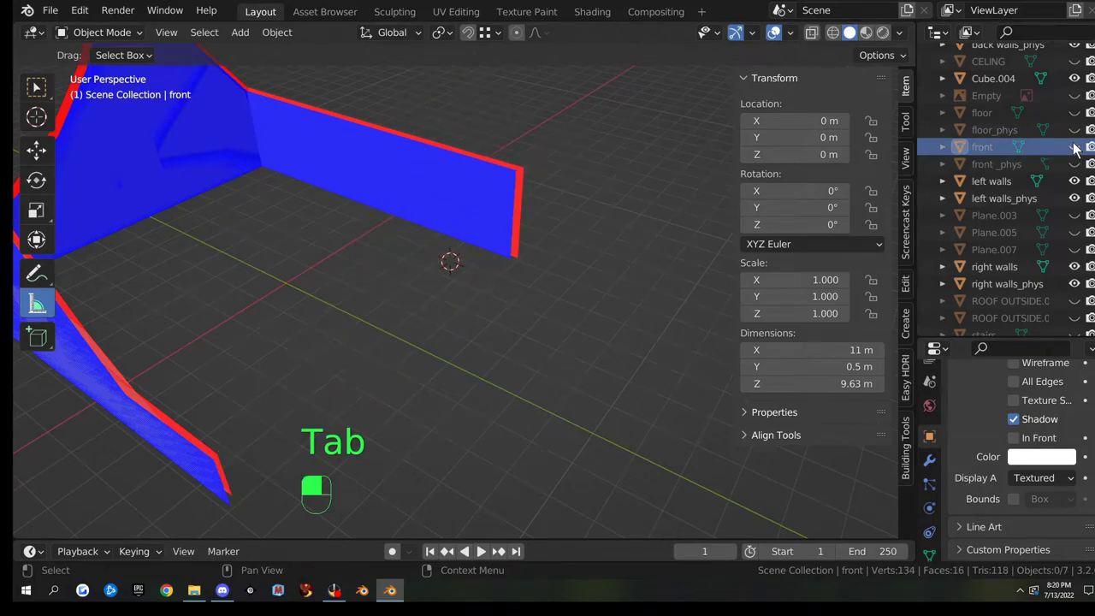
pyautogui.click(1074, 164)
# - In Edit Mode on the front _phys wall, extrude the bottom outer corner vertex beside the door opening 0.5 m along Y
pyautogui.moveTo(734, 182); pyautogui.dragTo(501, 286, button='middle')
pyautogui.click(492, 268)
pyautogui.press('Tab')
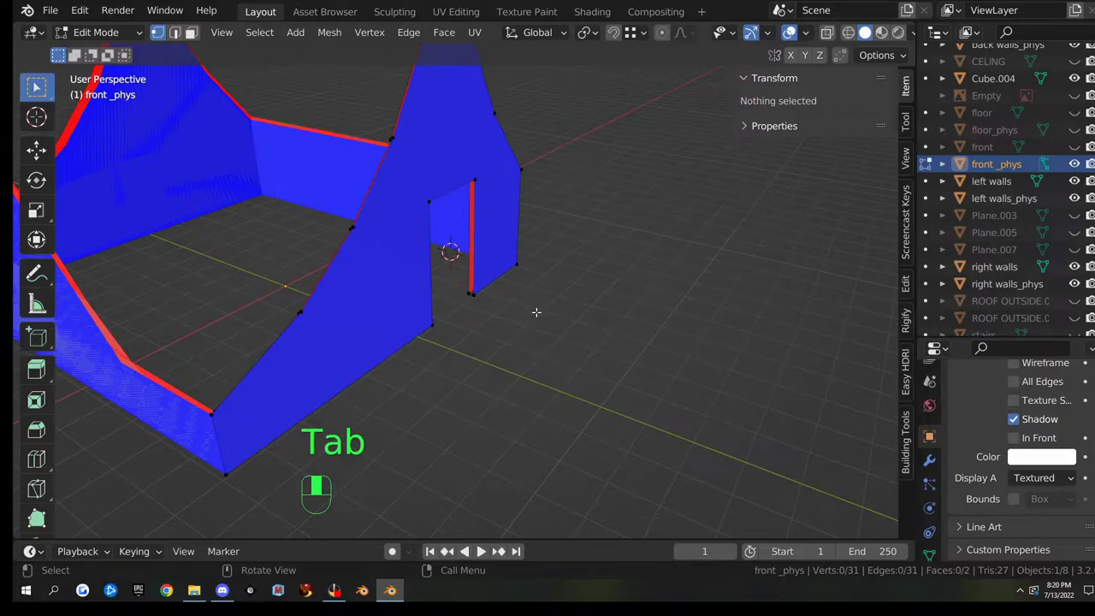
pyautogui.scroll(5, 531, 311)
pyautogui.click(507, 309)
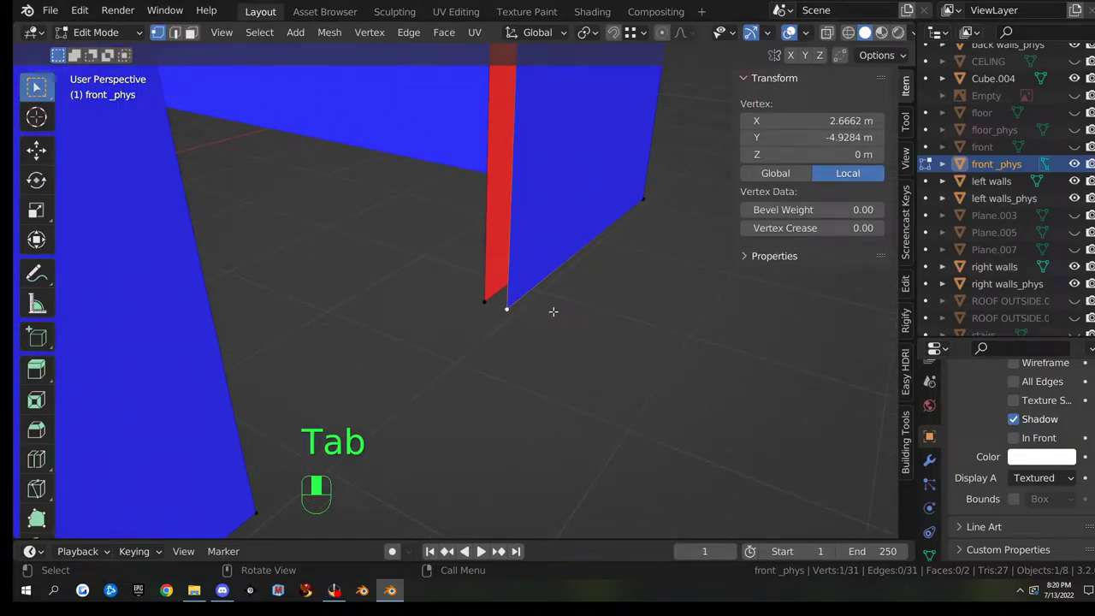
pyautogui.moveTo(555, 307); pyautogui.dragTo(539, 324, button='middle')
pyautogui.press('e')
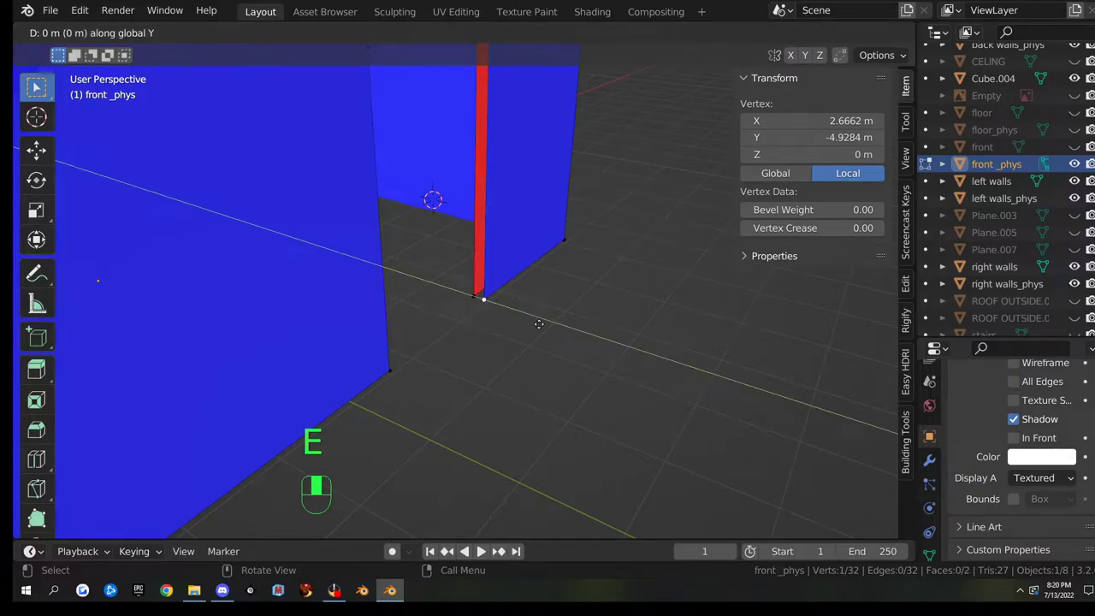
pyautogui.write('.5')
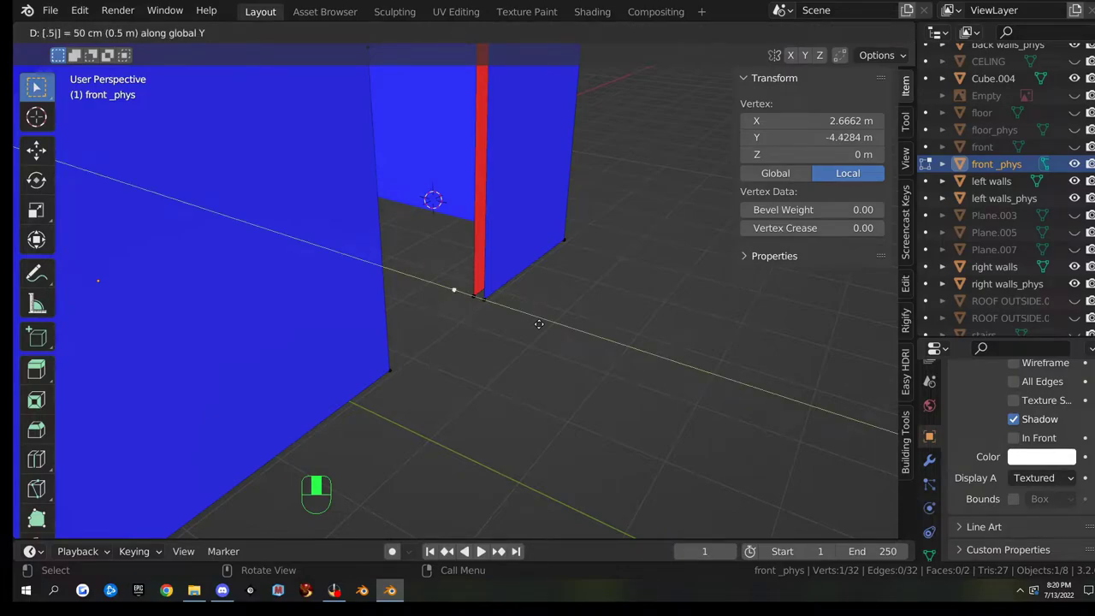
pyautogui.press('Return')
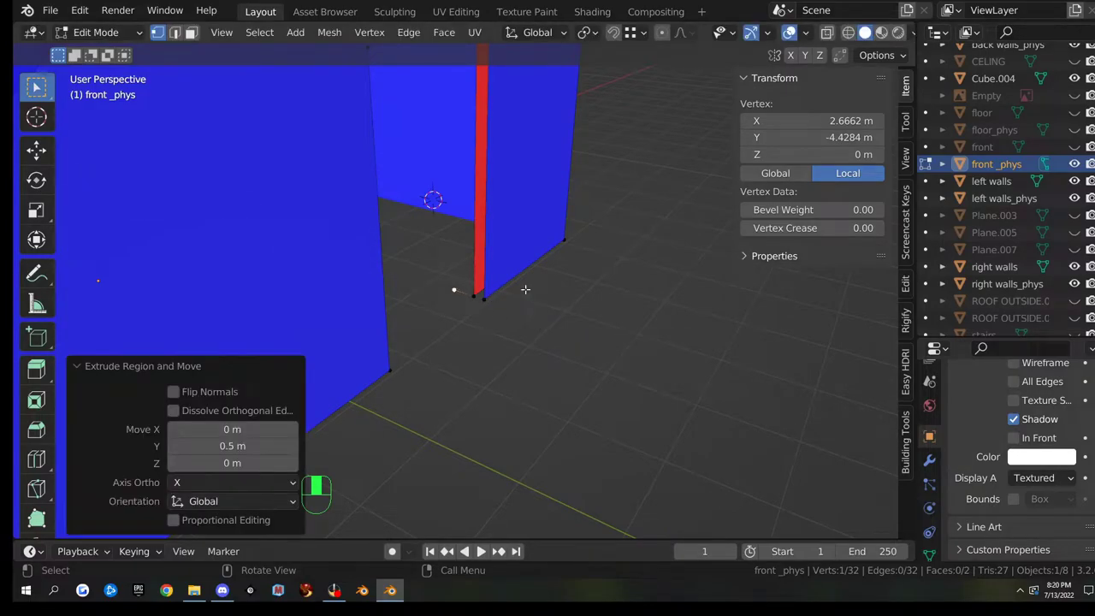
# - In top view, add two vertices near the extruded edge's free end on front _phys and fill the three with a triangular face
pyautogui.press('KP_7')
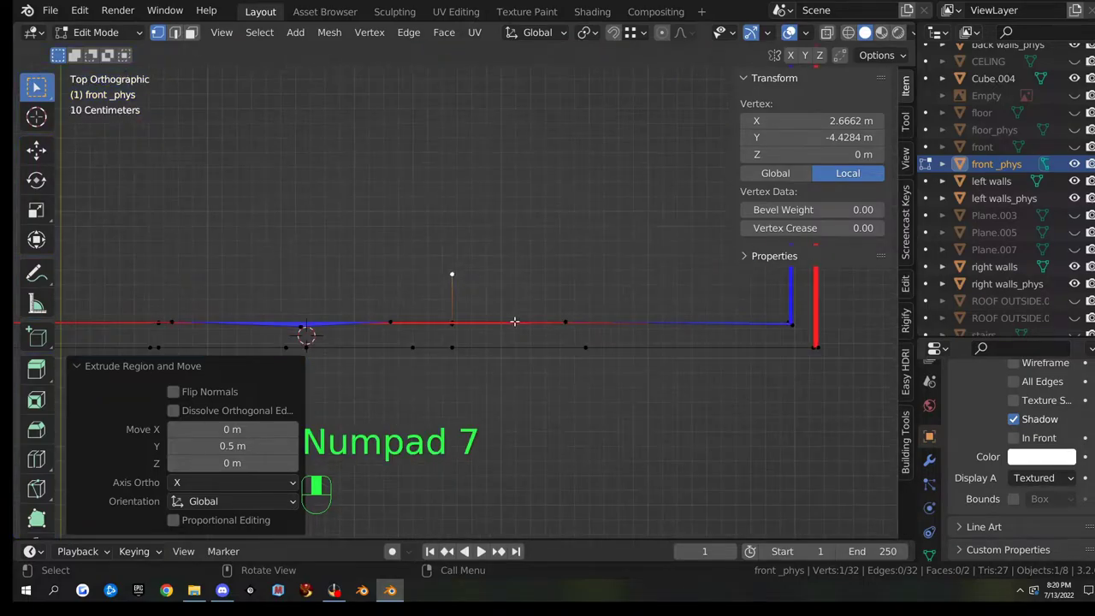
pyautogui.keyDown('ctrl'); pyautogui.rightClick(489, 283); pyautogui.keyUp('ctrl')
pyautogui.keyDown('ctrl'); pyautogui.rightClick(408, 289); pyautogui.keyUp('ctrl')
pyautogui.moveTo(370, 231); pyautogui.dragTo(508, 324)
pyautogui.press('f')
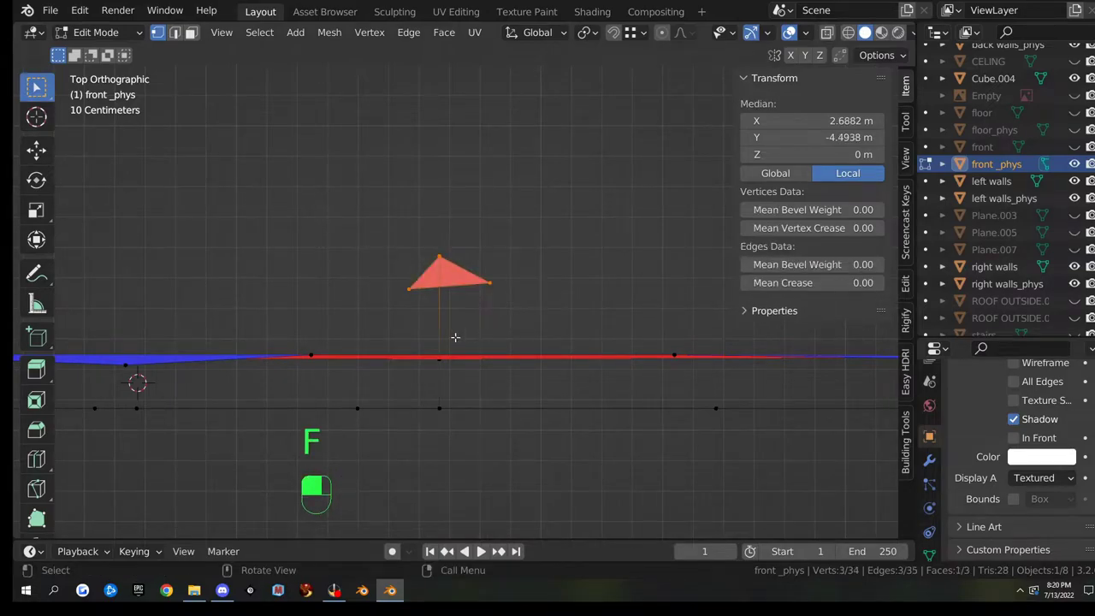
# - Recalculate the normals of front _phys's small triangle, trying the Inside option and leaving it off
pyautogui.moveTo(363, 303); pyautogui.dragTo(503, 351, button='middle')
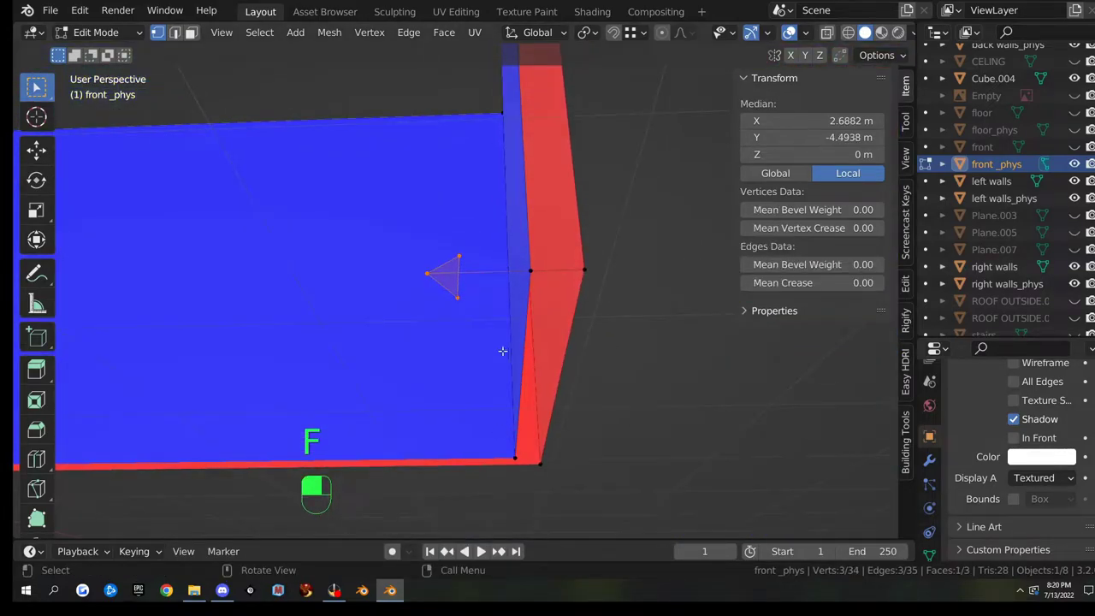
pyautogui.moveTo(431, 255); pyautogui.dragTo(303, 421, button='middle')
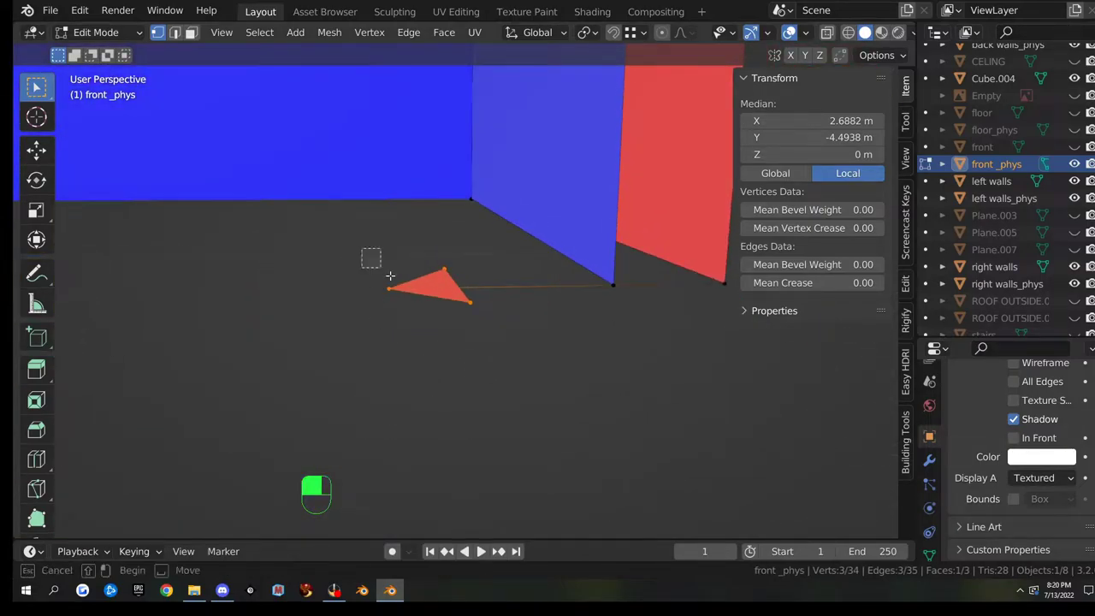
pyautogui.hotkey('shift', 'n')
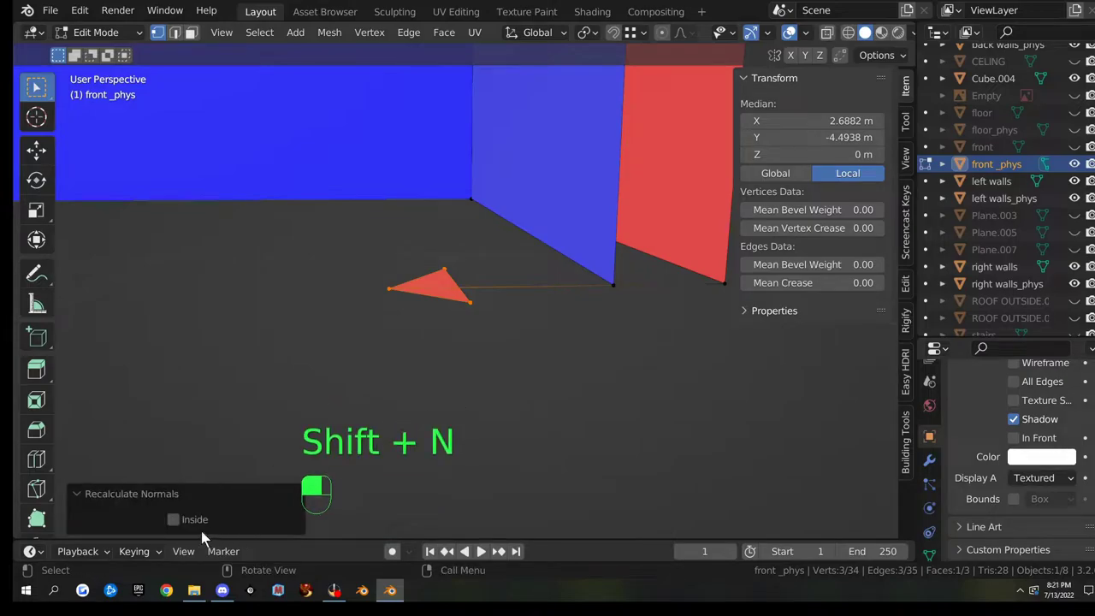
pyautogui.click(173, 519)
pyautogui.click(173, 519)
pyautogui.click(173, 519)
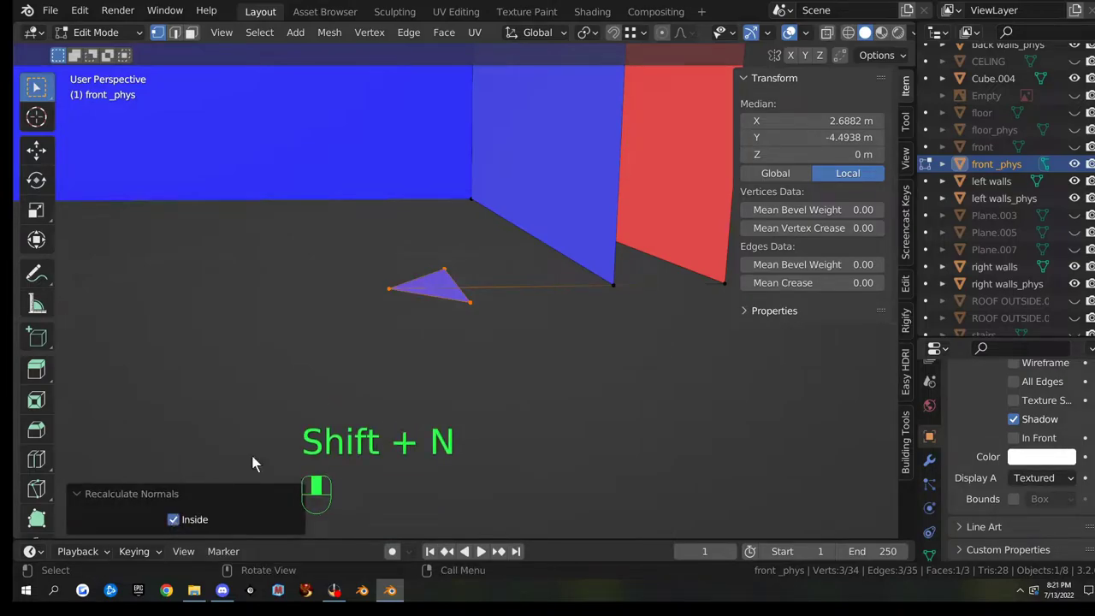
pyautogui.click(172, 520)
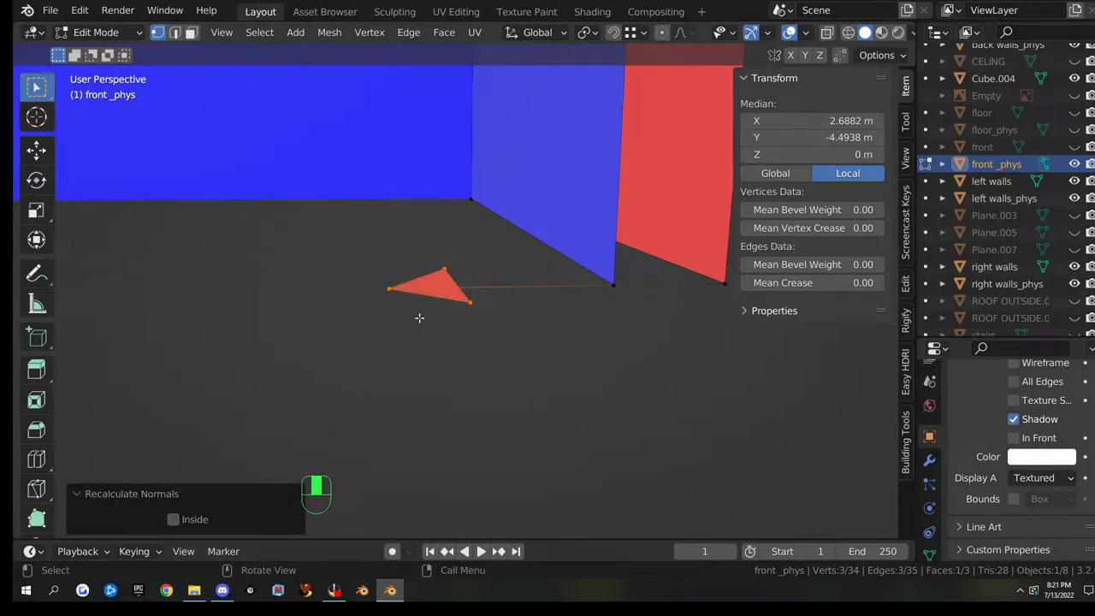
pyautogui.moveTo(419, 317); pyautogui.dragTo(490, 326, button='middle')
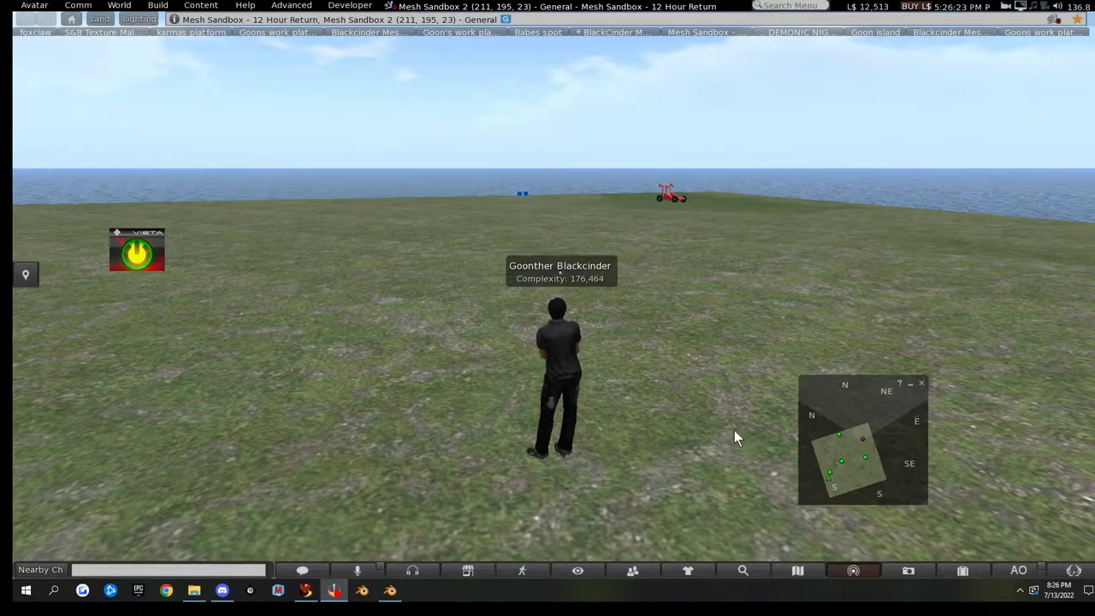
# - Switch back to Blender, compare the front and front _phys walls by alternating their visibility, and select the front _phys wall
pyautogui.click(390, 590)
pyautogui.moveTo(592, 390); pyautogui.dragTo(629, 295, button='middle')
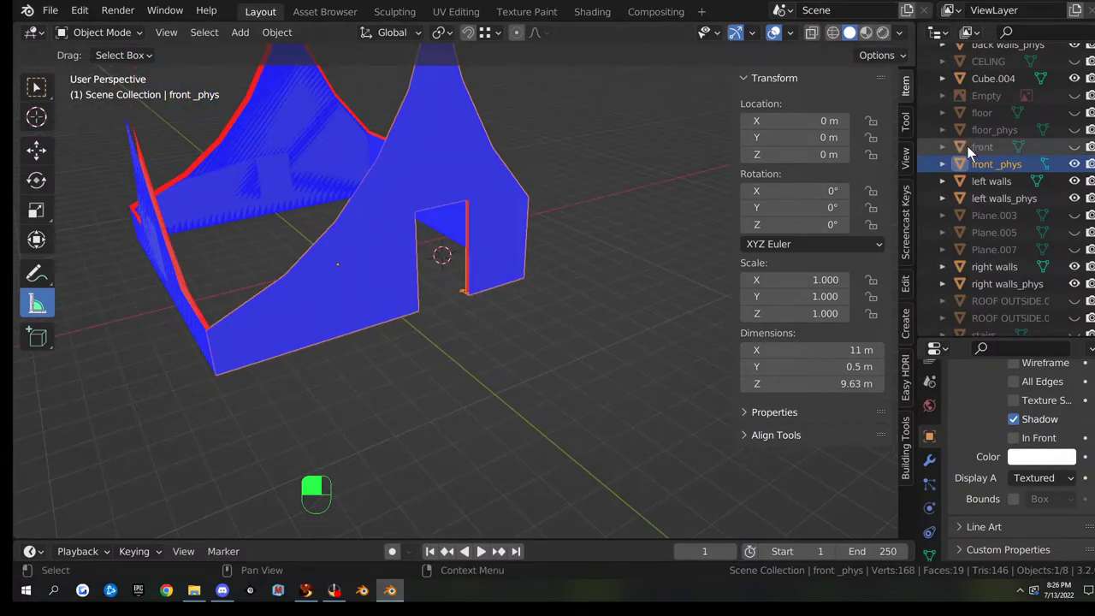
pyautogui.click(1074, 147)
pyautogui.click(1074, 164)
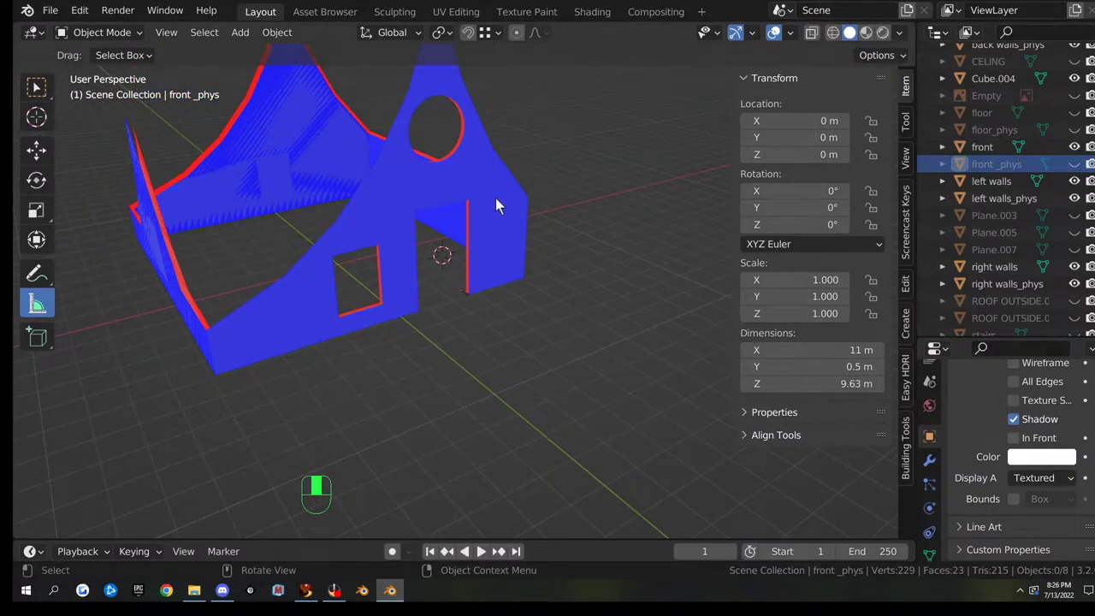
pyautogui.click(996, 164)
pyautogui.click(1074, 146)
pyautogui.click(1074, 163)
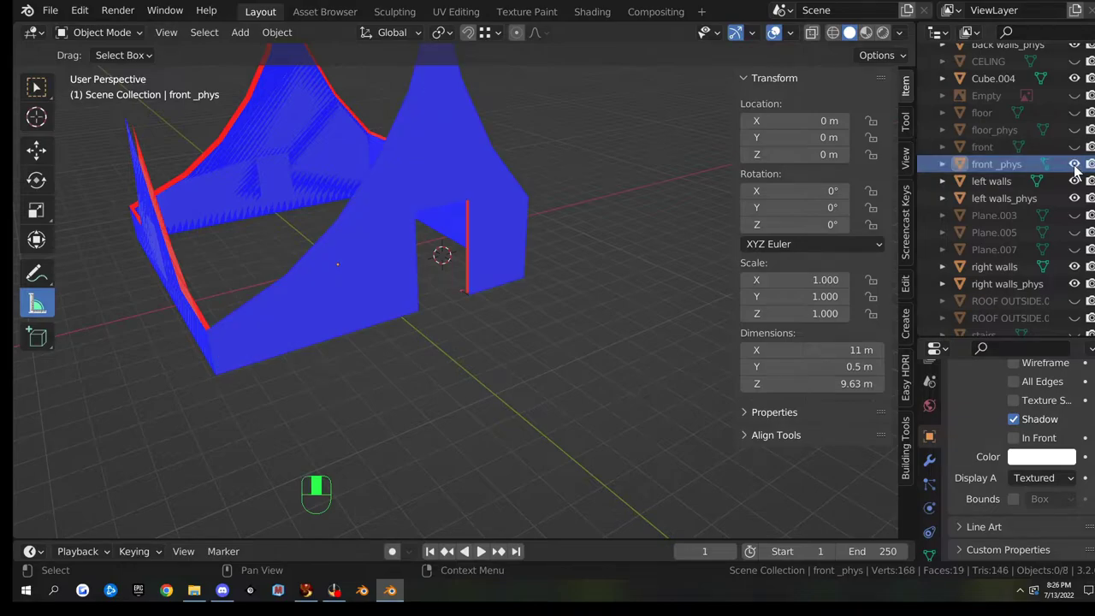
pyautogui.click(389, 179)
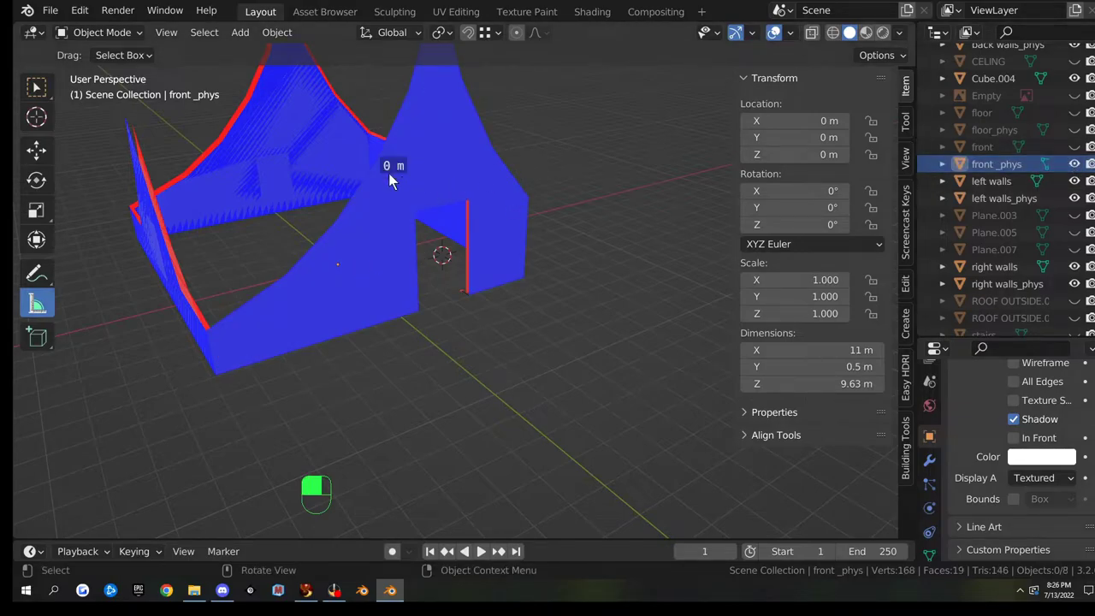
pyautogui.click(369, 250)
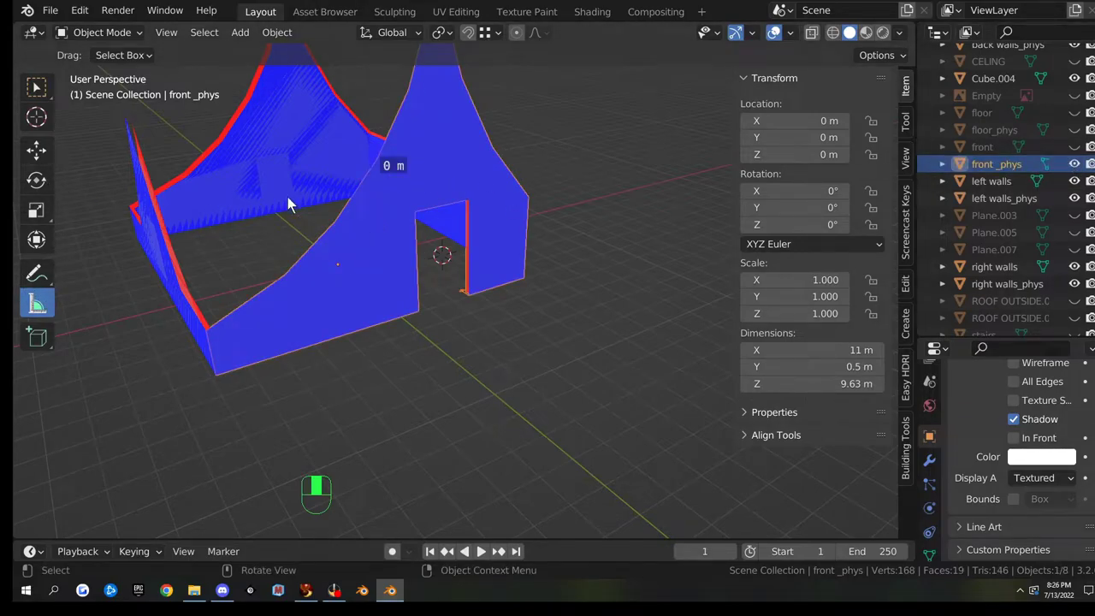
# - Remove the ruler measurement from the viewport, return to box selection, and switch to the Second Life viewer
pyautogui.press('x')
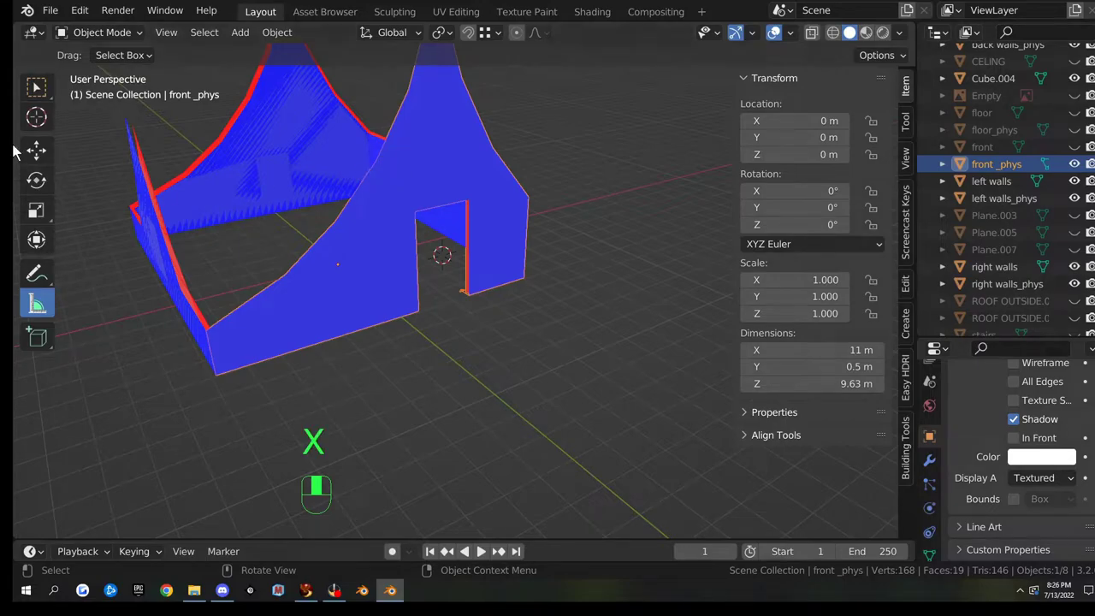
pyautogui.click(34, 89)
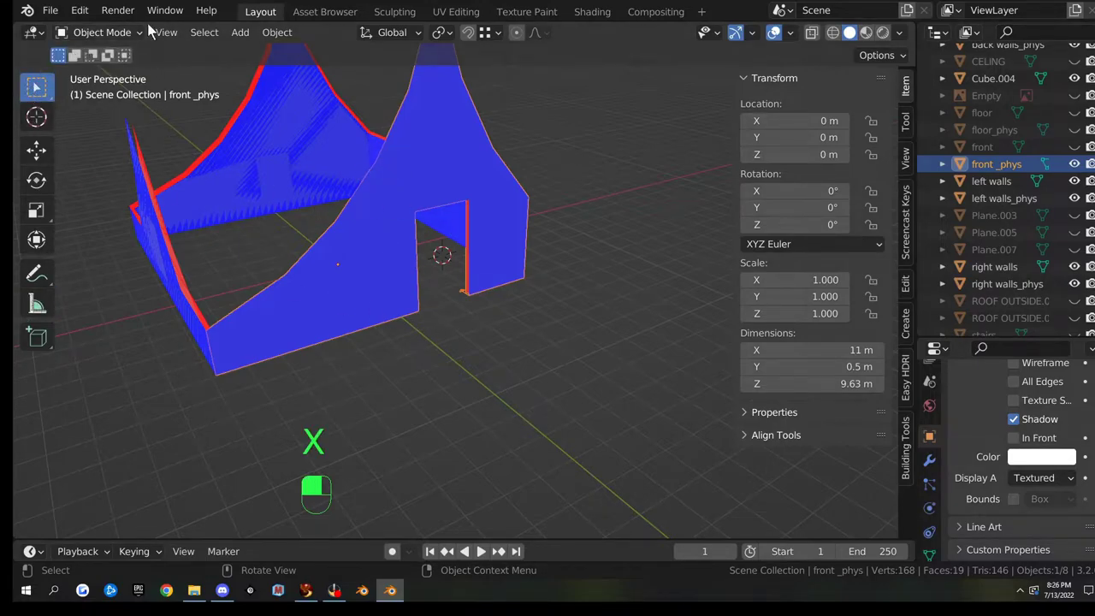
pyautogui.click(1038, 2)
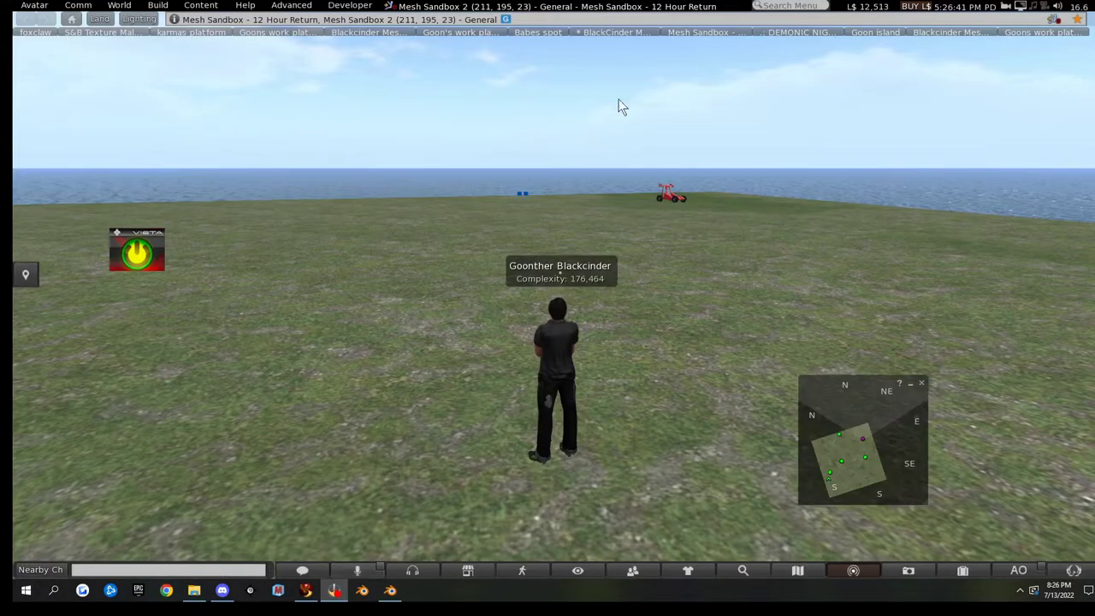
# - Load door test.dae from the Desktop as a new mesh model upload and check its preview
pyautogui.click(158, 5)
pyautogui.moveTo(172, 198)
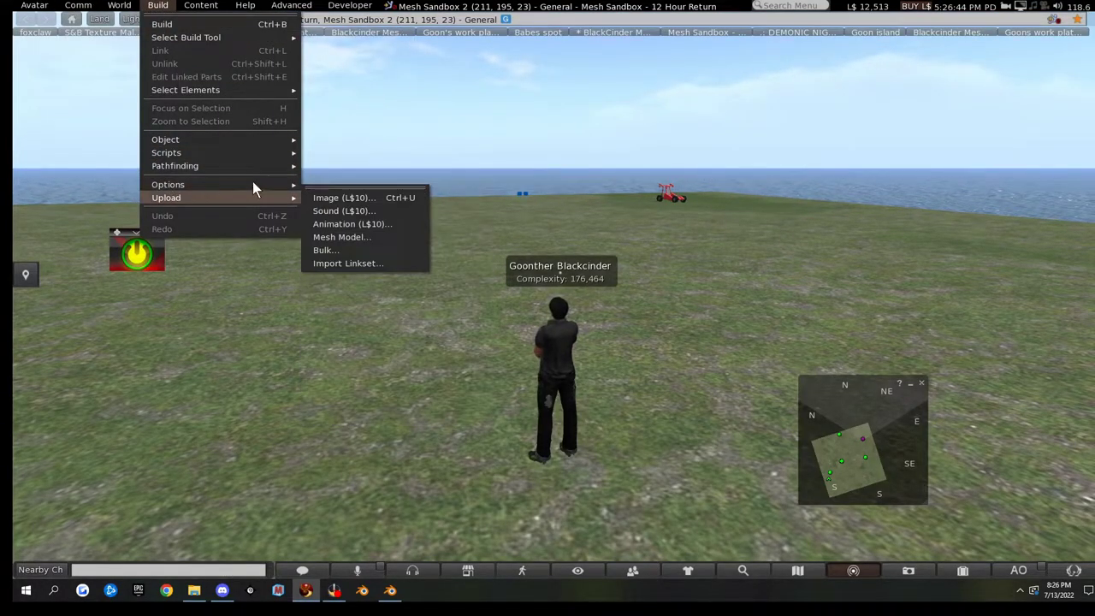
pyautogui.click(381, 237)
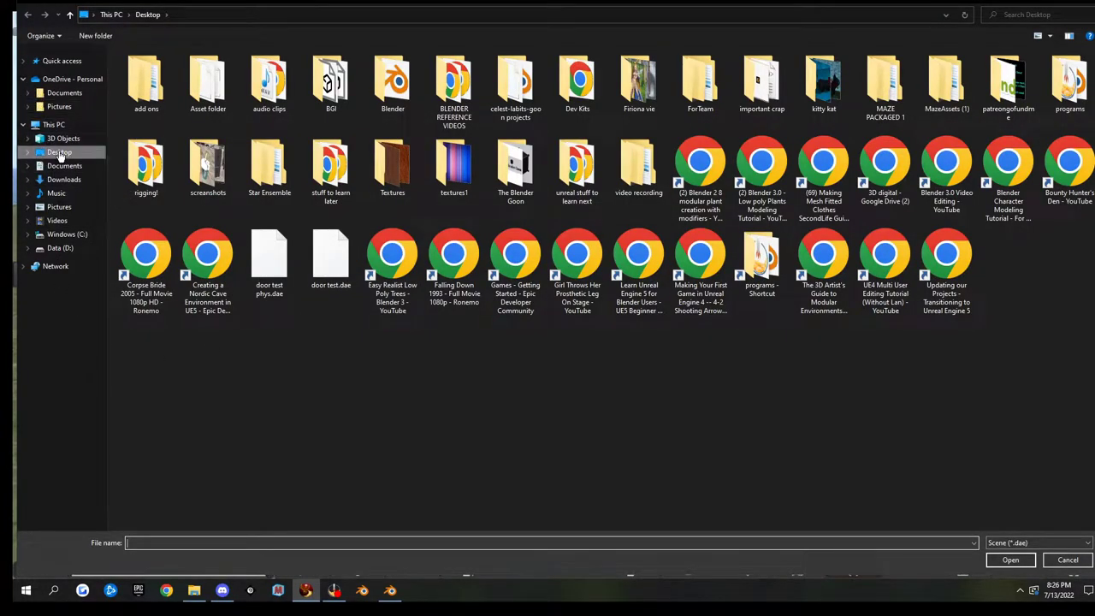
pyautogui.doubleClick(326, 286)
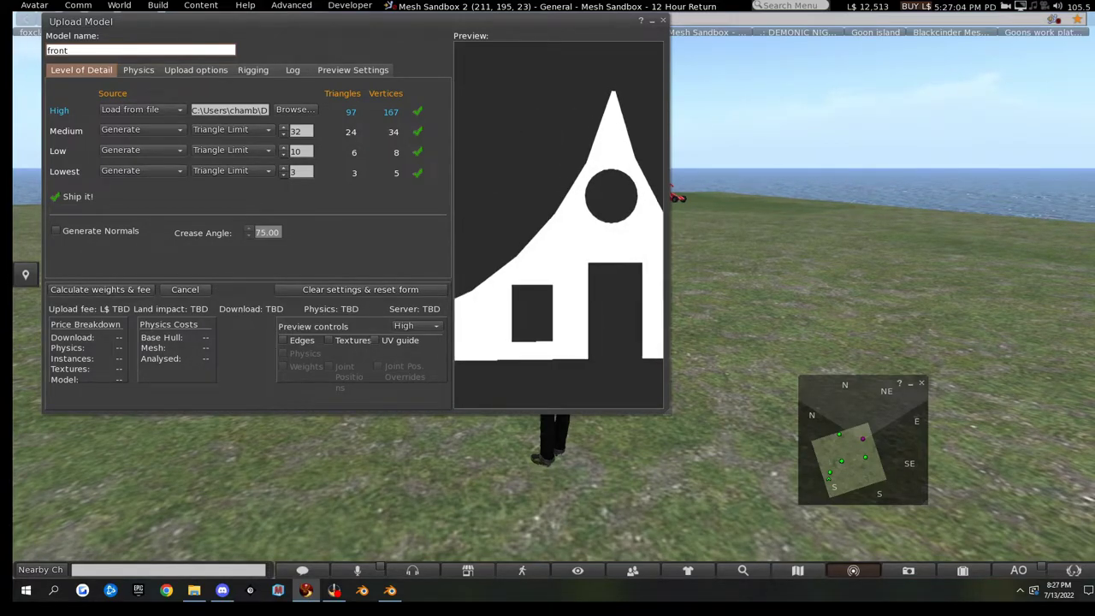
pyautogui.moveTo(558, 224)
pyautogui.mouseDown()
pyautogui.moveTo(594, 234)
pyautogui.moveTo(565, 226)
pyautogui.mouseUp()
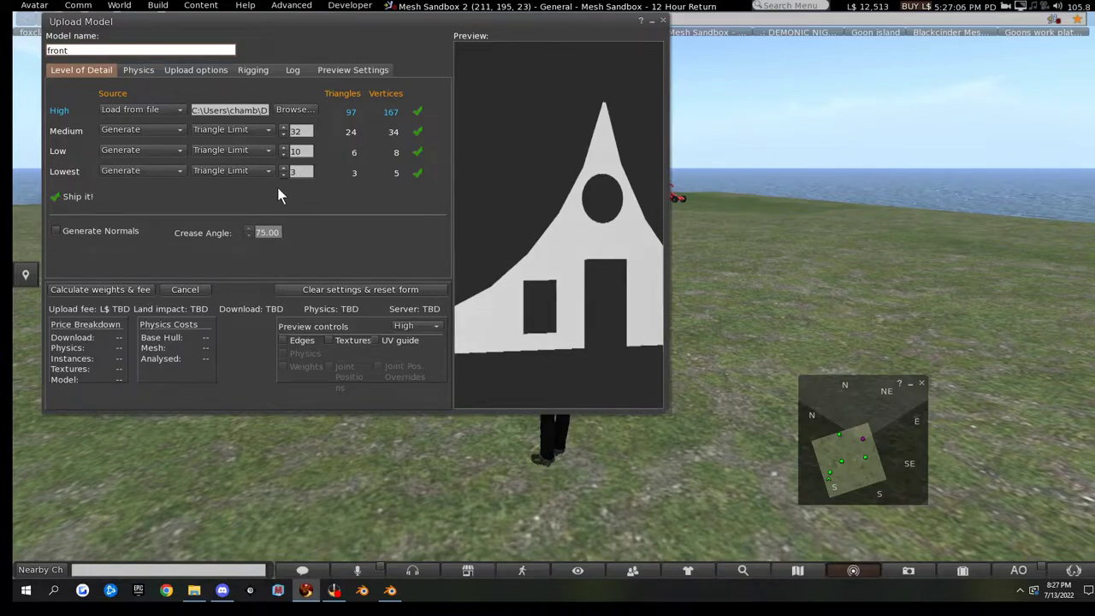
# - Assign door test phys.dae from file as the upload's physics model and inspect it in the preview
pyautogui.click(136, 70)
pyautogui.click(241, 92)
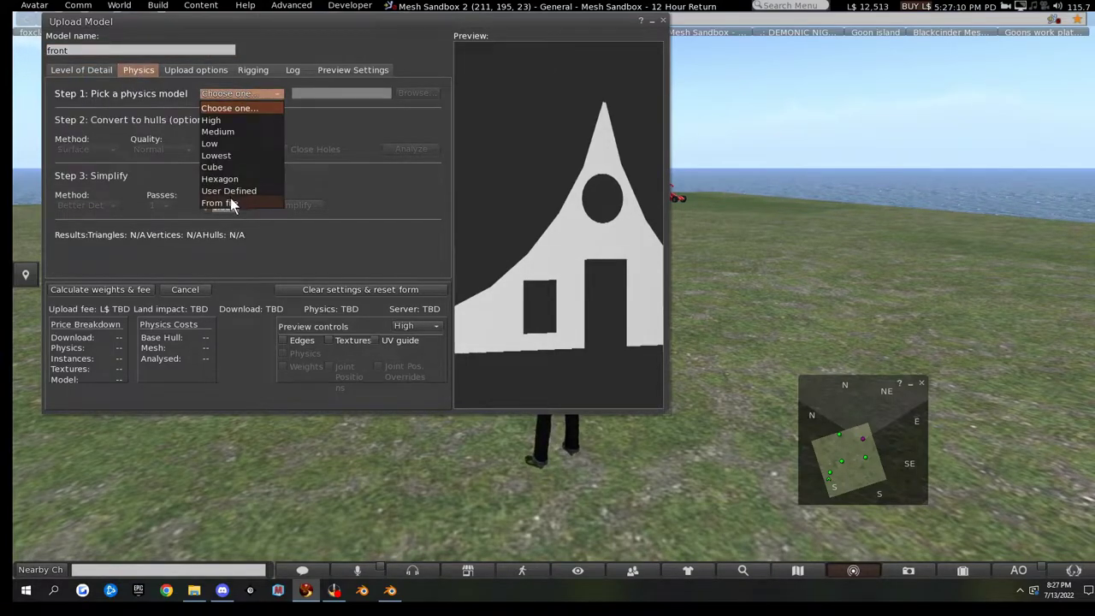
pyautogui.click(231, 199)
pyautogui.click(416, 93)
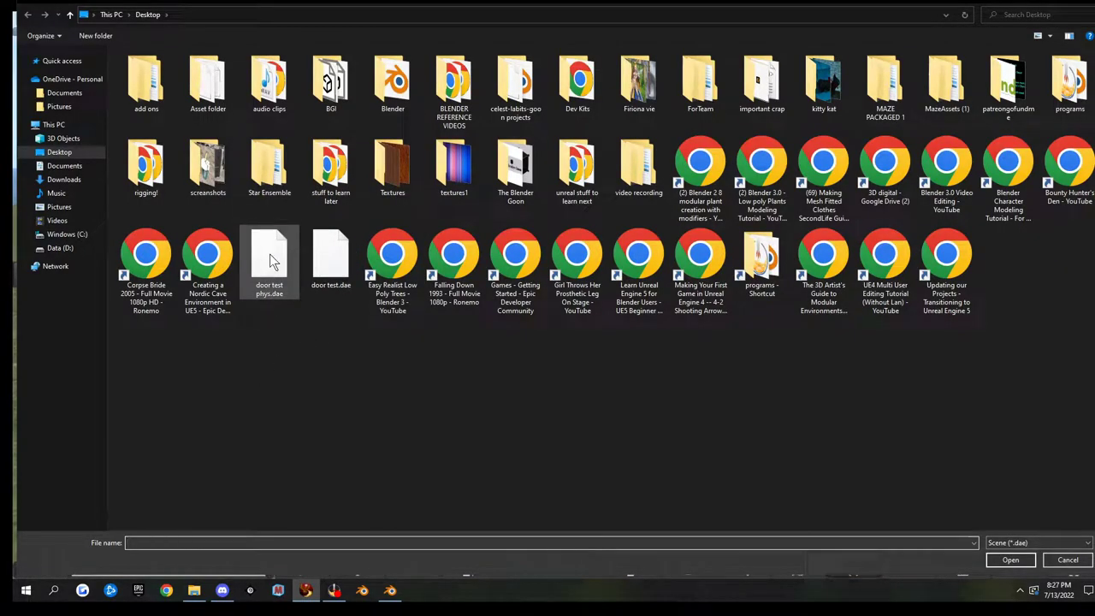
pyautogui.doubleClick(271, 258)
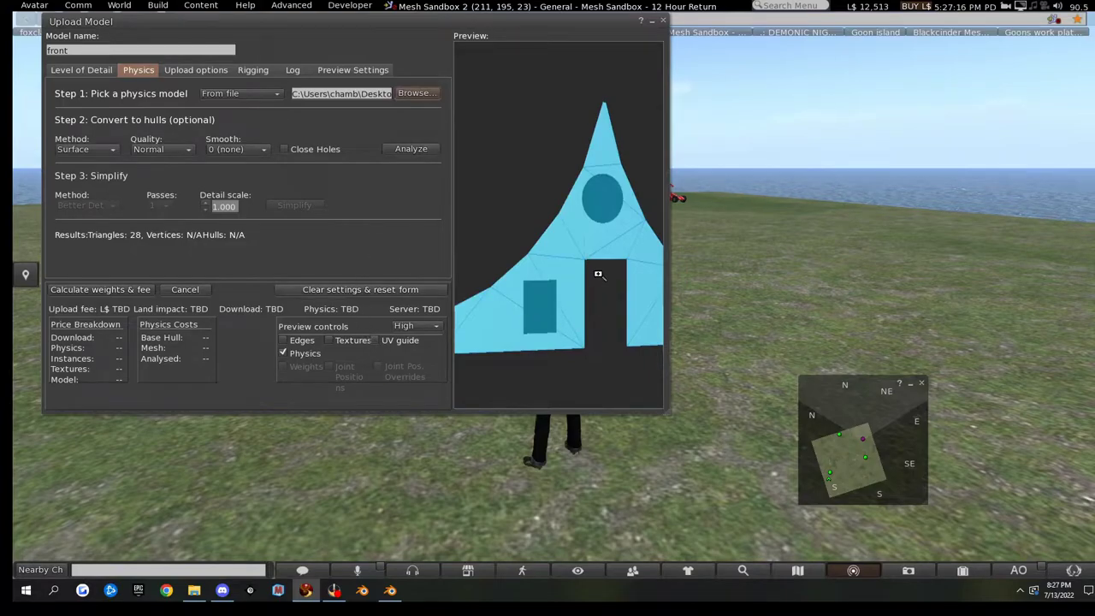
pyautogui.moveTo(620, 236); pyautogui.dragTo(484, 236)
pyautogui.moveTo(517, 274); pyautogui.dragTo(492, 274)
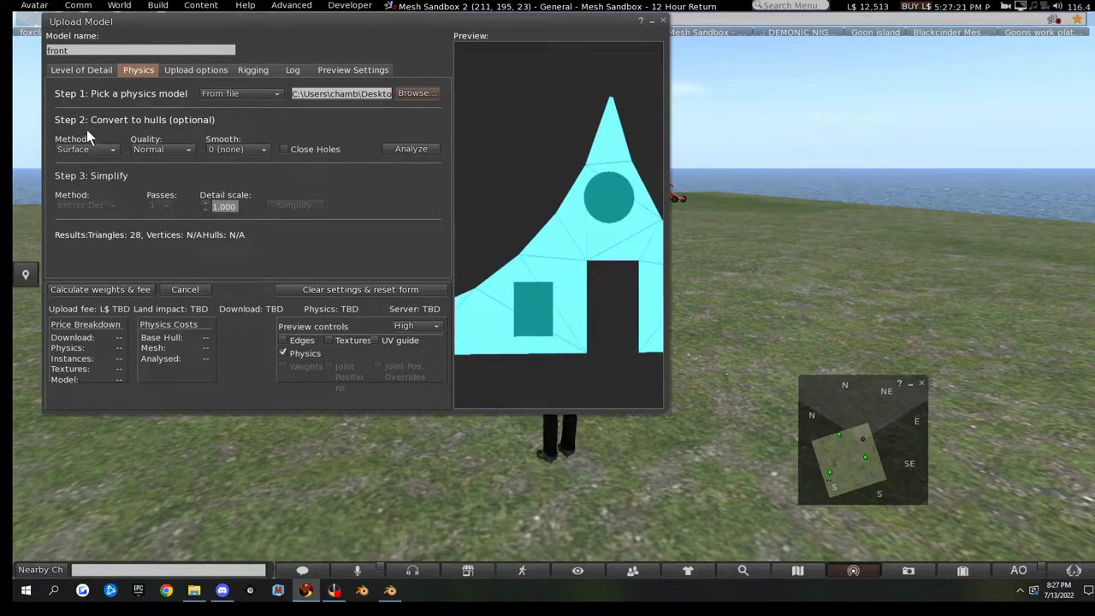
# - Set the Lowest level of detail's triangle limit to 0, then calculate the weights and fee and upload the model
pyautogui.click(81, 68)
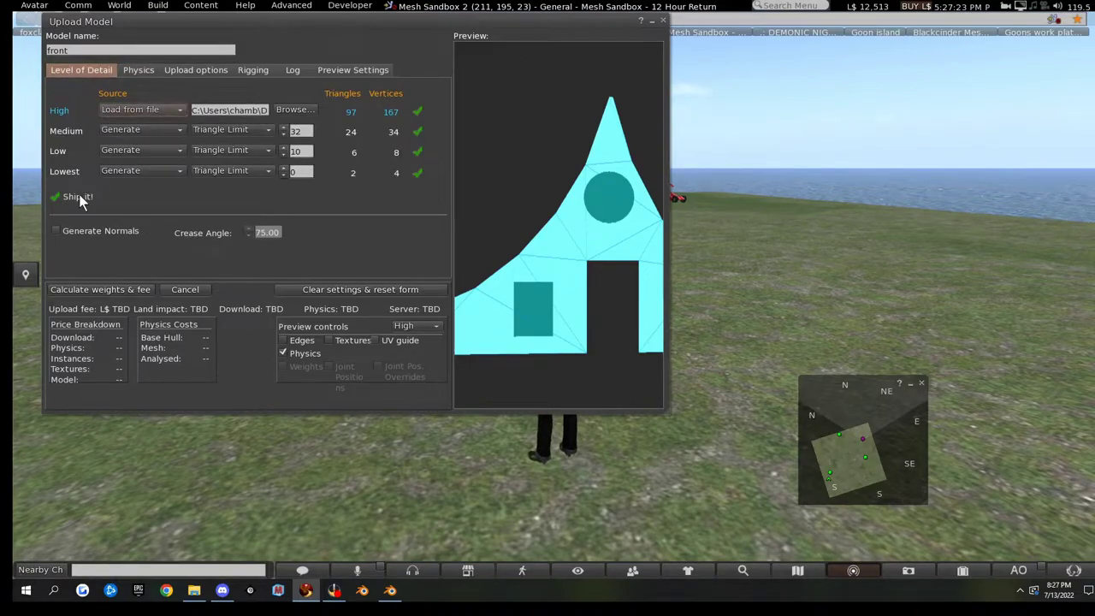
pyautogui.click(92, 288)
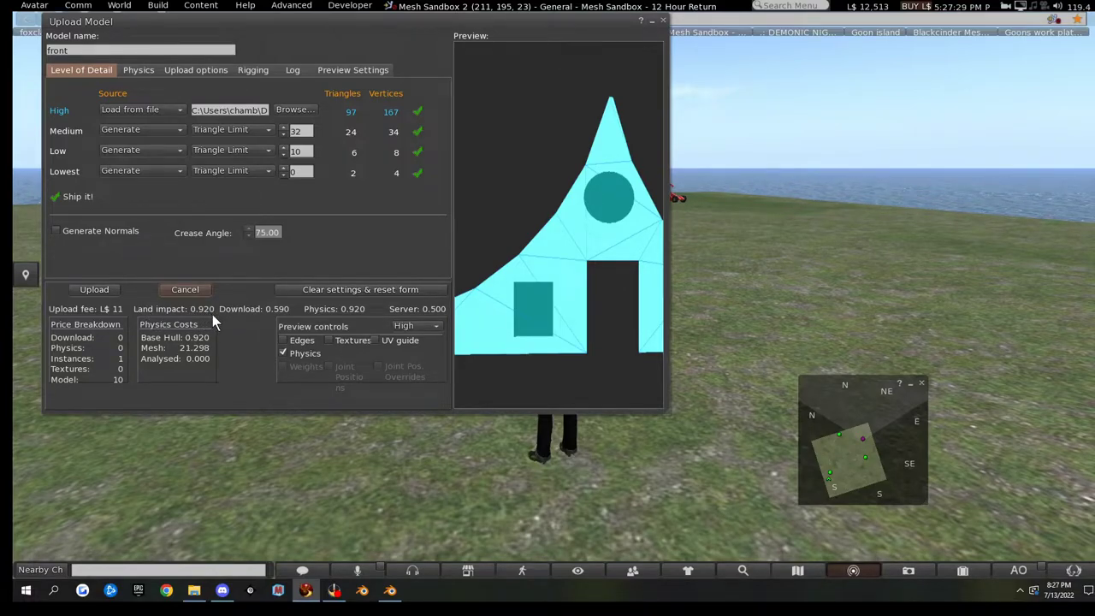
pyautogui.click(99, 290)
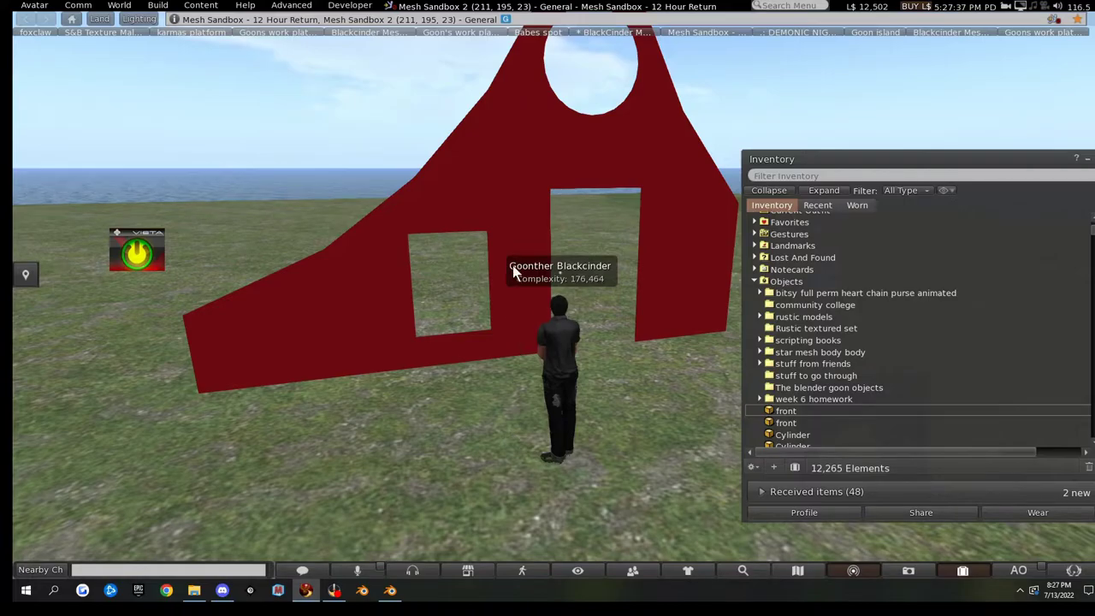
# - Examine both sides of the rezzed front wall and test walking the avatar through its doorway
pyautogui.keyDown('alt'); pyautogui.click(516, 219); pyautogui.keyUp('alt')
pyautogui.moveTo(564, 305)
pyautogui.keyDown('alt'); pyautogui.mouseDown()
pyautogui.moveTo(553, 349)
pyautogui.moveTo(573, 419)
pyautogui.moveTo(579, 362)
pyautogui.moveTo(557, 293)
pyautogui.mouseUp(); pyautogui.keyUp('alt')
pyautogui.press('Escape')
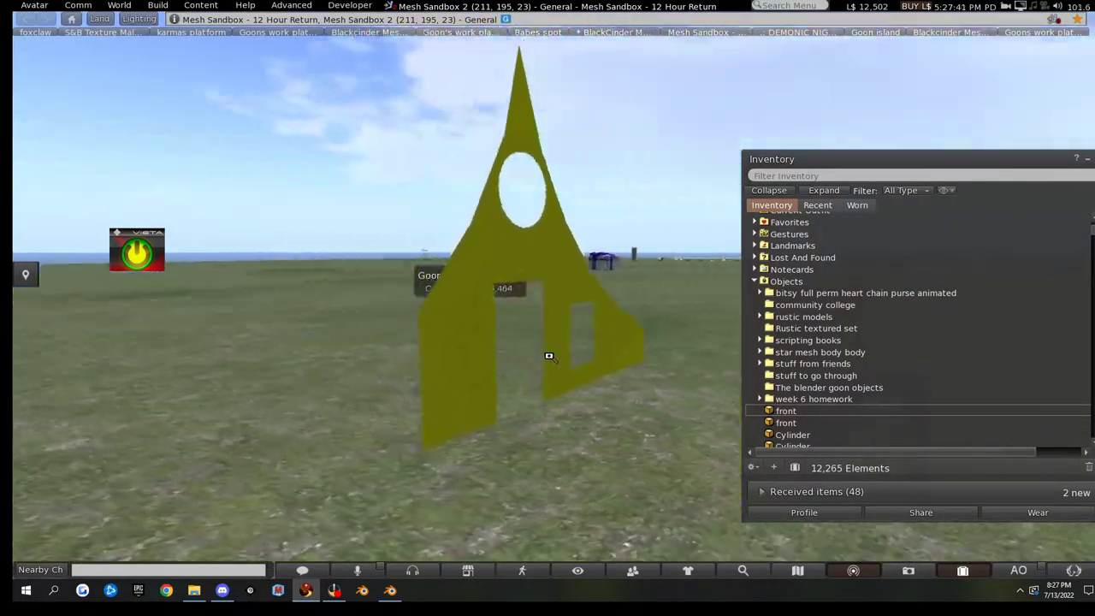
pyautogui.press('Right')
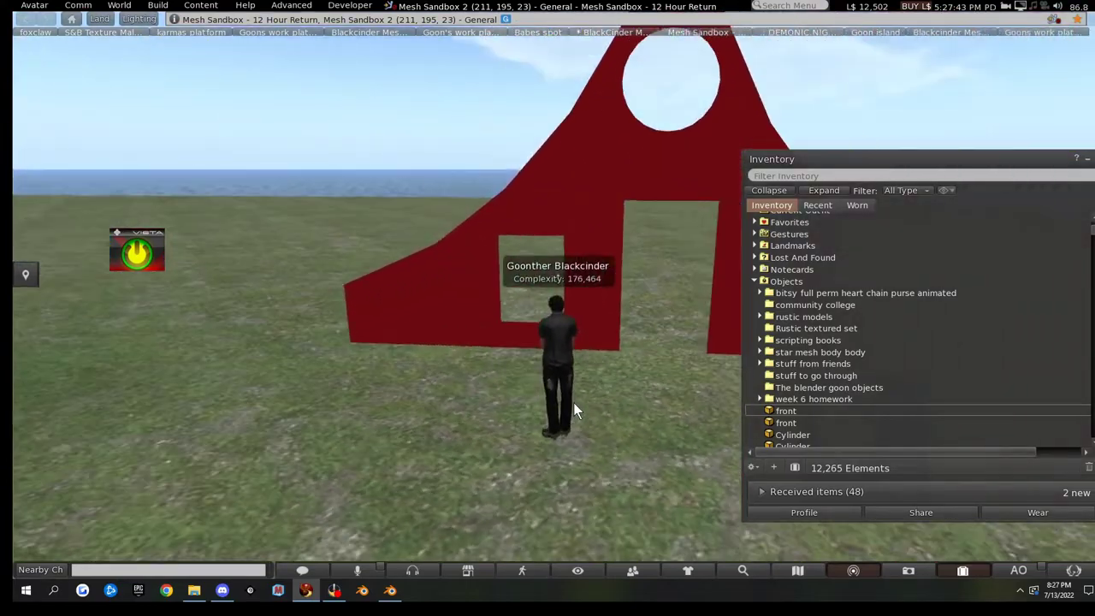
pyautogui.press('Up')
pyautogui.press('Left')
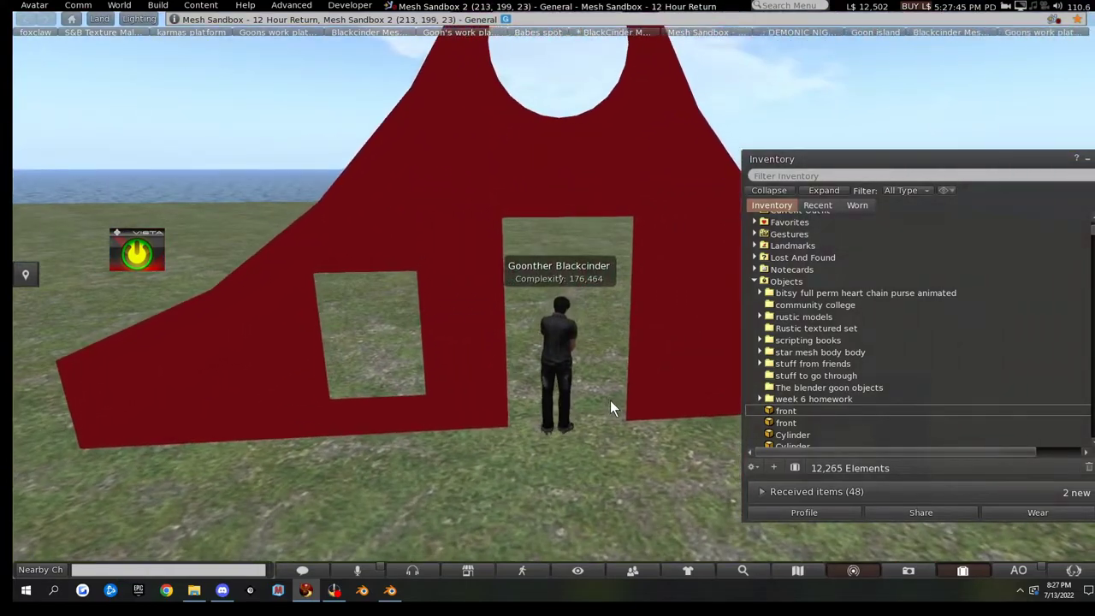
pyautogui.press('Right')
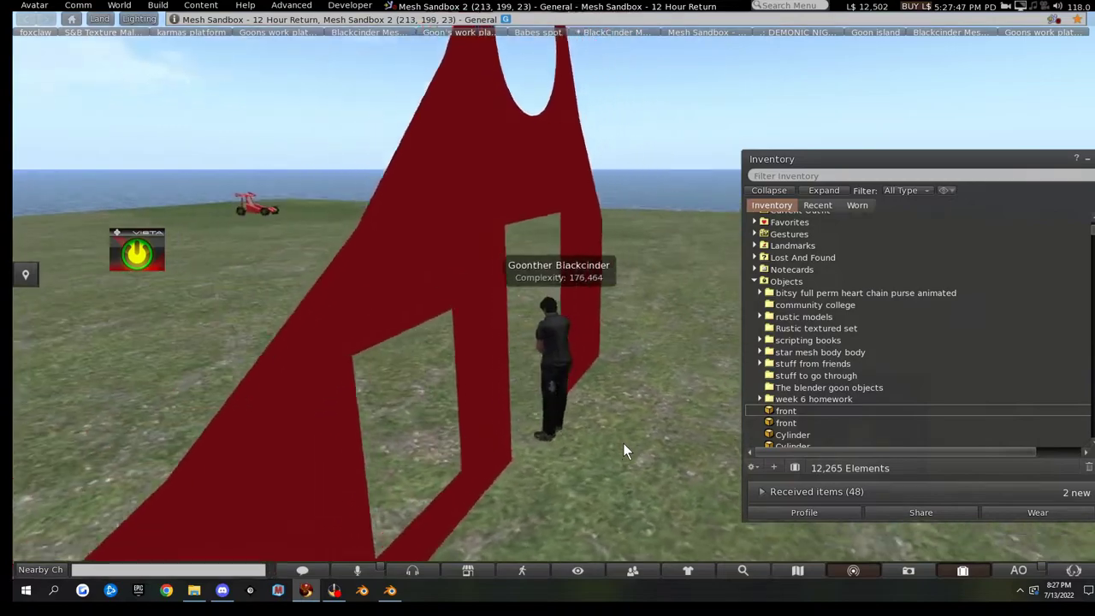
pyautogui.press('Down')
pyautogui.press('Left')
# - Set the front wall's Physics Shape Type to Prim and close the object editor
pyautogui.rightClick(543, 197)
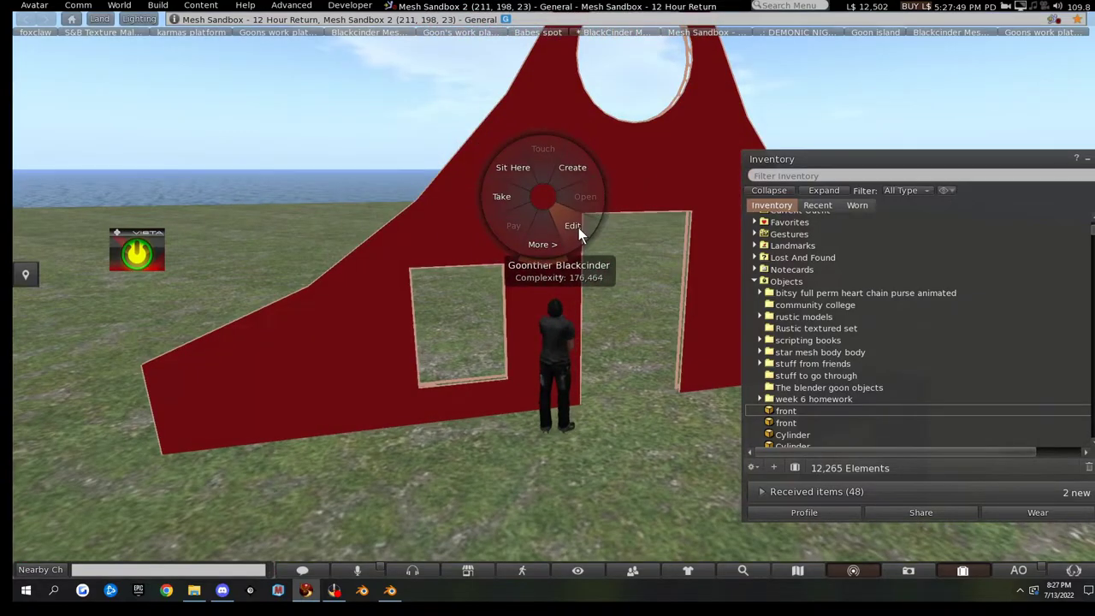
pyautogui.click(572, 226)
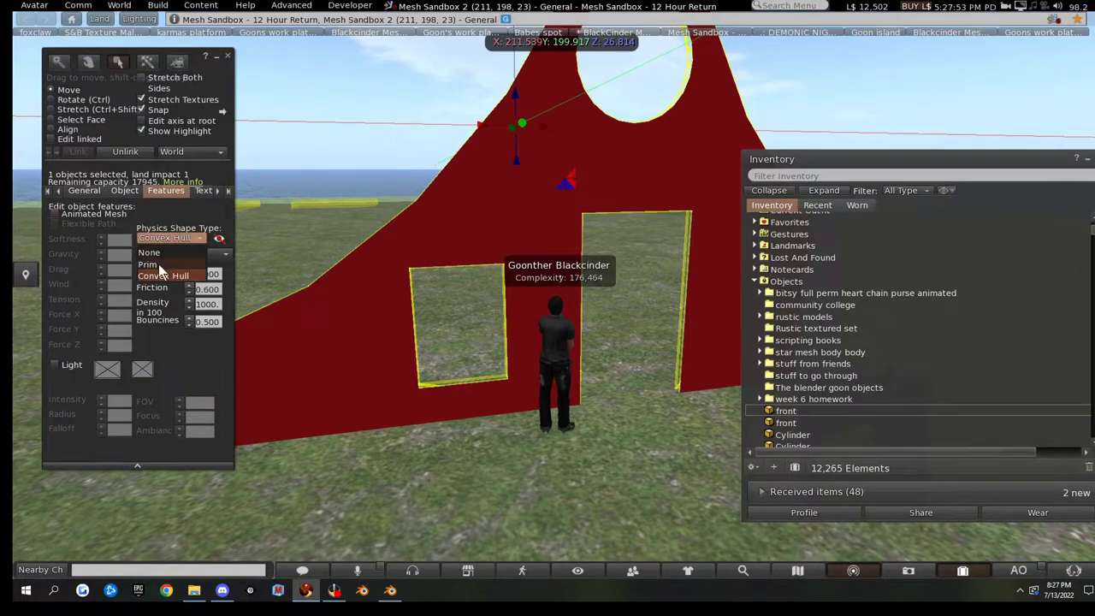
pyautogui.click(228, 56)
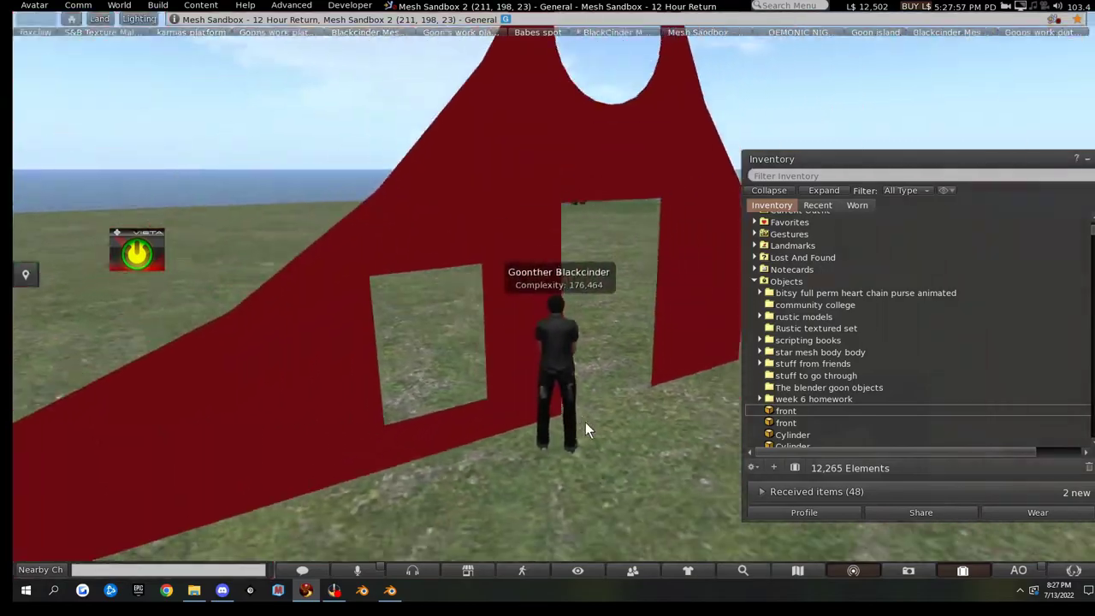
# - Walk the avatar through the doorway to test the wall's collision and turn to face its back side
pyautogui.press('Right')
pyautogui.press('Up')
pyautogui.press('Left')
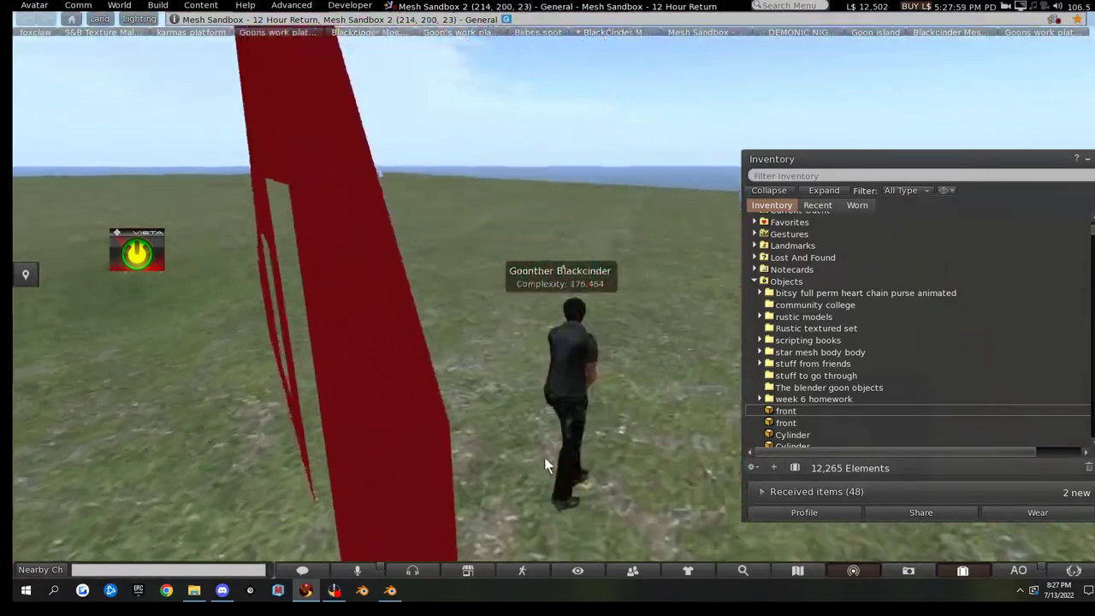
pyautogui.press('Up')
pyautogui.press('Left')
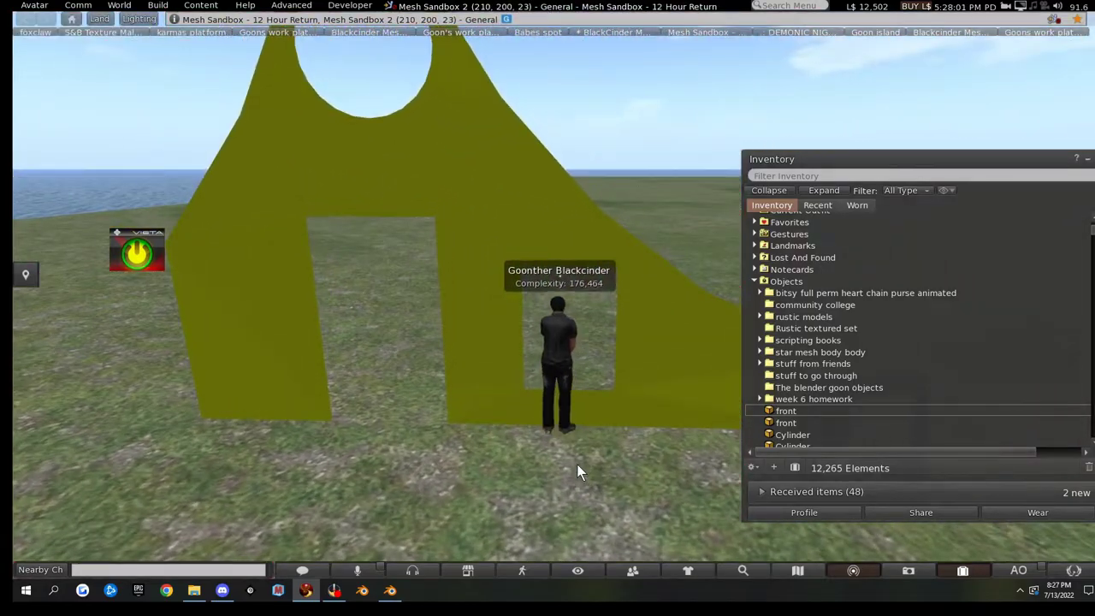
# - Walk the avatar along the back of the wall past the doorway and around its tall end to the front
pyautogui.press('Left')
pyautogui.press('Up')
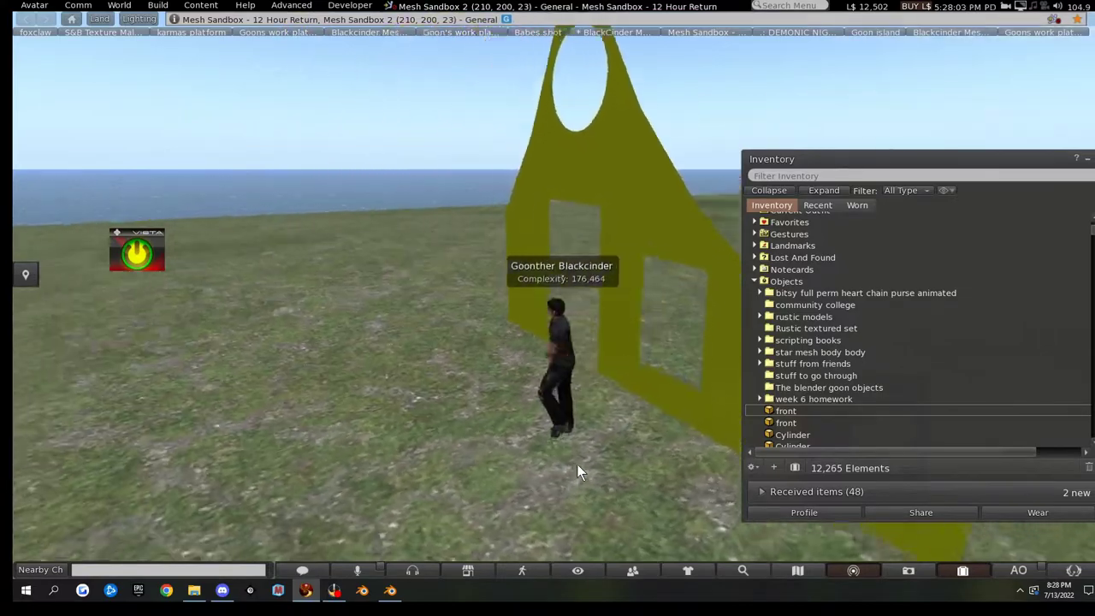
pyautogui.press('Right')
pyautogui.press('Up')
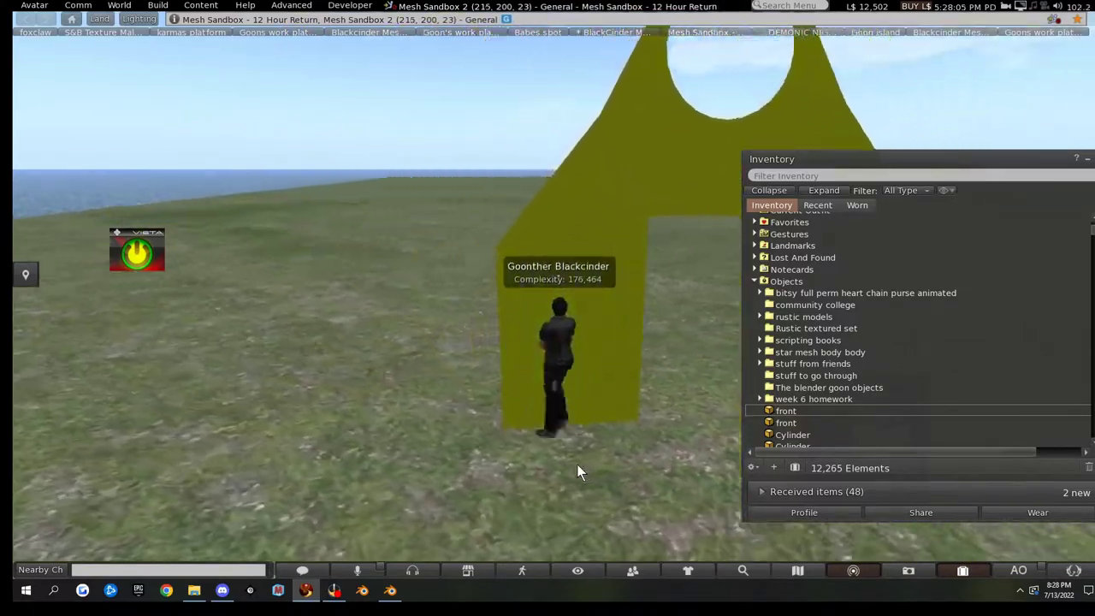
pyautogui.press('Right')
pyautogui.press('Left')
pyautogui.press('Up')
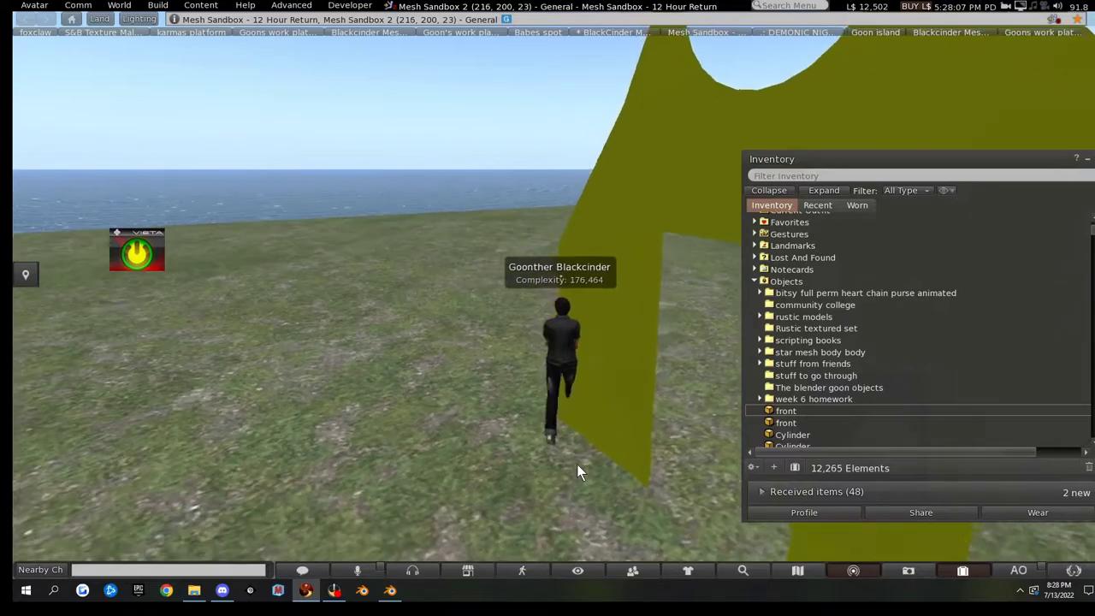
pyautogui.press('Up')
pyautogui.press('Right')
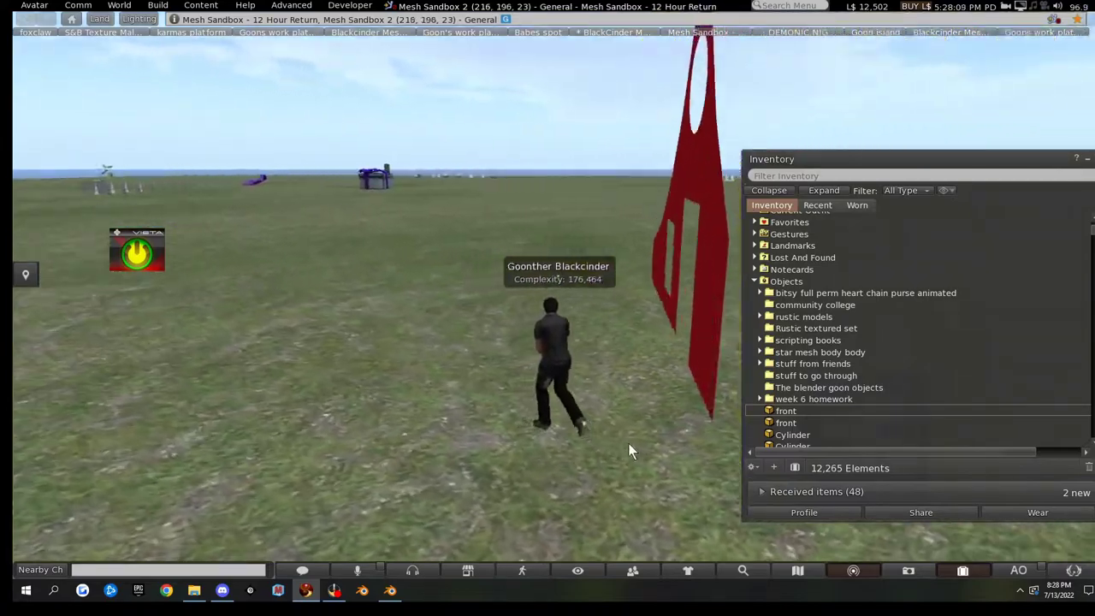
# - Walk the avatar through the doorway again, around the wall's low end, and back to face the front side
pyautogui.press('Left')
pyautogui.press('Up')
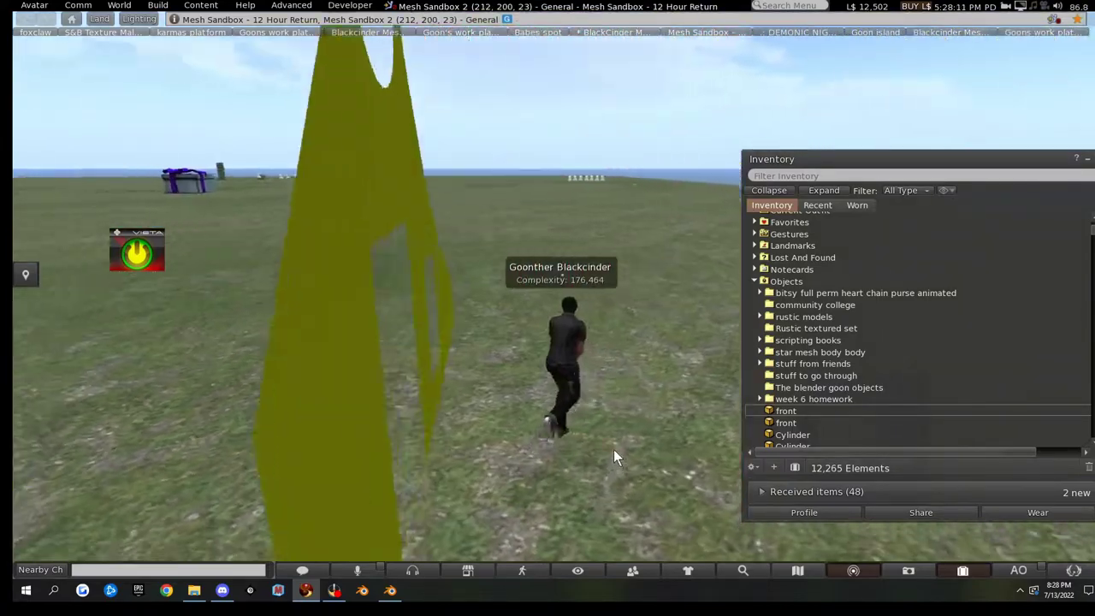
pyautogui.press('Left')
pyautogui.press('Up')
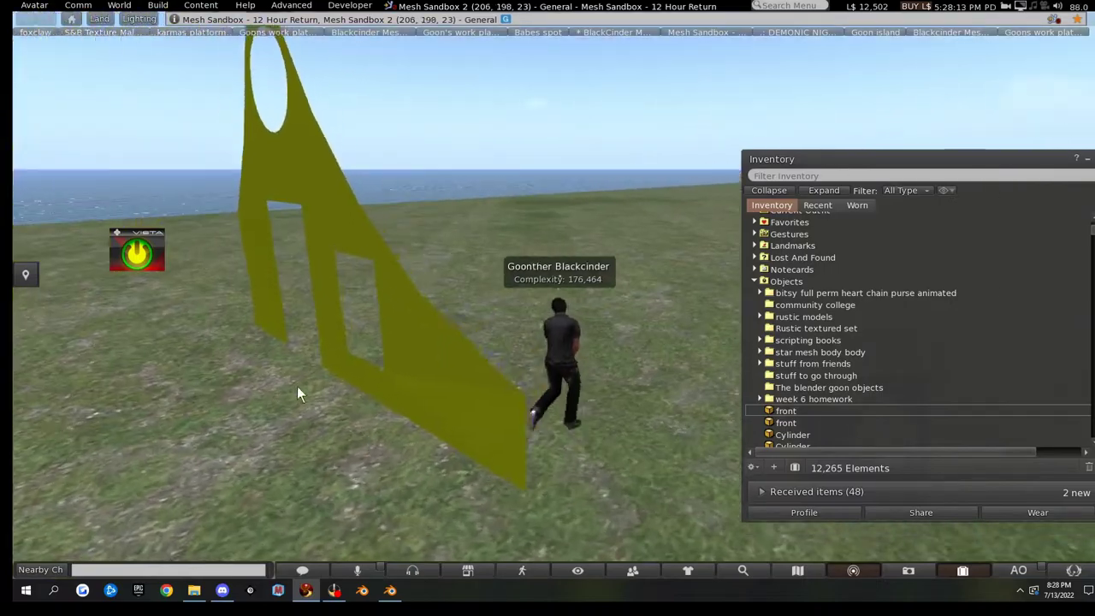
pyautogui.press('Left')
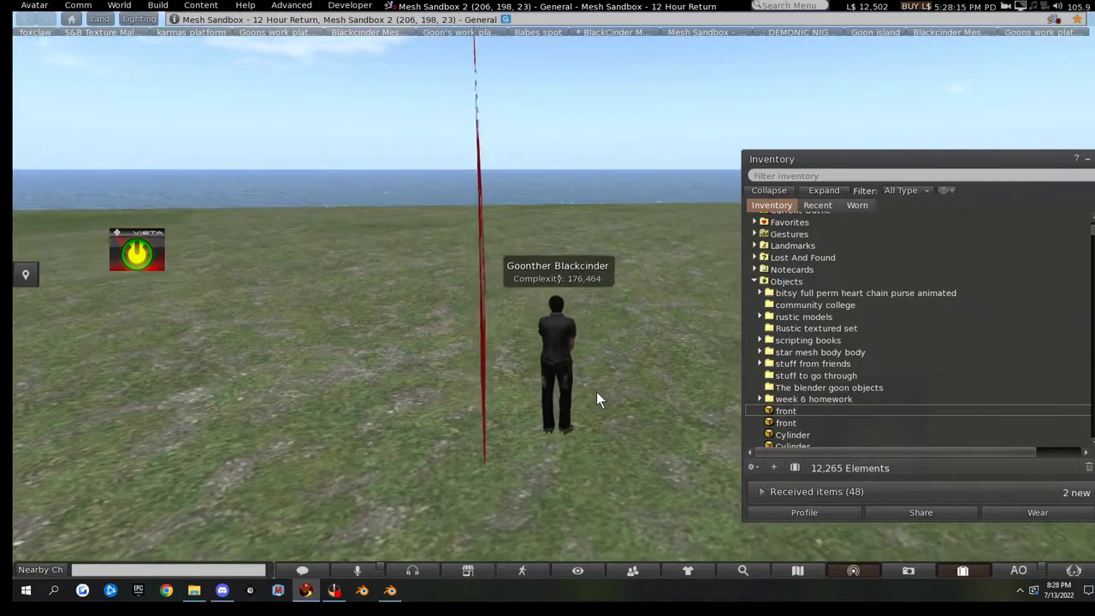
pyautogui.press('Right')
pyautogui.press('Up')
pyautogui.press('Left')
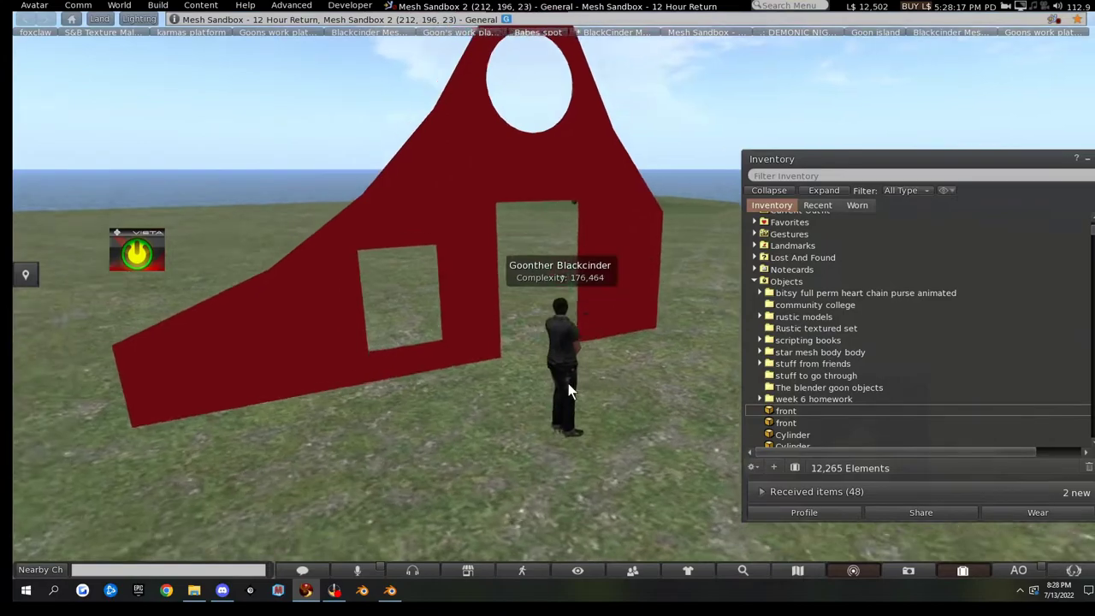
pyautogui.press('Left')
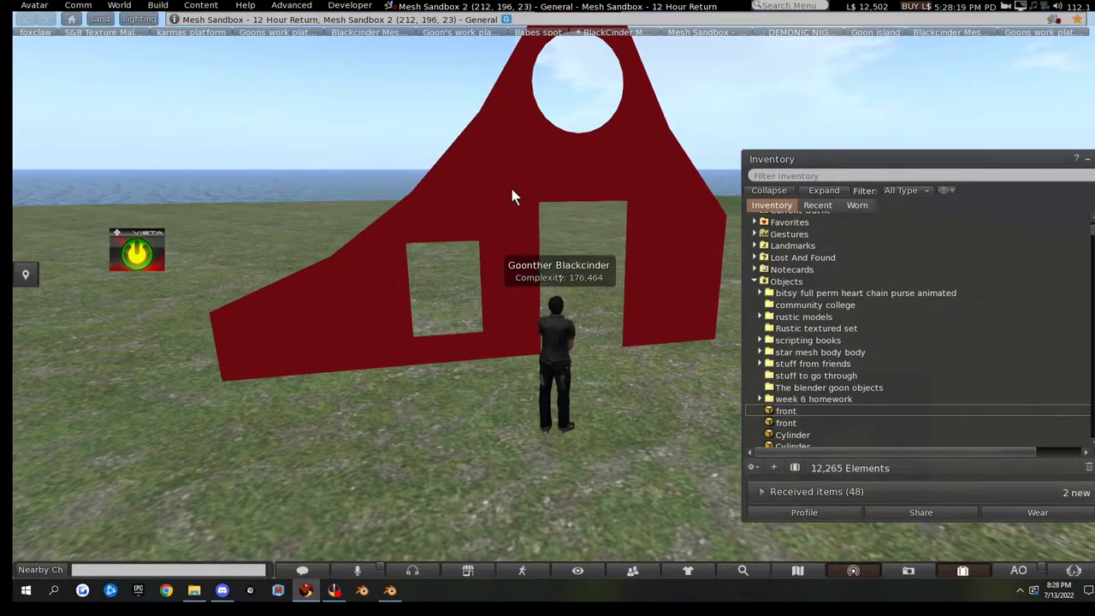
# - Inspect the wall's land impact and physics features in the object editor and close it
pyautogui.scroll(-3, 509, 196)
pyautogui.scroll(3, 517, 175)
pyautogui.rightClick(517, 175)
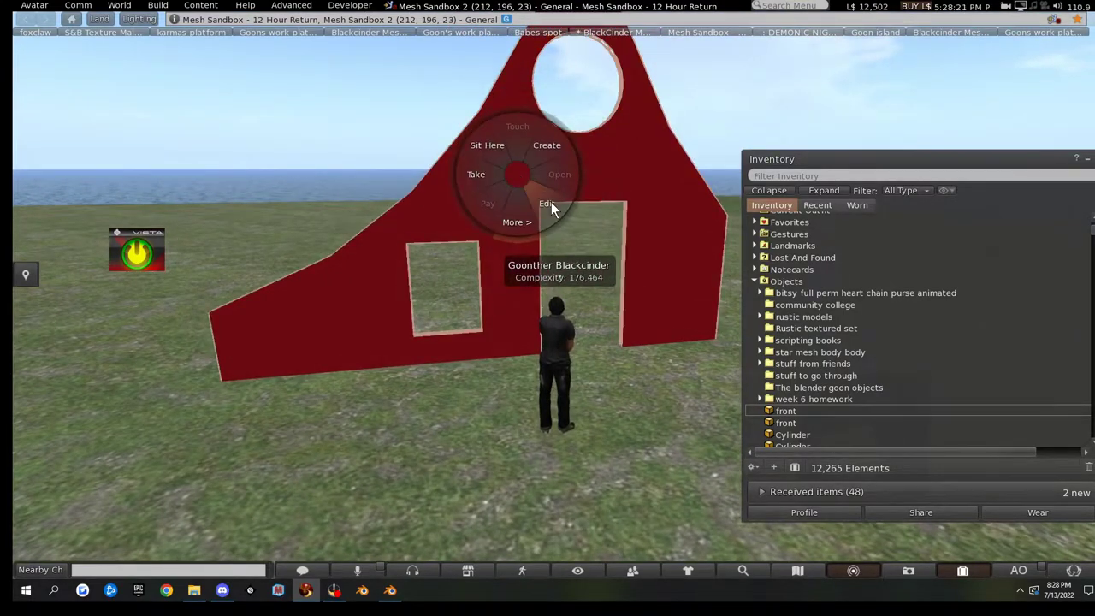
pyautogui.click(550, 202)
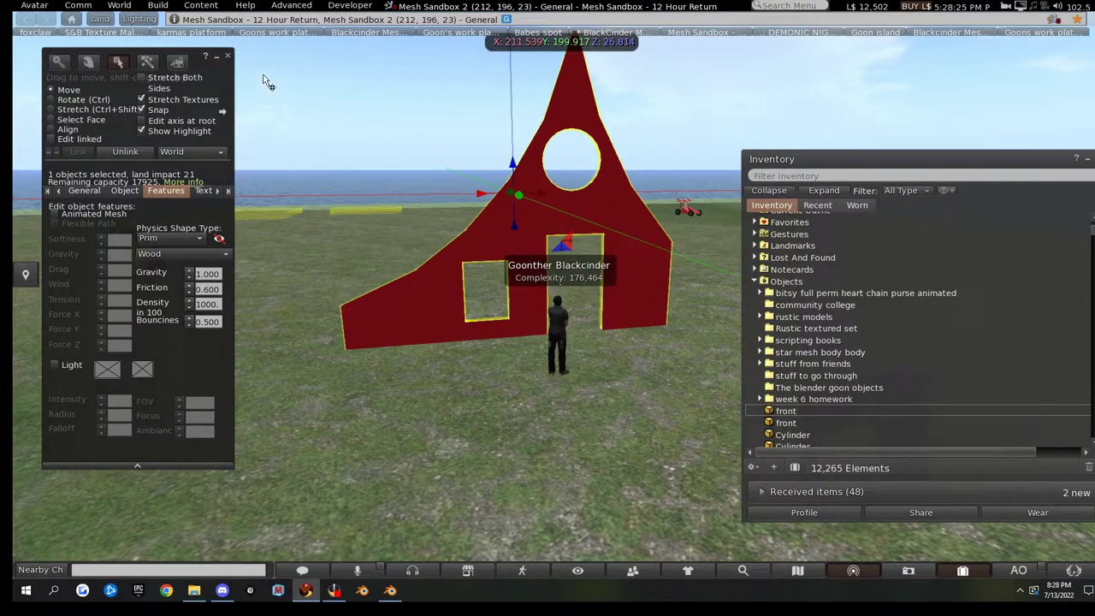
pyautogui.click(227, 58)
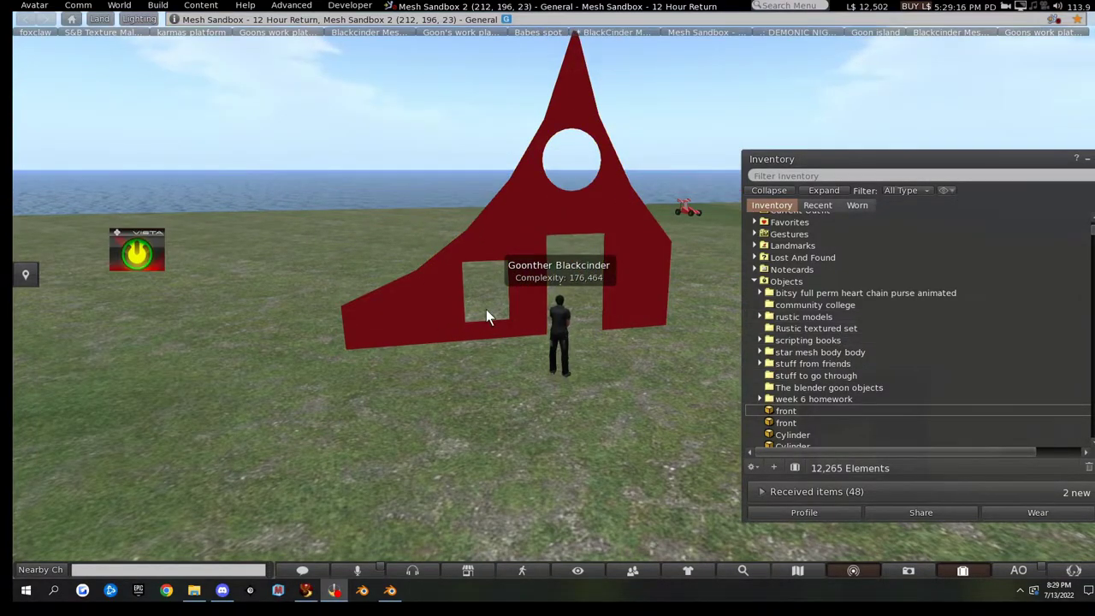
# - Open the wall in the object editor, check its available physics shape types and display its physics shape in the world
pyautogui.scroll(3, 485, 308)
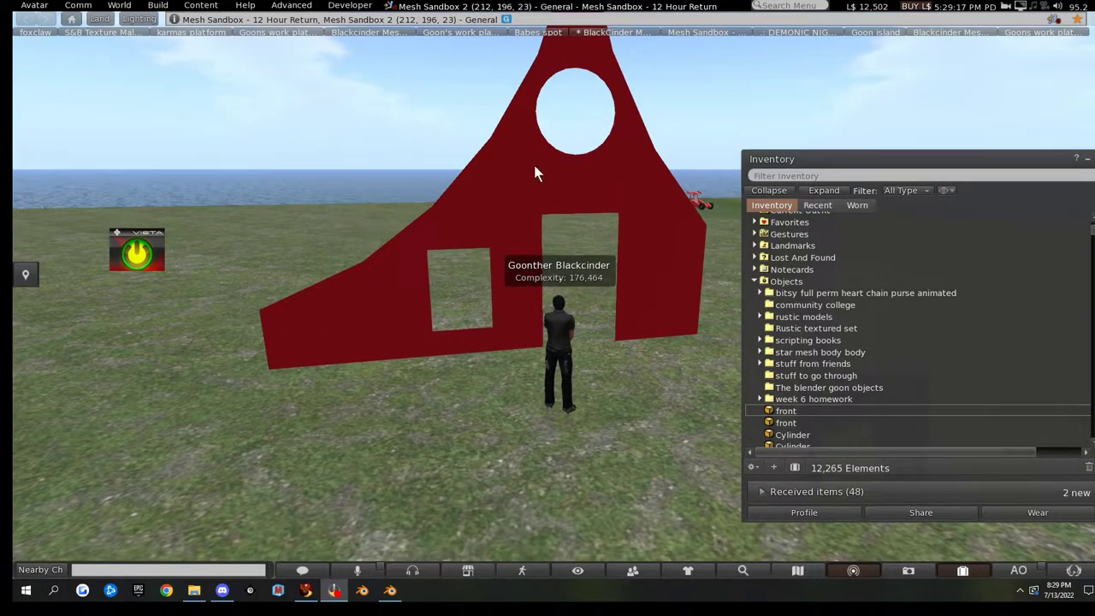
pyautogui.rightClick(500, 189)
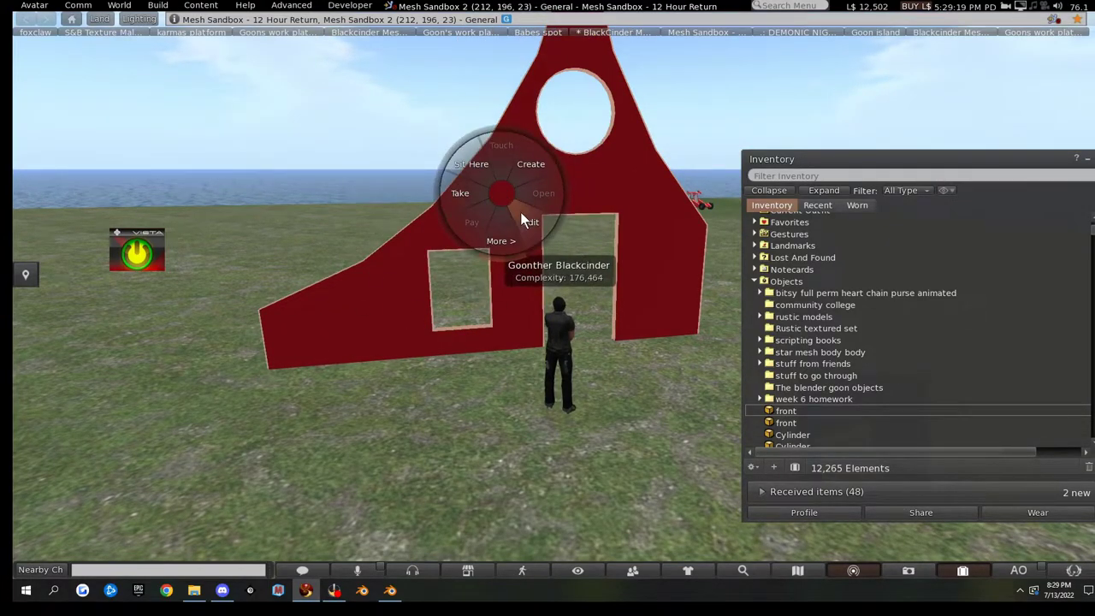
pyautogui.click(528, 222)
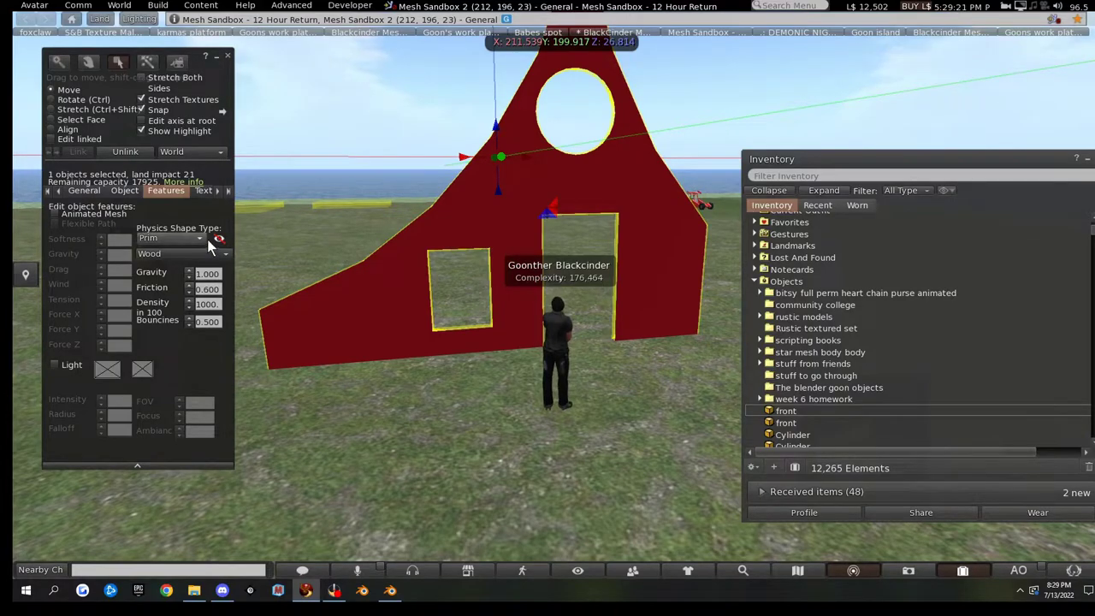
pyautogui.click(163, 237)
pyautogui.click(163, 237)
pyautogui.click(162, 237)
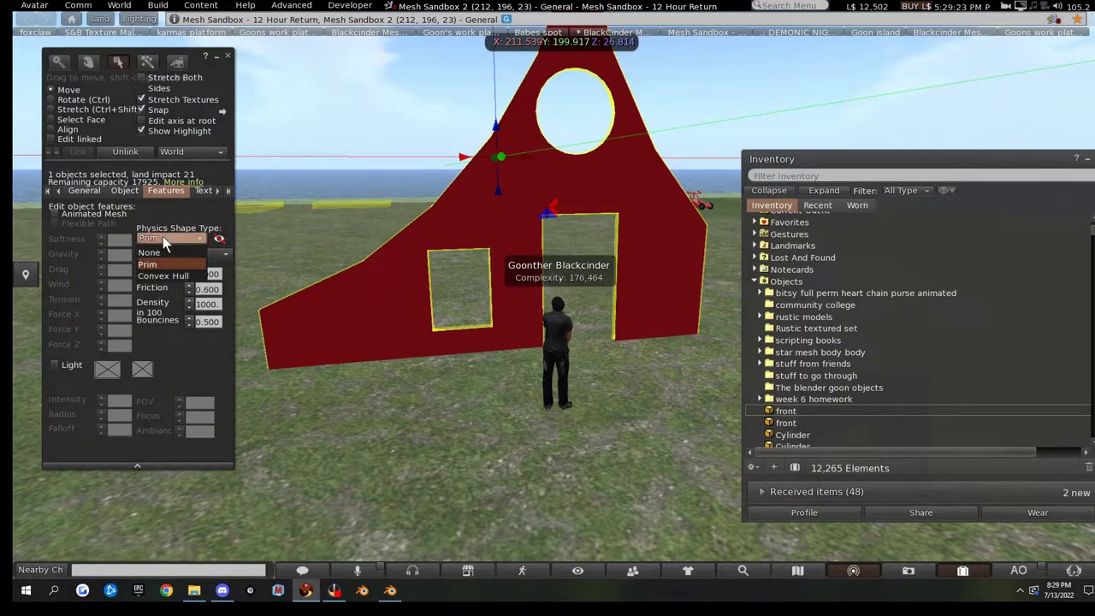
pyautogui.click(164, 237)
pyautogui.click(218, 238)
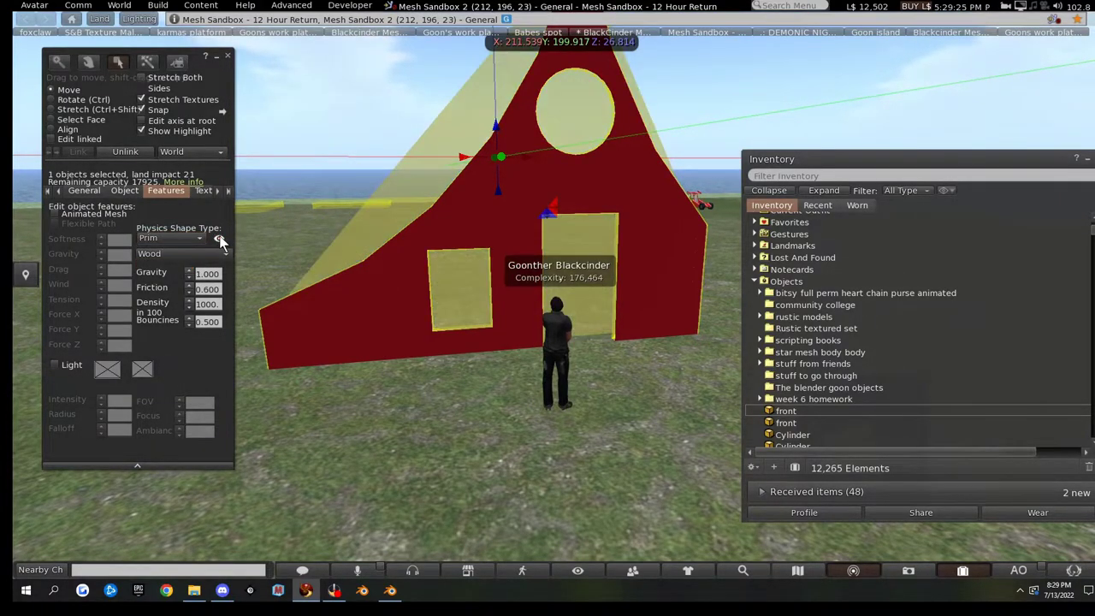
pyautogui.scroll(-3, 417, 259)
pyautogui.scroll(2, 445, 269)
pyautogui.scroll(-3, 447, 271)
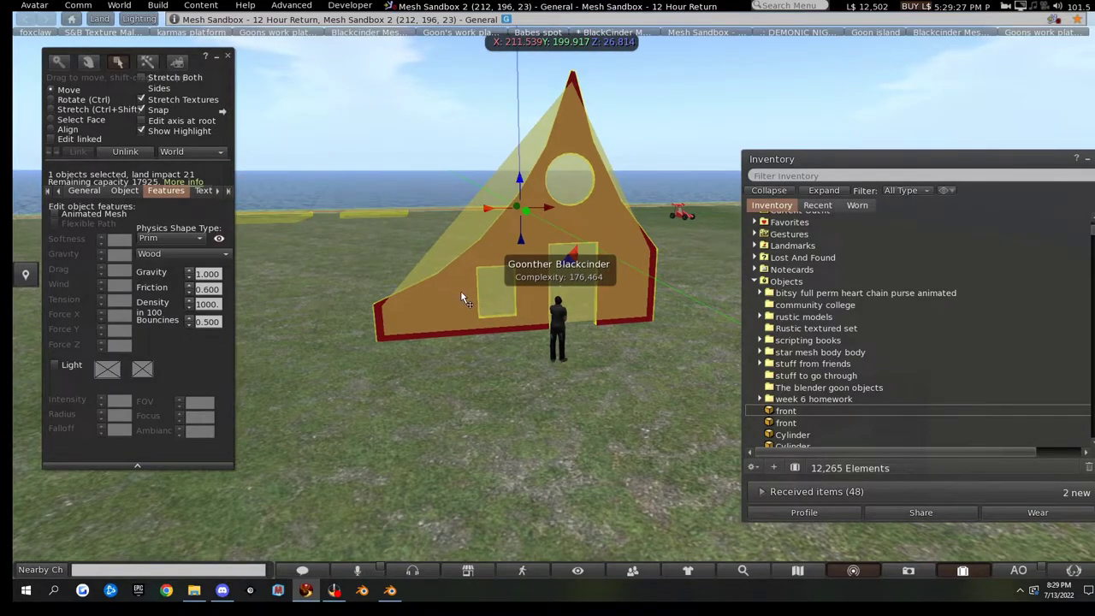
# - Walk the avatar through the doorway with the physics shape displayed and turn to face the wall's back side
pyautogui.keyDown('alt'); pyautogui.moveTo(462, 298); pyautogui.dragTo(638, 366); pyautogui.keyUp('alt')
pyautogui.press('Up')
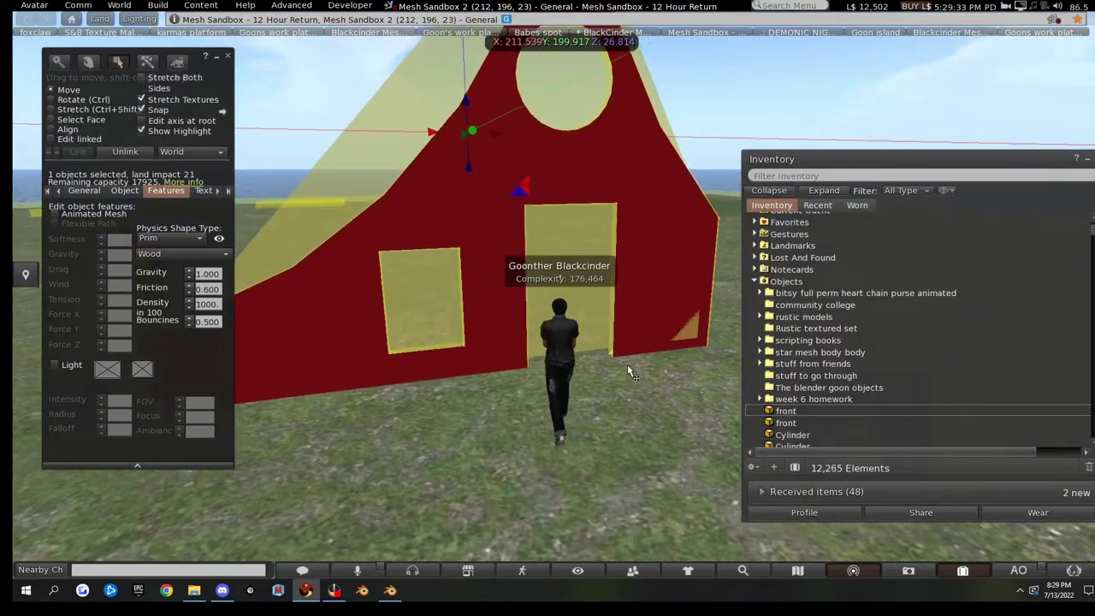
pyautogui.press('Up')
pyautogui.press('Left')
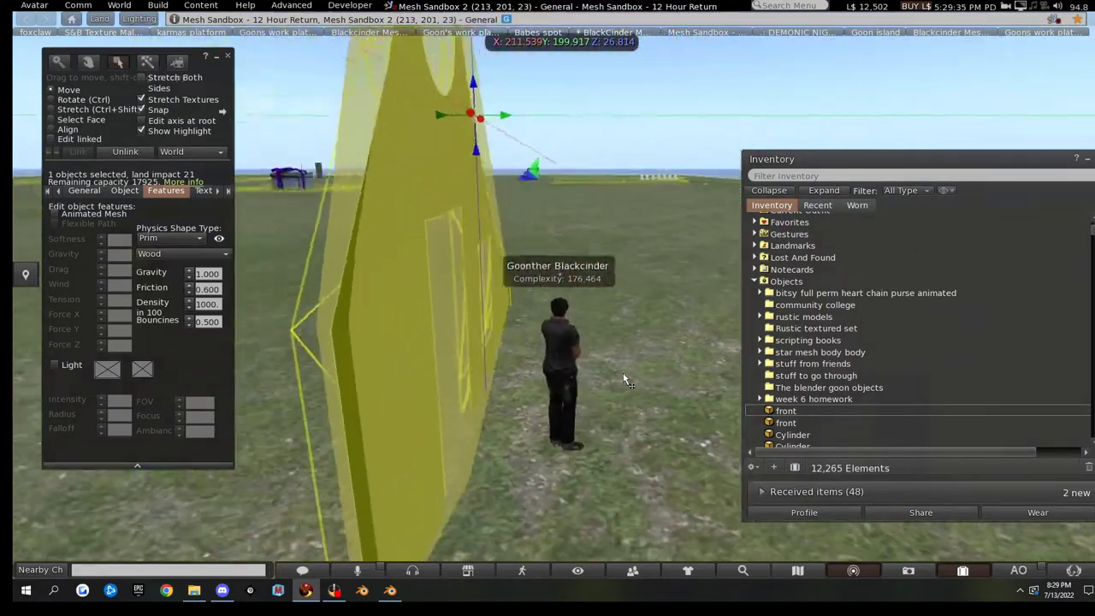
pyautogui.press('Left')
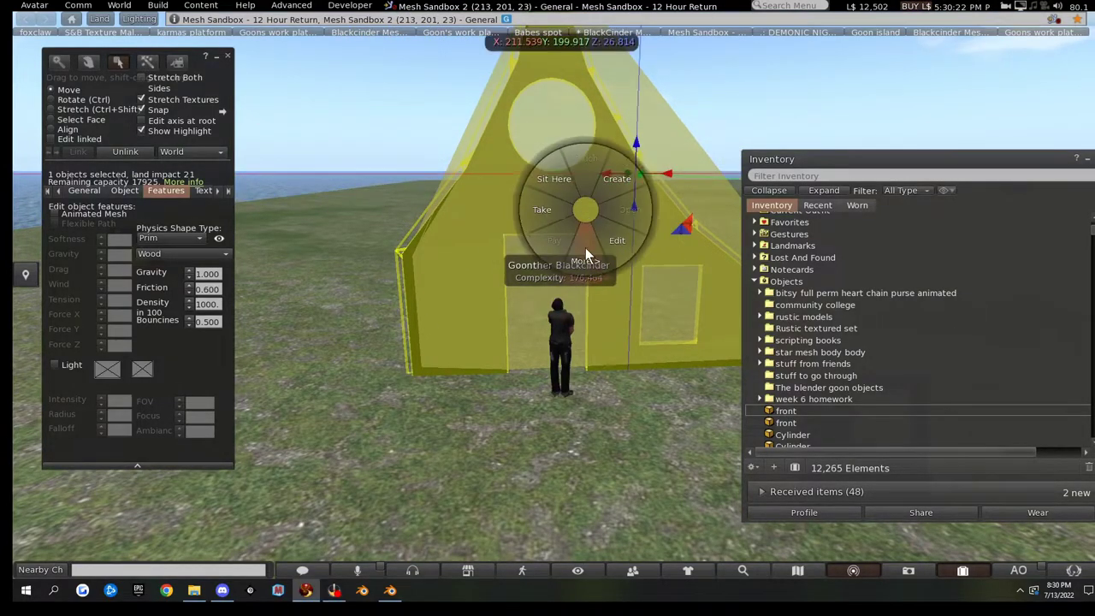
# - Delete the wall from the sandbox and quit the Second Life viewer
pyautogui.press('Delete')
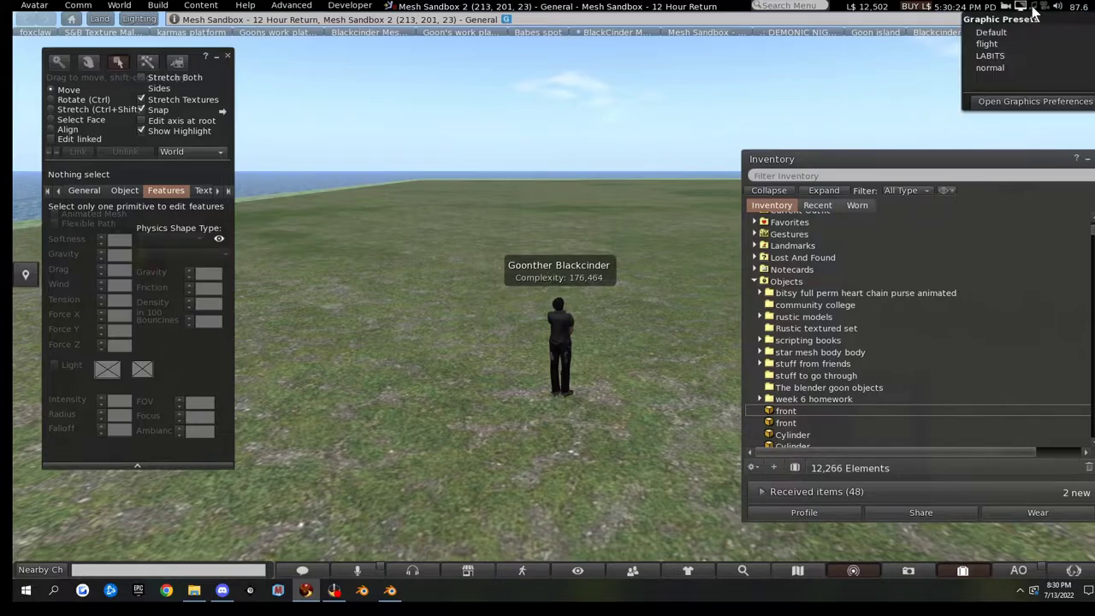
pyautogui.hotkey('ctrl', 'q')
pyautogui.click(544, 308)
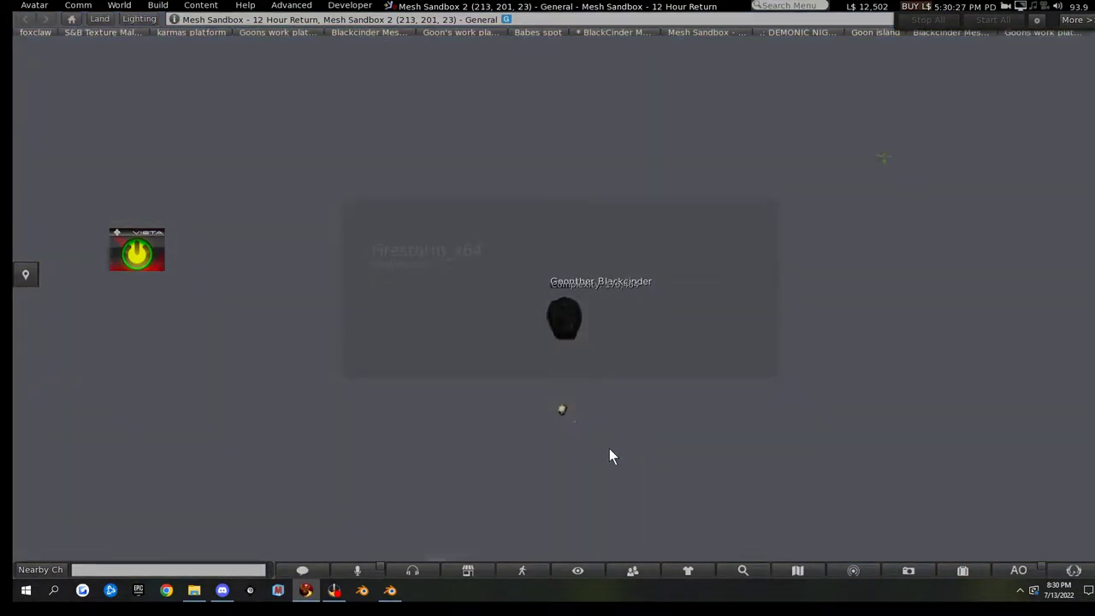
# - Switch to Blender and turn off the face orientation colouring in the viewport
pyautogui.scroll(-3, 473, 278)
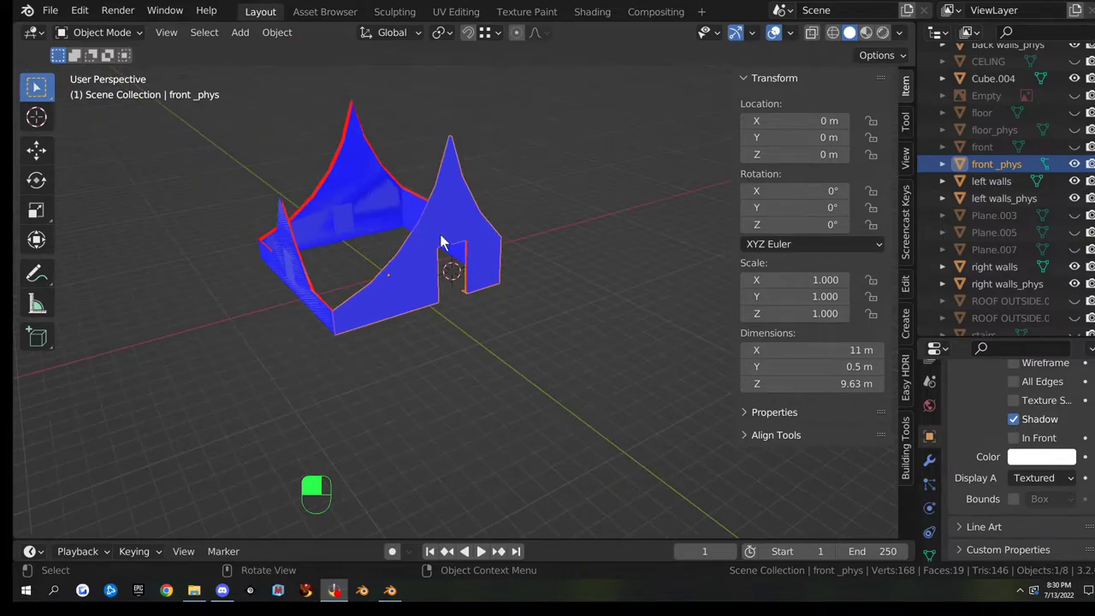
pyautogui.moveTo(441, 242); pyautogui.dragTo(593, 306, button='middle')
pyautogui.press('q')
pyautogui.click(570, 270)
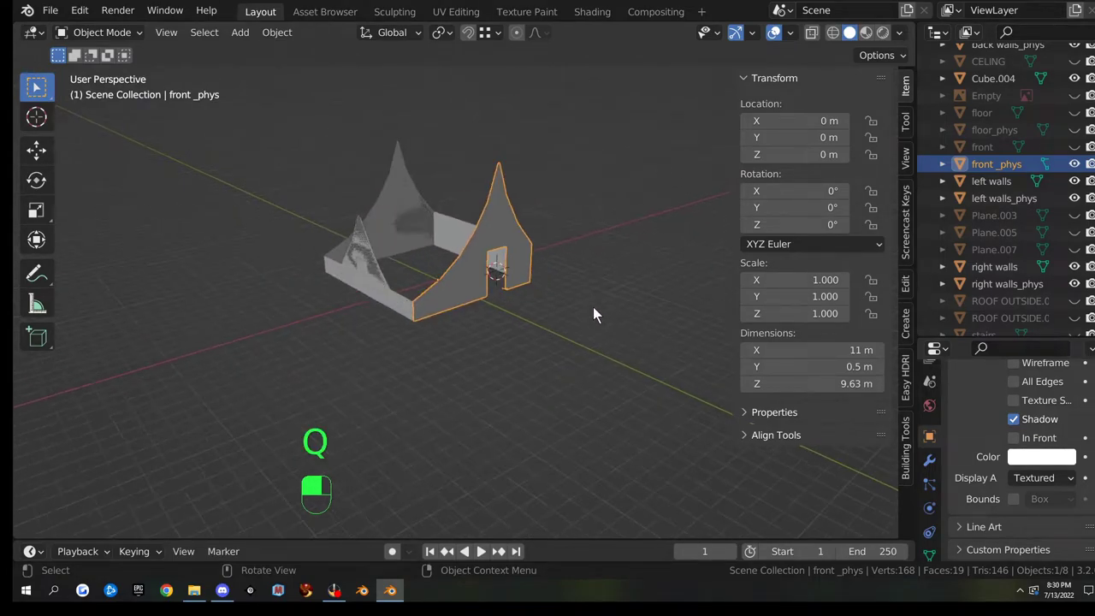
# - Hide the front physics mesh and the back, left and right walls with their physics meshes, and unhide the CELING object
pyautogui.scroll(3, 592, 309)
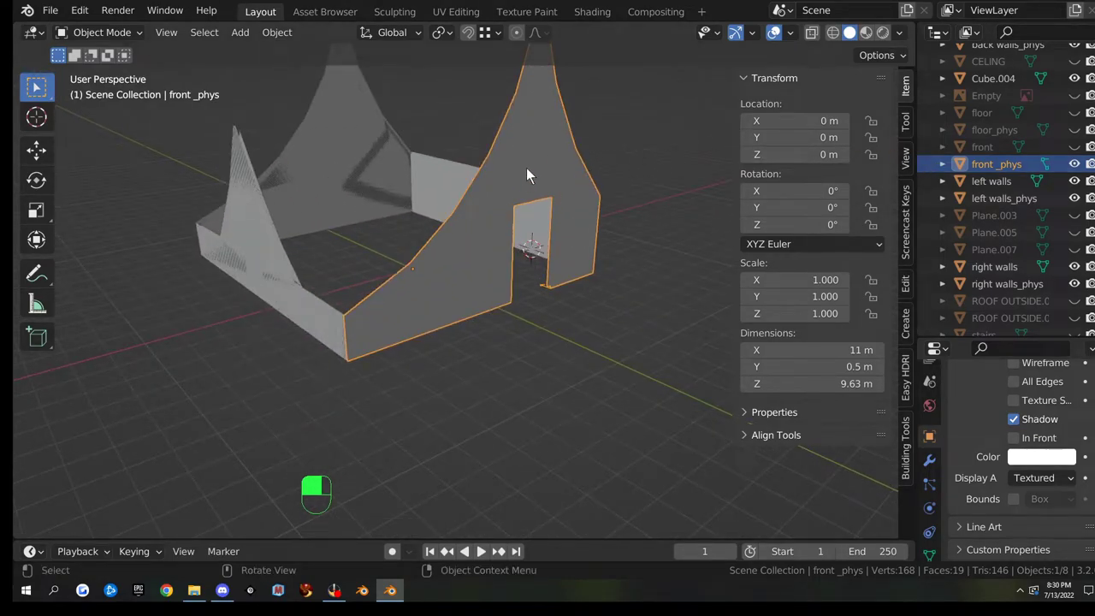
pyautogui.press('h')
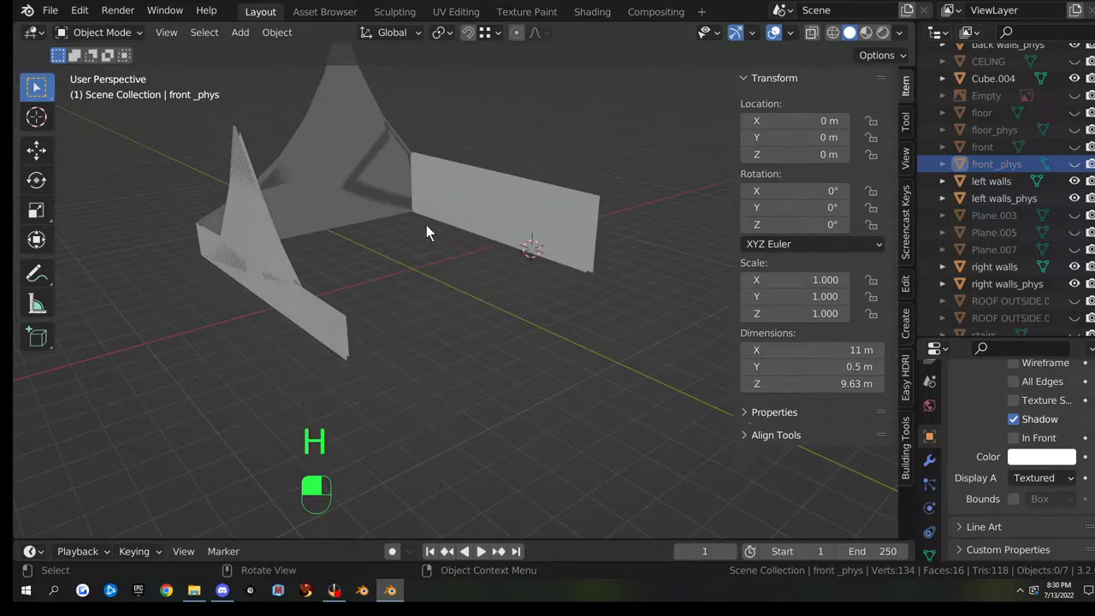
pyautogui.click(335, 181)
pyautogui.press('h')
pyautogui.click(253, 244)
pyautogui.press('h')
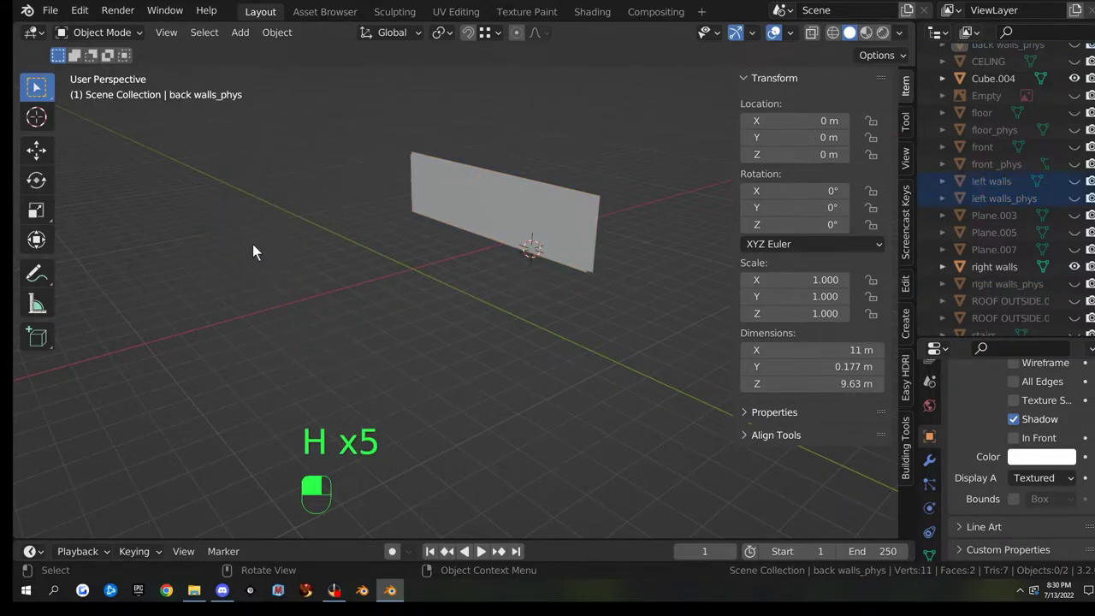
pyautogui.click(466, 200)
pyautogui.press('h')
pyautogui.scroll(2, 978, 227)
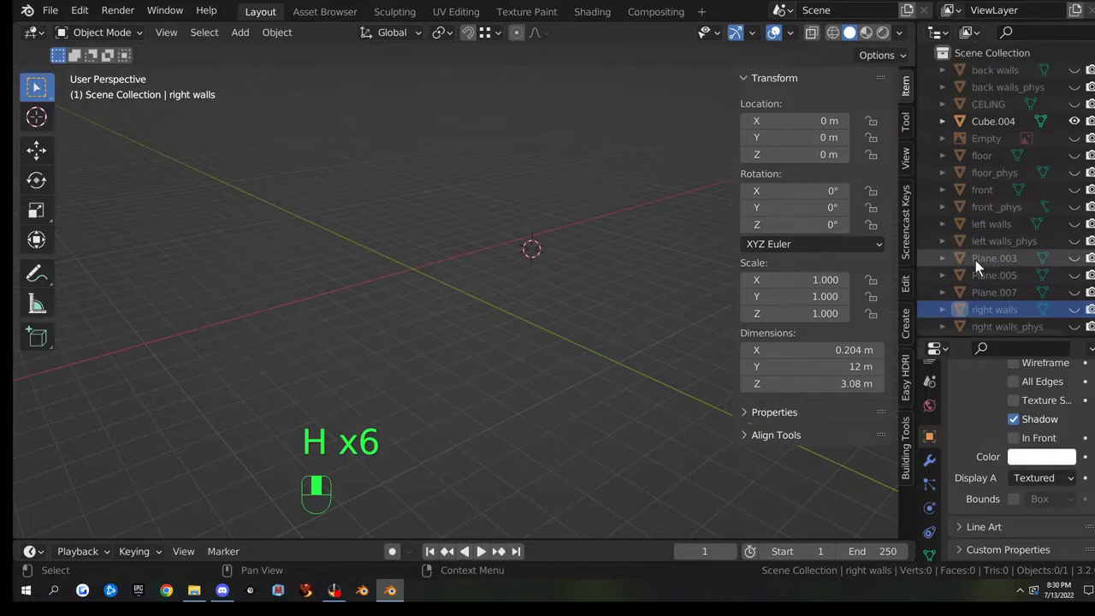
pyautogui.click(1074, 104)
pyautogui.moveTo(527, 224); pyautogui.dragTo(522, 248, button='middle')
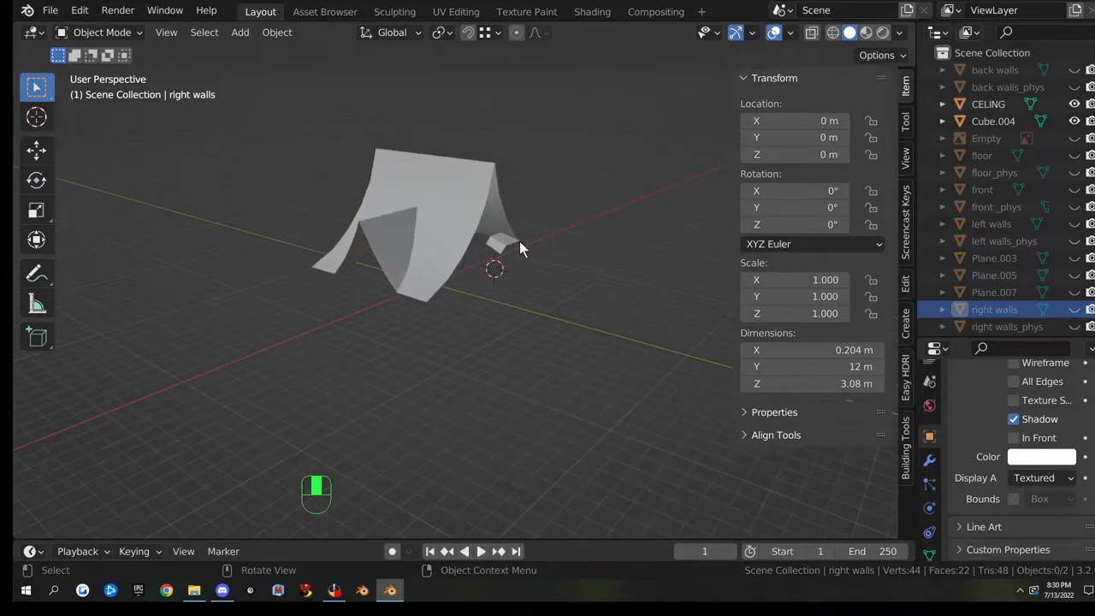
# - Reveal all hidden objects, and hide the ground plane, the floor and the floor's physics mesh
pyautogui.hotkey('alt', 'h')
pyautogui.click(571, 336)
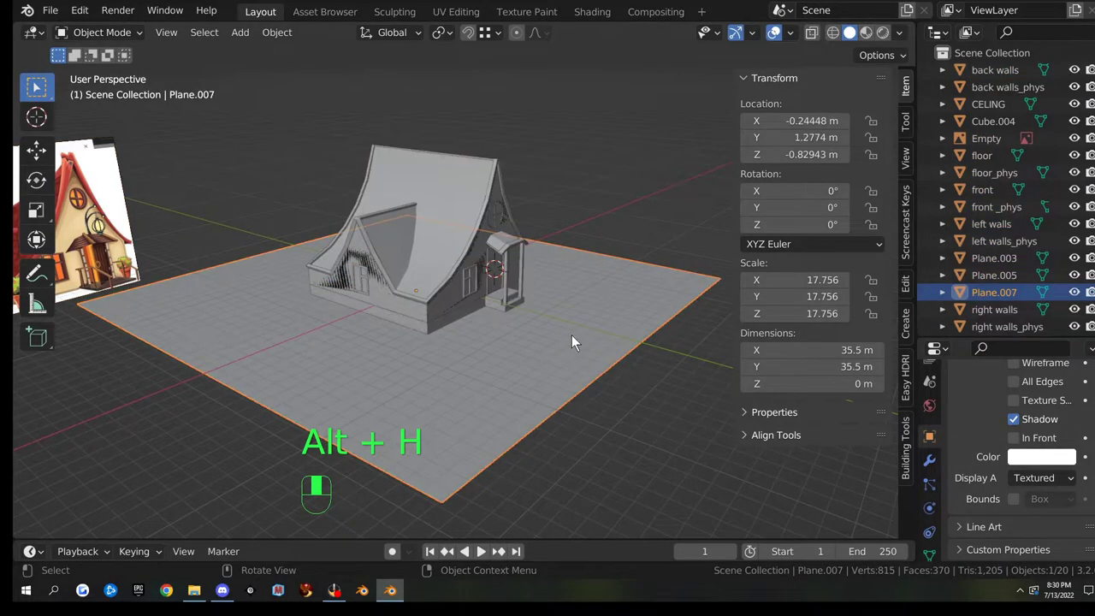
pyautogui.press('h')
pyautogui.scroll(4, 558, 339)
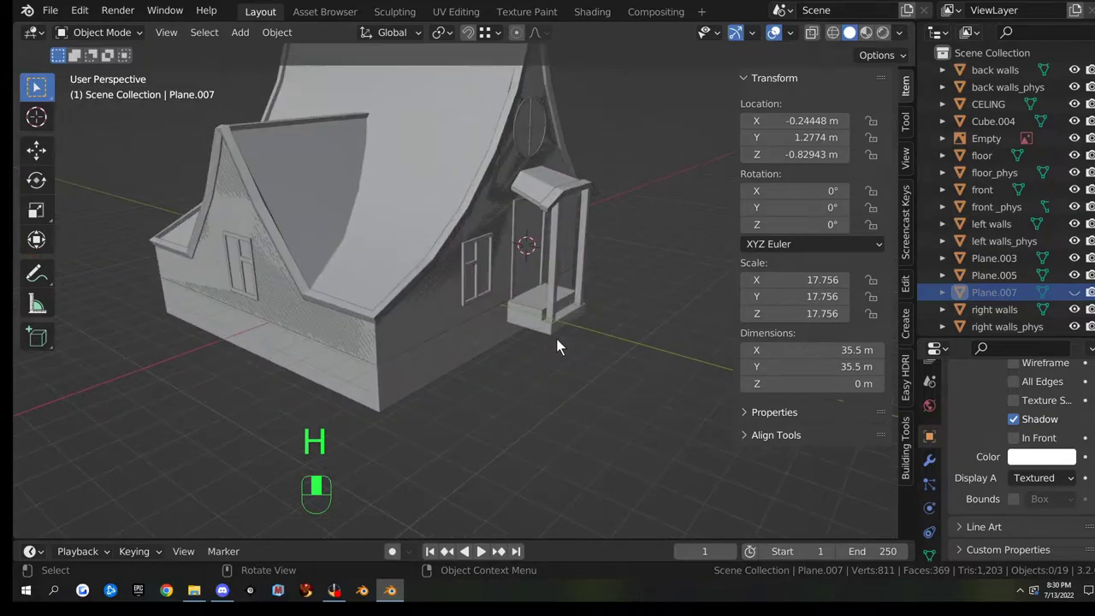
pyautogui.moveTo(556, 382); pyautogui.dragTo(468, 370, button='middle')
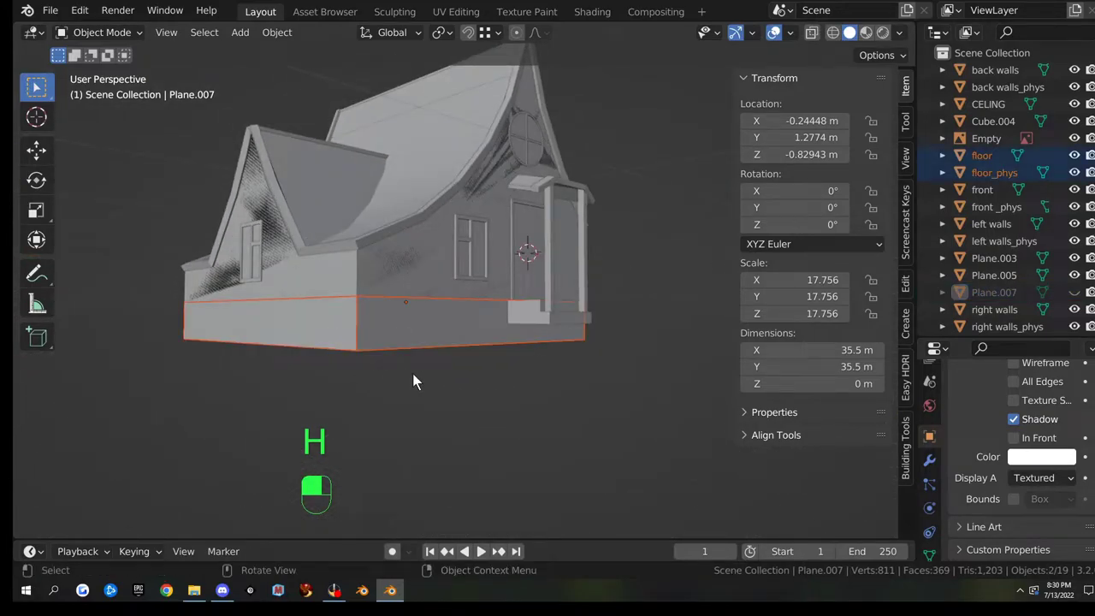
pyautogui.press('h')
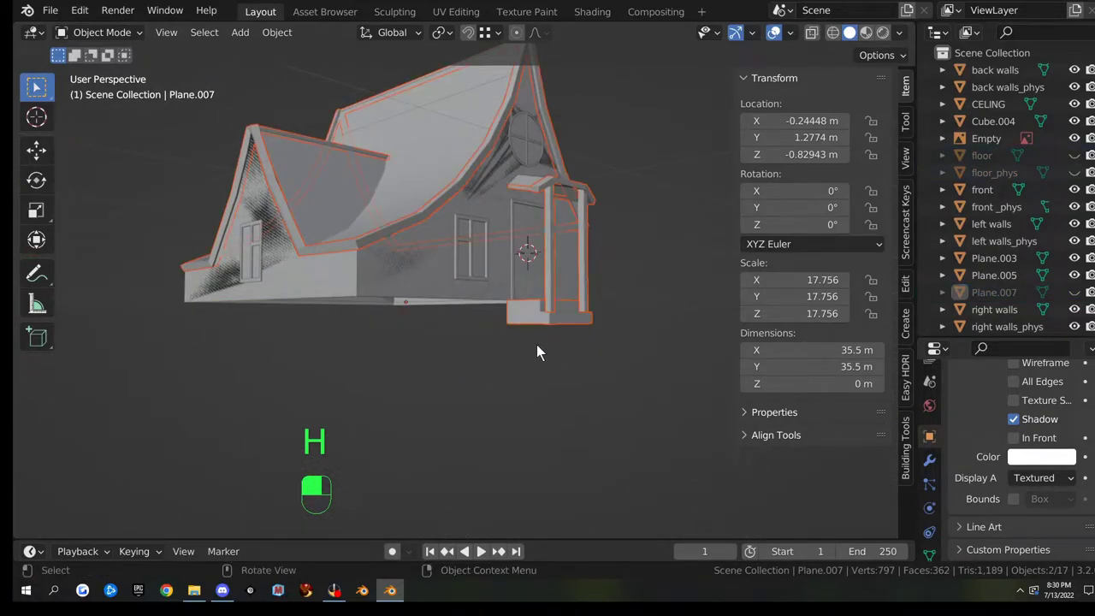
# - Hide the stairs, all walls with their physics meshes, and the Plane.003 and Plane.005 objects
pyautogui.moveTo(332, 301); pyautogui.dragTo(391, 325)
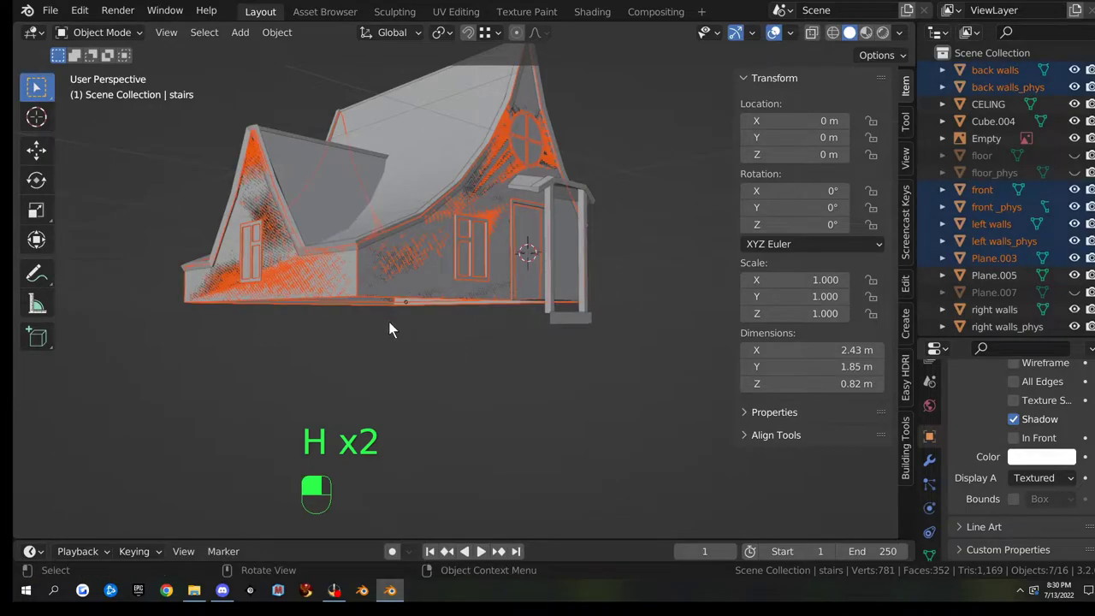
pyautogui.press('h')
pyautogui.moveTo(434, 293); pyautogui.dragTo(449, 314)
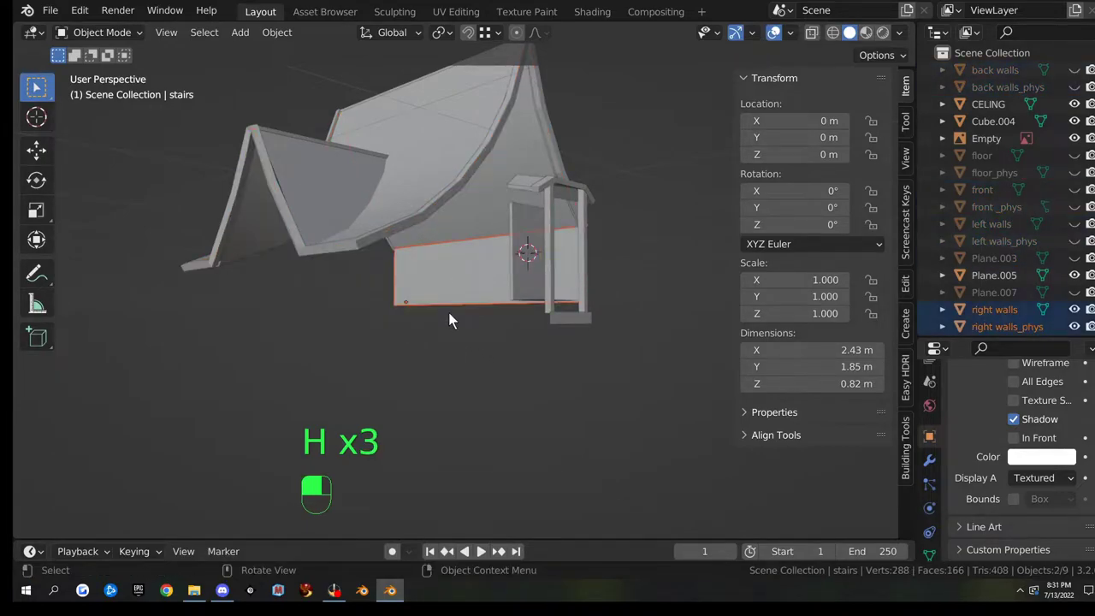
pyautogui.press('h')
pyautogui.click(526, 277)
pyautogui.press('h')
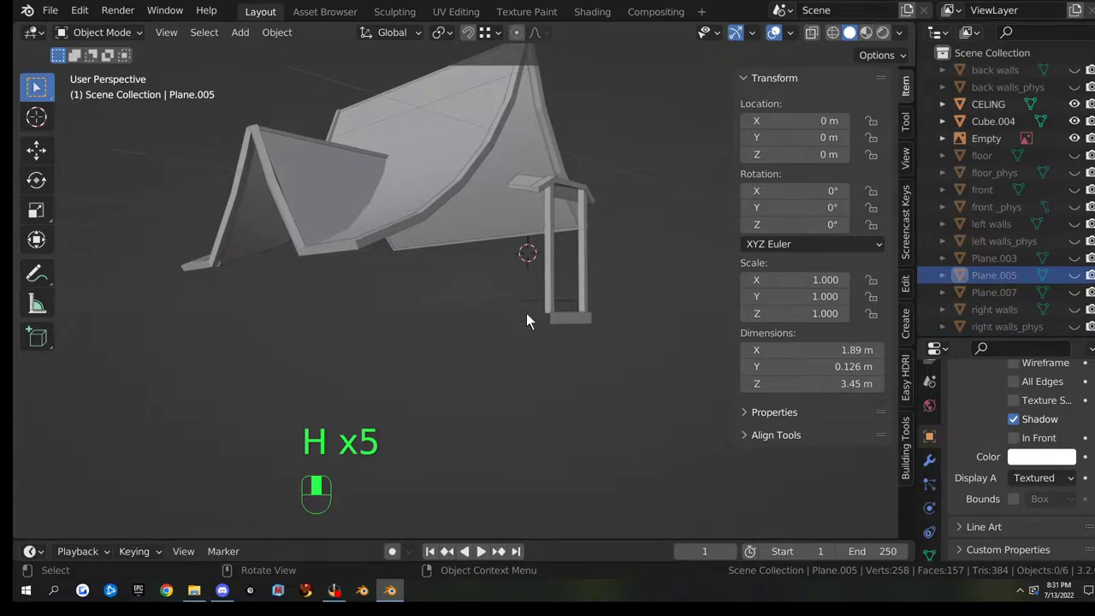
# - Examine the remaining roof, ceiling and porch parts, selecting the overlapping objects to tell them apart
pyautogui.moveTo(526, 313); pyautogui.dragTo(539, 193, button='middle')
pyautogui.moveTo(577, 334); pyautogui.dragTo(578, 335)
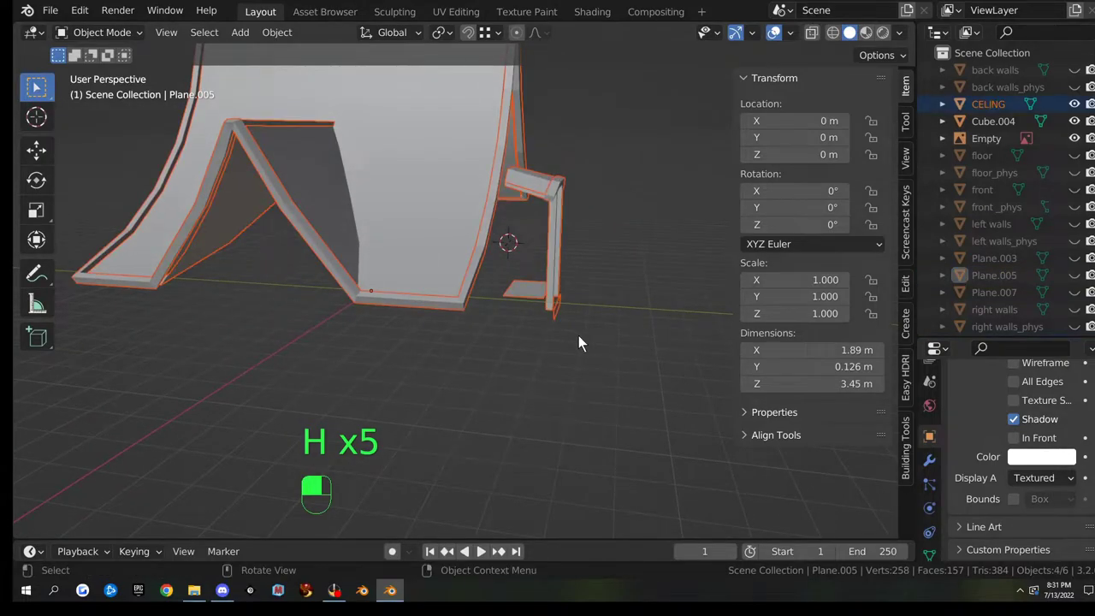
pyautogui.click(575, 354)
pyautogui.click(456, 299)
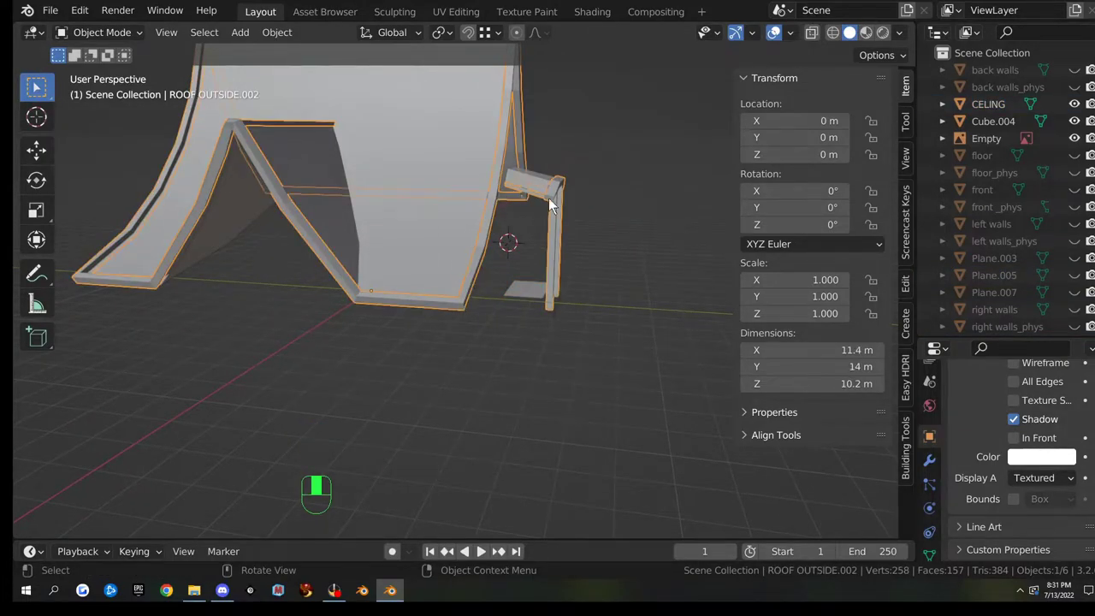
pyautogui.moveTo(550, 201); pyautogui.dragTo(547, 261, button='middle')
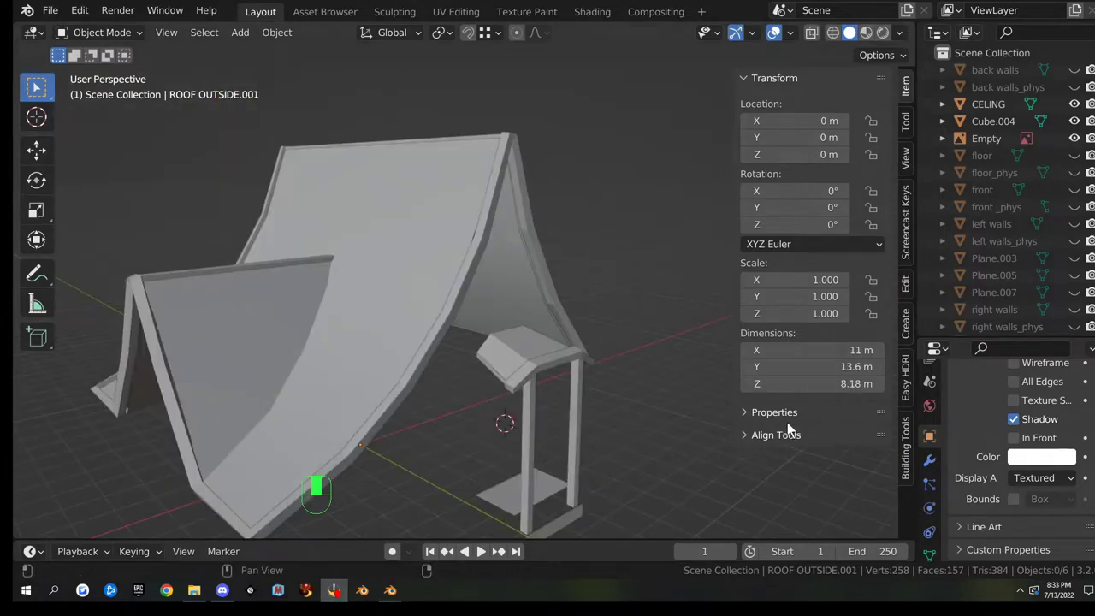
pyautogui.moveTo(786, 421); pyautogui.dragTo(425, 331, button='middle')
pyautogui.scroll(3, 425, 332)
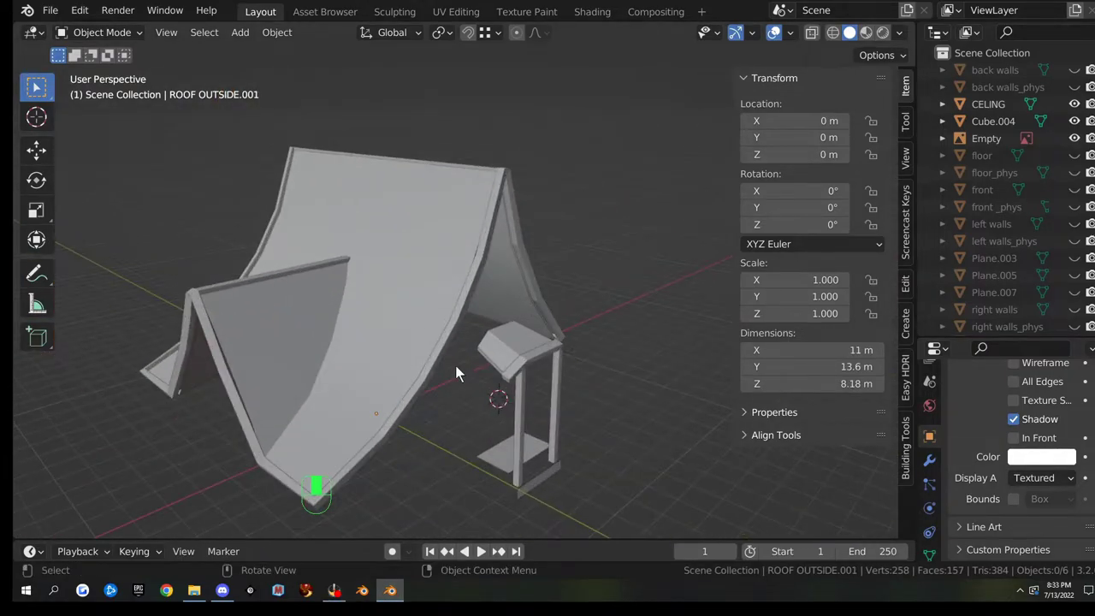
# - Edit ROOF OUTSIDE.001 and extend the selection from one roof face to all linked faces, delimited by seam
pyautogui.keyDown('shift'); pyautogui.moveTo(463, 390); pyautogui.dragTo(668, 364, button='middle'); pyautogui.keyUp('shift')
pyautogui.press('Tab')
pyautogui.scroll(5, 654, 373)
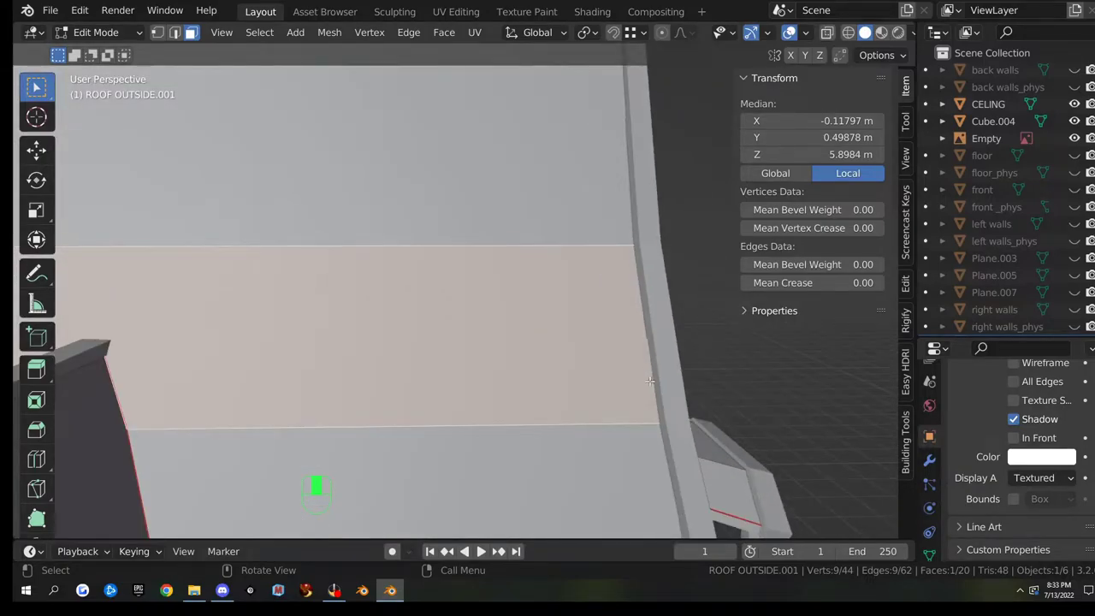
pyautogui.scroll(-5, 650, 381)
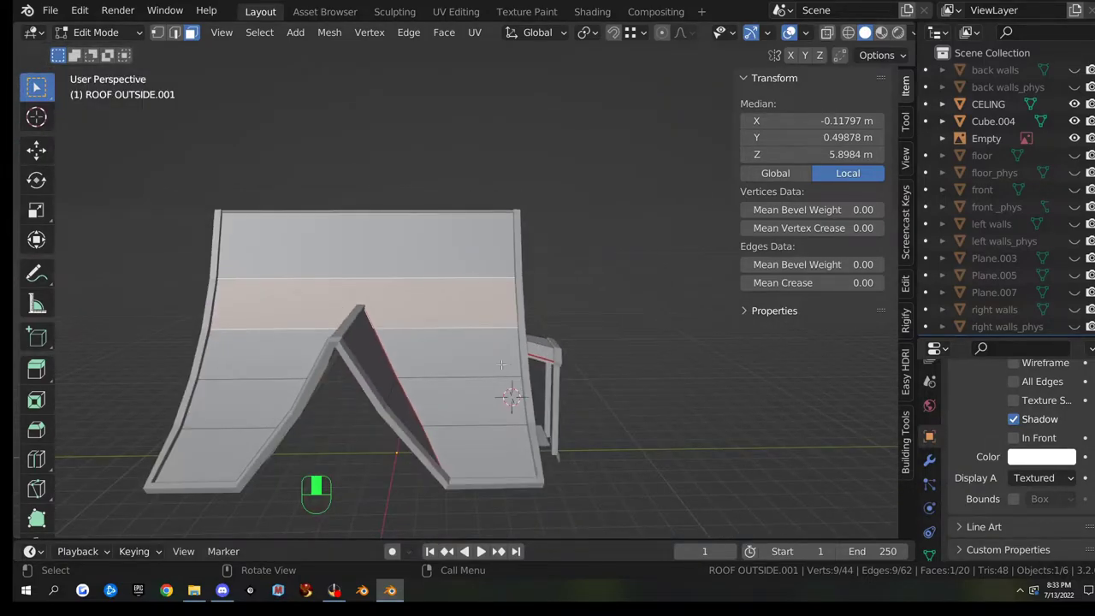
pyautogui.hotkey('ctrl', 'l')
pyautogui.moveTo(553, 319); pyautogui.dragTo(517, 343, button='middle')
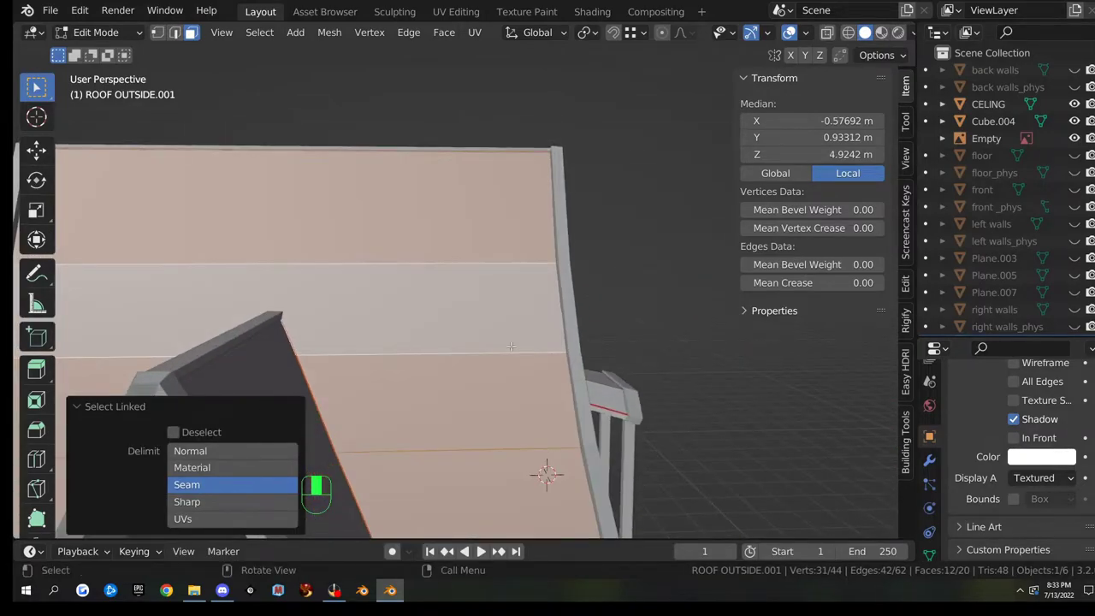
# - Scale the linked roof faces along the global Y axis and check the fit from the roof's opposite side
pyautogui.press('s')
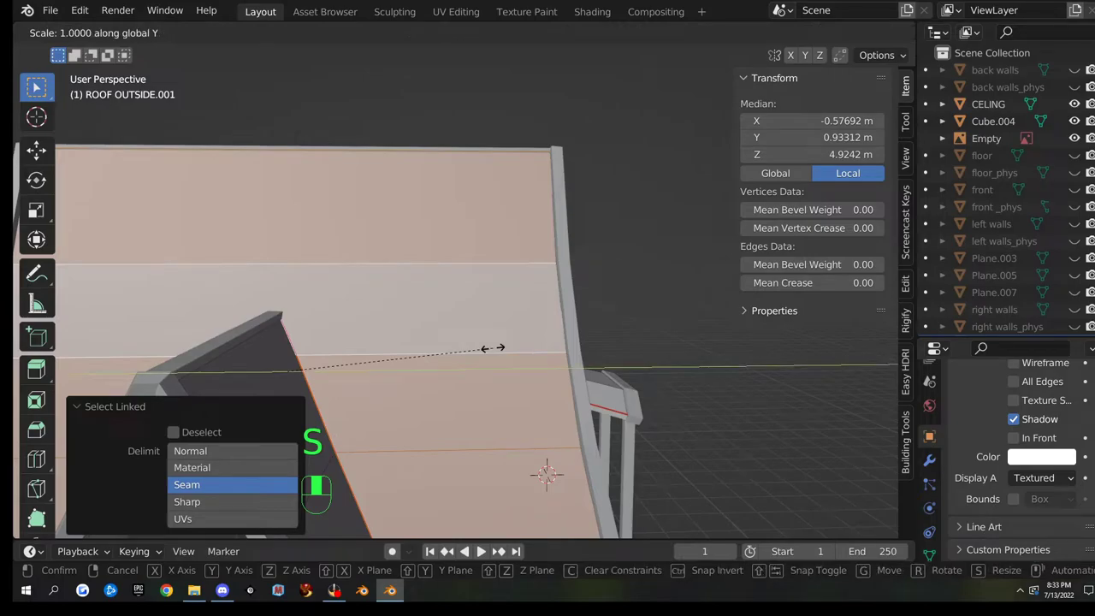
pyautogui.press('Tab')
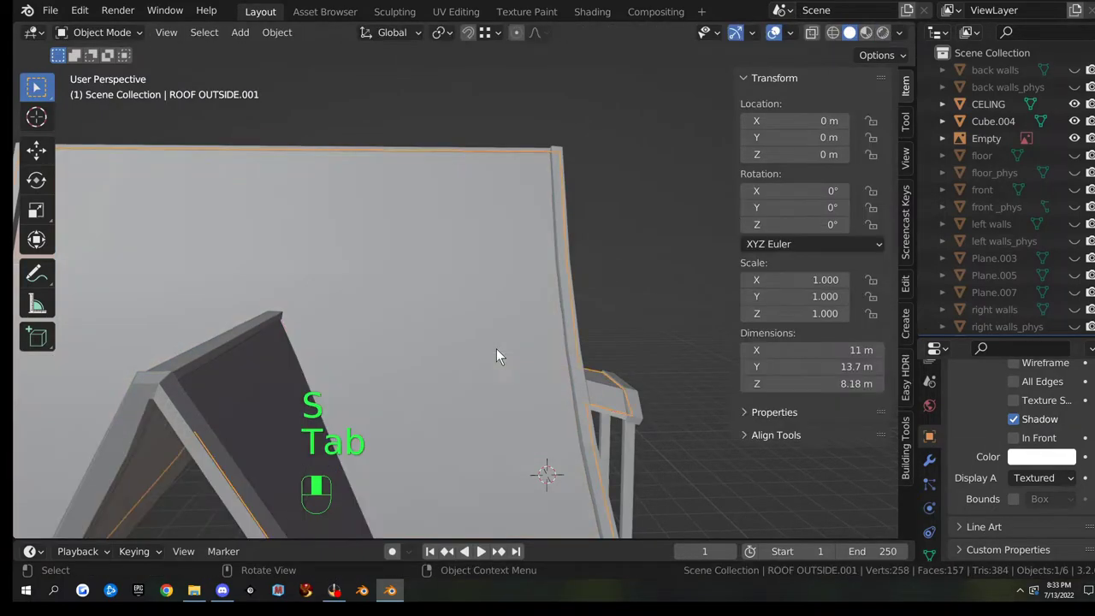
pyautogui.moveTo(498, 355); pyautogui.dragTo(225, 353, button='middle')
pyautogui.press('Tab')
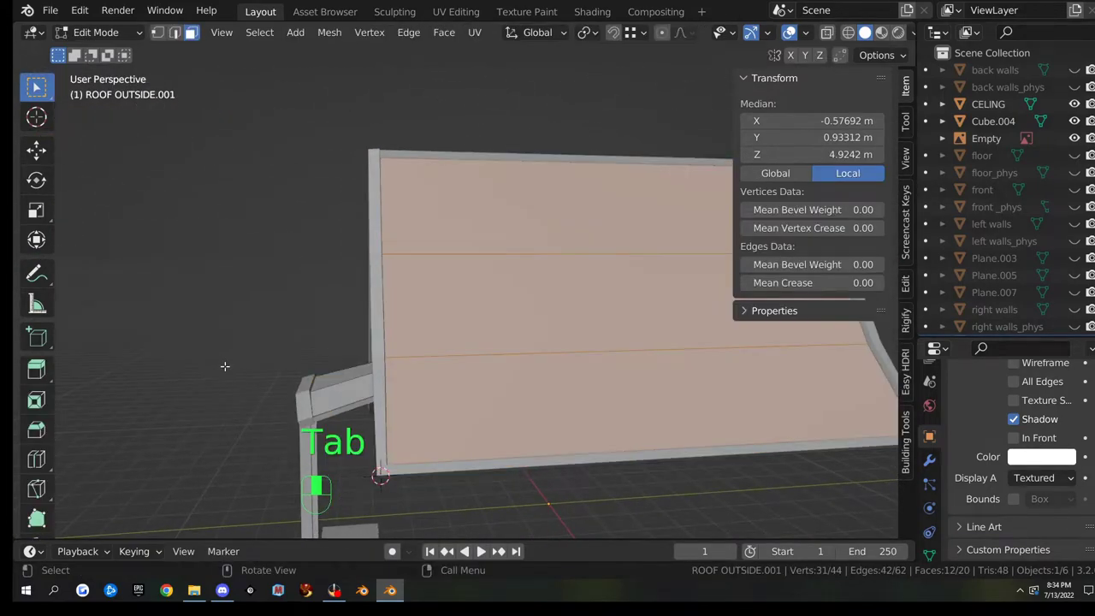
# - Finish editing ROOF OUTSIDE.001 alone and open it together with ROOF OUTSIDE.002 in Edit Mode
pyautogui.scroll(3, 287, 379)
pyautogui.moveTo(320, 379); pyautogui.dragTo(573, 405, button='middle')
pyautogui.scroll(-5, 600, 399)
pyautogui.scroll(3, 596, 412)
pyautogui.scroll(-3, 591, 403)
pyautogui.press('Tab')
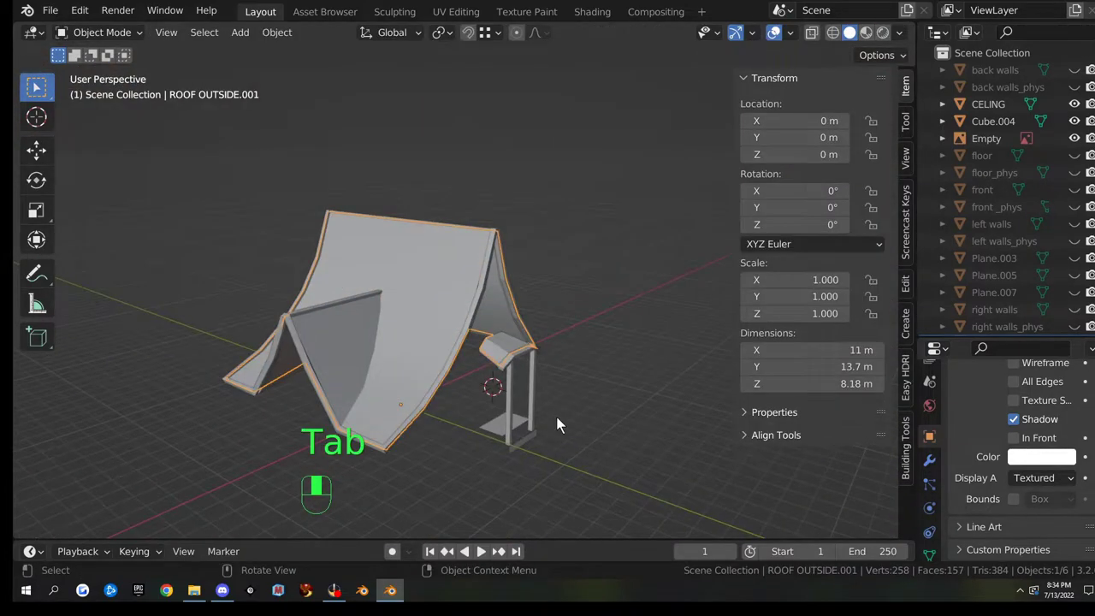
pyautogui.scroll(4, 567, 412)
pyautogui.click(530, 359)
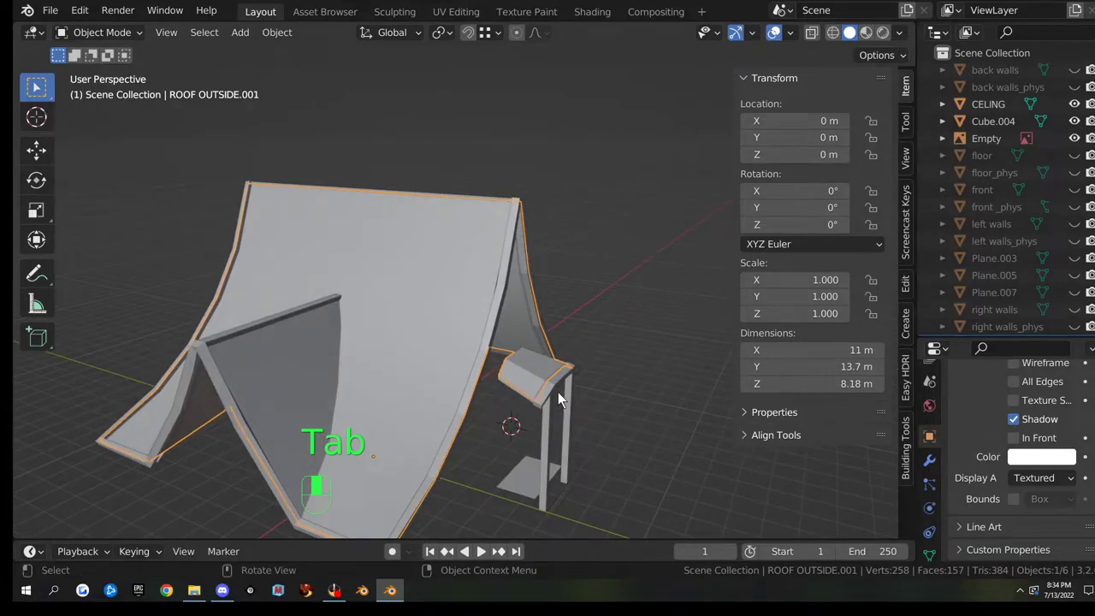
pyautogui.keyDown('shift'); pyautogui.click(555, 386); pyautogui.keyUp('shift')
pyautogui.press('Tab')
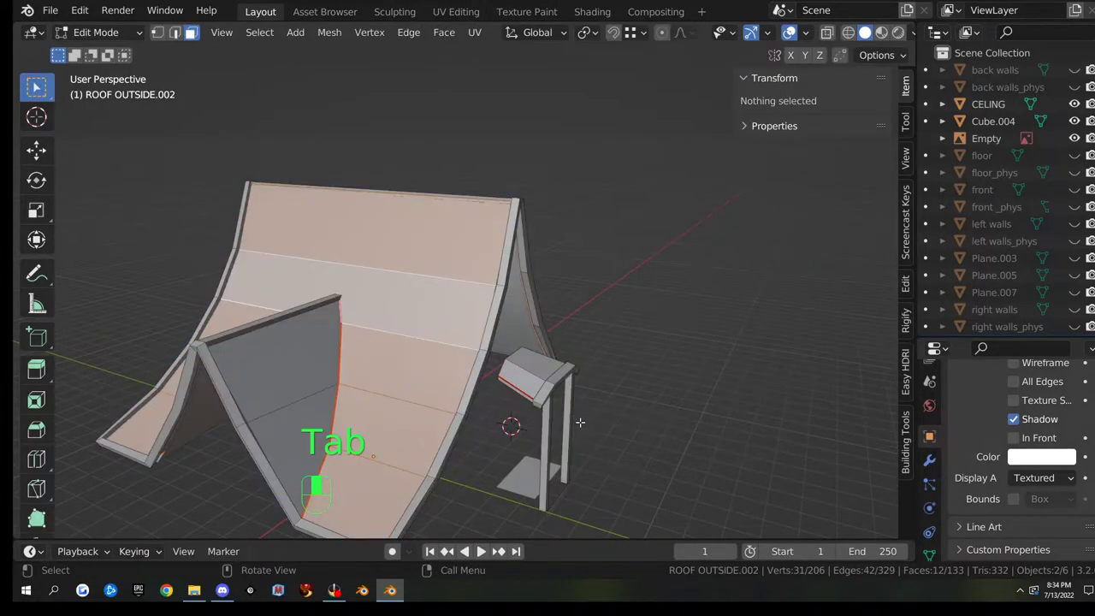
# - Select the porch roof's linked faces, delimited by seam, together with its surrounding trim and posts
pyautogui.scroll(3, 580, 423)
pyautogui.keyDown('shift'); pyautogui.moveTo(587, 423); pyautogui.dragTo(640, 373, button='middle'); pyautogui.keyUp('shift')
pyautogui.click(604, 368)
pyautogui.press('l')
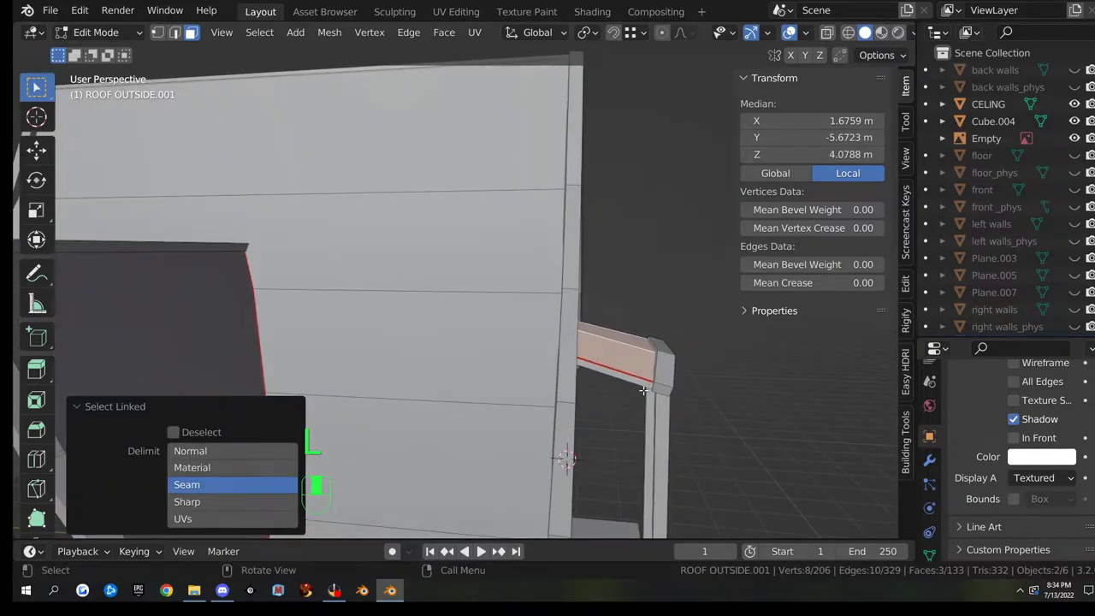
pyautogui.moveTo(623, 318); pyautogui.dragTo(687, 420)
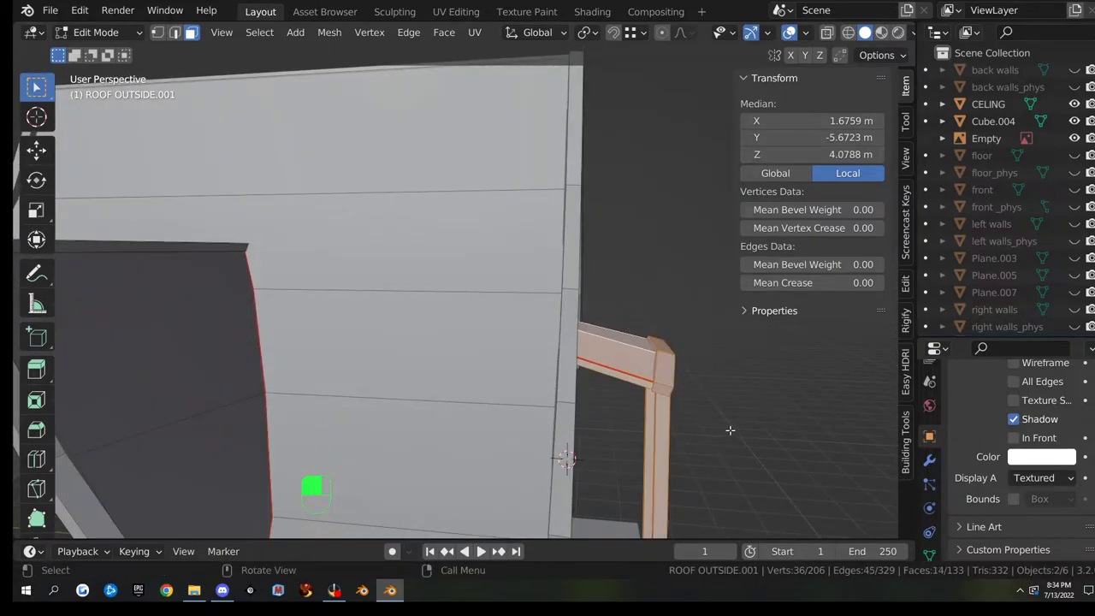
pyautogui.moveTo(729, 430); pyautogui.dragTo(252, 350, button='middle')
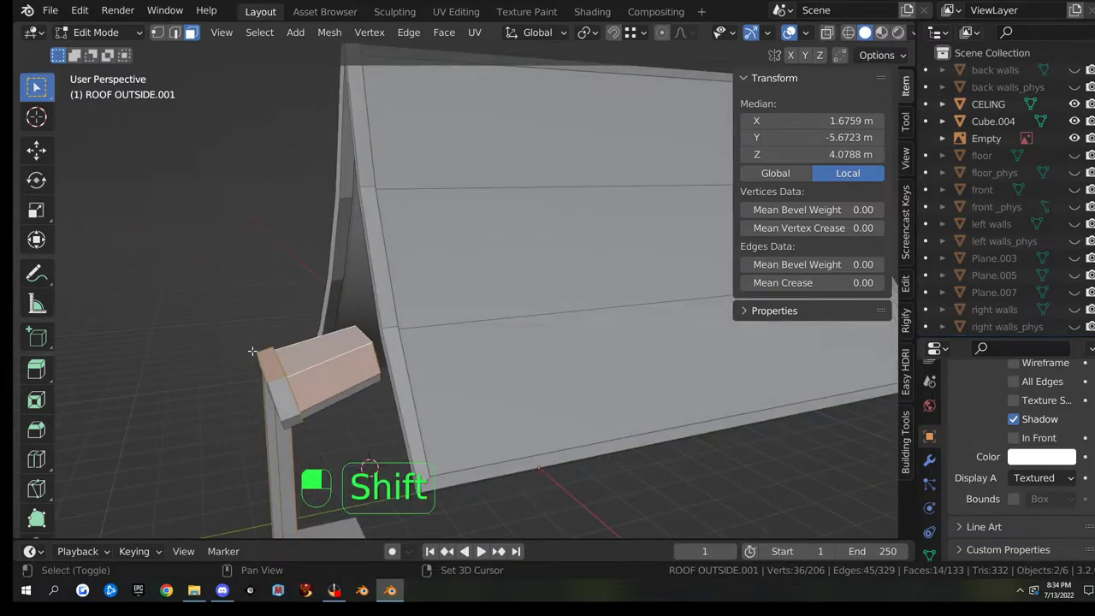
pyautogui.moveTo(332, 425); pyautogui.dragTo(315, 382, button='middle')
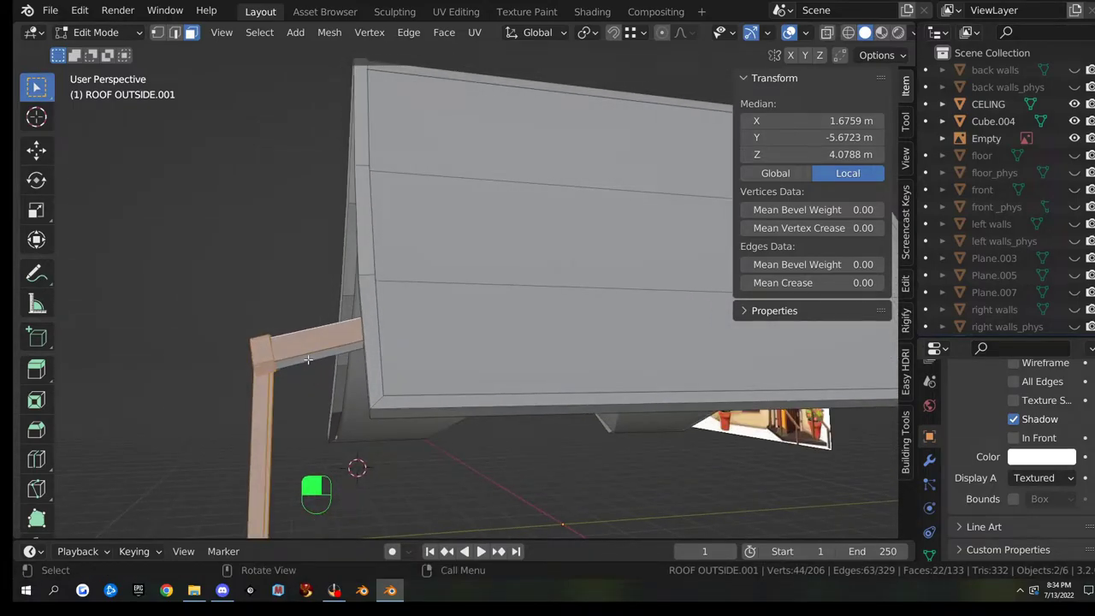
# - Turn on X-ray and complete the selection so it covers the whole porch roof, its underside, trim and both posts
pyautogui.press('l')
pyautogui.hotkey('alt', 'z')
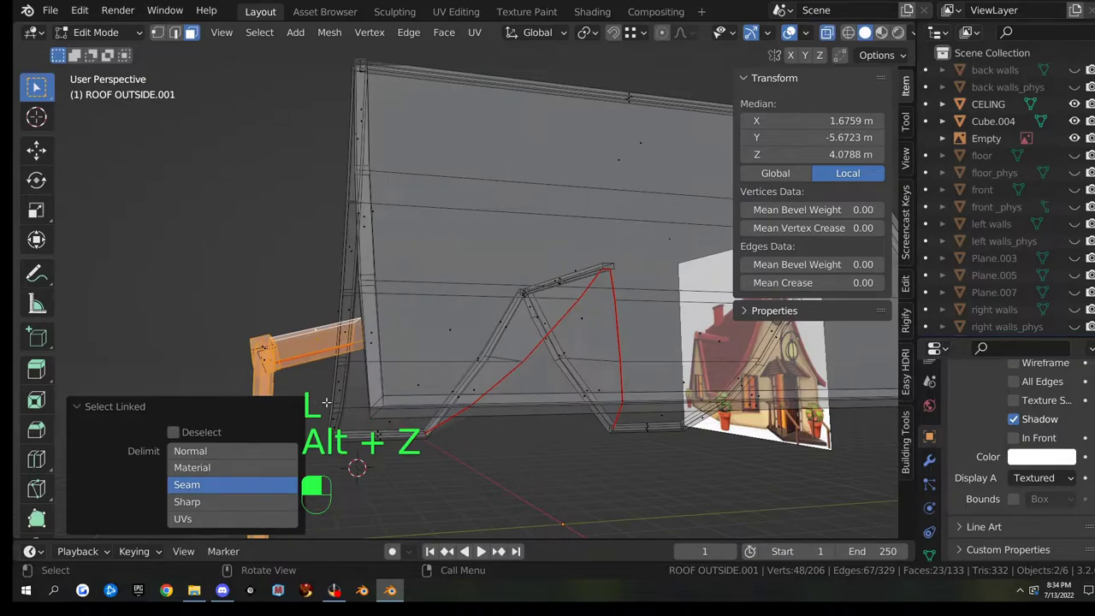
pyautogui.moveTo(325, 402); pyautogui.dragTo(288, 310, button='middle')
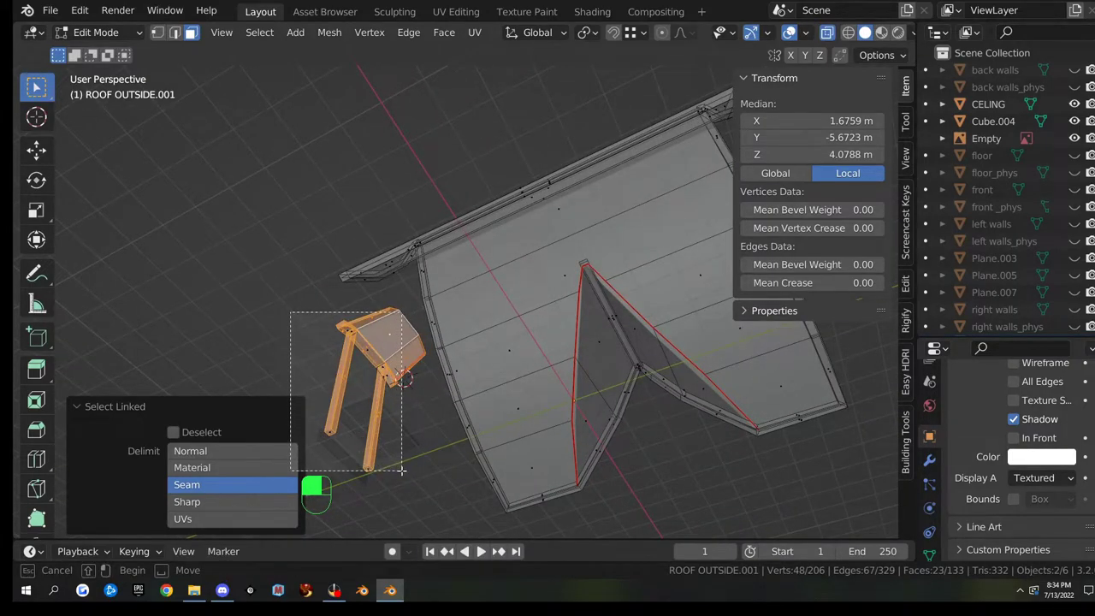
pyautogui.moveTo(401, 469); pyautogui.dragTo(398, 459)
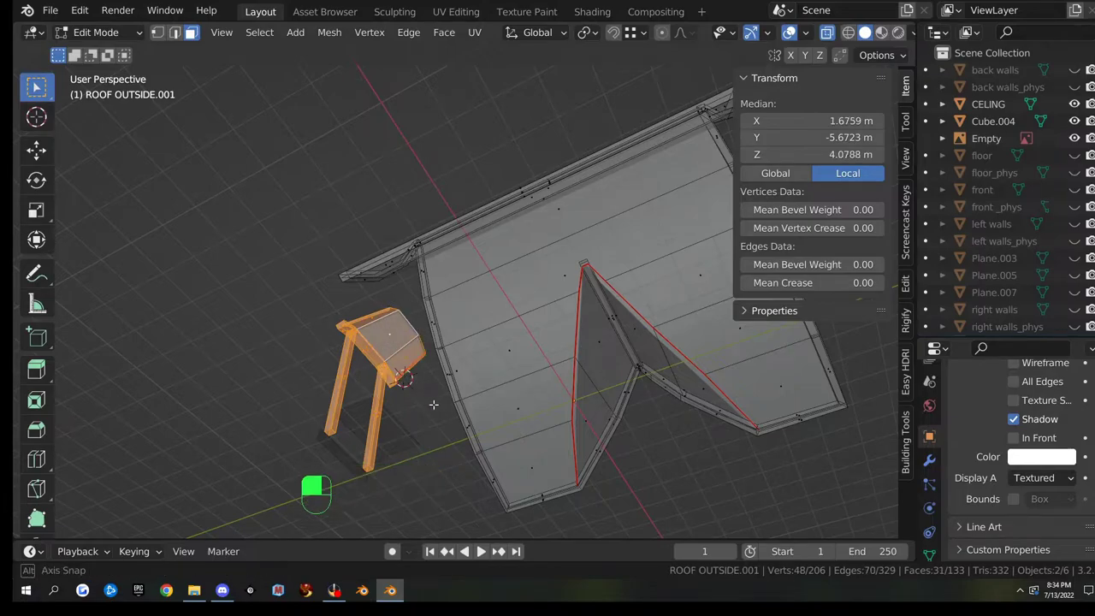
pyautogui.moveTo(433, 404); pyautogui.dragTo(364, 391, button='middle')
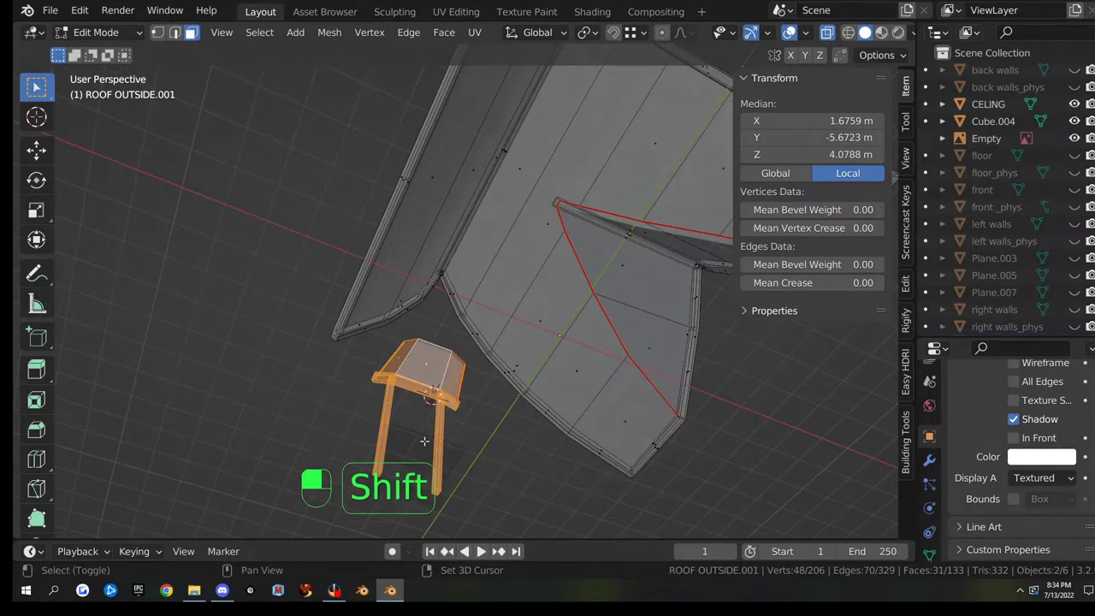
pyautogui.moveTo(424, 440); pyautogui.dragTo(547, 513, button='middle')
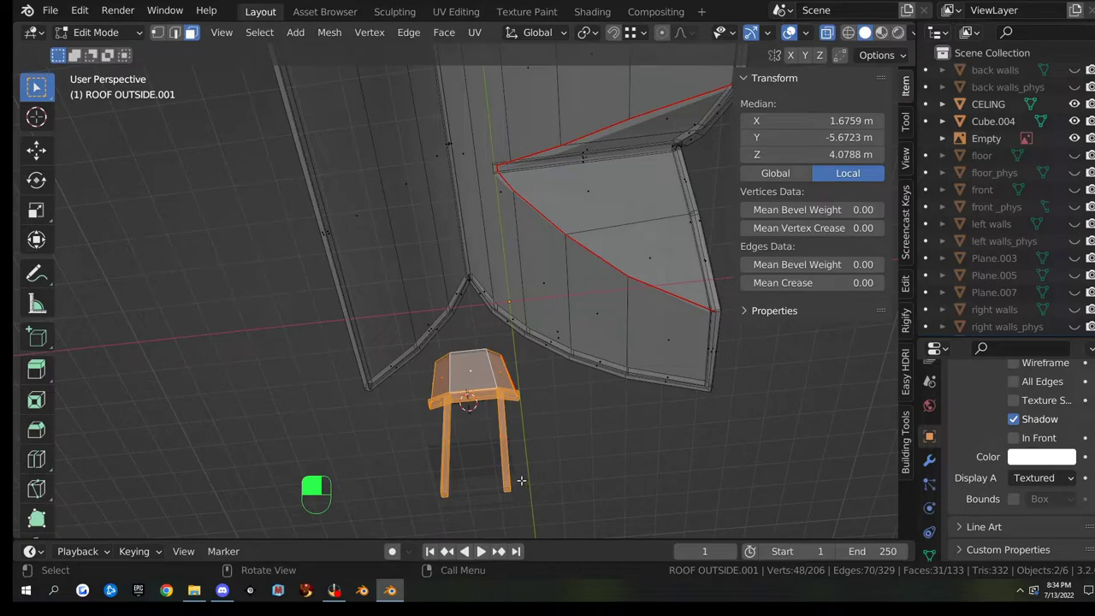
# - Separate the selected porch geometry from the main roof objects and hide the porch trim and posts
pyautogui.press('p')
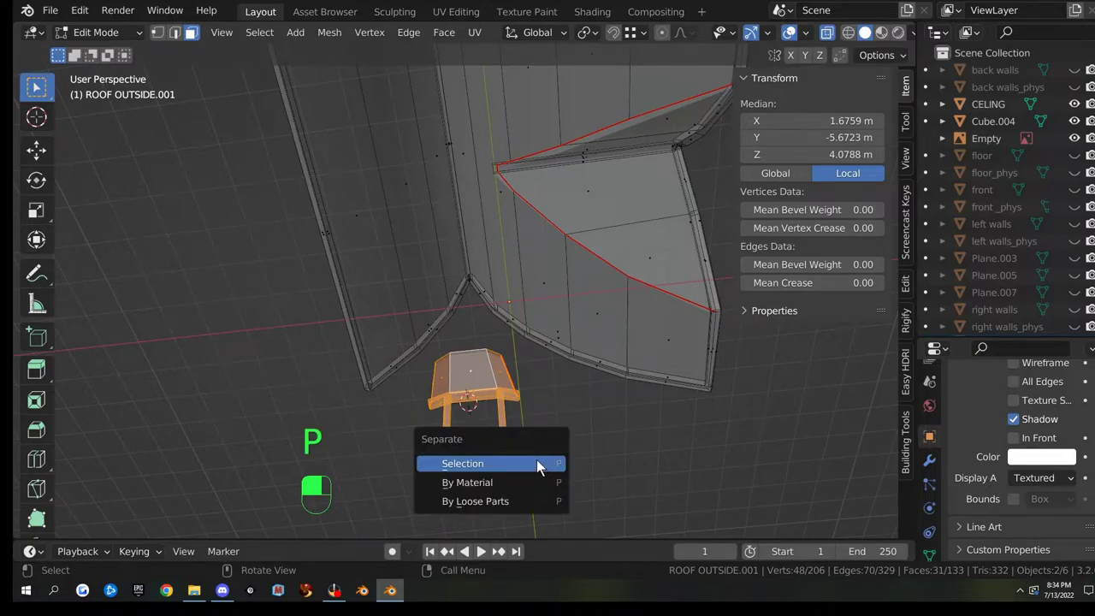
pyautogui.click(537, 463)
pyautogui.press('Tab')
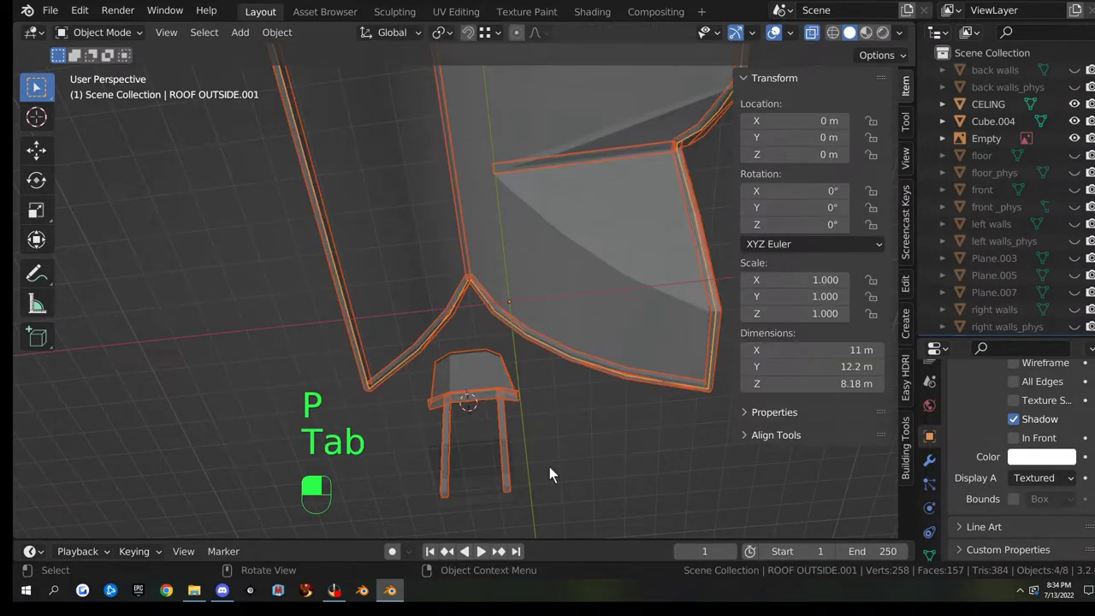
pyautogui.click(509, 407)
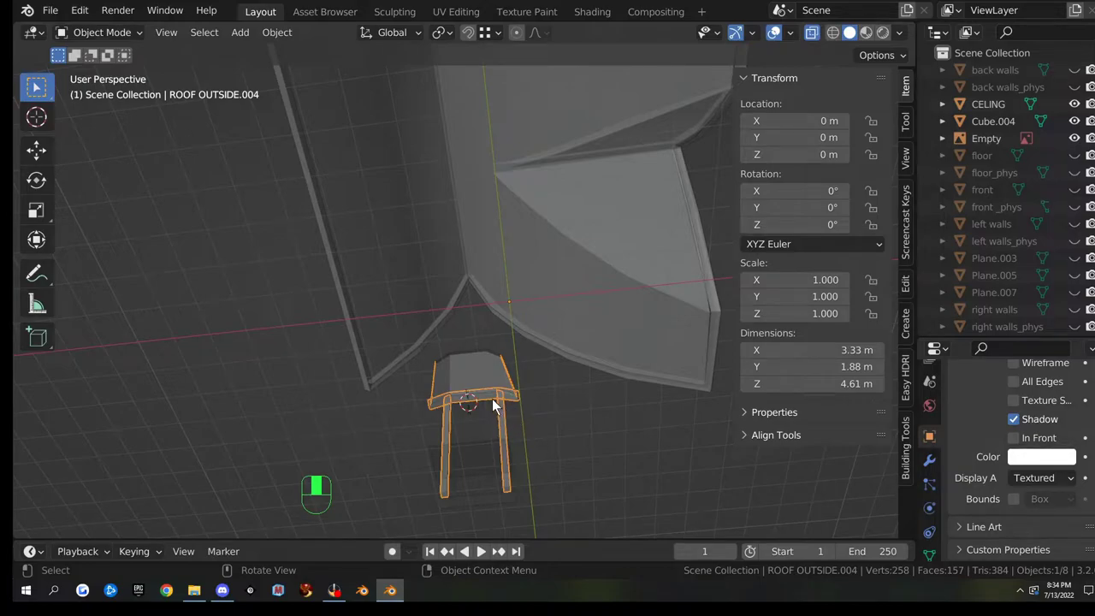
pyautogui.press('h')
# - Edit CELING and separate its selected porch ceiling faces into their own object
pyautogui.click(479, 375)
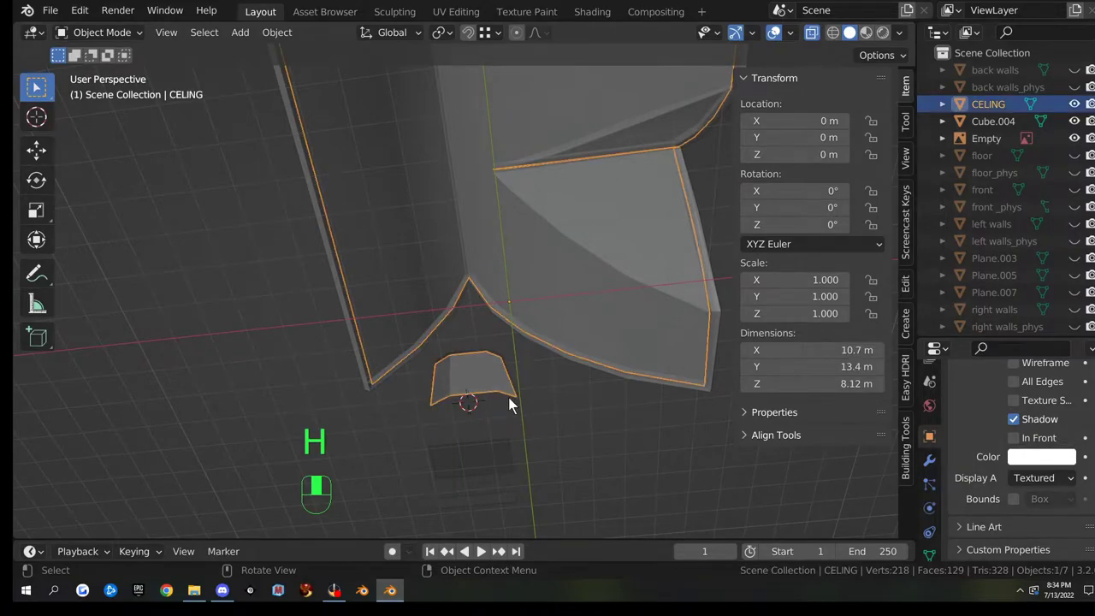
pyautogui.press('Tab')
pyautogui.moveTo(532, 441); pyautogui.dragTo(531, 444)
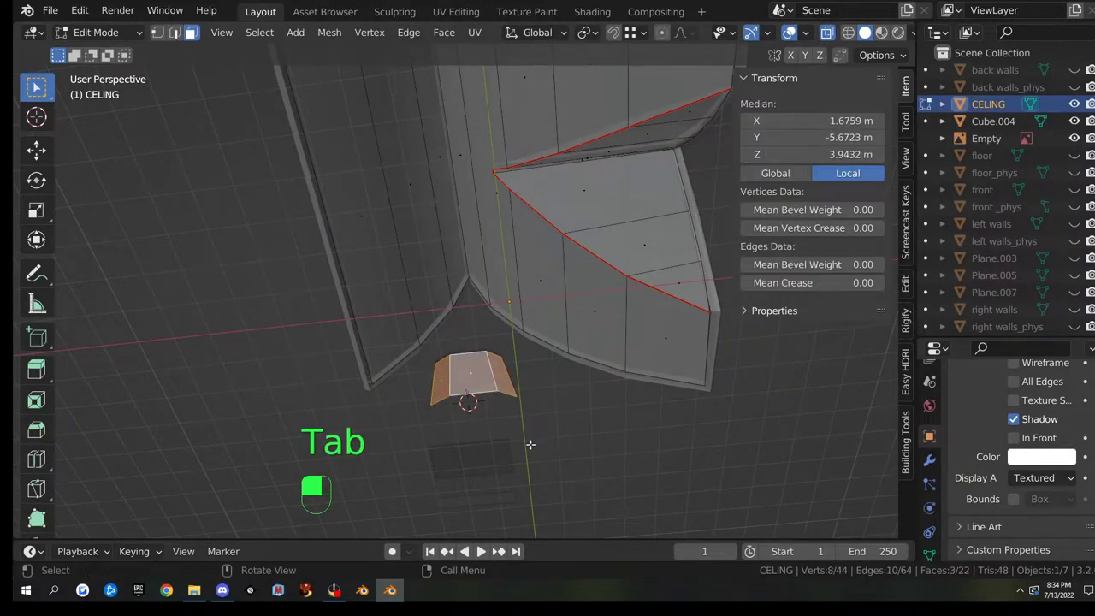
pyautogui.press('p')
pyautogui.click(520, 442)
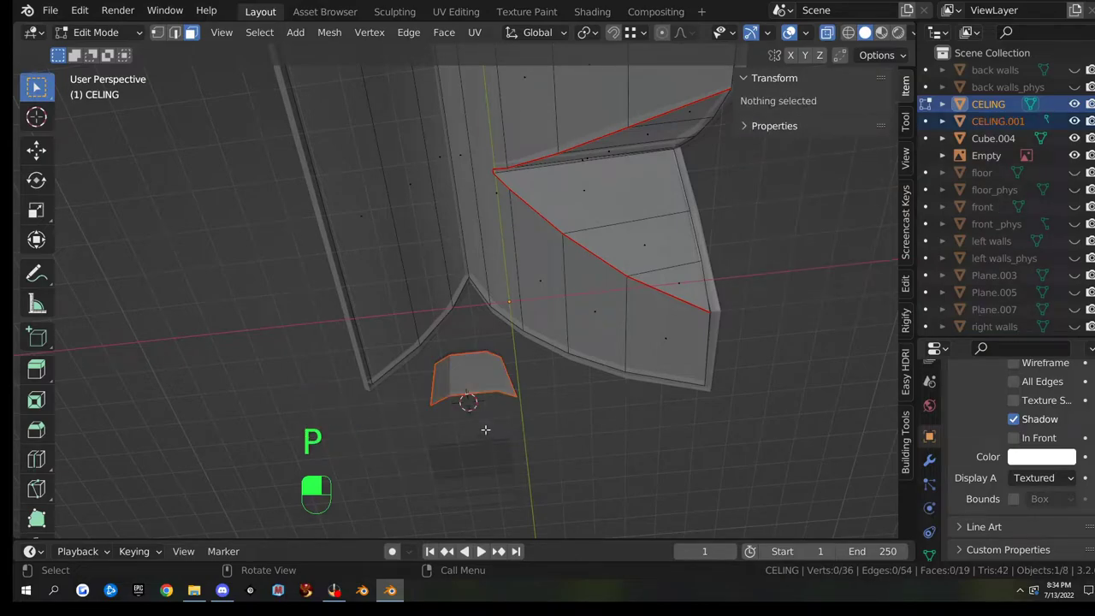
# - Hide the separated porch ceiling and porch roof surface, and turn off X-ray
pyautogui.press('Tab')
pyautogui.click(479, 381)
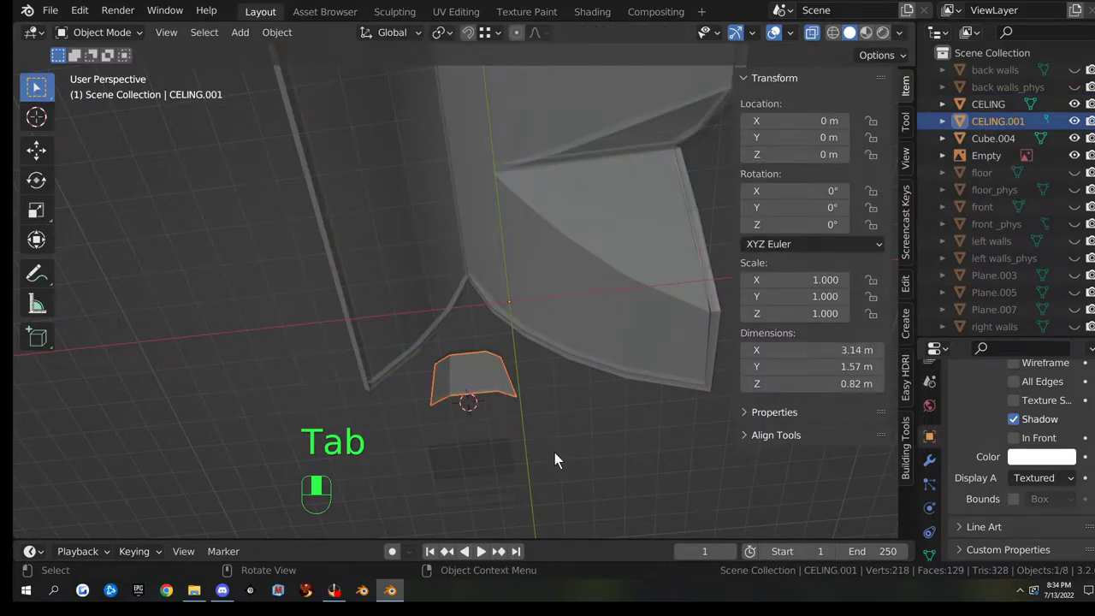
pyautogui.press('h')
pyautogui.hotkey('alt', 'z')
pyautogui.moveTo(552, 450); pyautogui.dragTo(443, 341, button='middle')
pyautogui.click(423, 345)
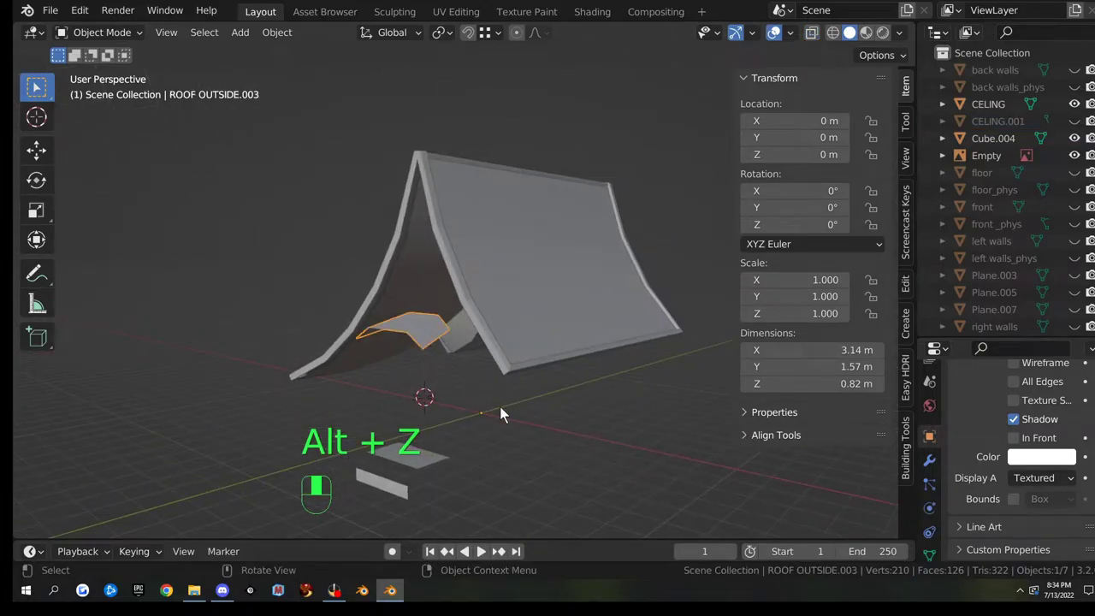
pyautogui.press('h')
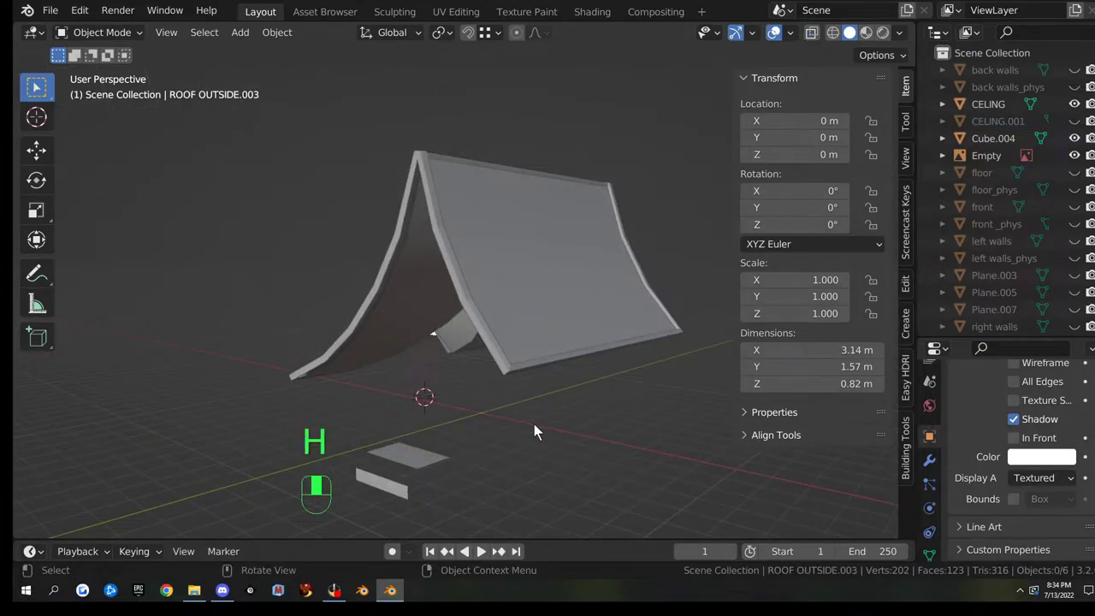
# - Join the roof trim ROOF OUTSIDE.002 into the main roof surface ROOF OUTSIDE.001
pyautogui.moveTo(534, 425); pyautogui.dragTo(623, 355, button='middle')
pyautogui.scroll(4, 495, 413)
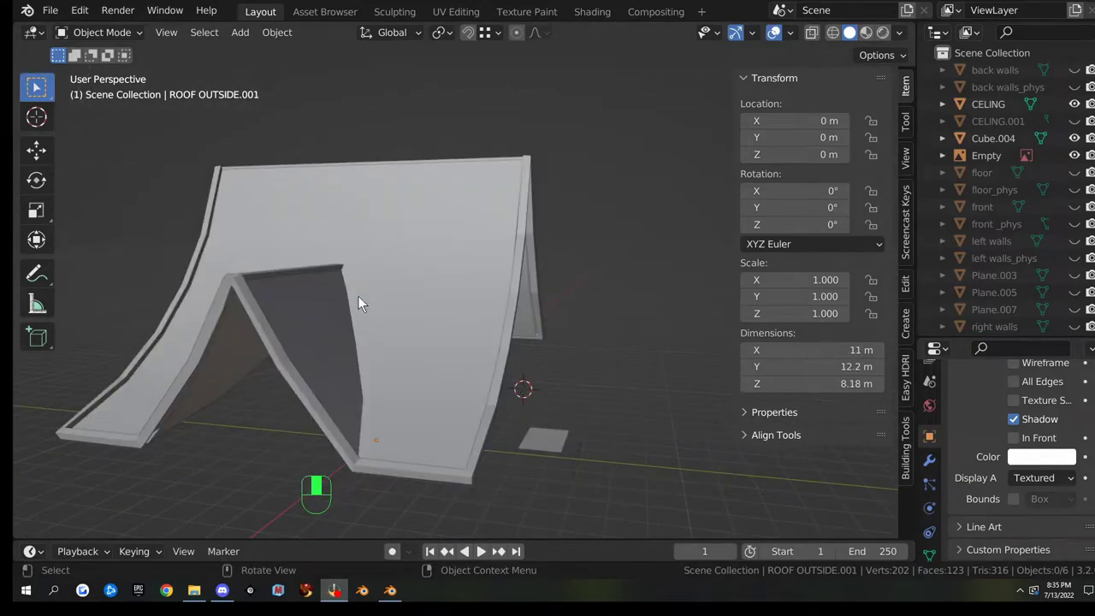
pyautogui.moveTo(357, 295); pyautogui.dragTo(381, 307, button='middle')
pyautogui.scroll(-3, 381, 308)
pyautogui.scroll(4, 382, 308)
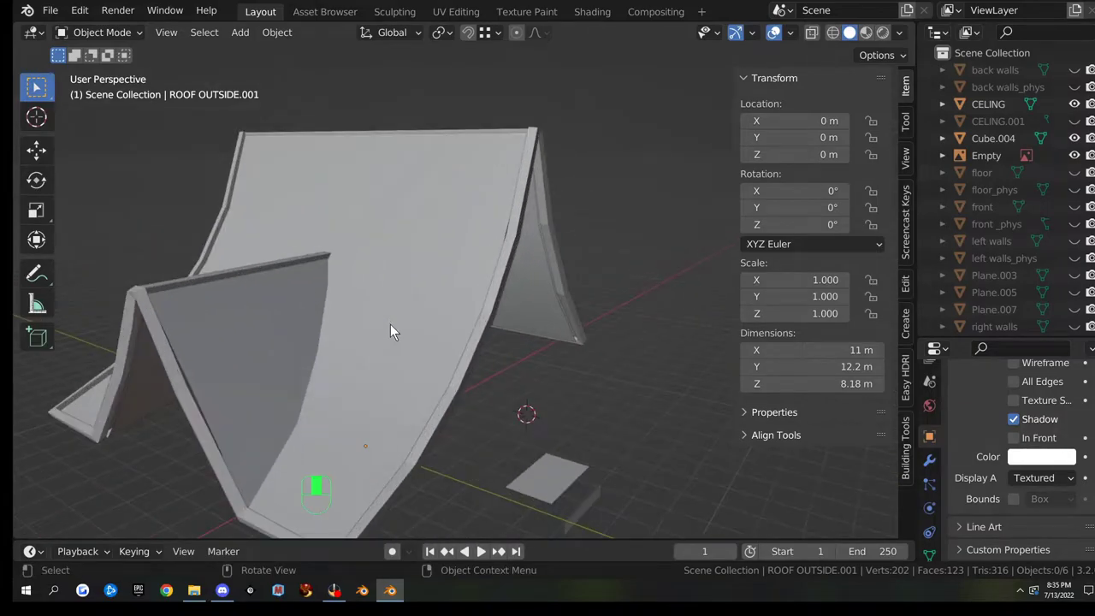
pyautogui.click(390, 332)
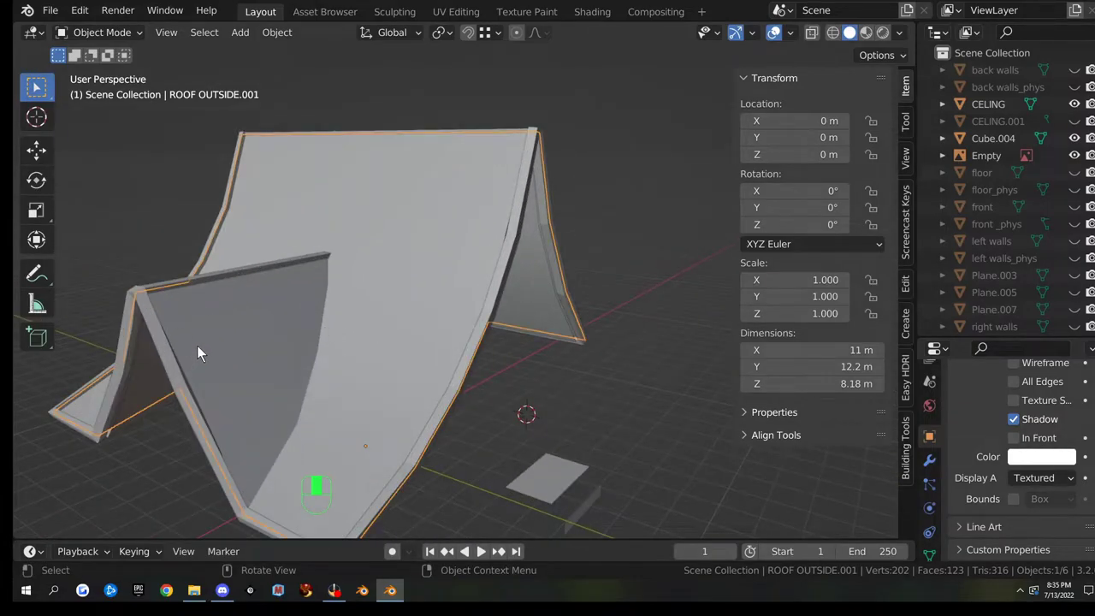
pyautogui.keyDown('shift'); pyautogui.click(169, 357); pyautogui.keyUp('shift')
pyautogui.scroll(-2, 293, 331)
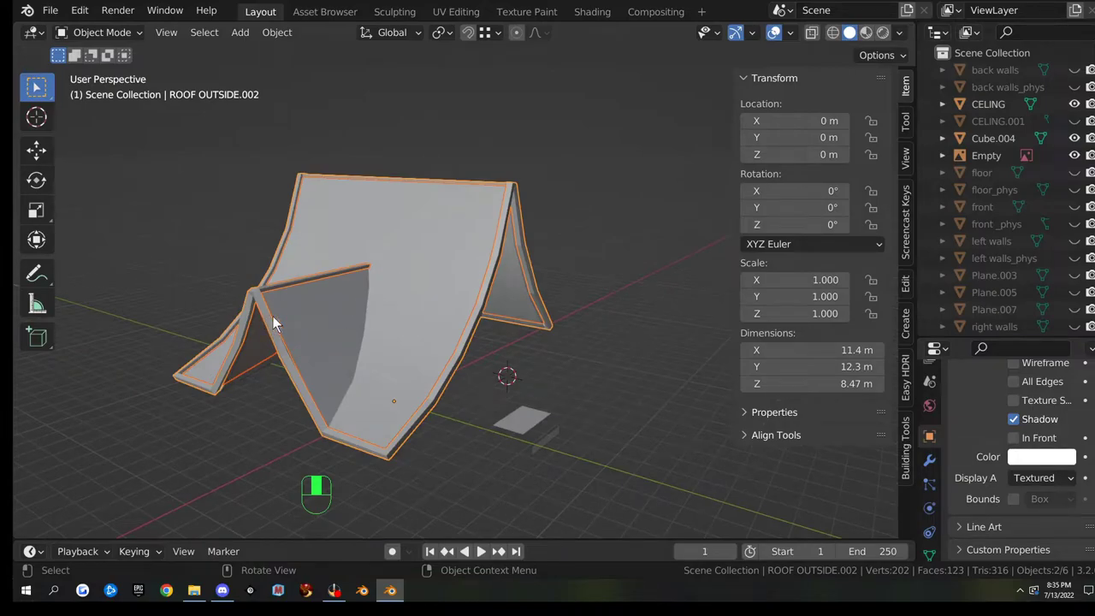
pyautogui.click(301, 323)
pyautogui.click(272, 329)
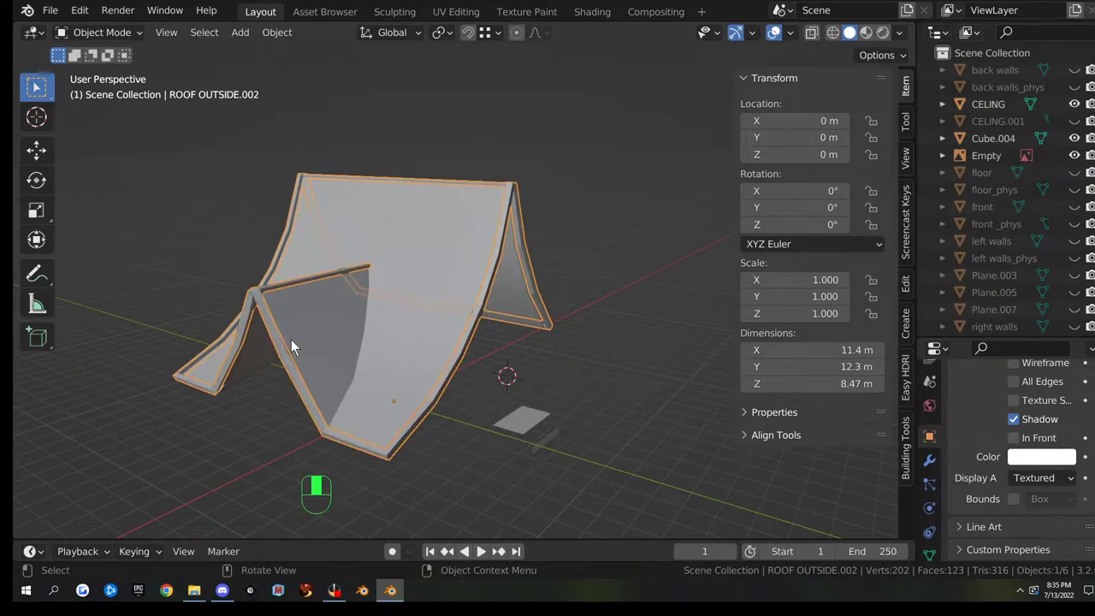
pyautogui.keyDown('shift'); pyautogui.click(402, 300); pyautogui.keyUp('shift')
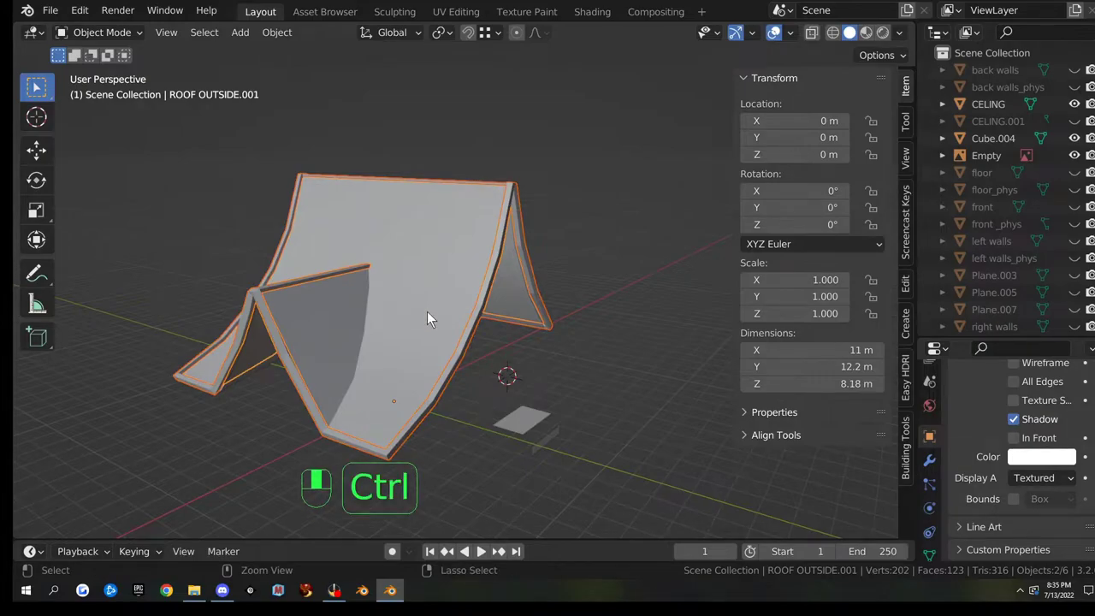
pyautogui.hotkey('ctrl', 'j')
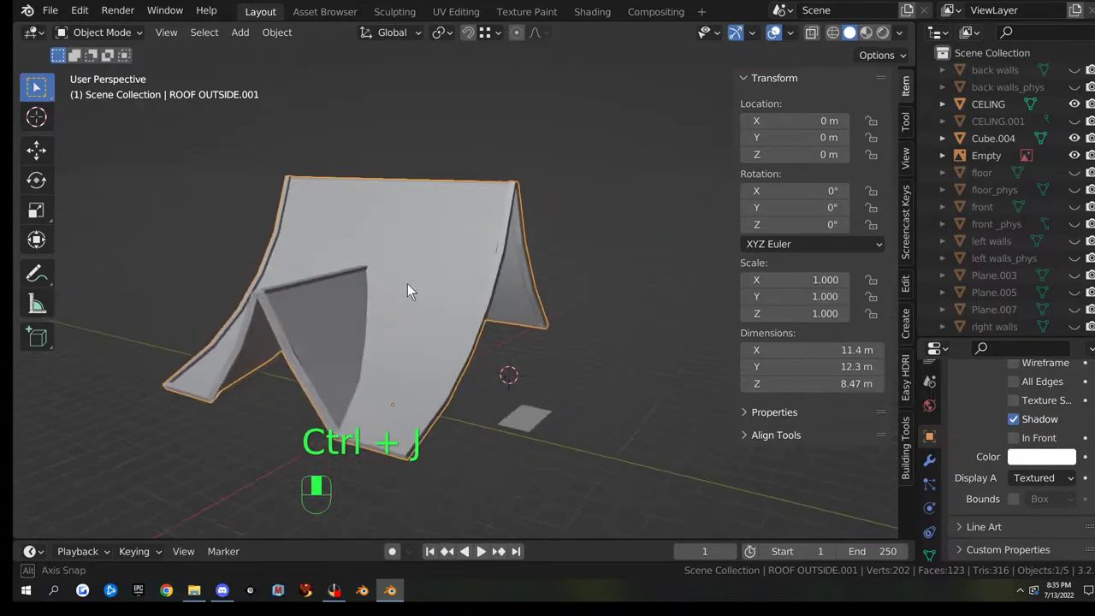
# - Edit the joined roof, select the three faces of the slope without the dormer and examine its underside
pyautogui.scroll(3, 436, 300)
pyautogui.scroll(-3, 436, 301)
pyautogui.press('Tab')
pyautogui.moveTo(427, 303); pyautogui.dragTo(768, 339, button='middle')
pyautogui.click(511, 207)
pyautogui.keyDown('shift'); pyautogui.click(532, 242); pyautogui.keyUp('shift')
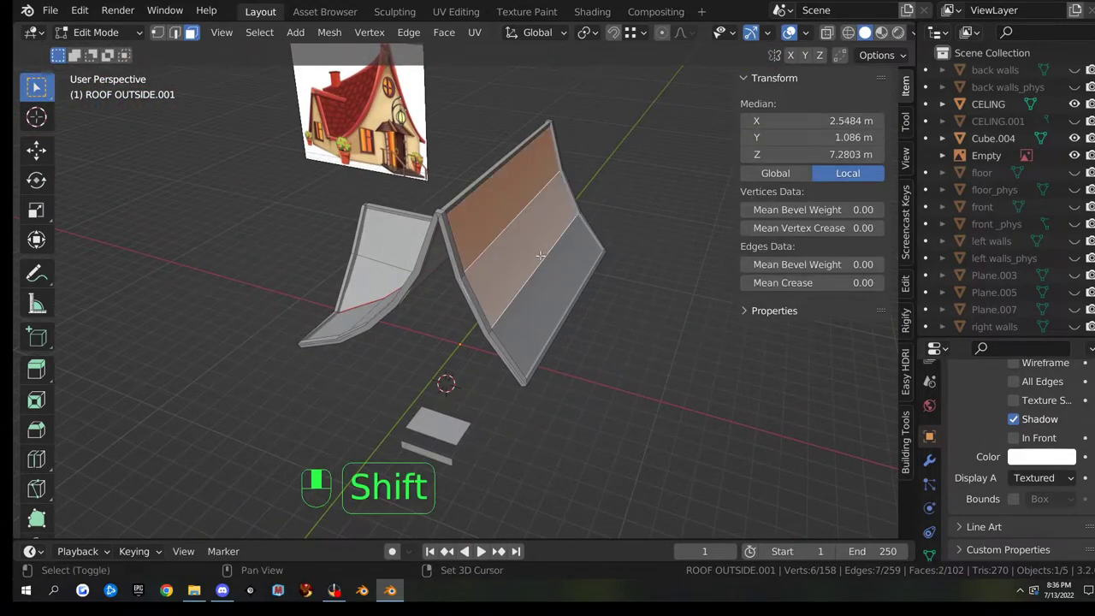
pyautogui.keyDown('shift'); pyautogui.click(551, 267); pyautogui.keyUp('shift')
pyautogui.moveTo(551, 267); pyautogui.dragTo(474, 245, button='middle')
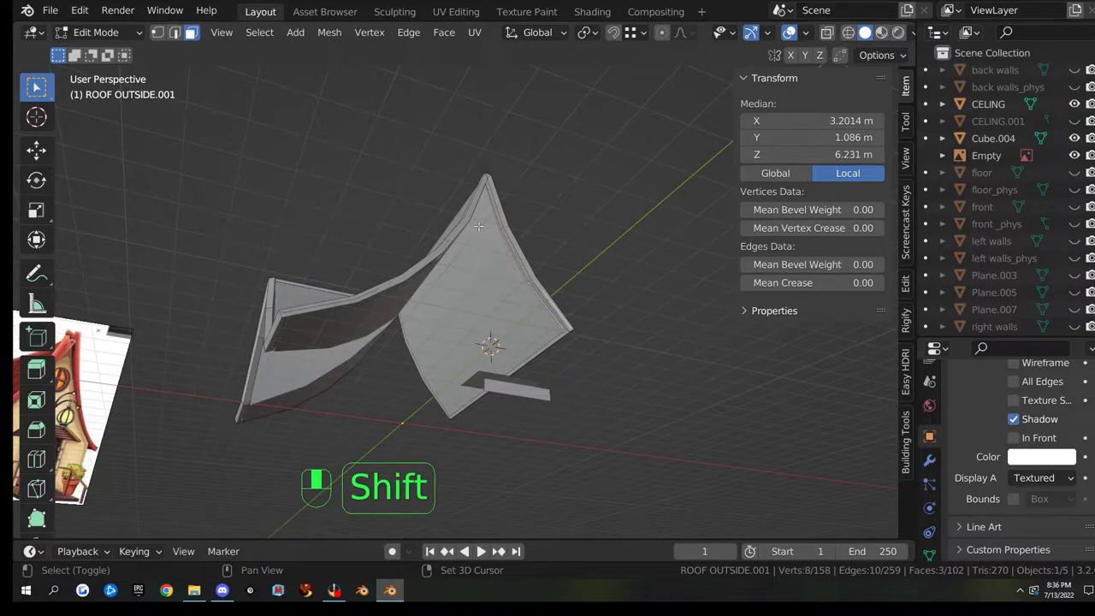
pyautogui.keyDown('shift'); pyautogui.click(508, 313); pyautogui.keyUp('shift')
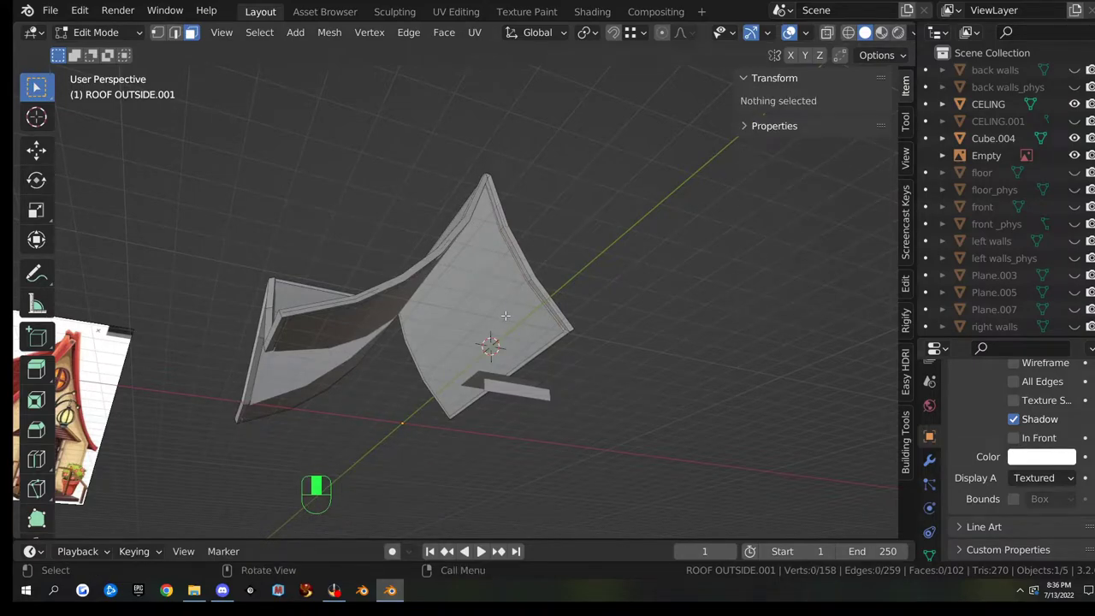
pyautogui.moveTo(508, 313); pyautogui.dragTo(490, 362, button='middle')
# - Join CELING into ROOF OUTSIDE.001 and open the combined roof mesh in Edit Mode
pyautogui.press('Tab')
pyautogui.click(483, 278)
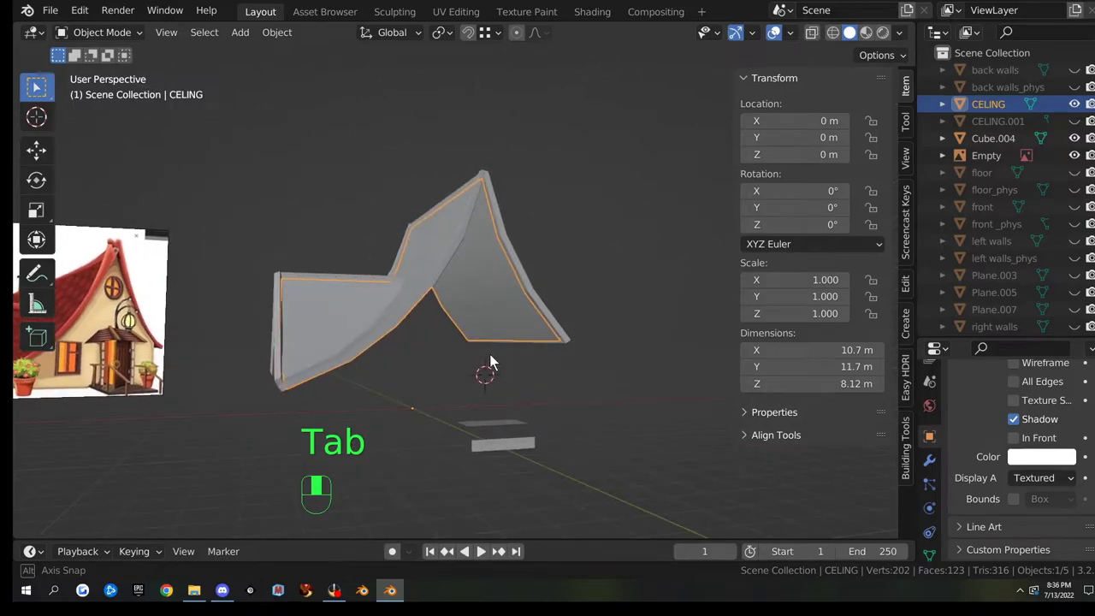
pyautogui.keyDown('shift'); pyautogui.click(431, 288); pyautogui.keyUp('shift')
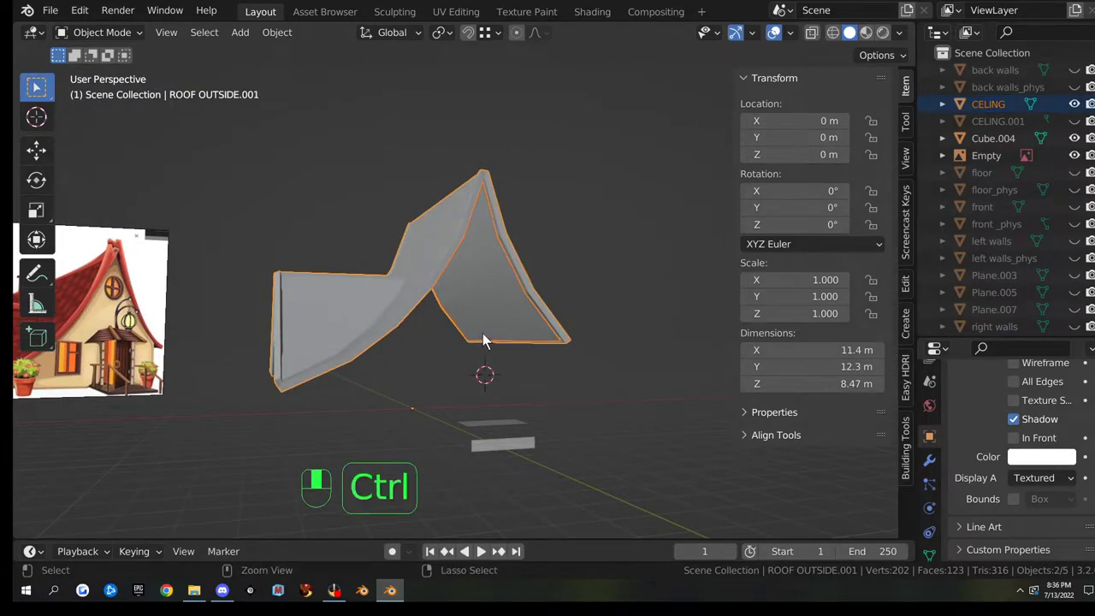
pyautogui.hotkey('ctrl', 'j')
pyautogui.press('Tab')
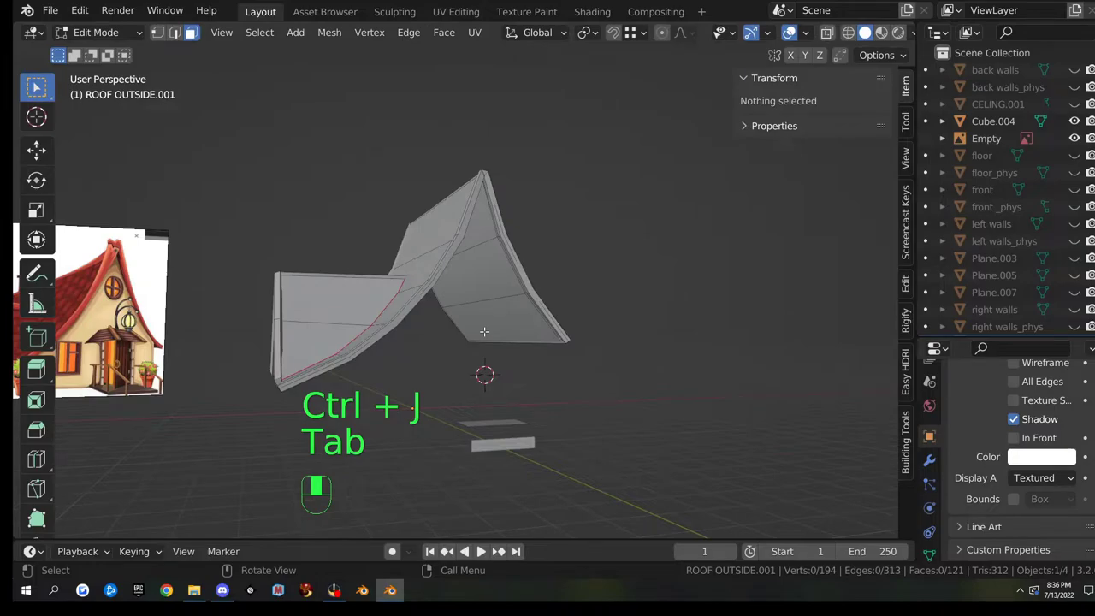
pyautogui.moveTo(484, 331); pyautogui.dragTo(430, 308, button='middle')
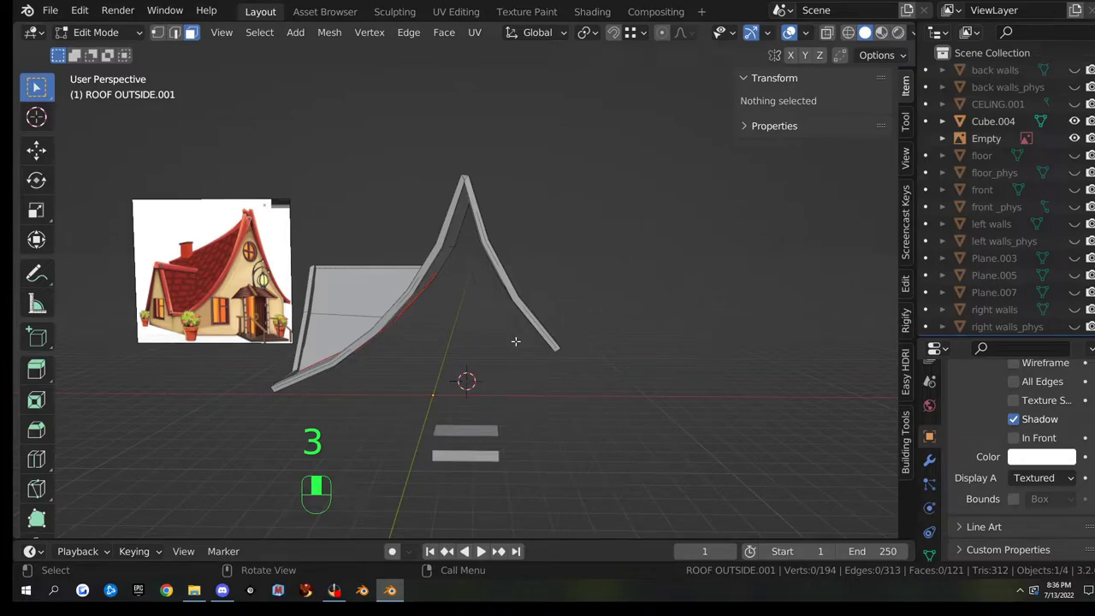
# - Turn on X-ray and select the faces of the roof slope without the dormer, including its underside and trim
pyautogui.hotkey('alt', 'z')
pyautogui.press('KP_3')
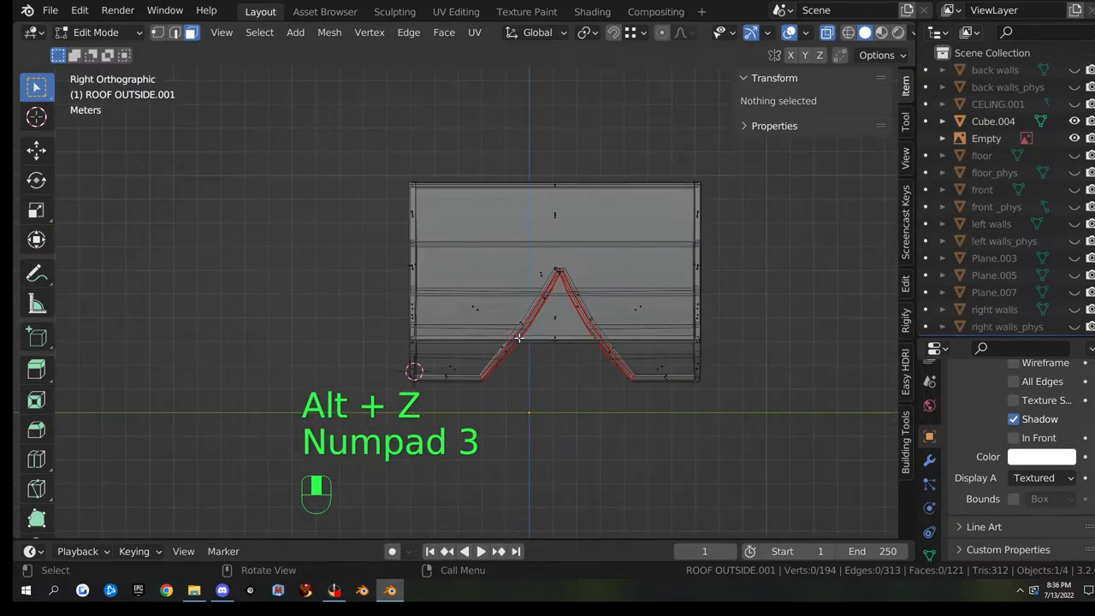
pyautogui.press('KP_1')
pyautogui.scroll(4, 520, 334)
pyautogui.keyDown('shift'); pyautogui.moveTo(521, 334); pyautogui.dragTo(541, 364, button='middle'); pyautogui.keyUp('shift')
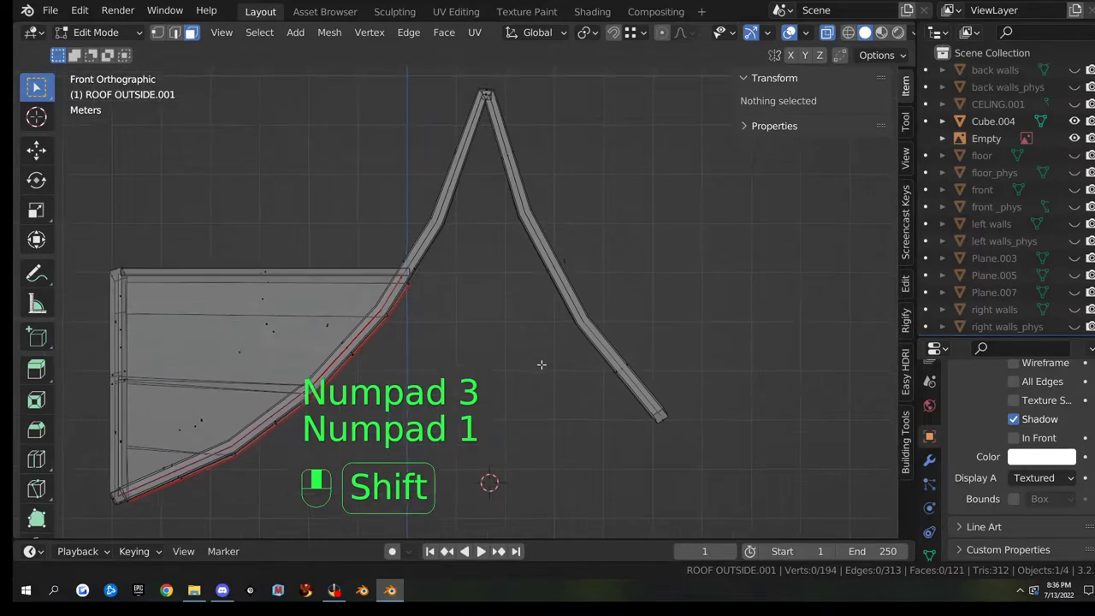
pyautogui.scroll(4, 543, 373)
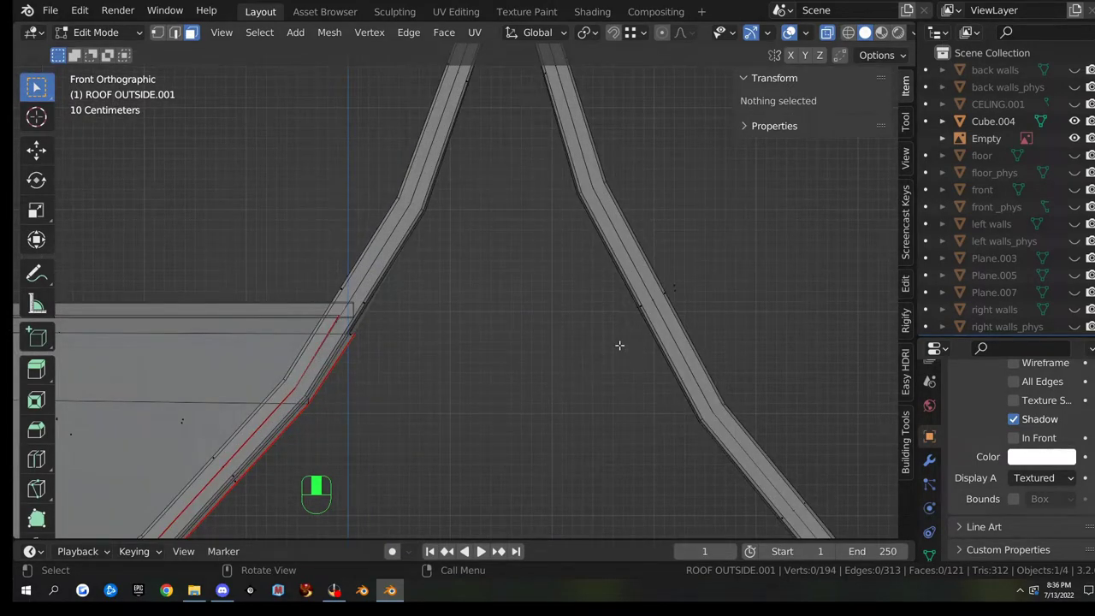
pyautogui.moveTo(671, 272); pyautogui.dragTo(723, 335)
pyautogui.scroll(-5, 705, 335)
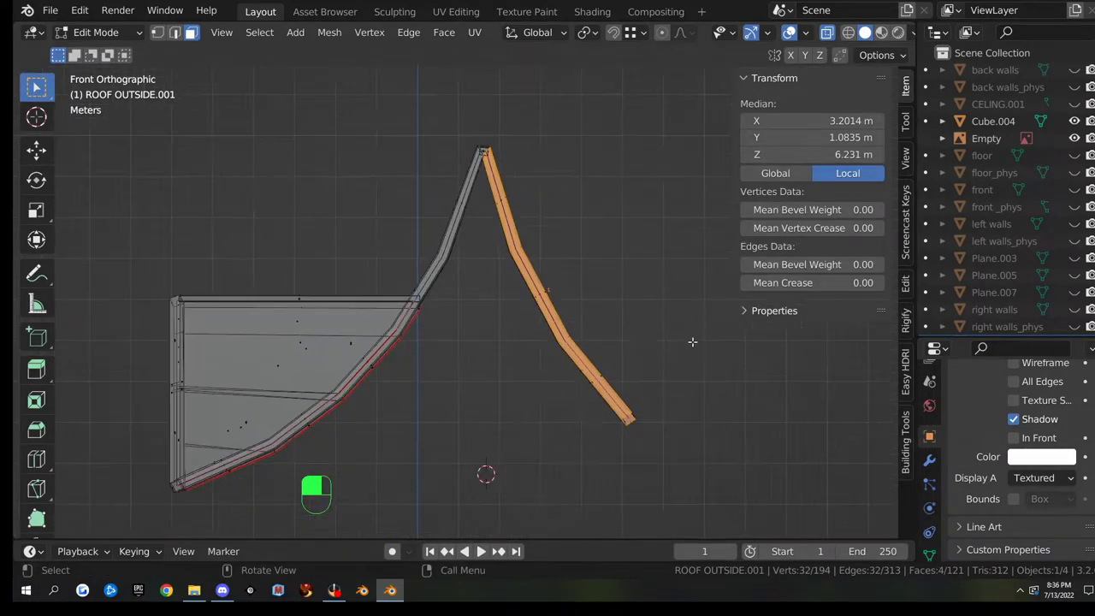
pyautogui.moveTo(496, 182); pyautogui.dragTo(692, 454)
pyautogui.moveTo(692, 454); pyautogui.dragTo(341, 264, button='middle')
pyautogui.keyDown('shift'); pyautogui.click(343, 267); pyautogui.keyUp('shift')
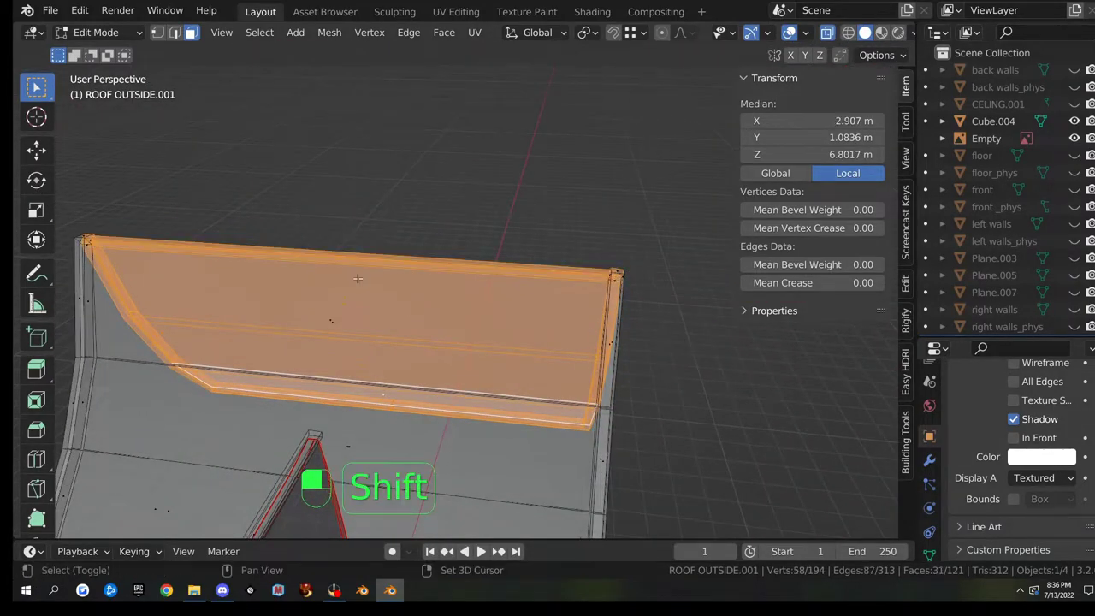
# - Add the remaining trim faces at both ends of the ridge and along it to the slope's selection
pyautogui.moveTo(499, 223); pyautogui.dragTo(334, 205, button='middle')
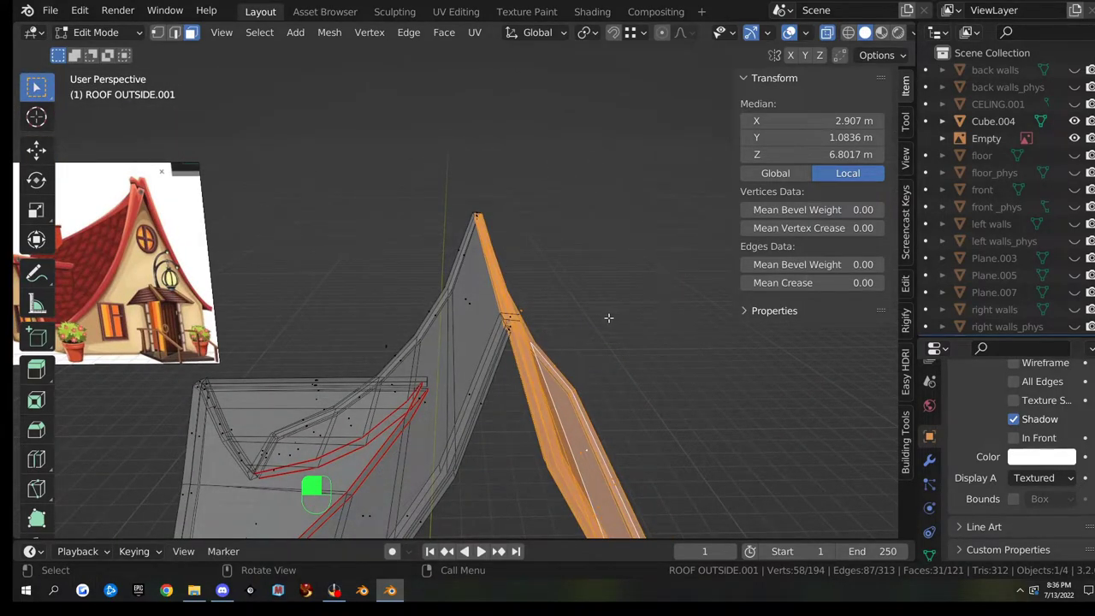
pyautogui.moveTo(608, 317); pyautogui.dragTo(642, 342, button='middle')
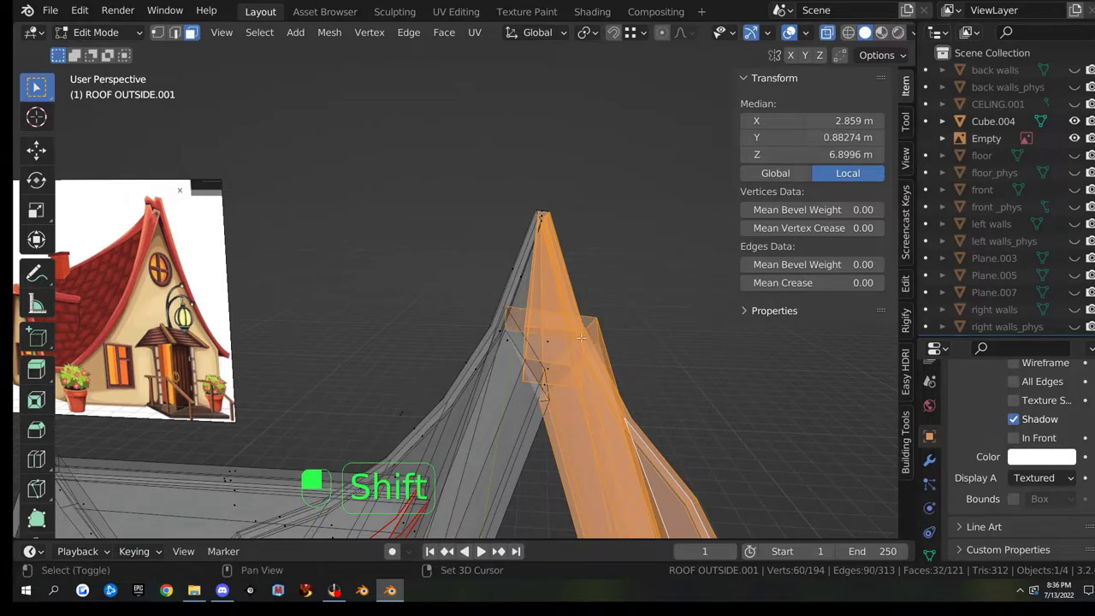
pyautogui.keyDown('shift'); pyautogui.moveTo(574, 369); pyautogui.dragTo(558, 184, button='middle'); pyautogui.keyUp('shift')
pyautogui.keyDown('shift'); pyautogui.click(558, 185); pyautogui.keyUp('shift')
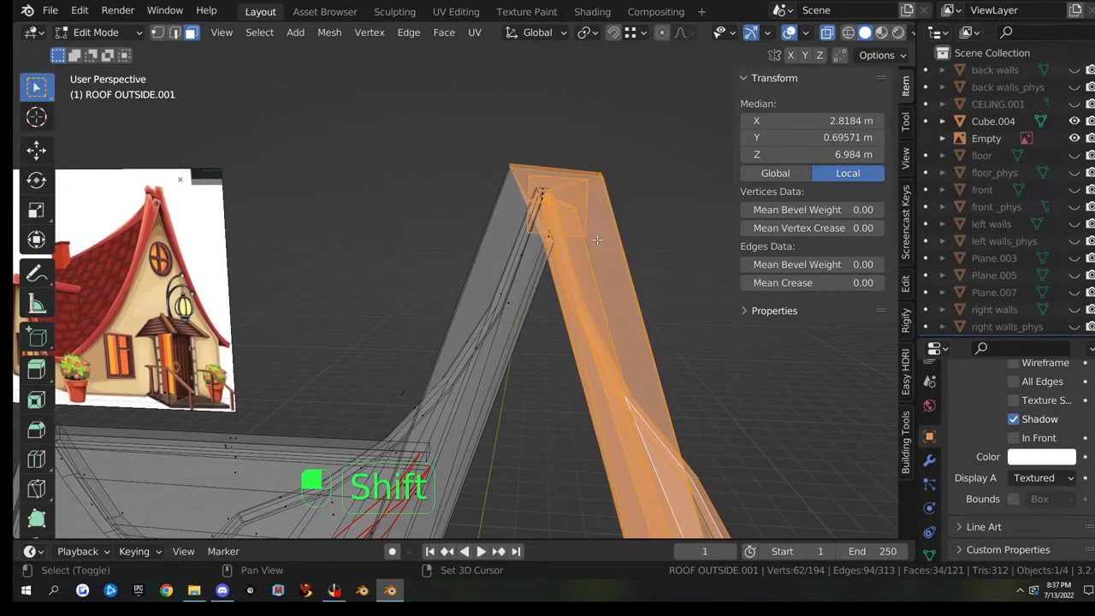
pyautogui.moveTo(597, 240); pyautogui.dragTo(706, 205, button='middle')
pyautogui.keyDown('shift'); pyautogui.moveTo(340, 101); pyautogui.dragTo(544, 248); pyautogui.keyUp('shift')
pyautogui.scroll(-4, 519, 257)
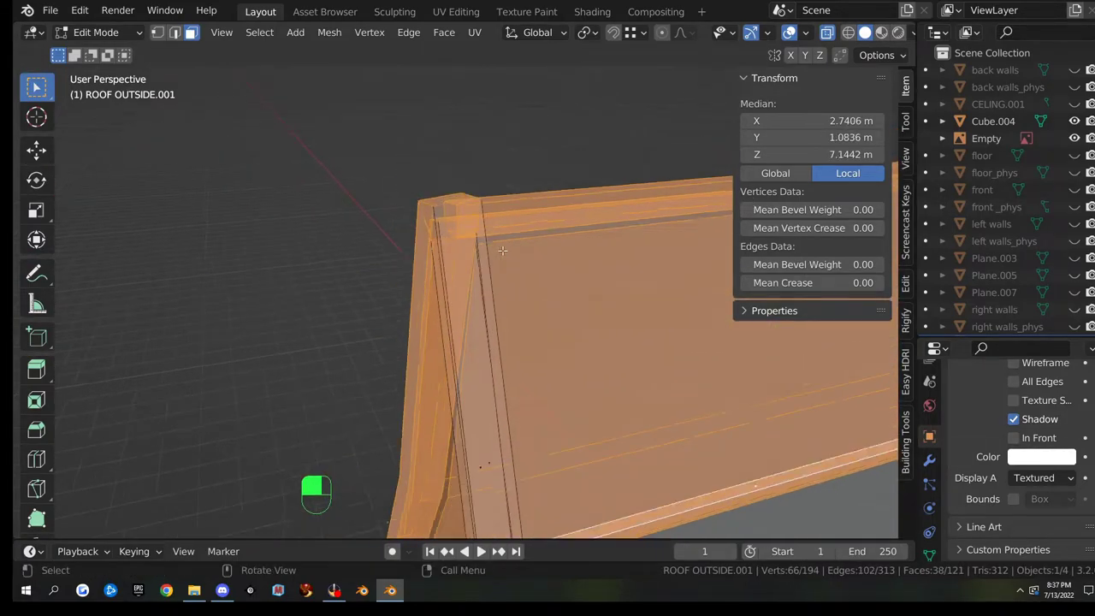
pyautogui.keyDown('shift'); pyautogui.moveTo(517, 258); pyautogui.dragTo(452, 246, button='middle'); pyautogui.keyUp('shift')
pyautogui.keyDown('shift'); pyautogui.moveTo(174, 163); pyautogui.dragTo(700, 219); pyautogui.keyUp('shift')
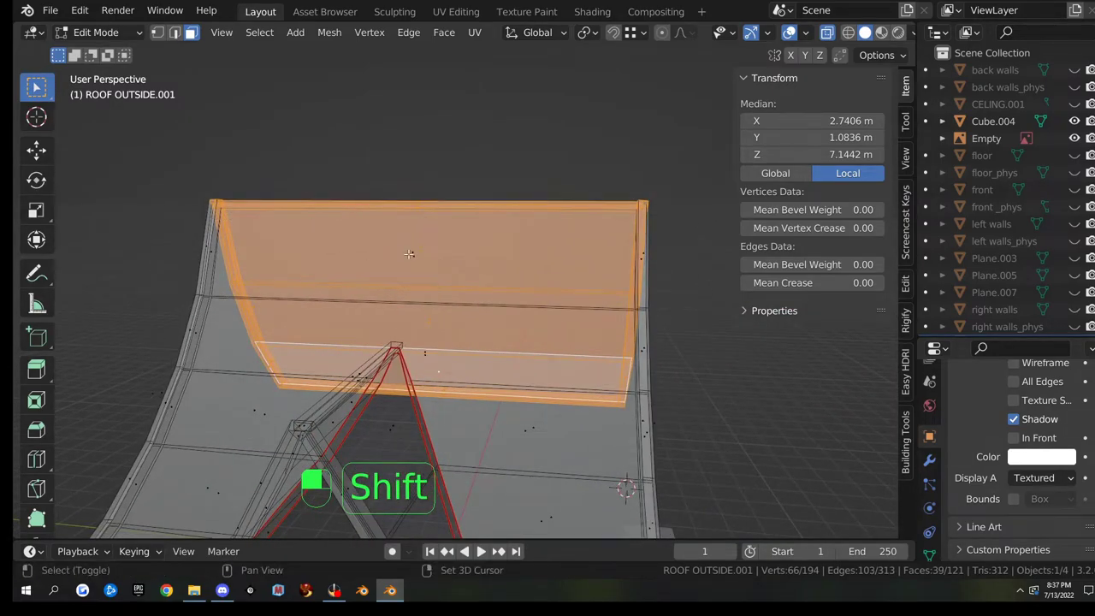
# - Separate the selected slope into its own object and return to Object Mode
pyautogui.moveTo(409, 254); pyautogui.dragTo(555, 284, button='middle')
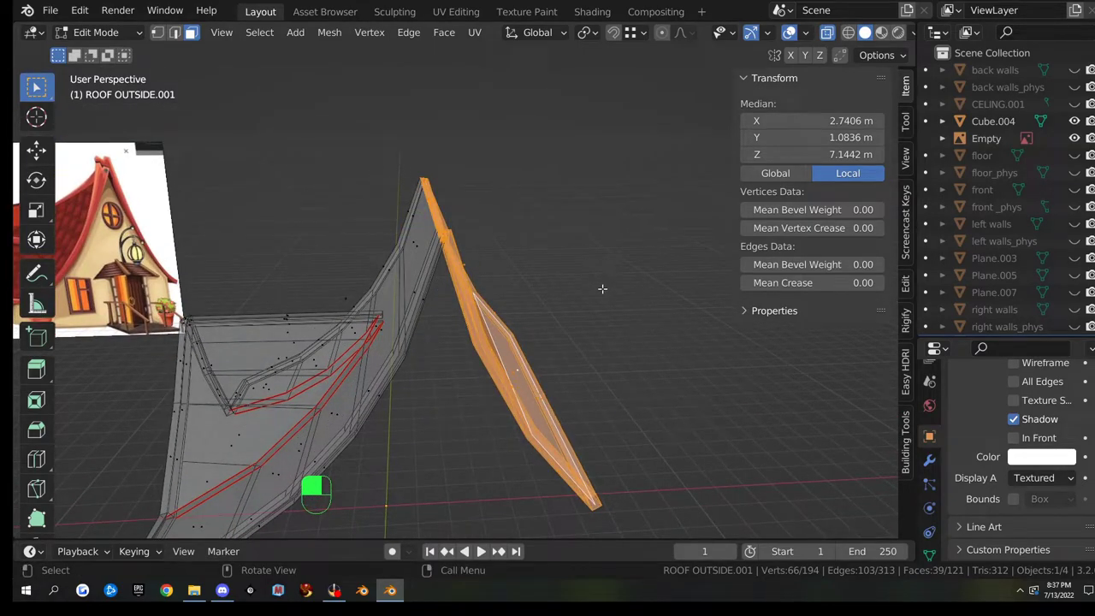
pyautogui.press('p')
pyautogui.click(602, 289)
pyautogui.press('Tab')
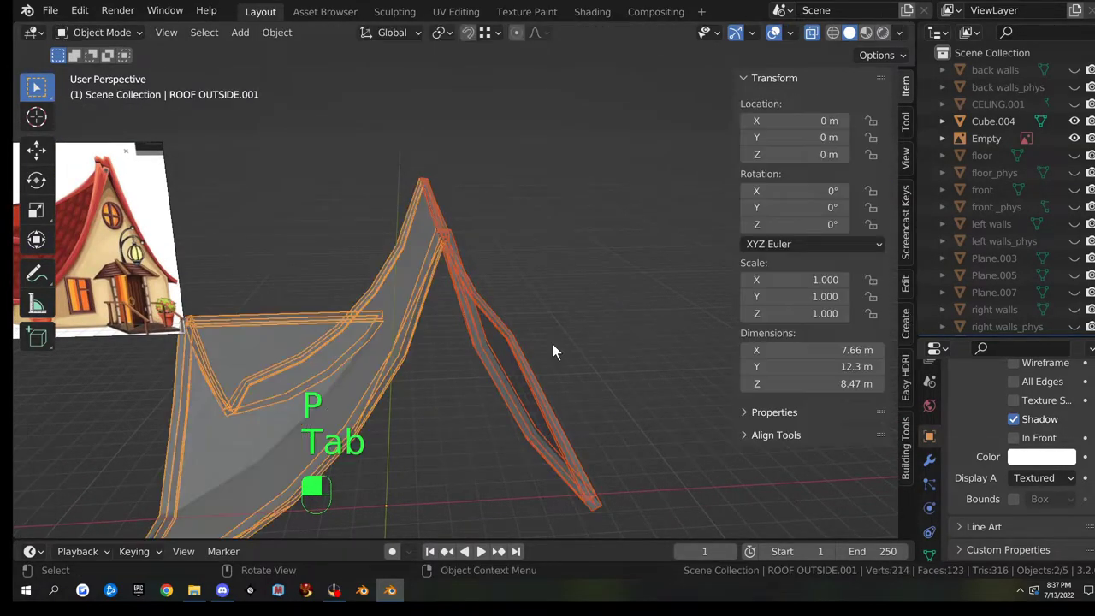
# - Edit the remaining roof and select all faces of the dormer, including both sides, its trim and underside
pyautogui.click(412, 291)
pyautogui.press('Tab')
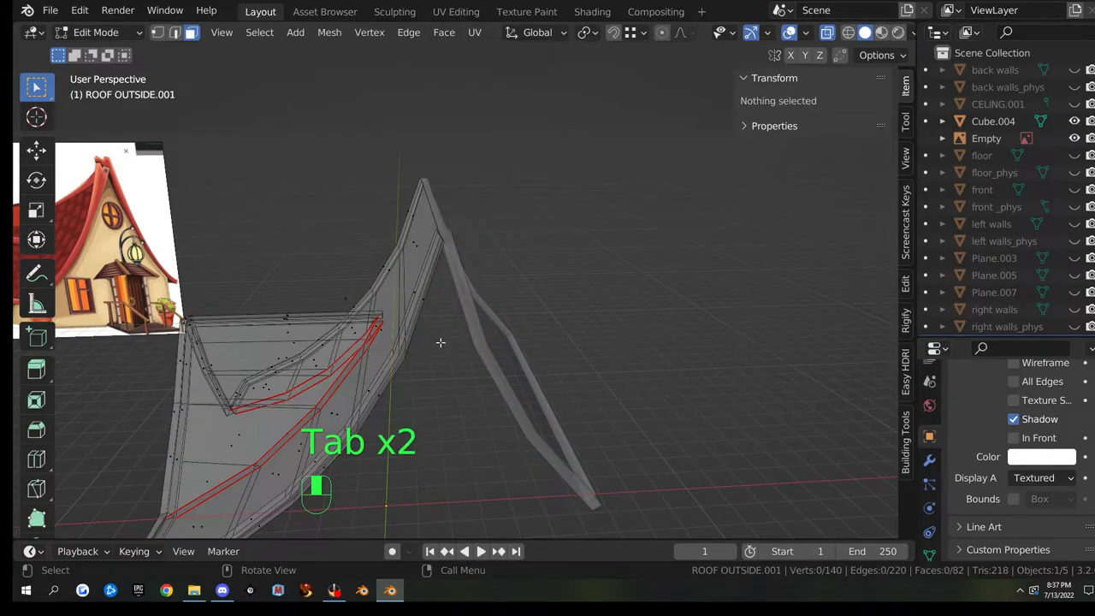
pyautogui.moveTo(434, 356); pyautogui.dragTo(388, 341, button='middle')
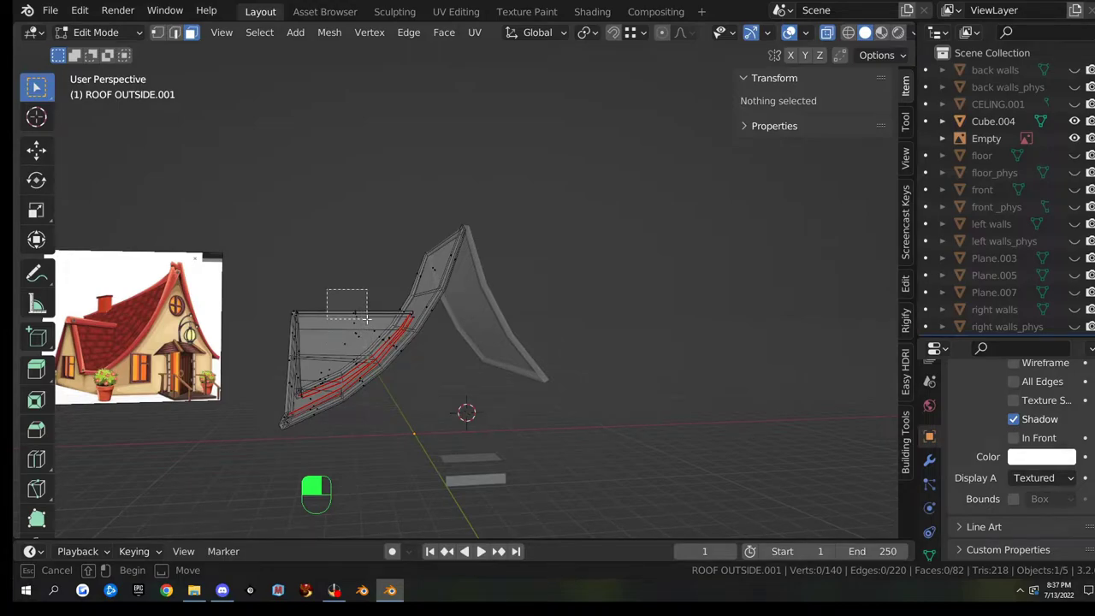
pyautogui.moveTo(366, 340); pyautogui.dragTo(366, 339)
pyautogui.moveTo(366, 339); pyautogui.dragTo(368, 403, button='middle')
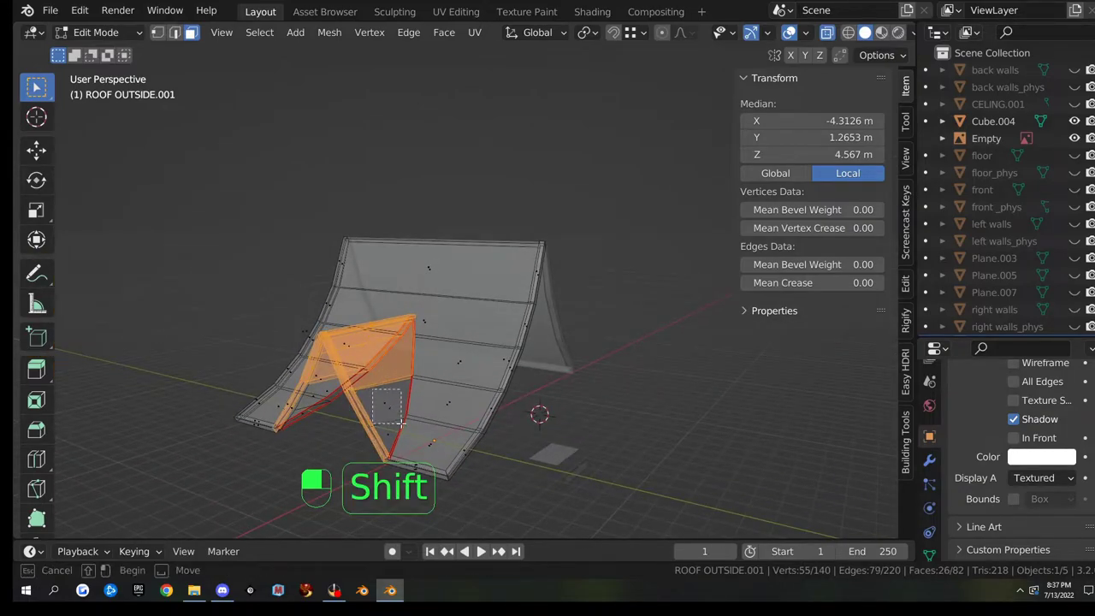
pyautogui.keyDown('shift'); pyautogui.moveTo(400, 421); pyautogui.dragTo(401, 422); pyautogui.keyUp('shift')
pyautogui.moveTo(385, 433); pyautogui.dragTo(575, 430, button='middle')
pyautogui.keyDown('shift'); pyautogui.moveTo(598, 415); pyautogui.dragTo(597, 434); pyautogui.keyUp('shift')
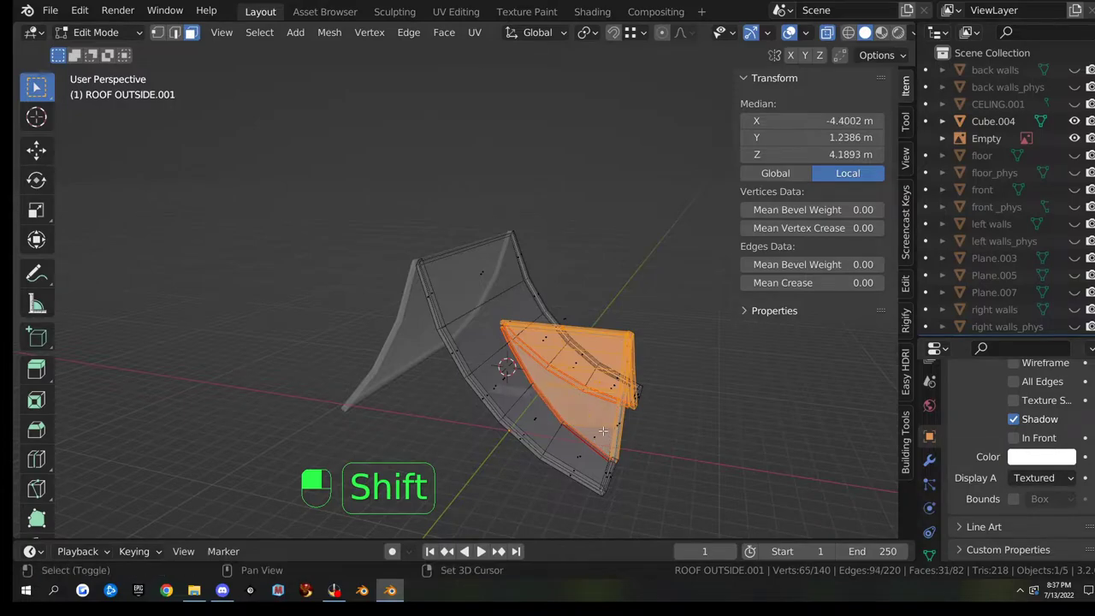
pyautogui.moveTo(684, 469); pyautogui.dragTo(650, 427, button='middle')
pyautogui.scroll(3, 742, 445)
pyautogui.keyDown('shift'); pyautogui.moveTo(602, 410); pyautogui.dragTo(655, 442); pyautogui.keyUp('shift')
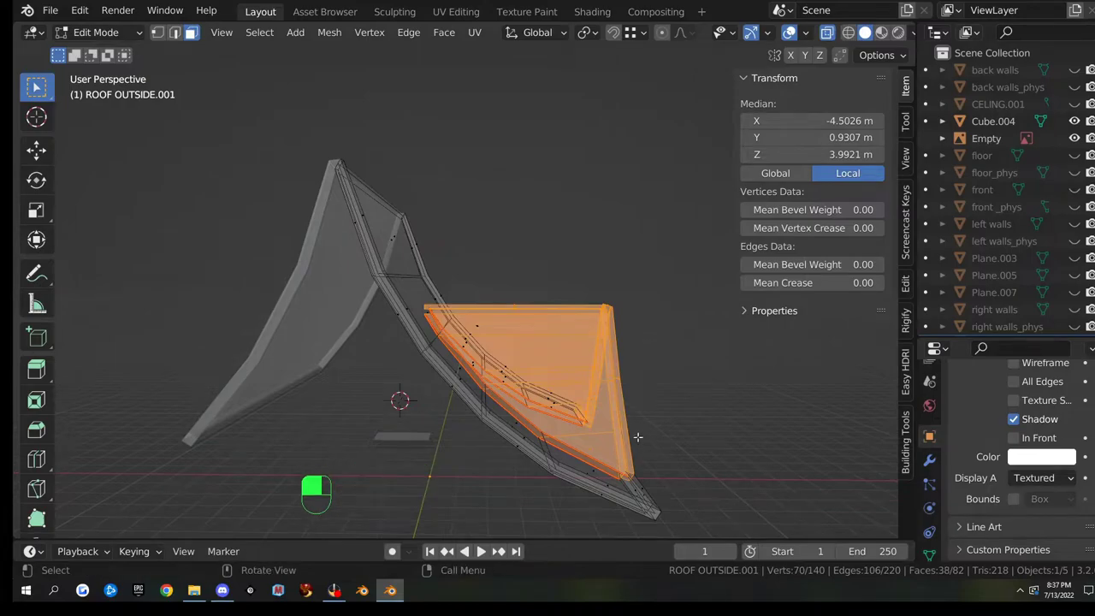
# - Check the dormer selection from below and deselect the stray eave trim faces beside it with Circle Select
pyautogui.moveTo(508, 369); pyautogui.dragTo(463, 315, button='middle')
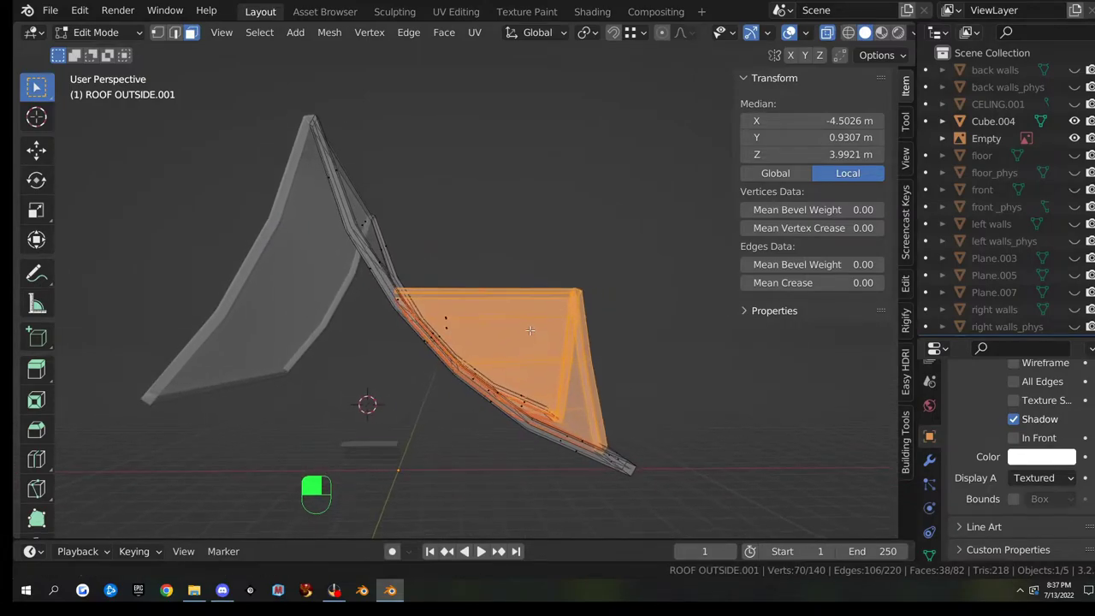
pyautogui.scroll(4, 538, 347)
pyautogui.moveTo(539, 347); pyautogui.dragTo(340, 198, button='middle')
pyautogui.scroll(-4, 405, 224)
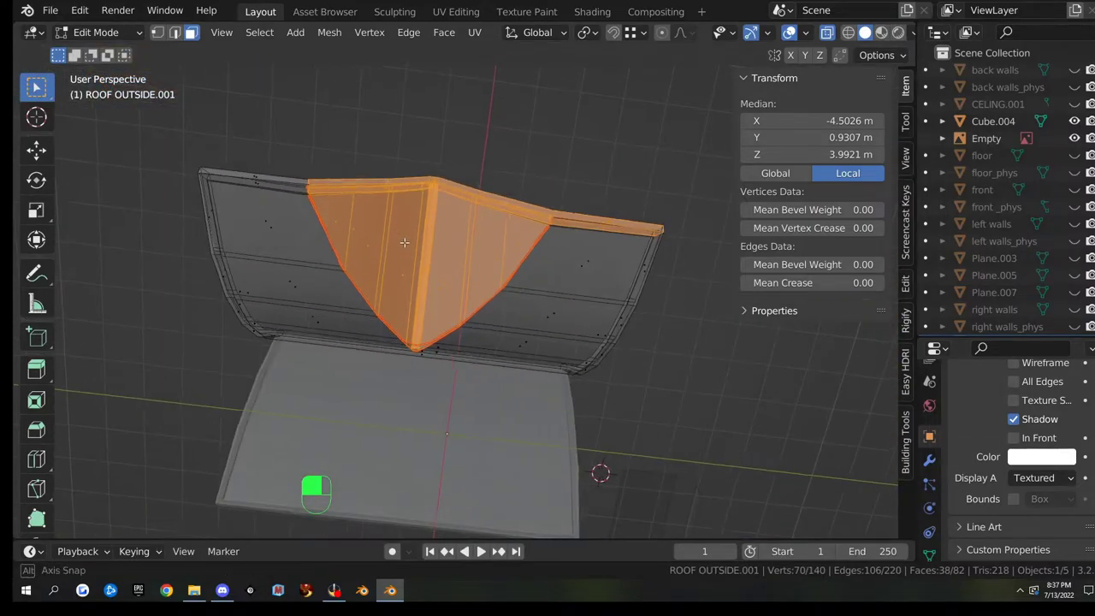
pyautogui.moveTo(406, 224); pyautogui.dragTo(496, 212, button='middle')
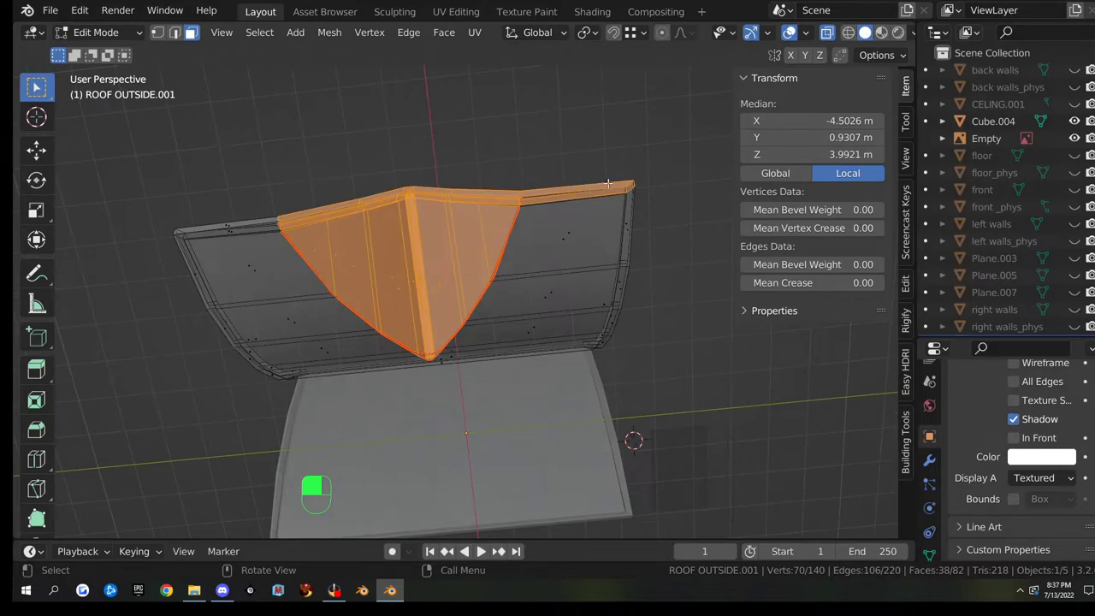
pyautogui.press('c')
pyautogui.moveTo(573, 164); pyautogui.dragTo(627, 200, button='middle')
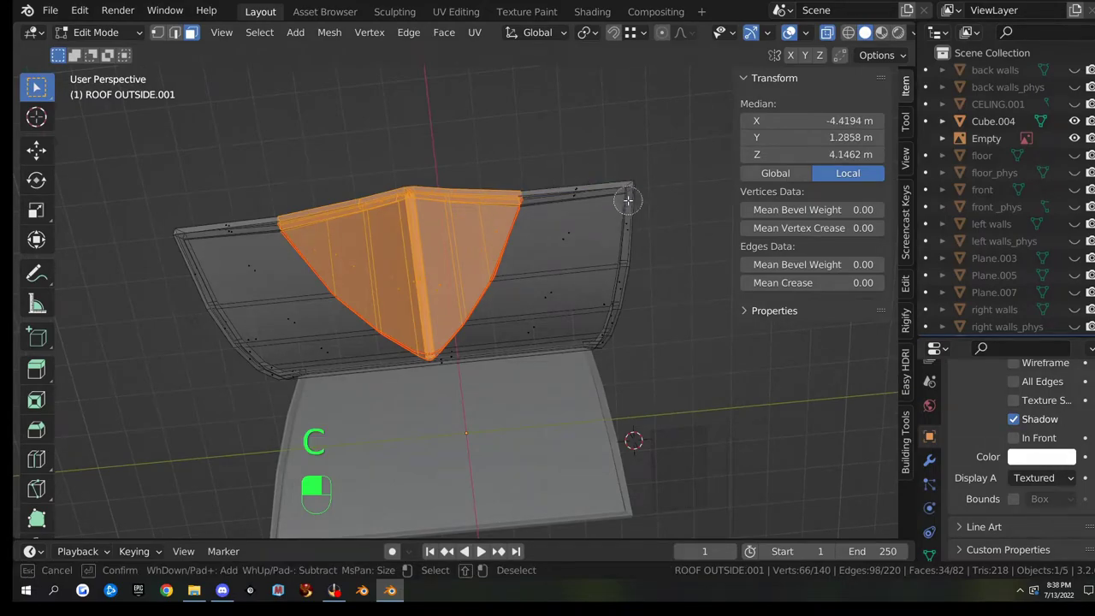
pyautogui.rightClick(628, 200)
# - Separate the selected dormer into its own object, return to Object Mode and turn off X-ray
pyautogui.moveTo(470, 120); pyautogui.dragTo(642, 313, button='middle')
pyautogui.press('p')
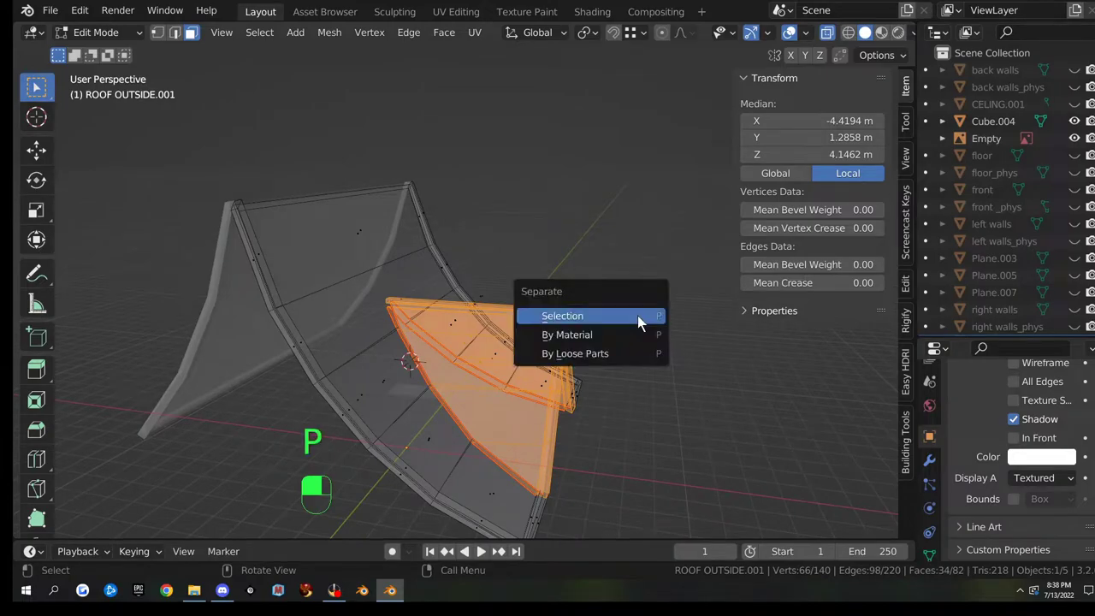
pyautogui.click(640, 319)
pyautogui.press('Tab')
pyautogui.hotkey('alt', 'z')
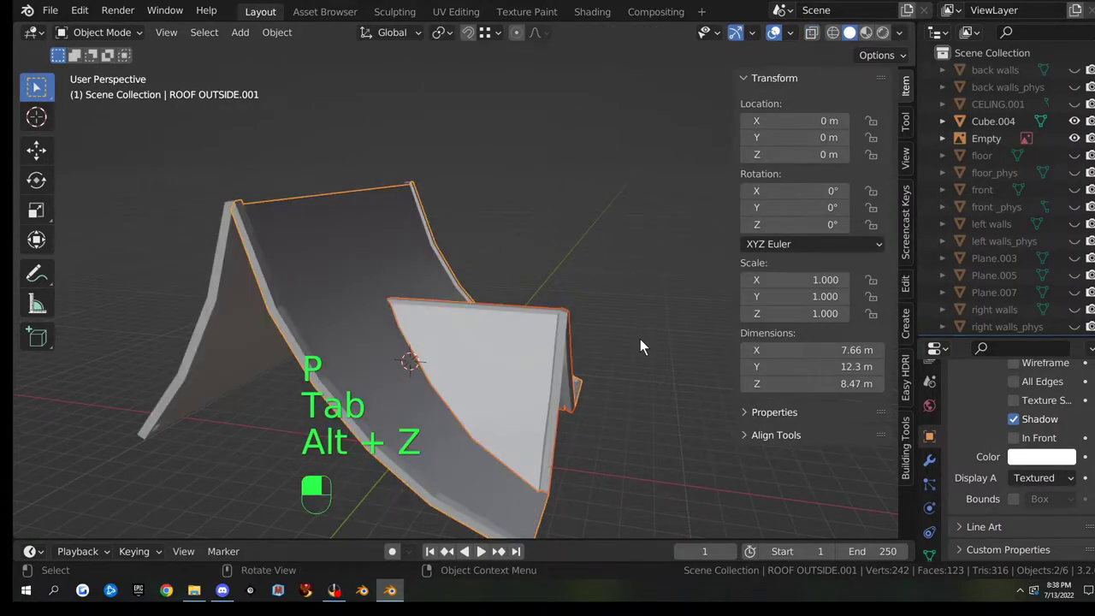
# - Test the separation by moving the dormer away from the main roof, and undo the move
pyautogui.moveTo(640, 339); pyautogui.dragTo(383, 333, button='middle')
pyautogui.moveTo(491, 391); pyautogui.dragTo(437, 335, button='middle')
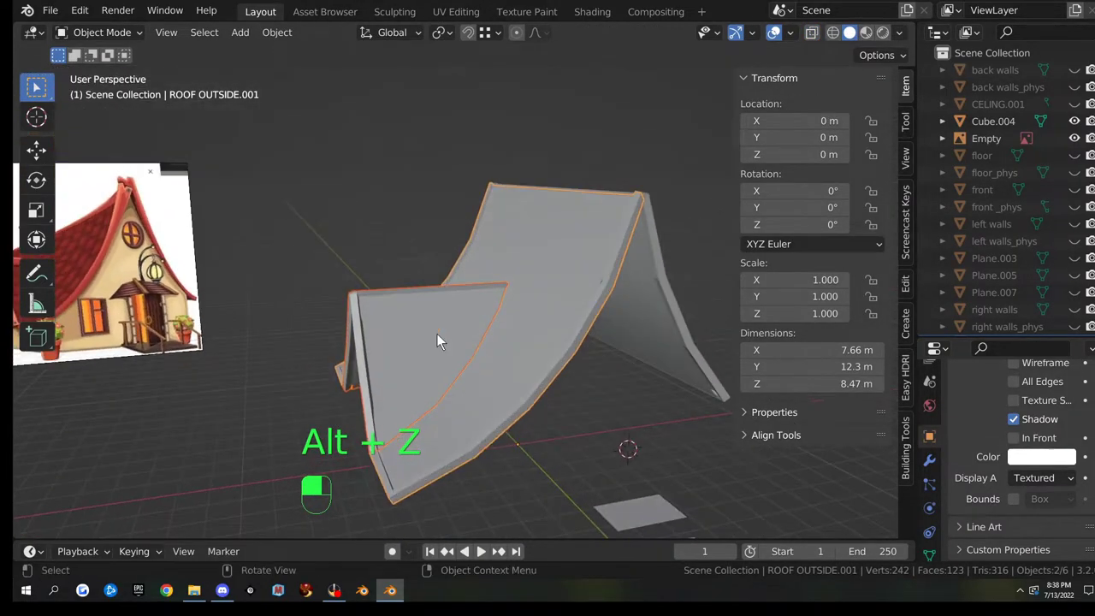
pyautogui.click(436, 335)
pyautogui.moveTo(493, 363); pyautogui.dragTo(480, 365, button='middle')
pyautogui.press('g')
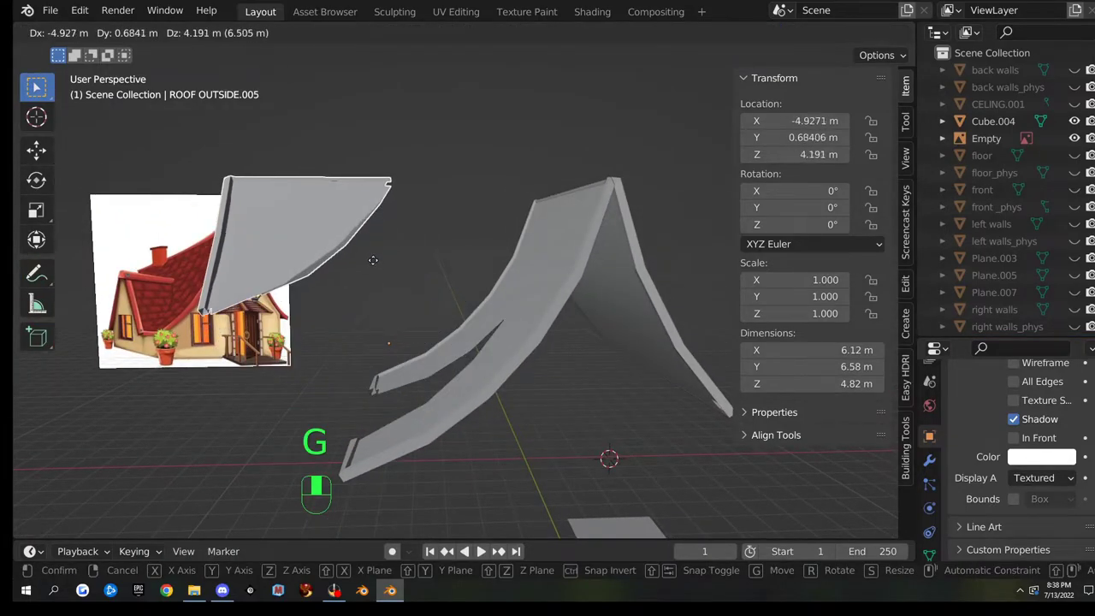
pyautogui.click(373, 259)
pyautogui.moveTo(373, 259); pyautogui.dragTo(541, 330, button='middle')
pyautogui.hotkey('ctrl', 'z')
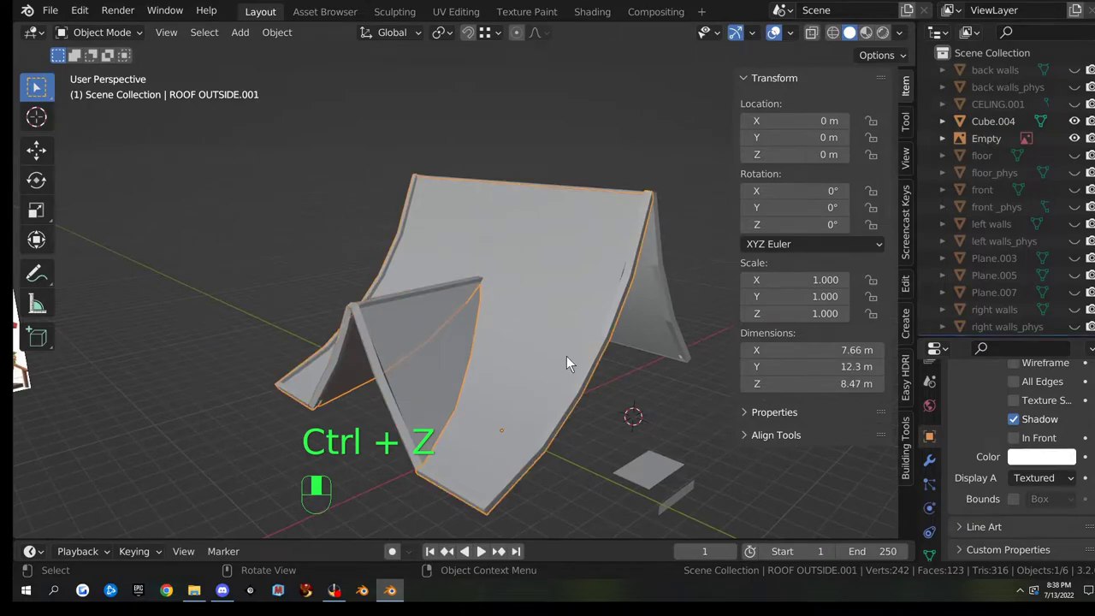
# - Try moving the main slope and the slope without the dormer on their own, cancelling each move
pyautogui.press('g')
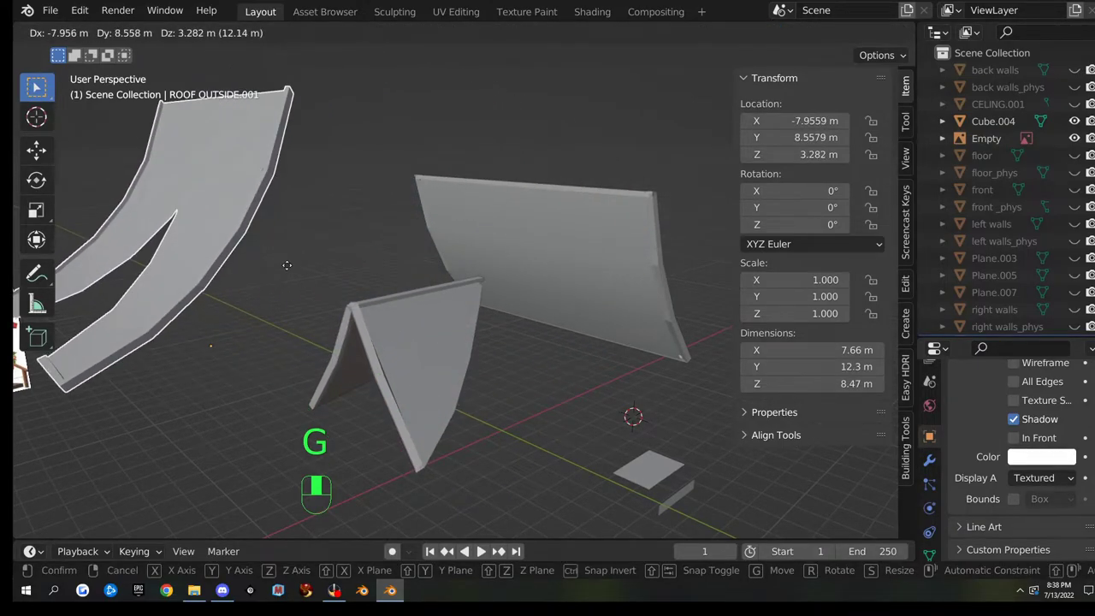
pyautogui.rightClick(506, 339)
pyautogui.moveTo(506, 339); pyautogui.dragTo(421, 329, button='middle')
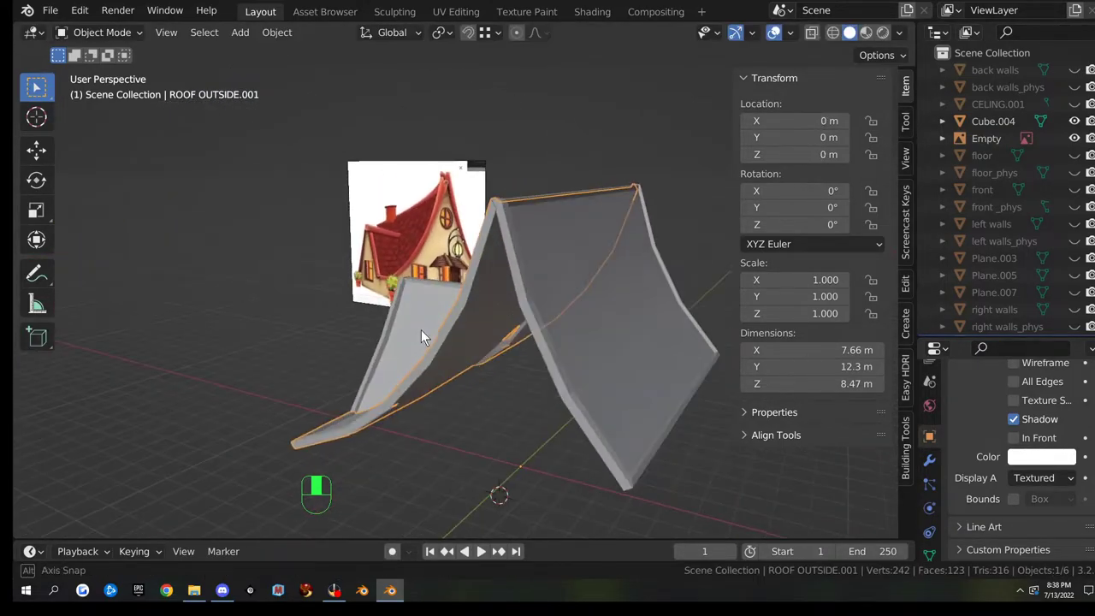
pyautogui.click(599, 387)
pyautogui.press('g')
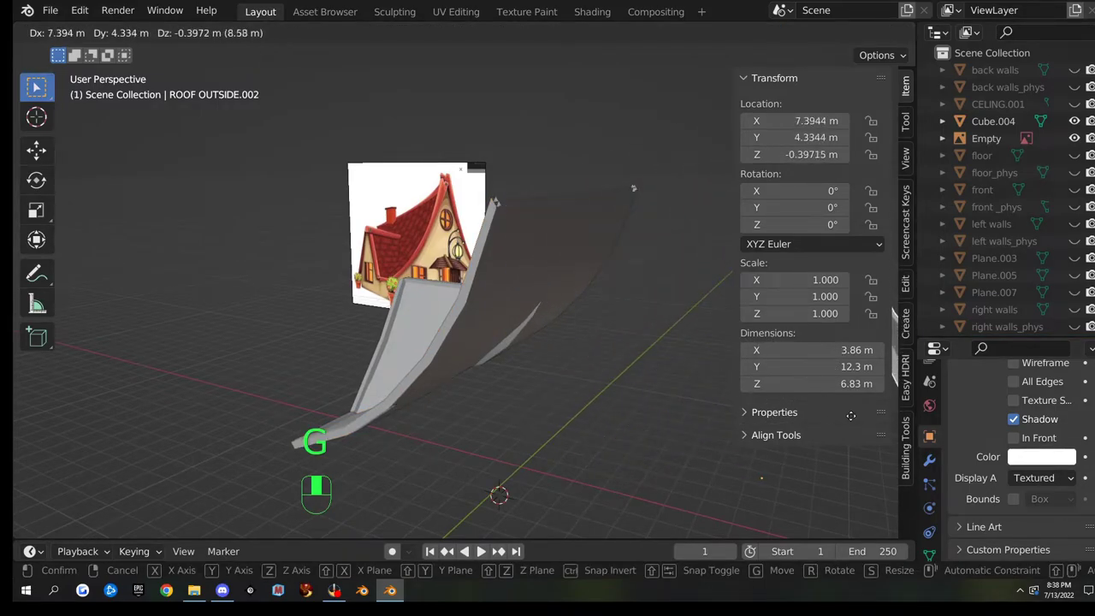
pyautogui.rightClick(685, 320)
# - Rename the separated slope without the dormer as "roof right side"
pyautogui.moveTo(685, 320); pyautogui.dragTo(525, 261, button='middle')
pyautogui.scroll(3, 621, 343)
pyautogui.scroll(-3, 506, 296)
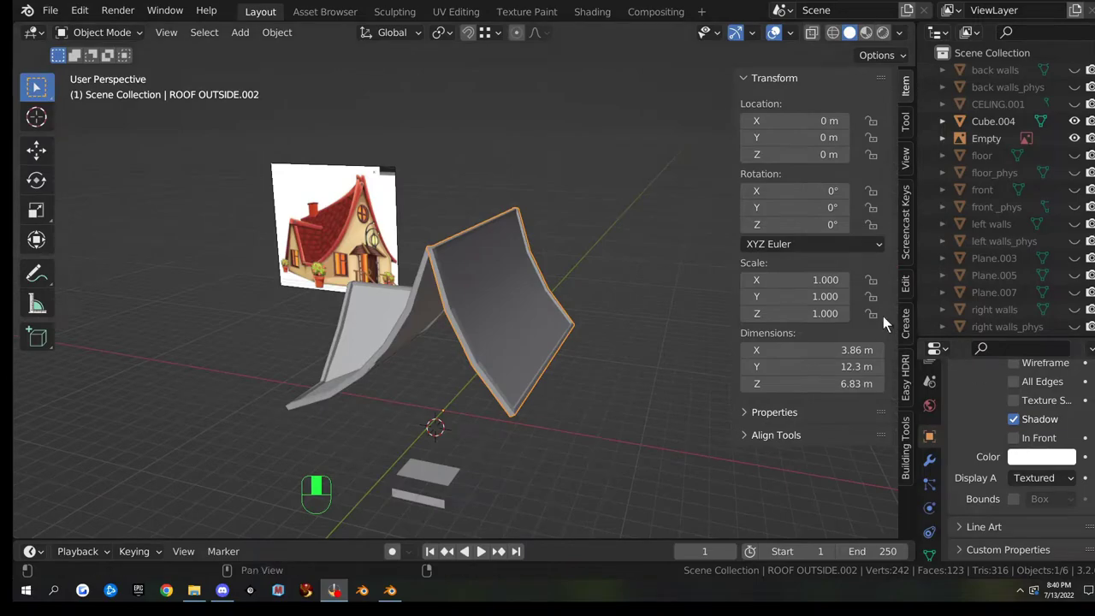
pyautogui.moveTo(544, 289); pyautogui.dragTo(502, 263, button='middle')
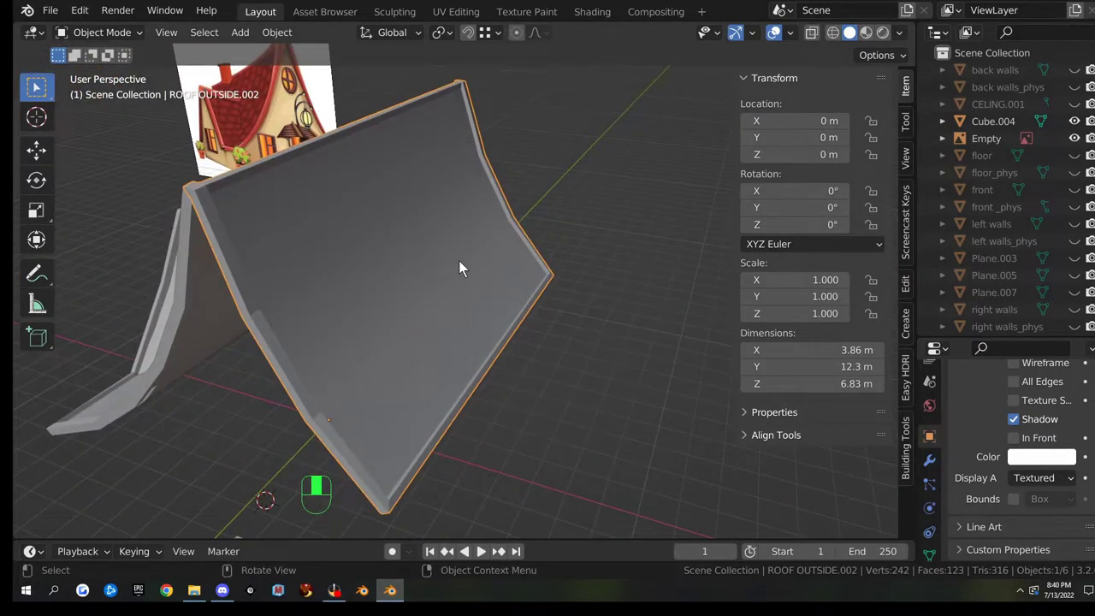
pyautogui.scroll(-5, 949, 214)
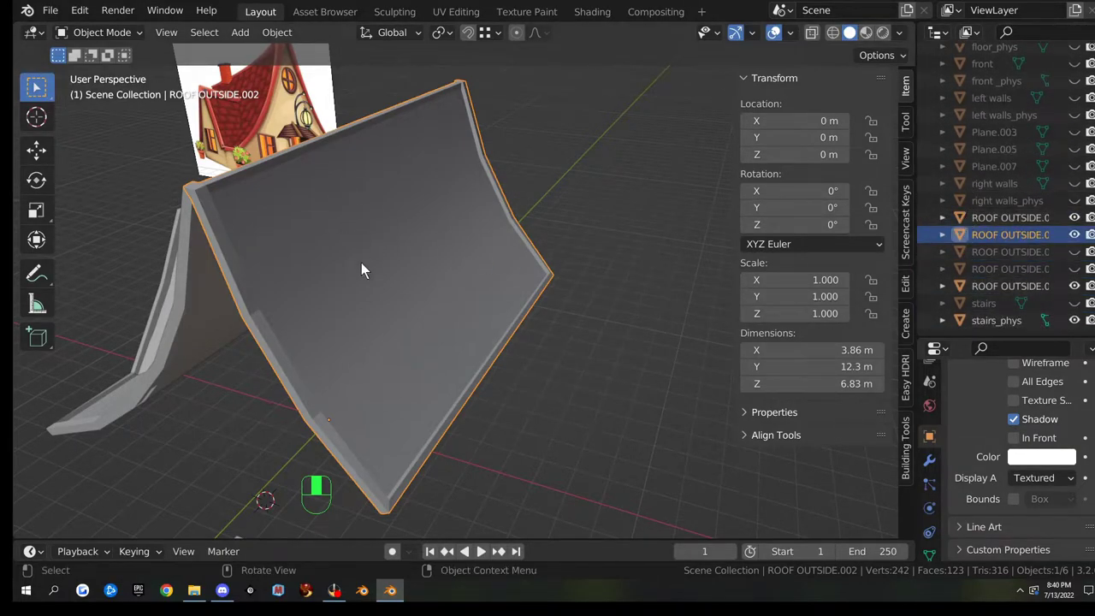
pyautogui.moveTo(361, 264); pyautogui.dragTo(423, 266, button='middle')
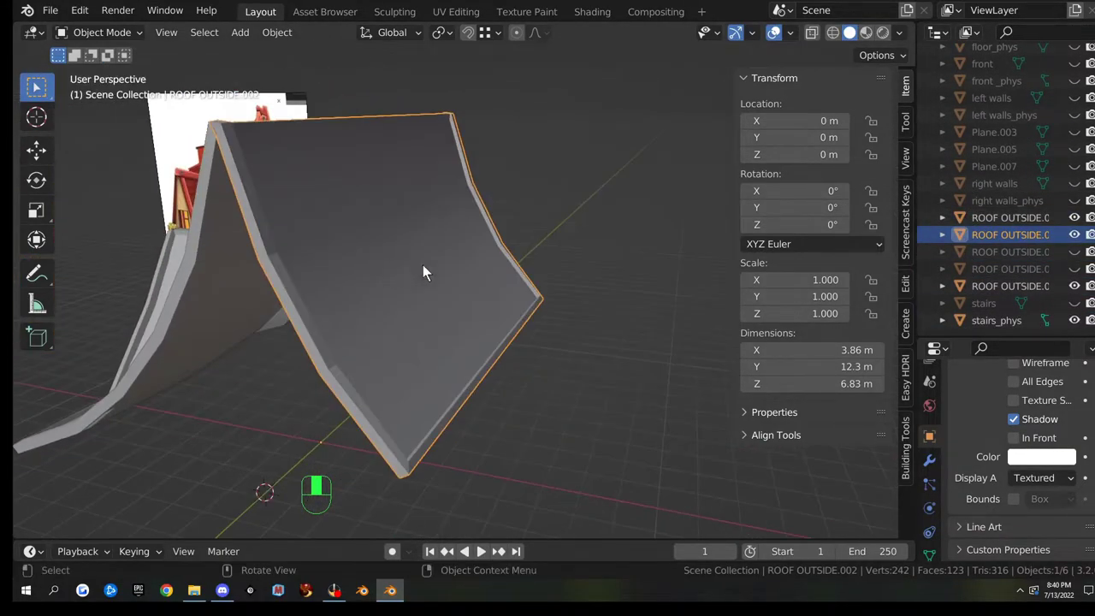
pyautogui.doubleClick(1003, 235)
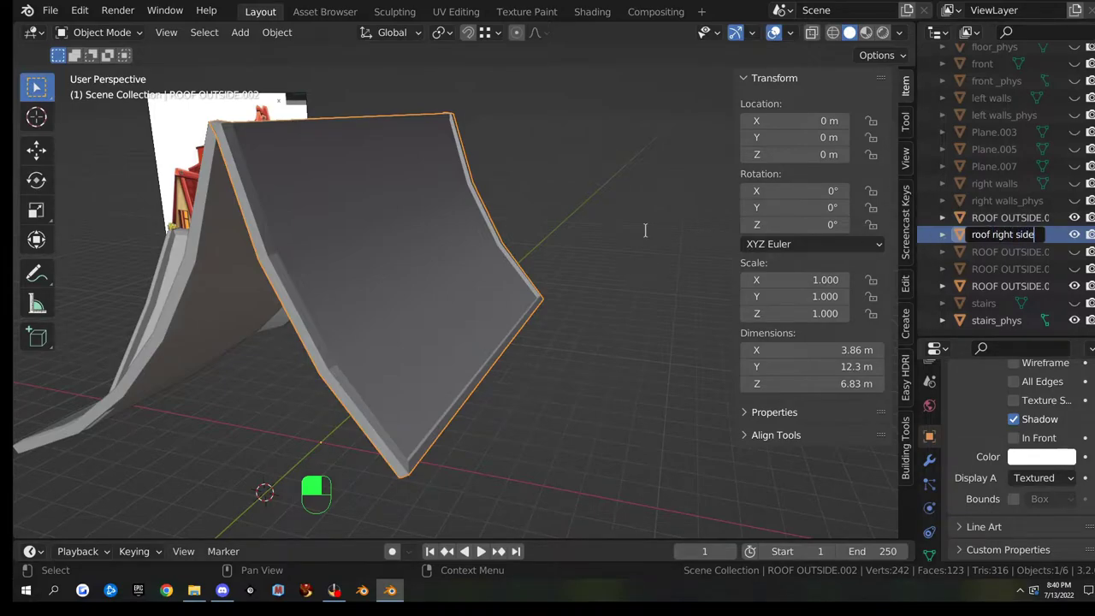
pyautogui.press('Return')
pyautogui.moveTo(599, 227); pyautogui.dragTo(575, 250, button='middle')
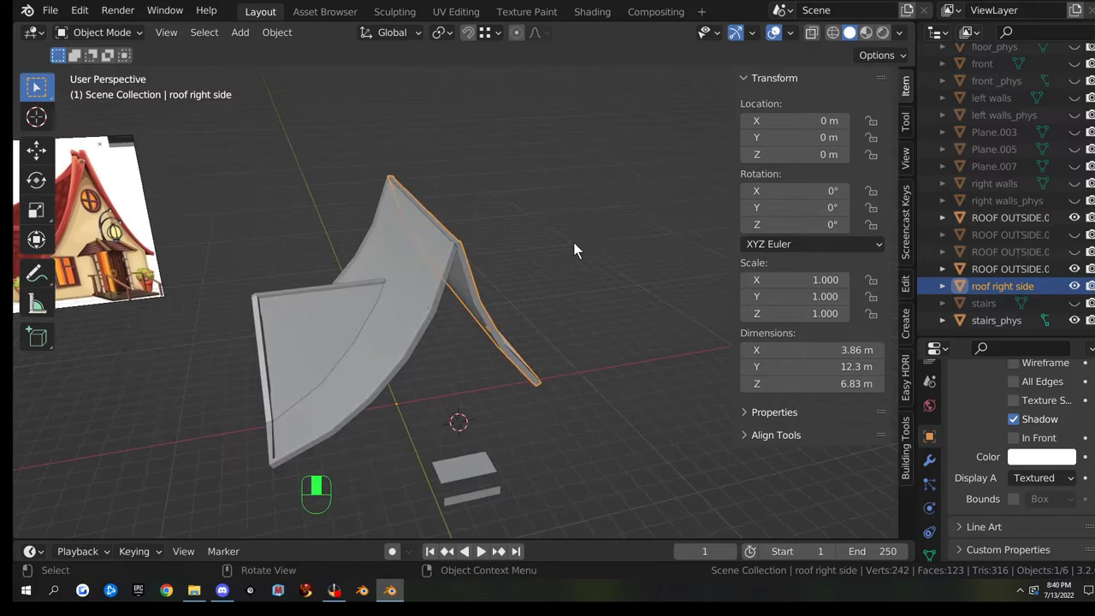
# - Rename the main roof slope beside the dormer as "roof left side"
pyautogui.click(415, 284)
pyautogui.doubleClick(1004, 217)
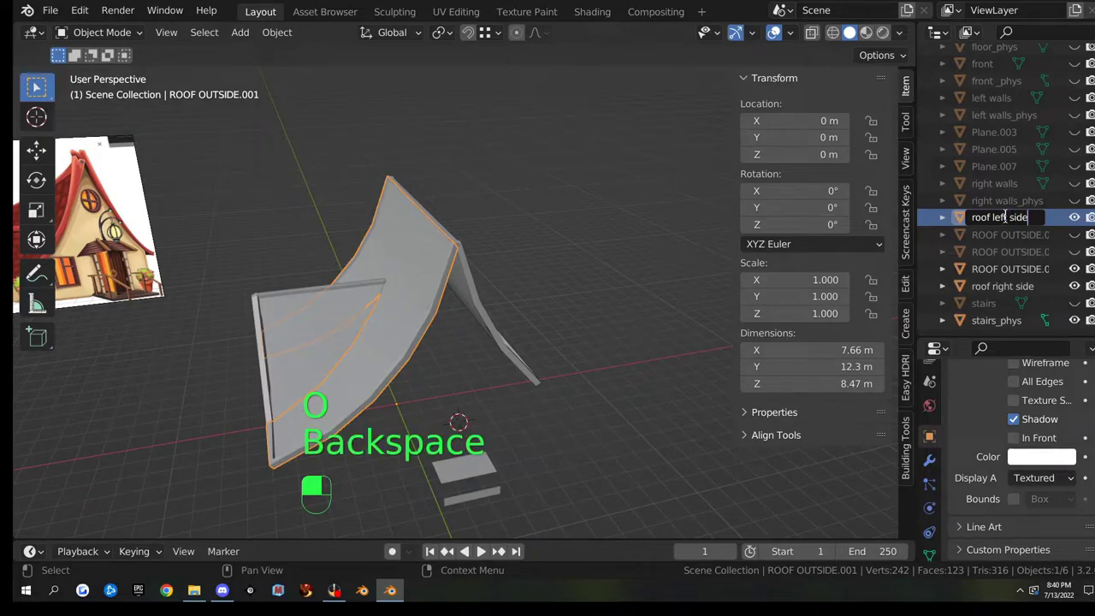
# - Give the mesh data of the right roof slope the same name as its object, "roof right side"
pyautogui.click(1003, 288)
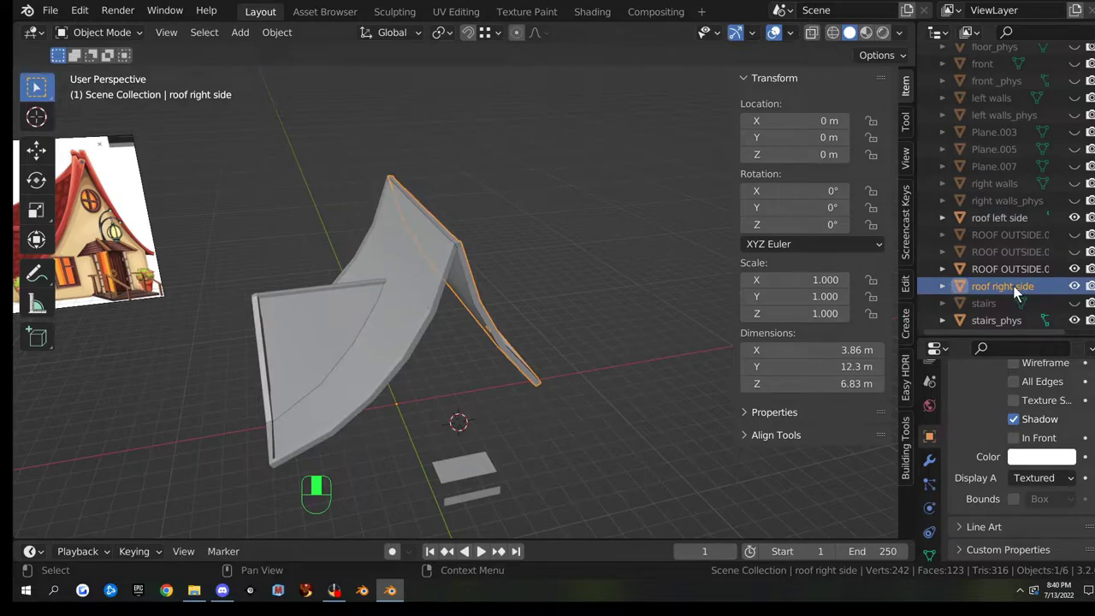
pyautogui.press('F2')
pyautogui.hotkey('ctrl', 'c')
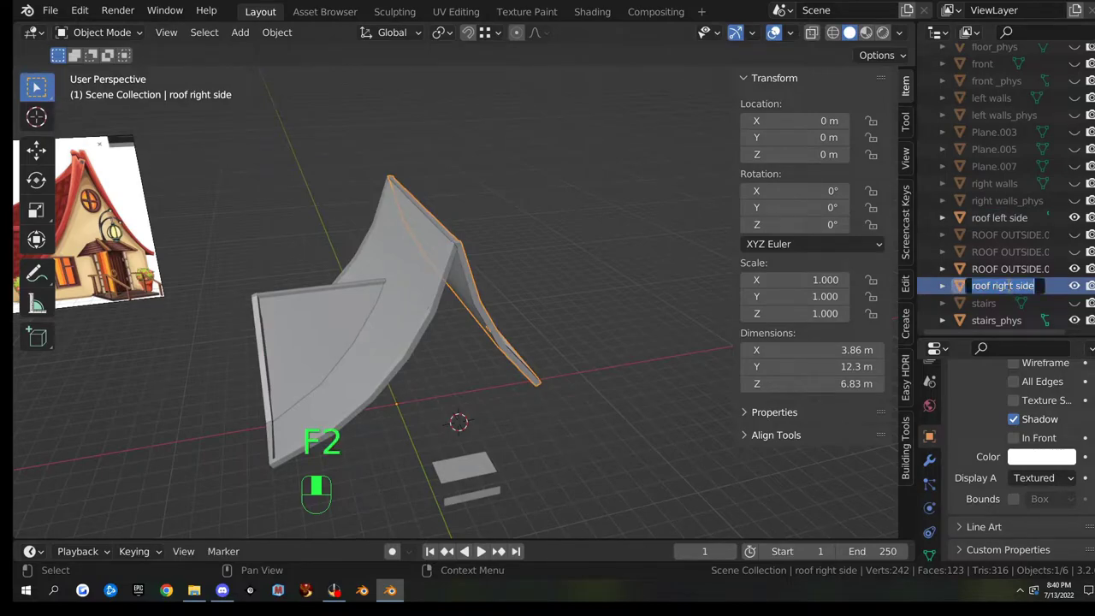
pyautogui.click(941, 286)
pyautogui.click(942, 286)
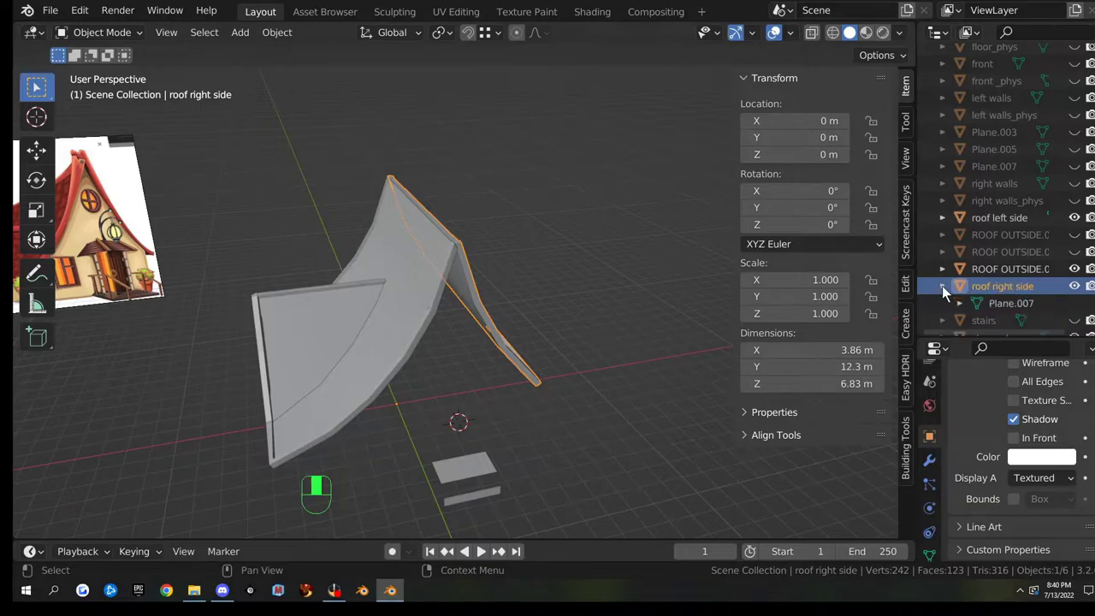
pyautogui.click(1007, 303)
pyautogui.doubleClick(1007, 303)
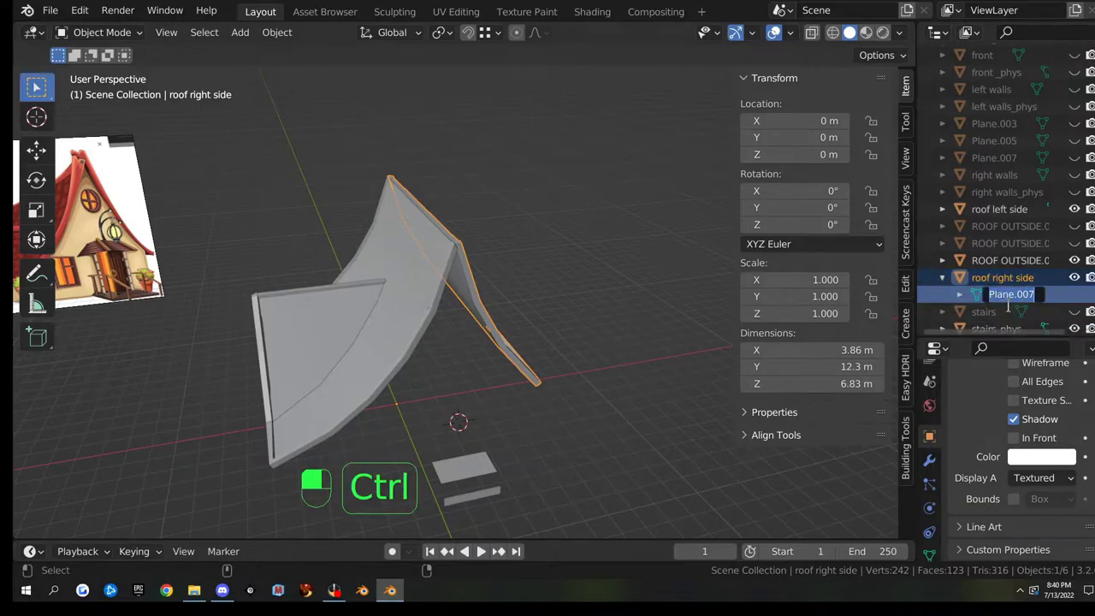
pyautogui.hotkey('ctrl', 'v')
pyautogui.press('Return')
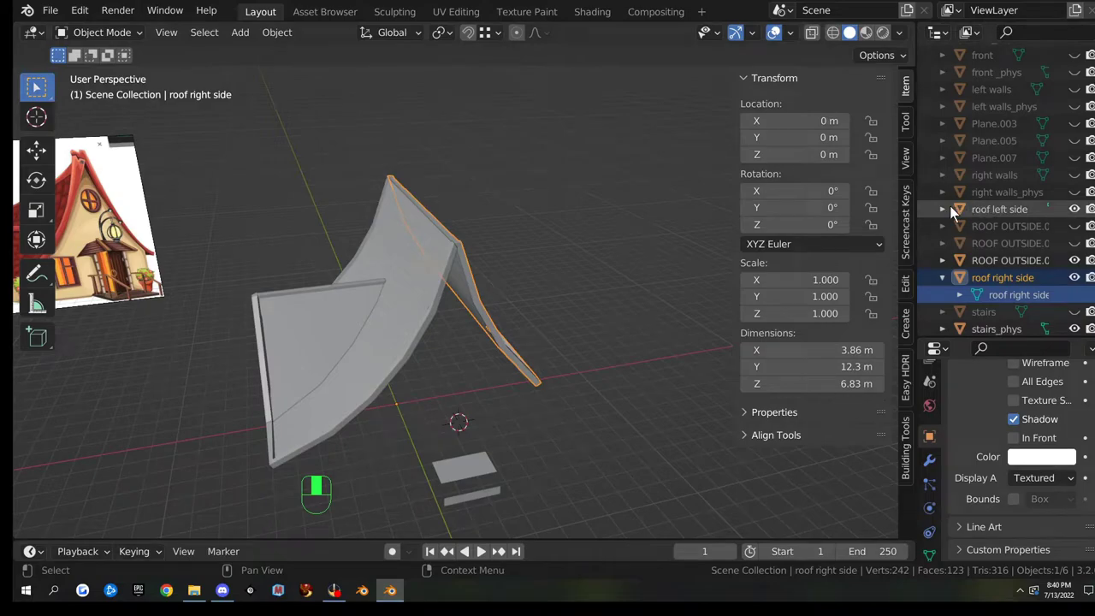
# - Name the left slope's mesh data "roof left side" to match its object, and collapse both roof side entries in the outliner
pyautogui.click(988, 214)
pyautogui.press('F2')
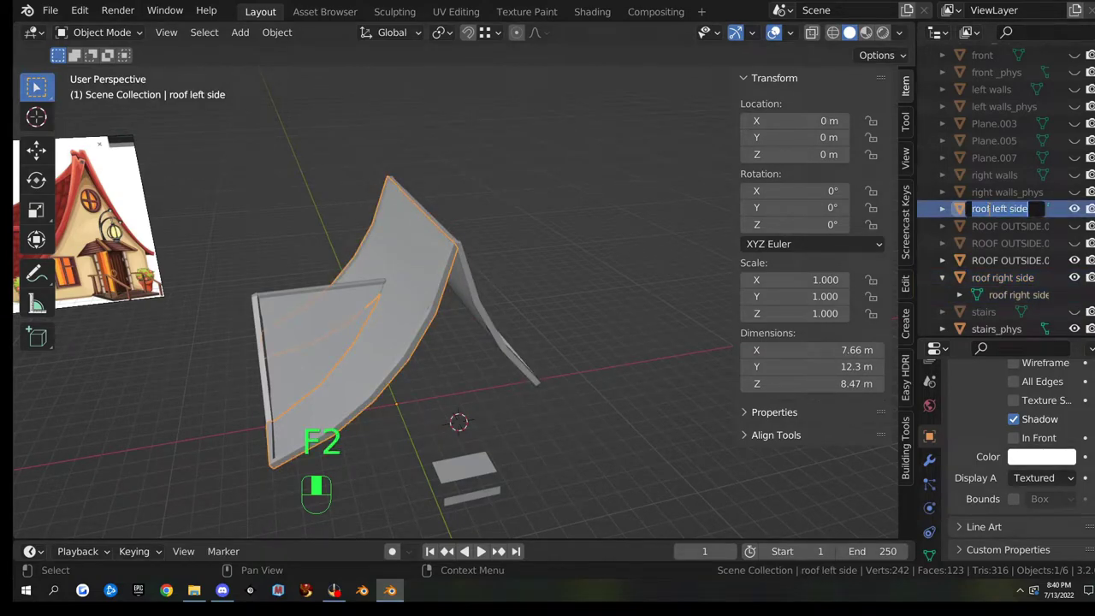
pyautogui.hotkey('ctrl', 'c')
pyautogui.click(941, 211)
pyautogui.click(942, 211)
pyautogui.doubleClick(999, 228)
pyautogui.hotkey('ctrl', 'v')
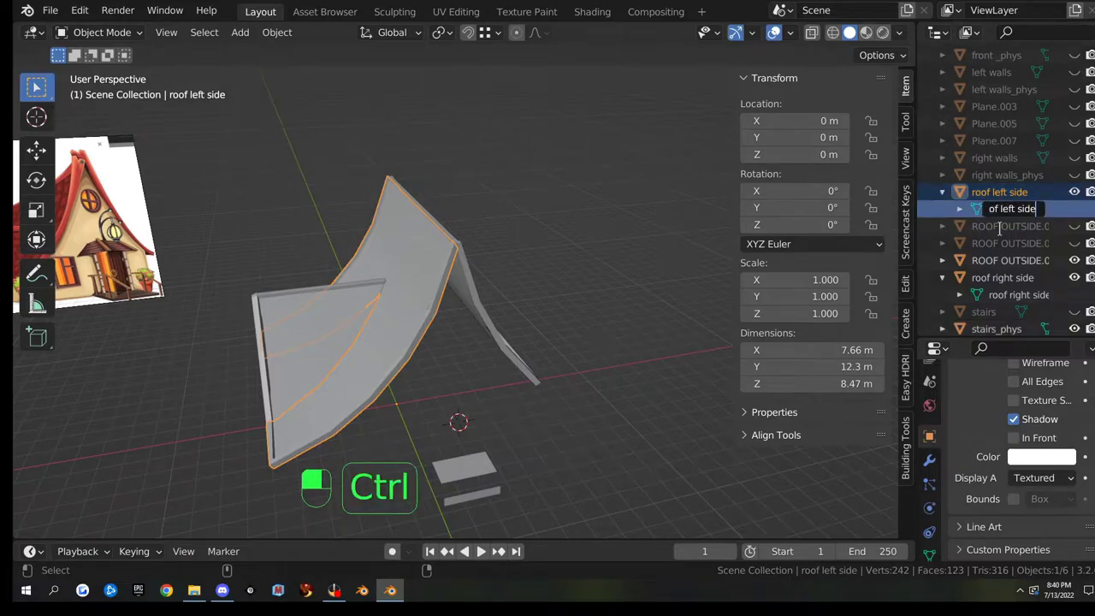
pyautogui.press('Return')
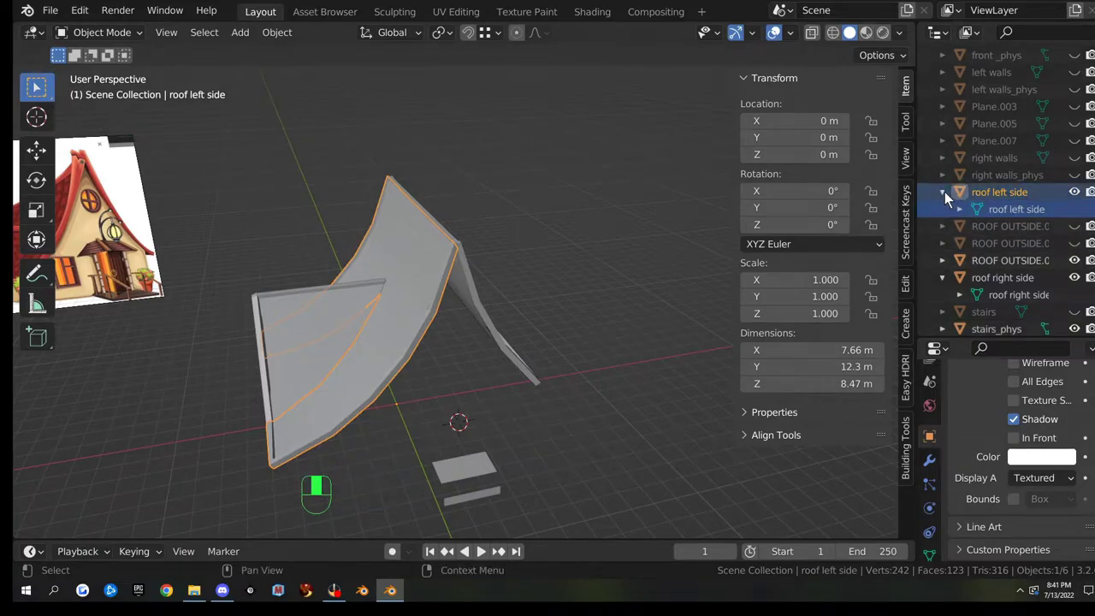
pyautogui.click(943, 191)
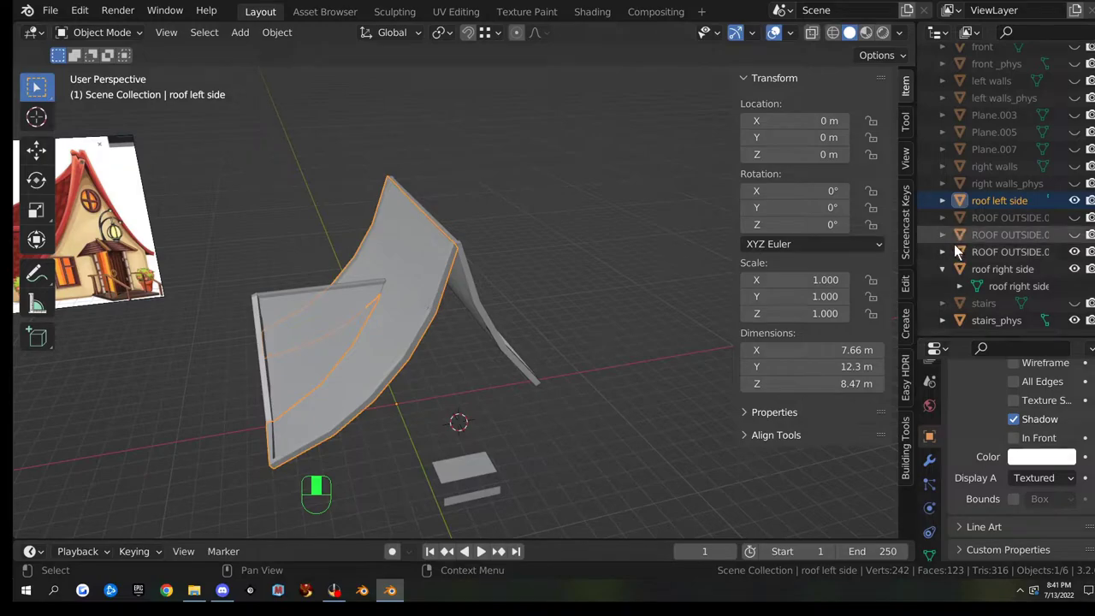
pyautogui.click(942, 269)
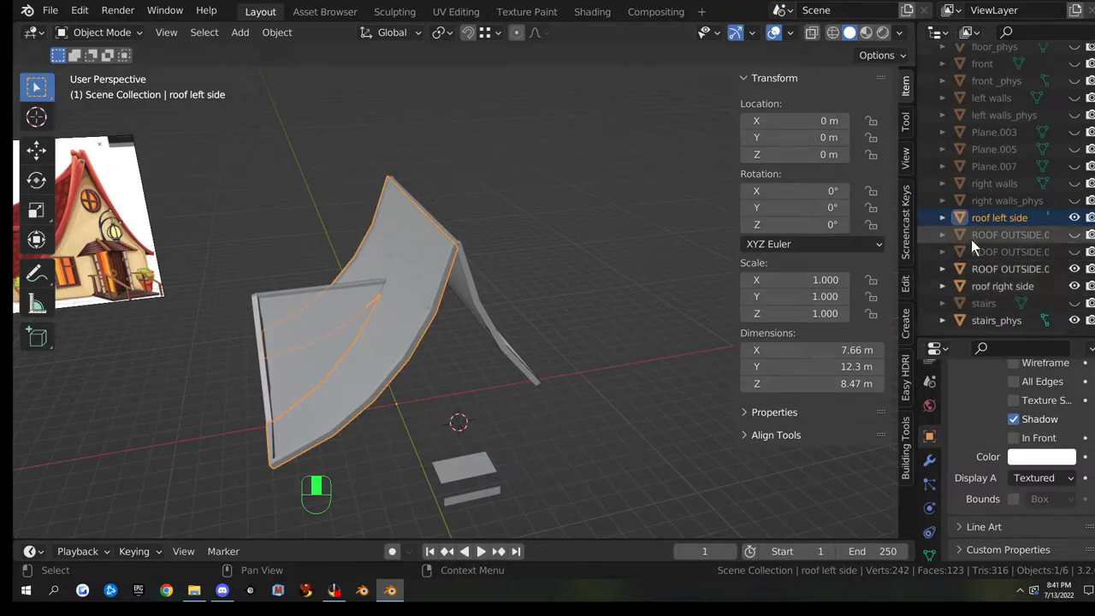
# - Rename the separated dormer roof object as "roof little"
pyautogui.click(301, 310)
pyautogui.moveTo(301, 310); pyautogui.dragTo(764, 289, button='middle')
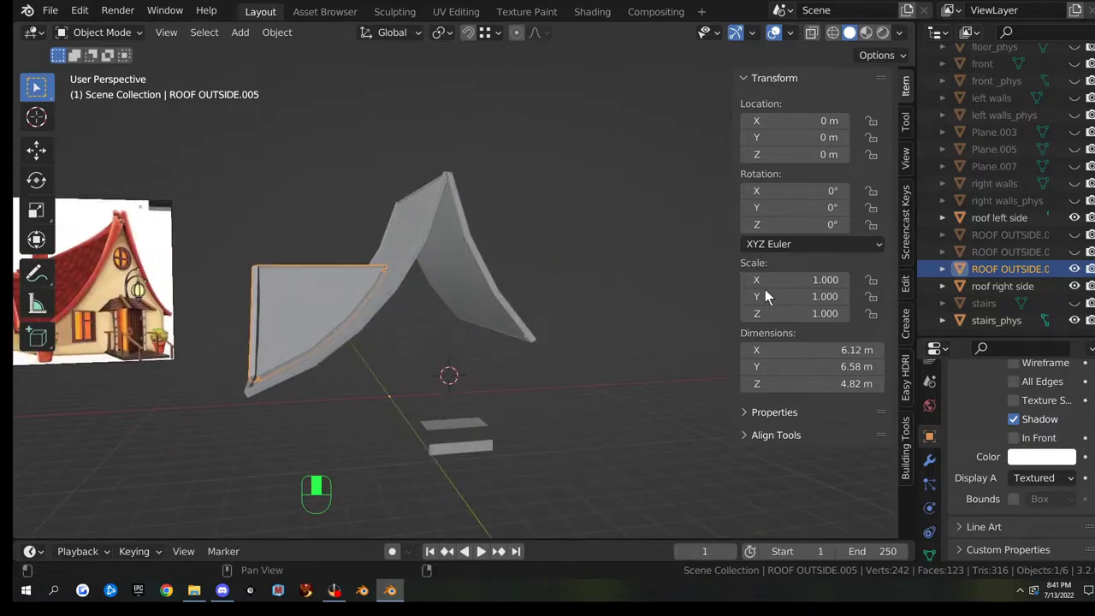
pyautogui.doubleClick(991, 269)
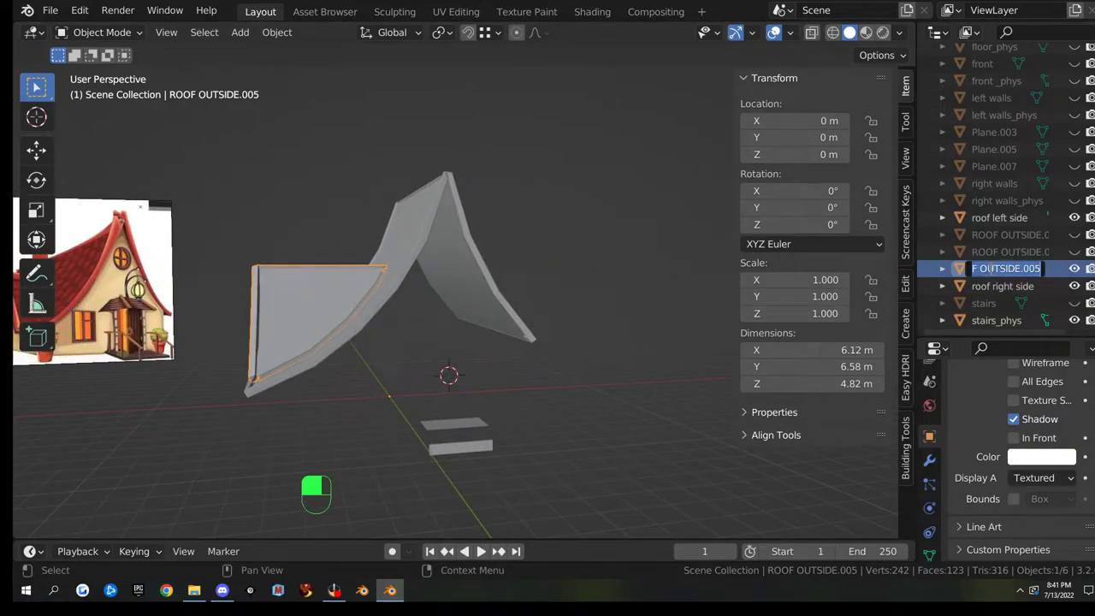
pyautogui.write('roof litt')
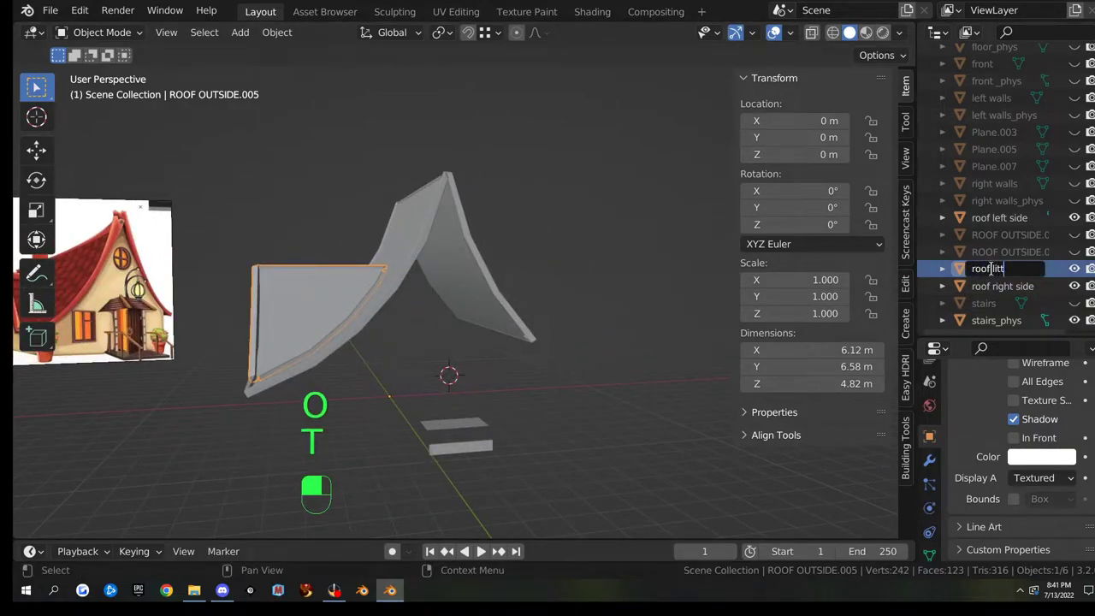
pyautogui.press('BackSpace')
pyautogui.press('BackSpace')
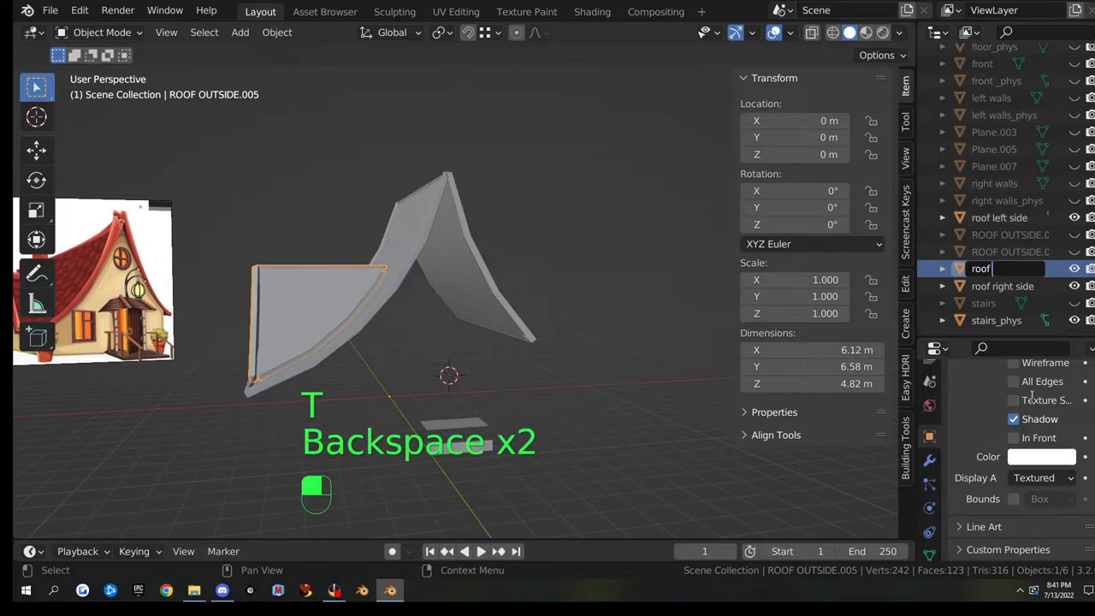
pyautogui.write('ittle')
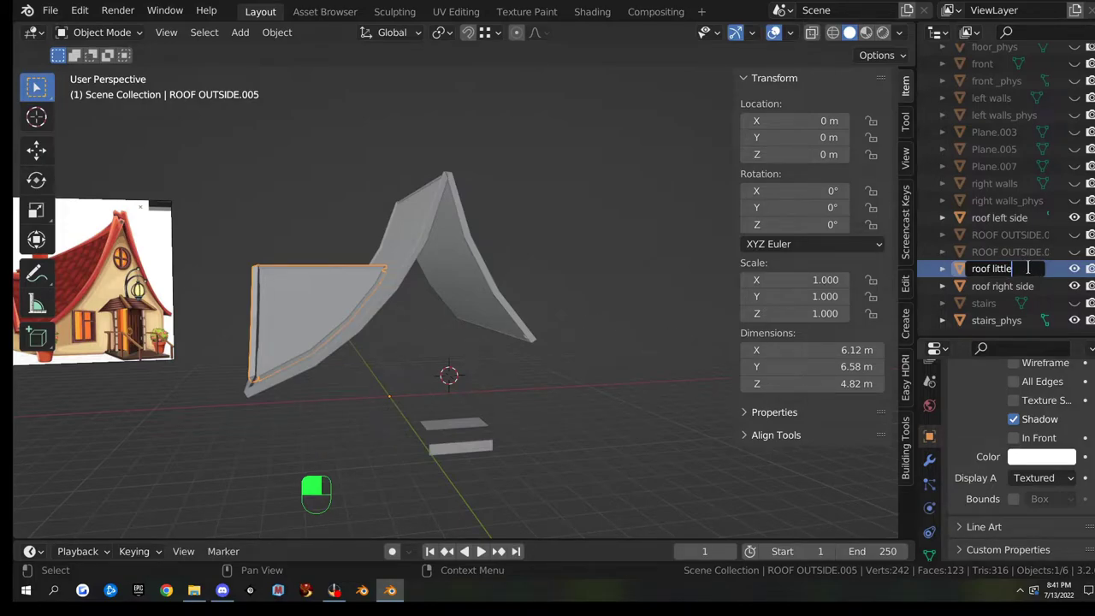
pyautogui.press('Return')
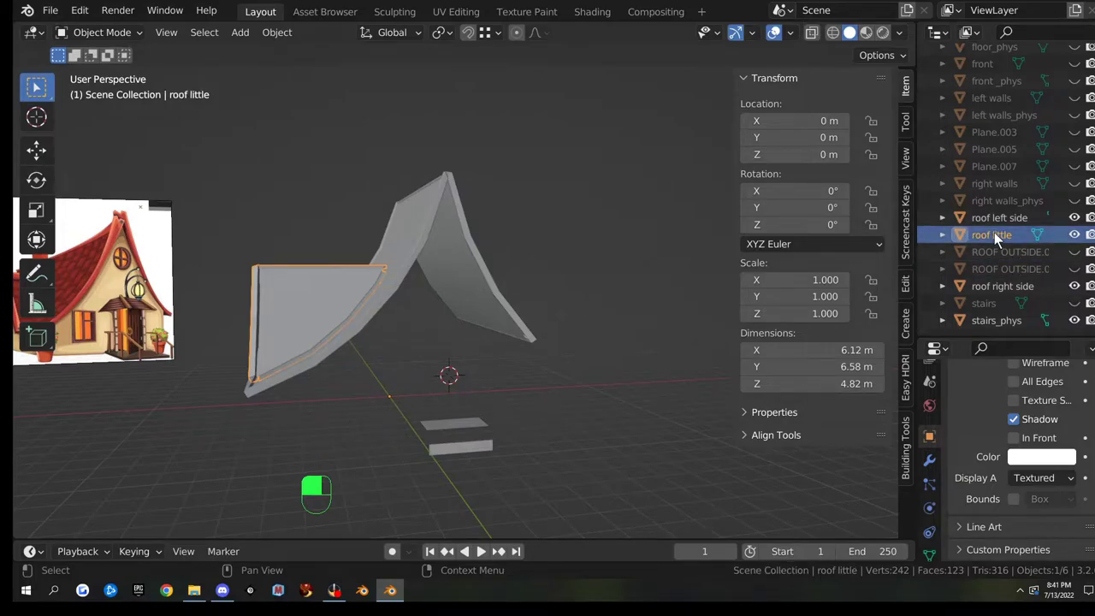
# - Name the dormer's mesh data "roof little" to match its object, and collapse its outliner entry
pyautogui.press('F2')
pyautogui.hotkey('ctrl', 'c')
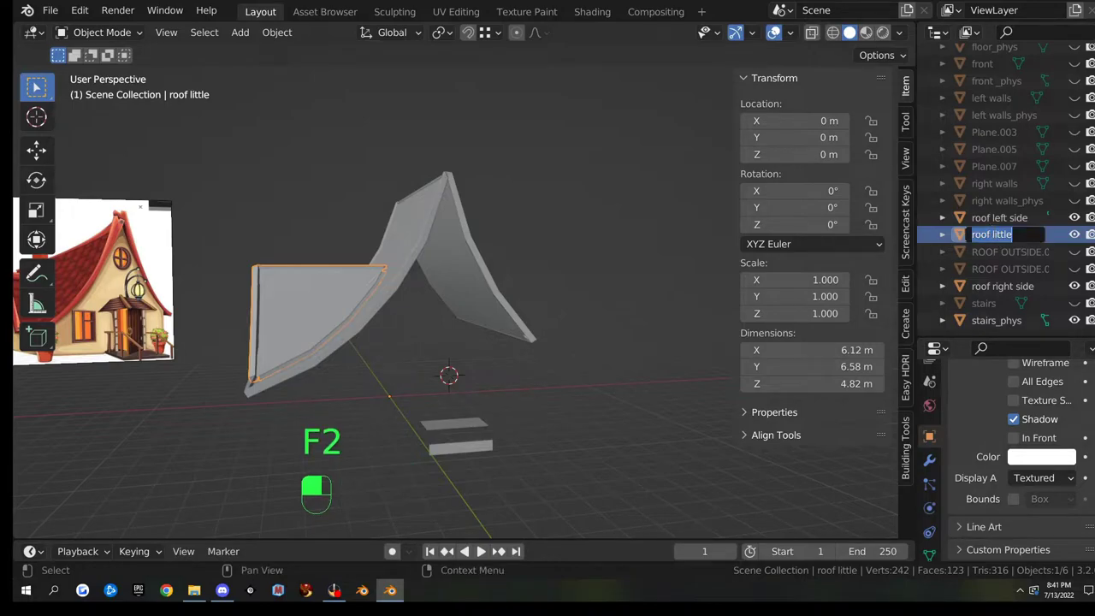
pyautogui.click(943, 235)
pyautogui.click(943, 235)
pyautogui.doubleClick(1001, 256)
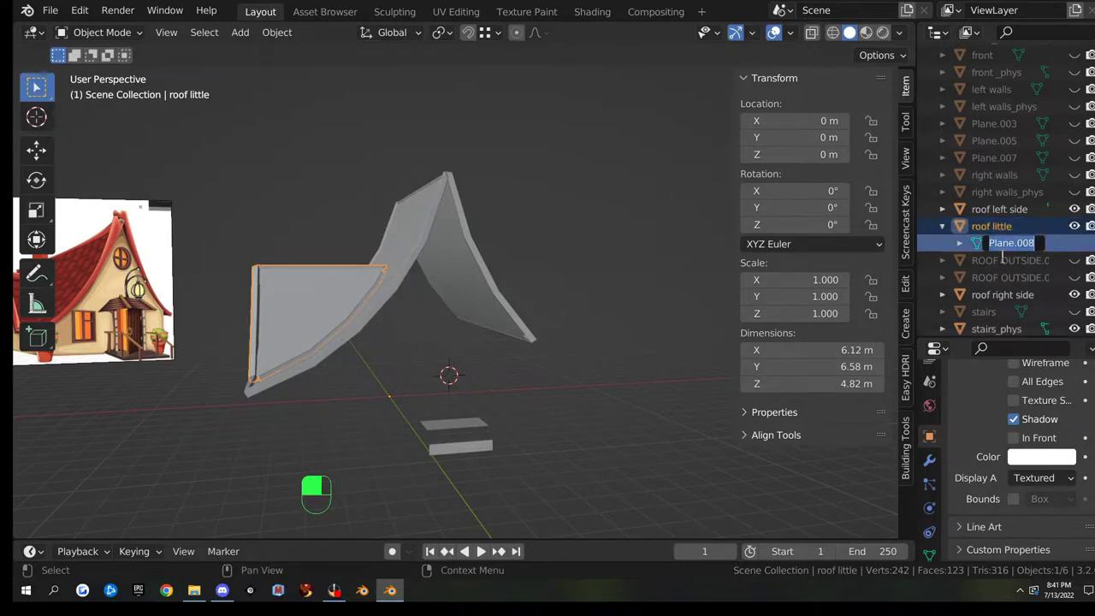
pyautogui.hotkey('ctrl', 'v')
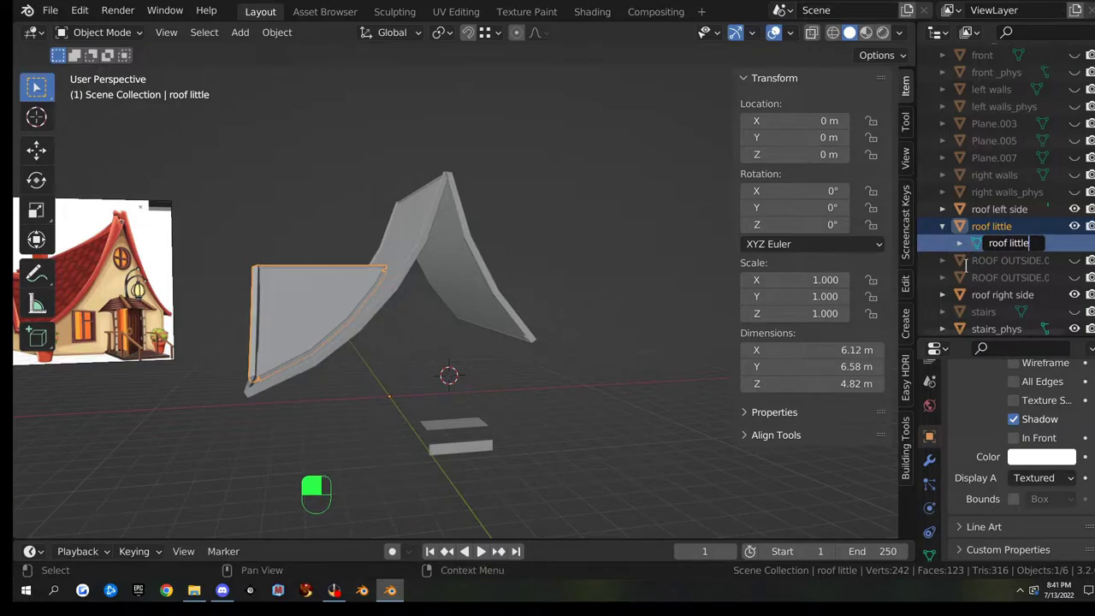
pyautogui.press('Return')
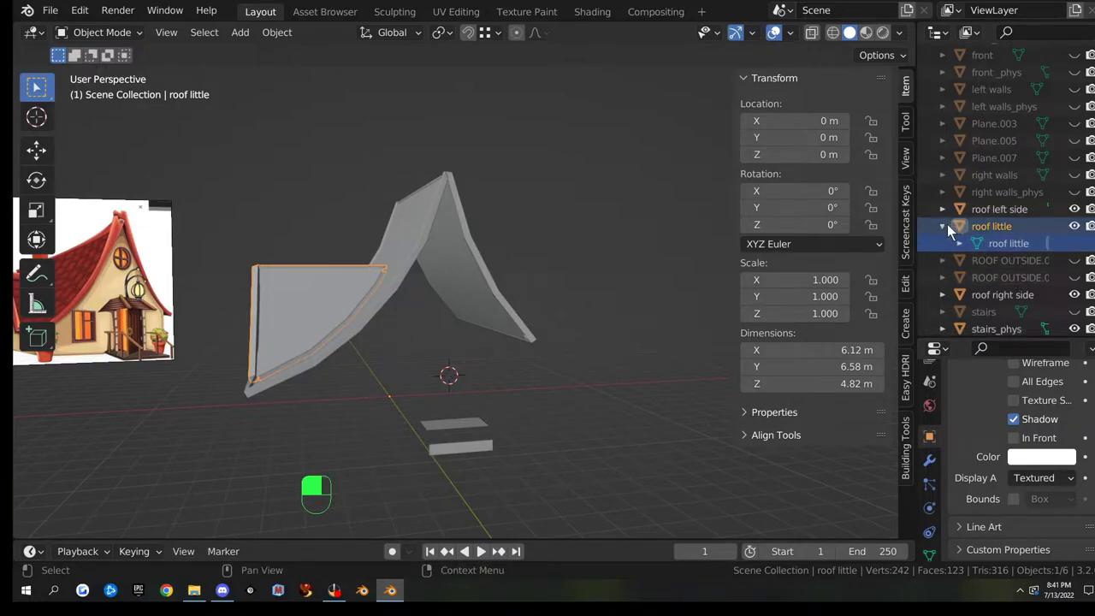
pyautogui.click(942, 224)
# - Enter Edit Mode on the right roof side and select the three large faces of its outer surface
pyautogui.moveTo(480, 273); pyautogui.dragTo(391, 277, button='middle')
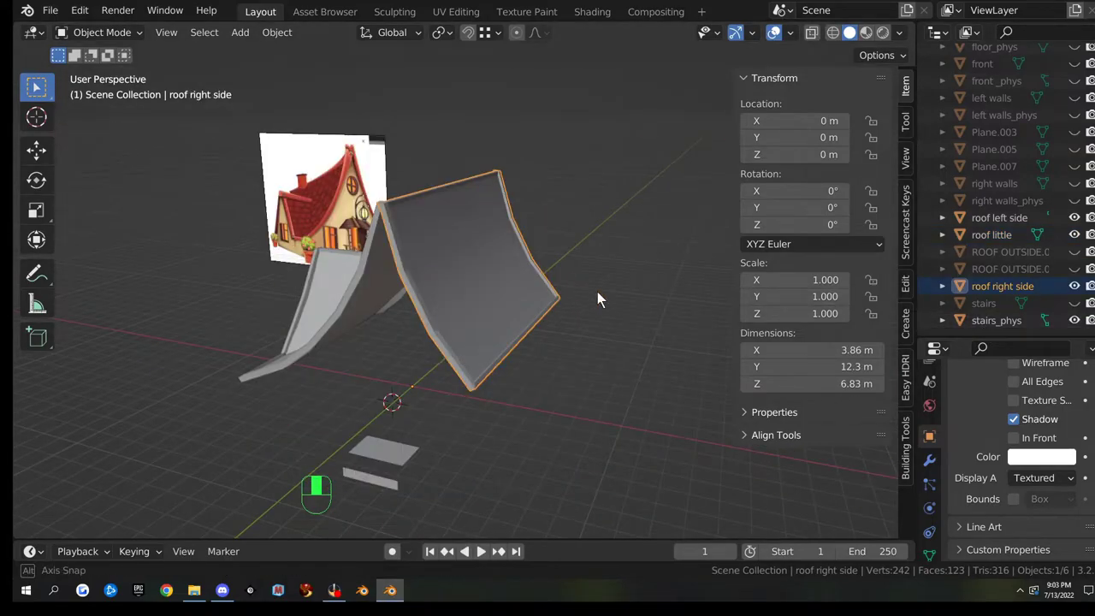
pyautogui.moveTo(597, 292); pyautogui.dragTo(520, 314, button='middle')
pyautogui.press('Tab')
pyautogui.click(456, 211)
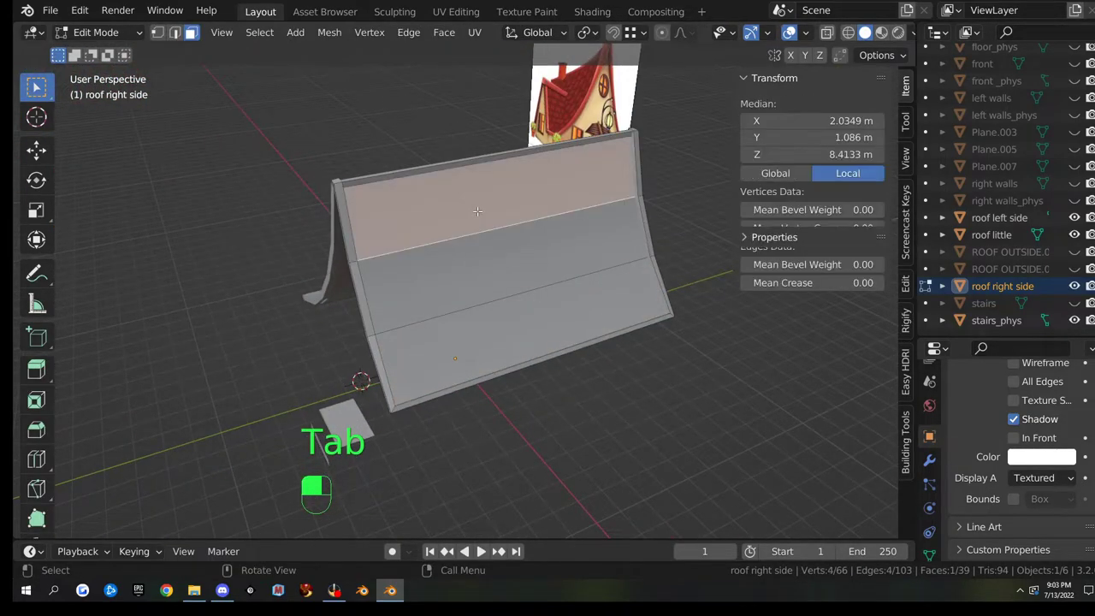
pyautogui.keyDown('shift'); pyautogui.click(494, 257); pyautogui.keyUp('shift')
pyautogui.moveTo(520, 330); pyautogui.dragTo(450, 361, button='middle')
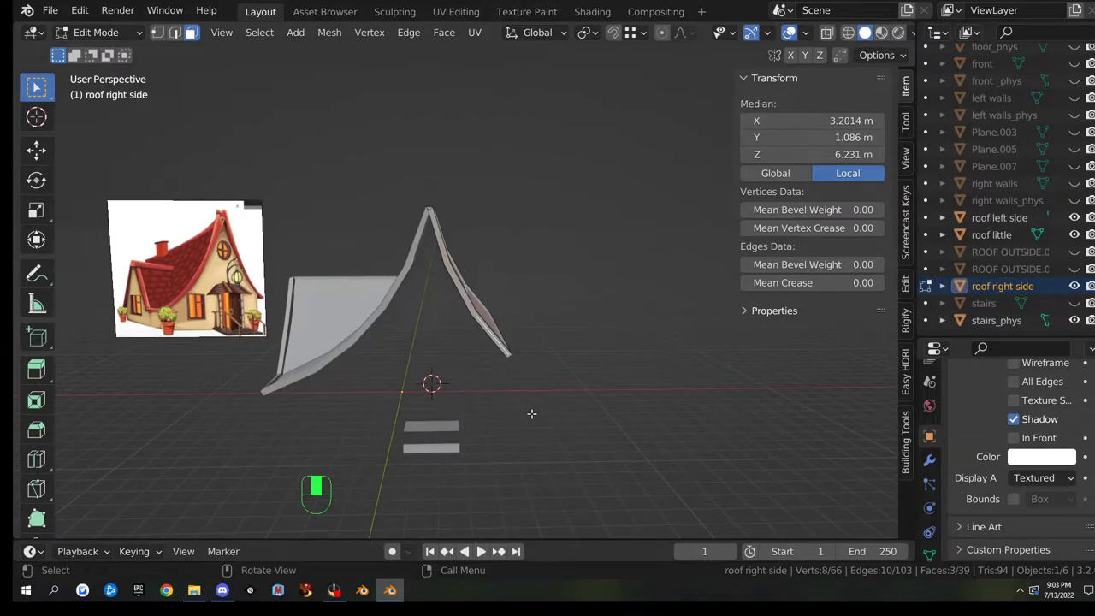
pyautogui.moveTo(531, 413); pyautogui.dragTo(559, 342, button='middle')
pyautogui.scroll(-5, 505, 378)
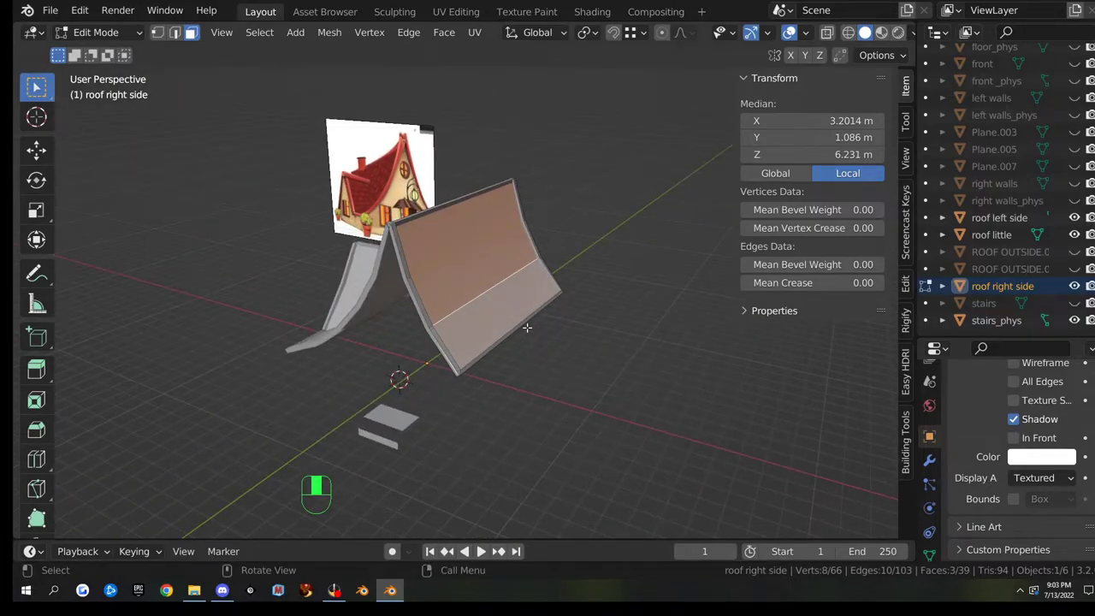
# - Duplicate the selected roof faces in place, separate the copy into its own object and return to Object Mode
pyautogui.press('shift')
pyautogui.hotkey('shift', 'd')
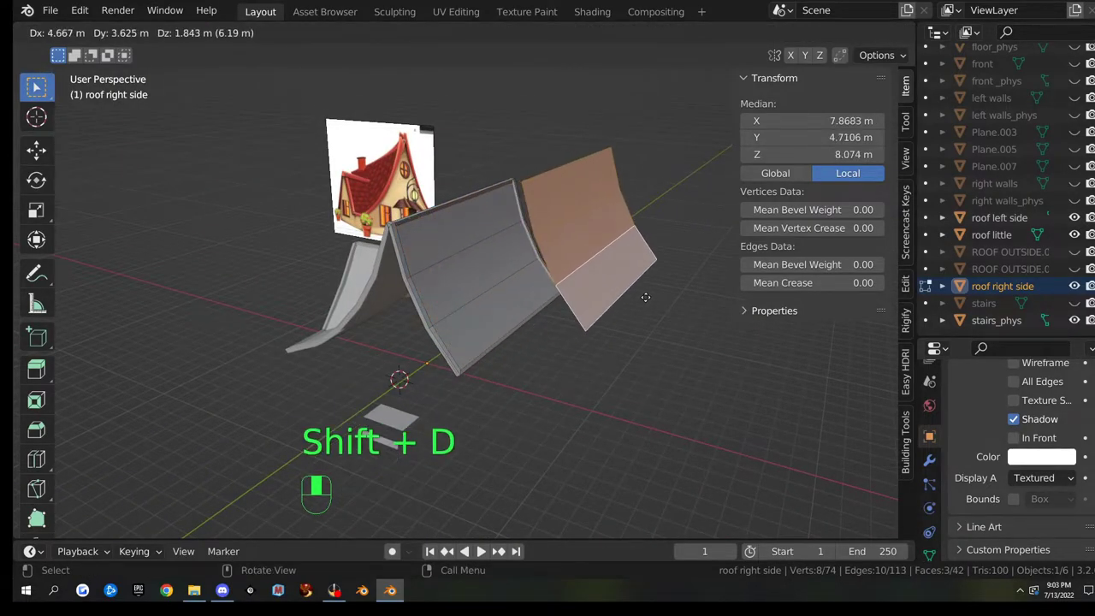
pyautogui.rightClick(637, 308)
pyautogui.press('p')
pyautogui.click(646, 301)
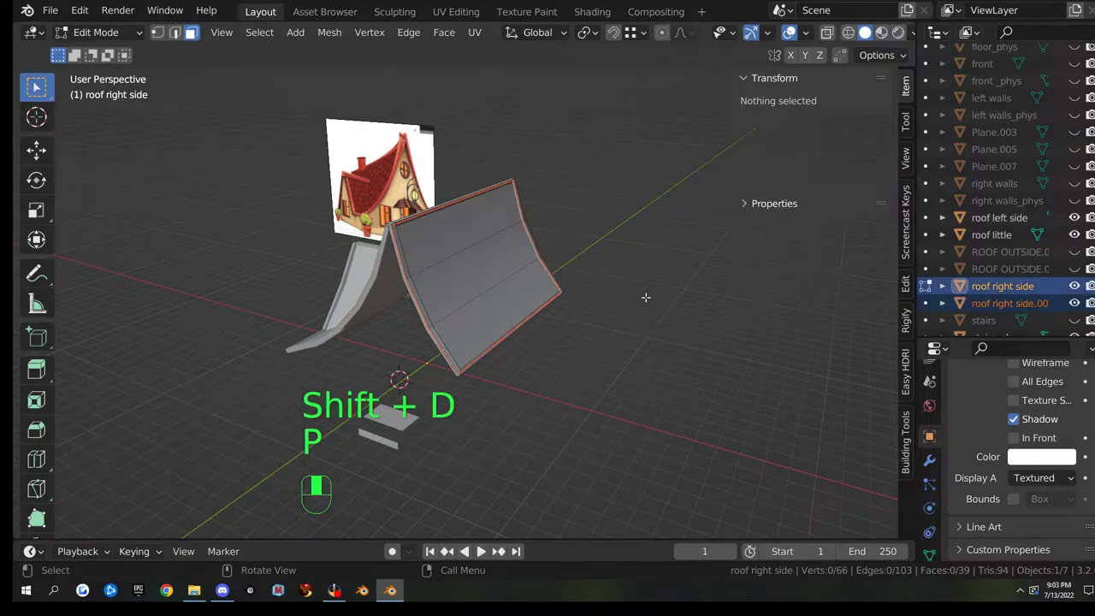
pyautogui.press('Tab')
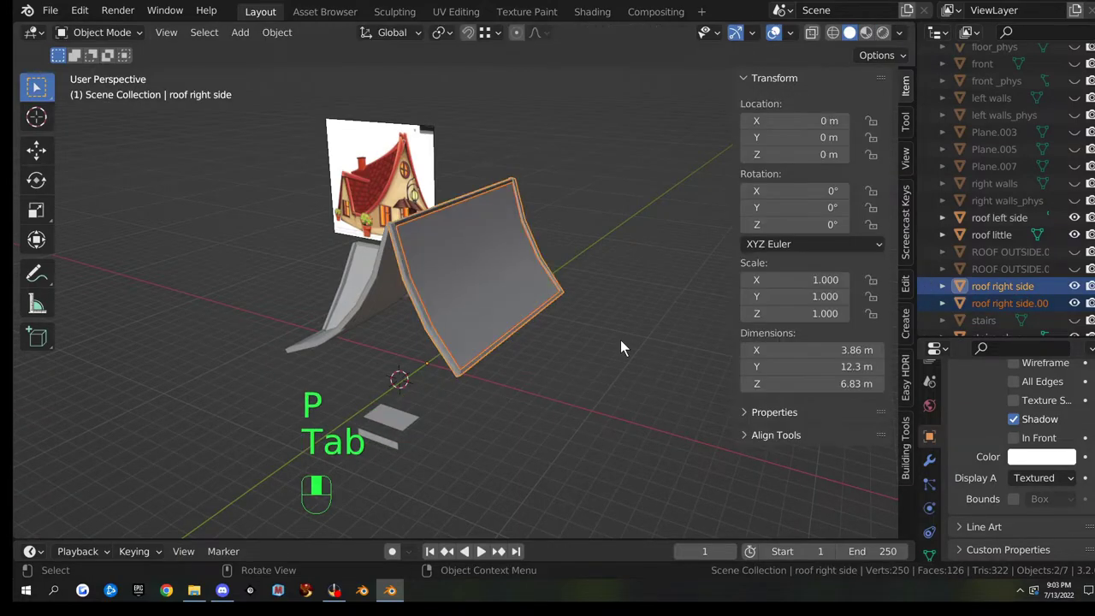
# - Select the separated copy of the right roof faces and rename it "roof right side_phys"
pyautogui.click(494, 266)
pyautogui.moveTo(533, 313); pyautogui.dragTo(580, 336, button='middle')
pyautogui.scroll(3, 587, 300)
pyautogui.scroll(2, 581, 336)
pyautogui.scroll(-4, 580, 336)
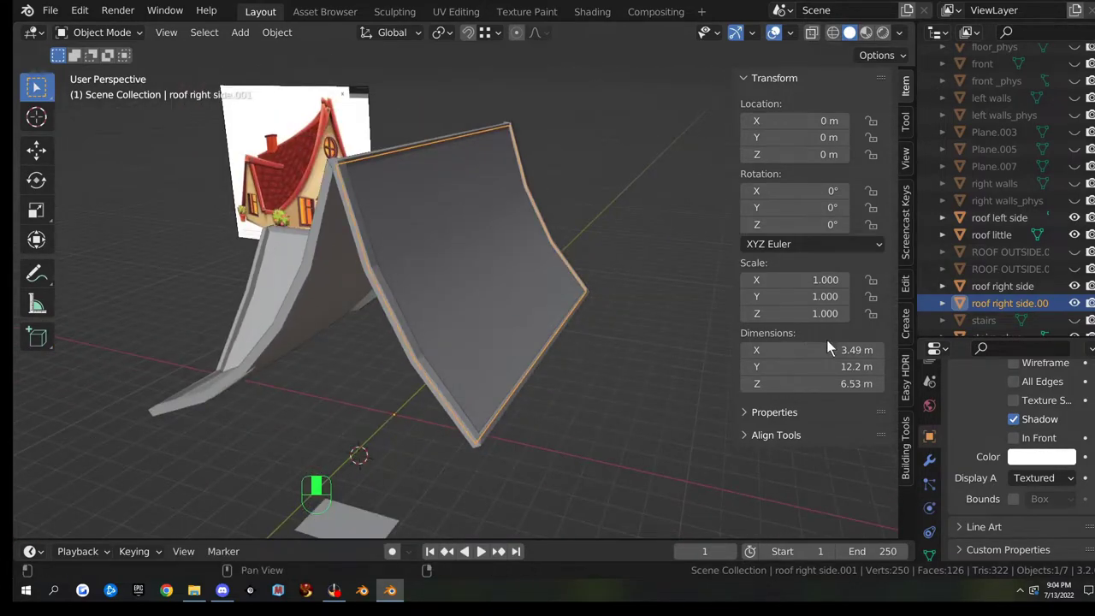
pyautogui.doubleClick(1002, 303)
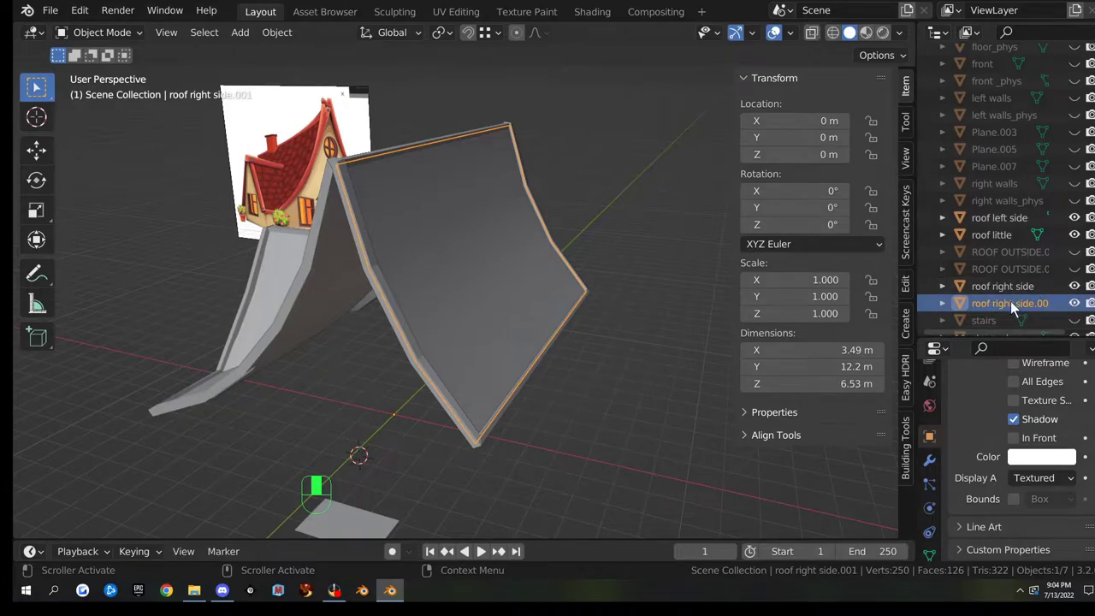
pyautogui.scroll(-1, 1010, 301)
pyautogui.click(1041, 294)
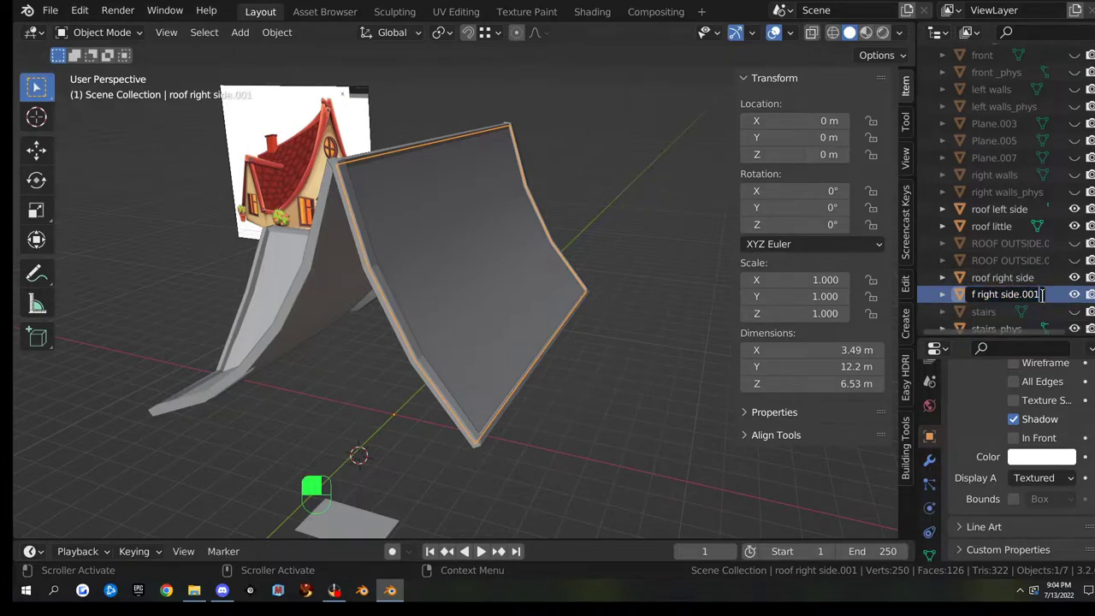
pyautogui.press('BackSpace')
pyautogui.press('BackSpace')
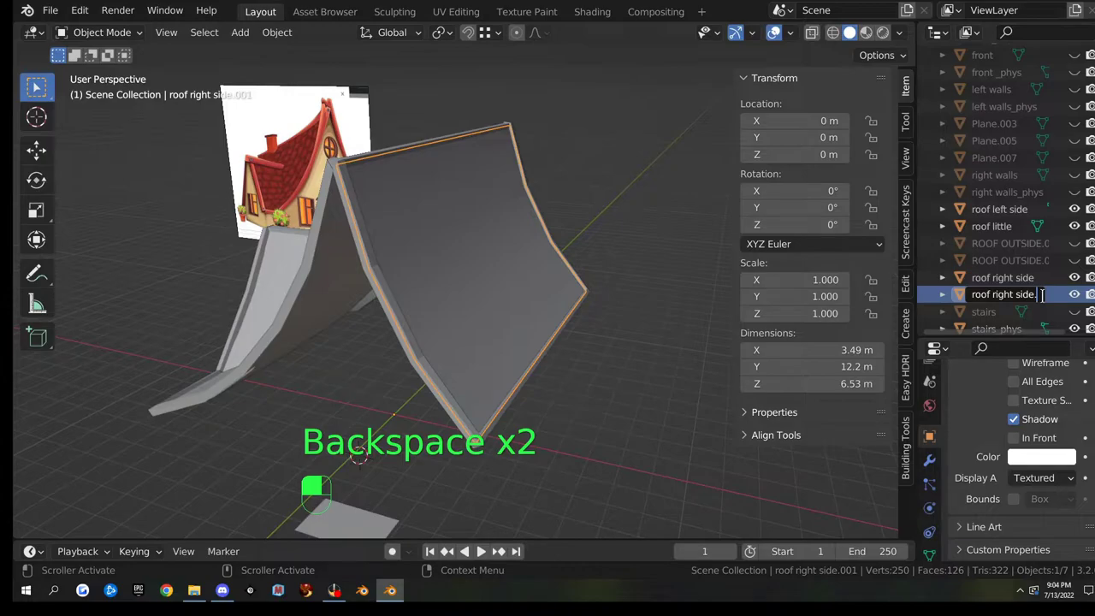
pyautogui.write('_p')
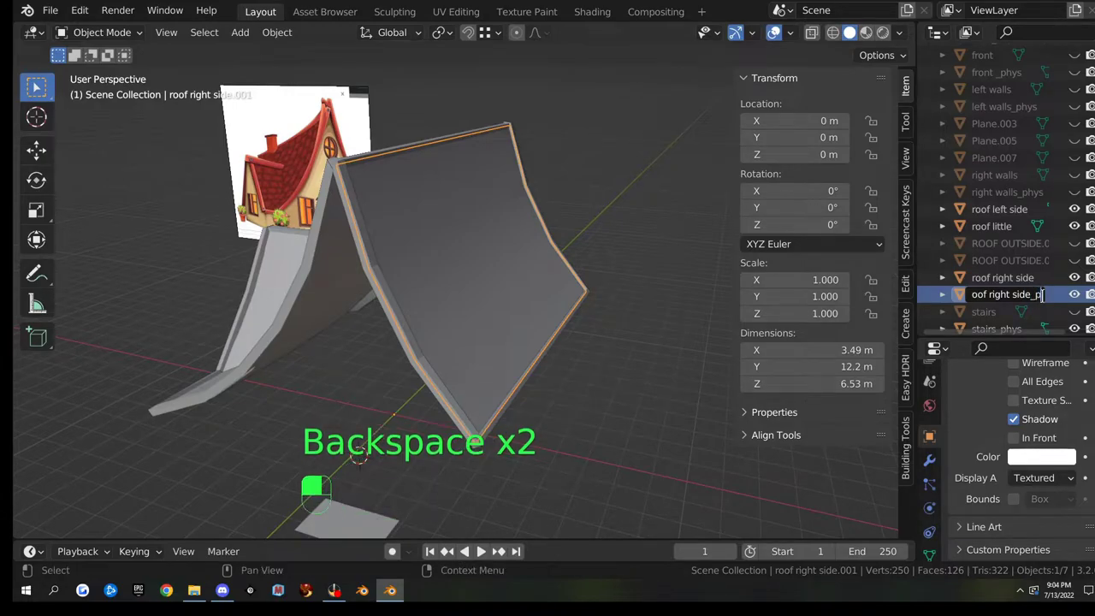
pyautogui.write('hys')
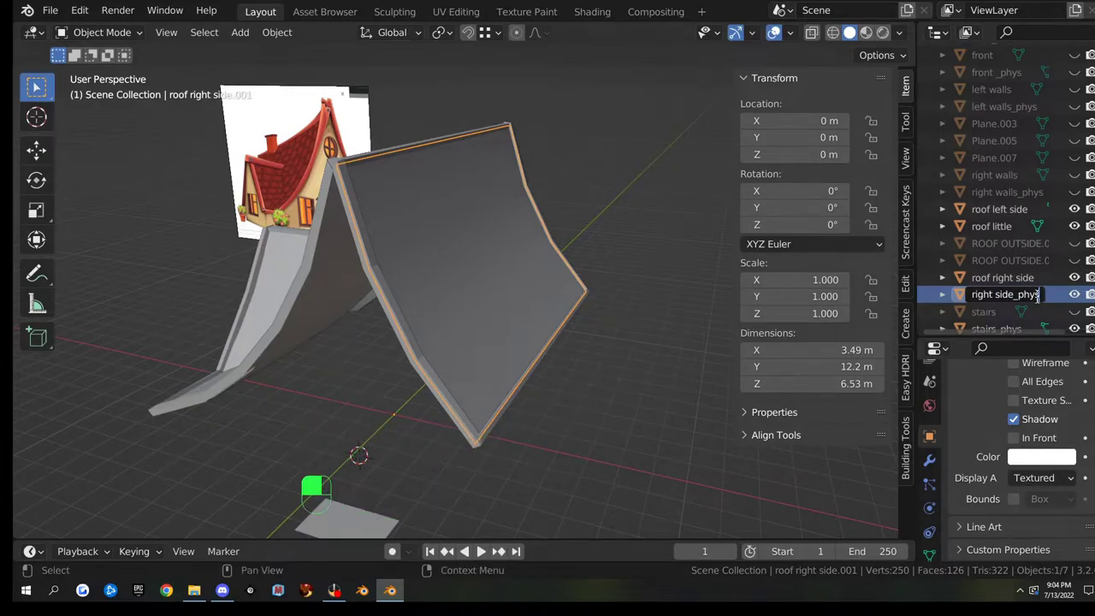
pyautogui.press('Return')
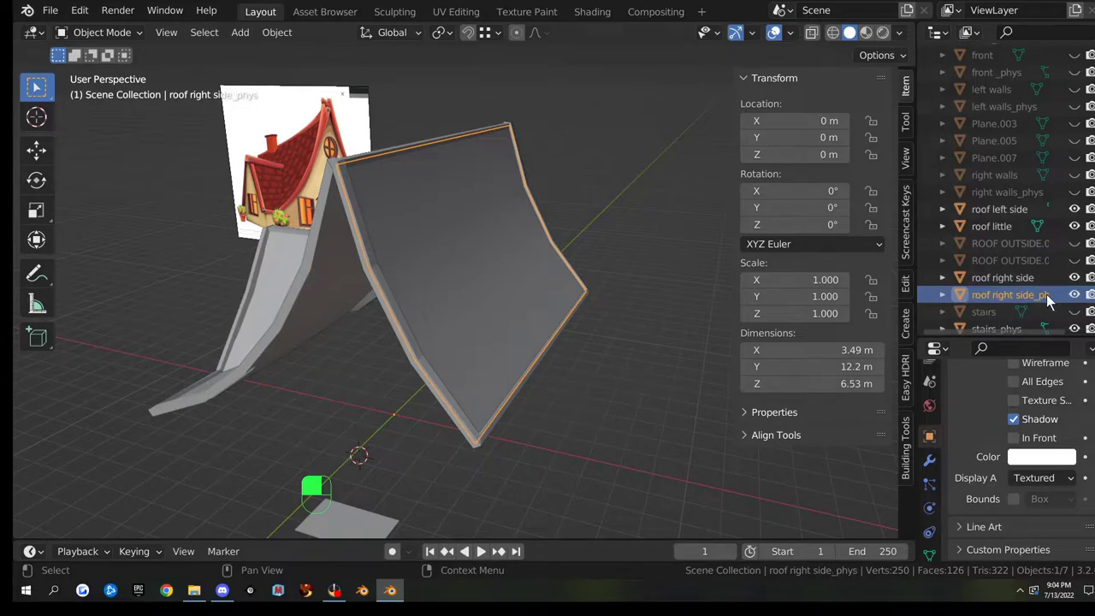
# - Name the copy's mesh data "roof right side_phys" to match its object, collapse its outliner entry and reselect the object
pyautogui.press('F2')
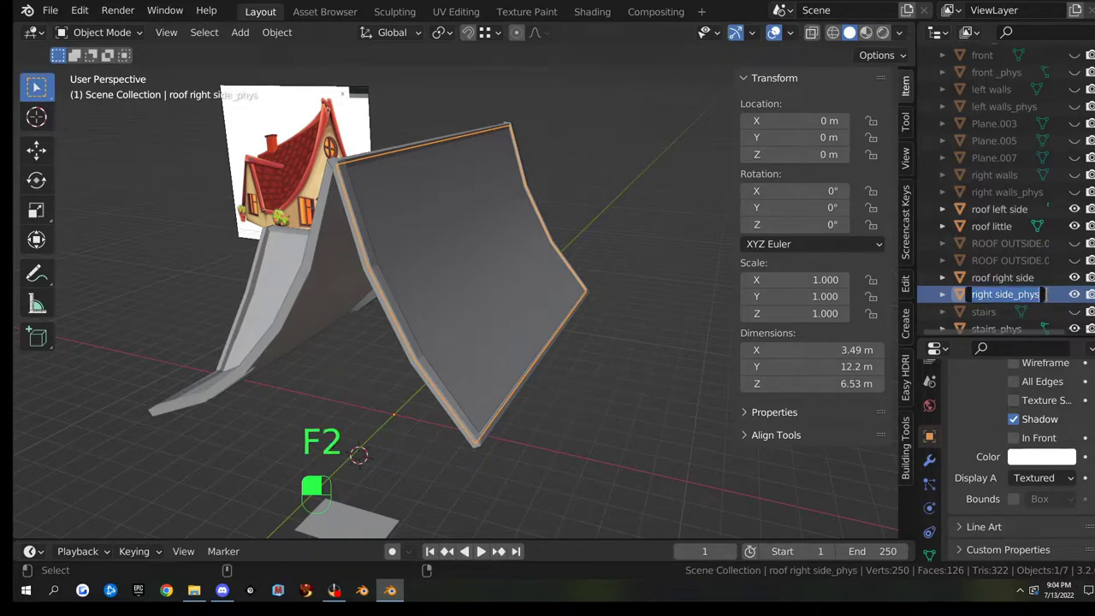
pyautogui.hotkey('ctrl', 'c')
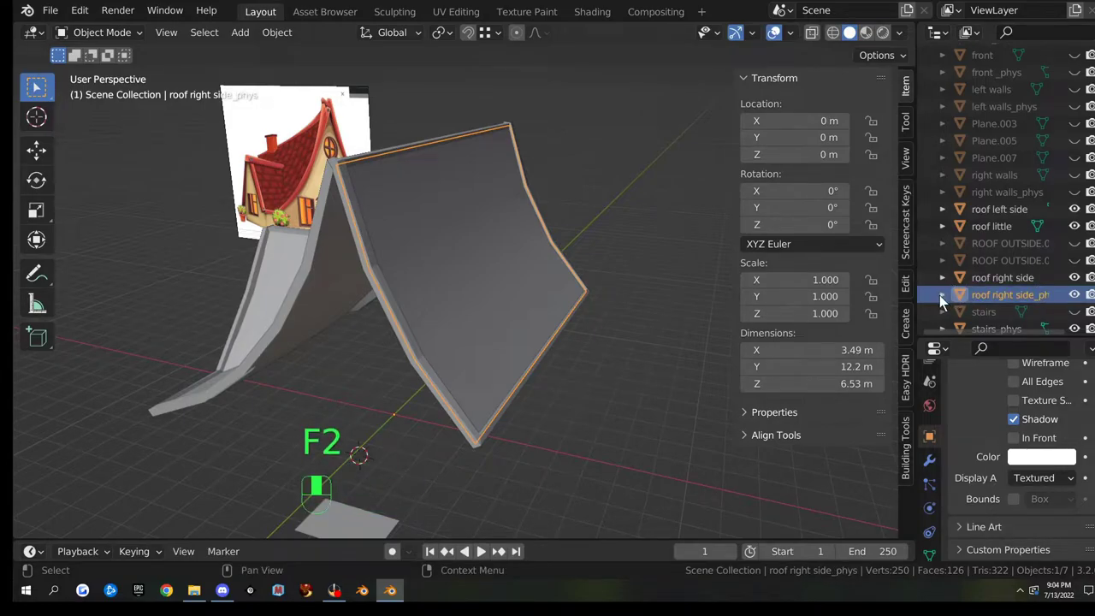
pyautogui.click(939, 295)
pyautogui.doubleClick(995, 310)
pyautogui.hotkey('ctrl', 'v')
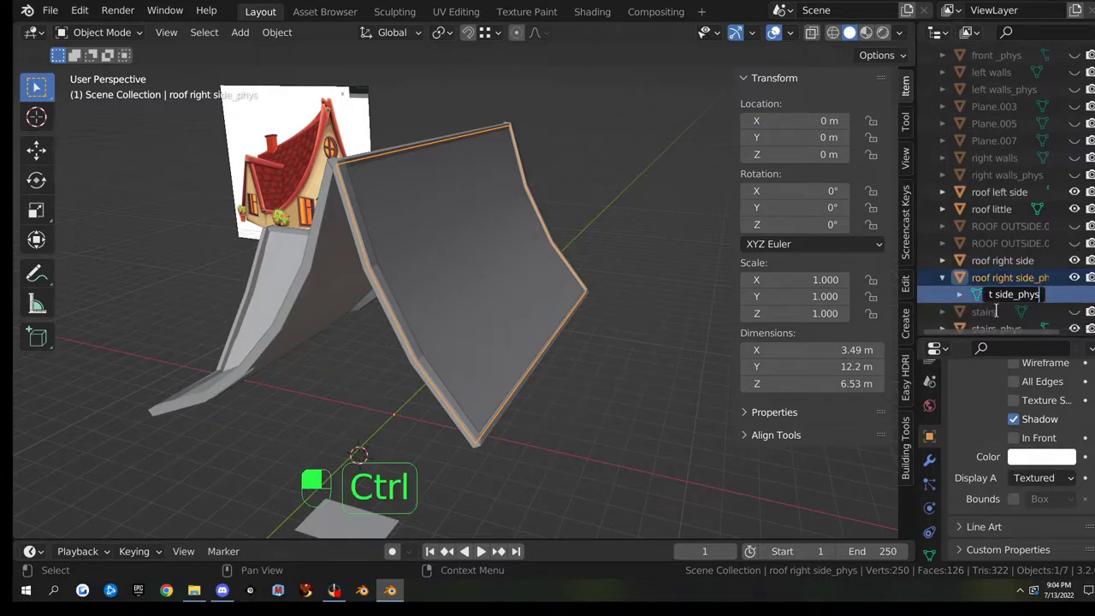
pyautogui.click(993, 272)
pyautogui.click(941, 278)
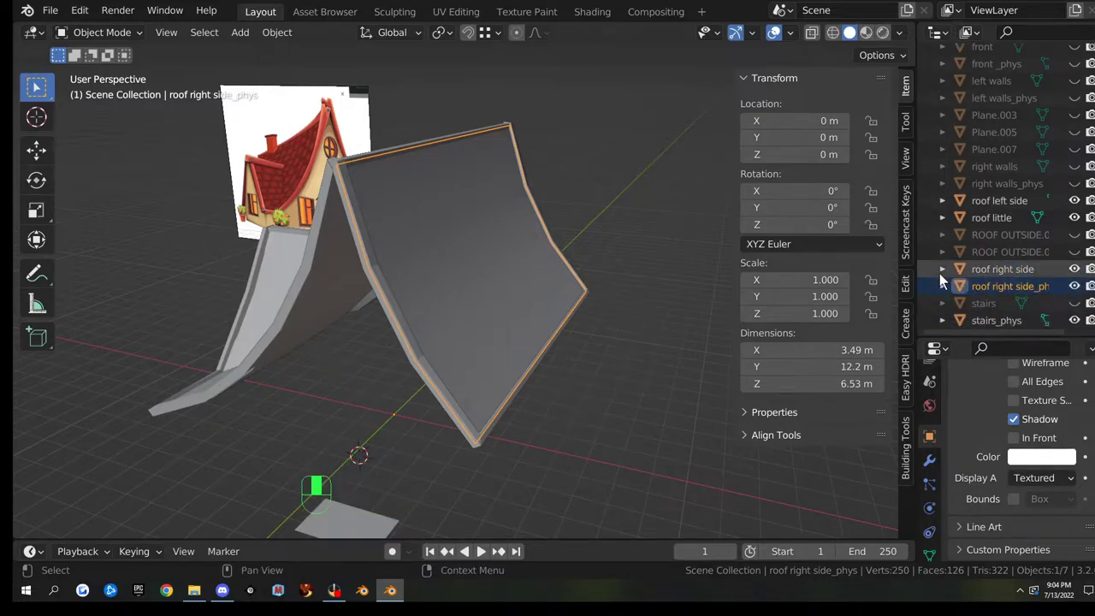
pyautogui.click(1005, 287)
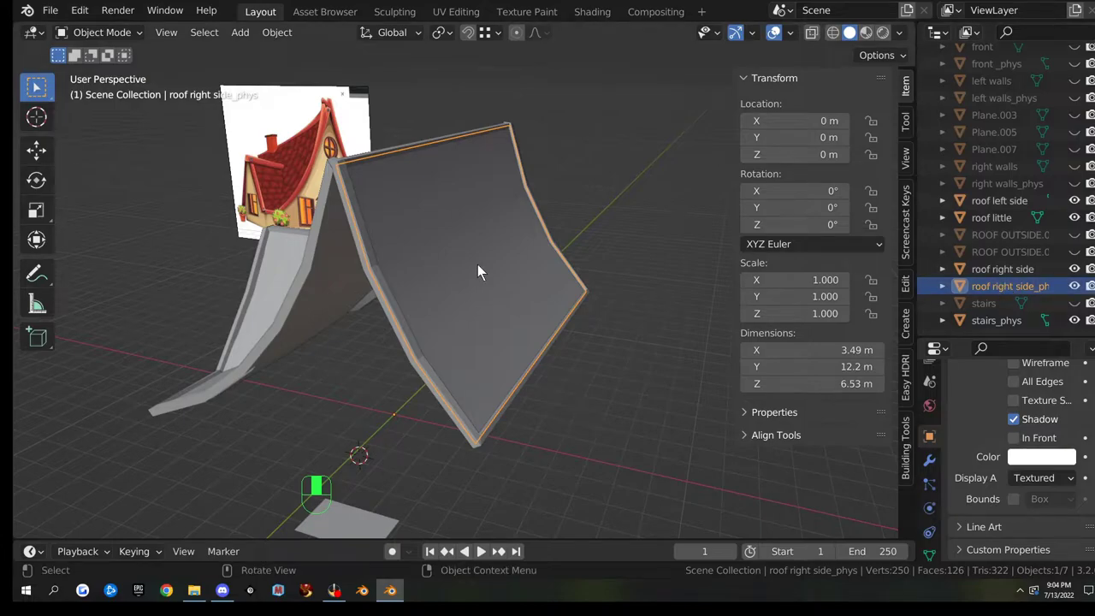
# - Enter Edit Mode on the right roof physics mesh with X-ray and edge selection turned on
pyautogui.press('Tab')
pyautogui.moveTo(526, 266); pyautogui.dragTo(496, 271, button='middle')
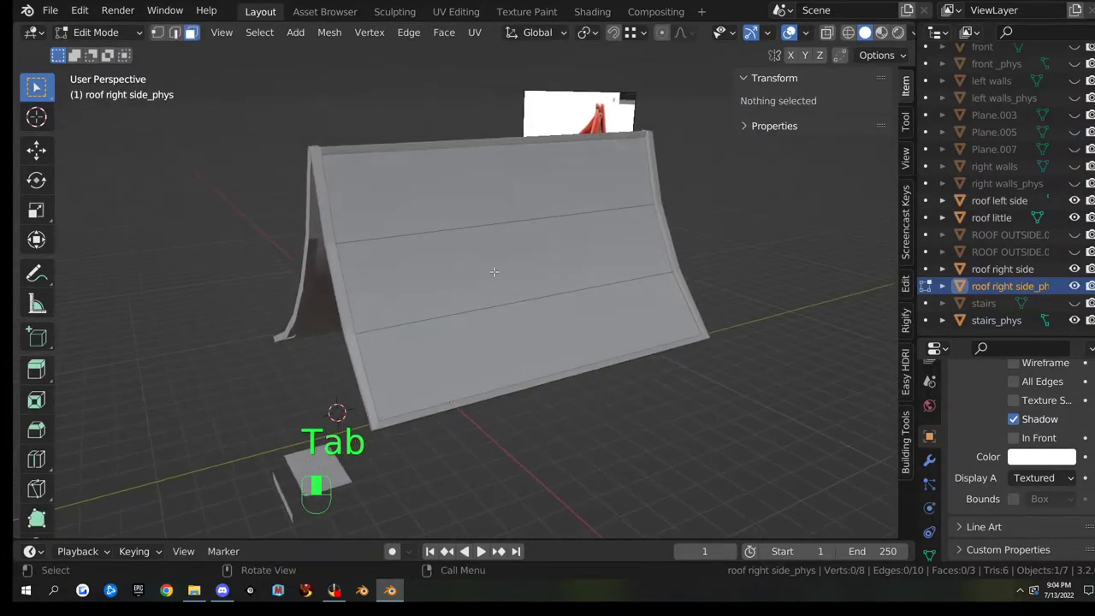
pyautogui.scroll(2, 496, 271)
pyautogui.keyDown('shift'); pyautogui.moveTo(567, 145); pyautogui.dragTo(618, 54, button='middle'); pyautogui.keyUp('shift')
pyautogui.click(640, 31)
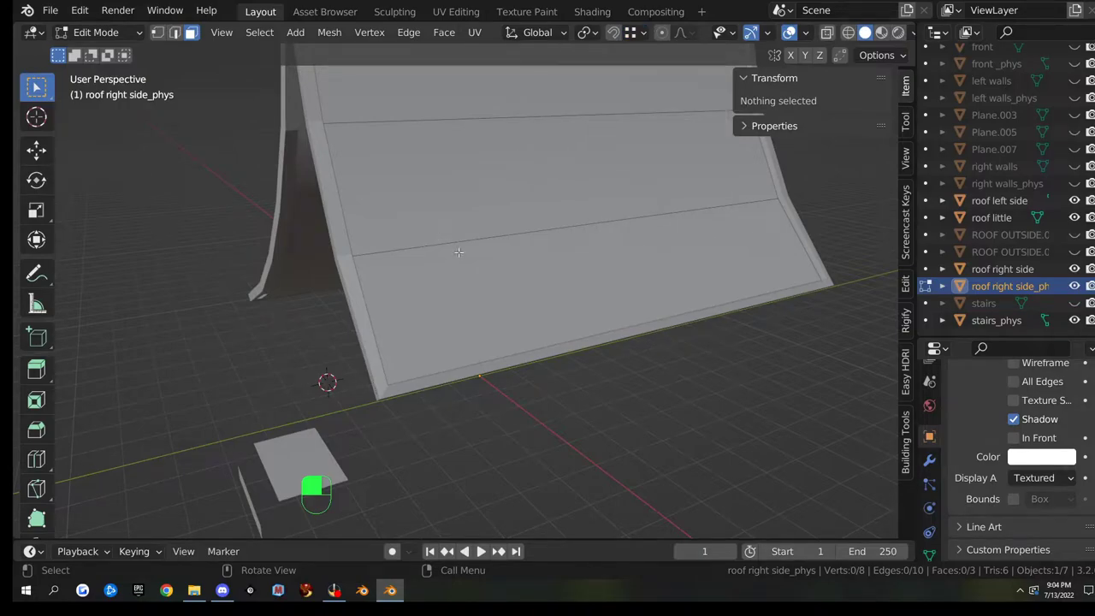
pyautogui.moveTo(582, 340)
pyautogui.mouseDown(button='middle')
pyautogui.moveTo(682, 318)
pyautogui.moveTo(562, 339)
pyautogui.mouseUp(button='middle')
pyautogui.hotkey('alt', 'z')
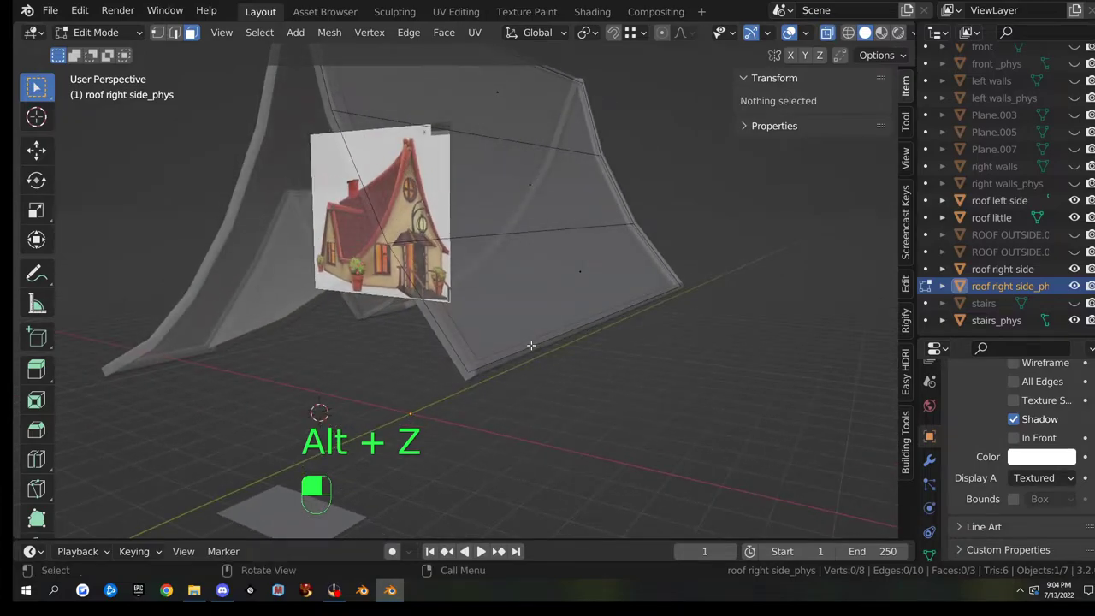
pyautogui.press('2')
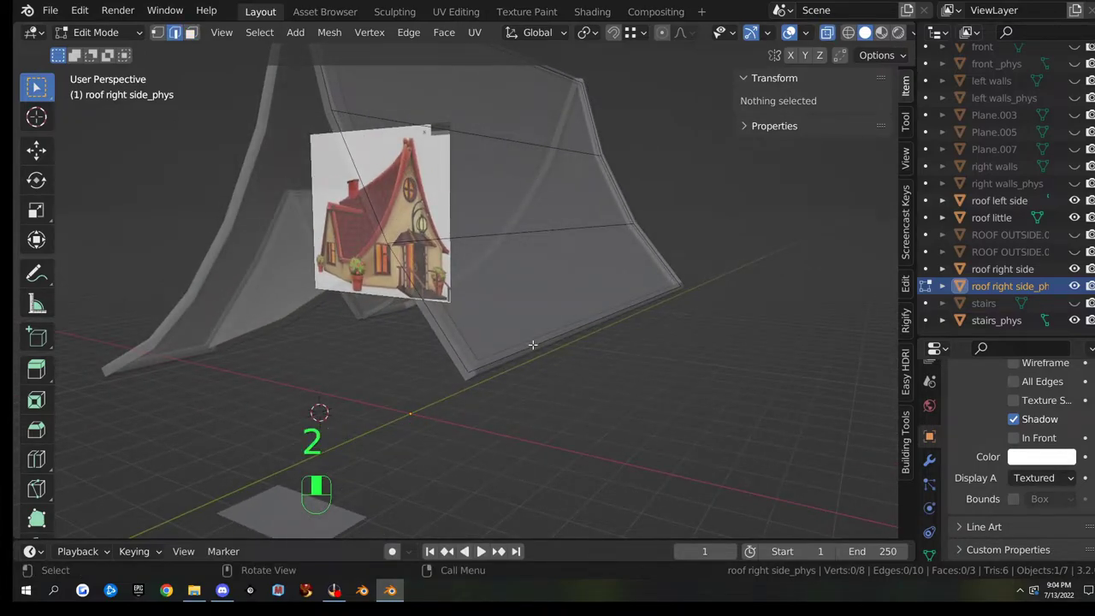
# - Select the physics mesh's bottom edge and, in front view, move it about 0.17 m to snap onto the roof's lowest corner
pyautogui.click(535, 346)
pyautogui.moveTo(573, 354); pyautogui.dragTo(639, 306, button='middle')
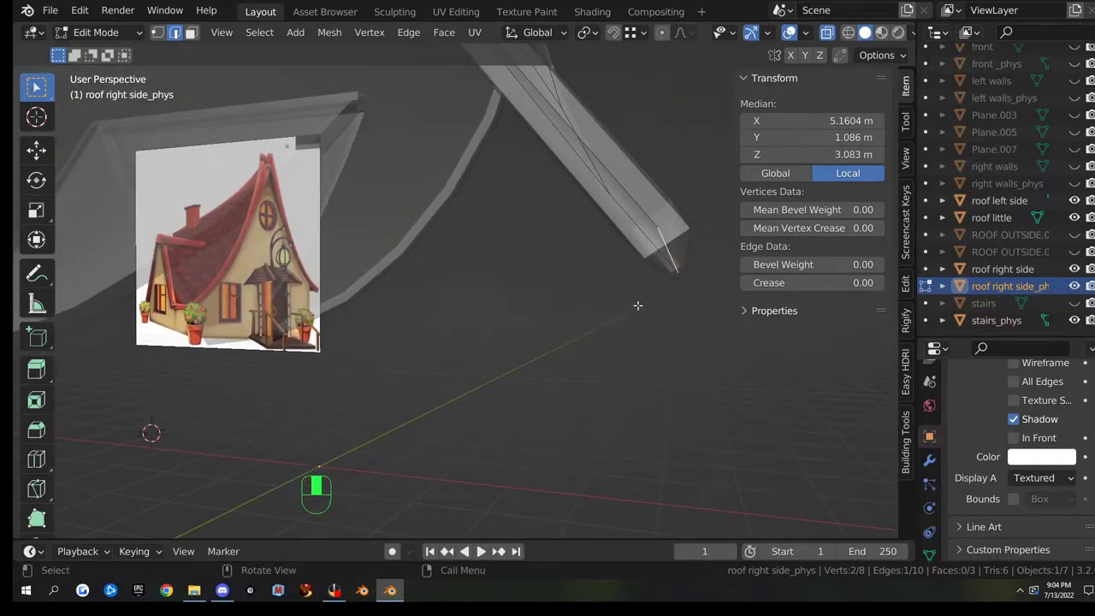
pyautogui.press('KP_1')
pyautogui.press('KP_3')
pyautogui.press('KP_1')
pyautogui.scroll(2, 667, 295)
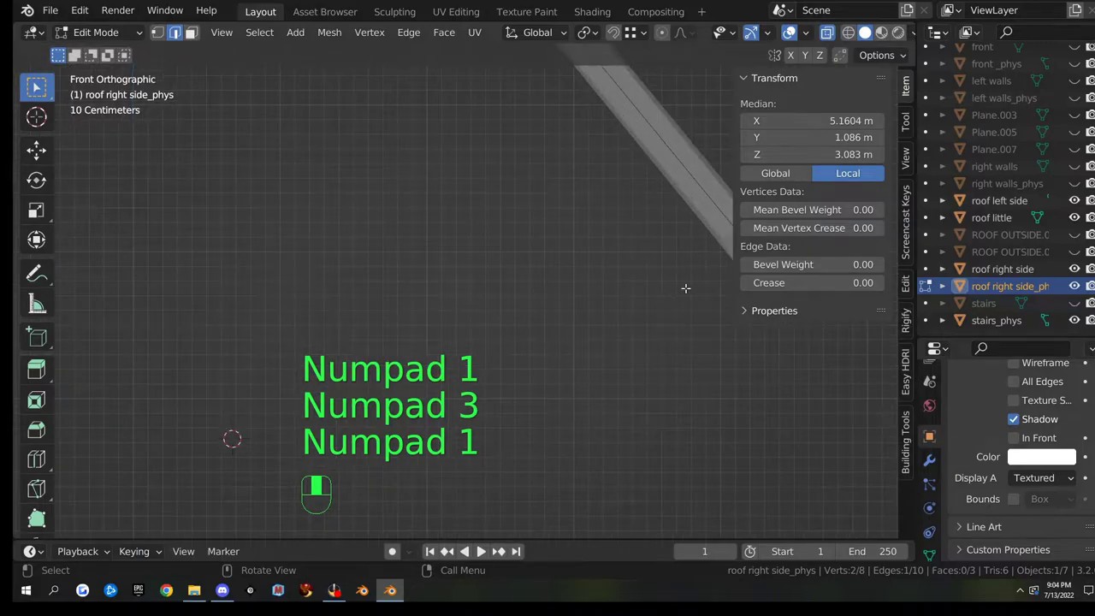
pyautogui.keyDown('shift'); pyautogui.moveTo(685, 289); pyautogui.dragTo(590, 291, button='middle'); pyautogui.keyUp('shift')
pyautogui.press('g')
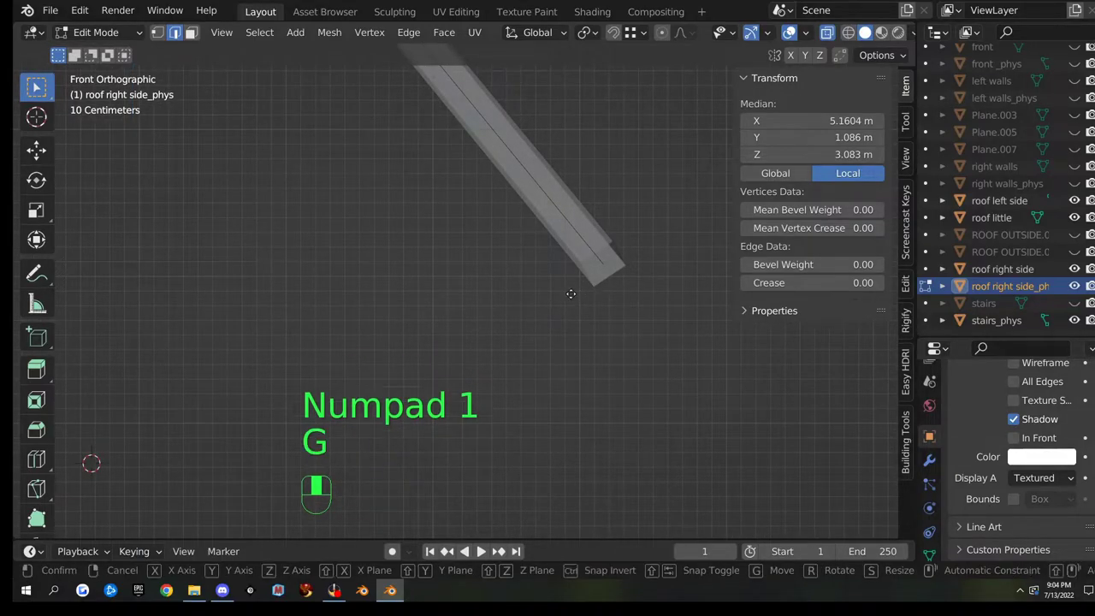
pyautogui.press('ctrl')
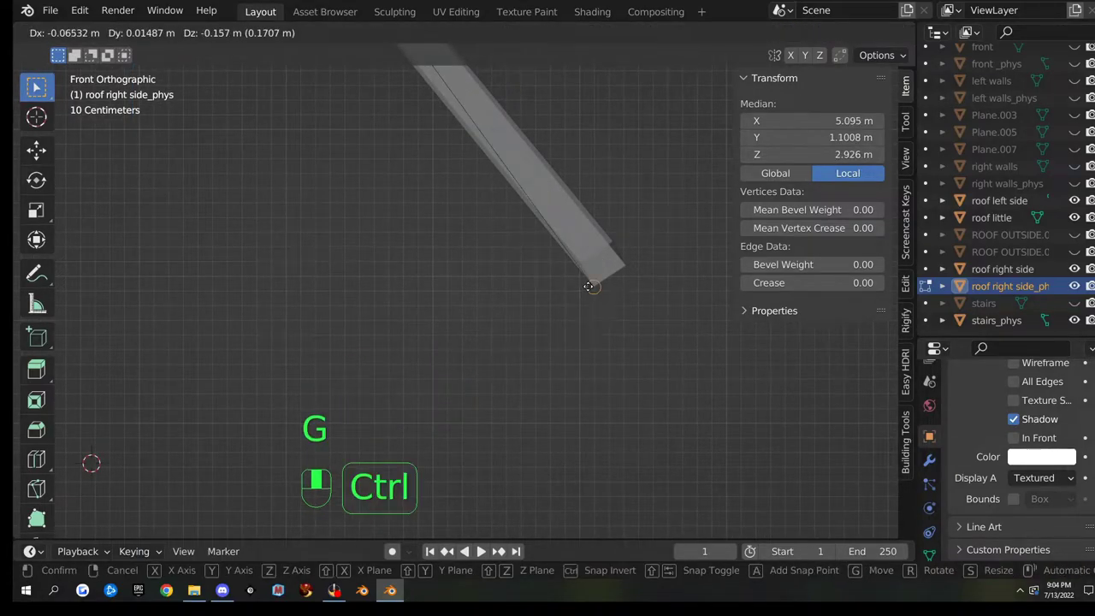
pyautogui.click(589, 285)
# - Raise the physics mesh's top edge about 0.143 m along Z in front view, snapping it level with the roof peak
pyautogui.moveTo(590, 286); pyautogui.dragTo(580, 324, button='middle')
pyautogui.scroll(-4, 559, 299)
pyautogui.keyDown('shift'); pyautogui.moveTo(520, 231); pyautogui.dragTo(546, 410, button='middle'); pyautogui.keyUp('shift')
pyautogui.moveTo(546, 410); pyautogui.dragTo(588, 380, button='middle')
pyautogui.hotkey('ctrl', 'z')
pyautogui.moveTo(561, 298); pyautogui.dragTo(516, 337, button='middle')
pyautogui.press('KP_3')
pyautogui.press('KP_1')
pyautogui.scroll(2, 518, 335)
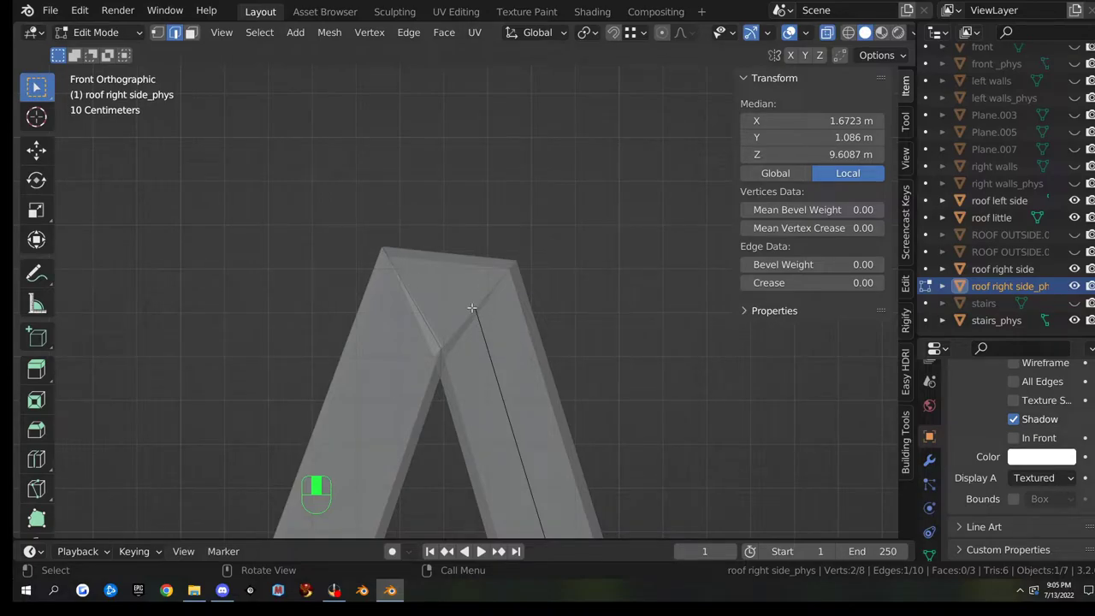
pyautogui.press('g')
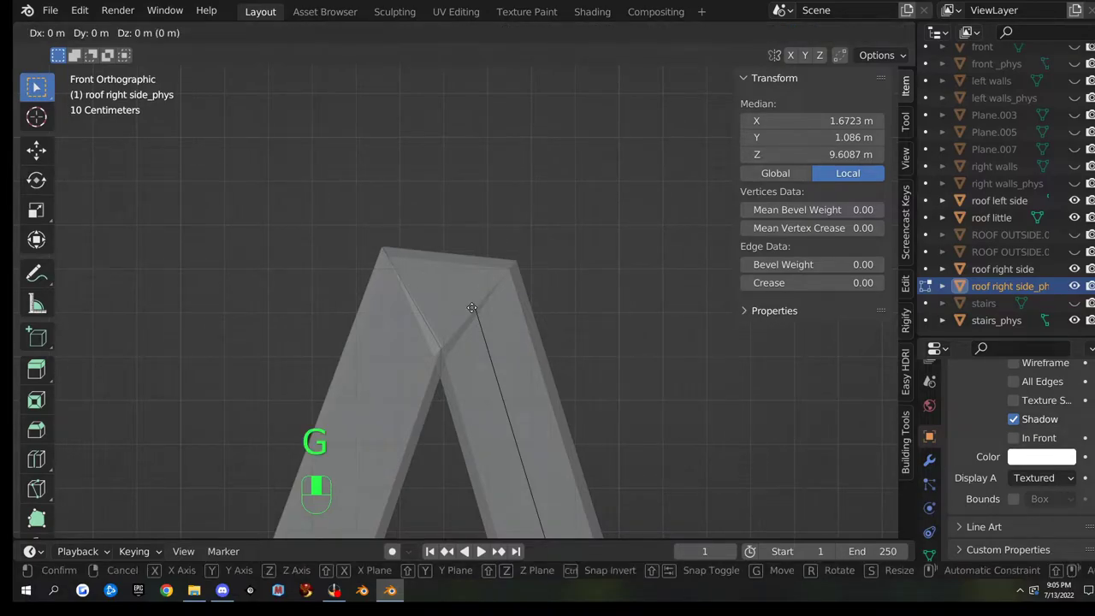
pyautogui.press('z')
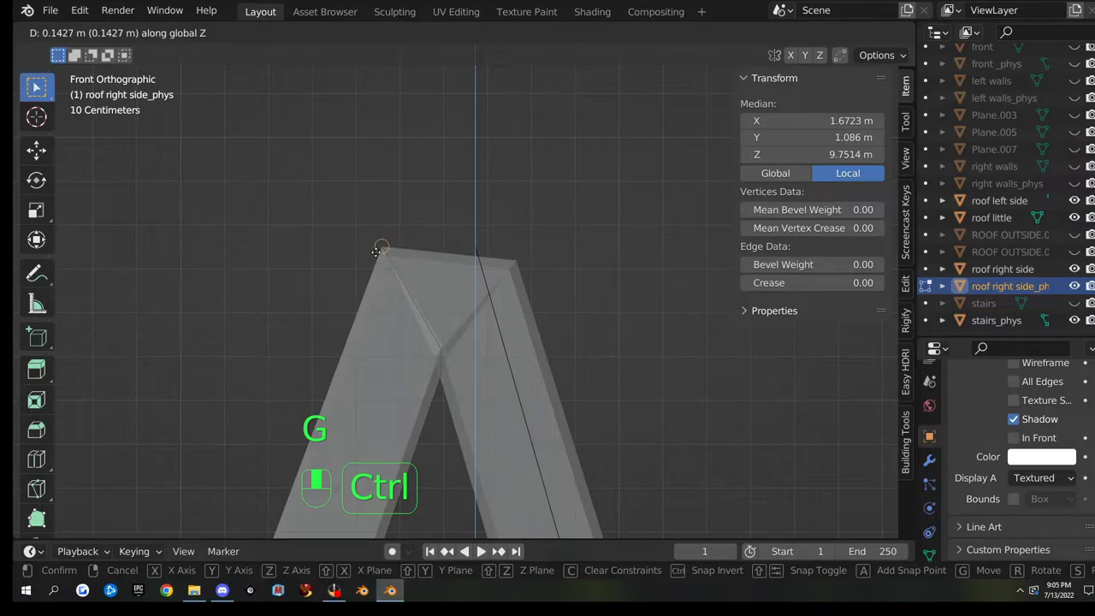
pyautogui.click(380, 248)
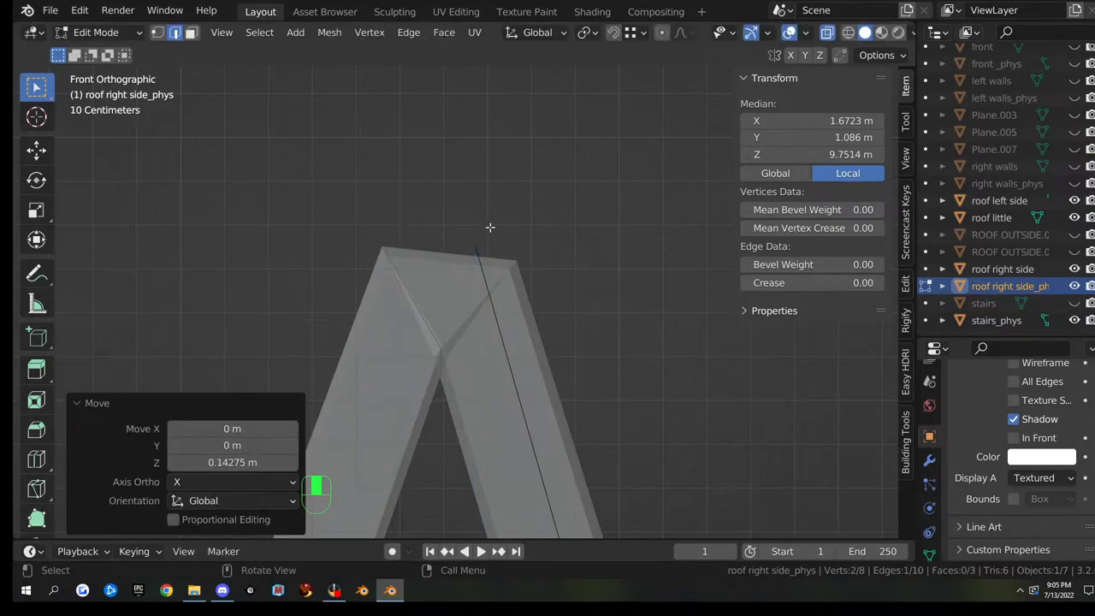
# - Select the middle side edge at the front end of the physics mesh
pyautogui.moveTo(526, 348); pyautogui.dragTo(500, 359, button='middle')
pyautogui.scroll(3, 500, 359)
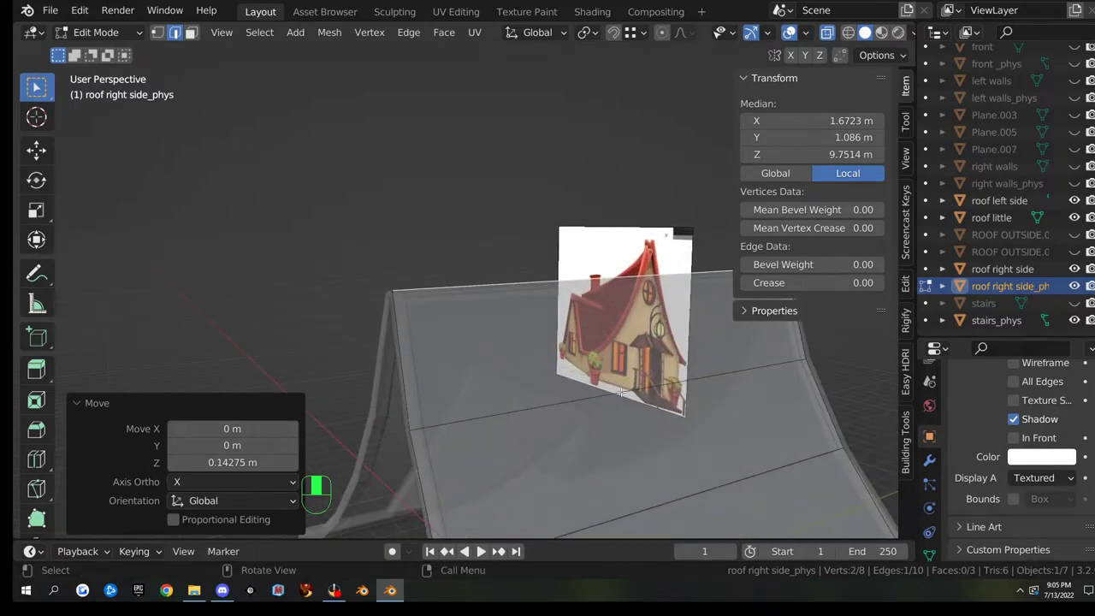
pyautogui.keyDown('shift'); pyautogui.moveTo(603, 449); pyautogui.dragTo(575, 298, button='middle'); pyautogui.keyUp('shift')
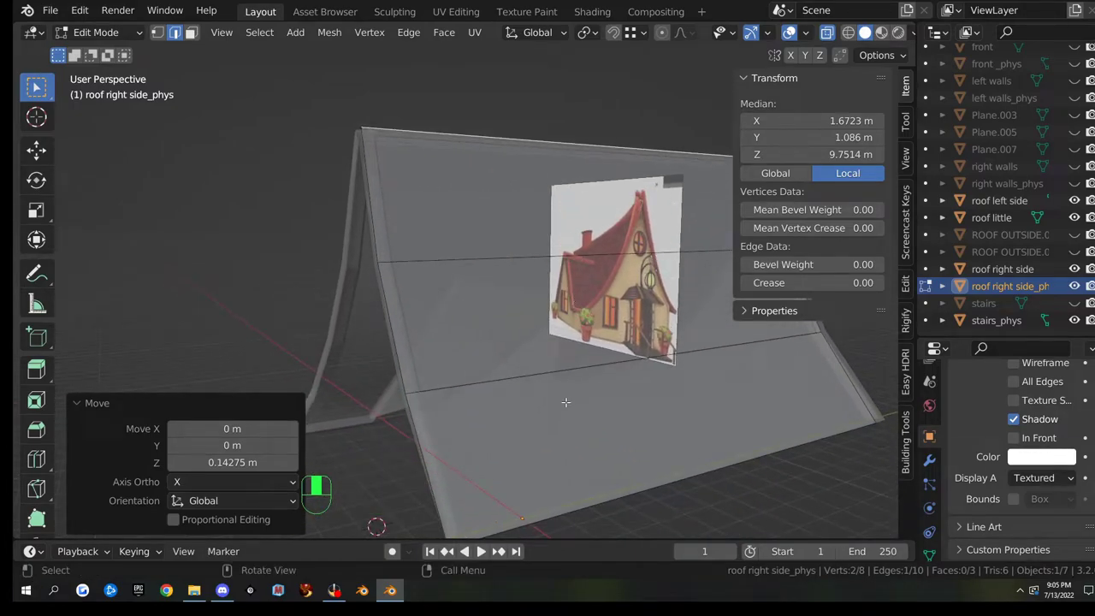
pyautogui.moveTo(580, 374); pyautogui.dragTo(503, 379, button='middle')
pyautogui.scroll(3, 503, 379)
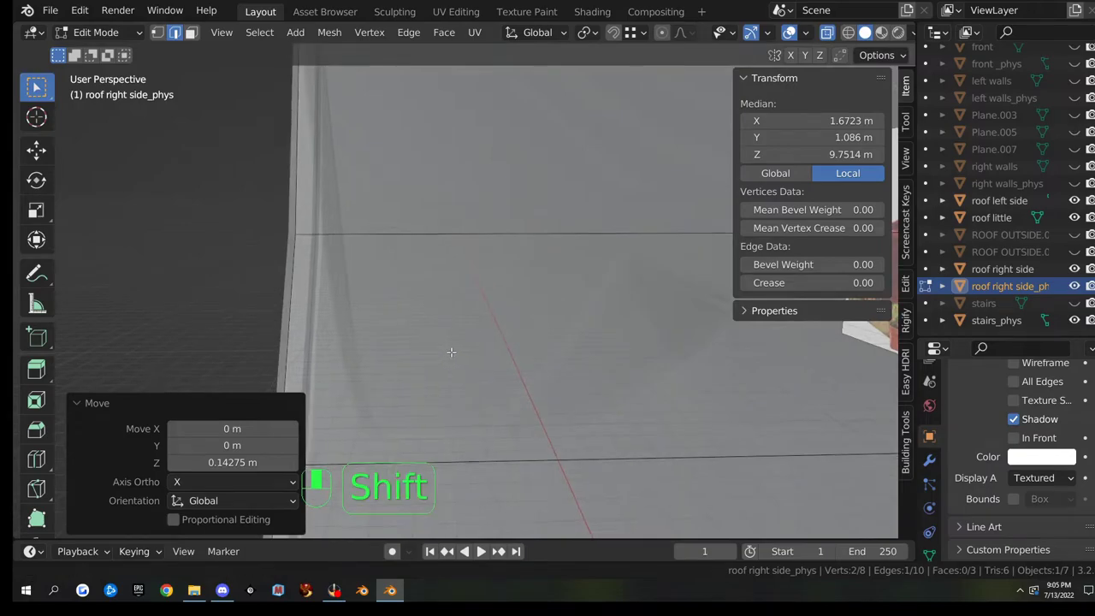
pyautogui.keyDown('shift'); pyautogui.moveTo(450, 352); pyautogui.dragTo(527, 321, button='middle'); pyautogui.keyUp('shift')
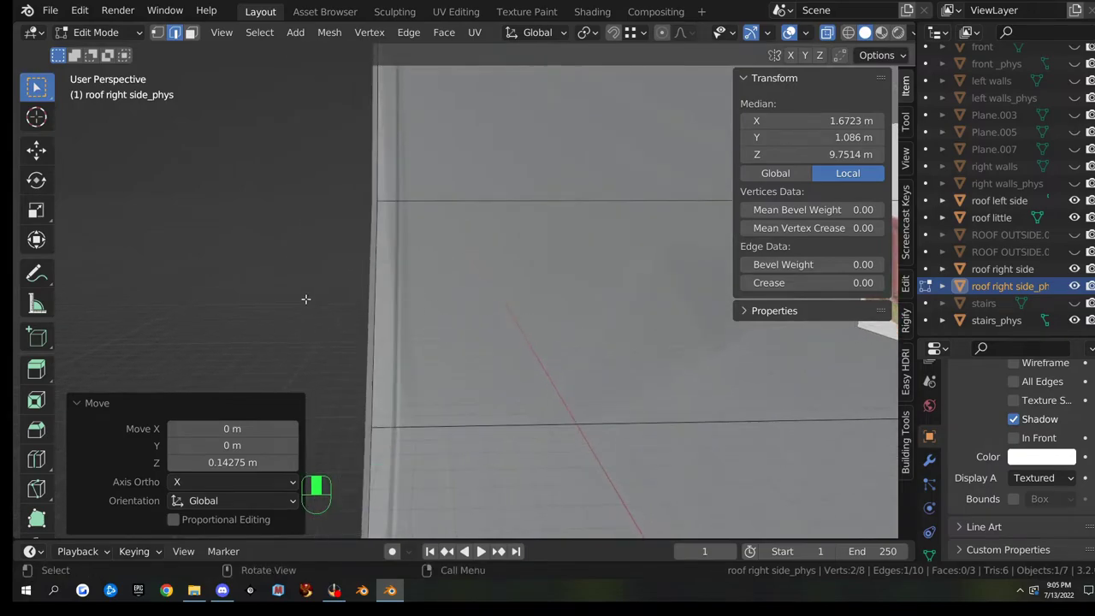
pyautogui.click(375, 277)
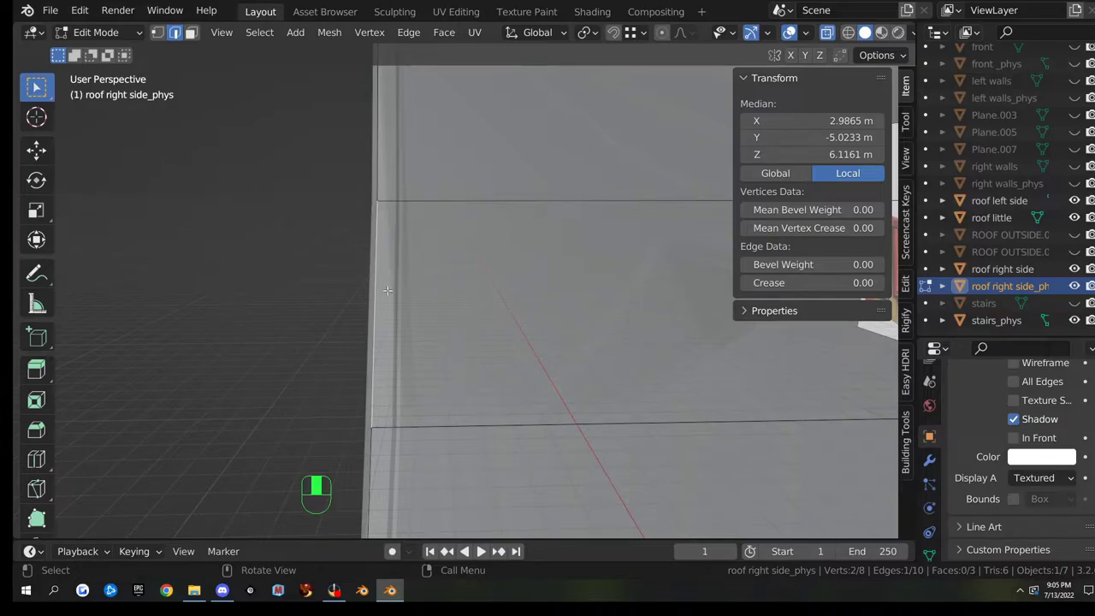
pyautogui.press('g')
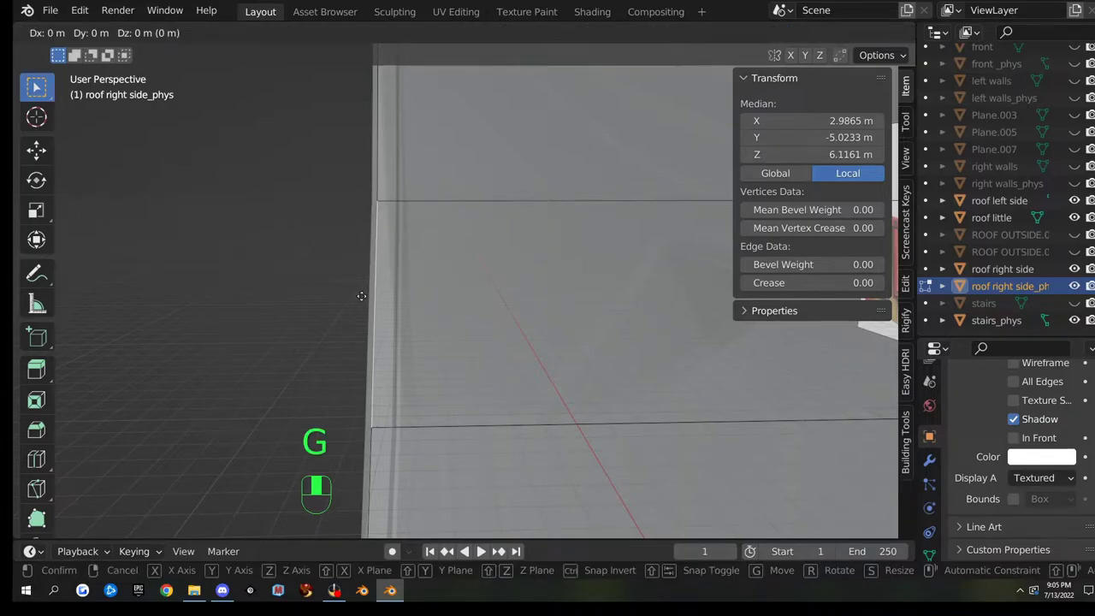
pyautogui.press('y')
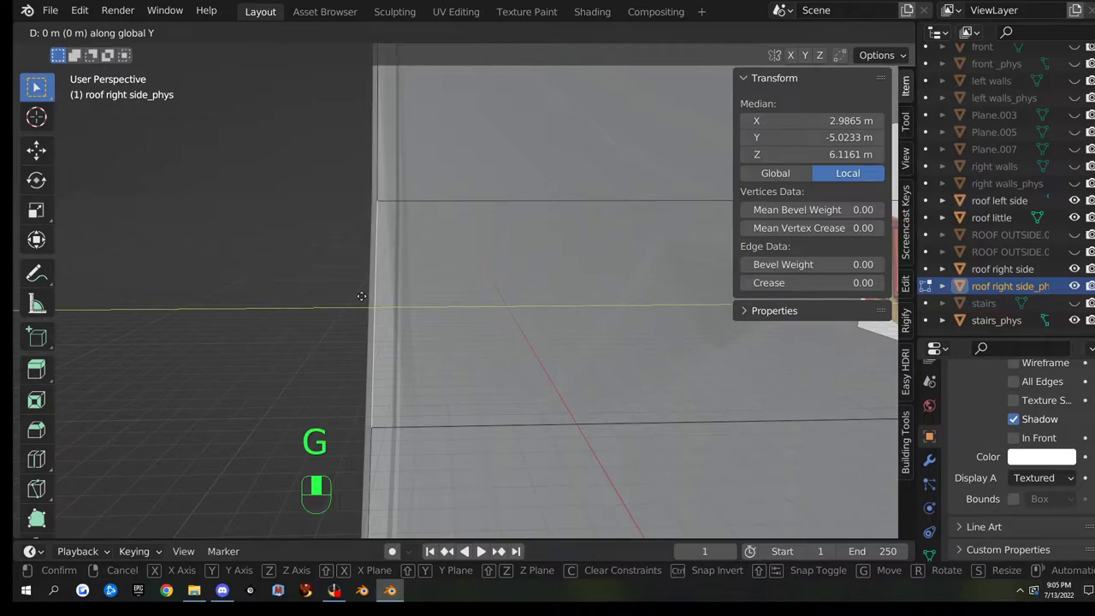
pyautogui.press('ctrl')
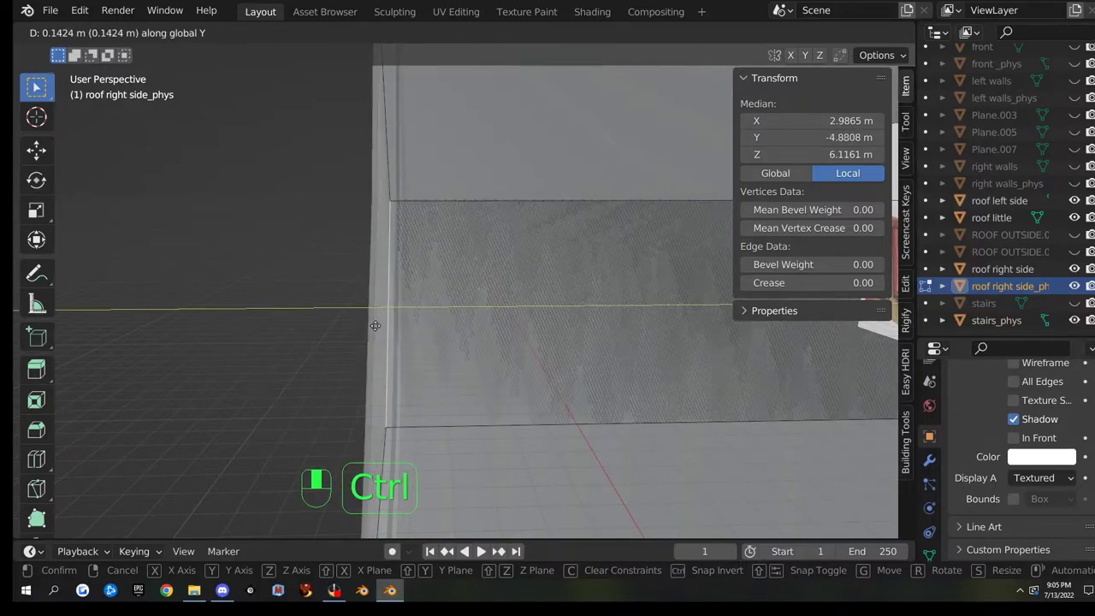
pyautogui.rightClick(323, 374)
# - Move the selected front side edge about -0.011 m along Y, snapping it to the roof's lower front corner
pyautogui.scroll(-5, 324, 375)
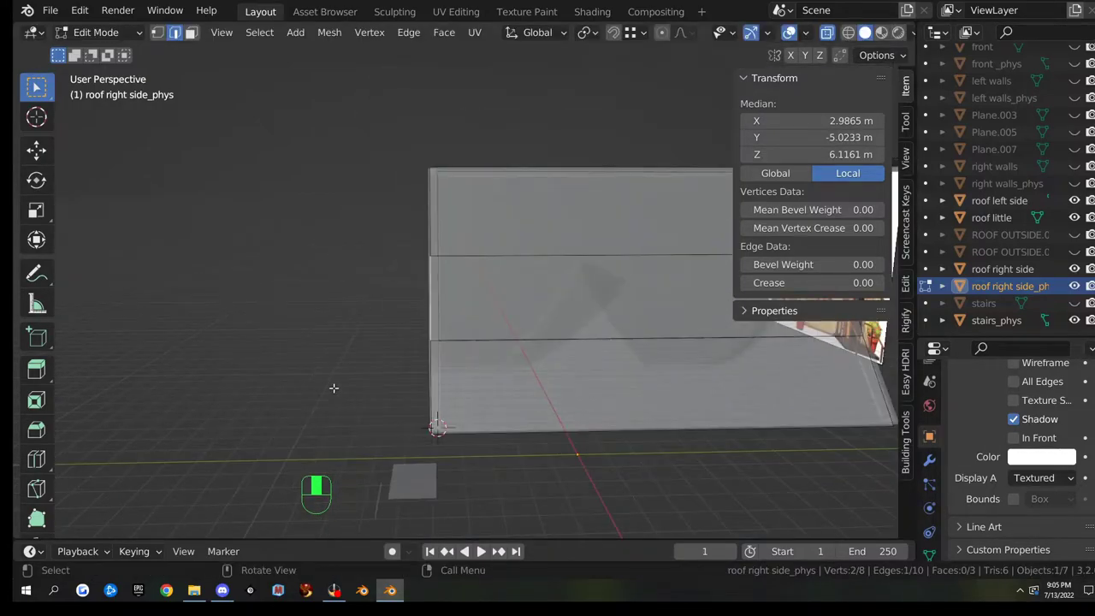
pyautogui.moveTo(334, 388); pyautogui.dragTo(339, 367, button='middle')
pyautogui.keyDown('shift'); pyautogui.moveTo(338, 367); pyautogui.dragTo(398, 305, button='middle'); pyautogui.keyUp('shift')
pyautogui.scroll(3, 345, 299)
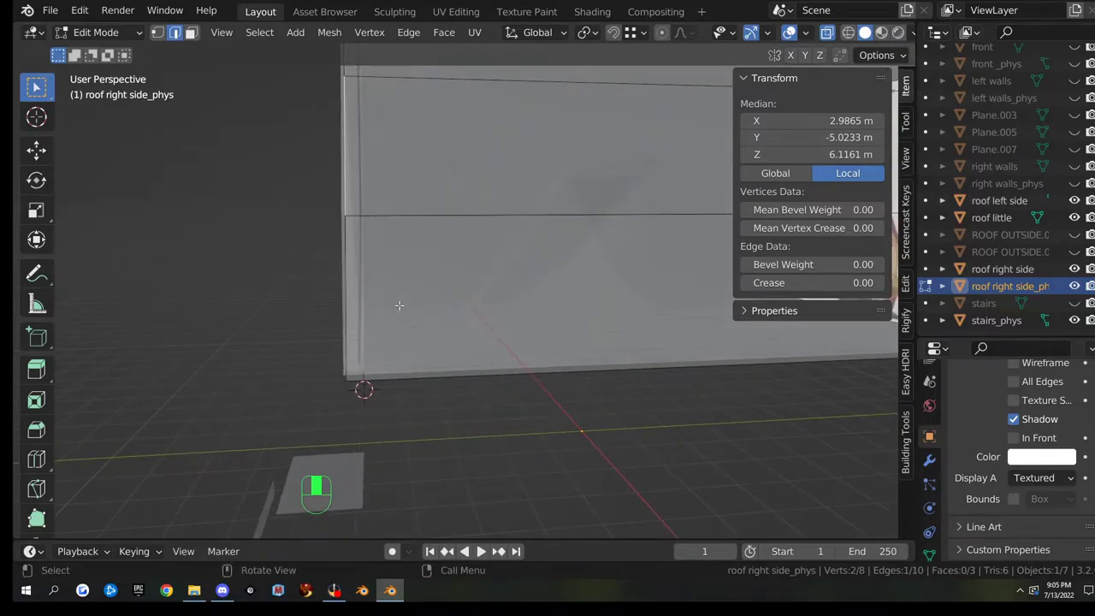
pyautogui.press('g')
pyautogui.press('y')
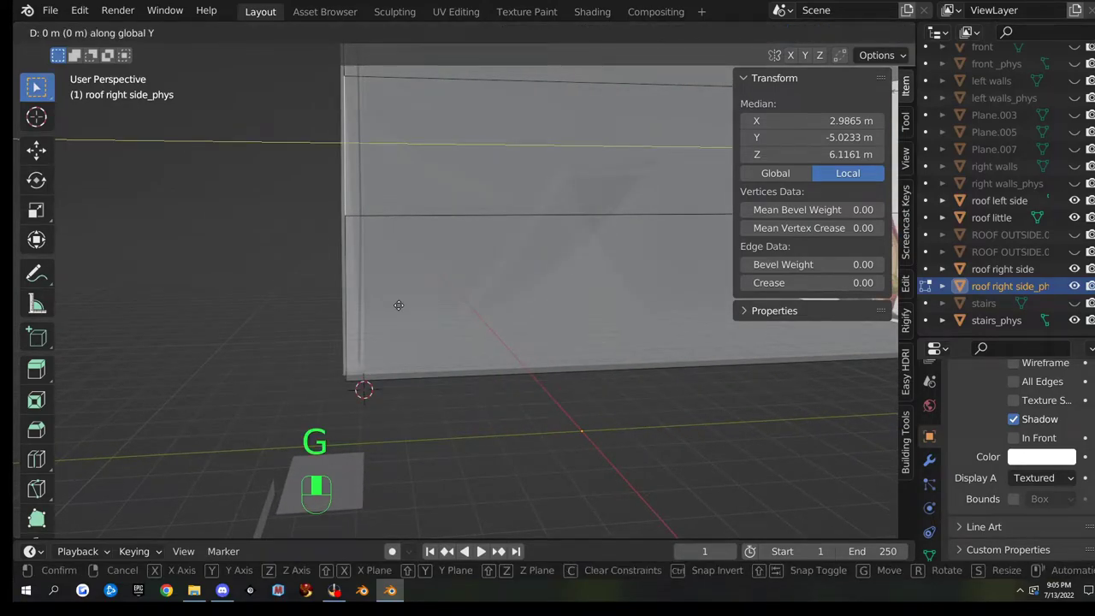
pyautogui.press('ctrl')
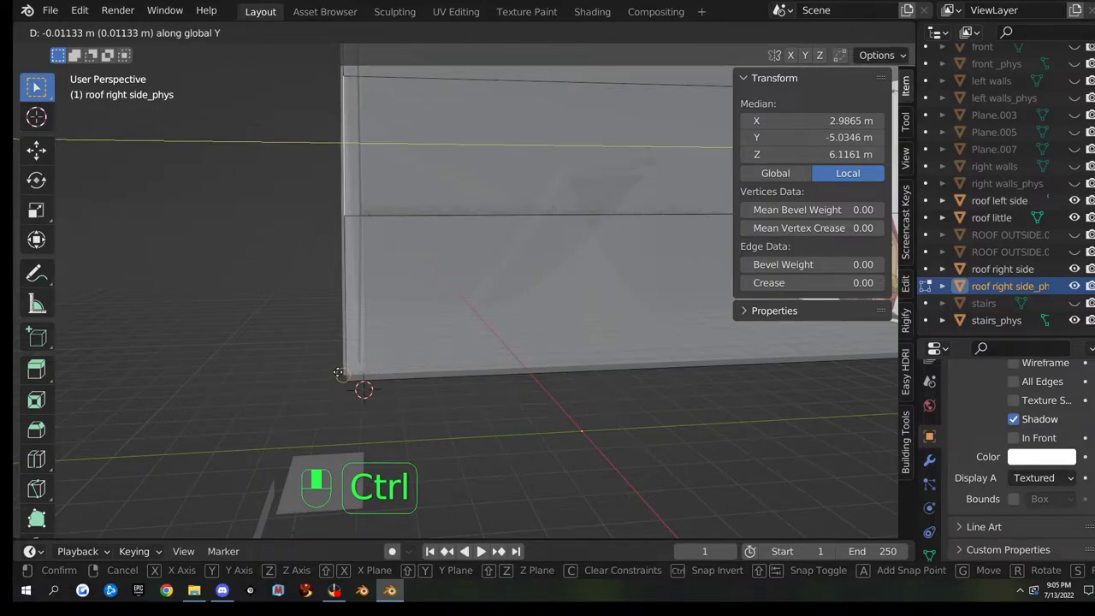
pyautogui.click(338, 373)
# - Select the middle side edge at the back end and examine how the physics mesh aligns with the roof's borders
pyautogui.scroll(-4, 374, 355)
pyautogui.moveTo(524, 291)
pyautogui.keyDown('shift'); pyautogui.mouseDown(button='middle')
pyautogui.moveTo(370, 308)
pyautogui.moveTo(430, 253)
pyautogui.moveTo(459, 296)
pyautogui.moveTo(526, 295)
pyautogui.moveTo(517, 288)
pyautogui.mouseUp(button='middle'); pyautogui.keyUp('shift')
pyautogui.click(423, 244)
pyautogui.scroll(4, 453, 289)
pyautogui.press('KP_3')
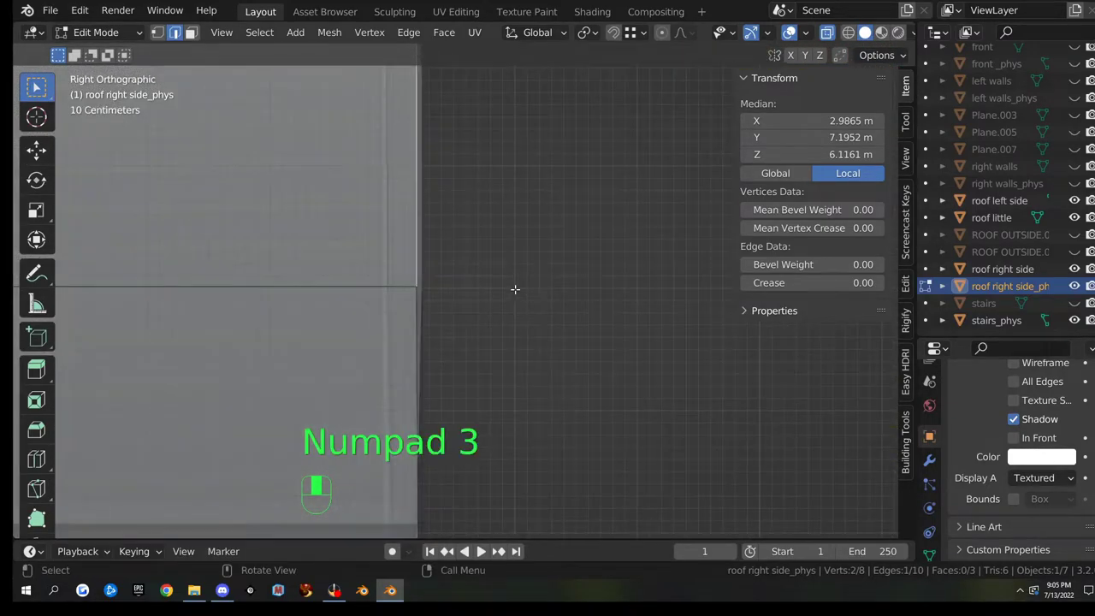
pyautogui.keyDown('shift'); pyautogui.moveTo(493, 362); pyautogui.dragTo(545, 331, button='middle'); pyautogui.keyUp('shift')
pyautogui.scroll(-5, 547, 331)
pyautogui.keyDown('shift'); pyautogui.moveTo(521, 211); pyautogui.dragTo(575, 384, button='middle'); pyautogui.keyUp('shift')
pyautogui.scroll(5, 574, 383)
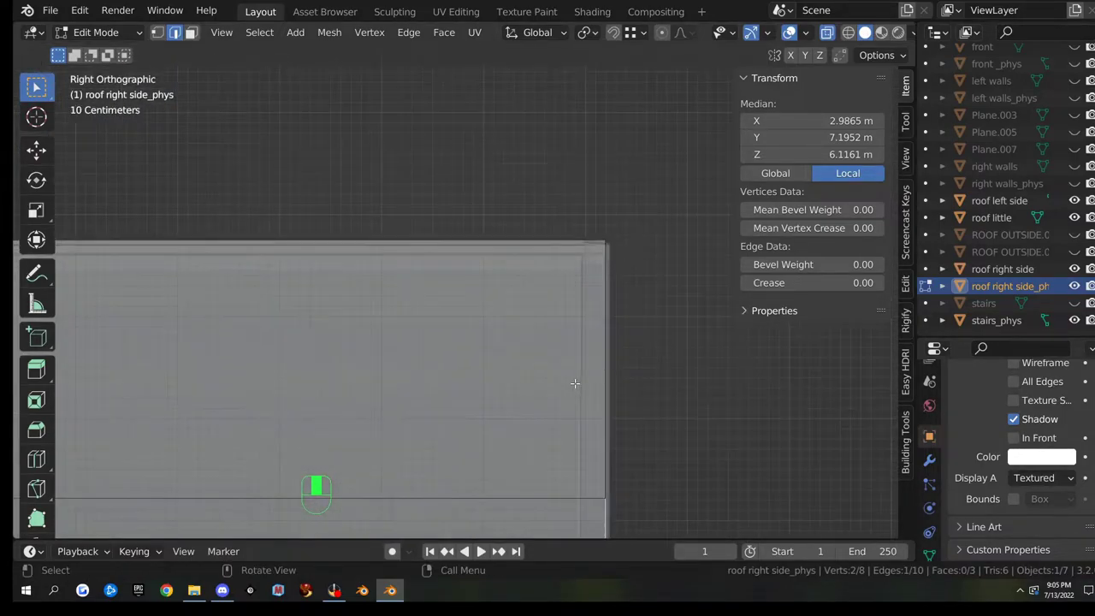
pyautogui.scroll(-3, 574, 381)
pyautogui.keyDown('shift'); pyautogui.moveTo(278, 349); pyautogui.dragTo(390, 269, button='middle'); pyautogui.keyUp('shift')
pyautogui.scroll(-3, 175, 426)
pyautogui.moveTo(313, 351); pyautogui.dragTo(421, 294, button='middle')
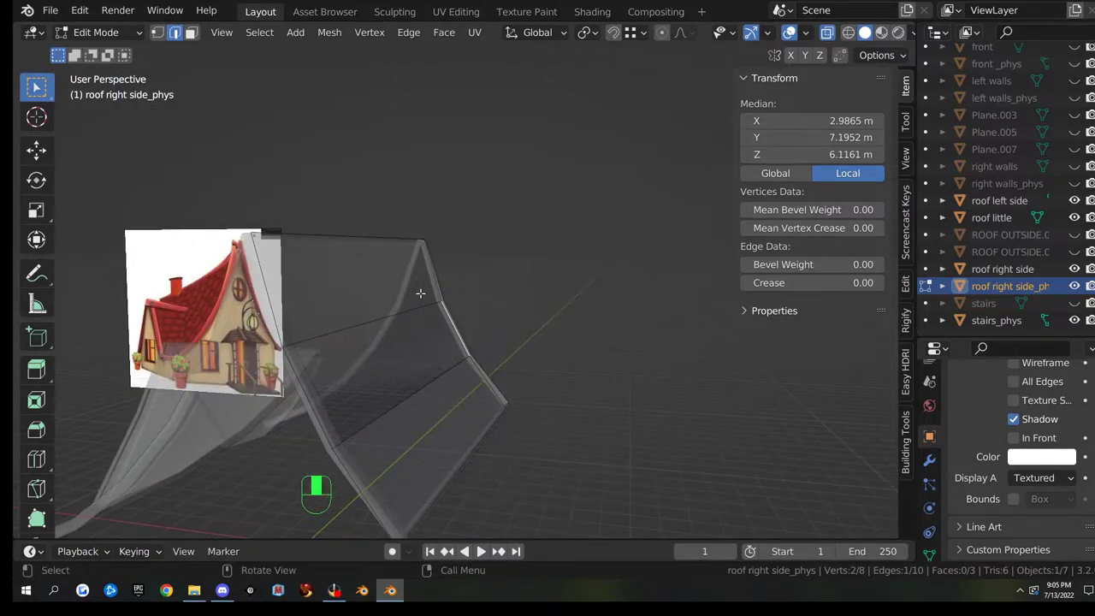
pyautogui.moveTo(351, 306); pyautogui.dragTo(400, 344, button='middle')
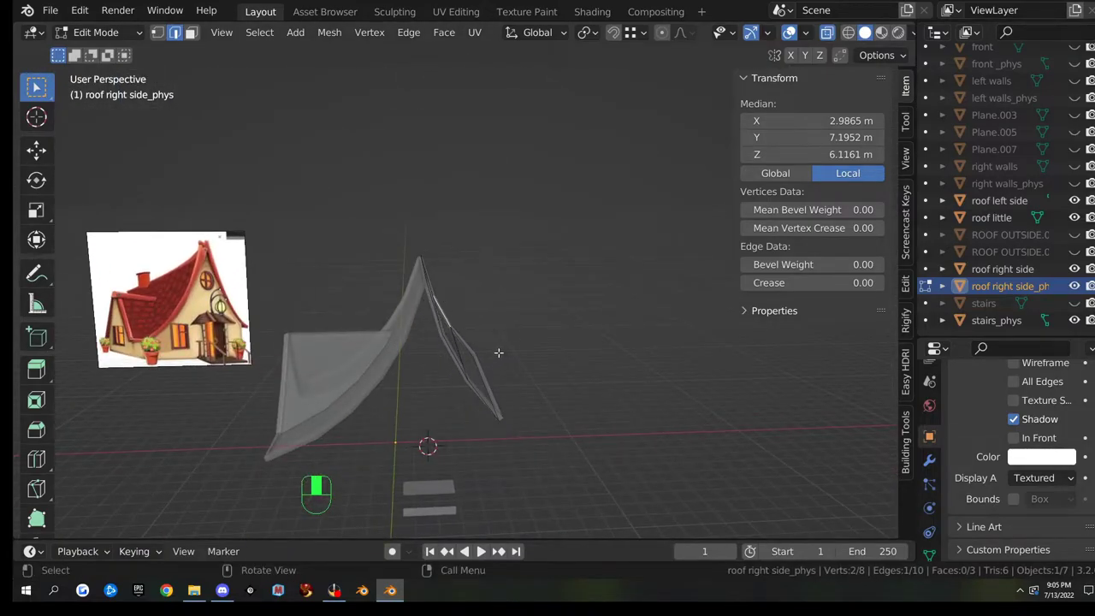
# - Leave the physics mesh, turn off X-ray and enter Edit Mode on the left roof side
pyautogui.press('Tab')
pyautogui.moveTo(444, 332); pyautogui.dragTo(476, 348, button='middle')
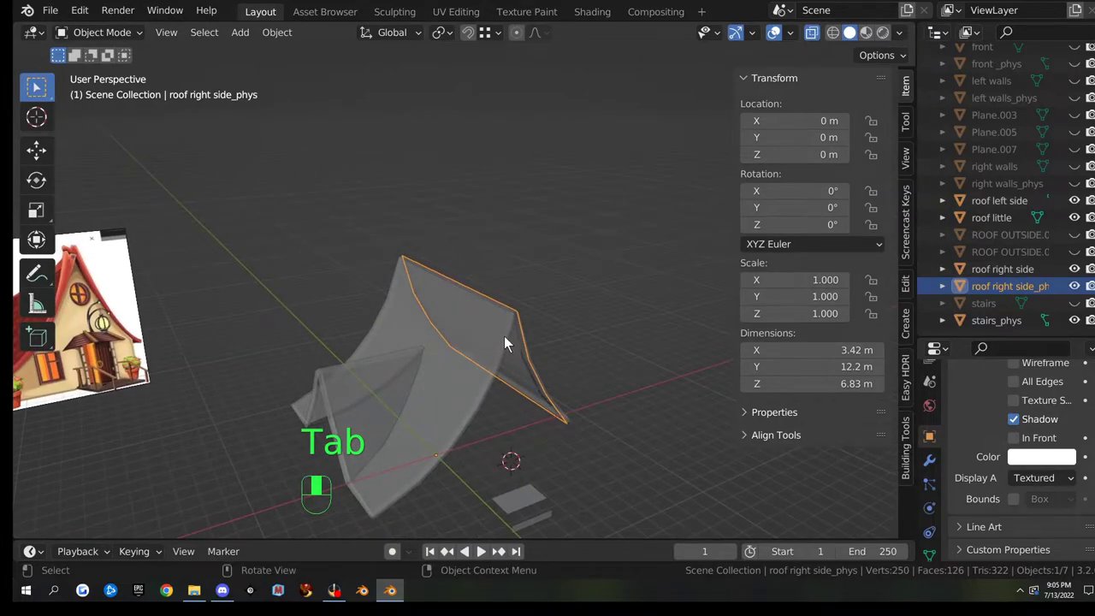
pyautogui.hotkey('alt', 'z')
pyautogui.click(465, 346)
pyautogui.press('Tab')
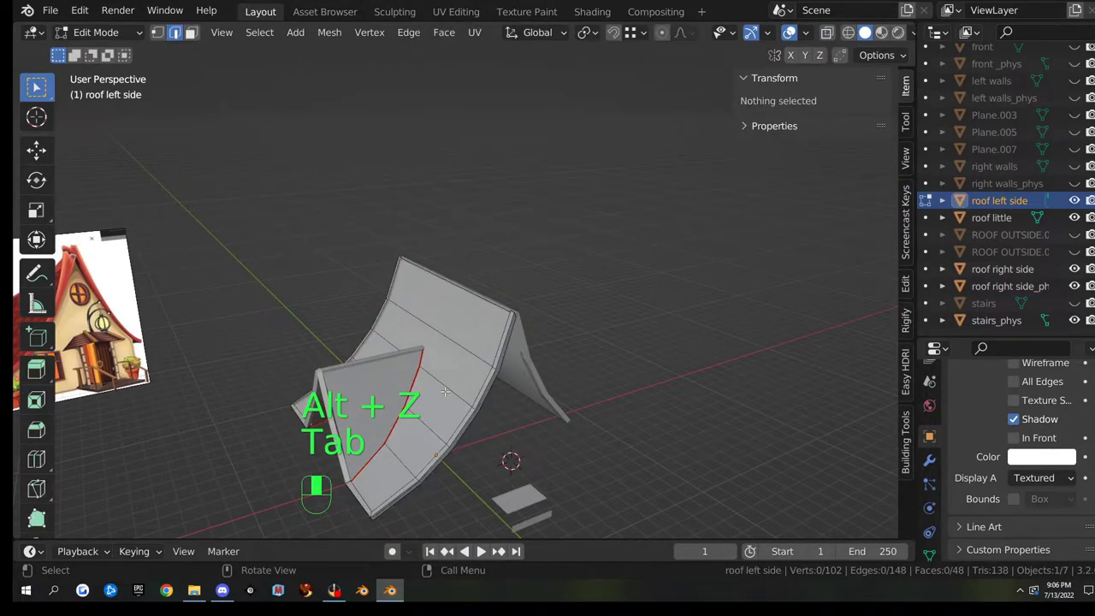
# - Select the outer faces of the left roof side from the ridge down to the lower edge in front of the little roof
pyautogui.scroll(4, 445, 391)
pyautogui.keyDown('shift'); pyautogui.moveTo(444, 391); pyautogui.dragTo(513, 343, button='middle'); pyautogui.keyUp('shift')
pyautogui.moveTo(513, 342); pyautogui.dragTo(527, 336, button='middle')
pyautogui.click(518, 359)
pyautogui.keyDown('shift'); pyautogui.click(519, 359); pyautogui.keyUp('shift')
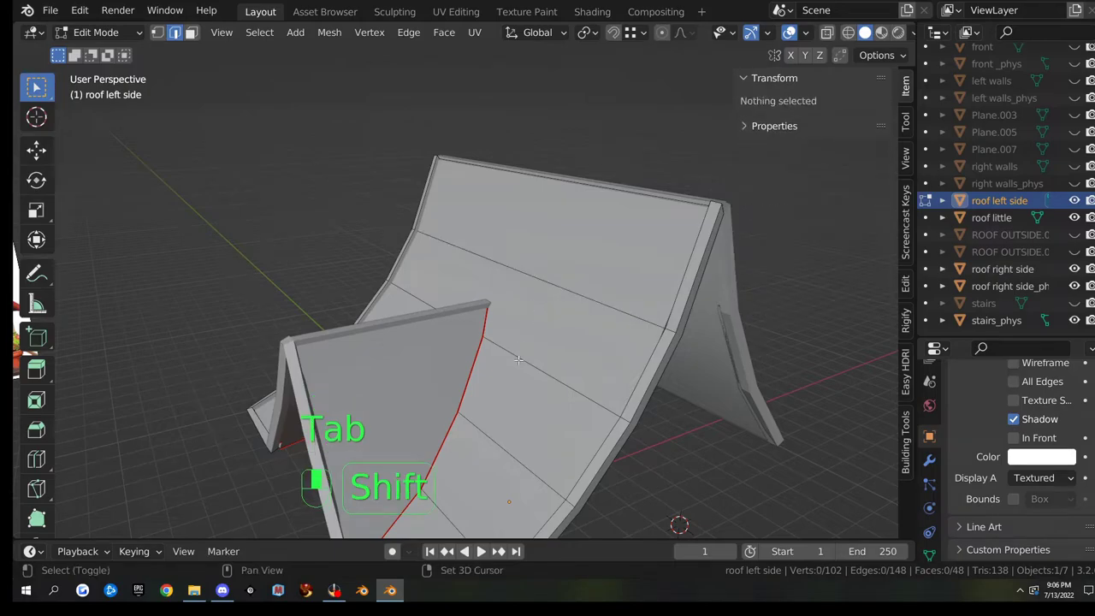
pyautogui.press('3')
pyautogui.keyDown('shift'); pyautogui.click(559, 241); pyautogui.keyUp('shift')
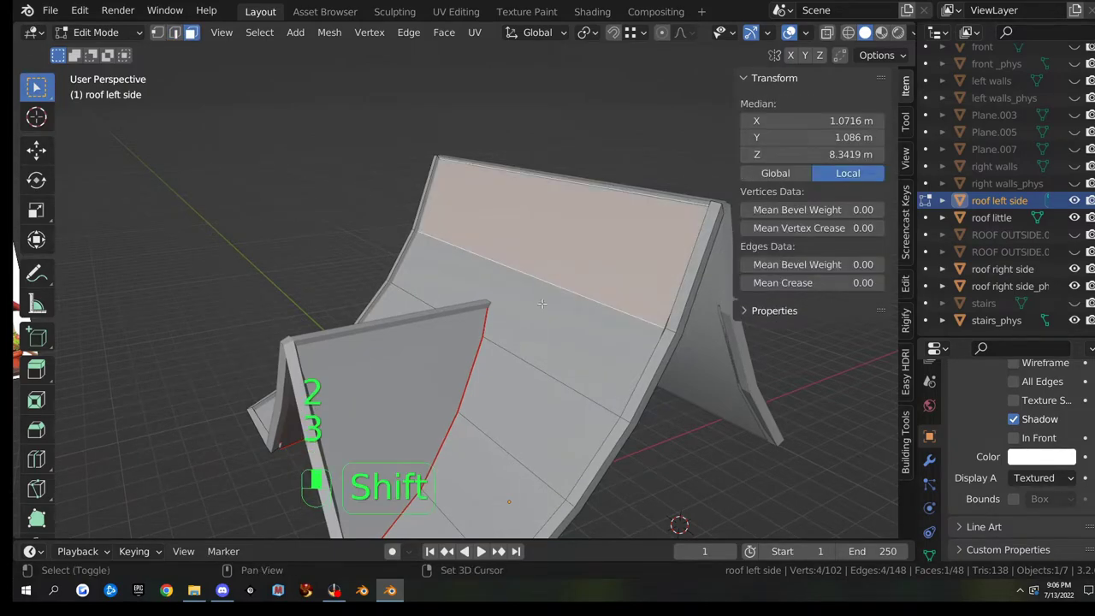
pyautogui.keyDown('shift'); pyautogui.click(523, 353); pyautogui.keyUp('shift')
pyautogui.keyDown('shift'); pyautogui.click(501, 431); pyautogui.keyUp('shift')
pyautogui.keyDown('shift'); pyautogui.click(457, 493); pyautogui.keyUp('shift')
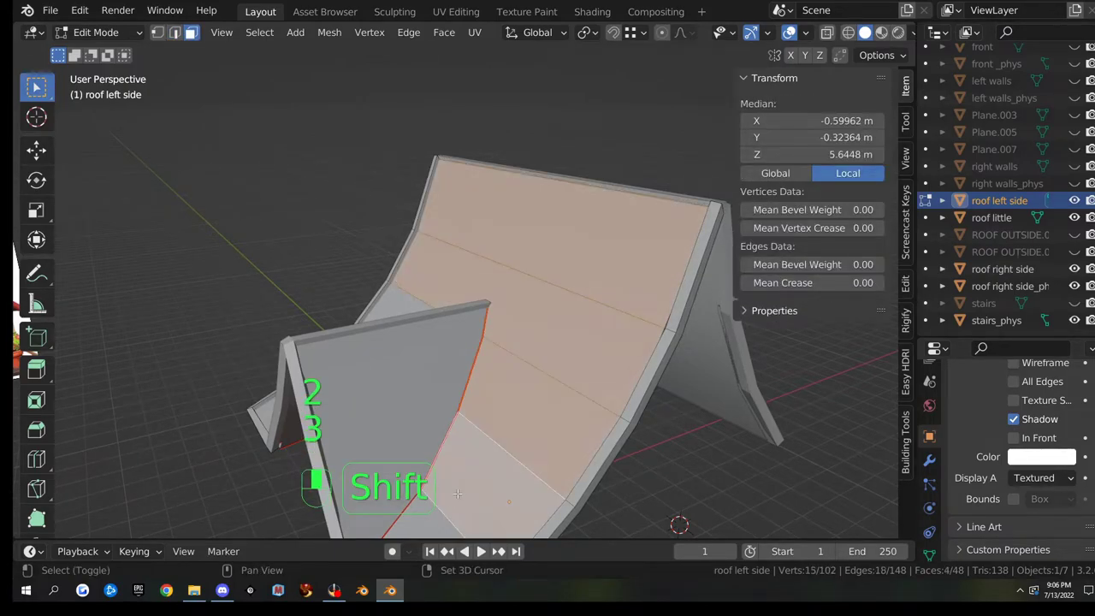
pyautogui.keyDown('shift'); pyautogui.click(420, 531); pyautogui.keyUp('shift')
# - Add the three remaining outer faces behind the little roof to the selection
pyautogui.moveTo(420, 521); pyautogui.dragTo(520, 490, button='middle')
pyautogui.keyDown('shift'); pyautogui.click(514, 340); pyautogui.keyUp('shift')
pyautogui.keyDown('shift'); pyautogui.click(510, 389); pyautogui.keyUp('shift')
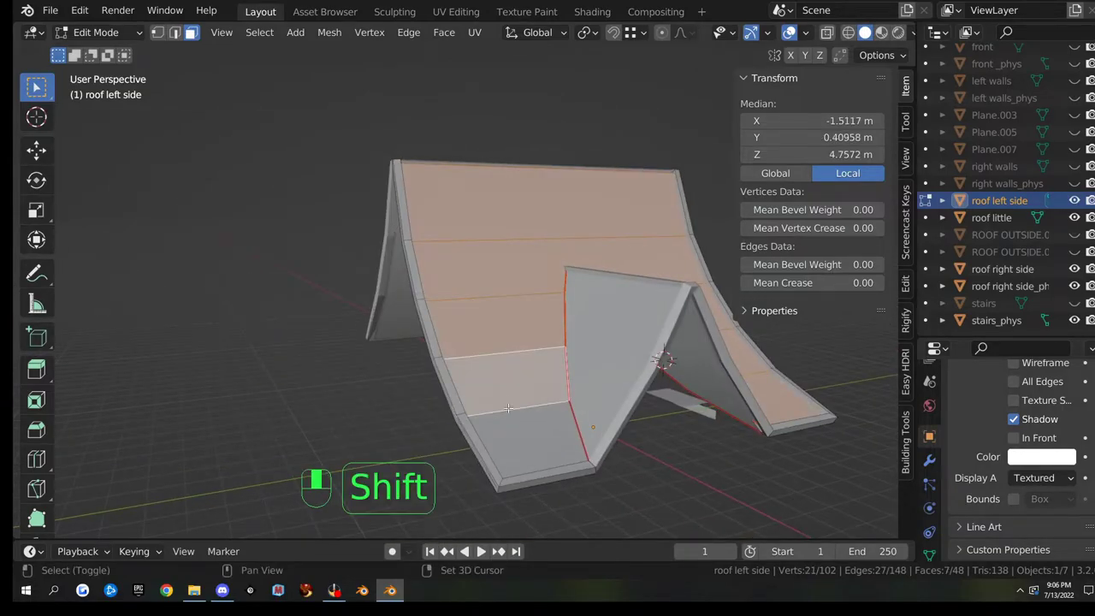
pyautogui.keyDown('shift'); pyautogui.click(508, 409); pyautogui.keyUp('shift')
pyautogui.moveTo(508, 409)
pyautogui.mouseDown(button='middle')
pyautogui.moveTo(482, 371)
pyautogui.moveTo(504, 415)
pyautogui.mouseUp(button='middle')
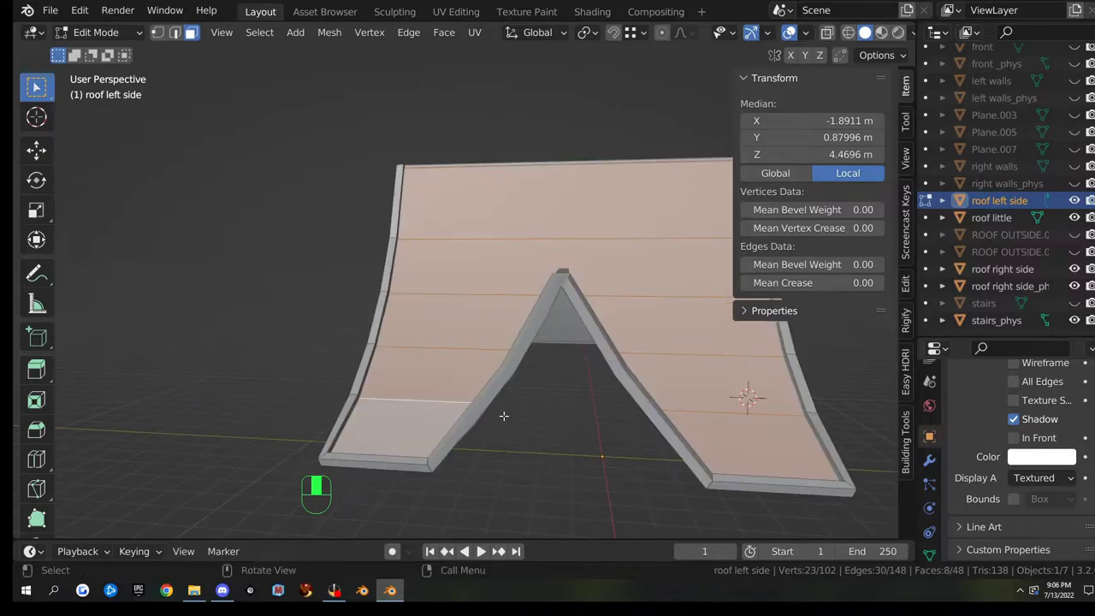
# - Duplicate the selected roof faces in place and separate the copy into its own object
pyautogui.hotkey('shift', 'd')
pyautogui.rightClick(585, 327)
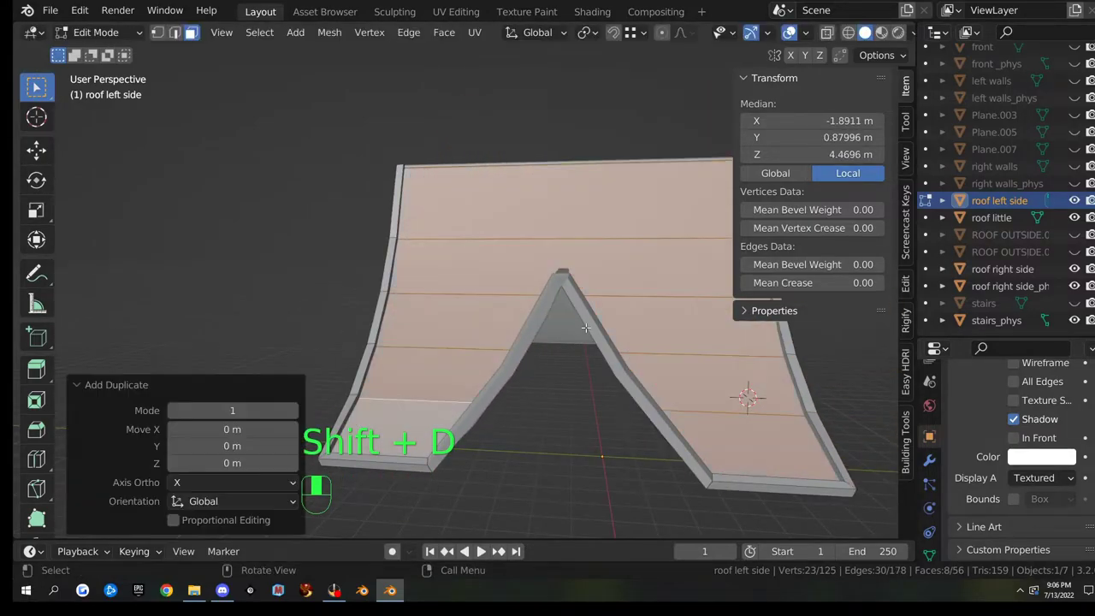
pyautogui.press('p')
pyautogui.click(510, 327)
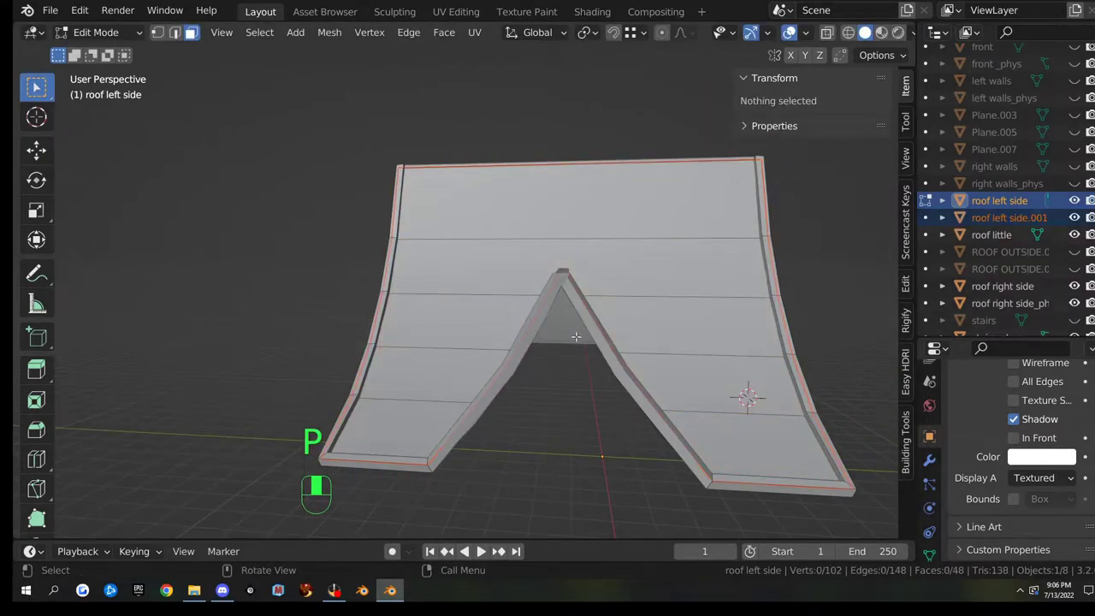
# - Examine how the separated copy sits inside the borders of the left roof side from several angles
pyautogui.moveTo(666, 432); pyautogui.dragTo(694, 282, button='middle')
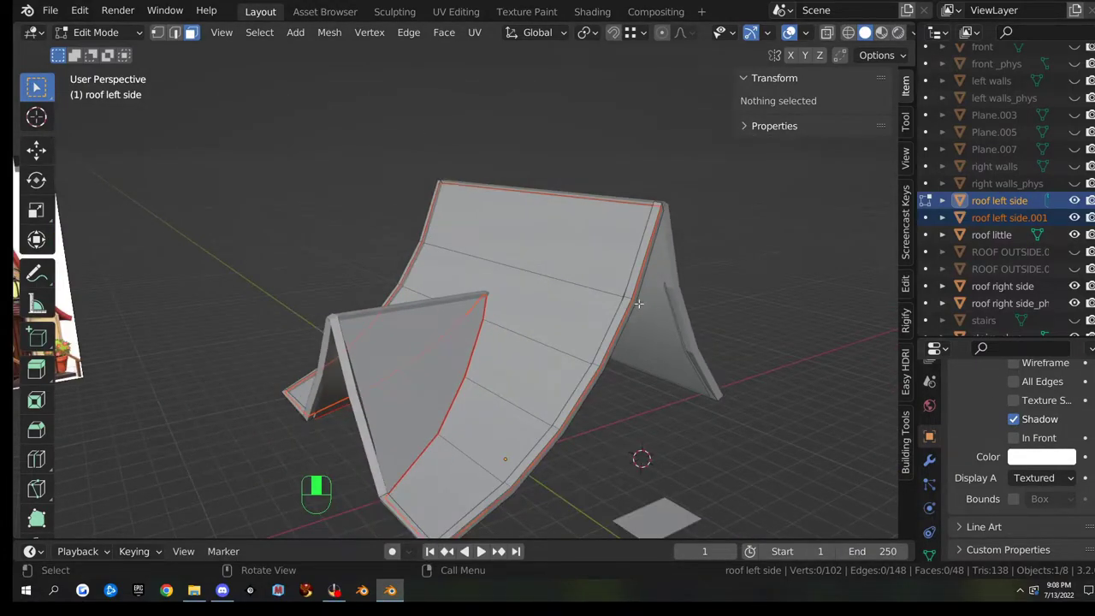
pyautogui.scroll(-3, 529, 306)
pyautogui.moveTo(529, 307); pyautogui.dragTo(679, 292, button='middle')
pyautogui.scroll(4, 582, 308)
pyautogui.scroll(-3, 582, 308)
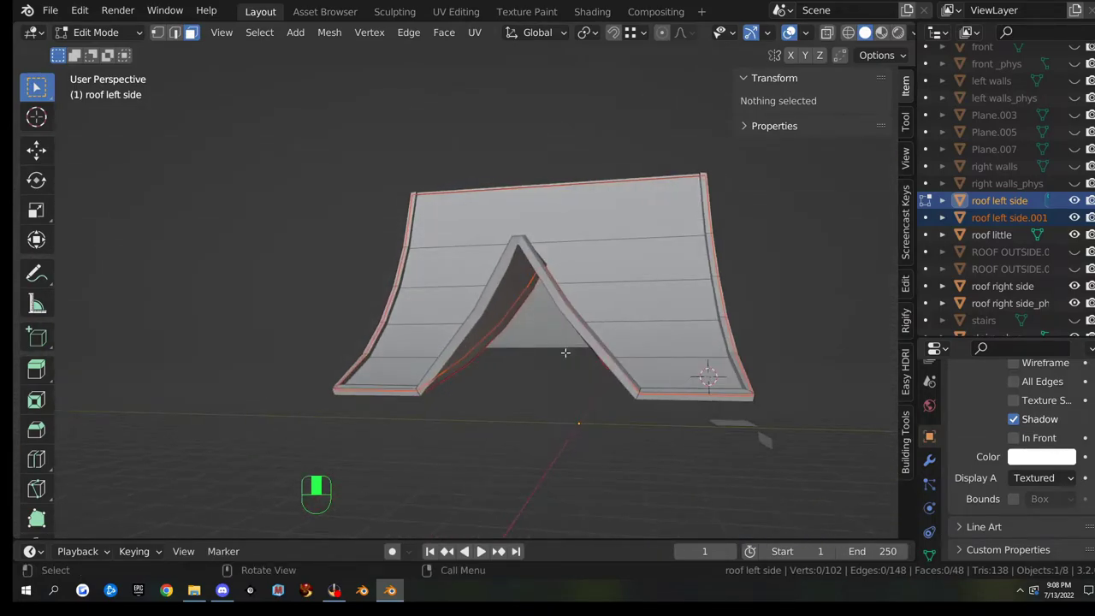
pyautogui.moveTo(689, 329); pyautogui.dragTo(489, 365, button='middle')
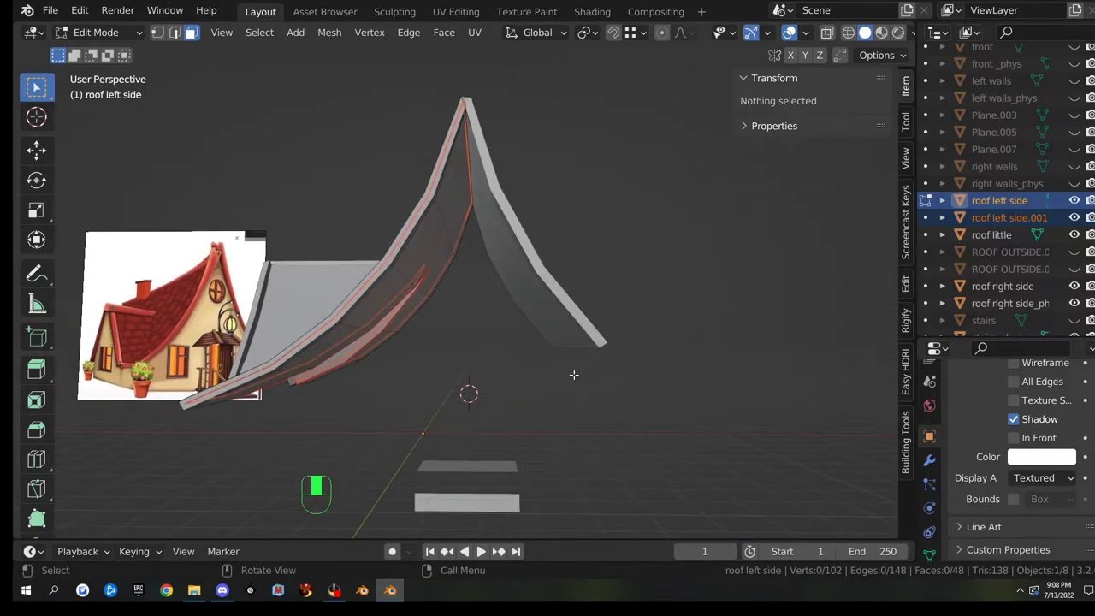
pyautogui.moveTo(419, 245); pyautogui.dragTo(631, 325, button='middle')
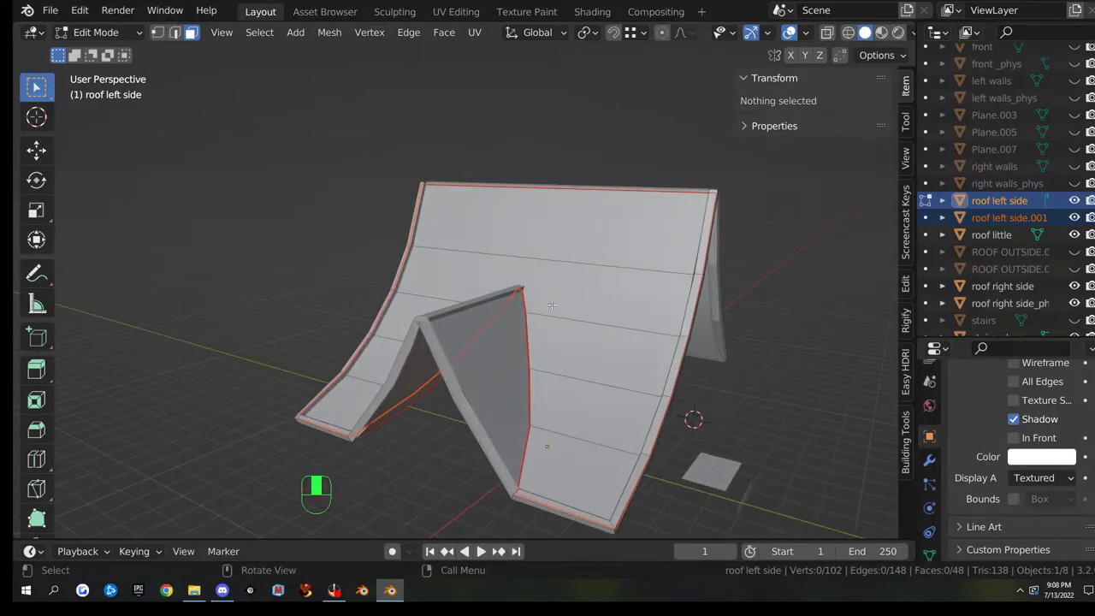
pyautogui.scroll(2, 631, 327)
pyautogui.scroll(-1, 626, 245)
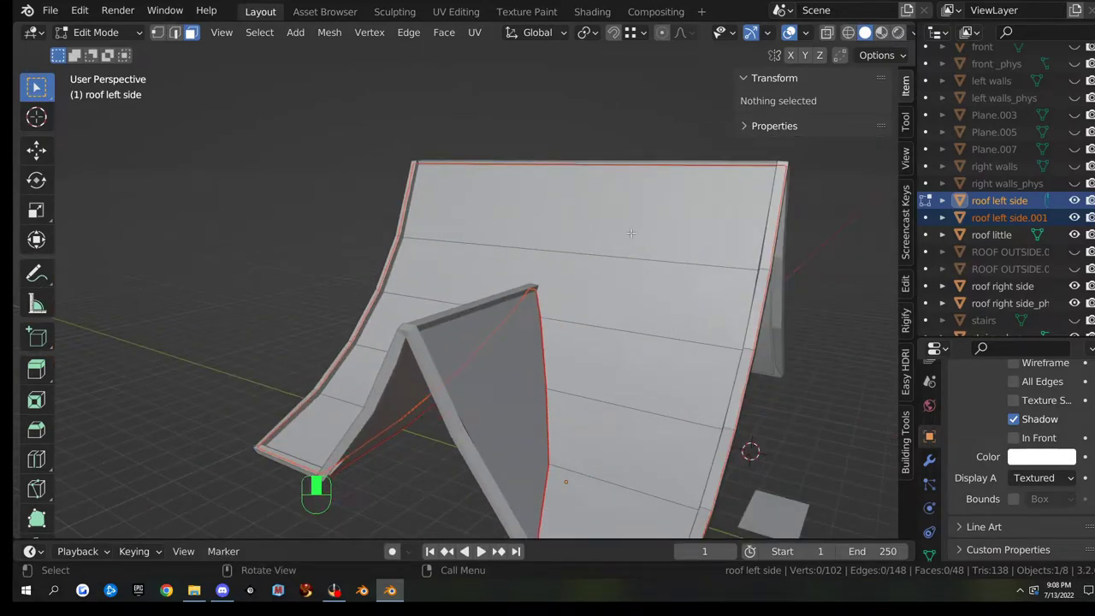
pyautogui.press('2')
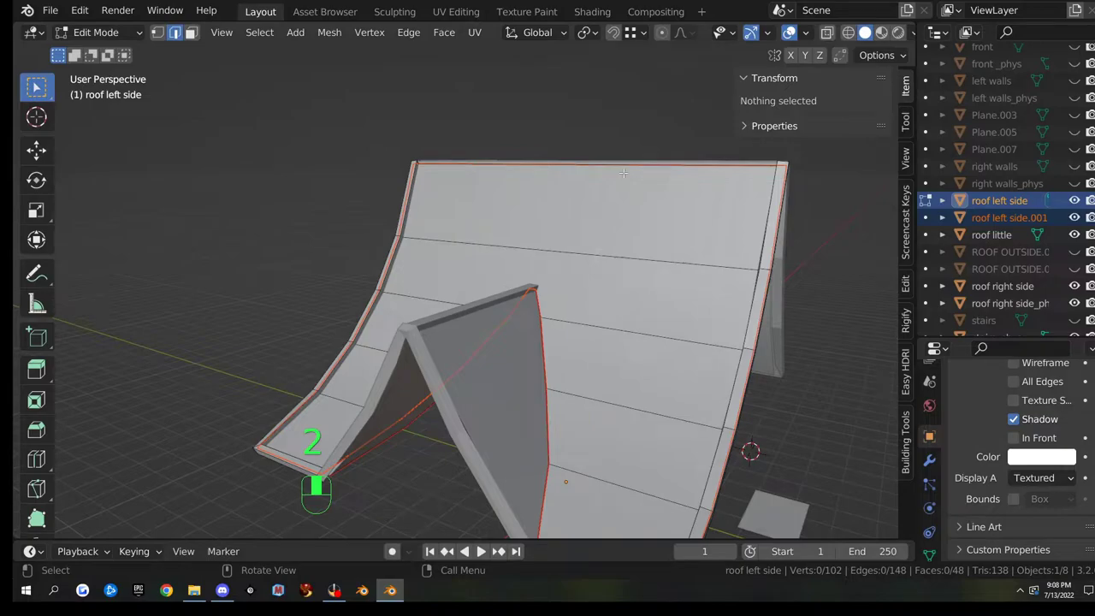
pyautogui.click(626, 171)
pyautogui.moveTo(627, 171); pyautogui.dragTo(595, 210, button='middle')
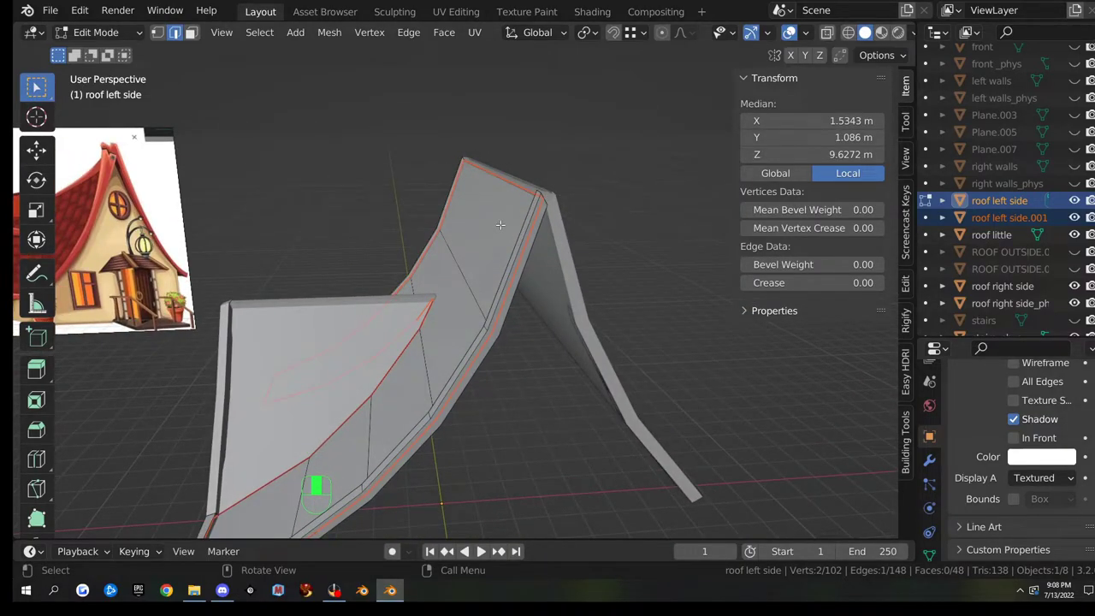
pyautogui.press('Tab')
pyautogui.press('Tab')
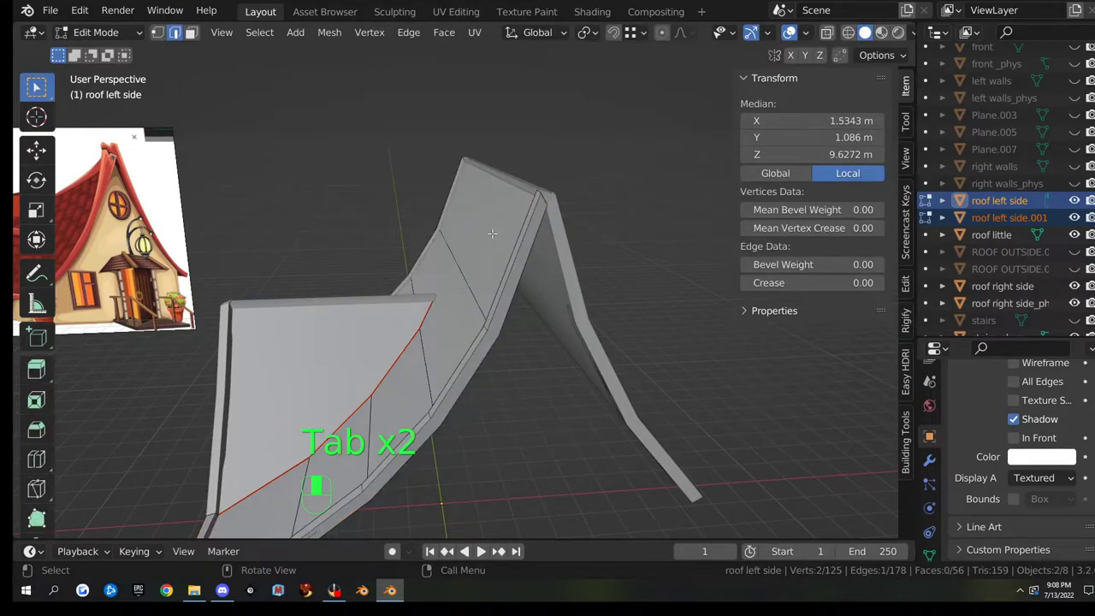
pyautogui.press('2')
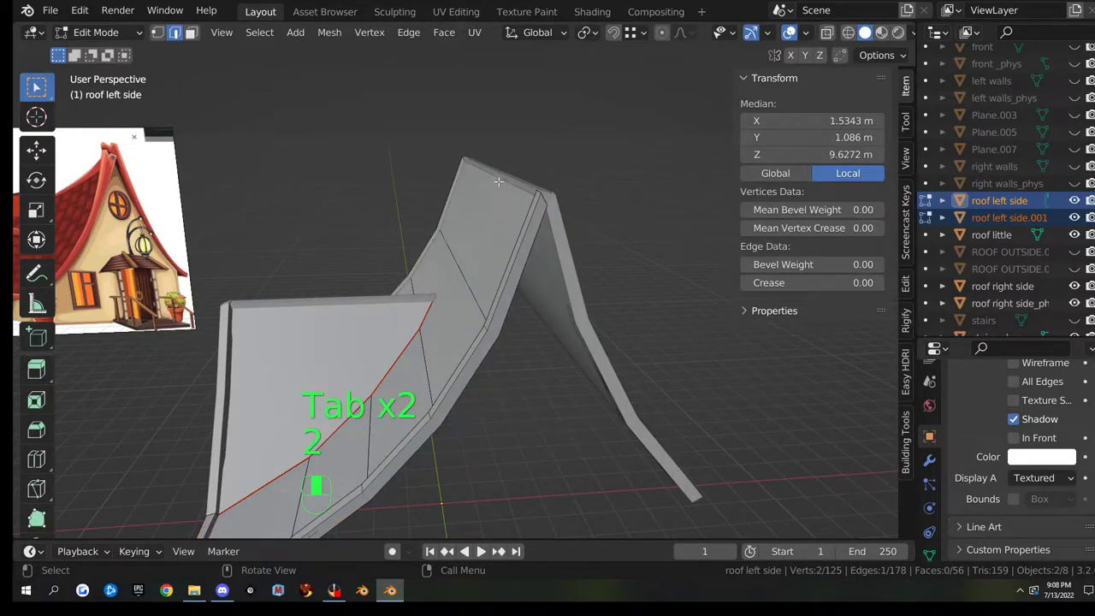
pyautogui.press('Tab')
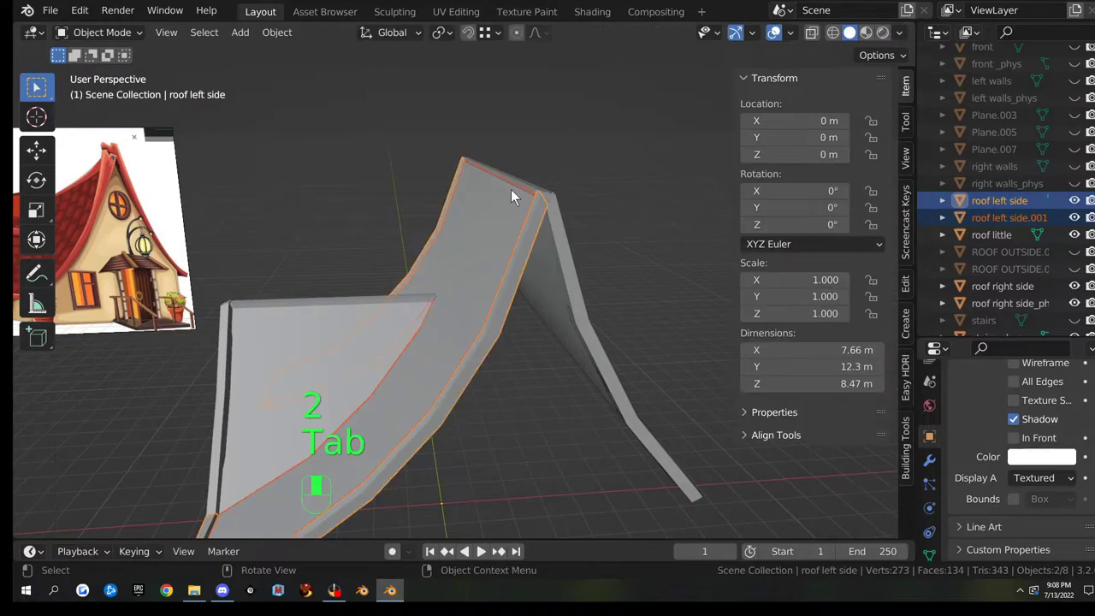
# - Enter Edit Mode on only the separated roof copy, in edge selection with its top ridge edge selected
pyautogui.click(510, 192)
pyautogui.press('Tab')
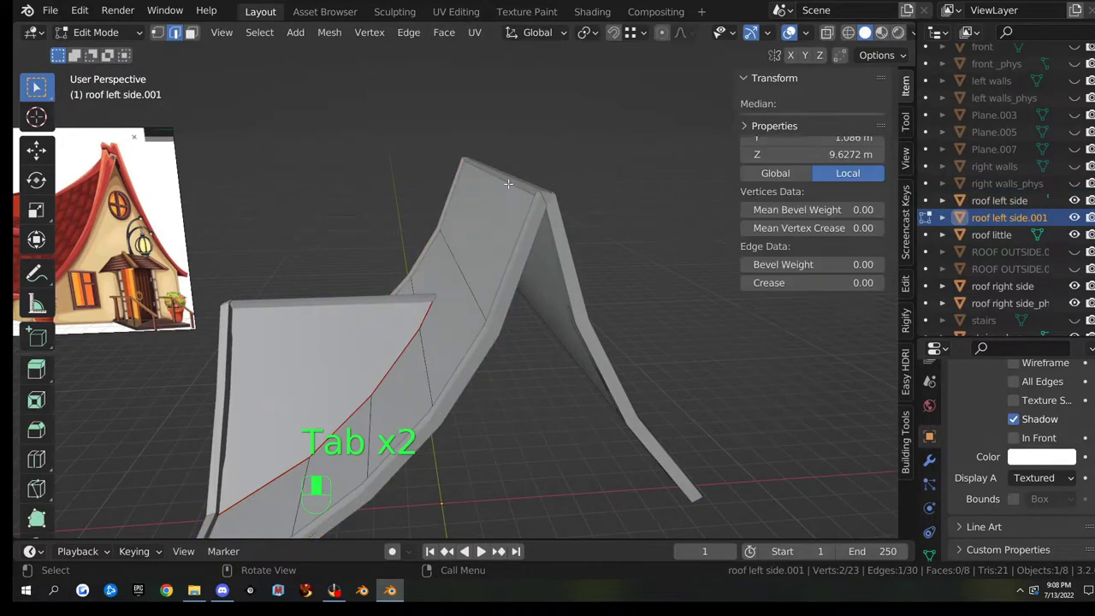
pyautogui.press('2')
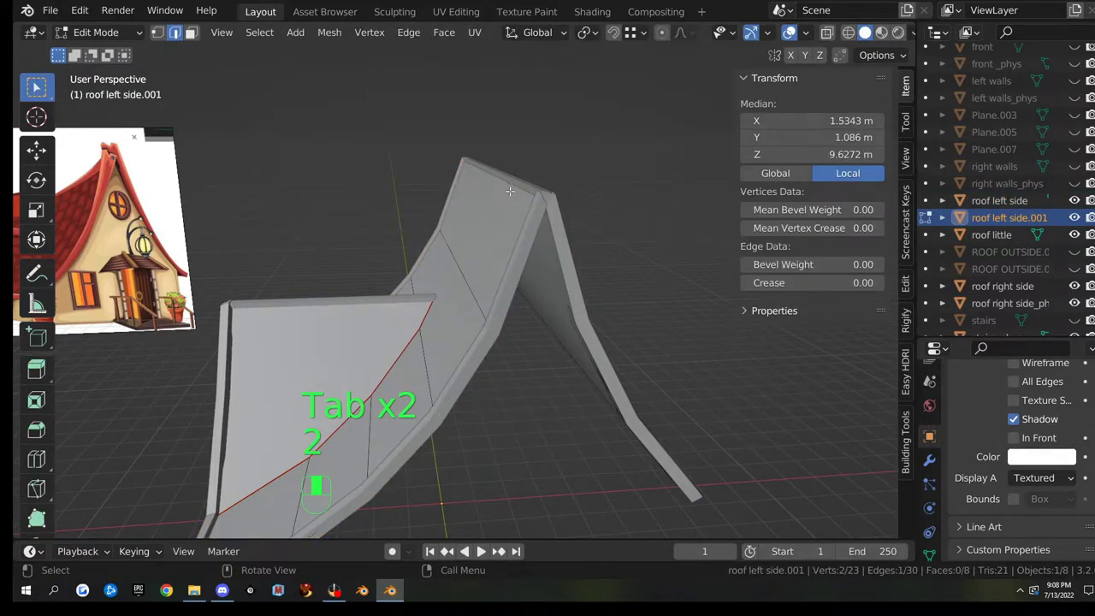
pyautogui.moveTo(510, 191); pyautogui.dragTo(549, 227, button='middle')
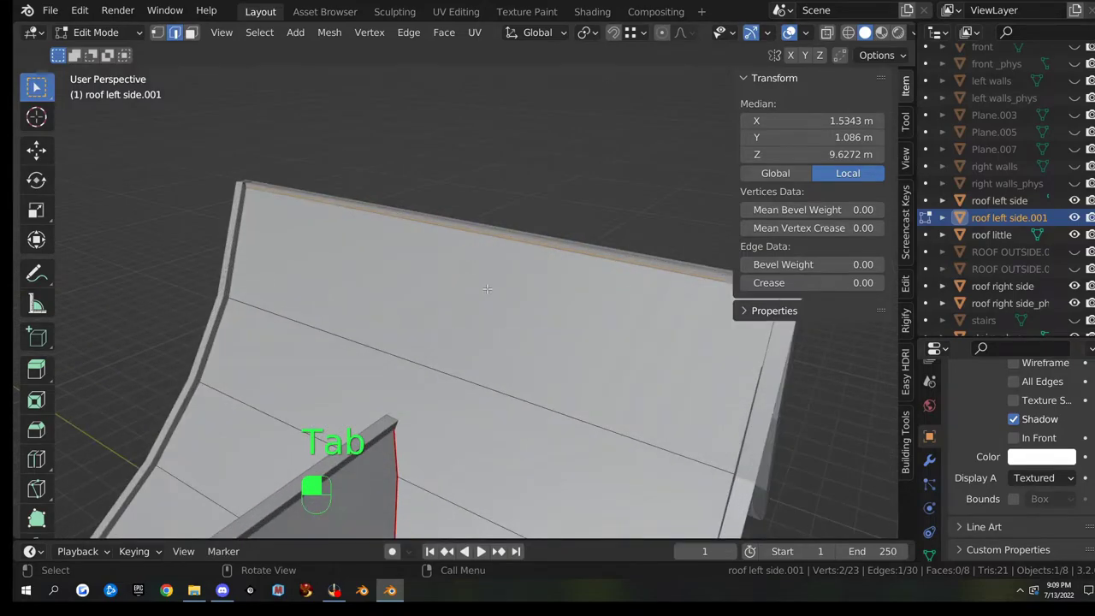
# - In front view, move the copy's top edge about 0.102 m up along Z, snapping it to the roof's peak
pyautogui.moveTo(605, 276); pyautogui.dragTo(504, 275, button='middle')
pyautogui.press('KP_3')
pyautogui.press('KP_1')
pyautogui.scroll(3, 482, 261)
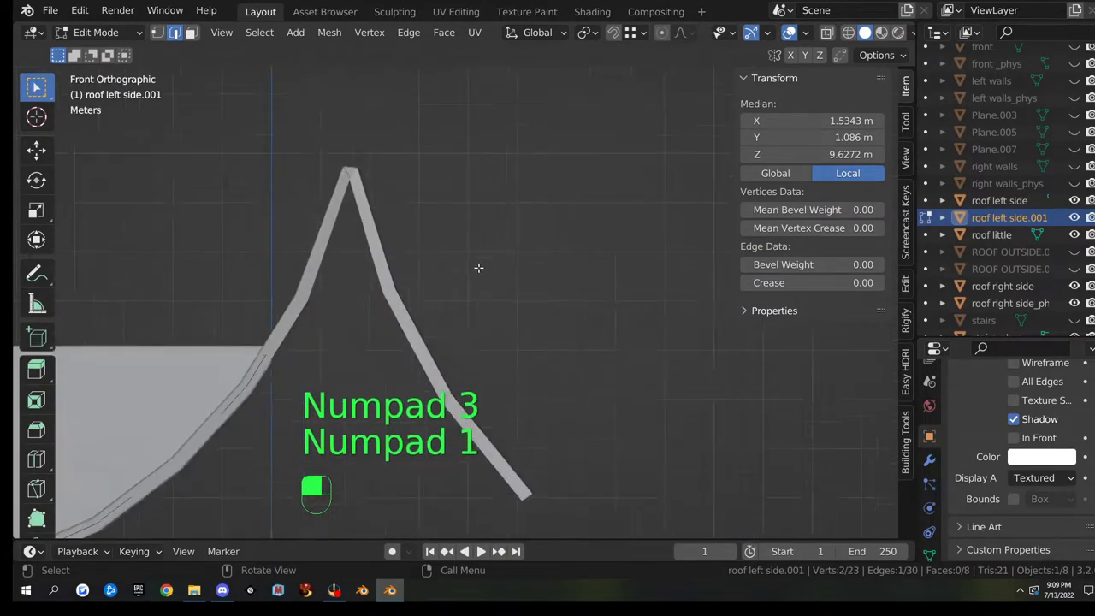
pyautogui.keyDown('shift'); pyautogui.moveTo(354, 209); pyautogui.dragTo(494, 370, button='middle'); pyautogui.keyUp('shift')
pyautogui.scroll(5, 496, 370)
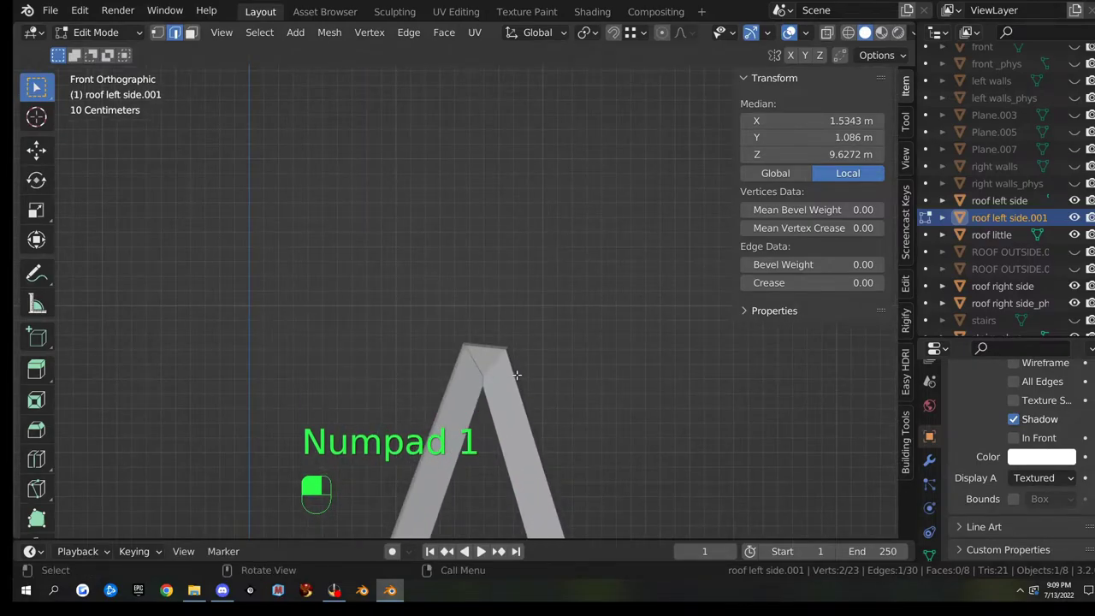
pyautogui.press('g')
pyautogui.press('z')
pyautogui.press('ctrl')
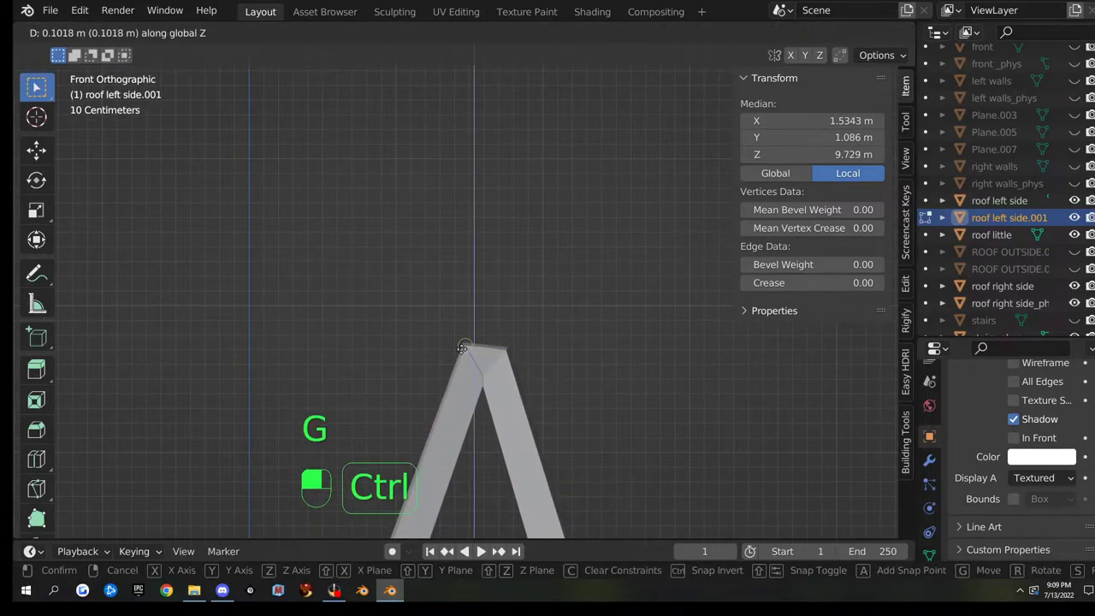
pyautogui.click(461, 348)
# - Turn on X-ray and select the copy's bottom edge at the front end, viewing it from the front
pyautogui.moveTo(462, 348); pyautogui.dragTo(555, 314, button='middle')
pyautogui.scroll(-4, 416, 252)
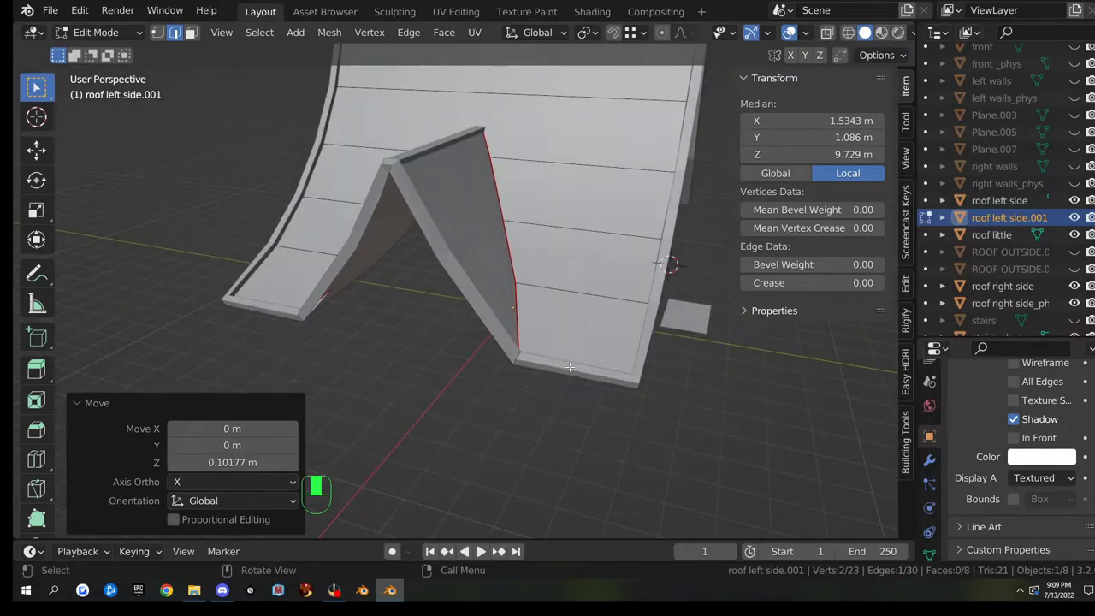
pyautogui.hotkey('alt', 'z')
pyautogui.keyDown('shift'); pyautogui.moveTo(627, 382); pyautogui.dragTo(562, 325, button='middle'); pyautogui.keyUp('shift')
pyautogui.press('KP_1')
pyautogui.scroll(4, 538, 348)
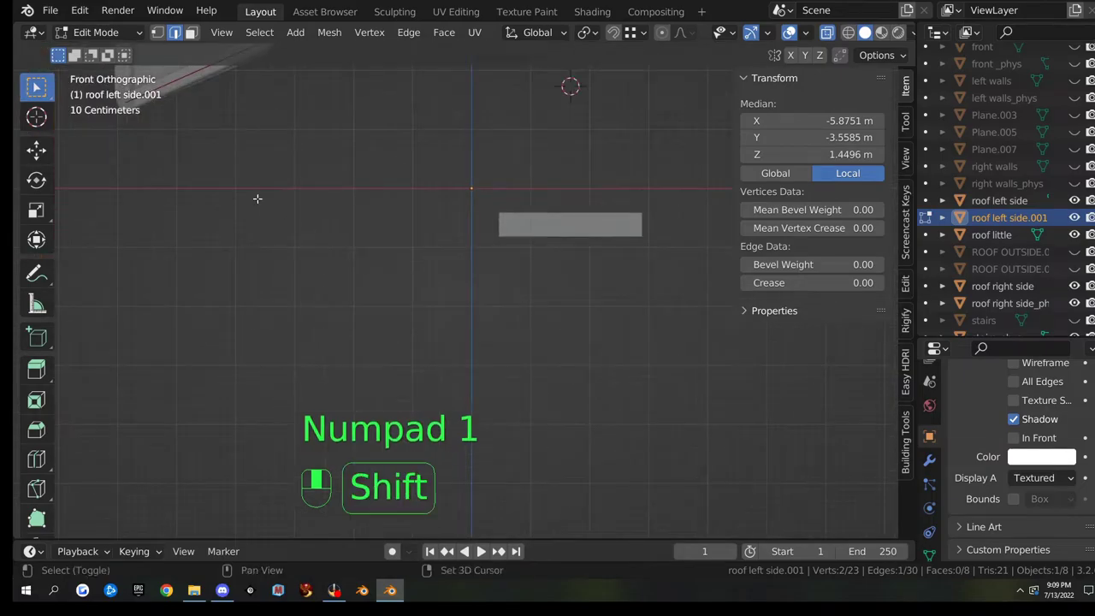
# - Move the selected bottom edge -0.1575 m along Z, snapping it to the roof's lower corner
pyautogui.keyDown('shift'); pyautogui.moveTo(213, 187); pyautogui.dragTo(582, 291, button='middle'); pyautogui.keyUp('shift')
pyautogui.scroll(3, 581, 293)
pyautogui.keyDown('shift'); pyautogui.moveTo(582, 229); pyautogui.dragTo(506, 347, button='middle'); pyautogui.keyUp('shift')
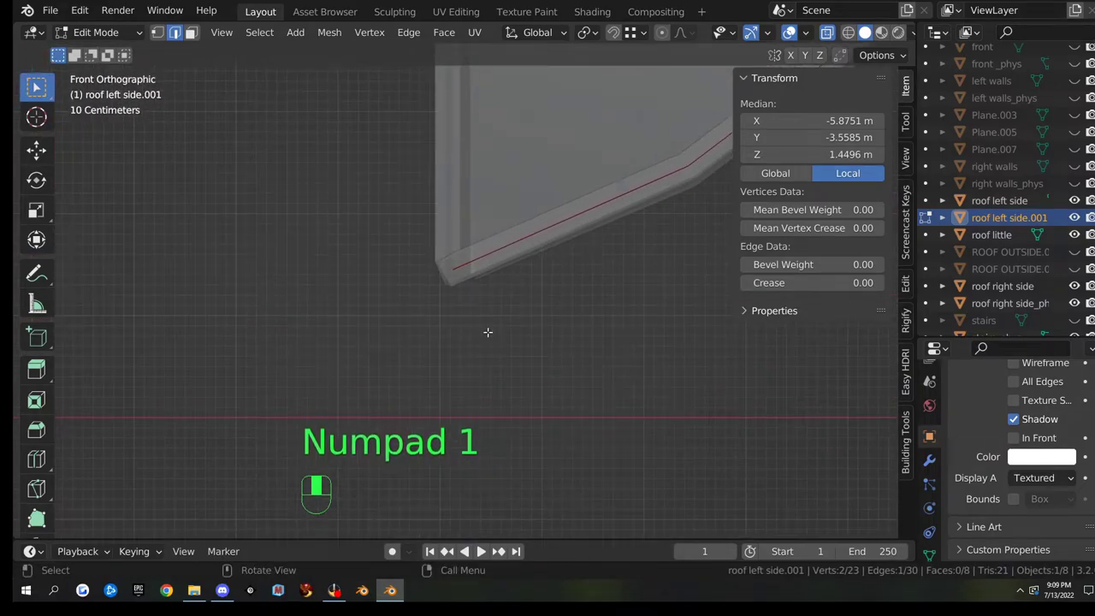
pyautogui.press('g')
pyautogui.press('ctrl')
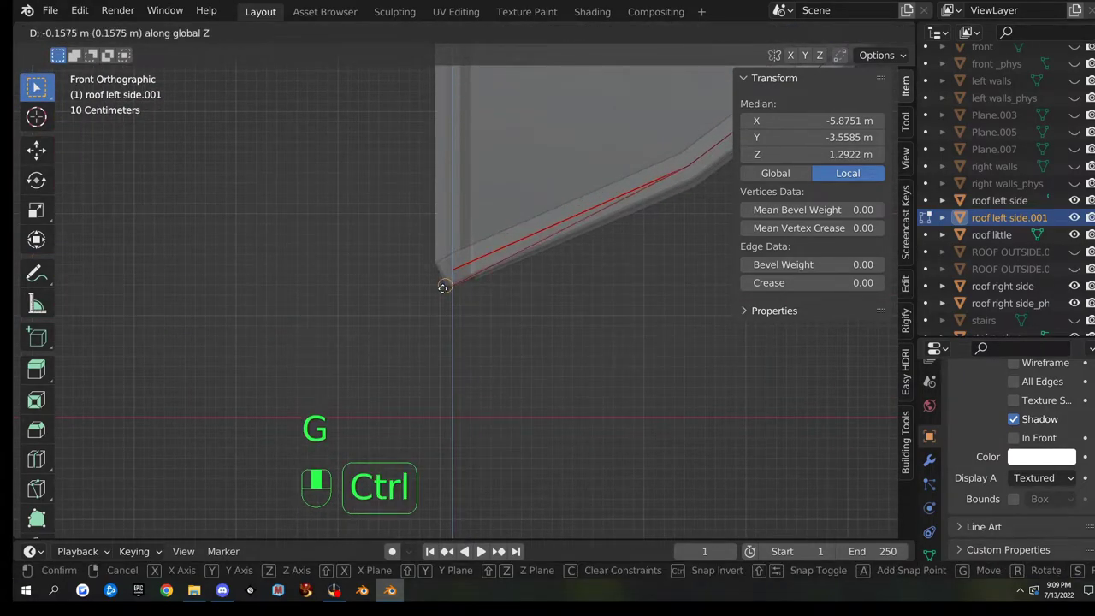
pyautogui.click(444, 287)
# - Examine how the copy's bottom and side edges align with the borders of the left roof side
pyautogui.moveTo(484, 291); pyautogui.dragTo(259, 147, button='middle')
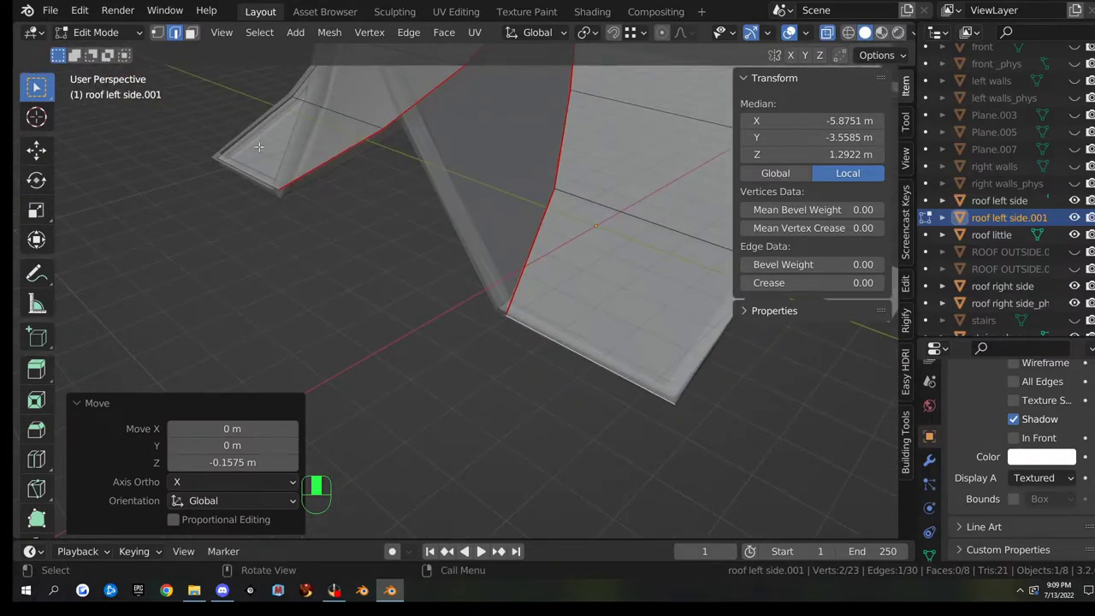
pyautogui.moveTo(338, 194); pyautogui.dragTo(536, 245, button='middle')
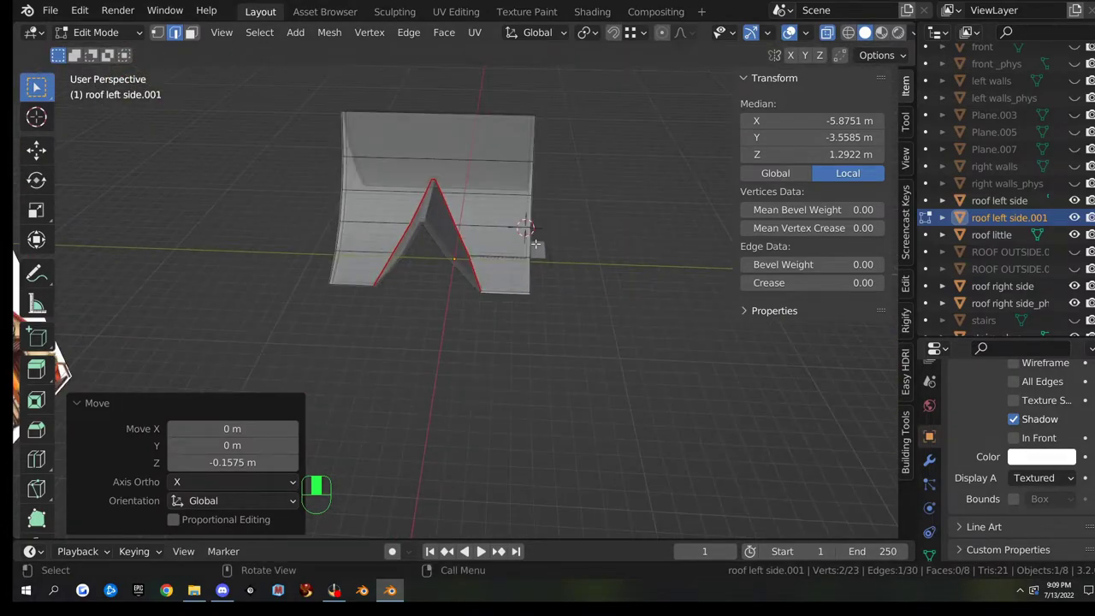
pyautogui.keyDown('shift'); pyautogui.moveTo(614, 238); pyautogui.dragTo(576, 359, button='middle'); pyautogui.keyUp('shift')
pyautogui.scroll(5, 540, 334)
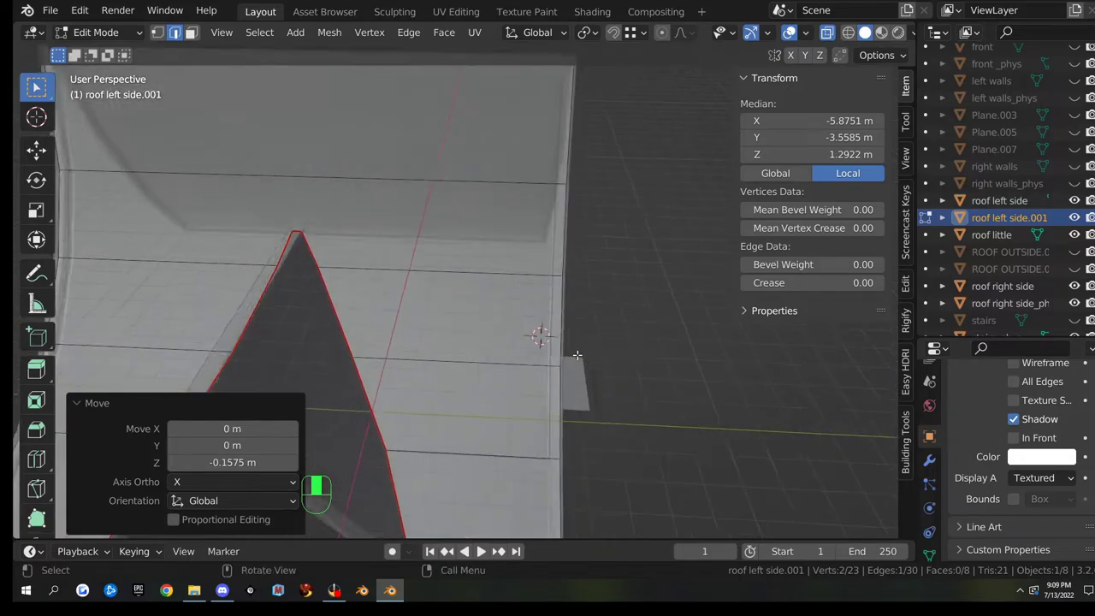
pyautogui.moveTo(587, 256); pyautogui.dragTo(620, 214, button='middle')
pyautogui.scroll(-3, 462, 216)
pyautogui.keyDown('shift'); pyautogui.moveTo(261, 241); pyautogui.dragTo(446, 292, button='middle'); pyautogui.keyUp('shift')
pyautogui.scroll(5, 462, 274)
pyautogui.scroll(-8, 479, 303)
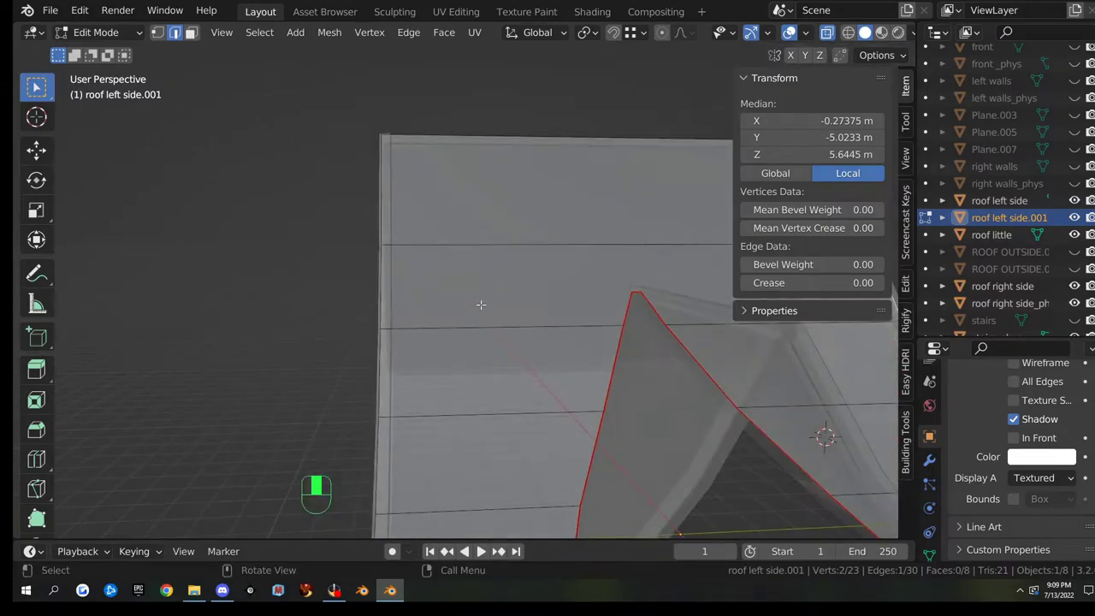
pyautogui.moveTo(628, 313); pyautogui.dragTo(547, 351, button='middle')
pyautogui.scroll(-2, 493, 349)
pyautogui.scroll(6, 475, 342)
pyautogui.scroll(2, 474, 342)
pyautogui.scroll(-5, 525, 349)
# - Return to Object Mode and rename the object roof left side.001 as roof left side_phys
pyautogui.press('Tab')
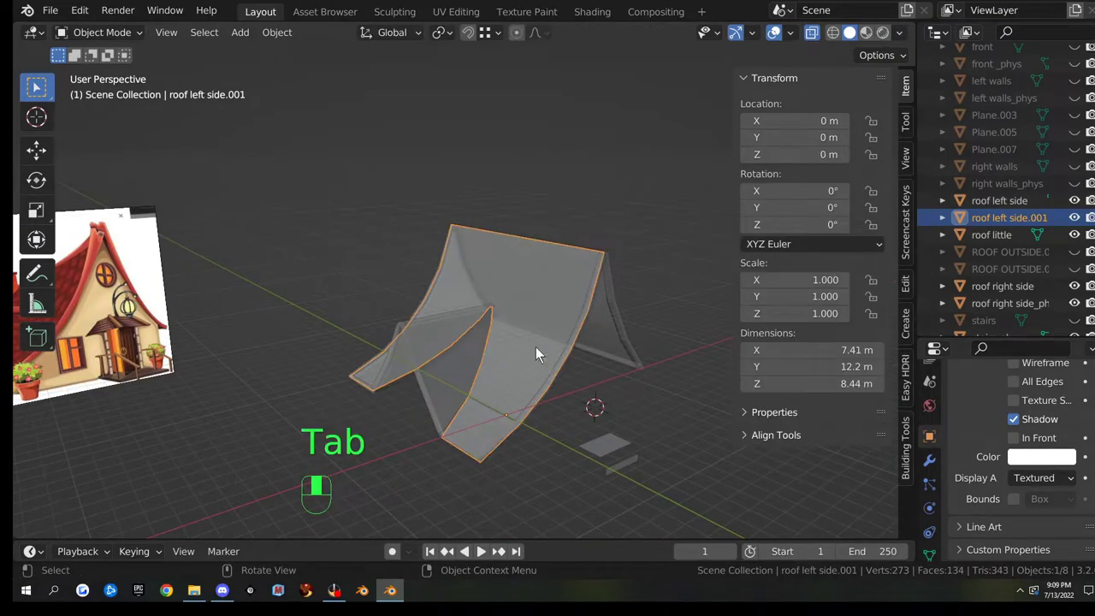
pyautogui.doubleClick(997, 218)
pyautogui.click(1042, 208)
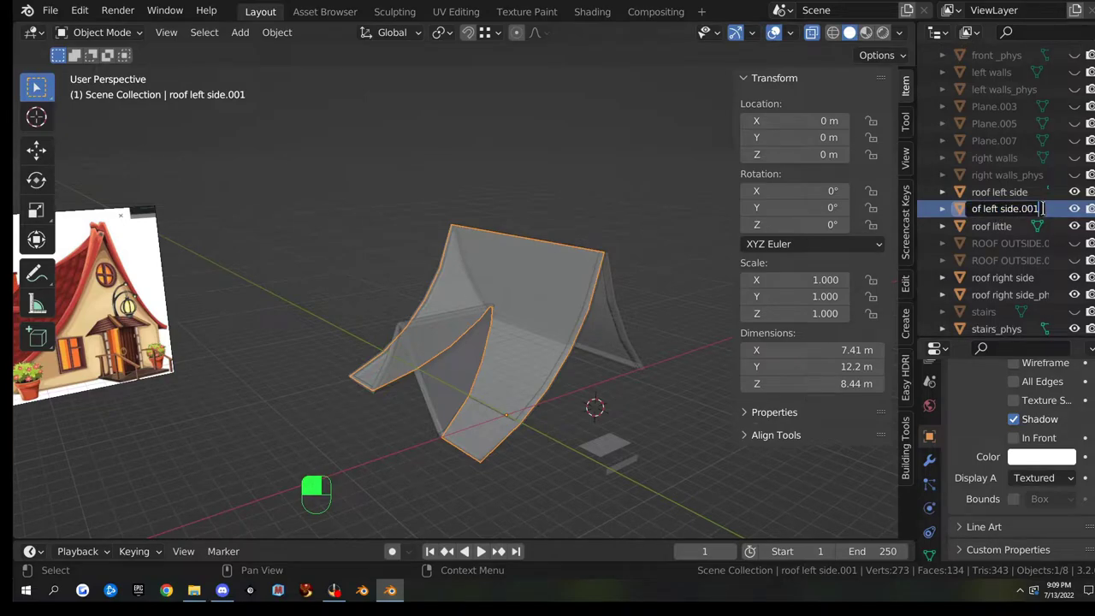
pyautogui.press('BackSpace')
pyautogui.press('BackSpace')
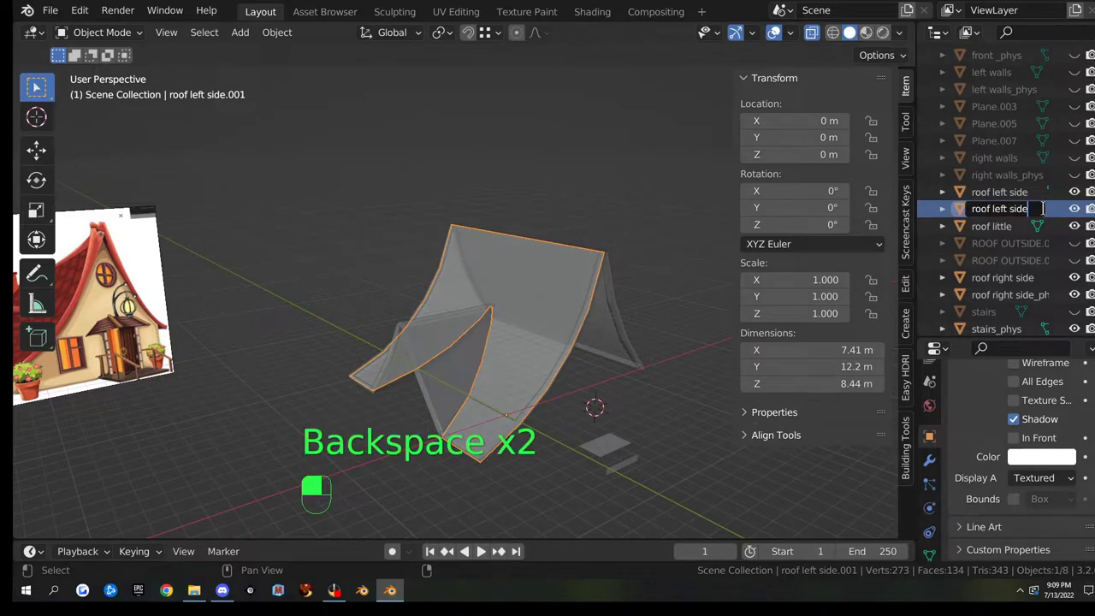
pyautogui.write('_ph')
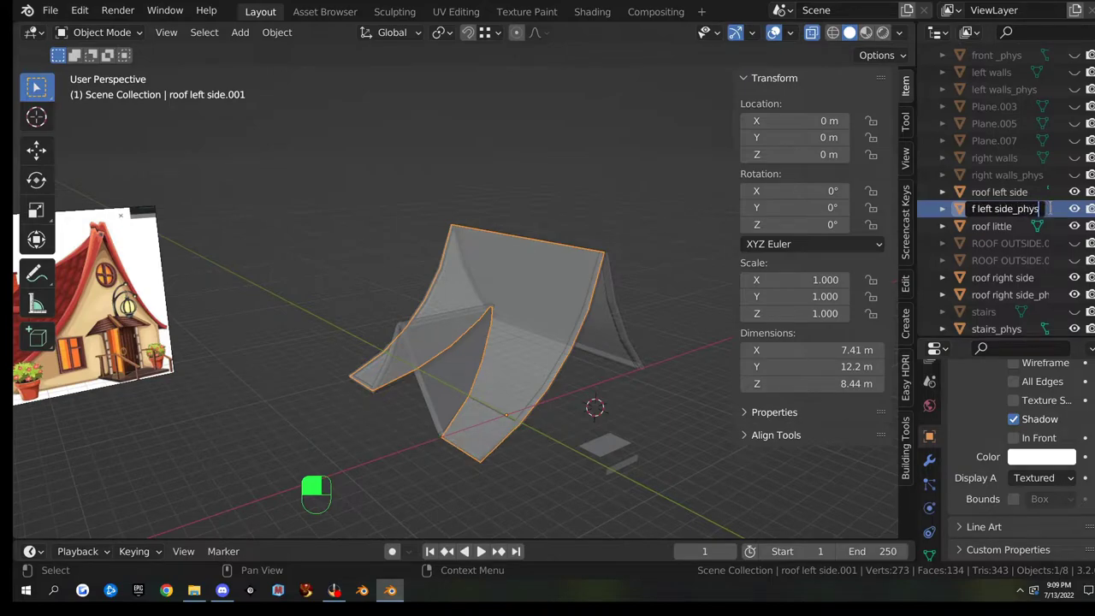
pyautogui.write('ys')
pyautogui.press('Return')
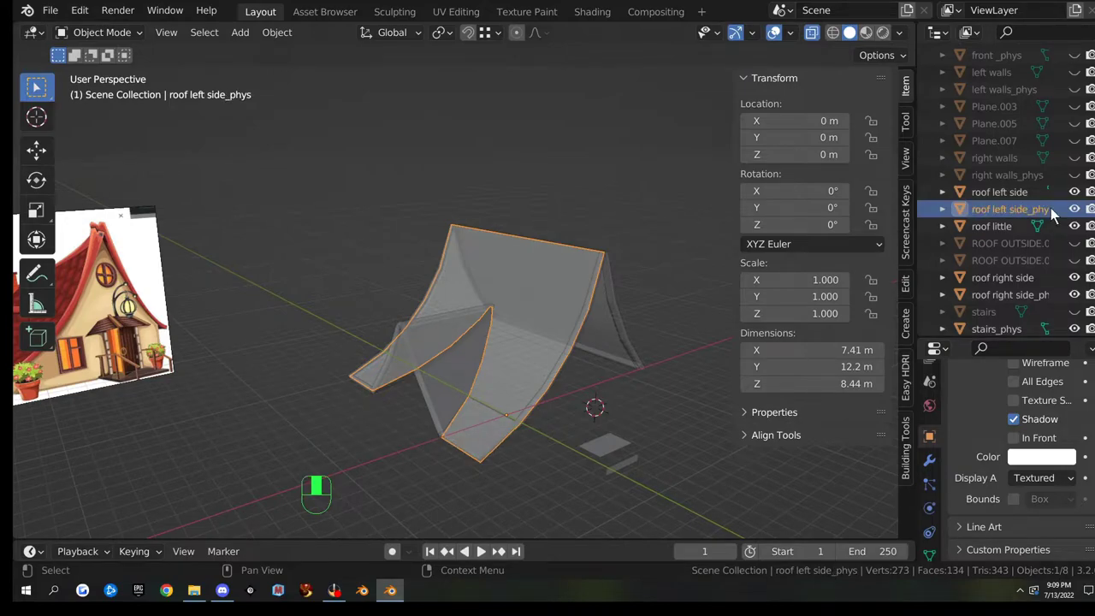
# - Copy the object name roof left side_phys and give the same name to its mesh data
pyautogui.press('F2')
pyautogui.hotkey('ctrl', 'c')
pyautogui.click(943, 211)
pyautogui.keyDown('ctrl'); pyautogui.click(996, 223); pyautogui.keyUp('ctrl')
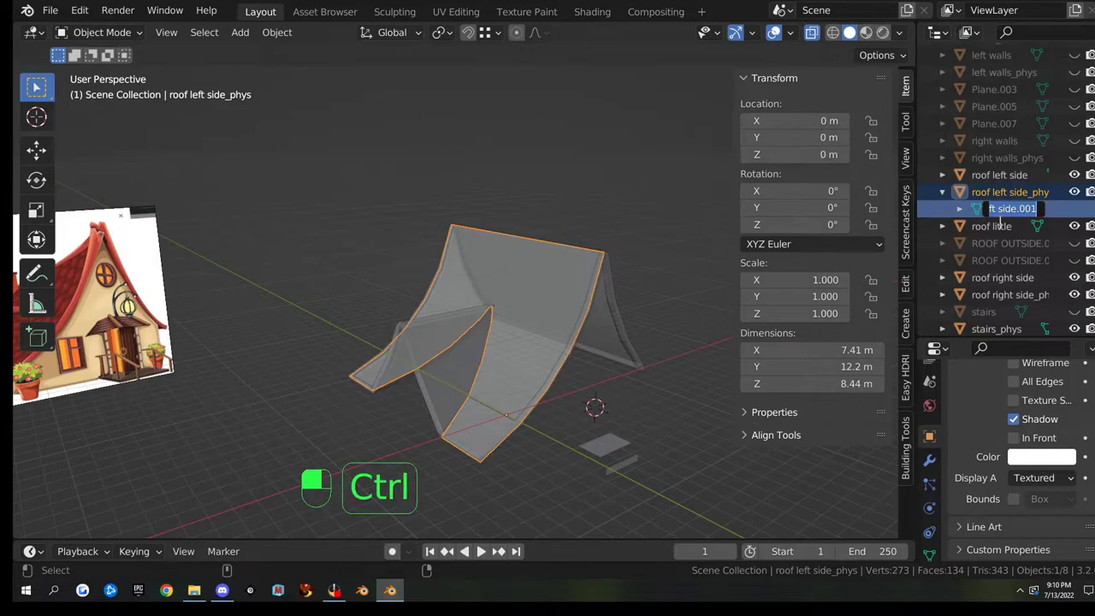
pyautogui.hotkey('ctrl', 'v')
pyautogui.click(983, 178)
pyautogui.click(943, 192)
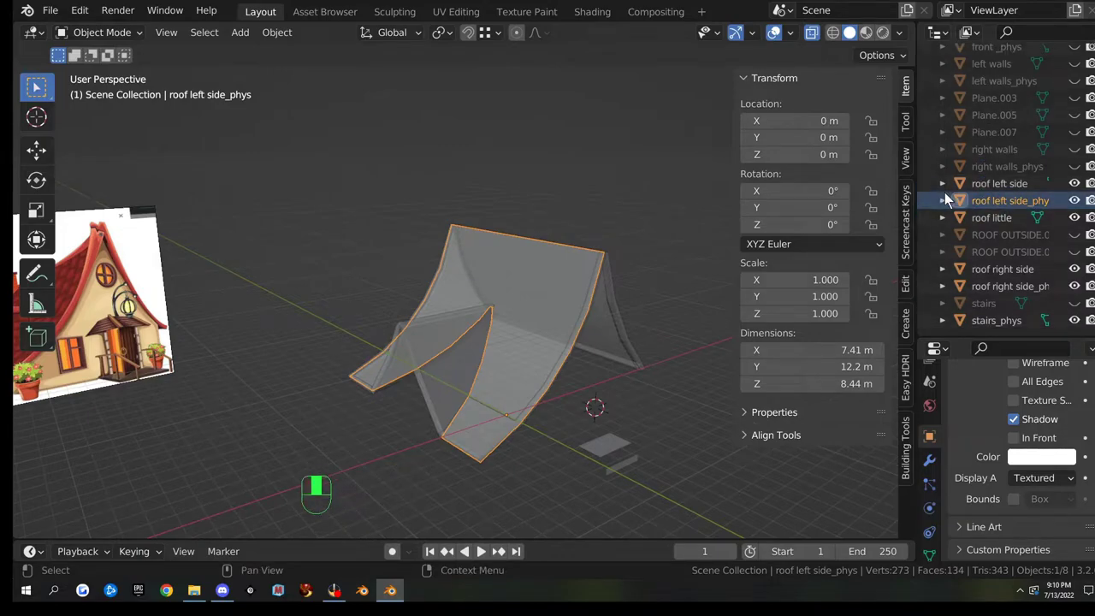
# - Duplicate the four outer slope faces of roof little in place and separate them into a new object
pyautogui.click(463, 346)
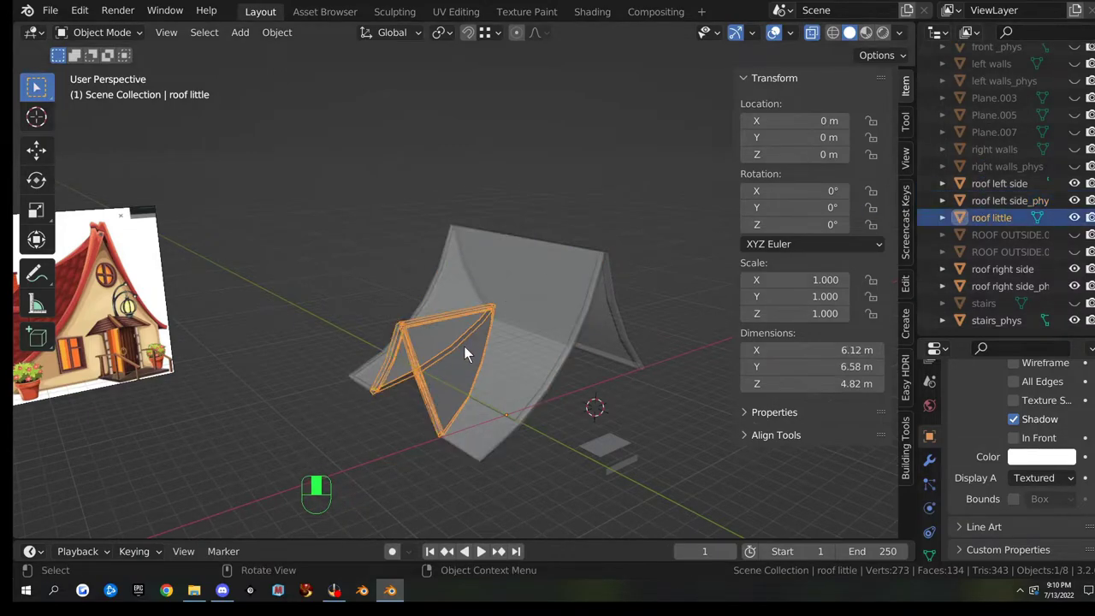
pyautogui.scroll(3, 472, 339)
pyautogui.keyDown('shift'); pyautogui.moveTo(472, 339); pyautogui.dragTo(518, 273, button='middle'); pyautogui.keyUp('shift')
pyautogui.scroll(2, 525, 251)
pyautogui.hotkey('alt', 'z')
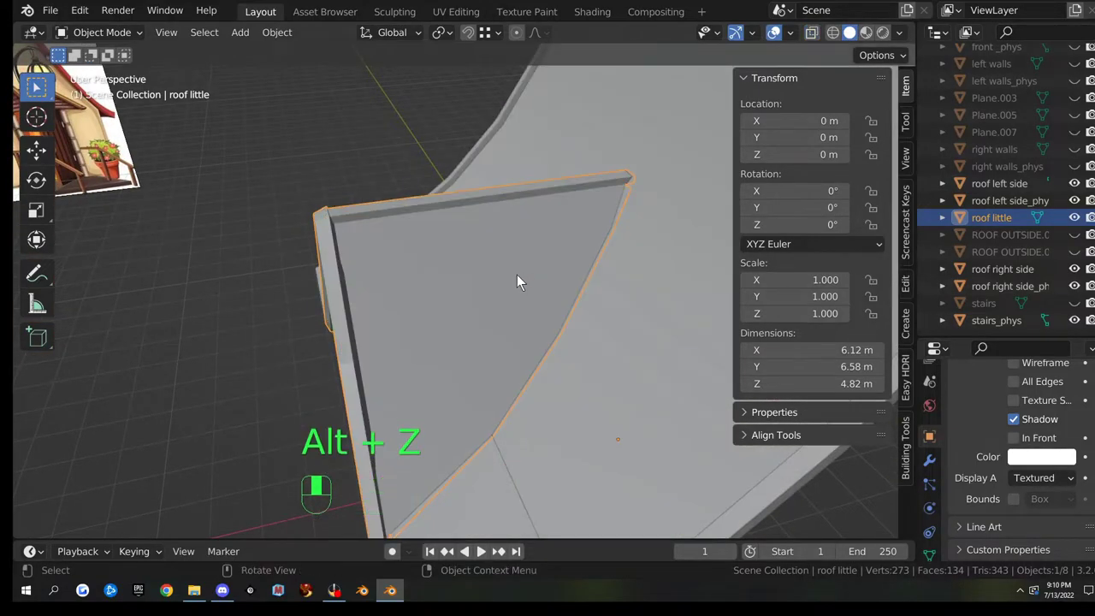
pyautogui.press('Tab')
pyautogui.press('3')
pyautogui.click(468, 276)
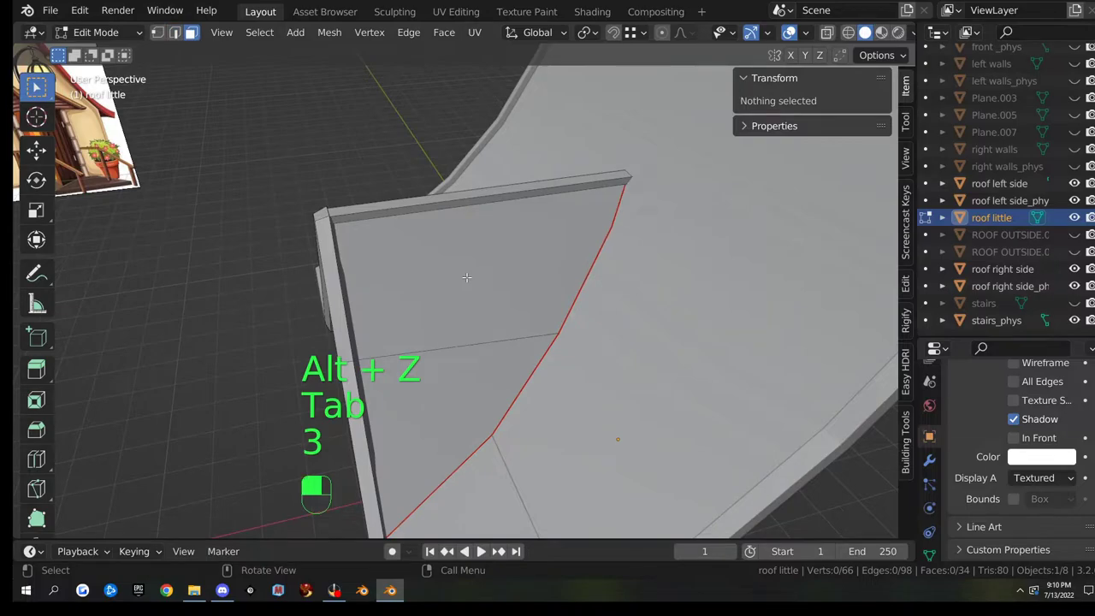
pyautogui.keyDown('shift'); pyautogui.click(450, 380); pyautogui.keyUp('shift')
pyautogui.moveTo(449, 381); pyautogui.dragTo(529, 257, button='middle')
pyautogui.keyDown('shift'); pyautogui.click(597, 166); pyautogui.keyUp('shift')
pyautogui.keyDown('shift'); pyautogui.click(595, 207); pyautogui.keyUp('shift')
pyautogui.hotkey('shift', 'd')
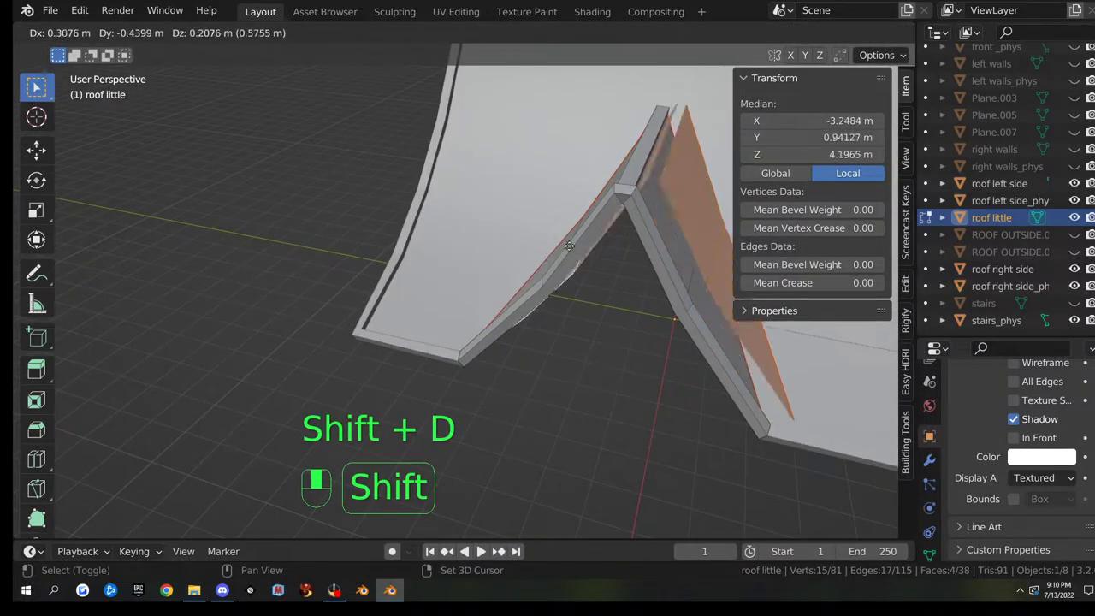
pyautogui.rightClick(639, 218)
pyautogui.press('p')
pyautogui.click(641, 224)
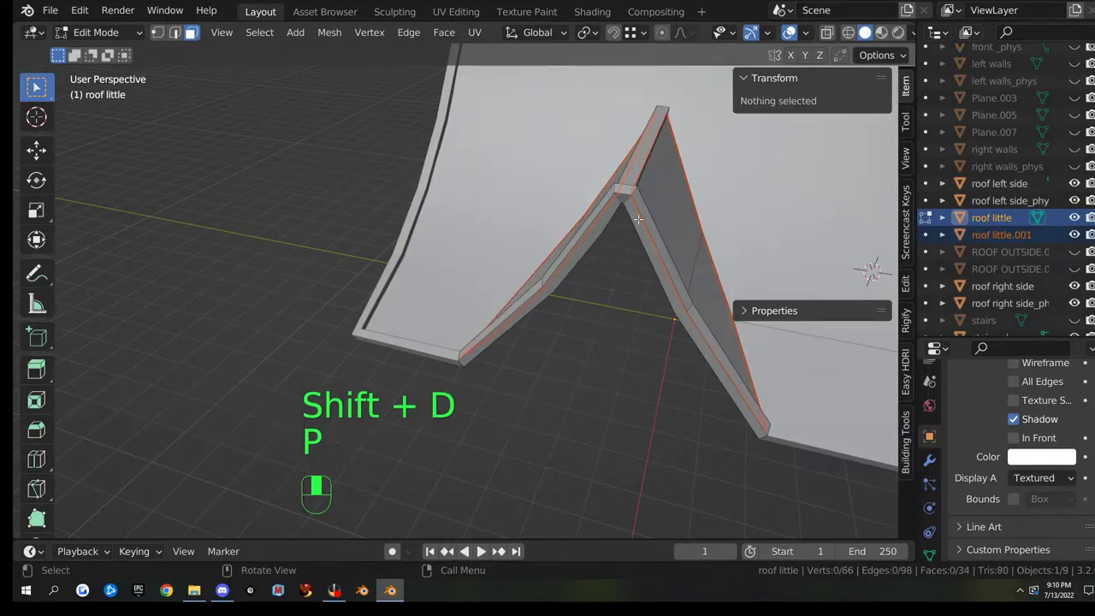
pyautogui.press('Tab')
pyautogui.moveTo(683, 269); pyautogui.dragTo(631, 259, button='middle')
pyautogui.click(554, 233)
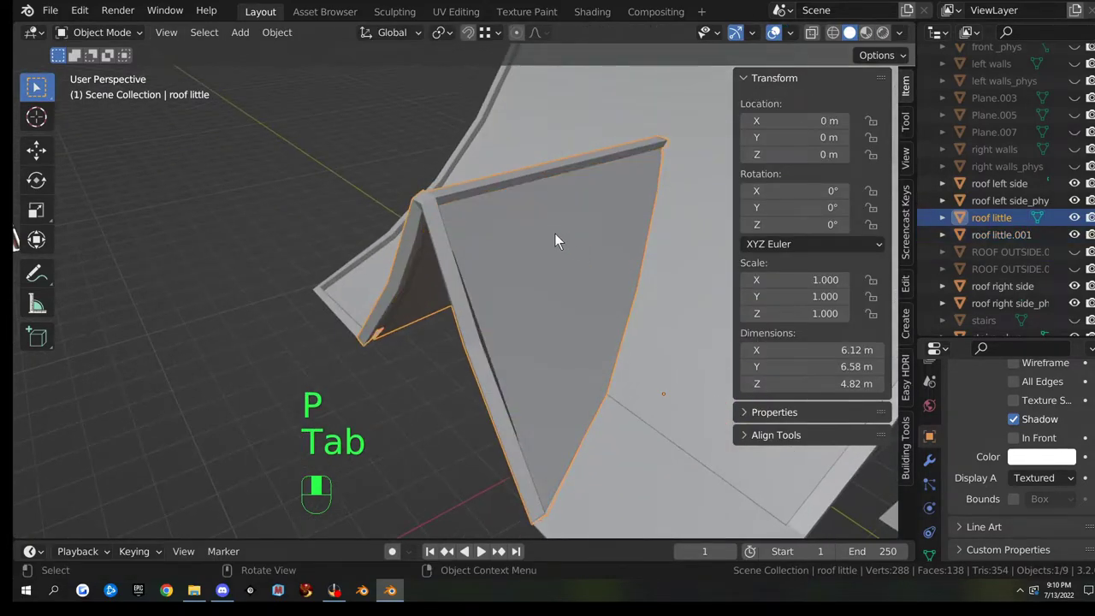
pyautogui.moveTo(554, 232); pyautogui.dragTo(531, 254, button='middle')
pyautogui.press('Tab')
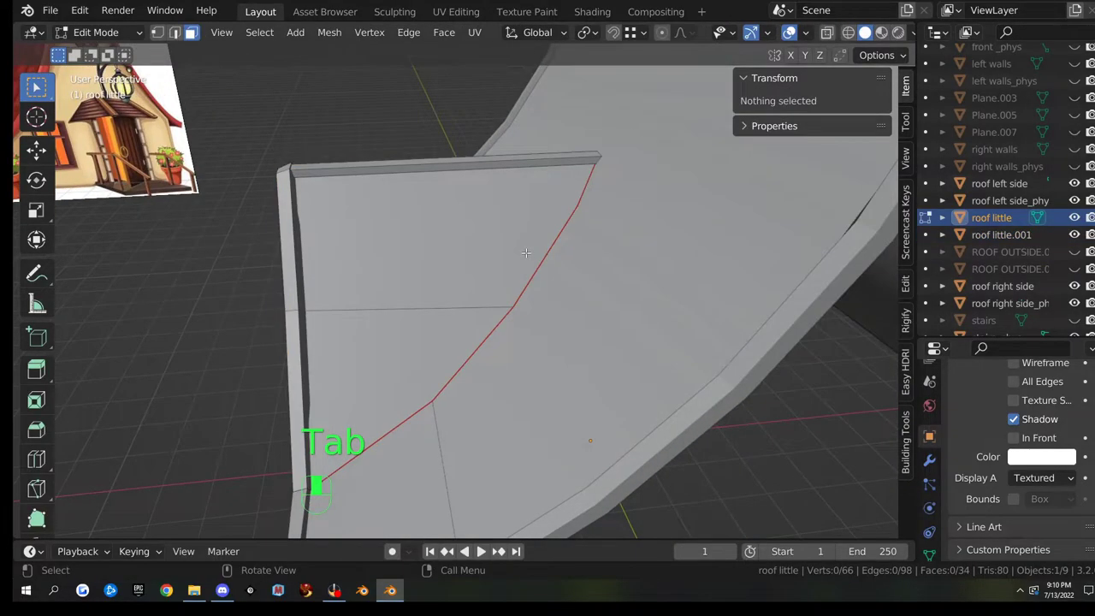
pyautogui.hotkey('alt', 'z')
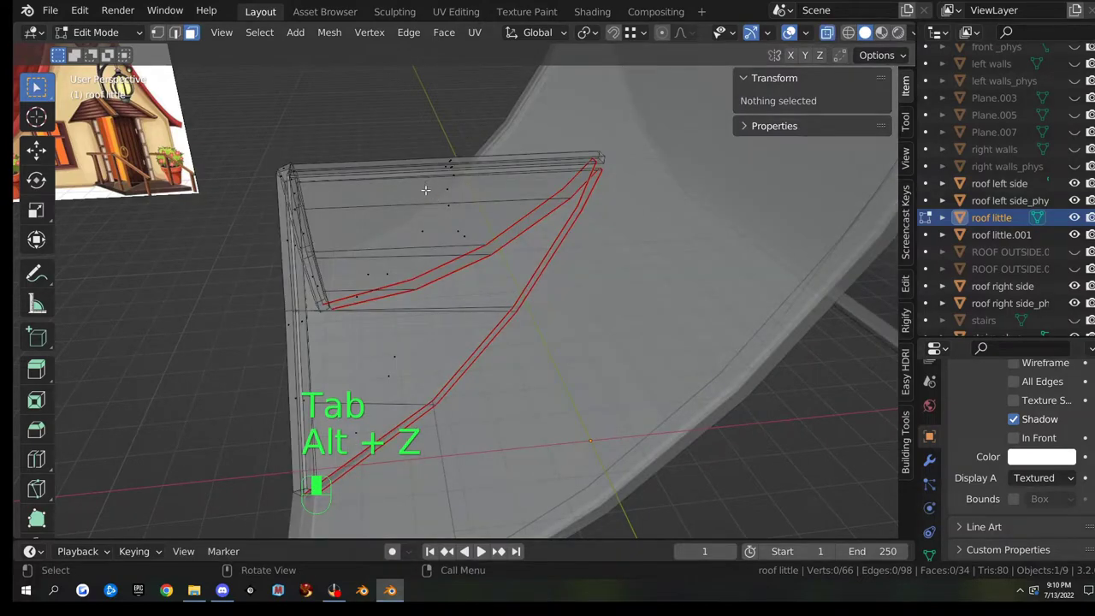
pyautogui.click(419, 180)
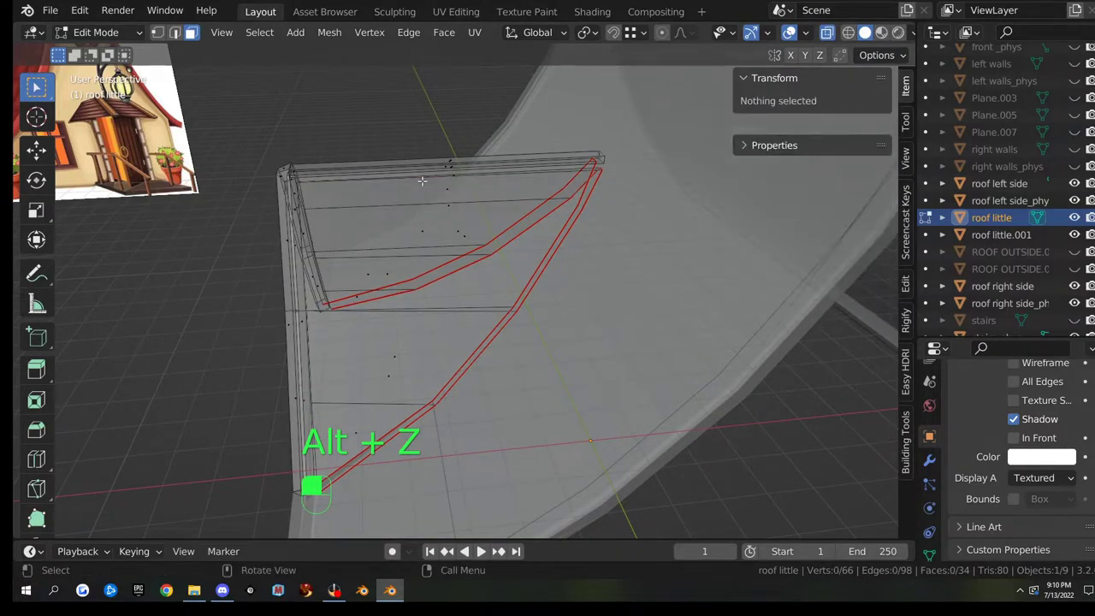
pyautogui.click(422, 182)
pyautogui.click(422, 182)
pyautogui.moveTo(424, 182); pyautogui.dragTo(484, 247, button='middle')
pyautogui.press('KP_3')
pyautogui.scroll(1, 395, 185)
pyautogui.scroll(5, 418, 296)
pyautogui.scroll(1, 484, 247)
pyautogui.press('g')
pyautogui.press('z')
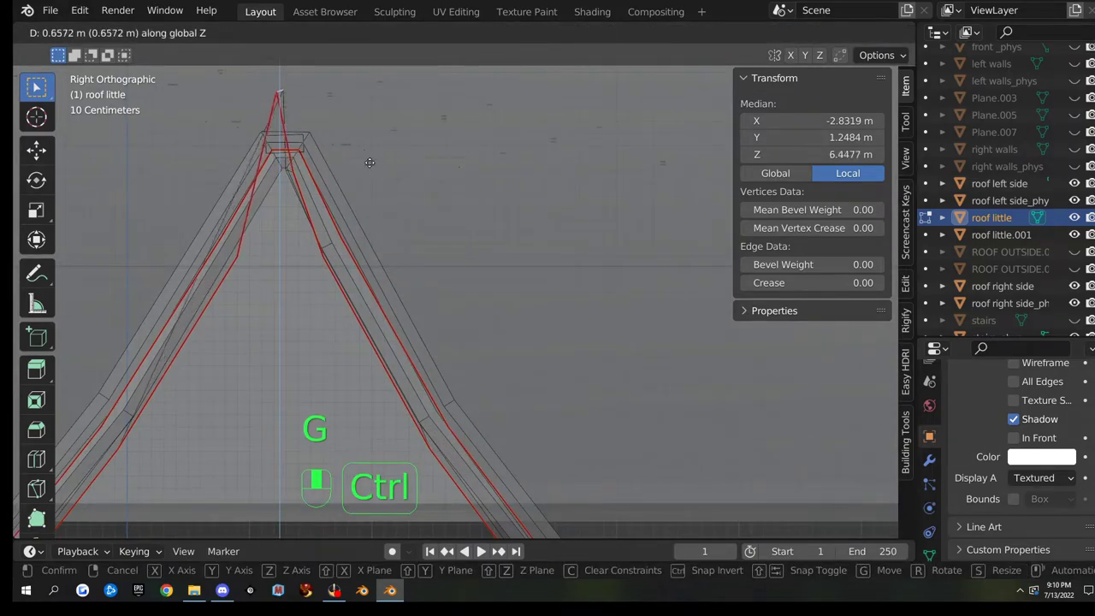
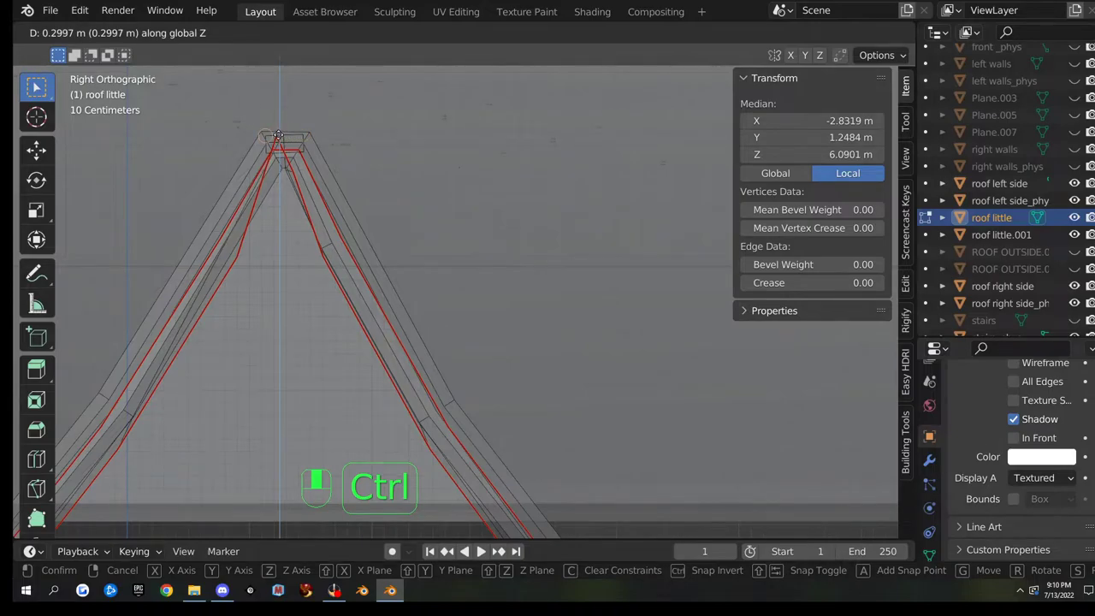
pyautogui.rightClick(303, 273)
pyautogui.moveTo(280, 251); pyautogui.dragTo(250, 340, button='middle')
pyautogui.press('Tab')
# - Select the ridge edge of roof little.001 and move it 0.15 m up along Z, snapping it to the small roof's peak
pyautogui.click(390, 334)
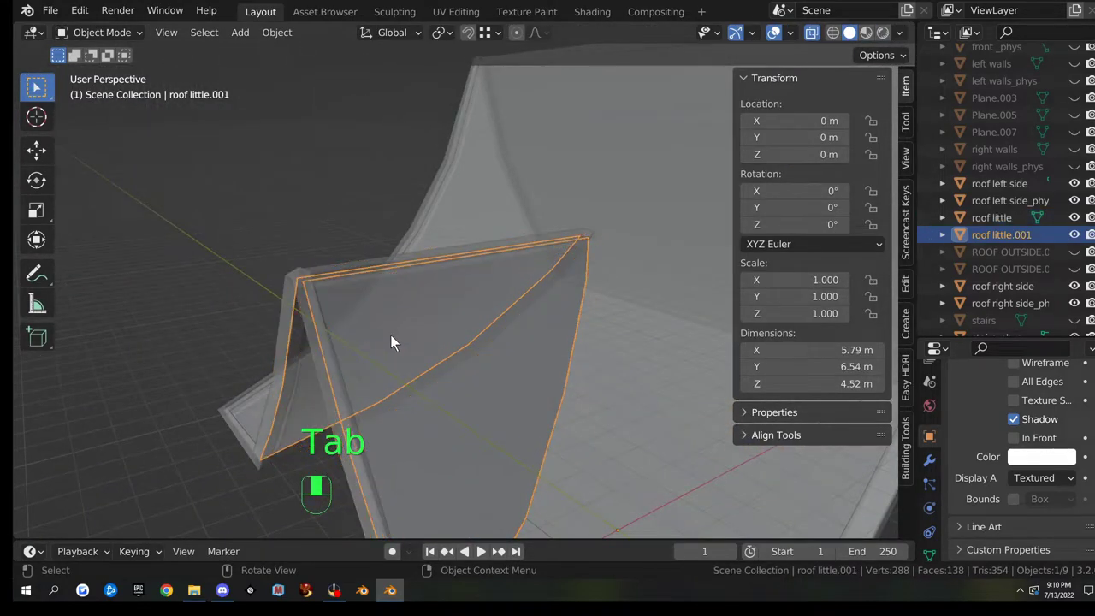
pyautogui.press('Tab')
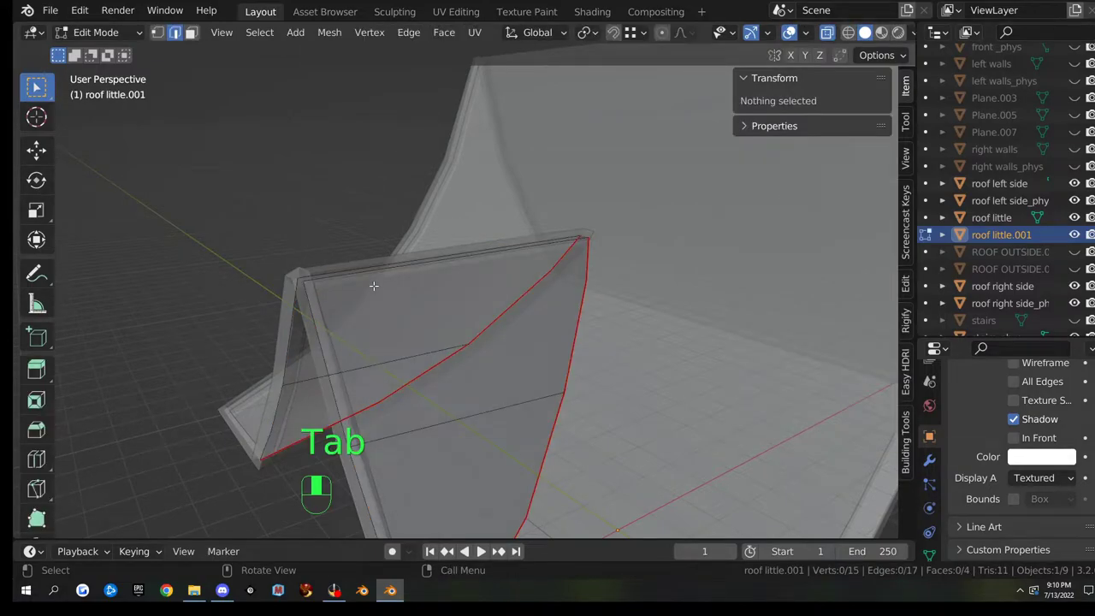
pyautogui.click(373, 280)
pyautogui.moveTo(374, 279); pyautogui.dragTo(397, 296, button='middle')
pyautogui.keyDown('shift'); pyautogui.moveTo(332, 282); pyautogui.dragTo(516, 296, button='middle'); pyautogui.keyUp('shift')
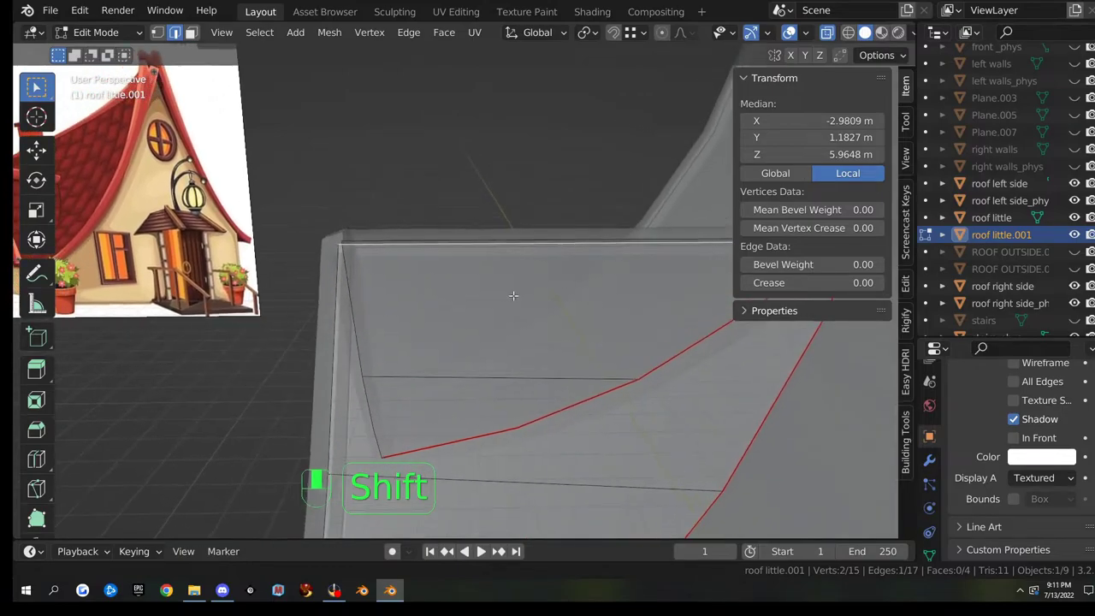
pyautogui.moveTo(368, 301); pyautogui.dragTo(537, 261, button='middle')
pyautogui.press('g')
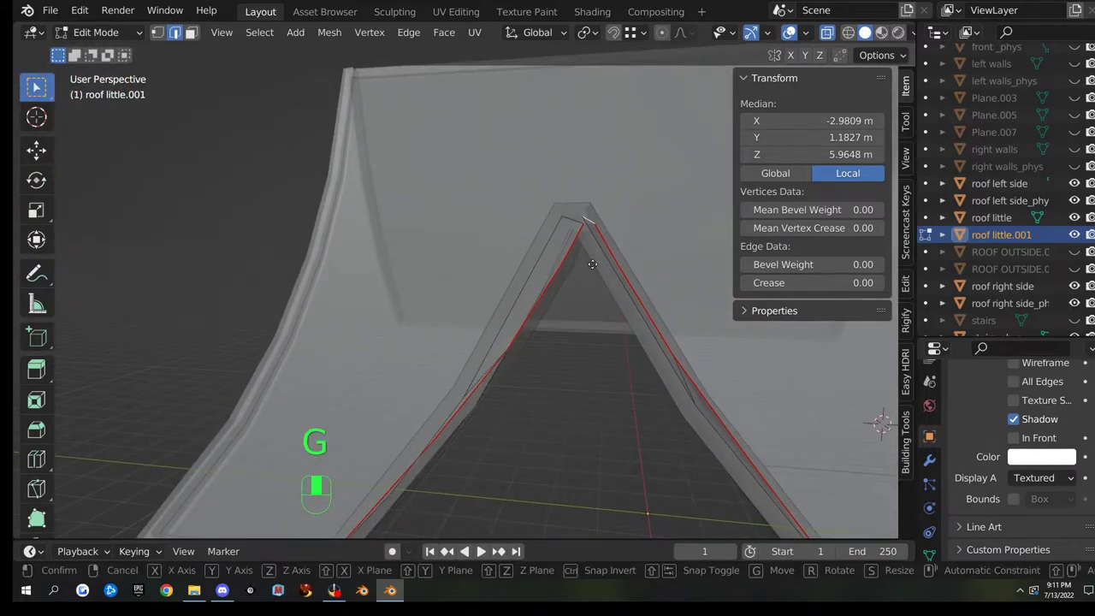
pyautogui.press('z')
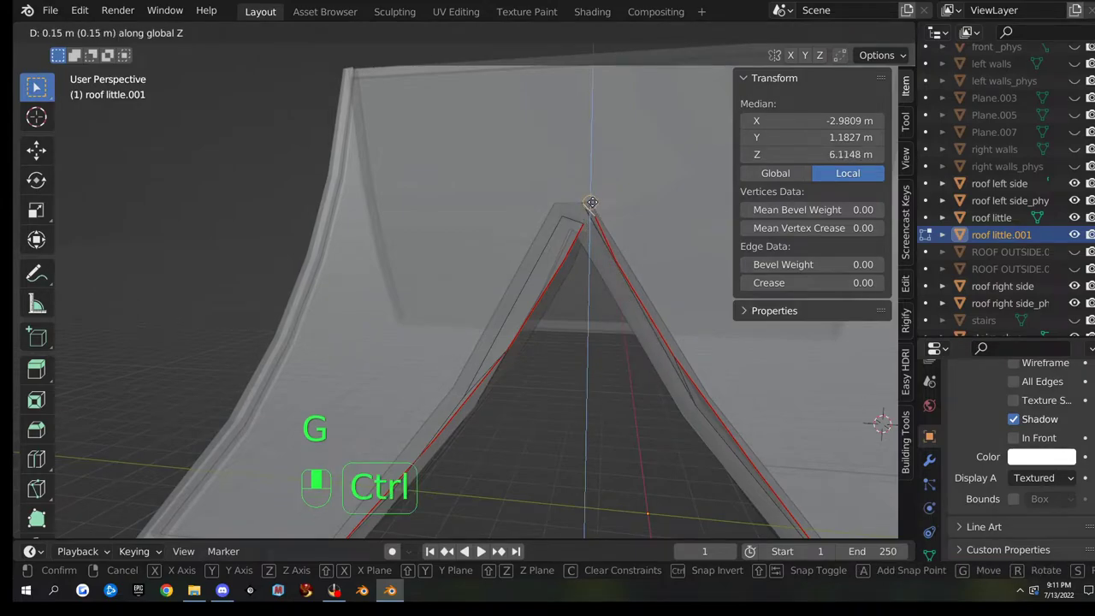
pyautogui.click(592, 200)
pyautogui.moveTo(679, 251); pyautogui.dragTo(504, 314, button='middle')
# - Move the lower edge segment of roof little.001 by -0.1575 m along Z, snapping it to the small roof's lower corner
pyautogui.press('Tab')
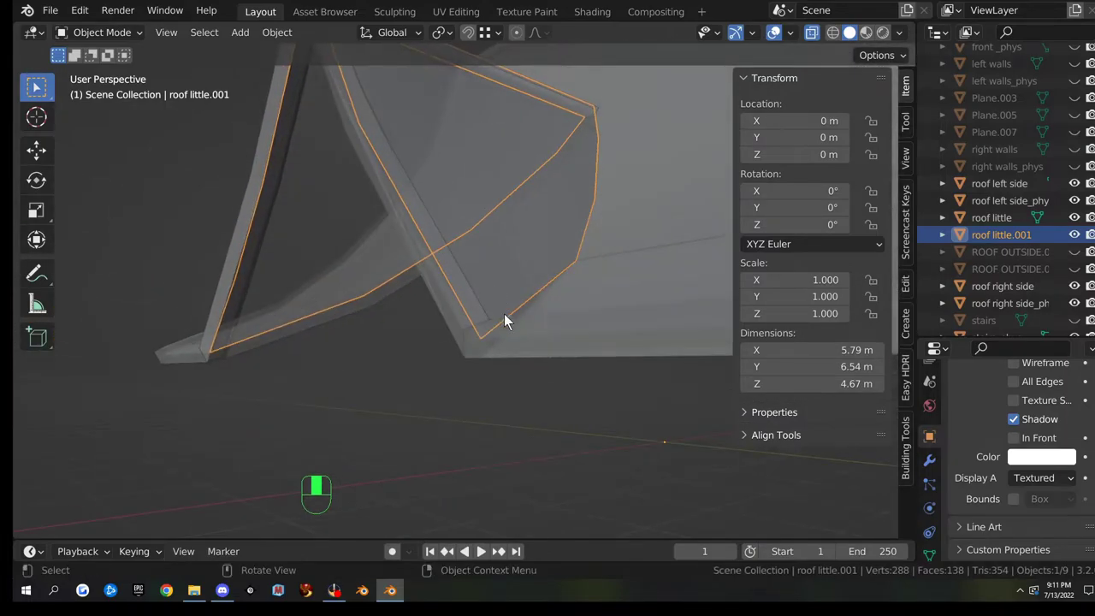
pyautogui.press('Tab')
pyautogui.click(505, 315)
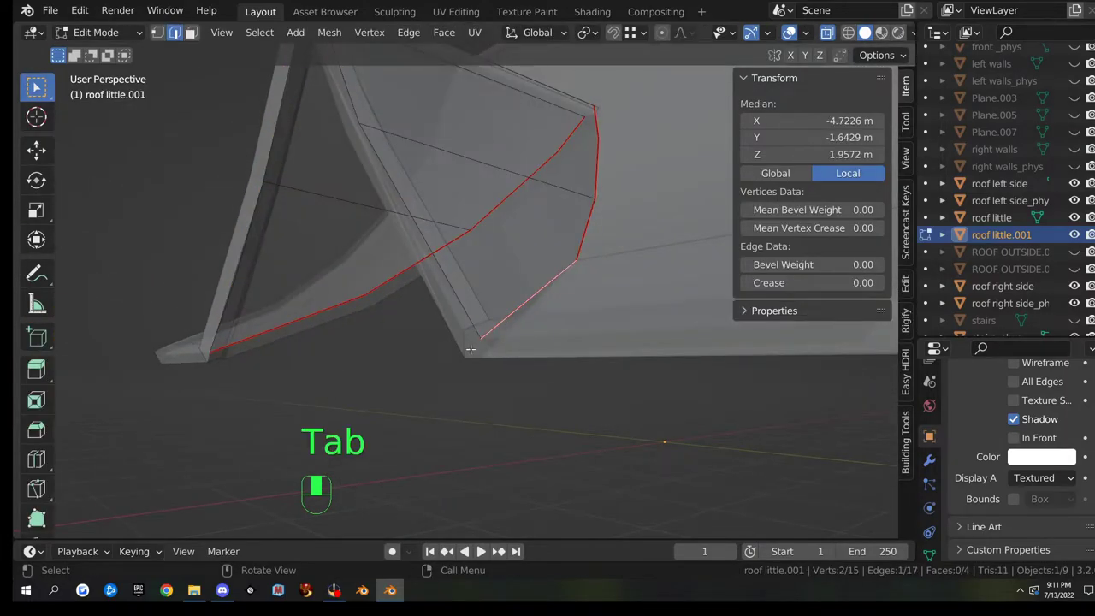
pyautogui.press('g')
pyautogui.press('z')
pyautogui.keyDown('ctrl'); pyautogui.click(462, 356); pyautogui.keyUp('ctrl')
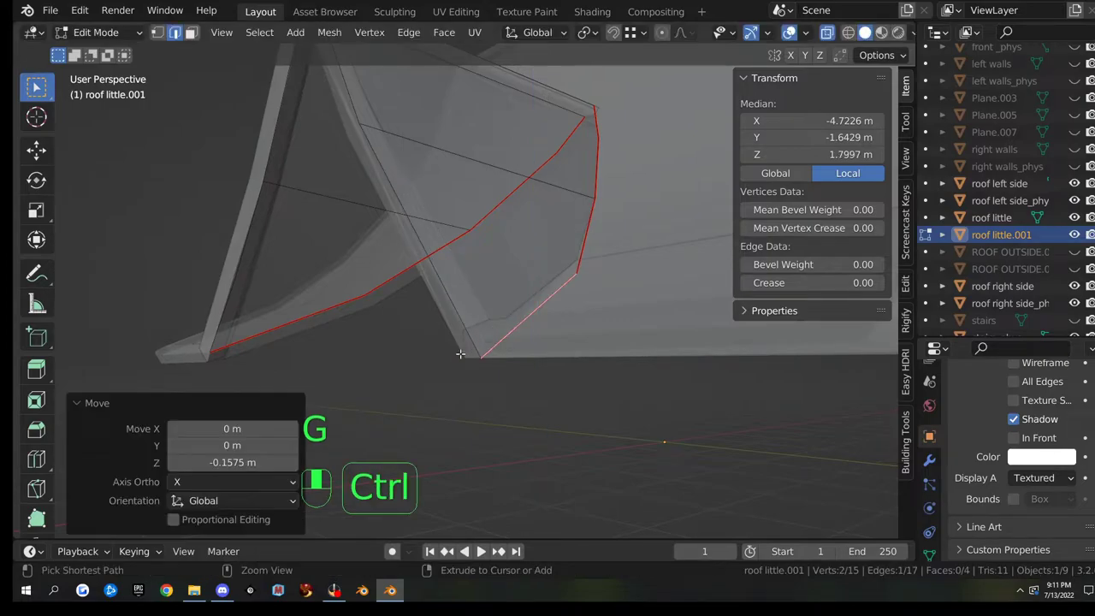
pyautogui.press('Tab')
# - Turn off X-ray and examine how the fitted copy sits on the small roof
pyautogui.moveTo(511, 388); pyautogui.dragTo(526, 295, button='middle')
pyautogui.moveTo(524, 293); pyautogui.dragTo(548, 355, button='middle')
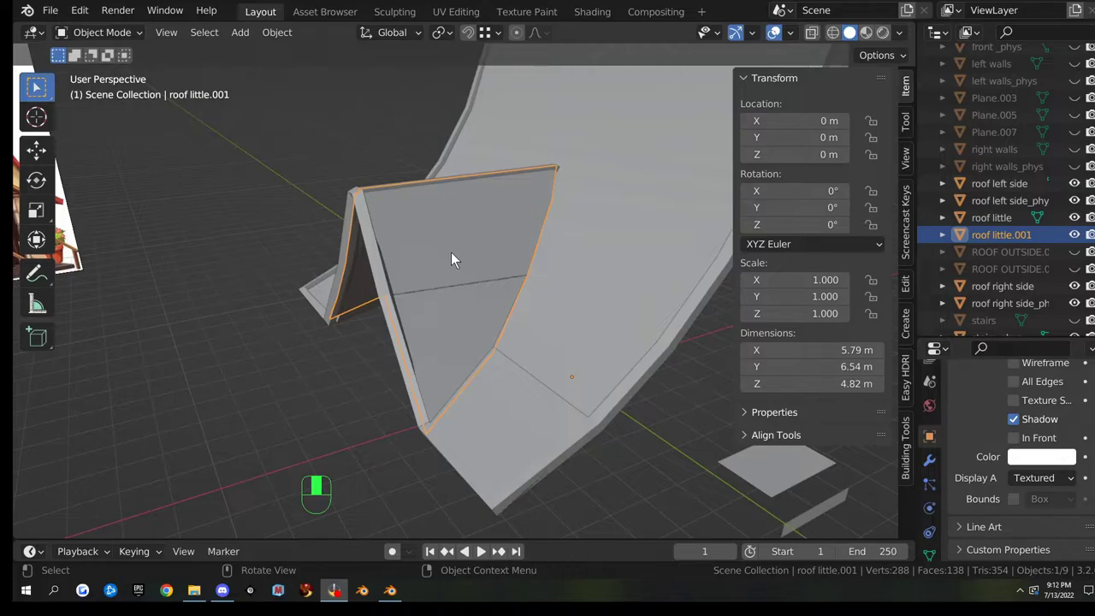
pyautogui.press('Tab')
pyautogui.moveTo(578, 263); pyautogui.dragTo(549, 272, button='middle')
pyautogui.press('Tab')
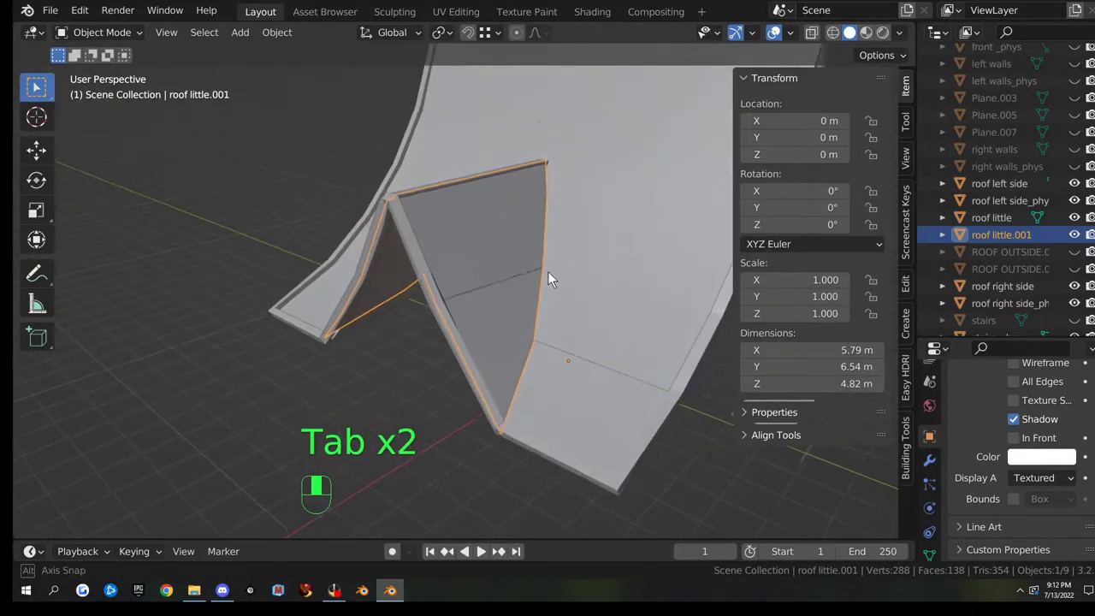
pyautogui.press('g')
pyautogui.rightClick(497, 255)
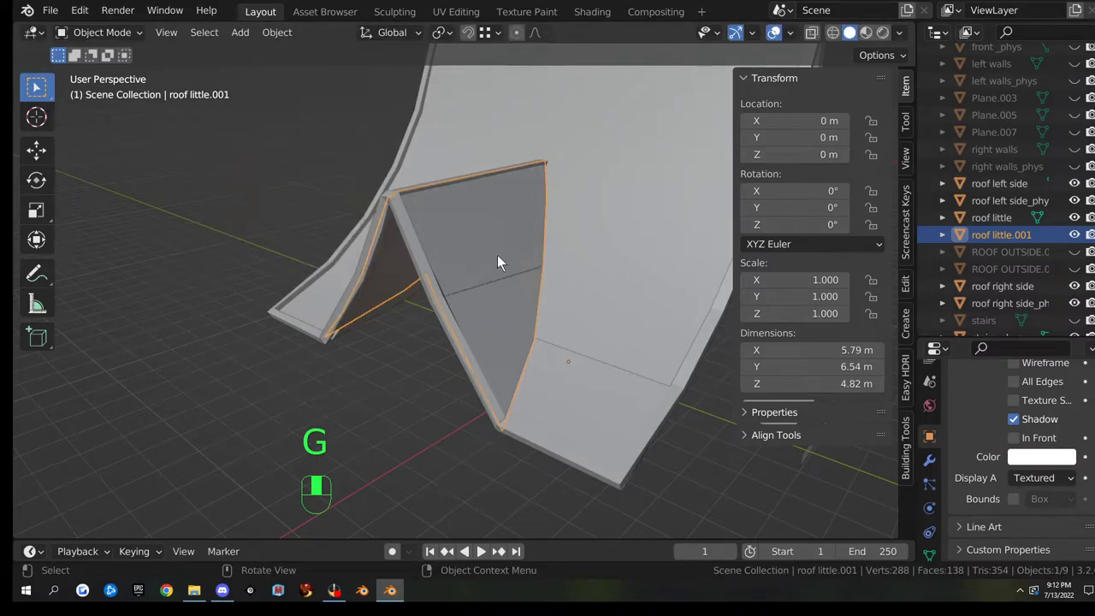
# - Rename the object roof little.001 as roof little_phys
pyautogui.scroll(-1, 1033, 233)
pyautogui.doubleClick(1037, 229)
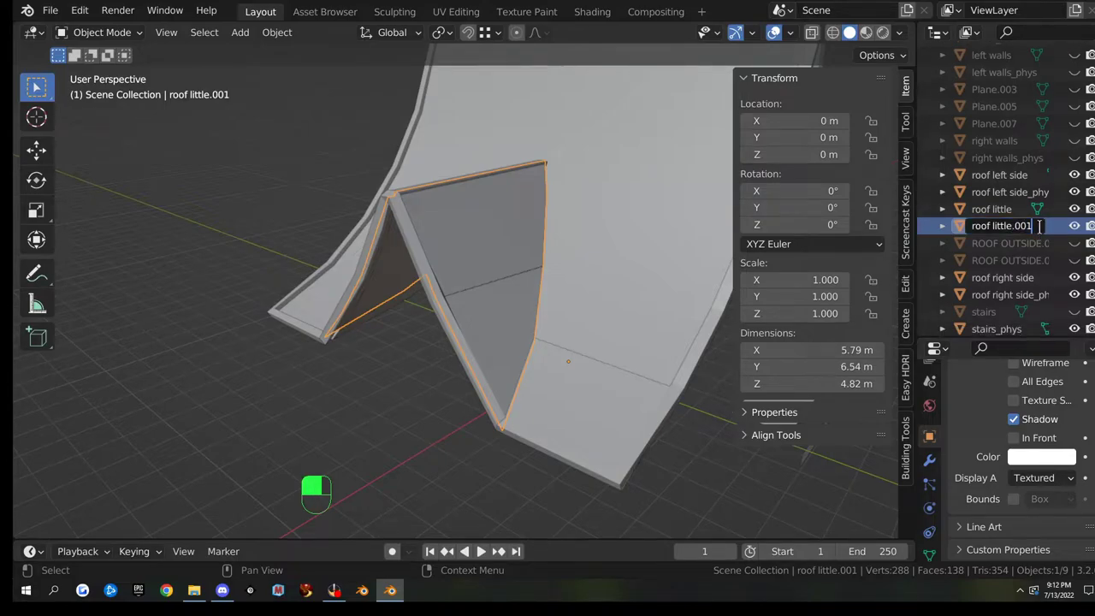
pyautogui.press('BackSpace')
pyautogui.press('BackSpace')
pyautogui.press('BackSpace')
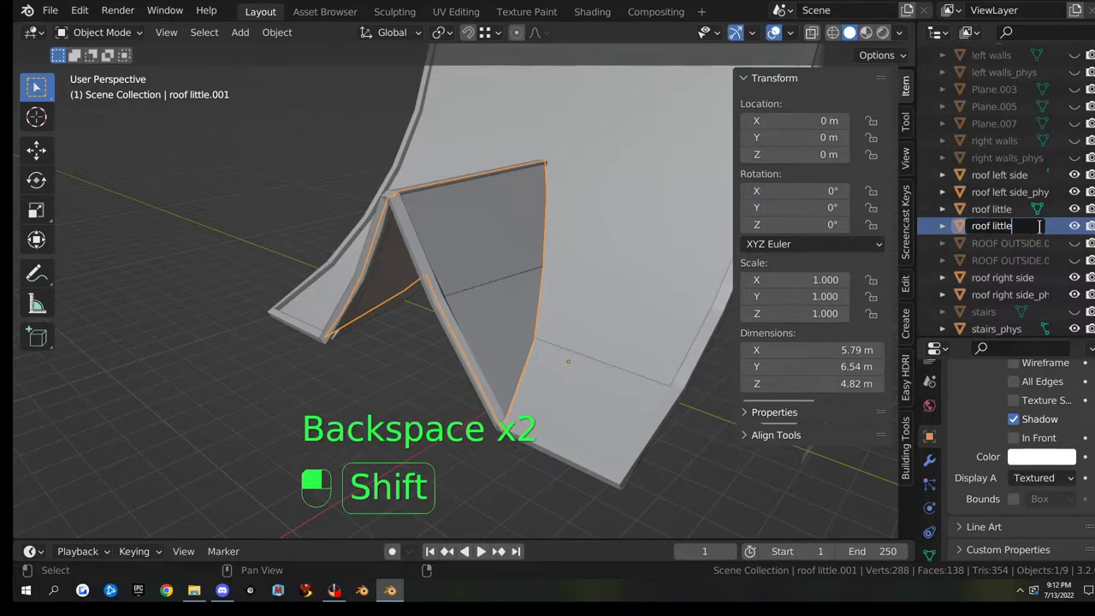
pyautogui.write('_phys')
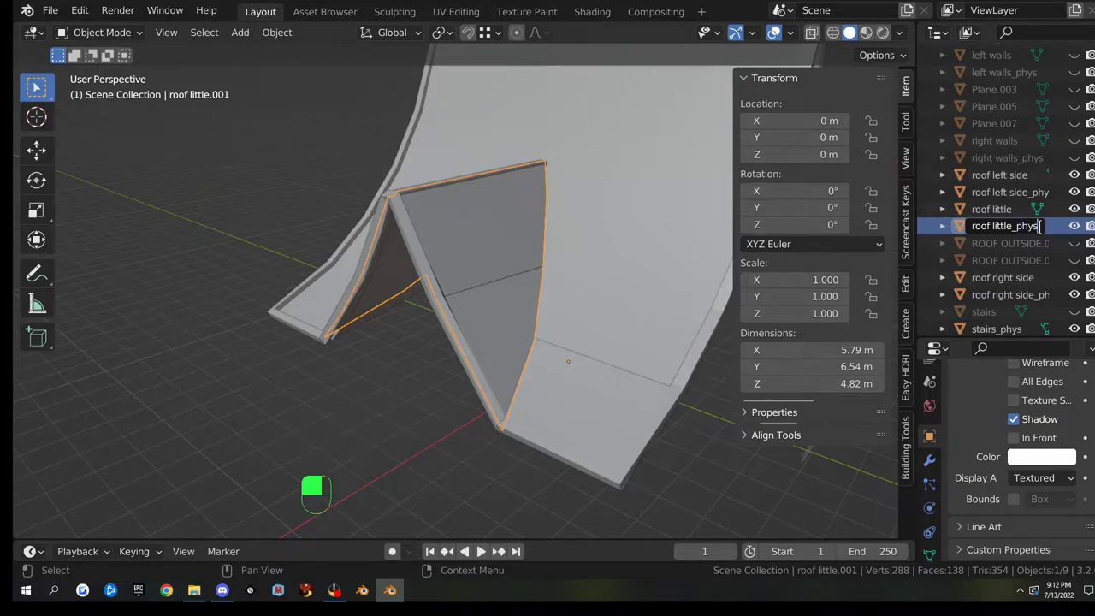
pyautogui.press('Return')
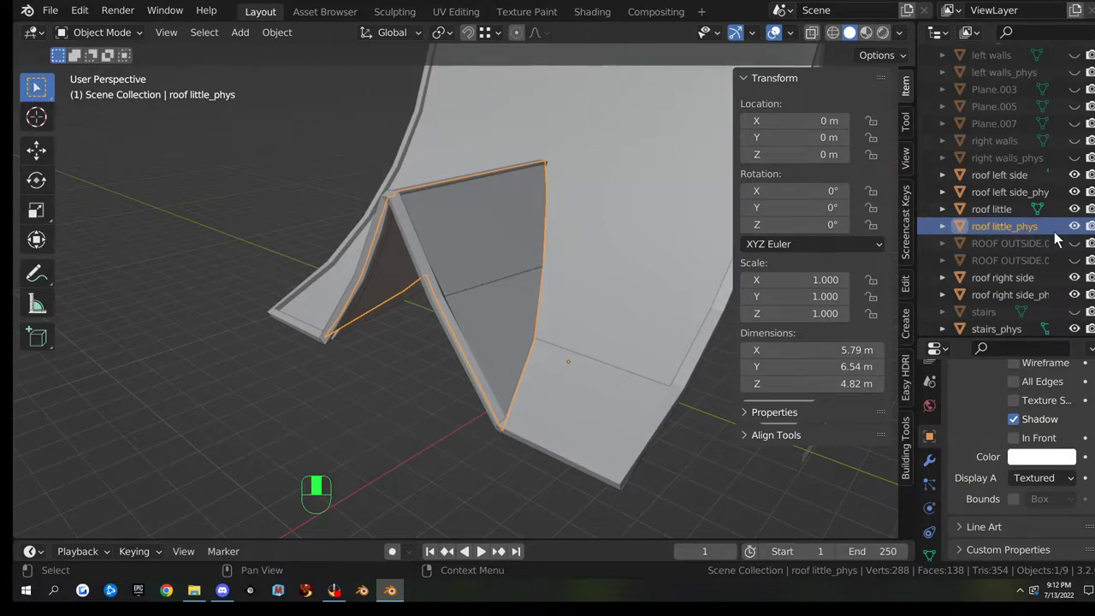
# - Name the mesh data of the roof little_phys object roof little_phys, copying the object's own name
pyautogui.press('F2')
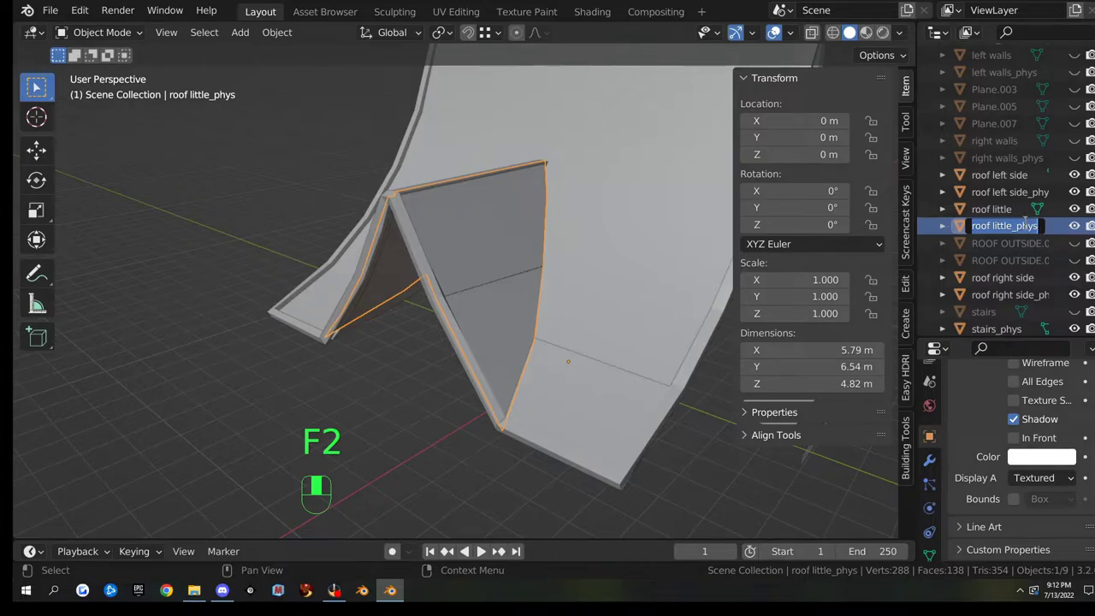
pyautogui.hotkey('ctrl', 'c')
pyautogui.click(948, 229)
pyautogui.doubleClick(947, 229)
pyautogui.click(941, 224)
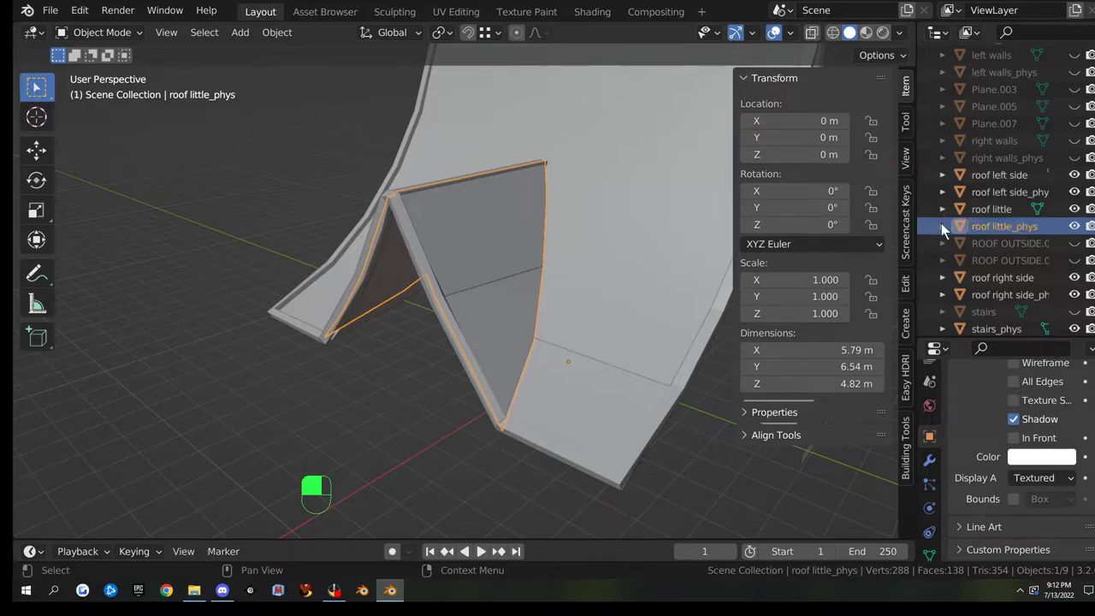
pyautogui.click(943, 225)
pyautogui.doubleClick(1005, 243)
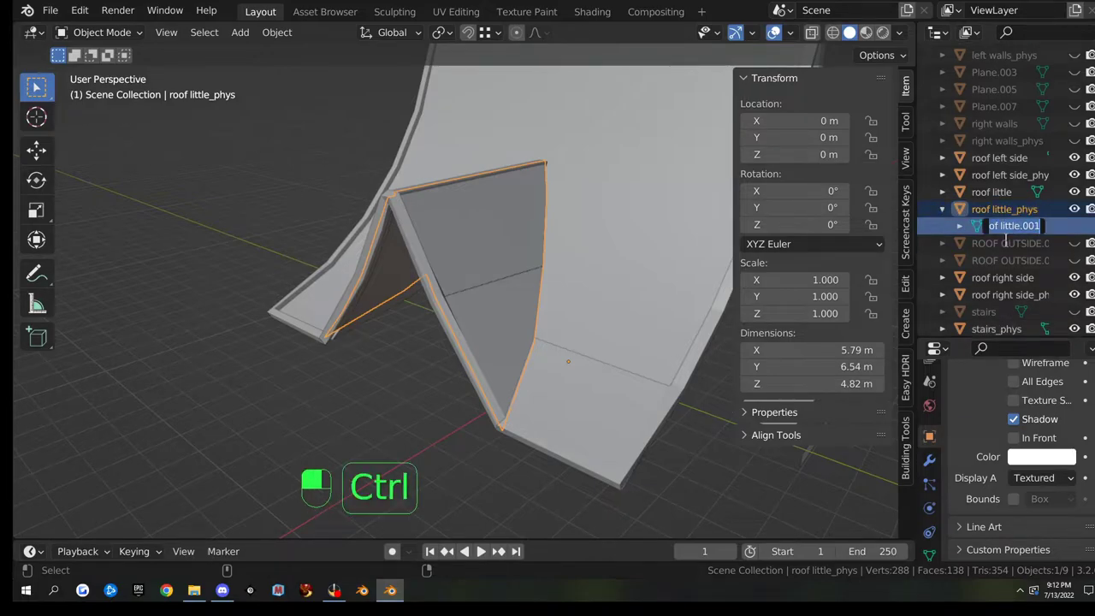
pyautogui.hotkey('ctrl', 'v')
pyautogui.press('Return')
pyautogui.click(942, 209)
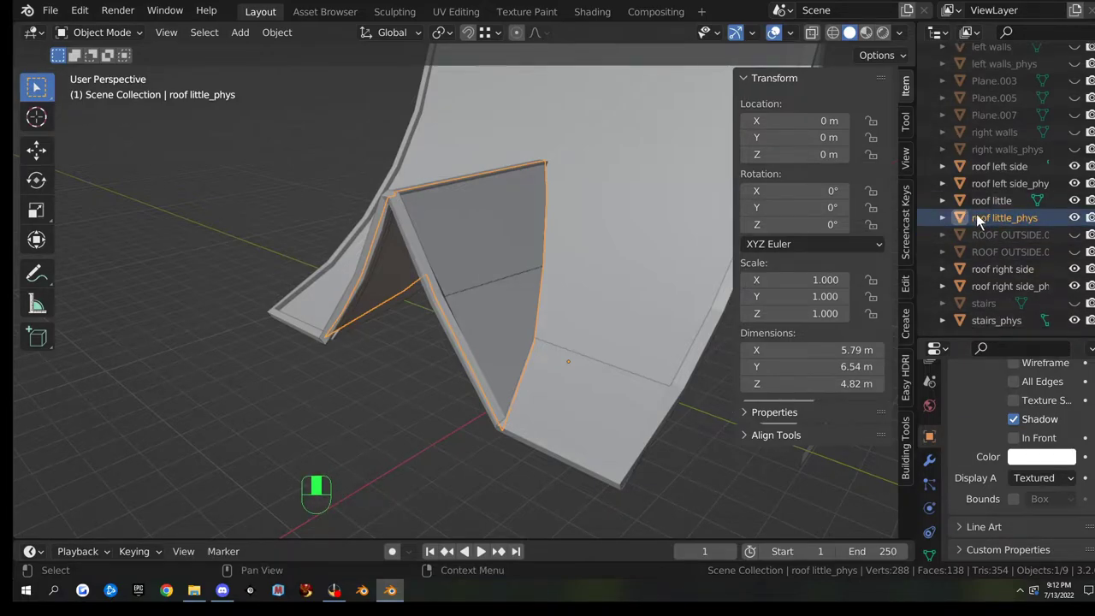
# - Unhide all objects in the scene and hide the large ground plane, Plane.007
pyautogui.scroll(-6, 582, 223)
pyautogui.scroll(4, 540, 229)
pyautogui.moveTo(540, 229); pyautogui.dragTo(598, 226, button='middle')
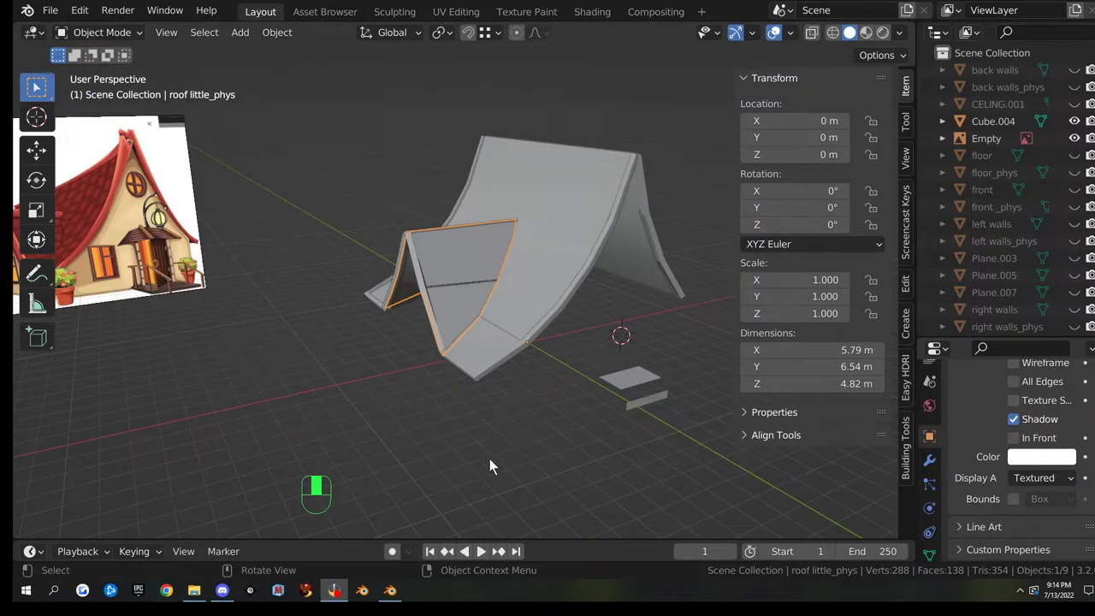
pyautogui.moveTo(491, 465); pyautogui.dragTo(516, 386, button='middle')
pyautogui.scroll(2, 516, 386)
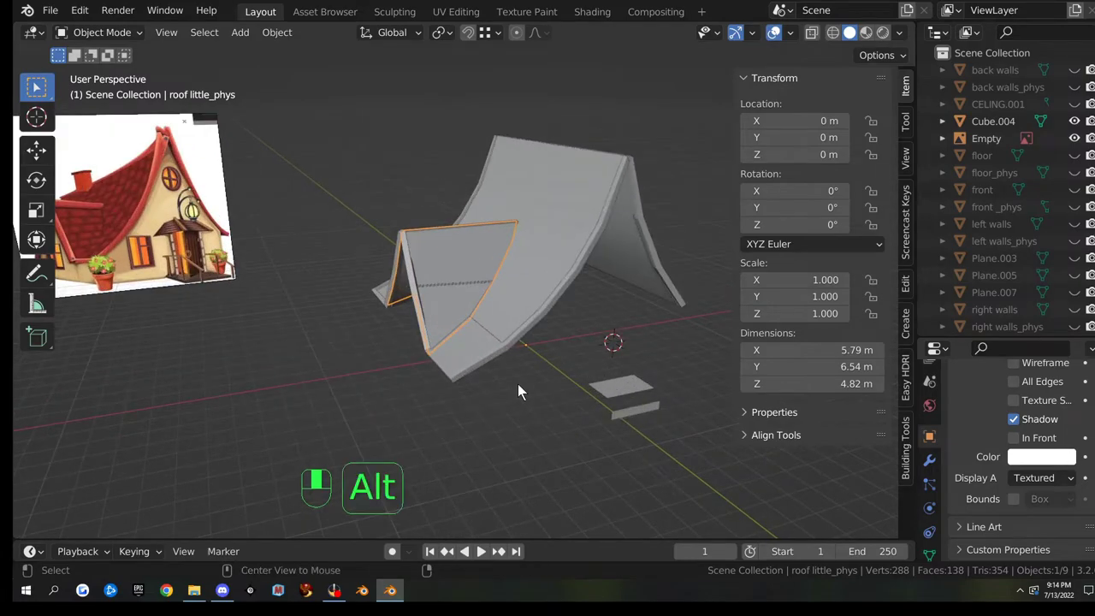
pyautogui.hotkey('alt', 'h')
pyautogui.scroll(-3, 519, 386)
pyautogui.click(528, 404)
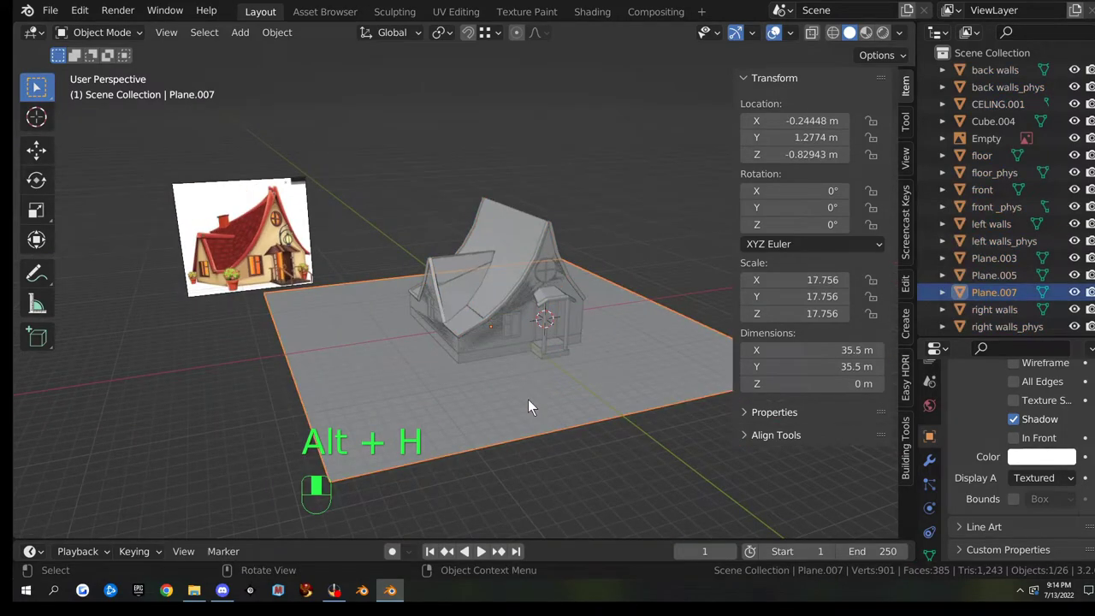
pyautogui.press('h')
pyautogui.scroll(4, 547, 409)
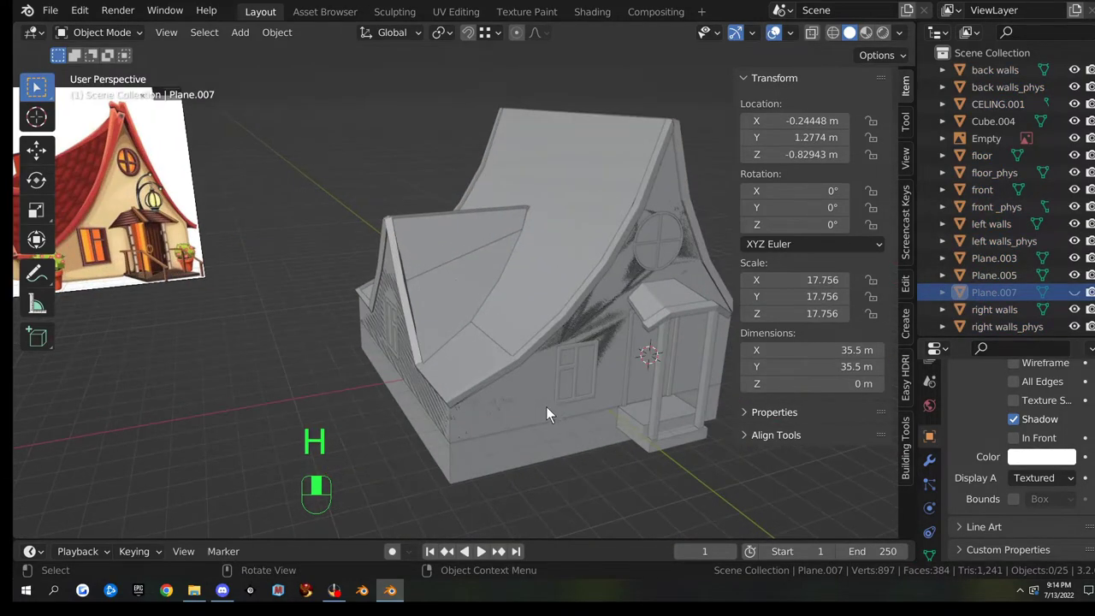
pyautogui.keyDown('shift'); pyautogui.moveTo(550, 411); pyautogui.dragTo(616, 394, button='middle'); pyautogui.keyUp('shift')
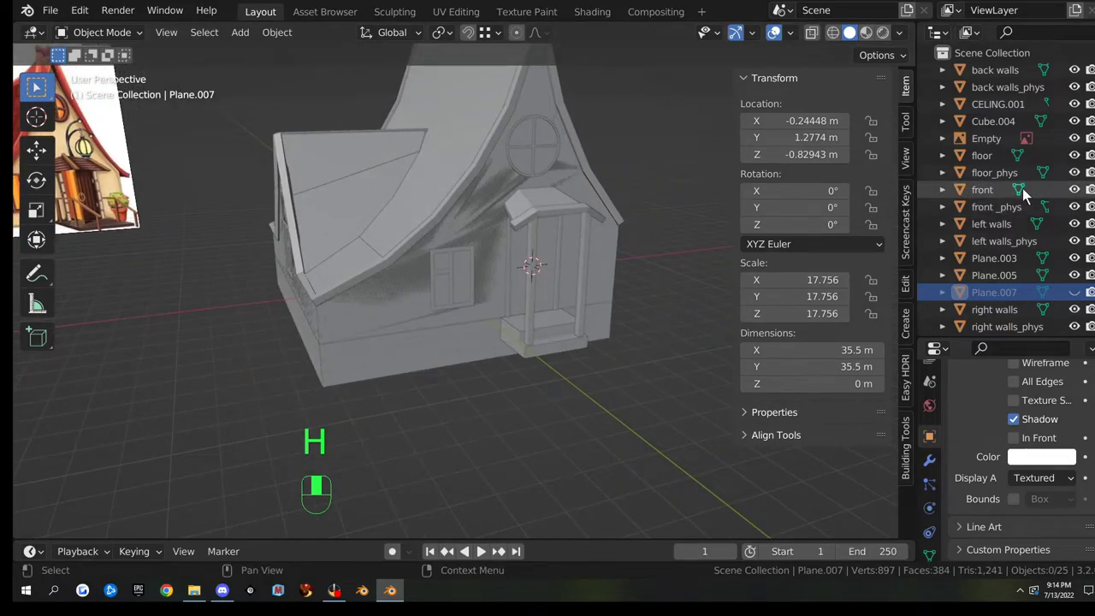
# - Filter the object list by "phys", hide every physics object in the viewport, and clear the filter
pyautogui.click(1022, 31)
pyautogui.write('phys')
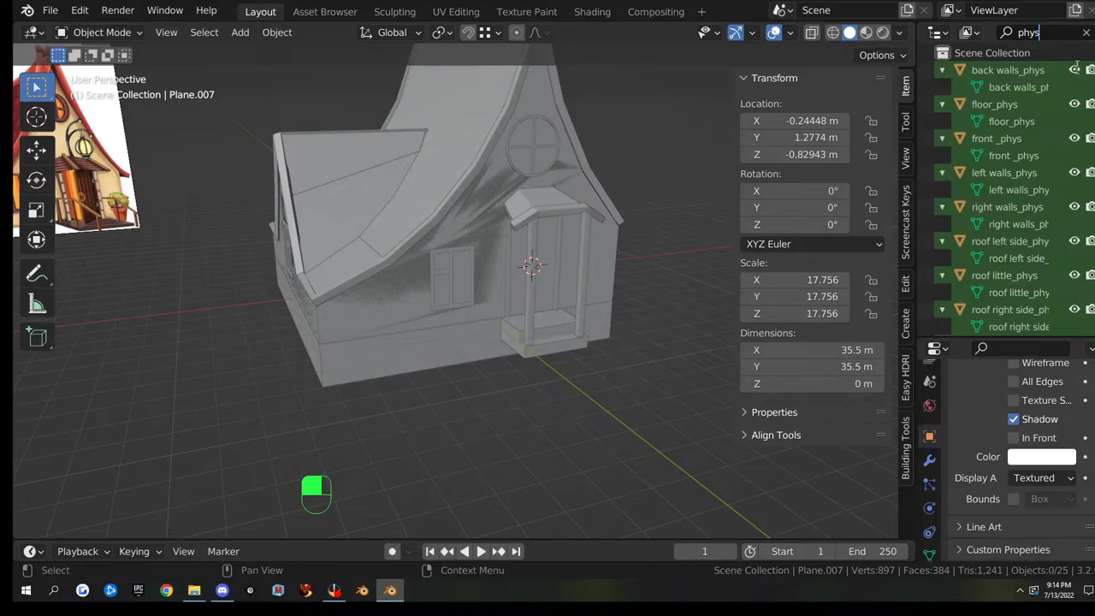
pyautogui.click(1074, 68)
pyautogui.moveTo(1075, 69); pyautogui.dragTo(1069, 339)
pyautogui.scroll(-3, 1069, 285)
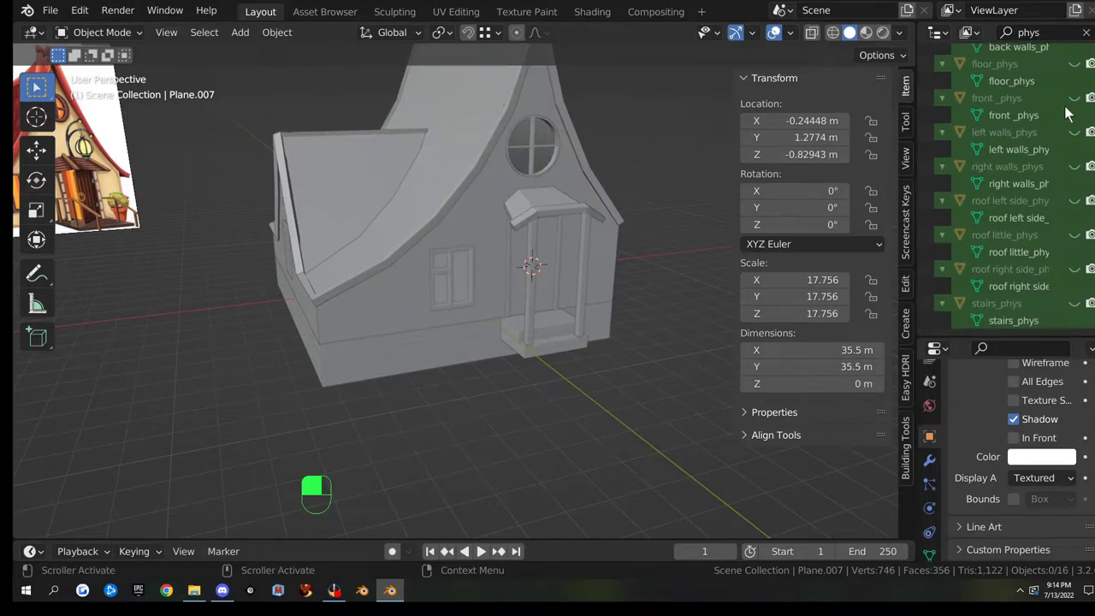
pyautogui.scroll(2, 1055, 150)
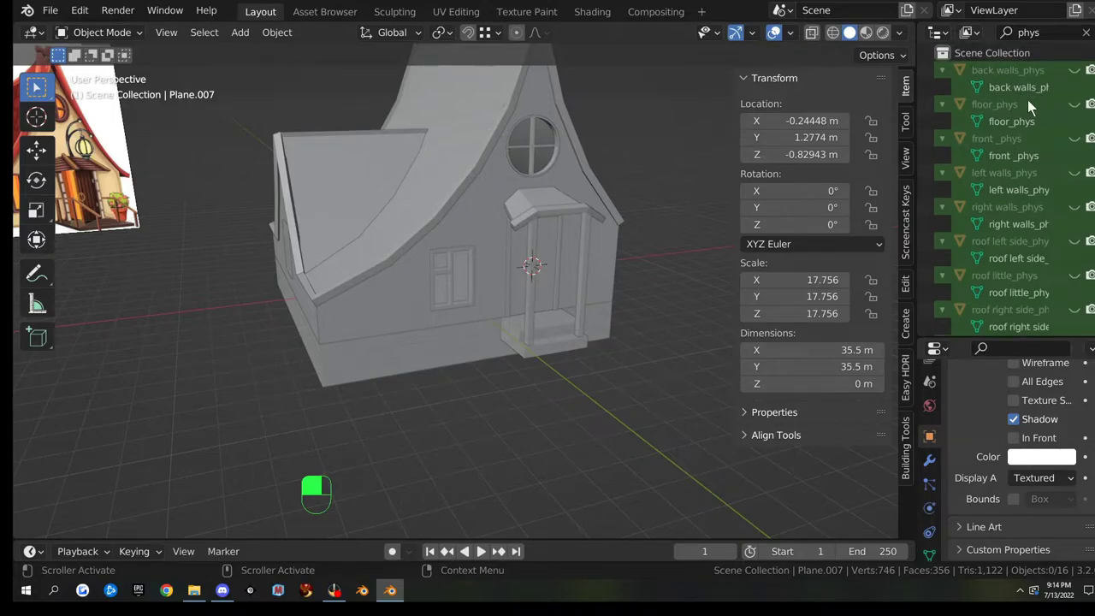
pyautogui.click(1086, 32)
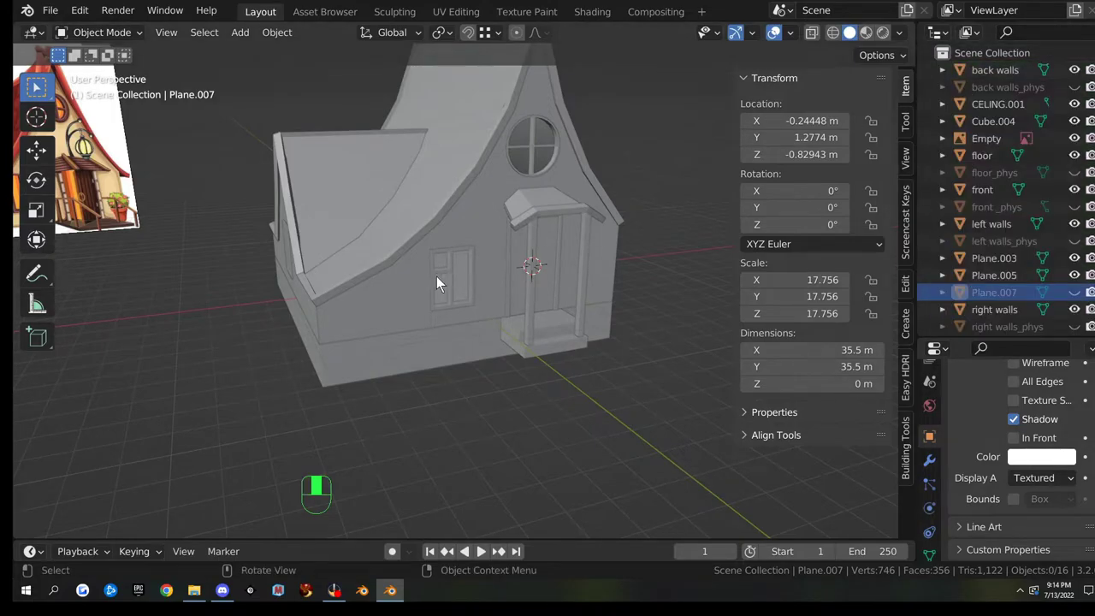
# - Hide the three visible roof pieces: the left side, the little roof and the right side
pyautogui.moveTo(436, 276); pyautogui.dragTo(423, 243, button='middle')
pyautogui.click(425, 241)
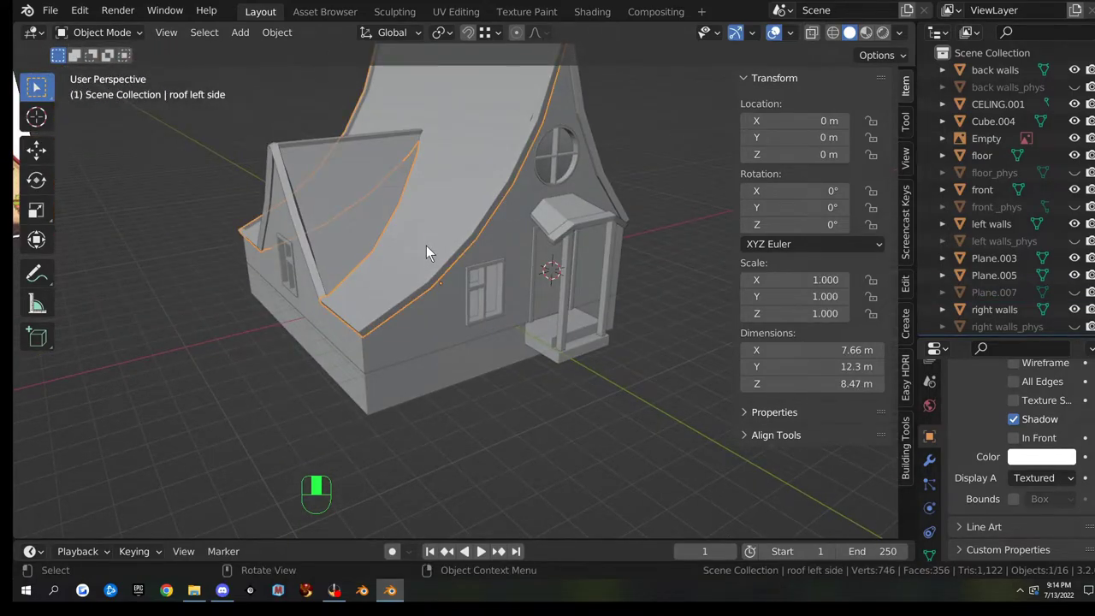
pyautogui.scroll(-2, 426, 245)
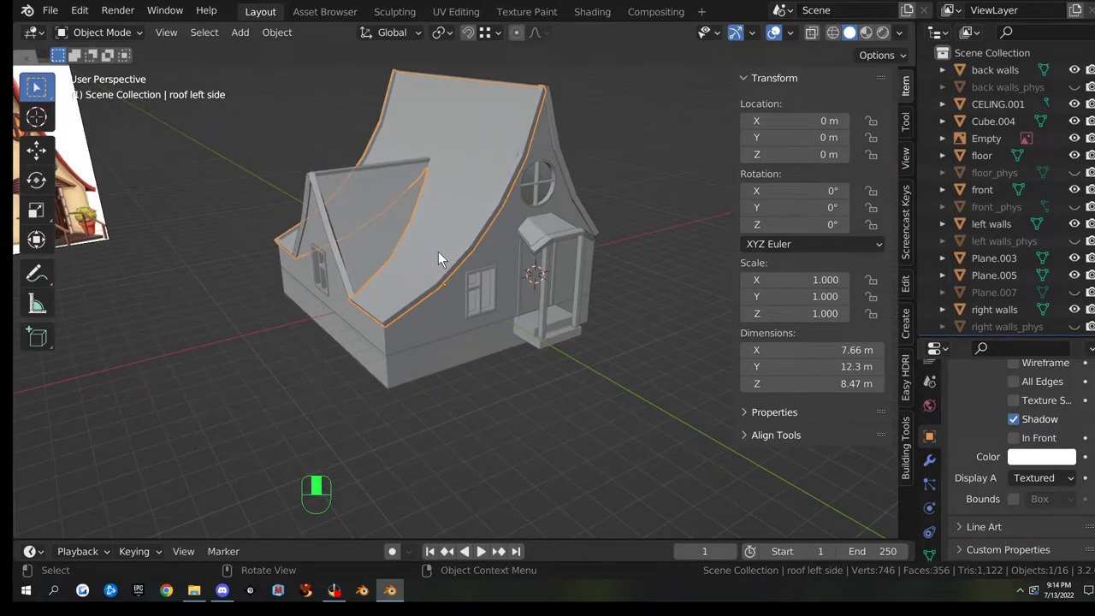
pyautogui.press('h')
pyautogui.click(378, 205)
pyautogui.press('h')
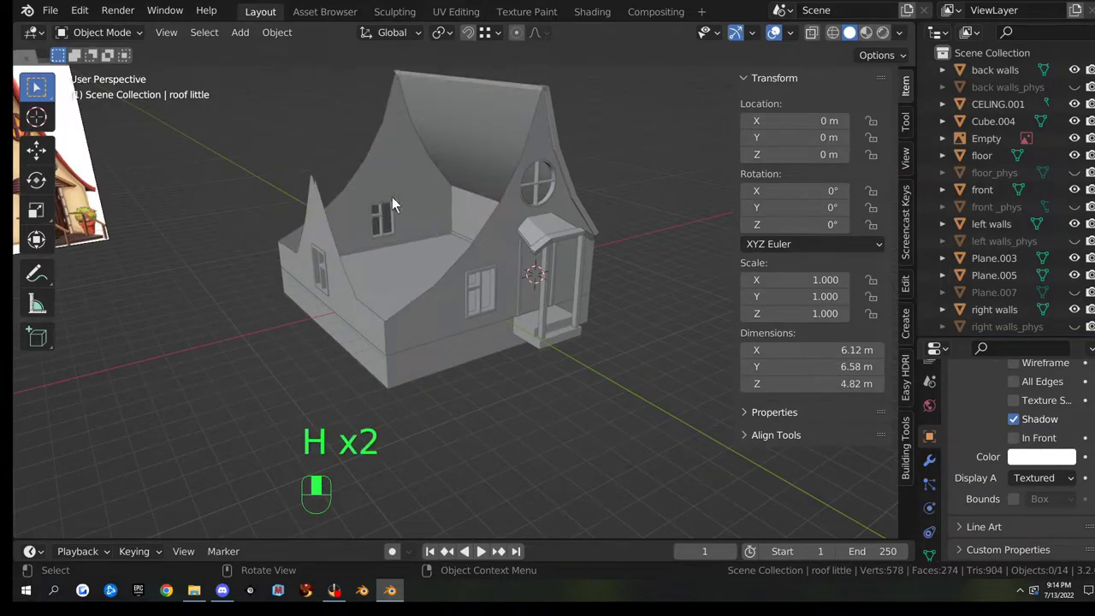
pyautogui.click(493, 124)
pyautogui.press('h')
# - Hide the front, back, right and left walls together with the floor
pyautogui.click(428, 290)
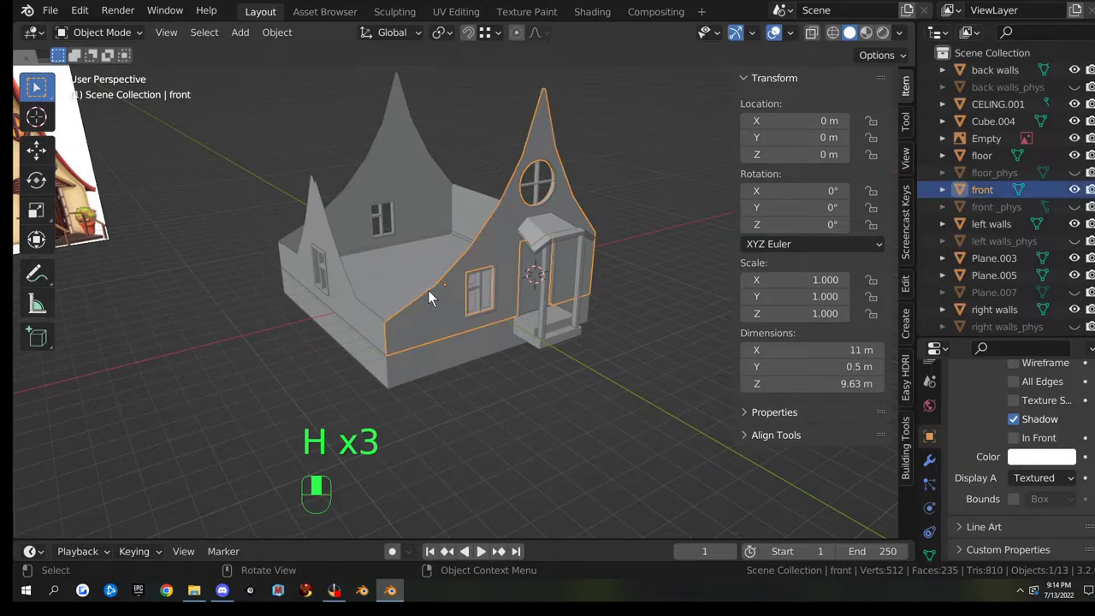
pyautogui.press('h')
pyautogui.click(429, 195)
pyautogui.press('h')
pyautogui.click(473, 201)
pyautogui.press('h')
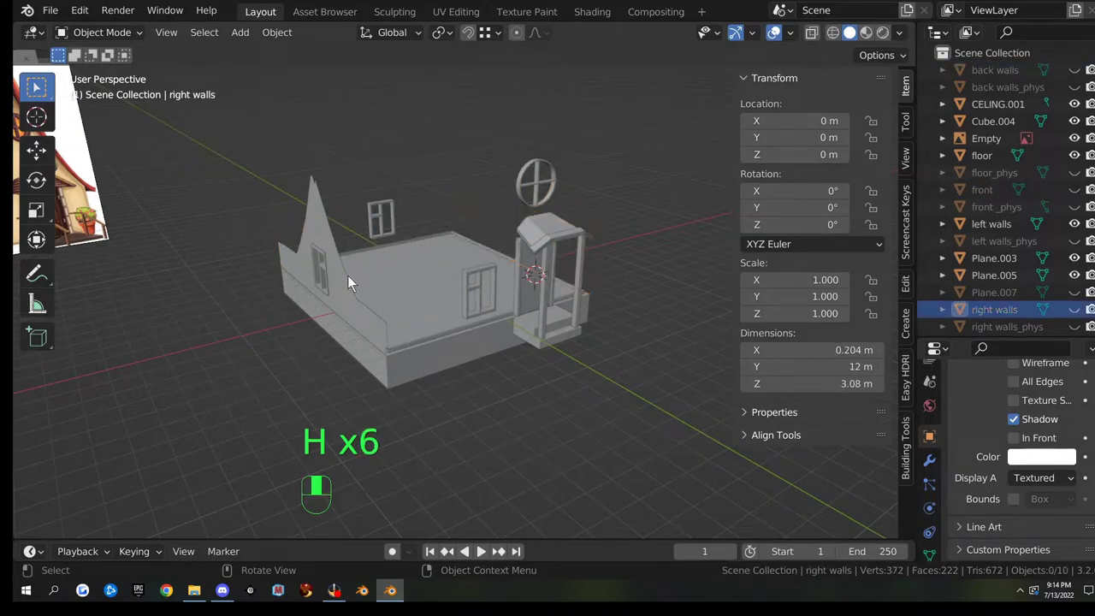
pyautogui.click(344, 283)
pyautogui.press('h')
pyautogui.click(429, 366)
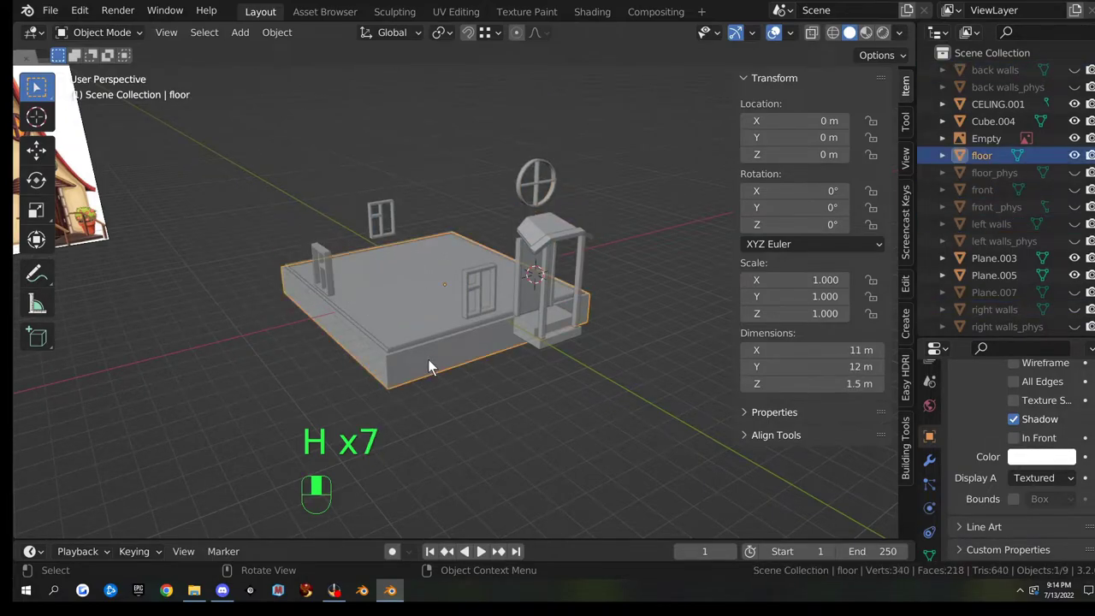
pyautogui.press('h')
# - Examine the remaining window frames, baseboard trim, door and porch from several angles
pyautogui.moveTo(541, 361); pyautogui.dragTo(351, 250, button='middle')
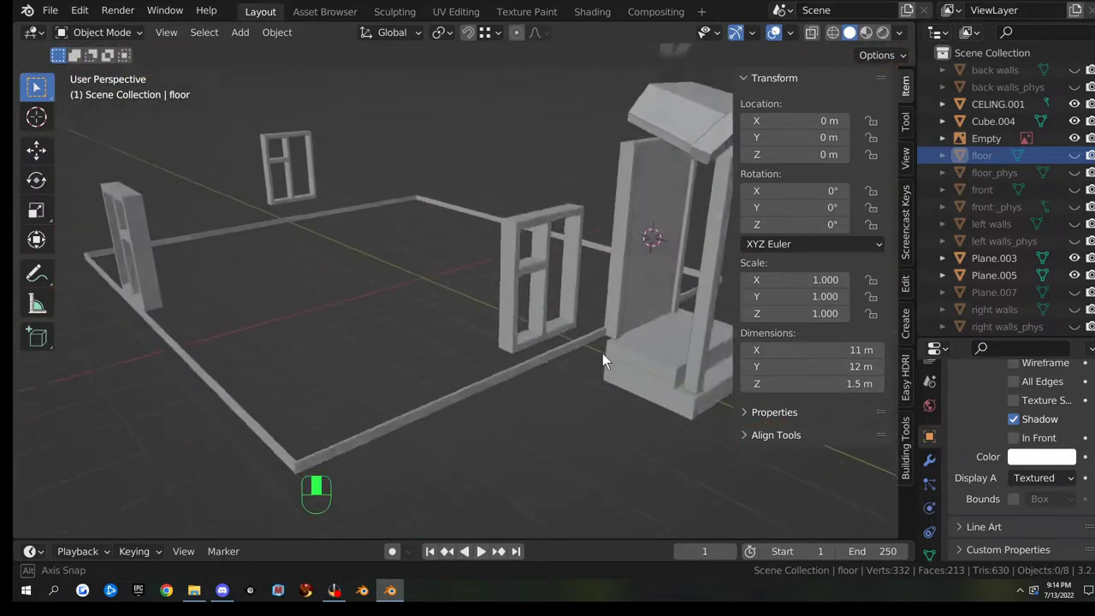
pyautogui.moveTo(602, 353); pyautogui.dragTo(581, 353, button='middle')
pyautogui.scroll(-3, 581, 352)
pyautogui.scroll(3, 580, 353)
pyautogui.scroll(-3, 562, 349)
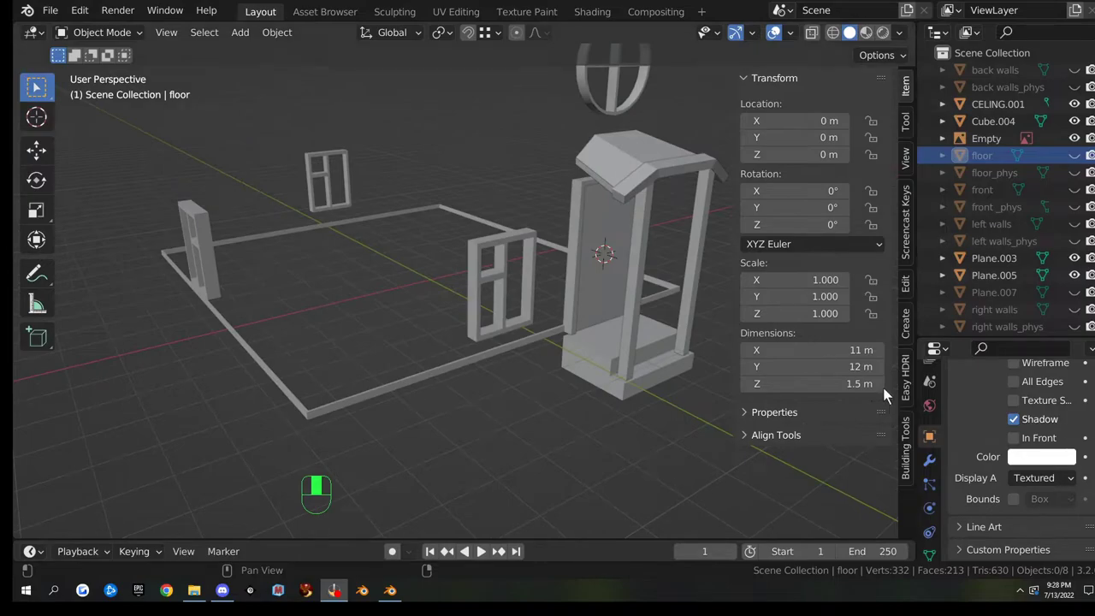
pyautogui.scroll(3, 540, 360)
pyautogui.moveTo(537, 350); pyautogui.dragTo(441, 368, button='middle')
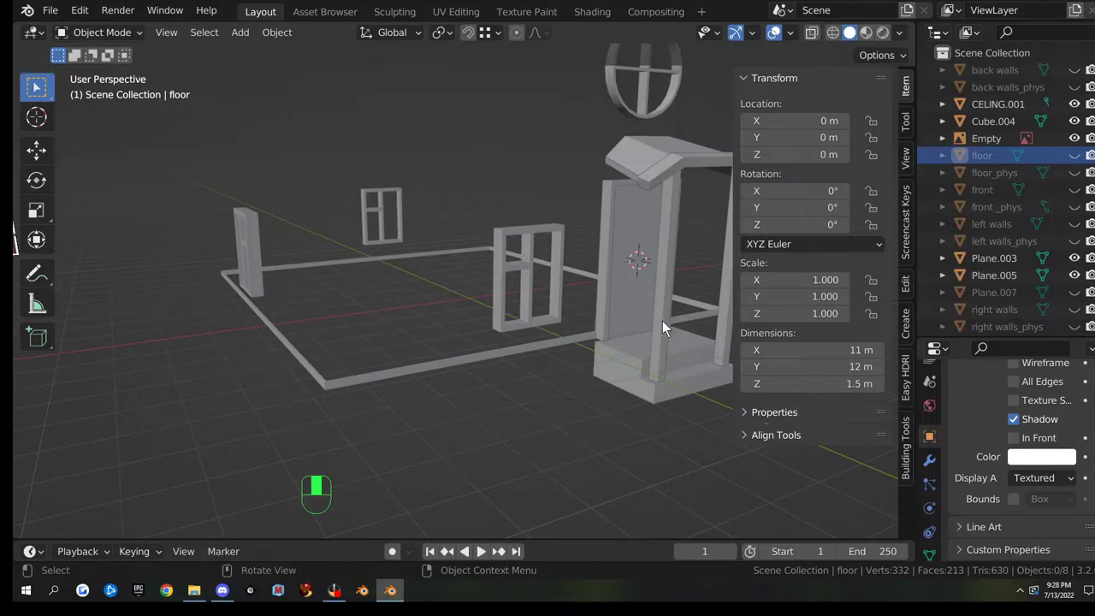
pyautogui.moveTo(664, 425); pyautogui.dragTo(602, 361, button='middle')
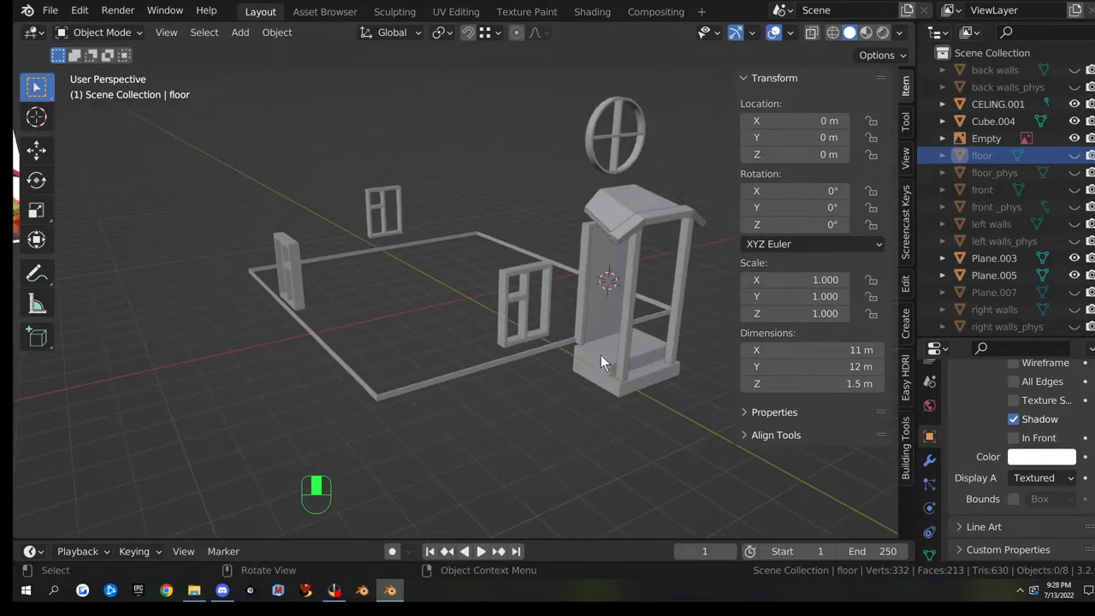
# - Hide the door panel Plane.005 and the entrance stairs
pyautogui.click(600, 340)
pyautogui.press('h')
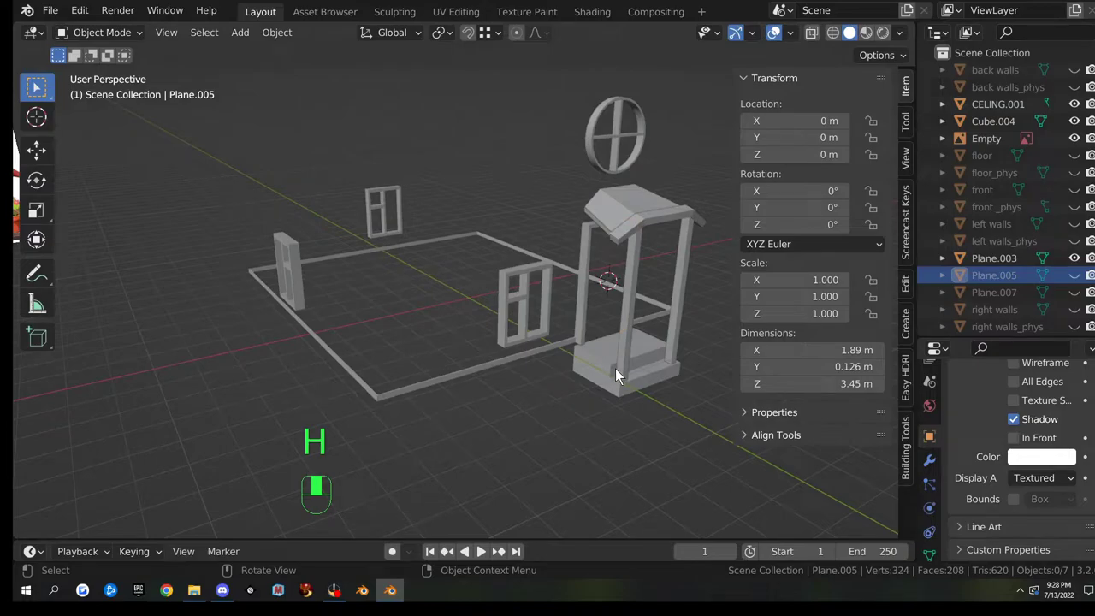
pyautogui.click(615, 374)
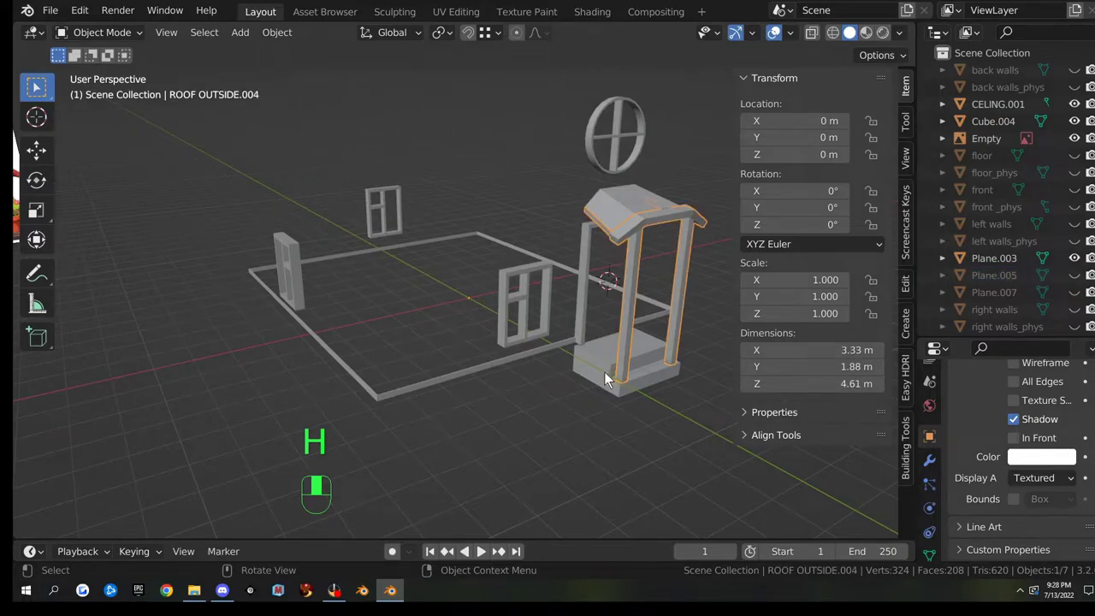
pyautogui.click(604, 371)
pyautogui.press('h')
# - Hide the porch objects ROOF OUTSIDE.004 and ROOF OUTSIDE.003 and the ceiling object CELING.001
pyautogui.click(613, 366)
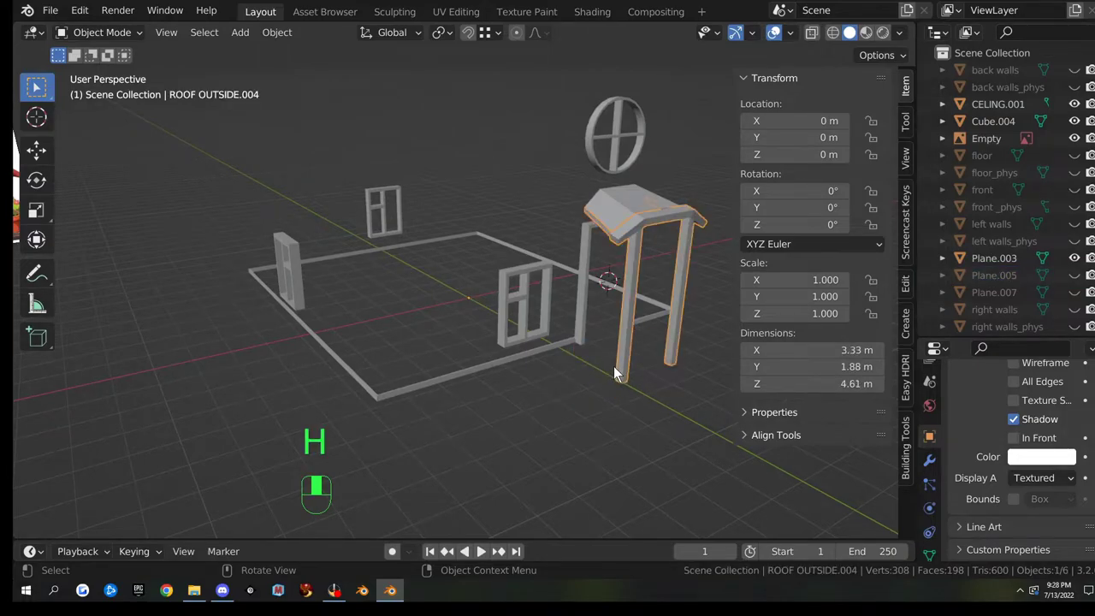
pyautogui.press('h')
pyautogui.click(616, 206)
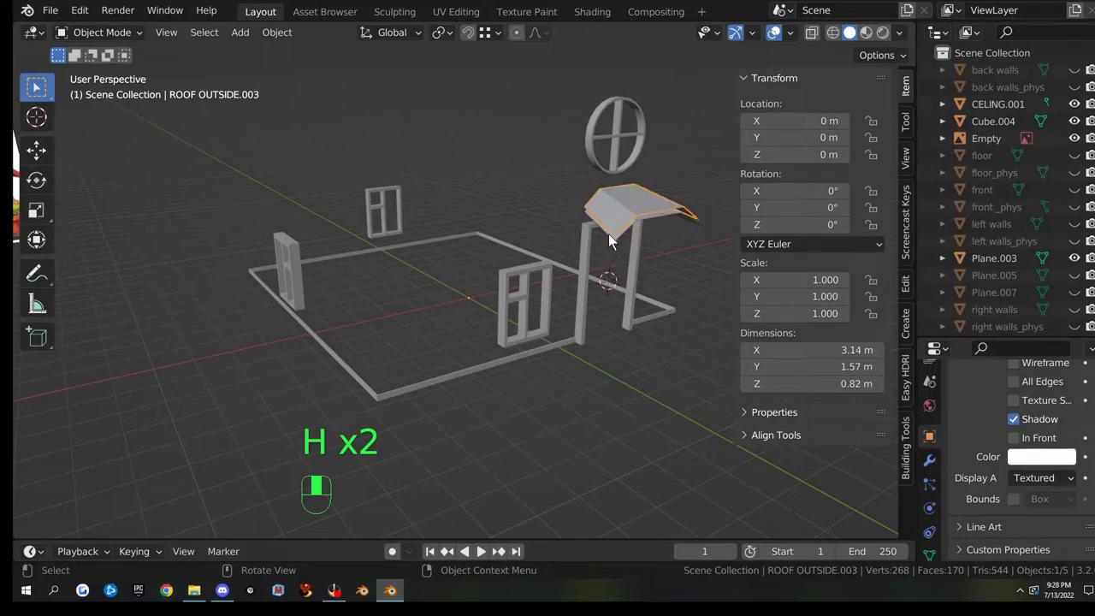
pyautogui.keyDown('shift'); pyautogui.click(613, 238); pyautogui.keyUp('shift')
pyautogui.moveTo(616, 261); pyautogui.dragTo(440, 431, button='middle')
pyautogui.press('h')
pyautogui.click(440, 422)
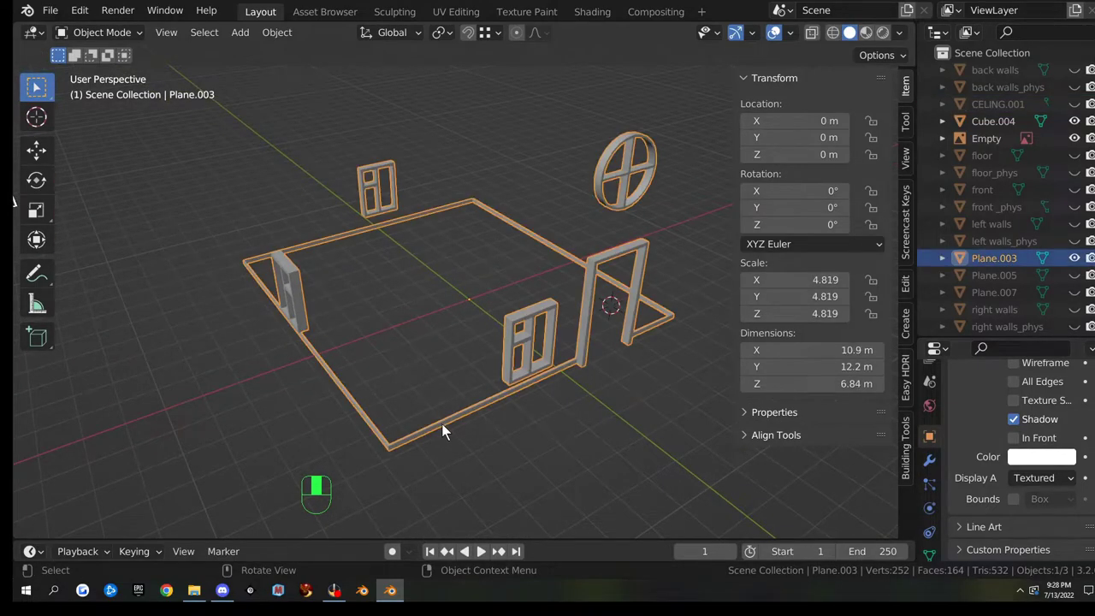
pyautogui.press('Tab')
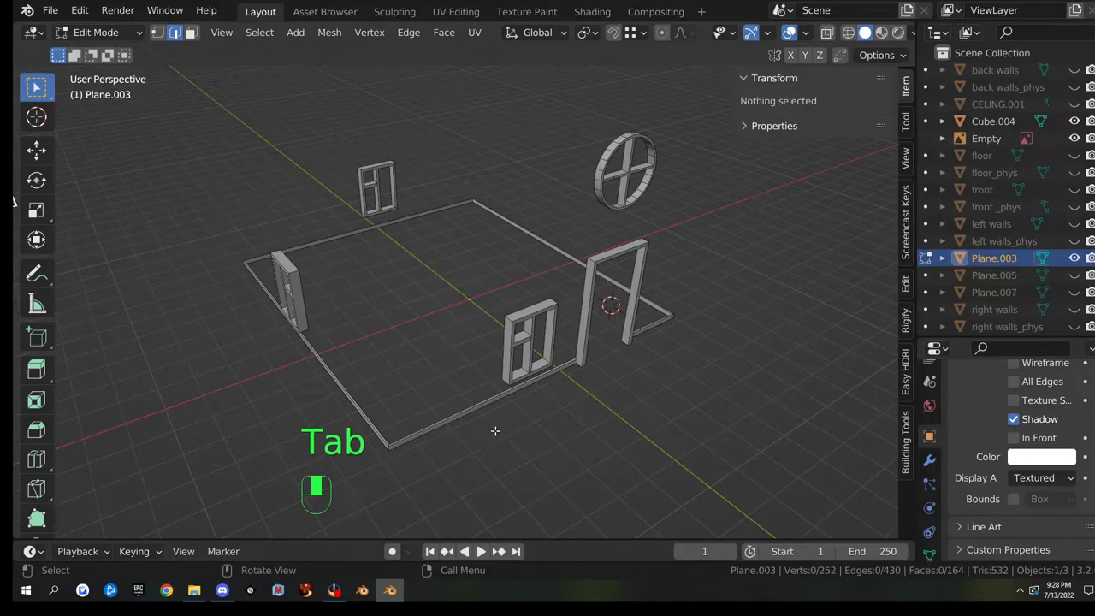
pyautogui.press('Tab')
pyautogui.moveTo(556, 434); pyautogui.dragTo(577, 429, button='middle')
pyautogui.click(542, 439)
# - Open the window and trim object Plane.003 in Edit Mode with X-ray on and face selection active
pyautogui.click(509, 412)
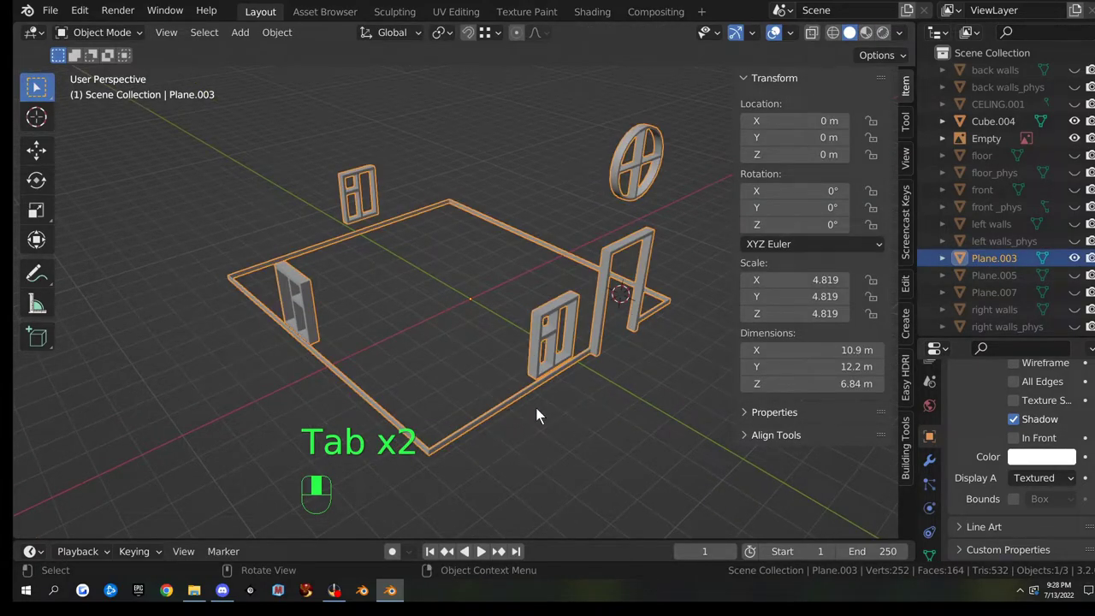
pyautogui.press('Tab')
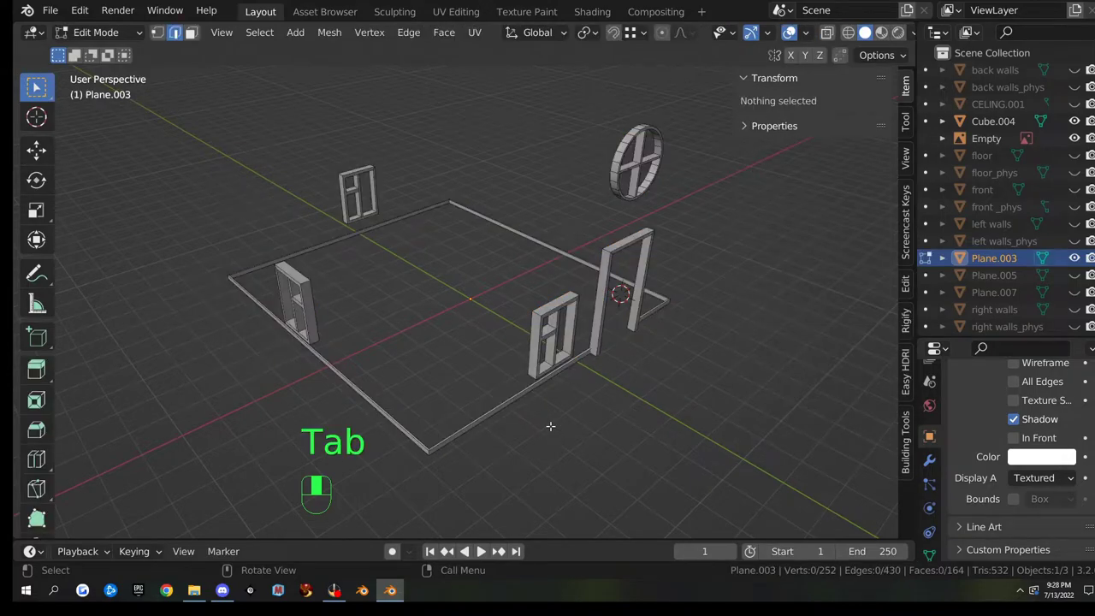
pyautogui.moveTo(550, 432)
pyautogui.mouseDown(button='middle')
pyautogui.moveTo(569, 411)
pyautogui.moveTo(548, 427)
pyautogui.mouseUp(button='middle')
pyautogui.hotkey('alt', 'z')
pyautogui.press('1')
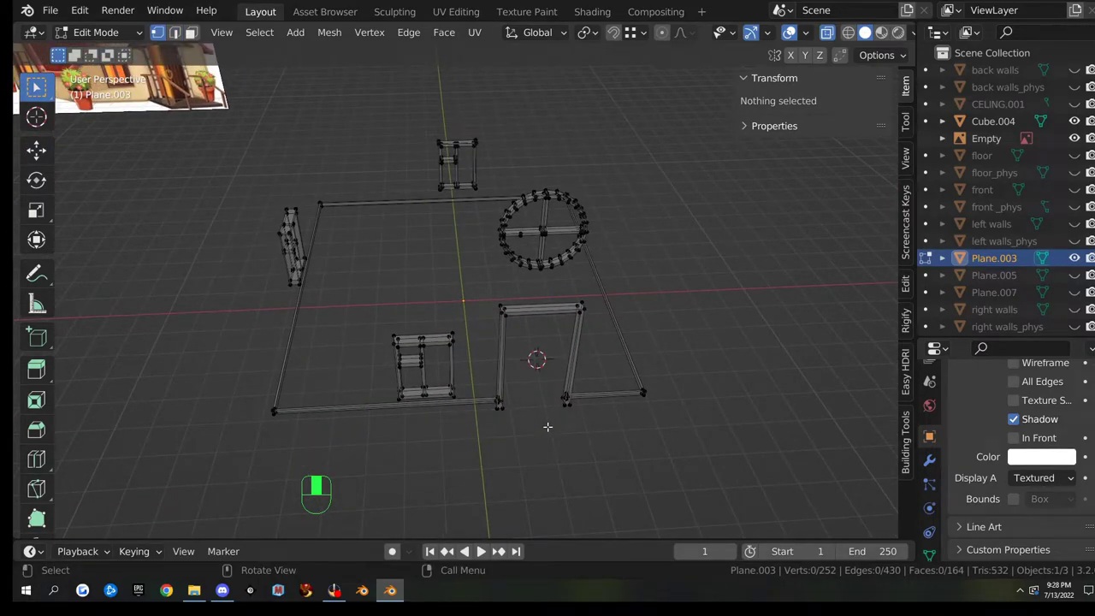
pyautogui.press('3')
# - Select all faces of the front trim: the baseboard, door frame, front window and round window
pyautogui.moveTo(525, 410); pyautogui.dragTo(457, 391, button='middle')
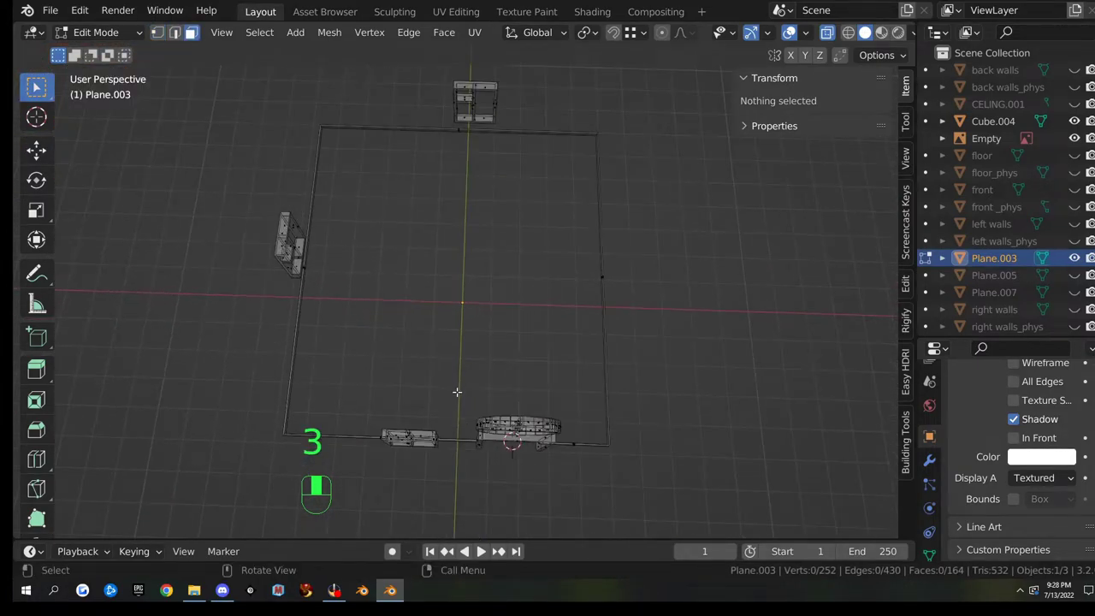
pyautogui.moveTo(458, 371); pyautogui.dragTo(580, 505)
pyautogui.keyDown('shift'); pyautogui.moveTo(358, 381); pyautogui.dragTo(457, 487); pyautogui.keyUp('shift')
pyautogui.moveTo(518, 477); pyautogui.dragTo(582, 221, button='middle')
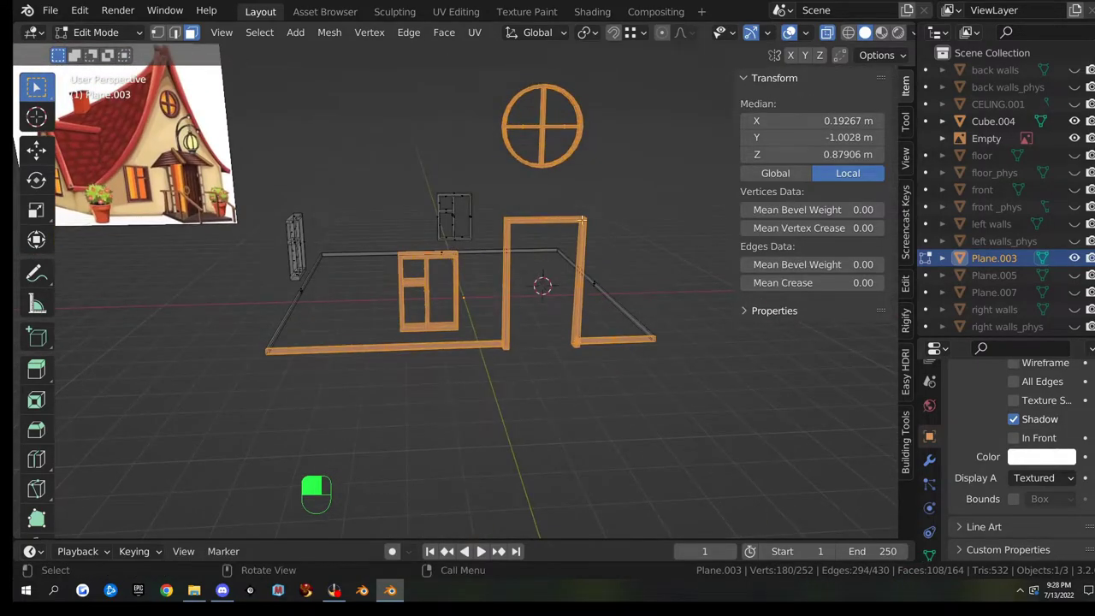
# - Separate the selected front trim, including the door frame, window frames and front baseboard, into its own object
pyautogui.moveTo(482, 439); pyautogui.dragTo(548, 450, button='middle')
pyautogui.press('p')
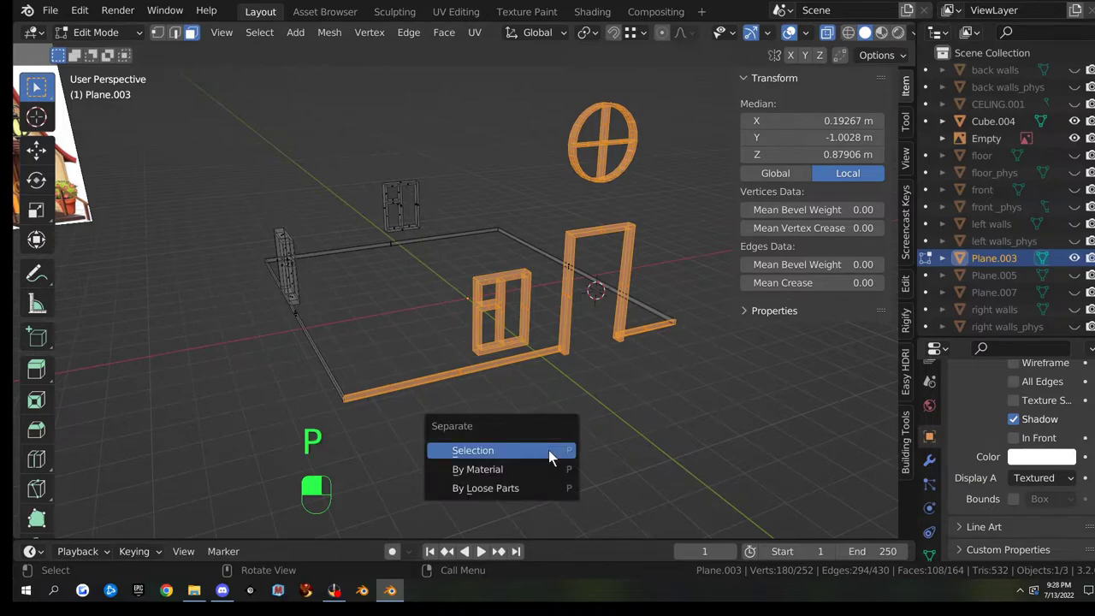
pyautogui.click(548, 450)
pyautogui.press('Tab')
# - Separate the left wall's window frame and baseboard from the remaining trim mesh into their own object
pyautogui.moveTo(406, 396); pyautogui.dragTo(531, 429, button='middle')
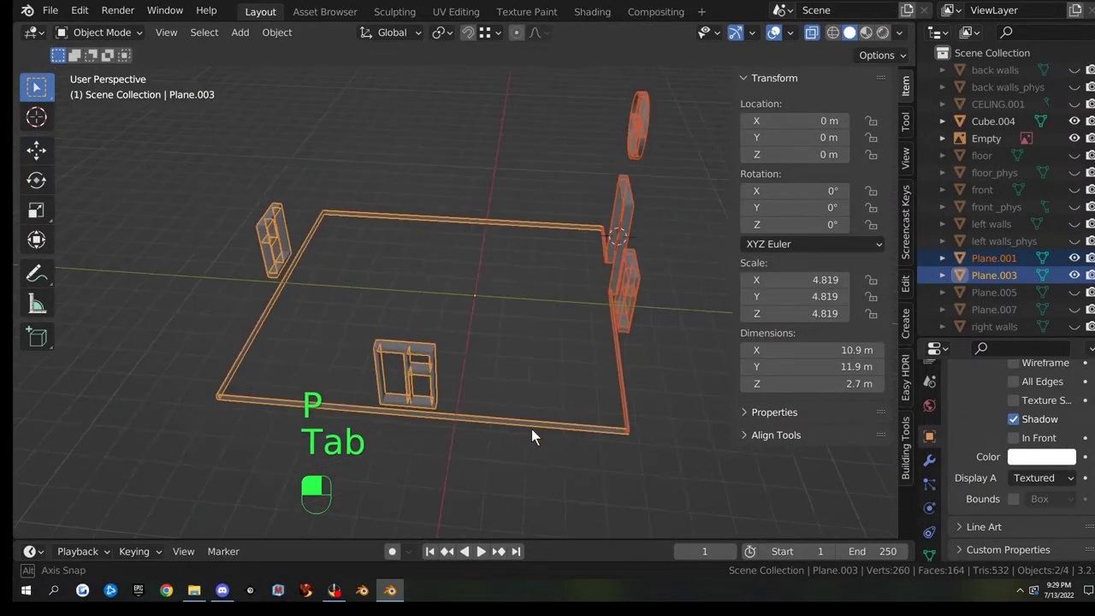
pyautogui.click(532, 422)
pyautogui.press('Tab')
pyautogui.press('Tab')
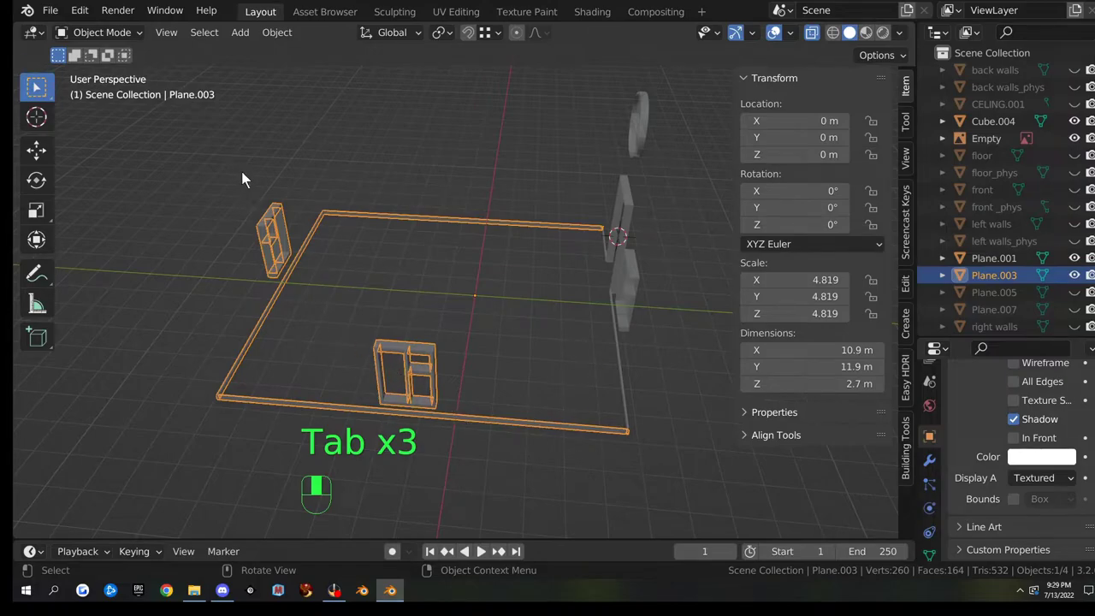
pyautogui.press('Tab')
pyautogui.moveTo(405, 295); pyautogui.dragTo(444, 342, button='middle')
pyautogui.moveTo(355, 344); pyautogui.dragTo(479, 475)
pyautogui.moveTo(506, 511); pyautogui.dragTo(529, 466, button='middle')
pyautogui.press('p')
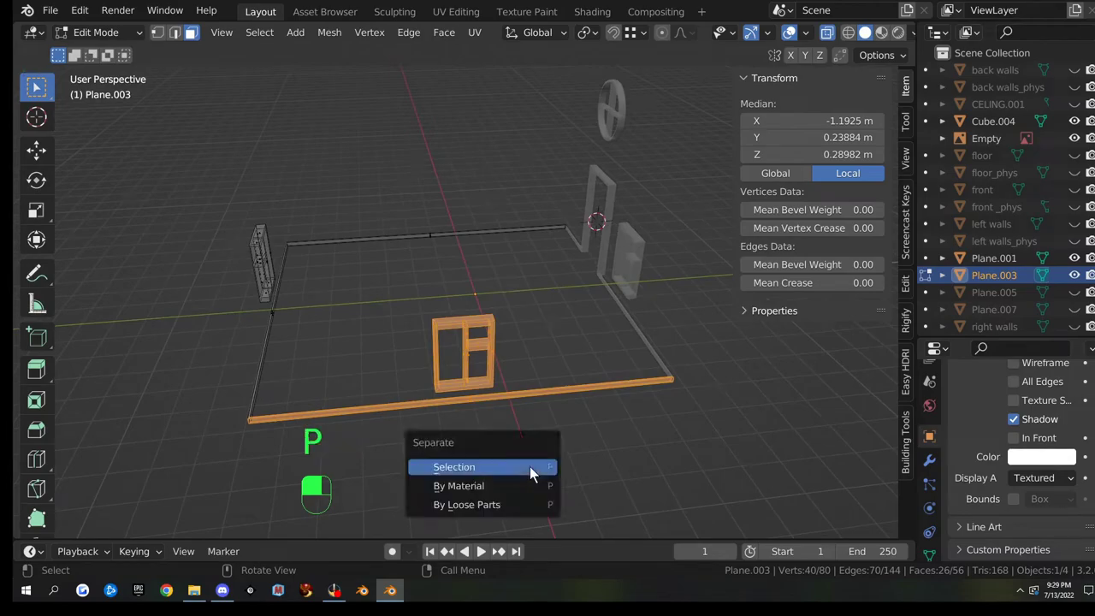
pyautogui.click(528, 466)
pyautogui.press('Tab')
# - Separate the back wall's window frame and baseboard from the remaining trim mesh into their own object
pyautogui.moveTo(423, 449); pyautogui.dragTo(490, 462, button='middle')
pyautogui.click(407, 387)
pyautogui.click(419, 404)
pyautogui.press('Tab')
pyautogui.moveTo(384, 314); pyautogui.dragTo(555, 490)
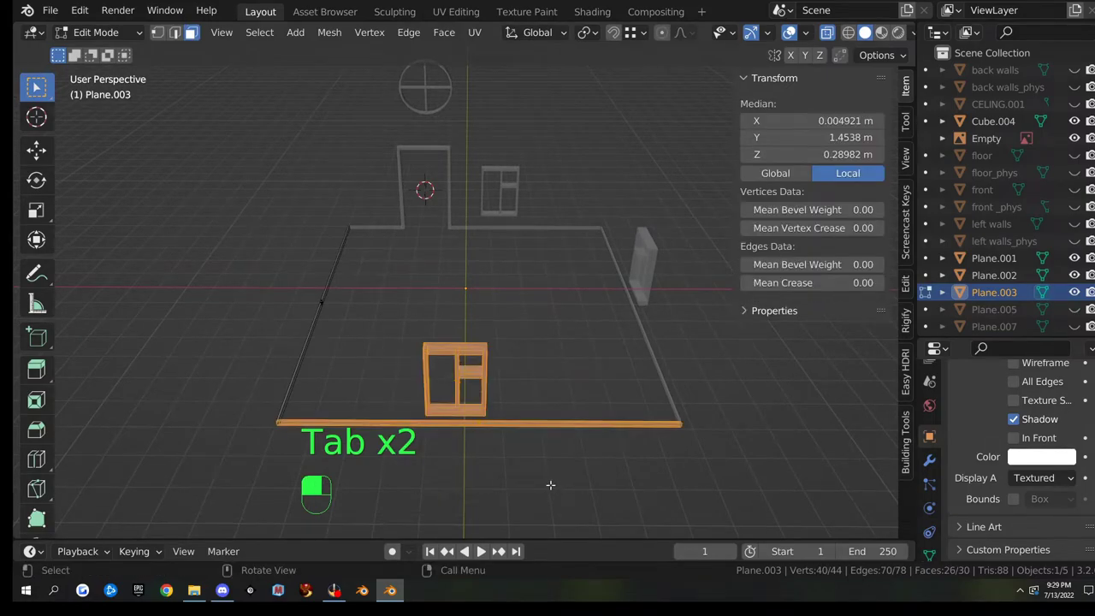
pyautogui.press('p')
pyautogui.click(549, 486)
pyautogui.press('Tab')
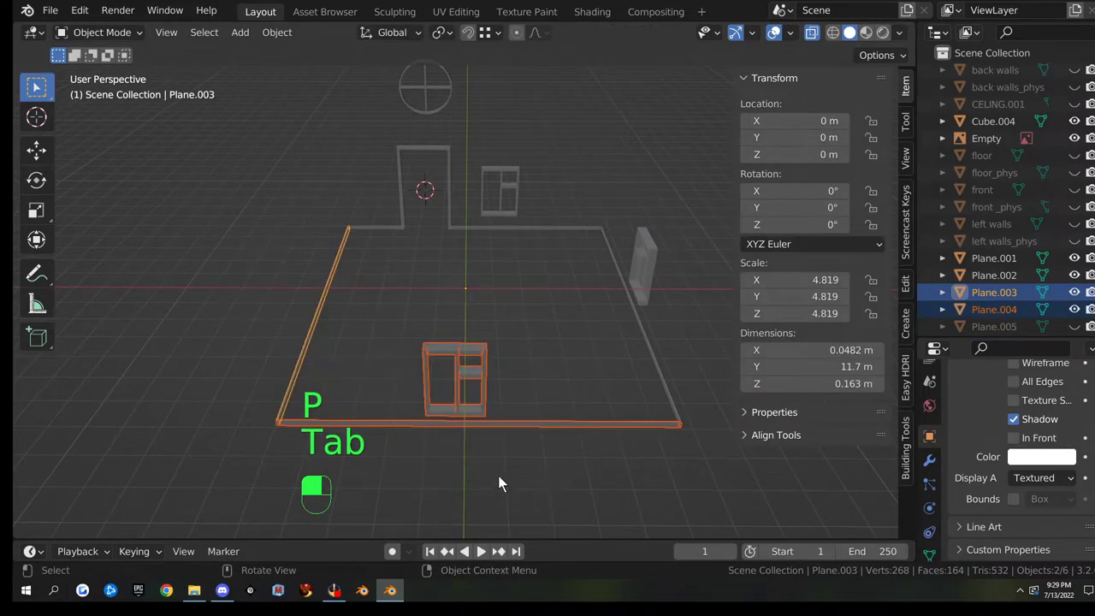
# - Unhide the back walls, left walls, right walls and front objects
pyautogui.click(317, 325)
pyautogui.moveTo(582, 251); pyautogui.dragTo(655, 336, button='middle')
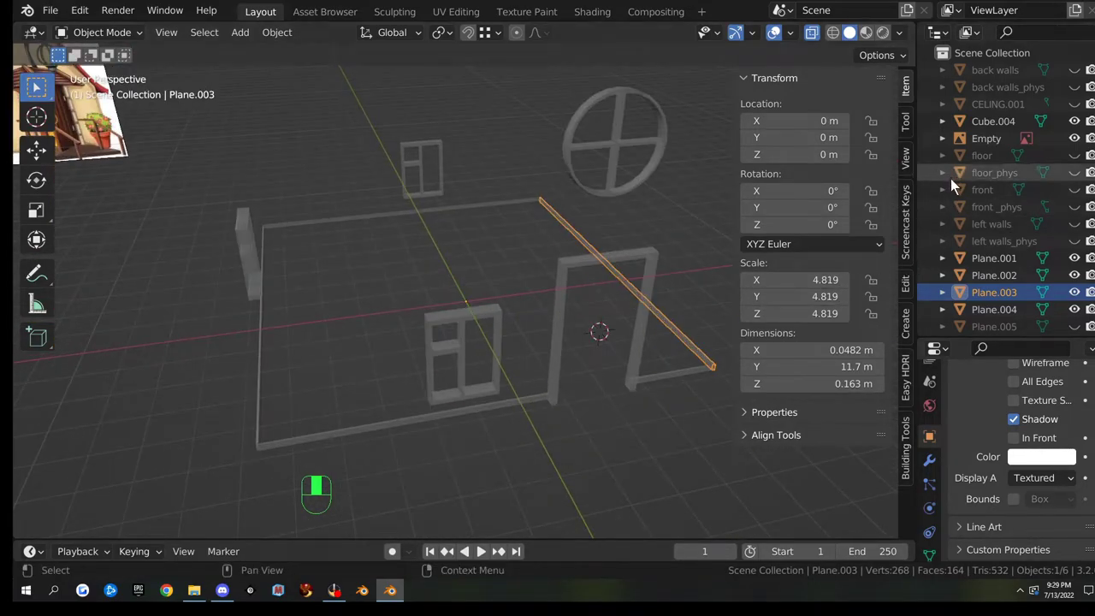
pyautogui.click(1073, 70)
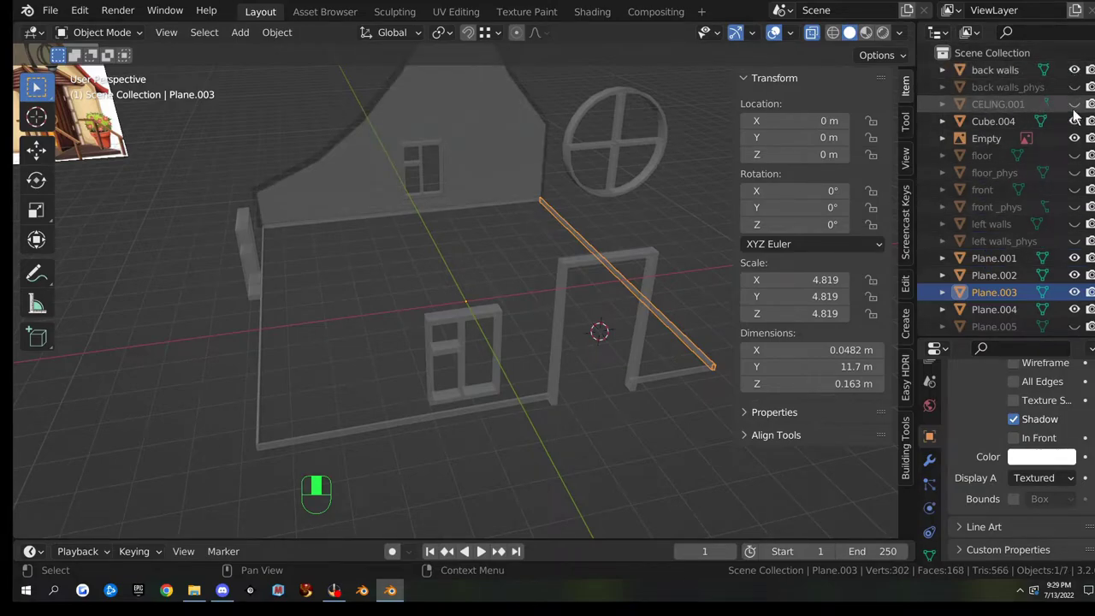
pyautogui.click(1074, 225)
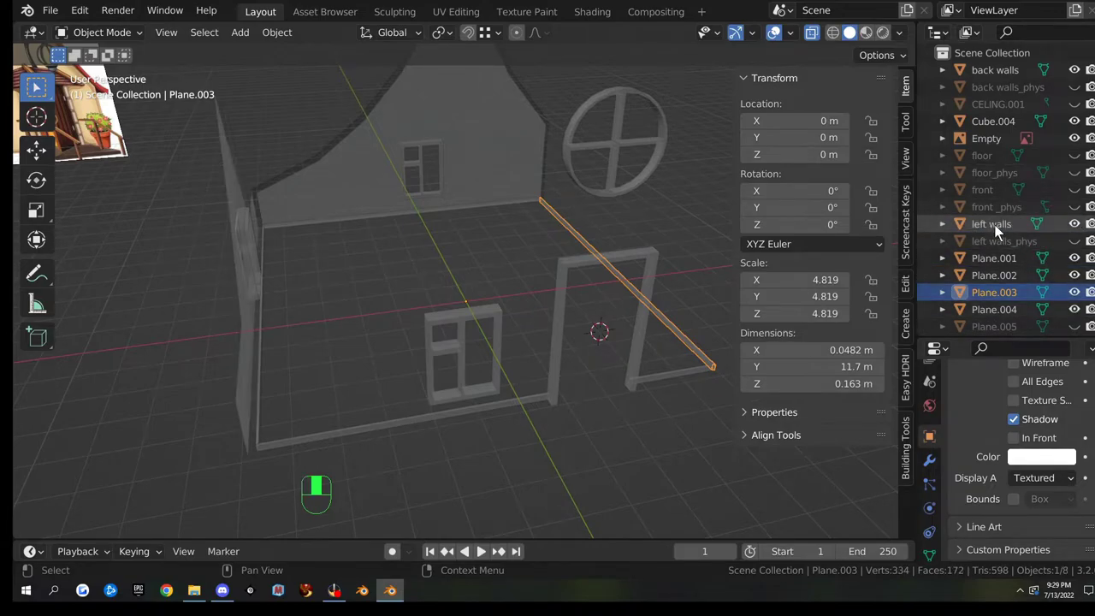
pyautogui.scroll(-4, 994, 224)
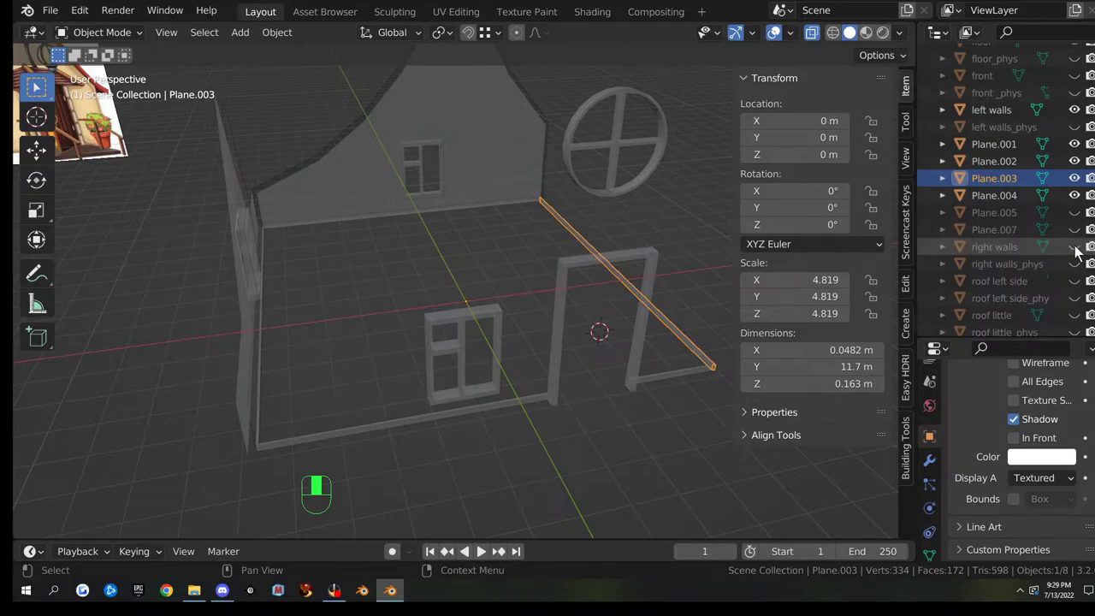
pyautogui.click(1074, 246)
pyautogui.scroll(-3, 997, 249)
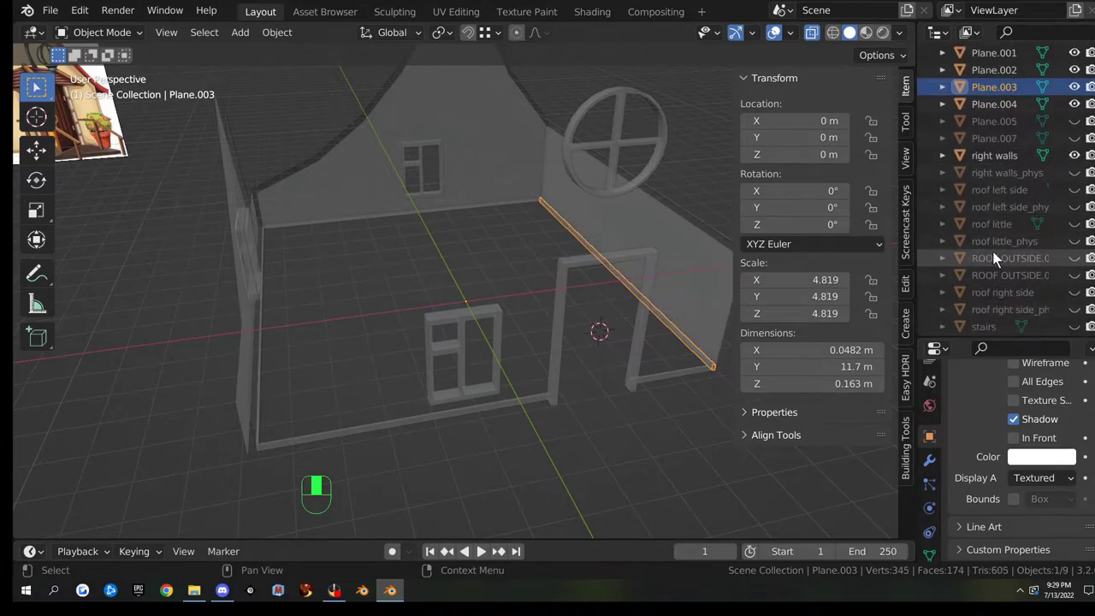
pyautogui.scroll(-1, 999, 201)
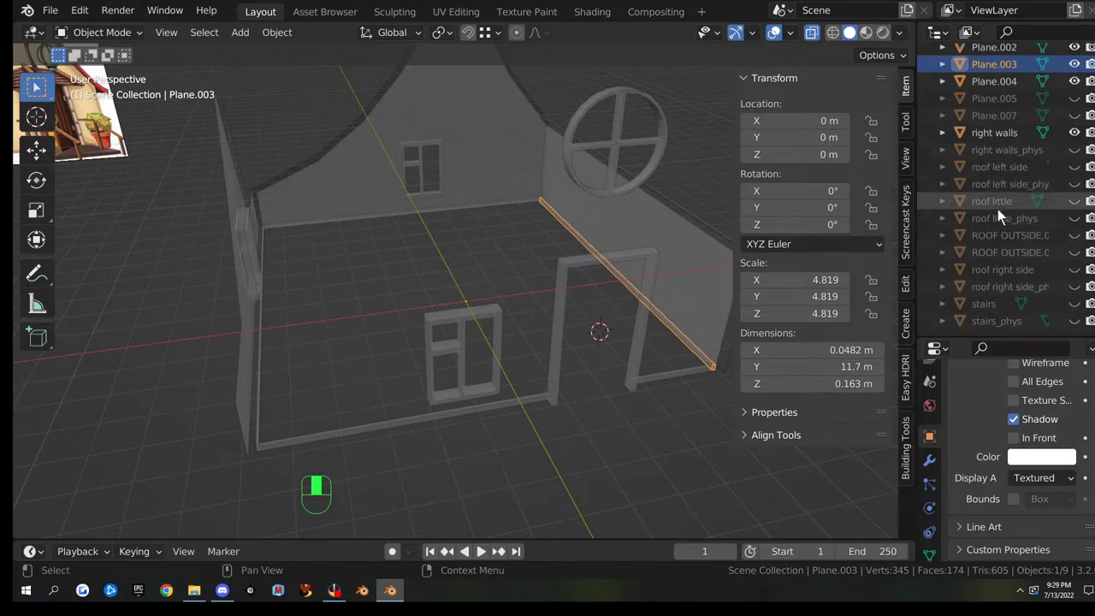
pyautogui.scroll(5, 989, 216)
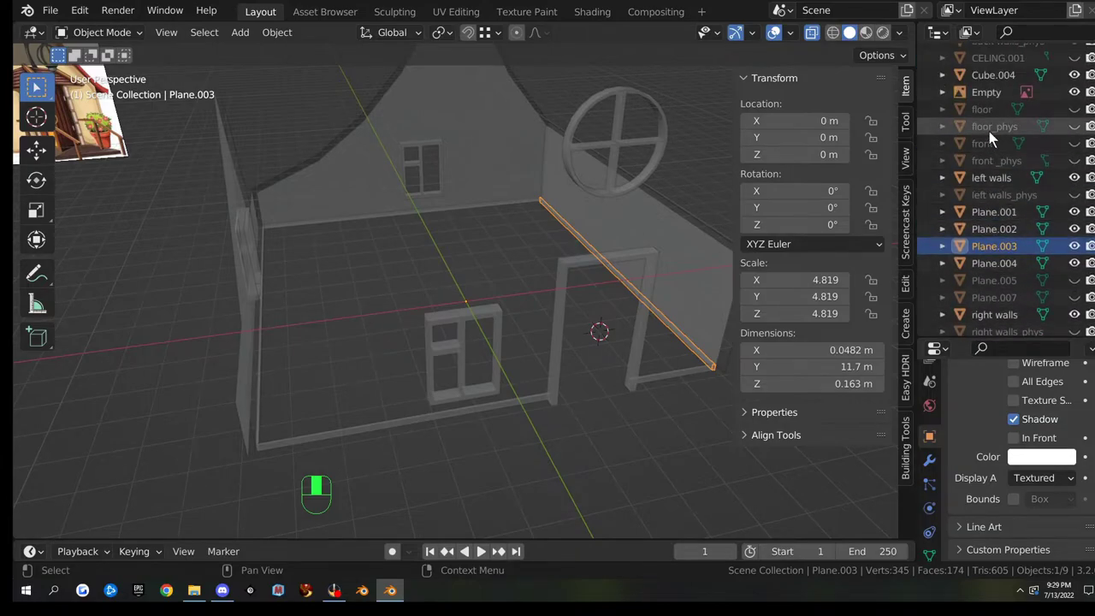
pyautogui.click(1074, 144)
# - Turn off X-ray display and join the right-side baseboard into the right walls object
pyautogui.moveTo(655, 215); pyautogui.dragTo(561, 274, button='middle')
pyautogui.moveTo(492, 209); pyautogui.dragTo(492, 421, button='middle')
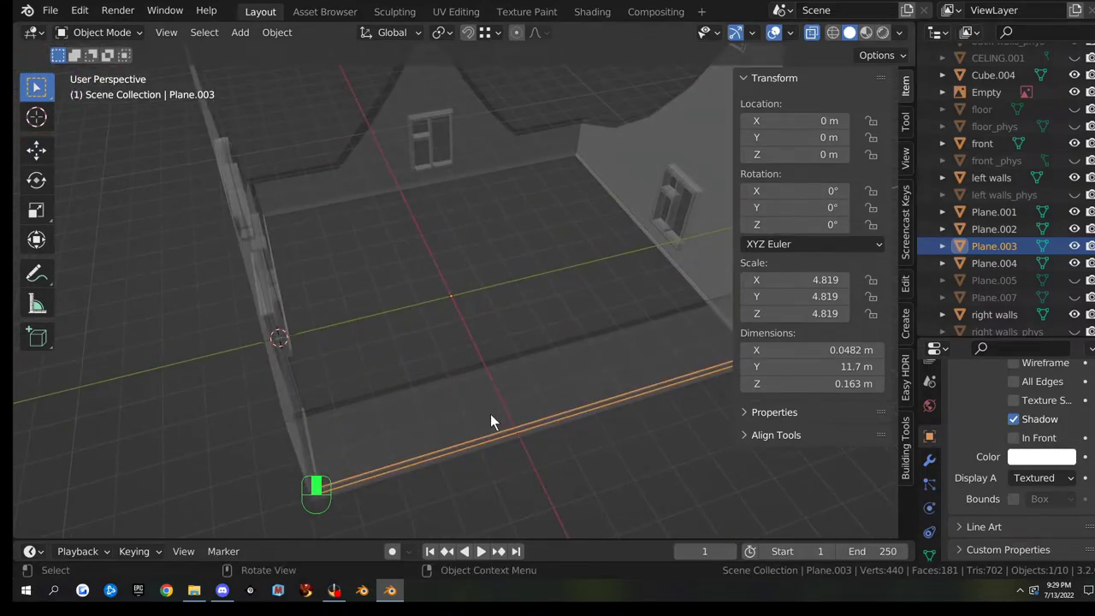
pyautogui.moveTo(497, 334); pyautogui.dragTo(592, 459)
pyautogui.moveTo(591, 459); pyautogui.dragTo(638, 436, button='middle')
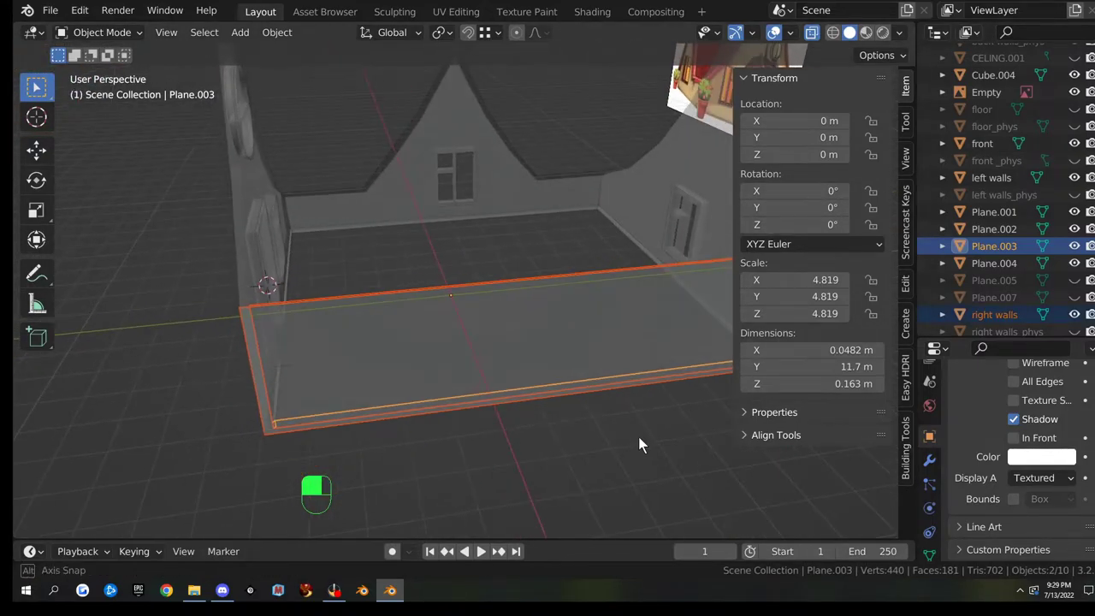
pyautogui.click(581, 428)
pyautogui.moveTo(551, 389); pyautogui.dragTo(621, 373, button='middle')
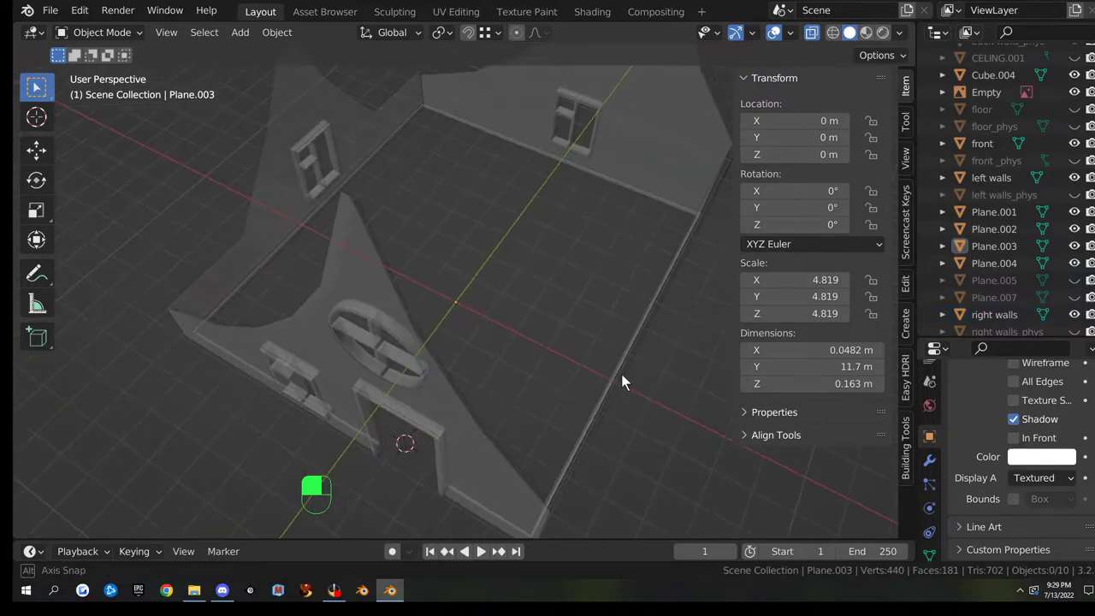
pyautogui.hotkey('alt', 'z')
pyautogui.moveTo(665, 337); pyautogui.dragTo(542, 354, button='middle')
pyautogui.click(531, 359)
pyautogui.click(531, 359)
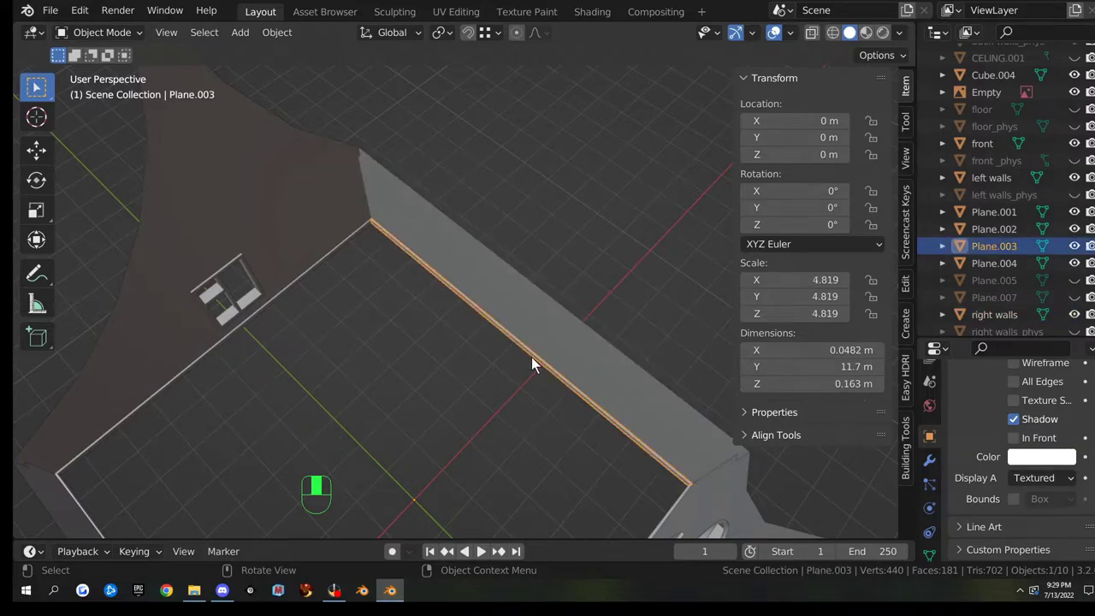
pyautogui.keyDown('shift'); pyautogui.click(569, 341); pyautogui.keyUp('shift')
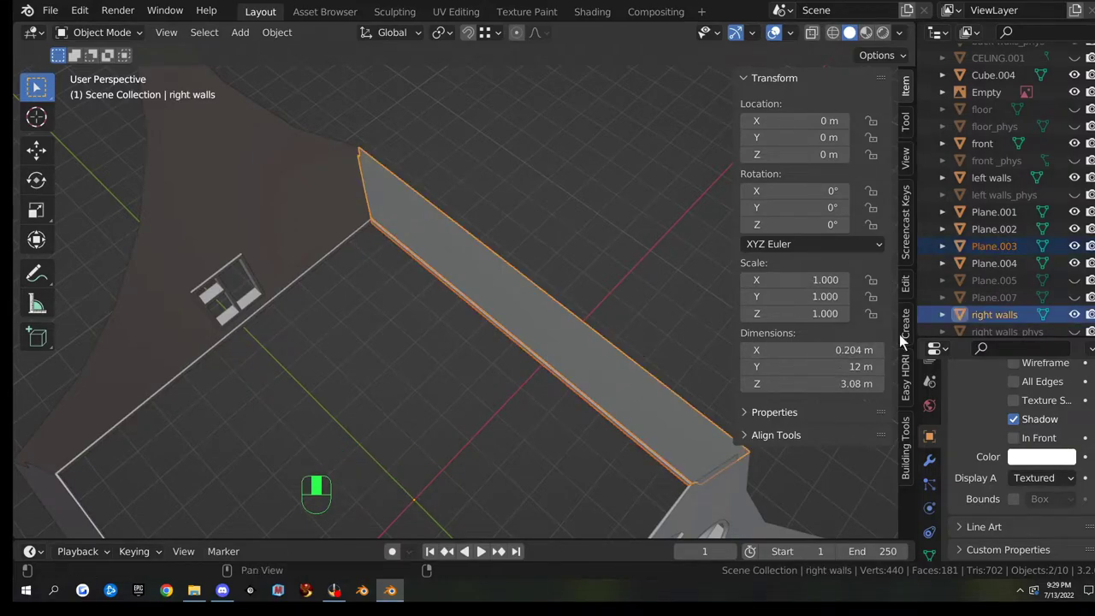
pyautogui.hotkey('ctrl', 'j')
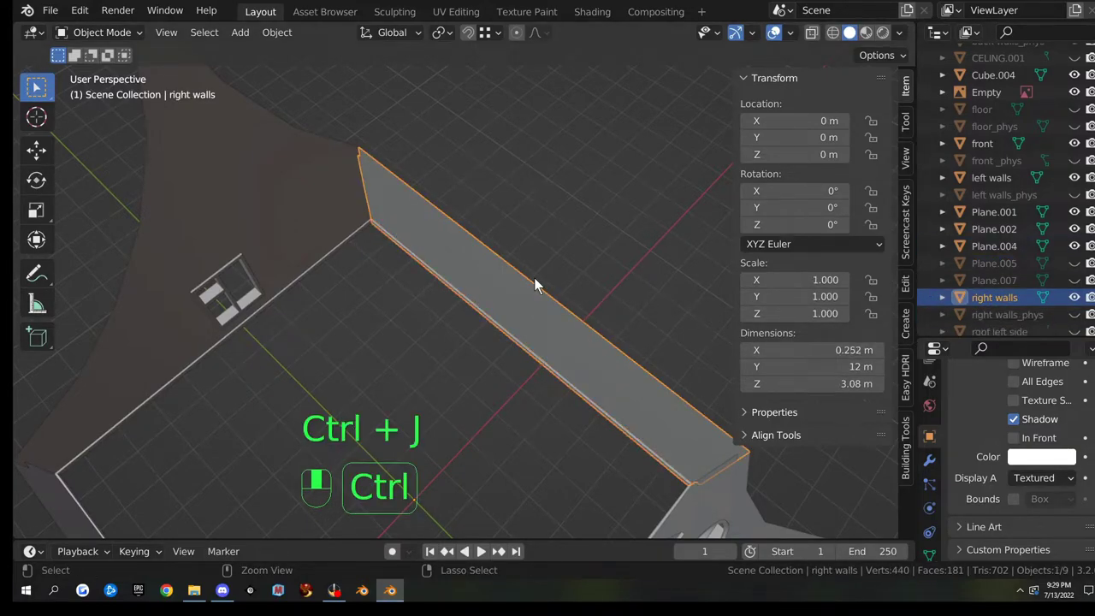
# - Join the back window frame and baseboard into the back walls object
pyautogui.click(252, 298)
pyautogui.keyDown('shift'); pyautogui.click(284, 203); pyautogui.keyUp('shift')
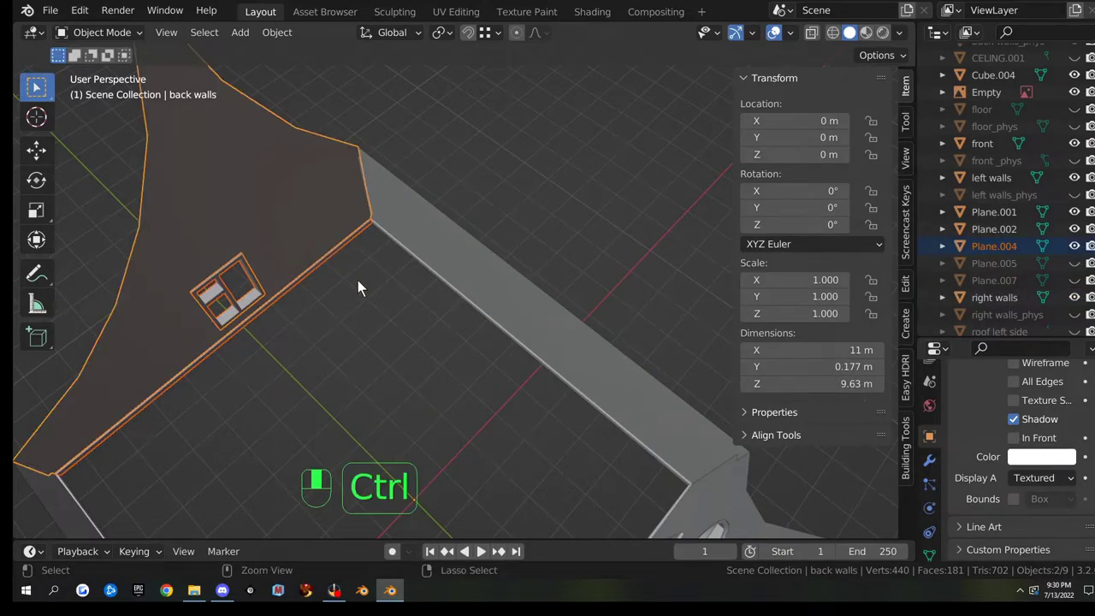
pyautogui.hotkey('ctrl', 'w')
pyautogui.hotkey('ctrl', 'j')
# - Join the left window frame and baseboard into the left walls object
pyautogui.moveTo(357, 280); pyautogui.dragTo(303, 253, button='middle')
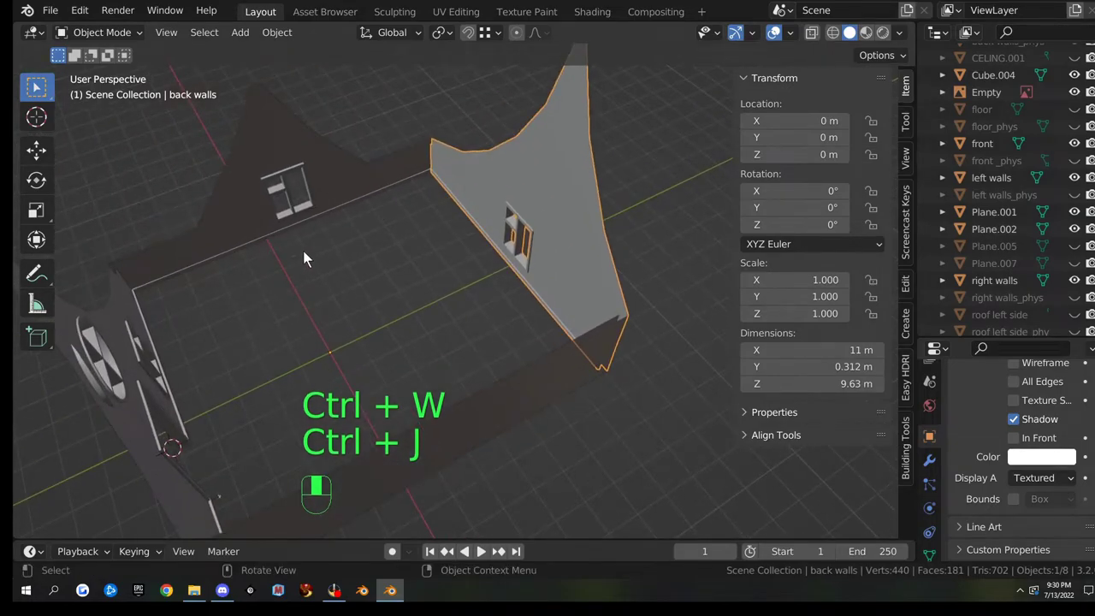
pyautogui.click(300, 213)
pyautogui.keyDown('shift'); pyautogui.click(343, 181); pyautogui.keyUp('shift')
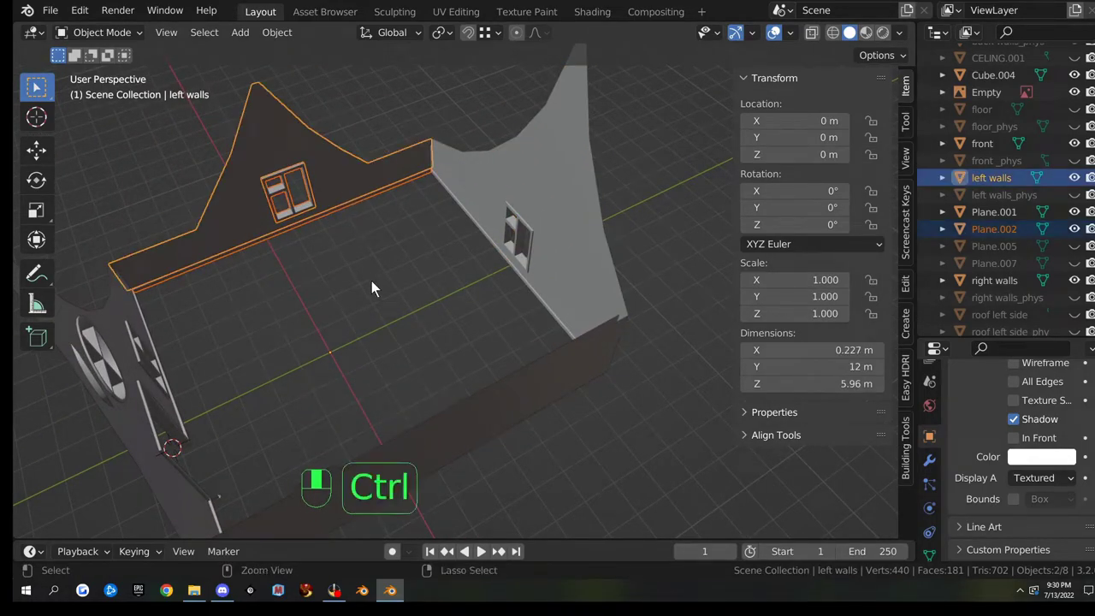
pyautogui.hotkey('ctrl', 'j')
# - Join the front door, window and baseboard trim into the front wall object
pyautogui.moveTo(397, 276); pyautogui.dragTo(414, 328, button='middle')
pyautogui.click(410, 220)
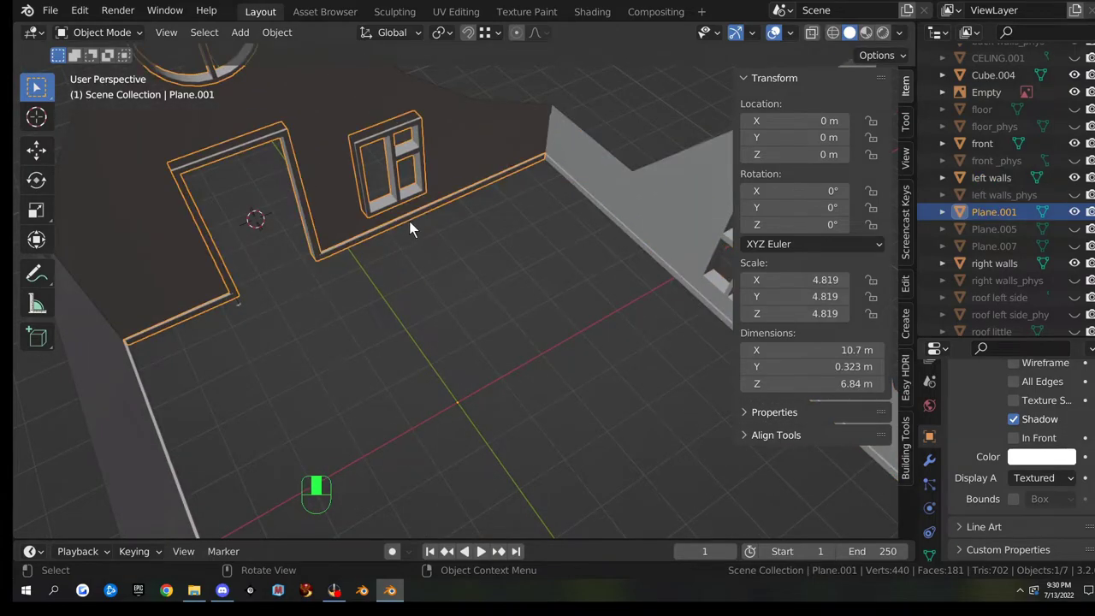
pyautogui.keyDown('shift'); pyautogui.click(327, 114); pyautogui.keyUp('shift')
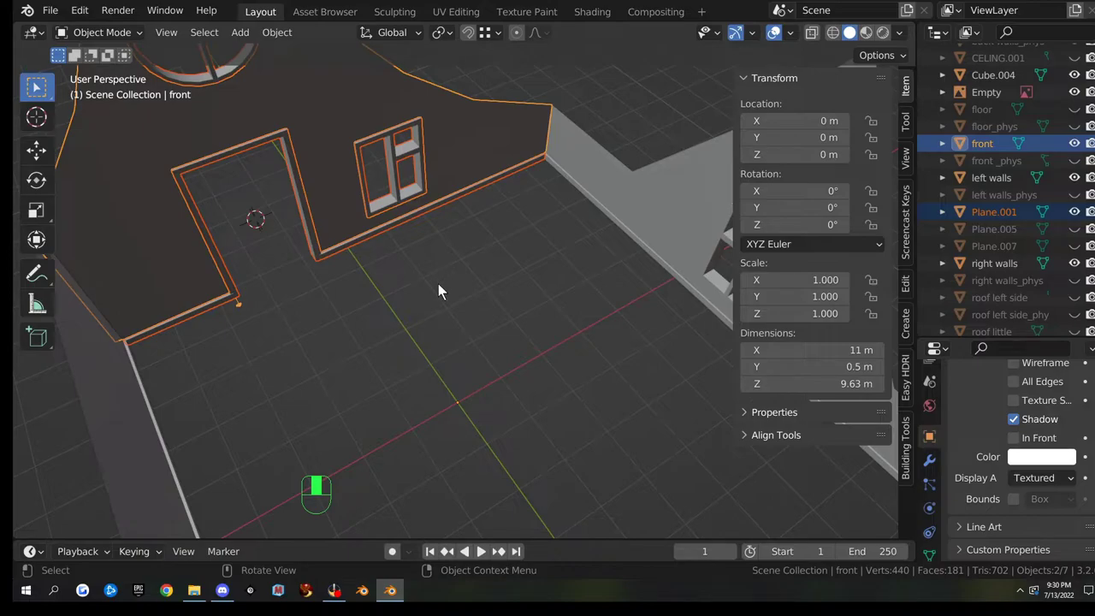
pyautogui.hotkey('ctrl', 'j')
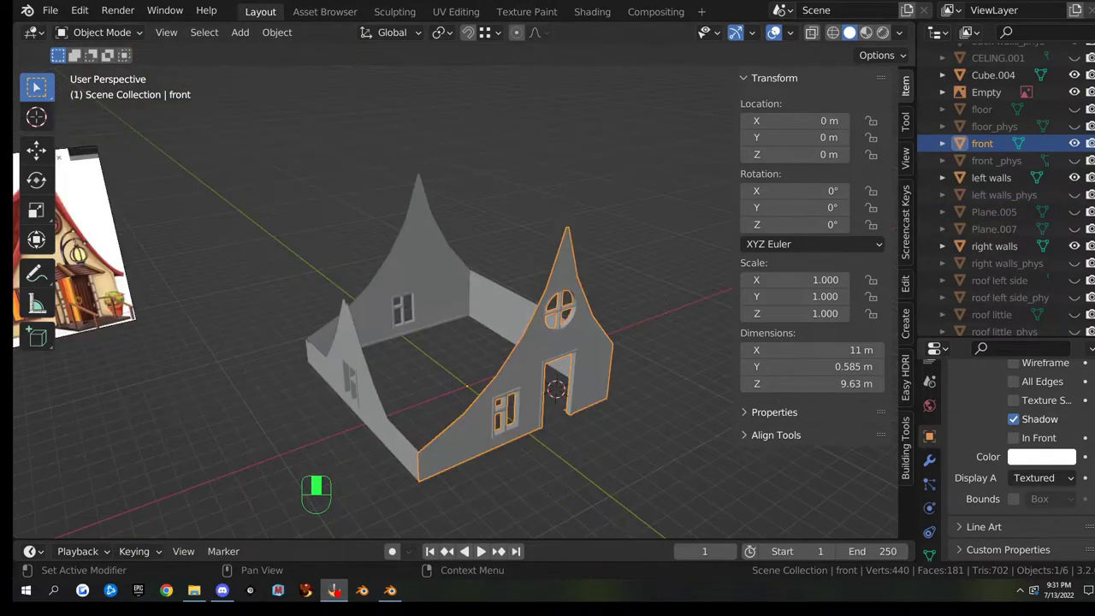
# - Reveal all hidden objects of the house, and hide only the large ground plane
pyautogui.scroll(-3, 446, 427)
pyautogui.scroll(4, 451, 428)
pyautogui.scroll(-3, 522, 410)
pyautogui.moveTo(561, 407)
pyautogui.mouseDown(button='middle')
pyautogui.moveTo(529, 371)
pyautogui.moveTo(566, 393)
pyautogui.mouseUp(button='middle')
pyautogui.scroll(1, 566, 393)
pyautogui.hotkey('alt', 'h')
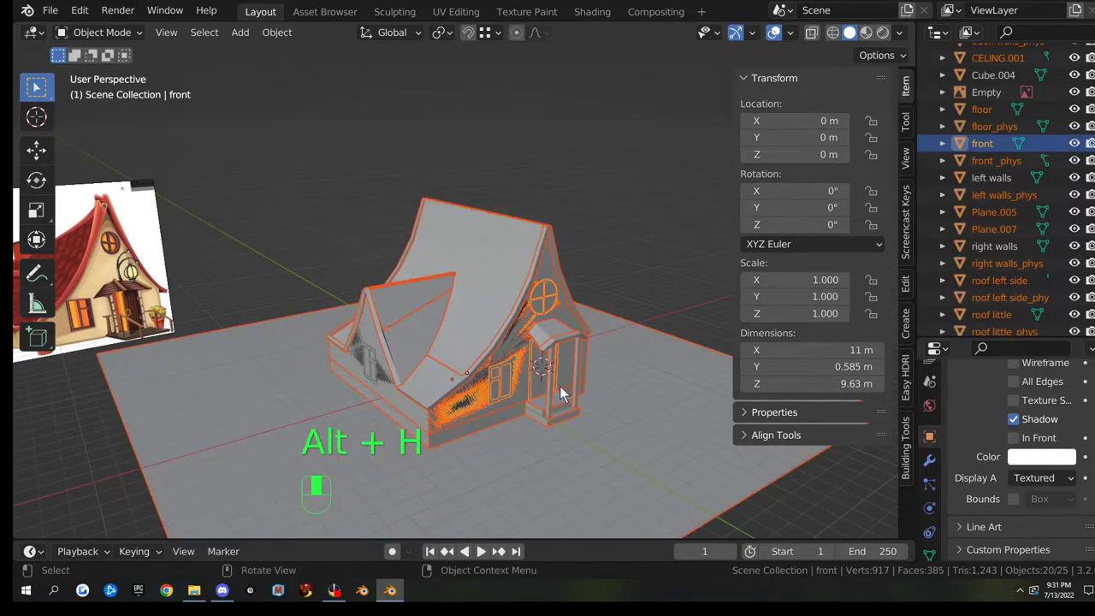
pyautogui.press('h')
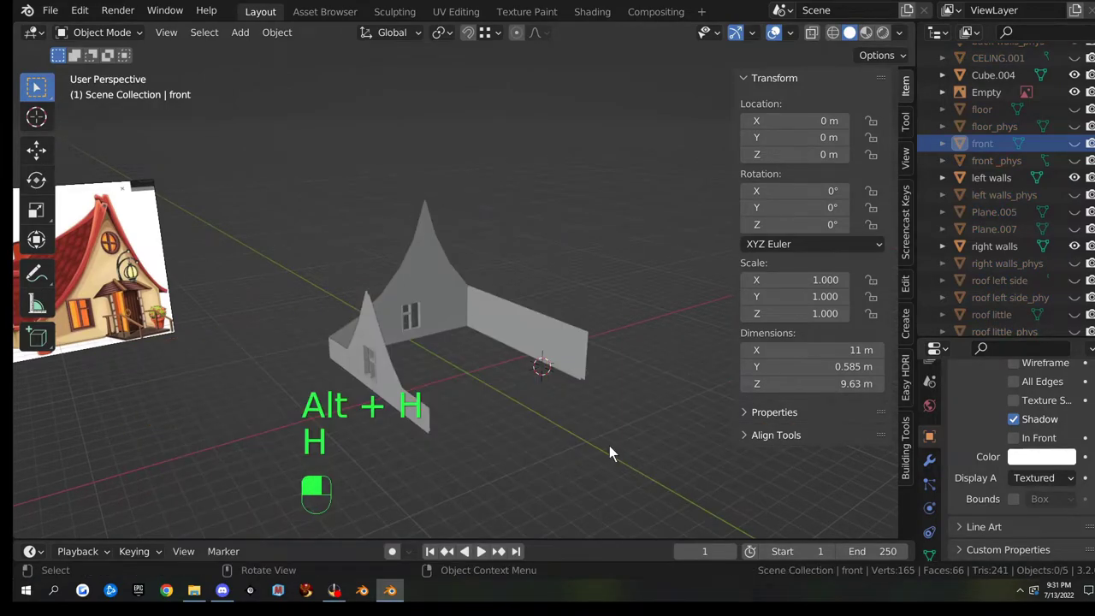
pyautogui.hotkey('ctrl', 'z')
pyautogui.click(634, 421)
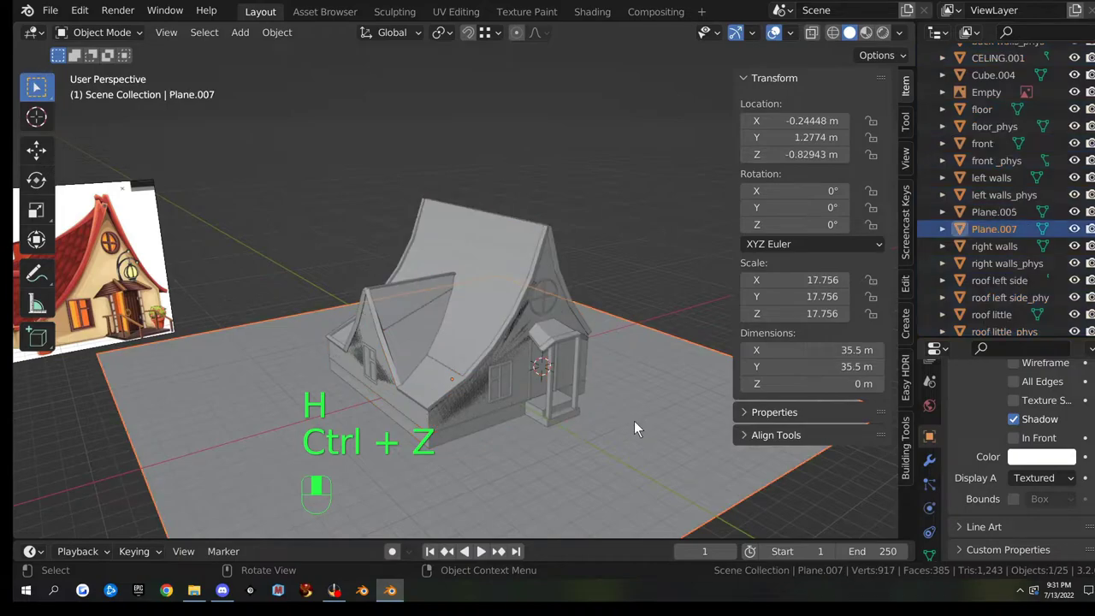
pyautogui.press('h')
# - Join the small porch roof covering into the porch frame object with the posts, ROOF OUTSIDE.004
pyautogui.moveTo(626, 428); pyautogui.dragTo(560, 397, button='middle')
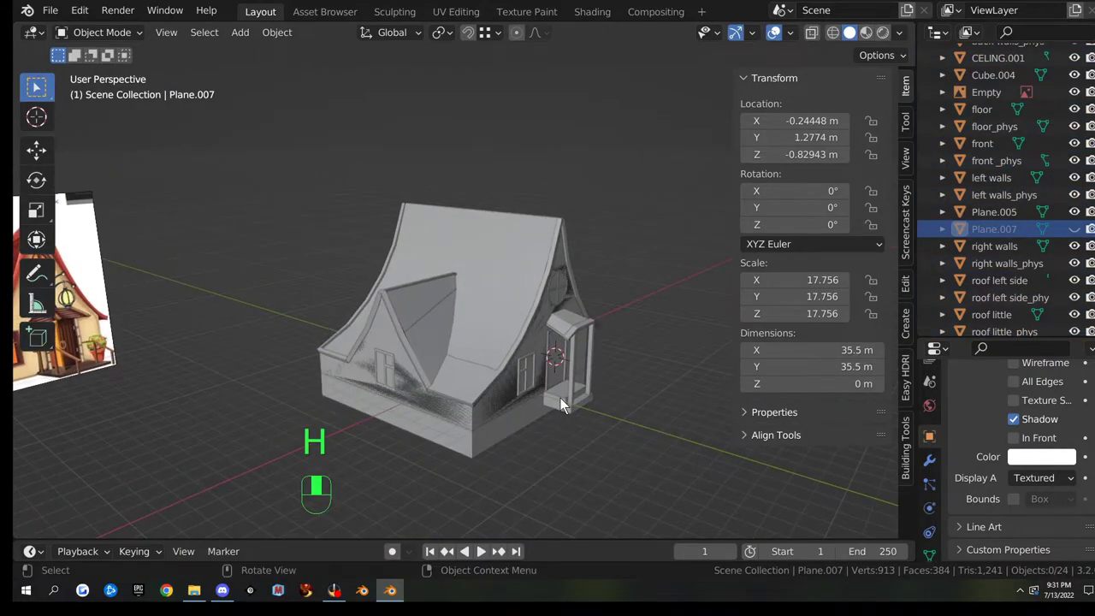
pyautogui.click(571, 358)
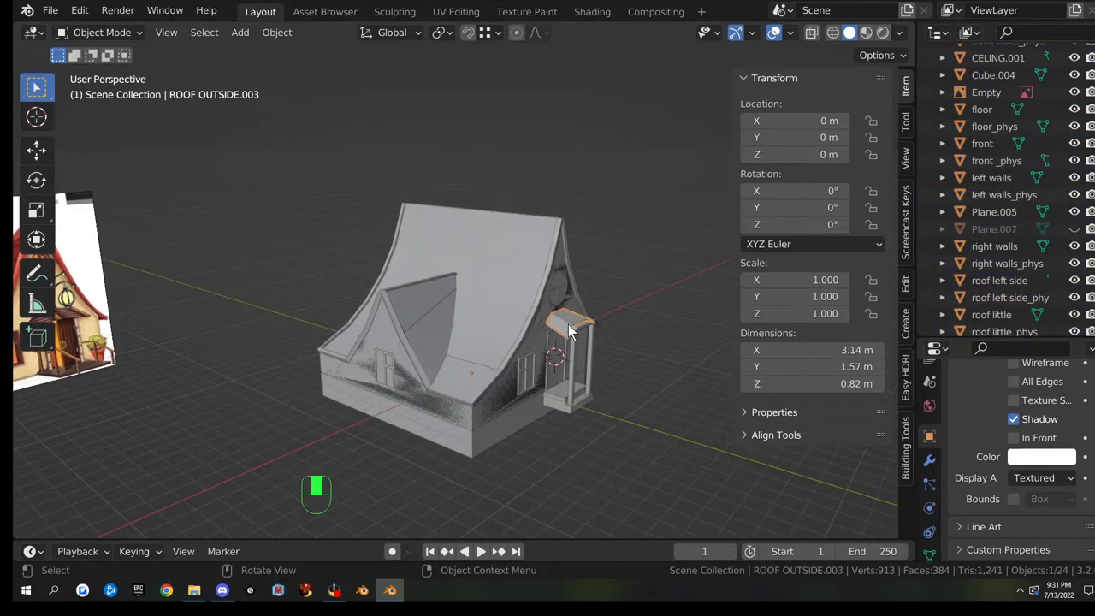
pyautogui.scroll(5, 599, 358)
pyautogui.keyDown('shift'); pyautogui.moveTo(616, 358); pyautogui.dragTo(513, 367, button='middle'); pyautogui.keyUp('shift')
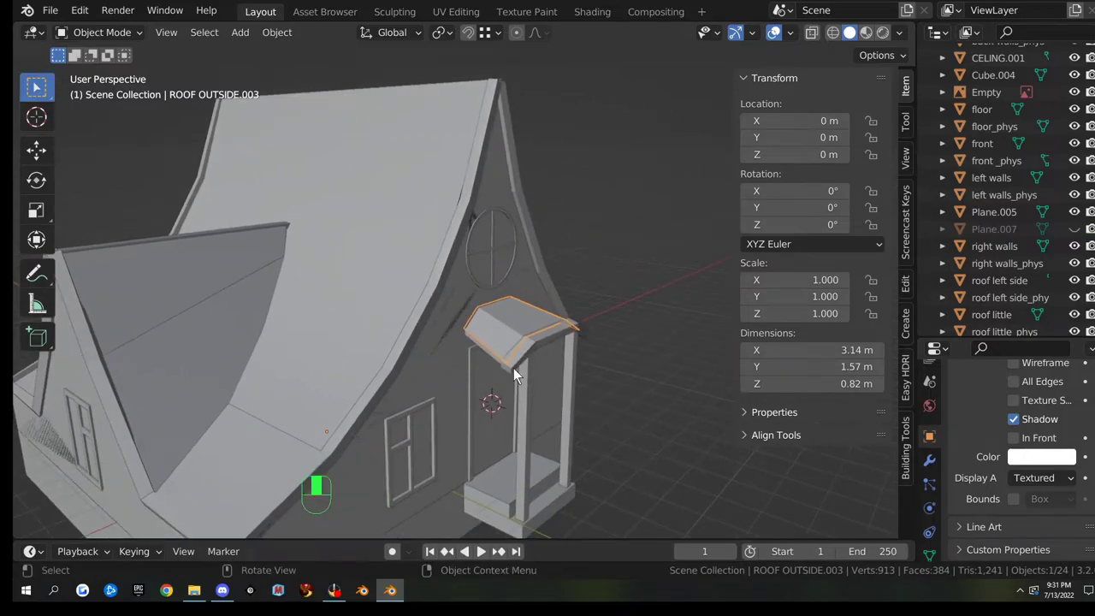
pyautogui.scroll(3, 513, 368)
pyautogui.keyDown('shift'); pyautogui.click(547, 411); pyautogui.keyUp('shift')
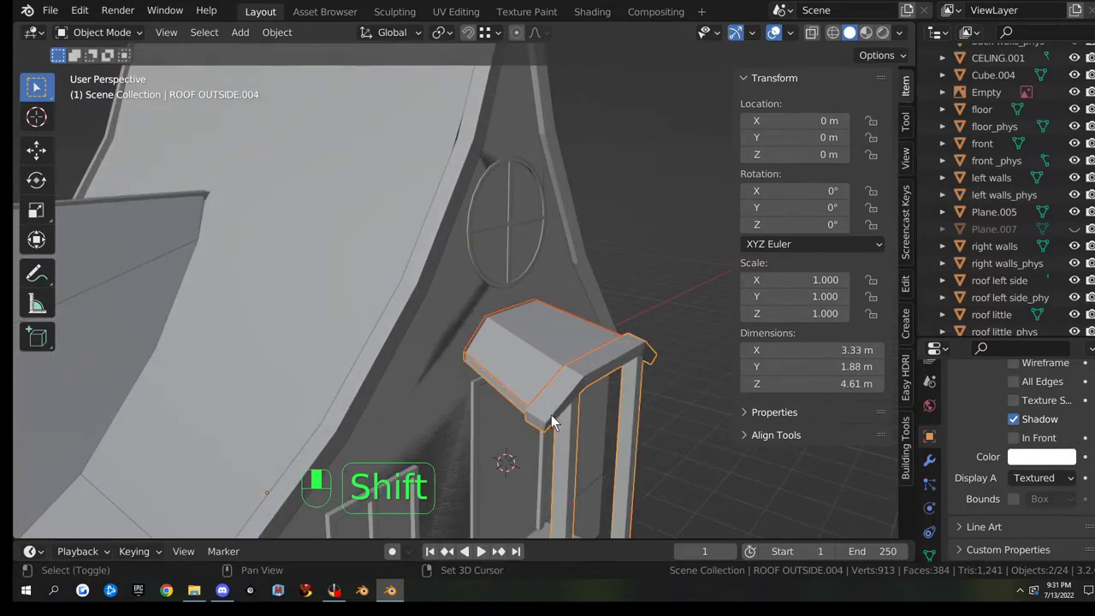
pyautogui.moveTo(551, 414); pyautogui.dragTo(597, 405, button='middle')
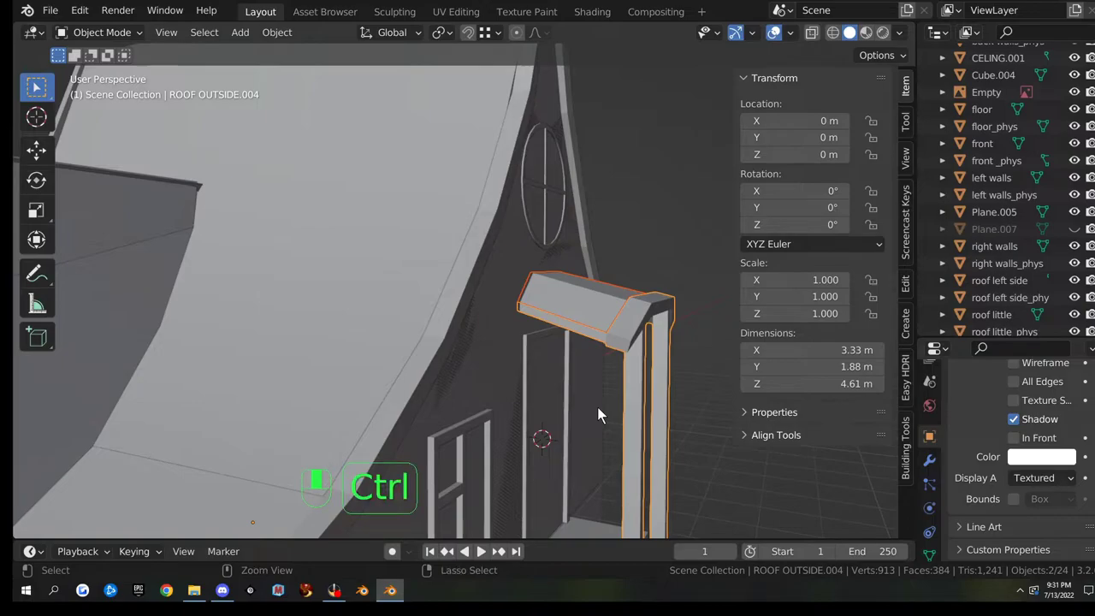
pyautogui.hotkey('ctrl', 'j')
# - Isolate the joined porch roof and posts by inverting the selection and hiding every other object
pyautogui.scroll(-5, 596, 414)
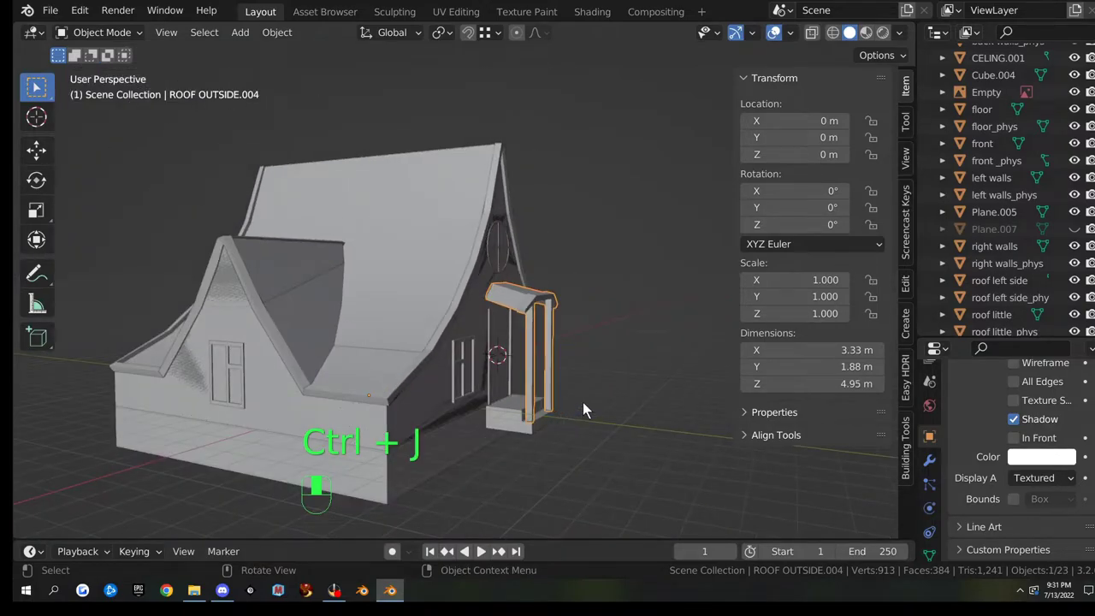
pyautogui.press('ctrl')
pyautogui.hotkey('ctrl', 'i')
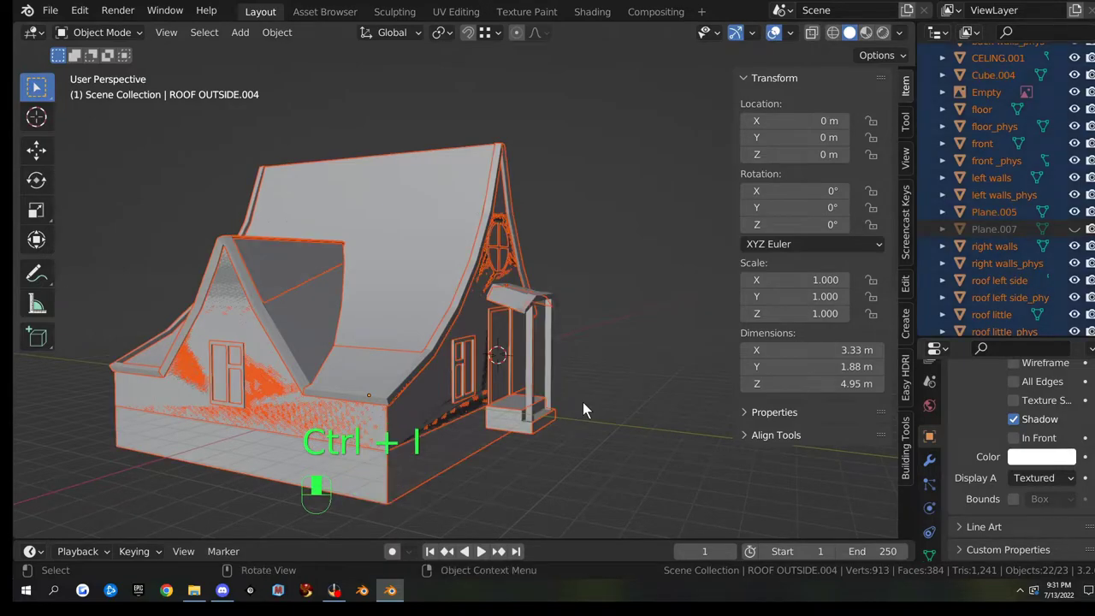
pyautogui.press('h')
# - Examine the isolated porch roof and its posts from different distances and angles
pyautogui.moveTo(545, 408); pyautogui.dragTo(523, 329, button='middle')
pyautogui.scroll(-4, 538, 367)
pyautogui.scroll(5, 524, 329)
pyautogui.scroll(-4, 524, 338)
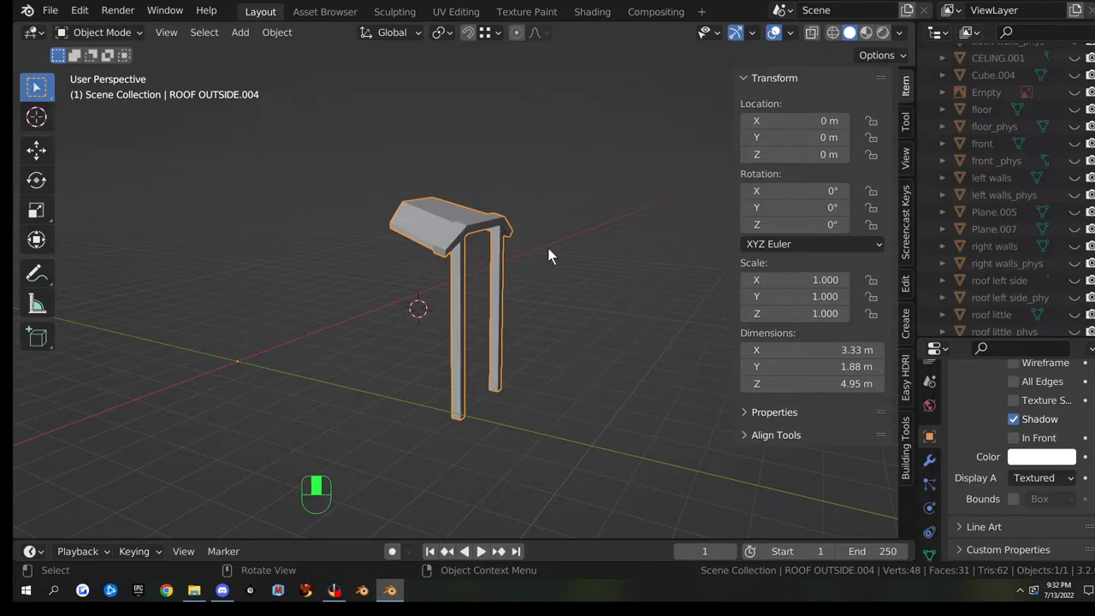
pyautogui.scroll(-2, 523, 309)
pyautogui.scroll(4, 522, 309)
pyautogui.scroll(-3, 522, 309)
pyautogui.scroll(4, 506, 308)
pyautogui.scroll(-3, 506, 308)
pyautogui.moveTo(543, 284); pyautogui.dragTo(510, 298, button='middle')
pyautogui.scroll(4, 511, 298)
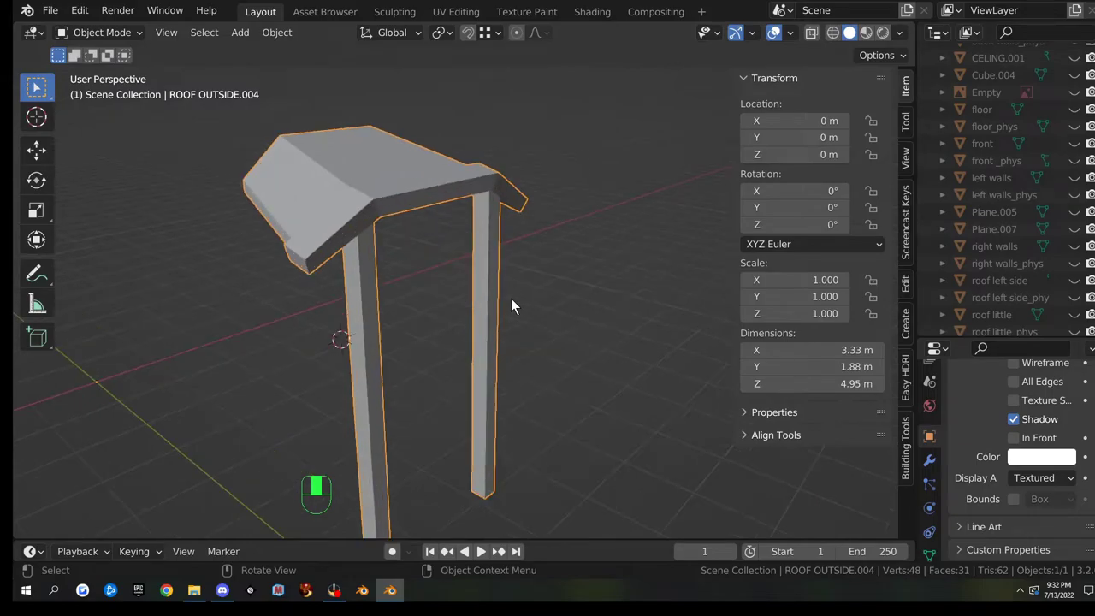
pyautogui.scroll(-3, 511, 297)
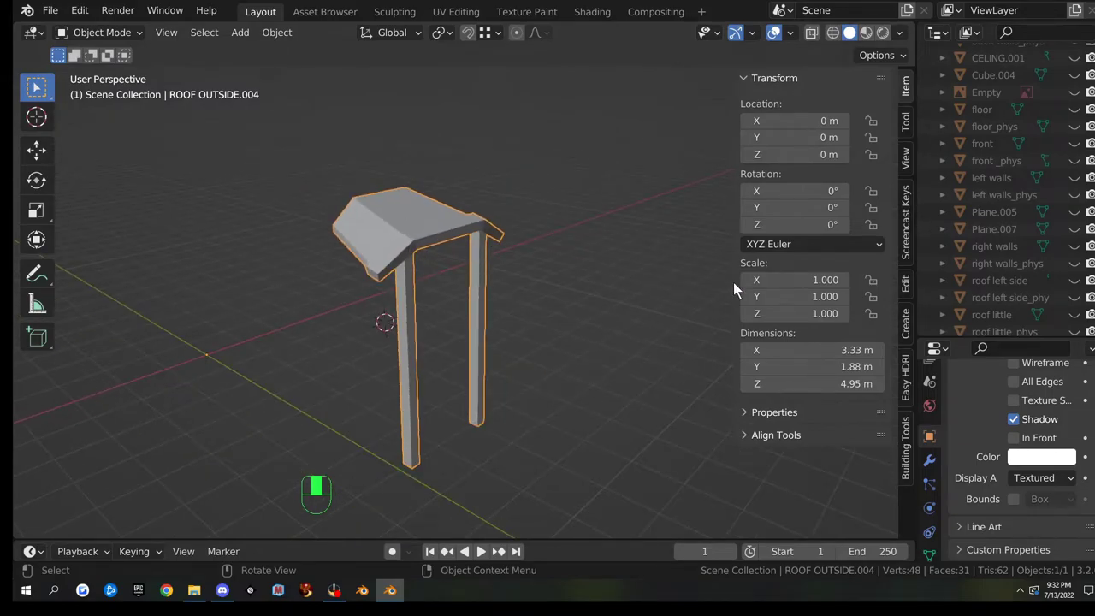
# - Rename the ROOF OUTSIDE.004 object as porch roof
pyautogui.scroll(-3, 984, 282)
pyautogui.scroll(-3, 986, 279)
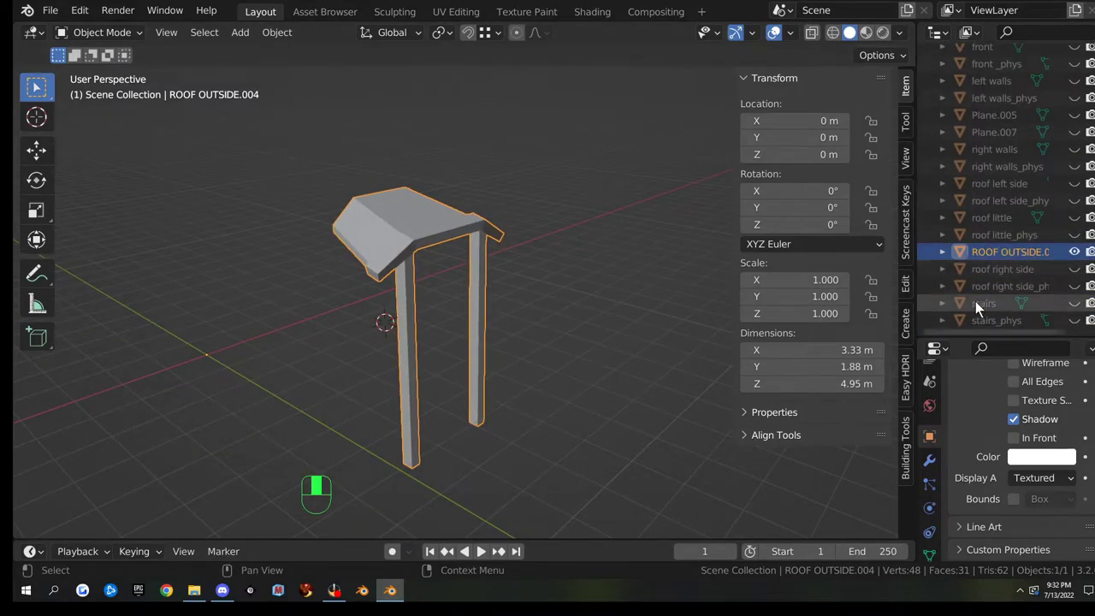
pyautogui.click(943, 252)
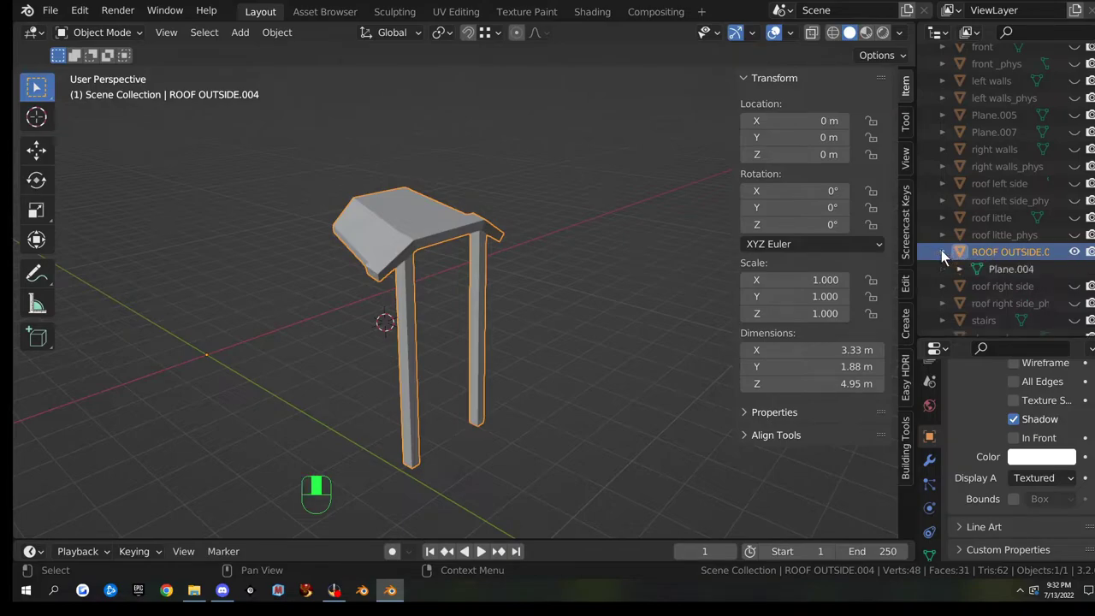
pyautogui.doubleClick(995, 252)
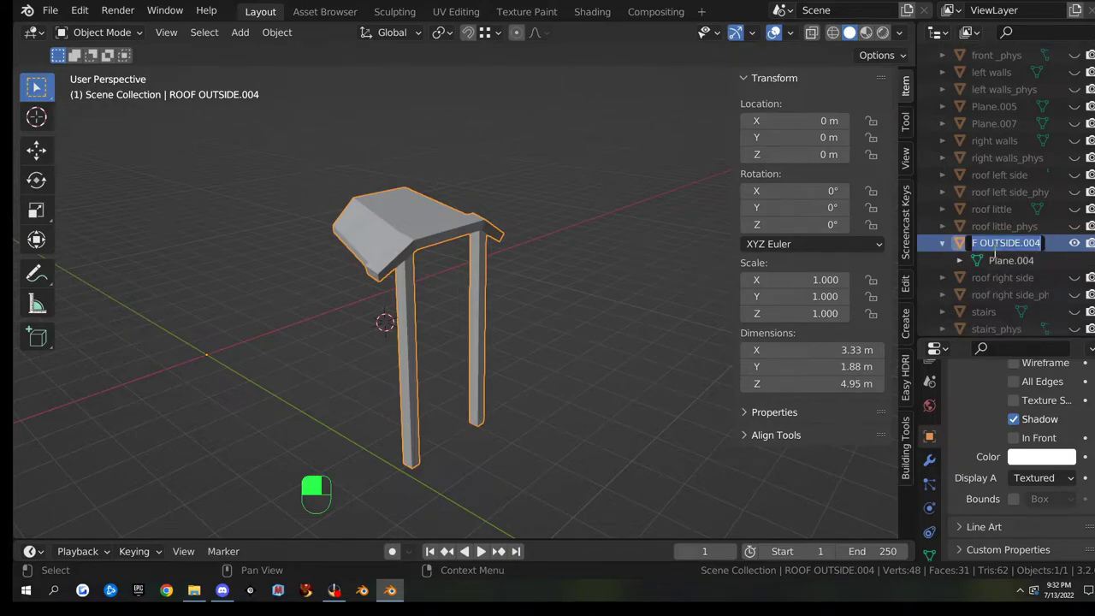
pyautogui.write('porch')
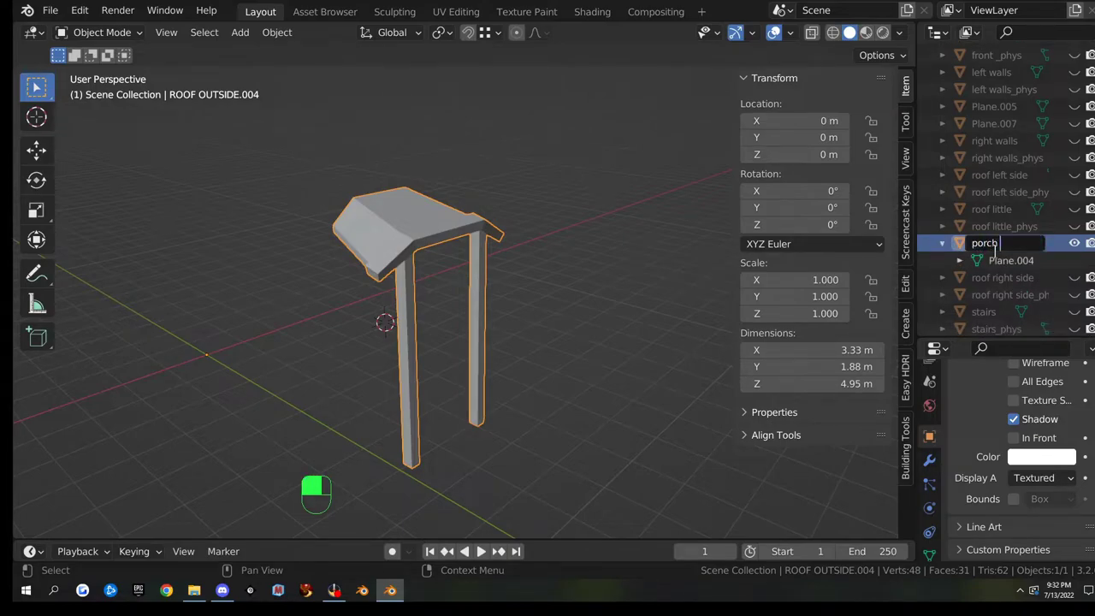
pyautogui.write(' roof')
pyautogui.press('Return')
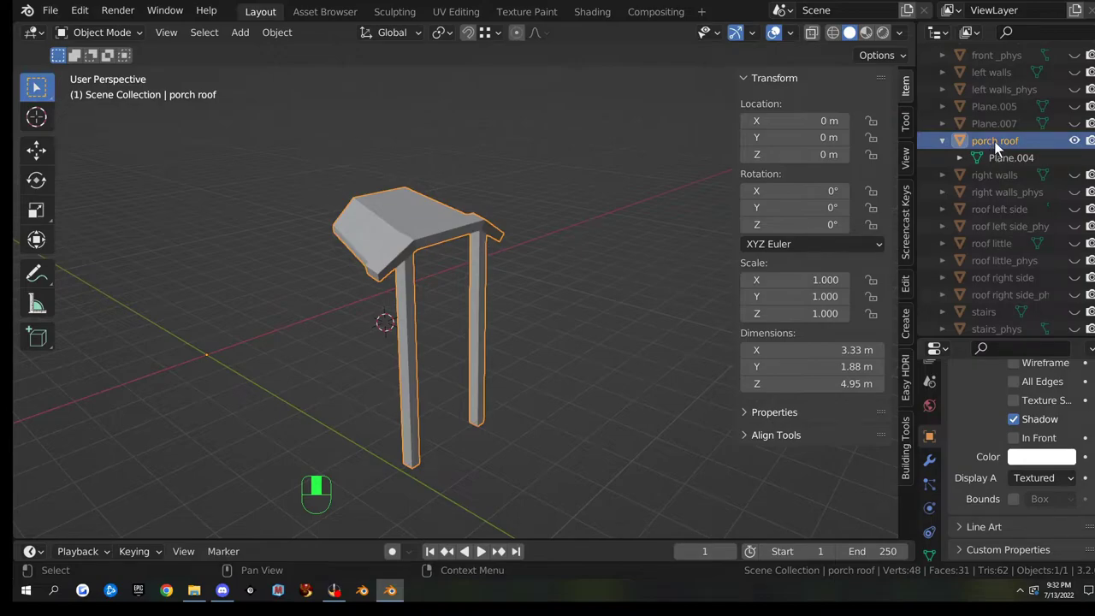
# - Copy the porch roof object's name onto its mesh data, Plane.004
pyautogui.press('F2')
pyautogui.hotkey('ctrl', 'c')
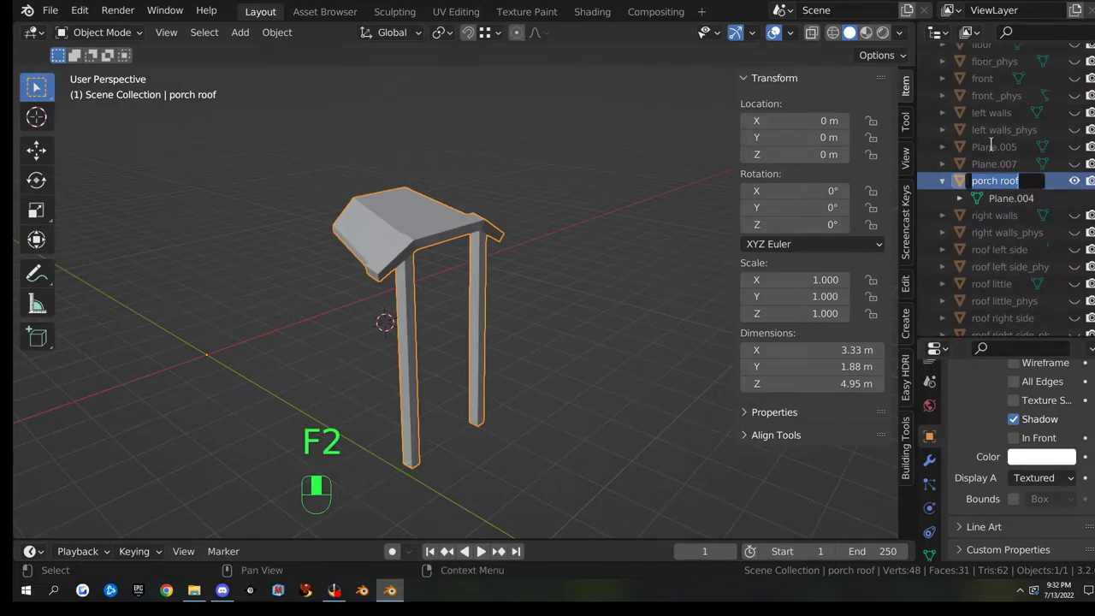
pyautogui.keyDown('ctrl'); pyautogui.click(1006, 199); pyautogui.keyUp('ctrl')
pyautogui.scroll(-1, 1000, 198)
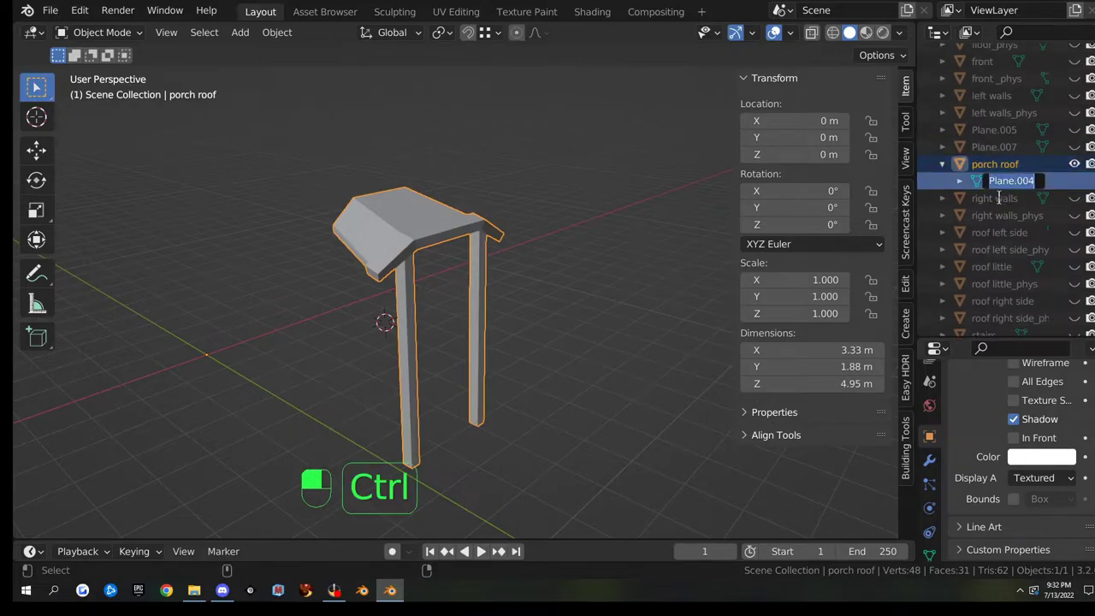
pyautogui.hotkey('ctrl', 'v')
pyautogui.press('Return')
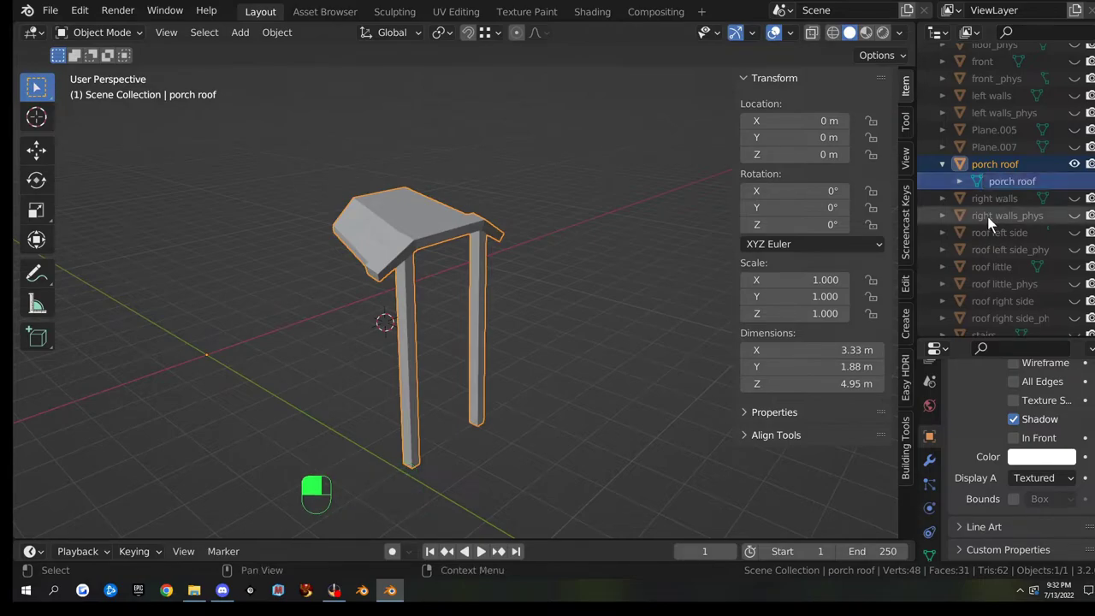
pyautogui.click(942, 163)
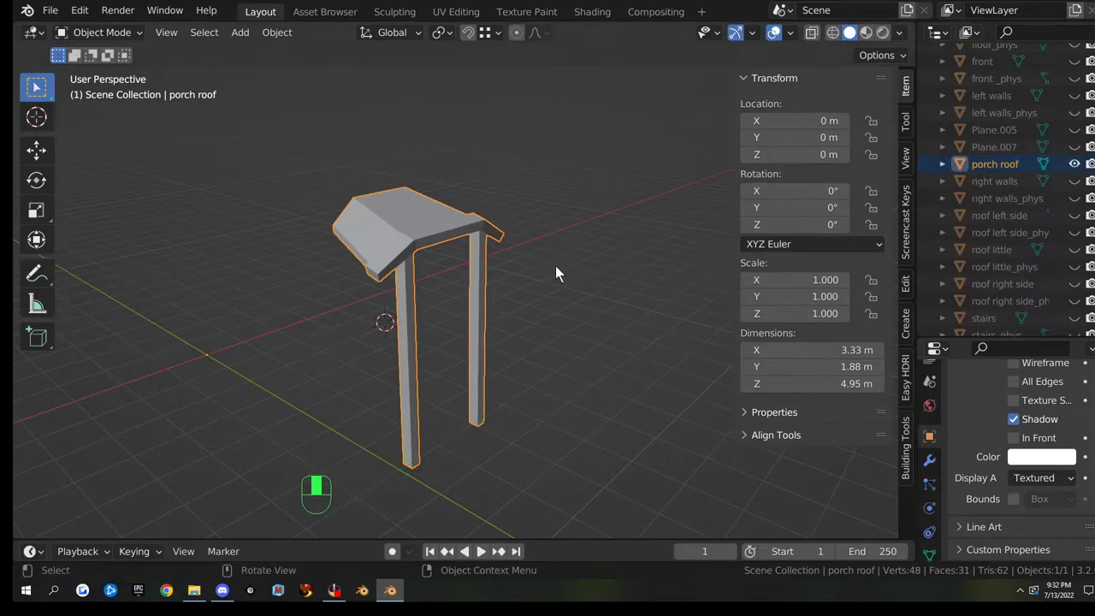
# - Add a cube mesh at the 3D cursor beside the porch and rename the object as porch roof_phys
pyautogui.hotkey('shift', 'a')
pyautogui.moveTo(520, 233)
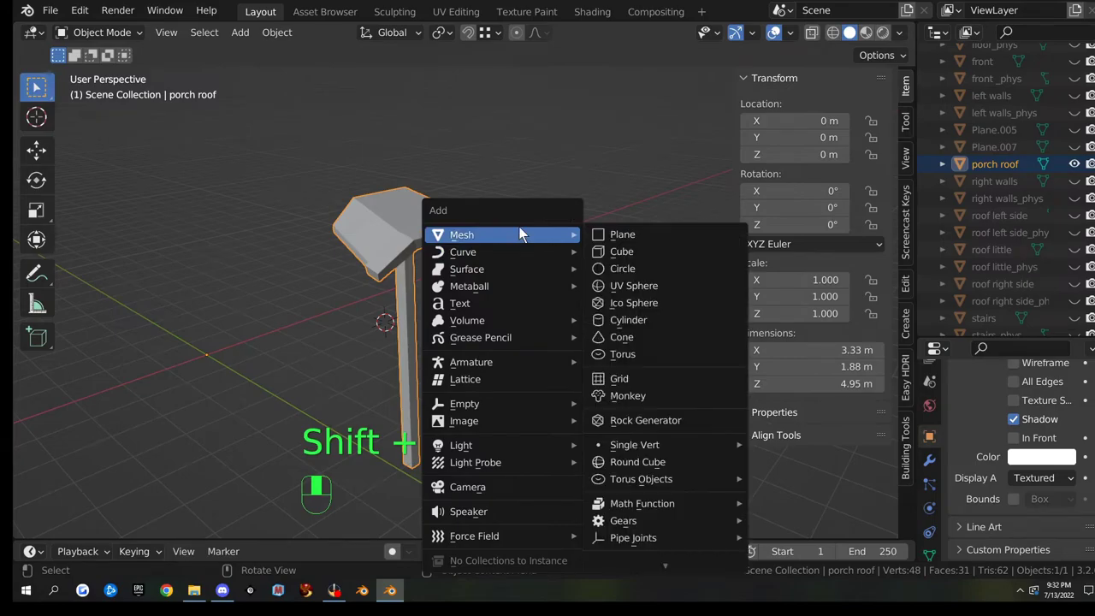
pyautogui.click(660, 248)
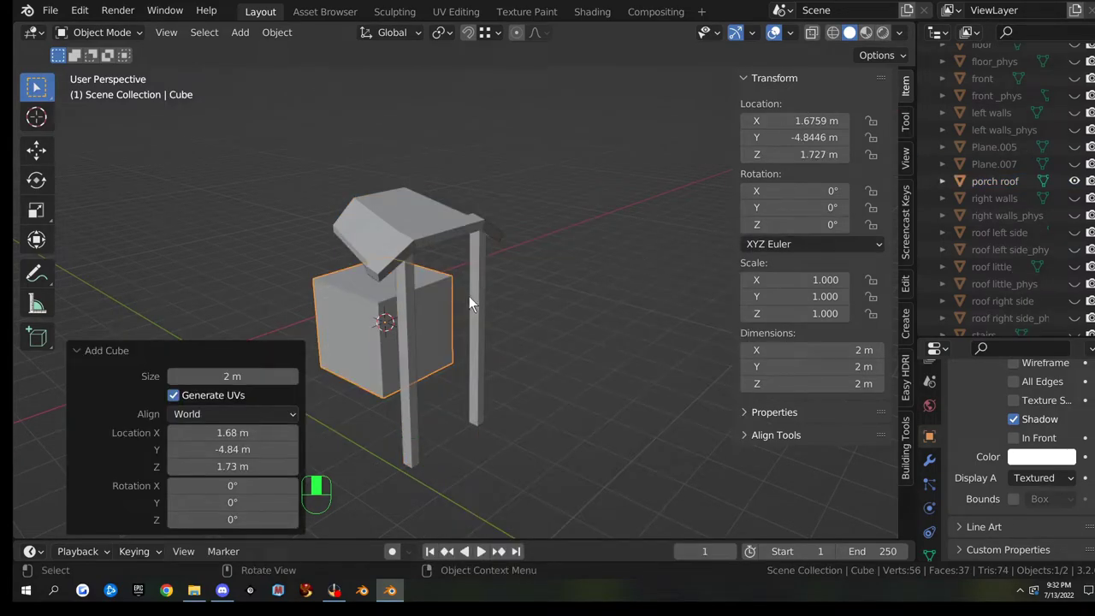
pyautogui.scroll(5, 997, 257)
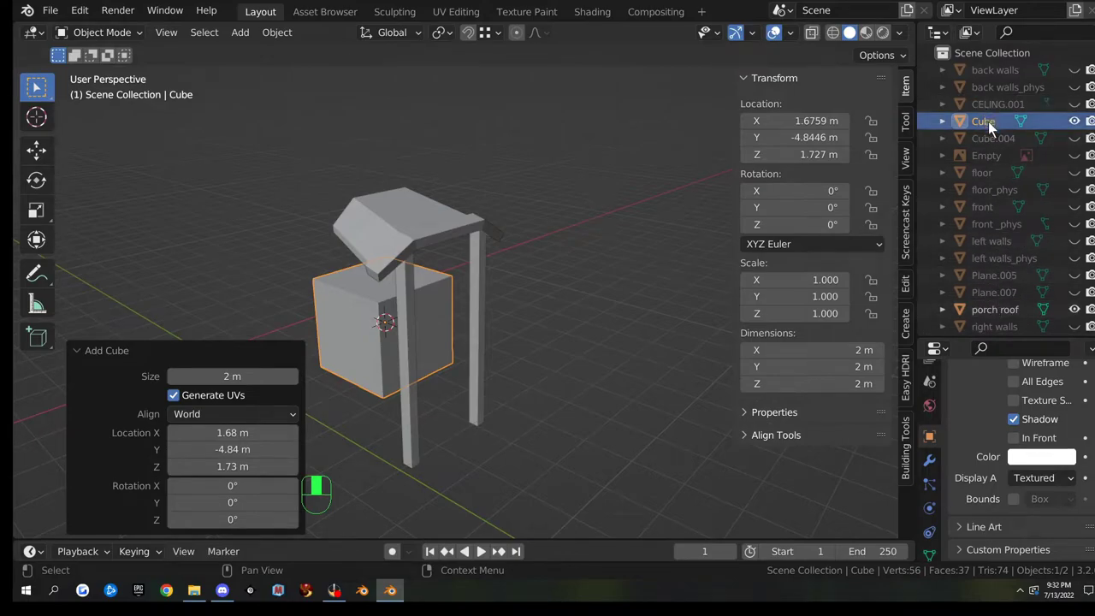
pyautogui.doubleClick(989, 122)
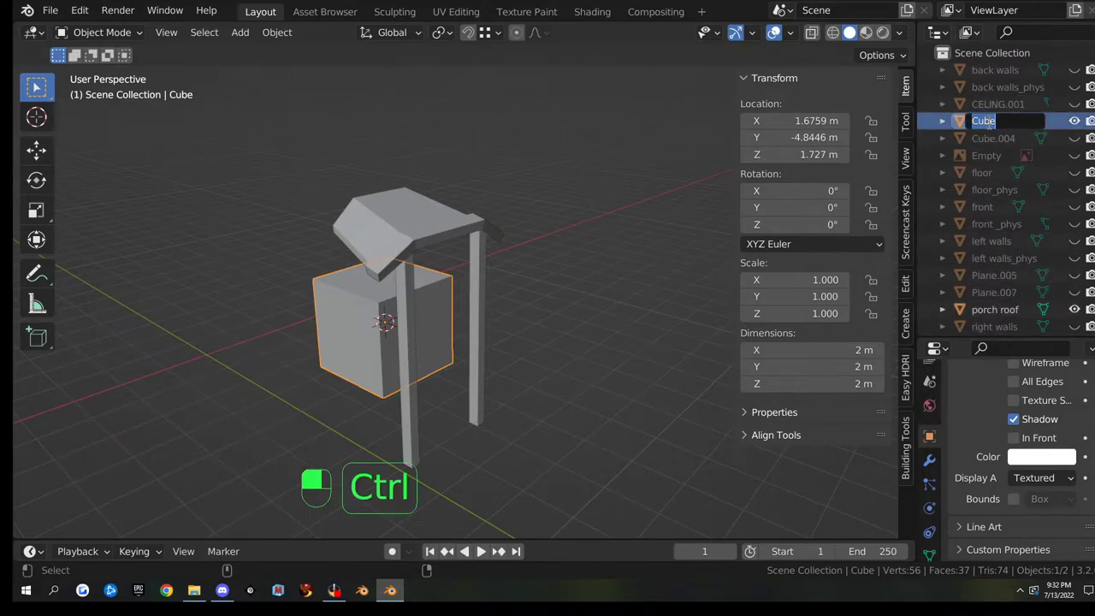
pyautogui.hotkey('ctrl', 'v')
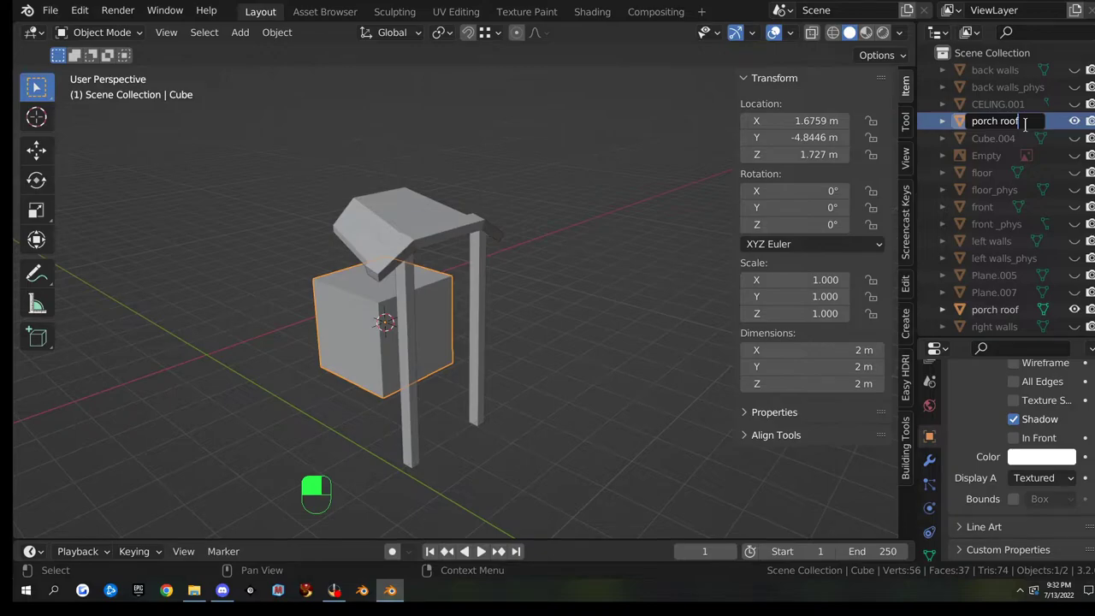
pyautogui.write('_phys')
pyautogui.press('Return')
# - Rename the mesh data of the porch roof_phys cube as porch roof_phys
pyautogui.click(943, 120)
pyautogui.scroll(-4, 1025, 250)
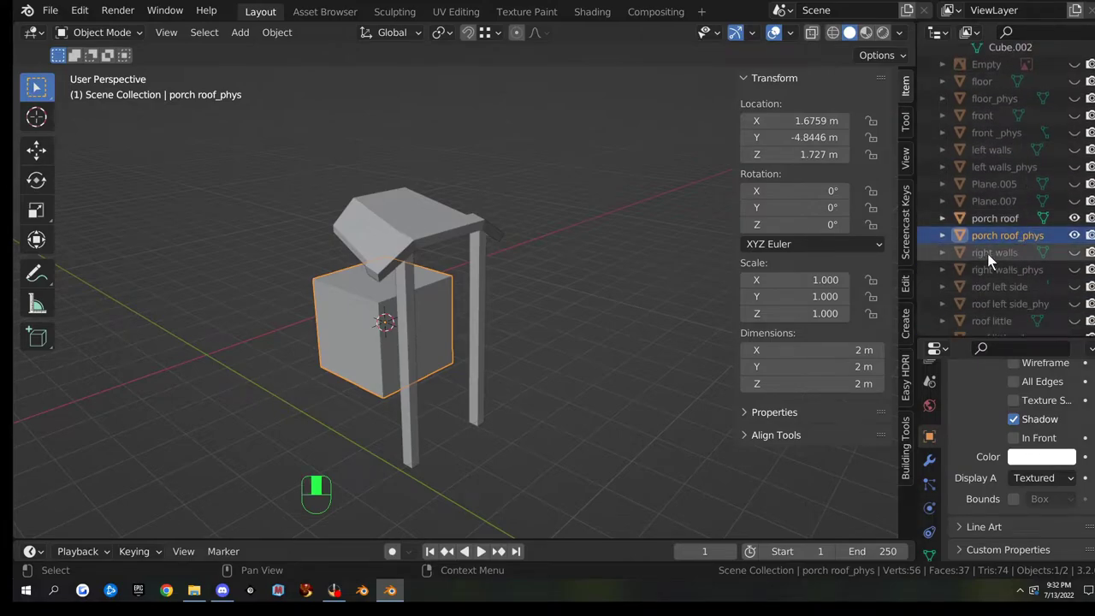
pyautogui.click(941, 235)
pyautogui.doubleClick(993, 252)
pyautogui.scroll(-4, 993, 251)
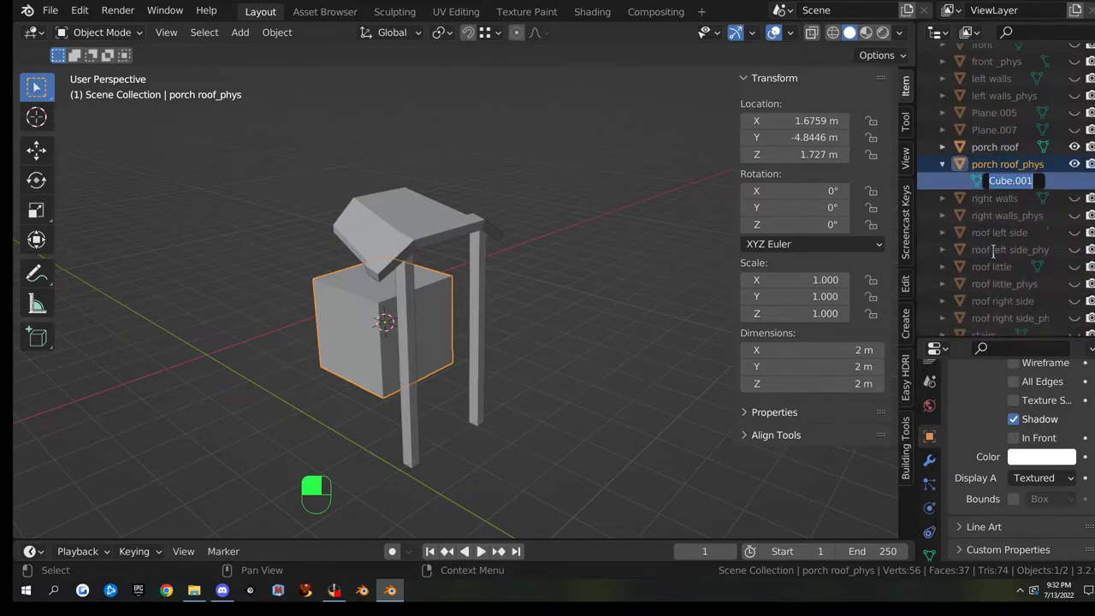
pyautogui.hotkey('ctrl', 'v')
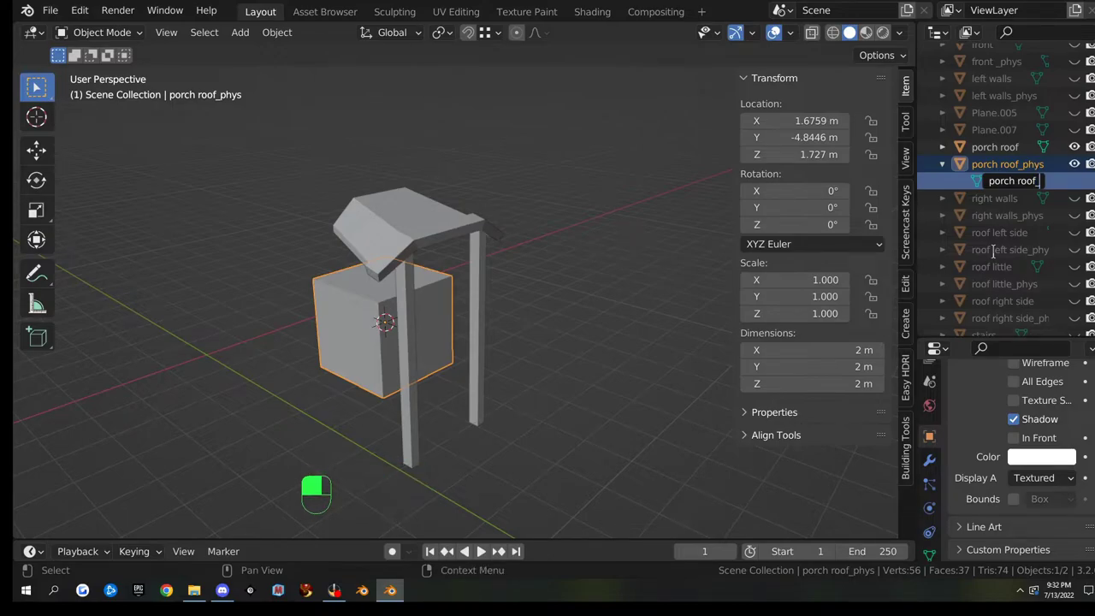
pyautogui.write('_phys')
pyautogui.press('Return')
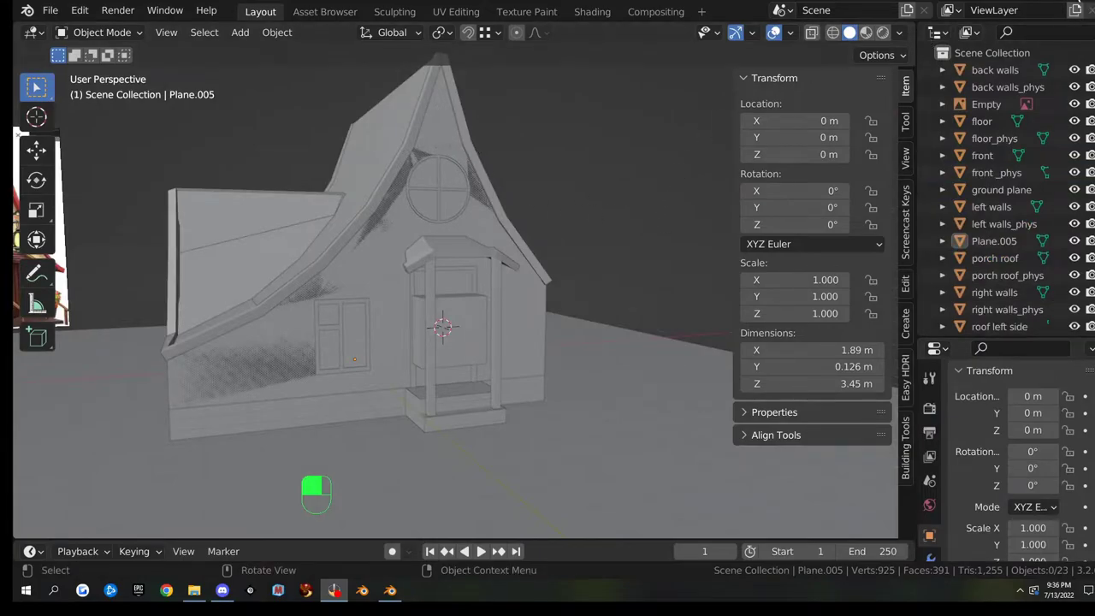
# - Switch to the Windows desktop and create a new folder named house test
pyautogui.click(1043, 3)
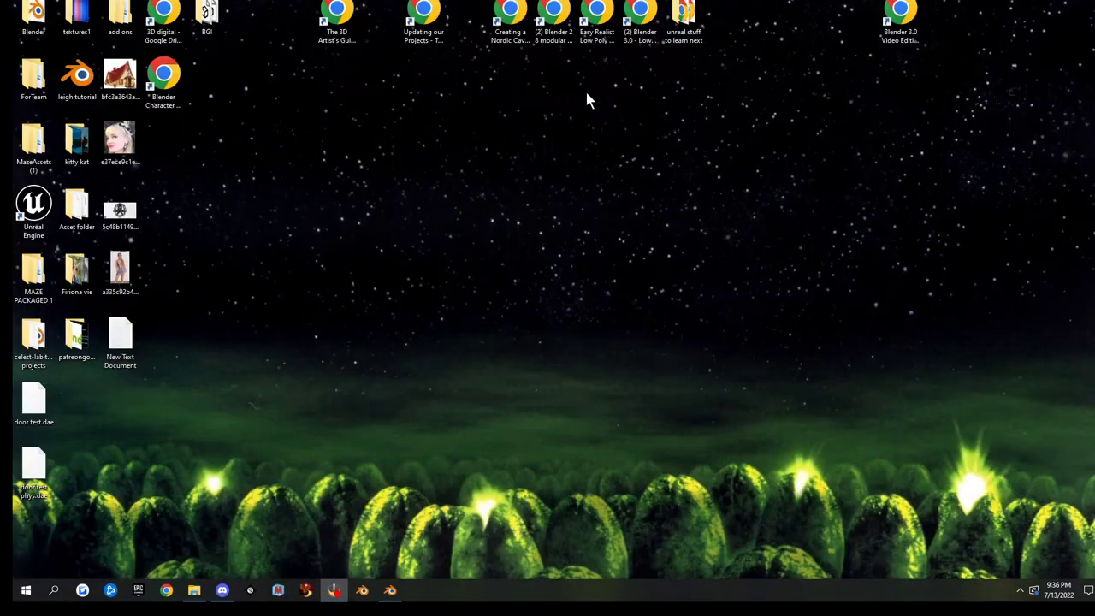
pyautogui.rightClick(325, 296)
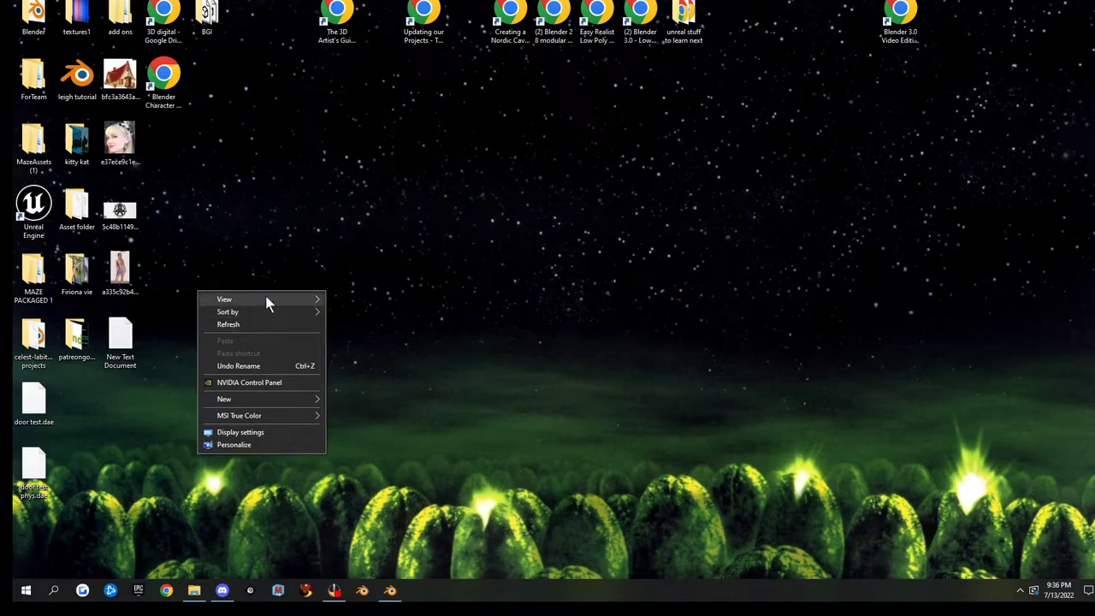
pyautogui.moveTo(263, 398)
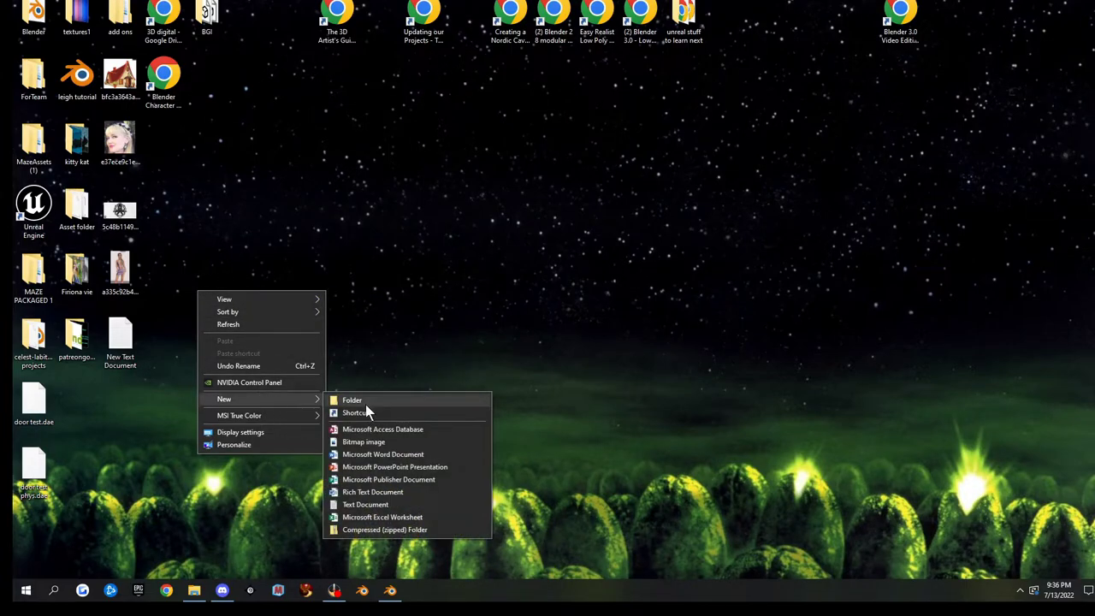
pyautogui.click(411, 398)
pyautogui.write('house test')
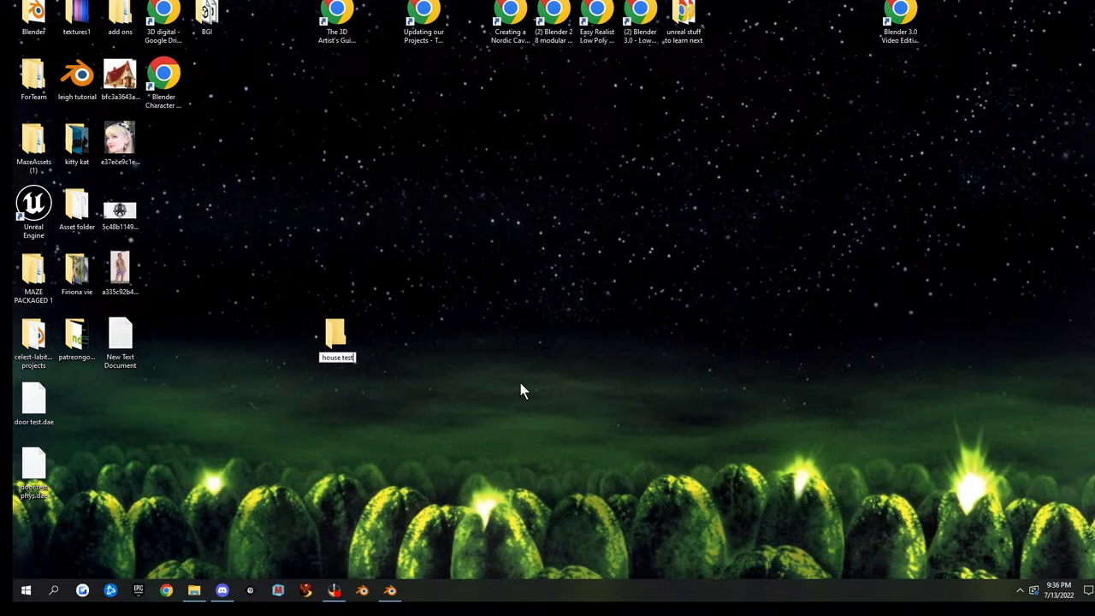
pyautogui.press('Return')
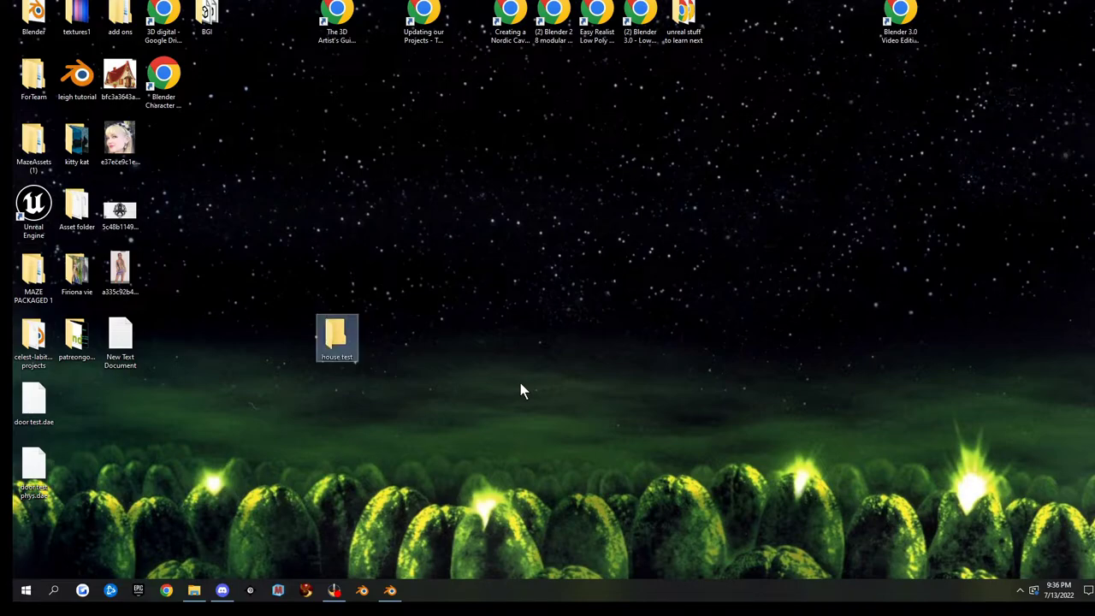
# - Delete the two old door test .dae files from the desktop
pyautogui.click(260, 442)
pyautogui.moveTo(121, 514); pyautogui.dragTo(17, 382)
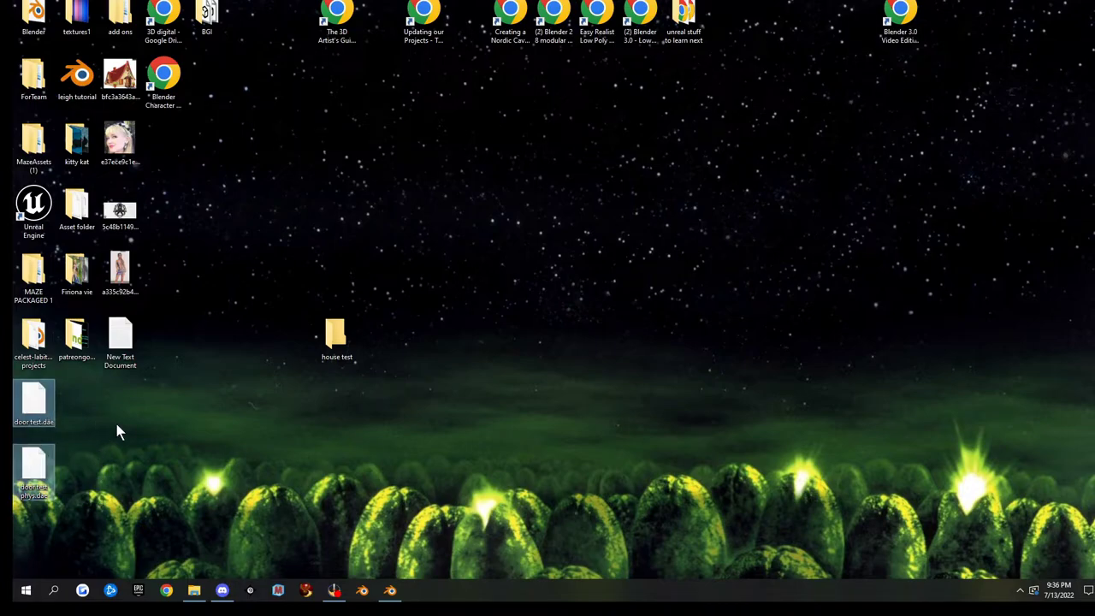
pyautogui.press('Delete')
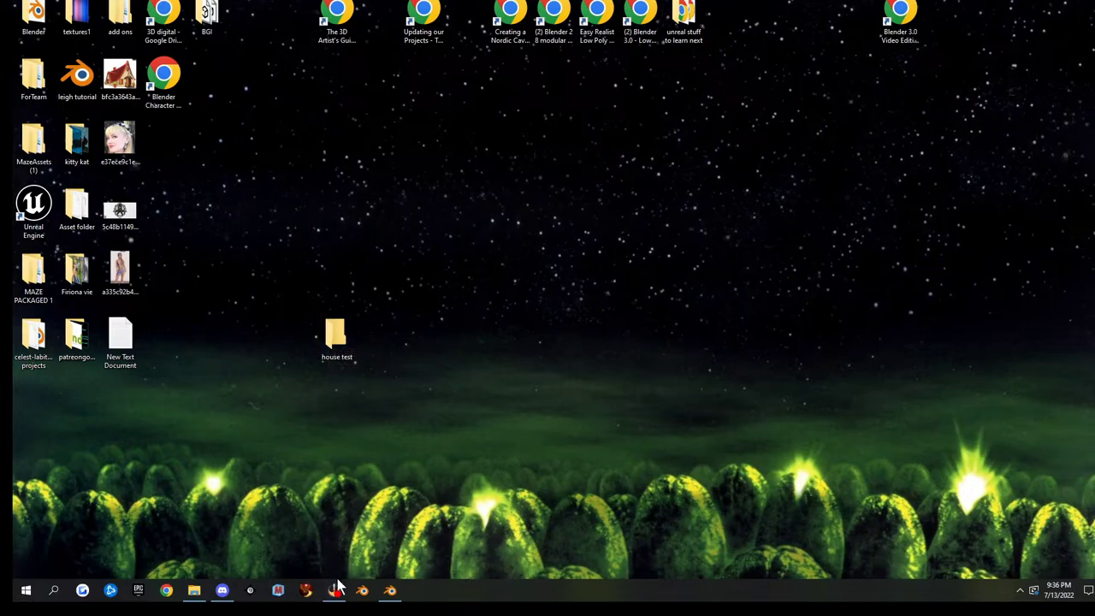
# - Switch back to Blender and widen the outliner so the object names and mesh data icons fit
pyautogui.click(389, 590)
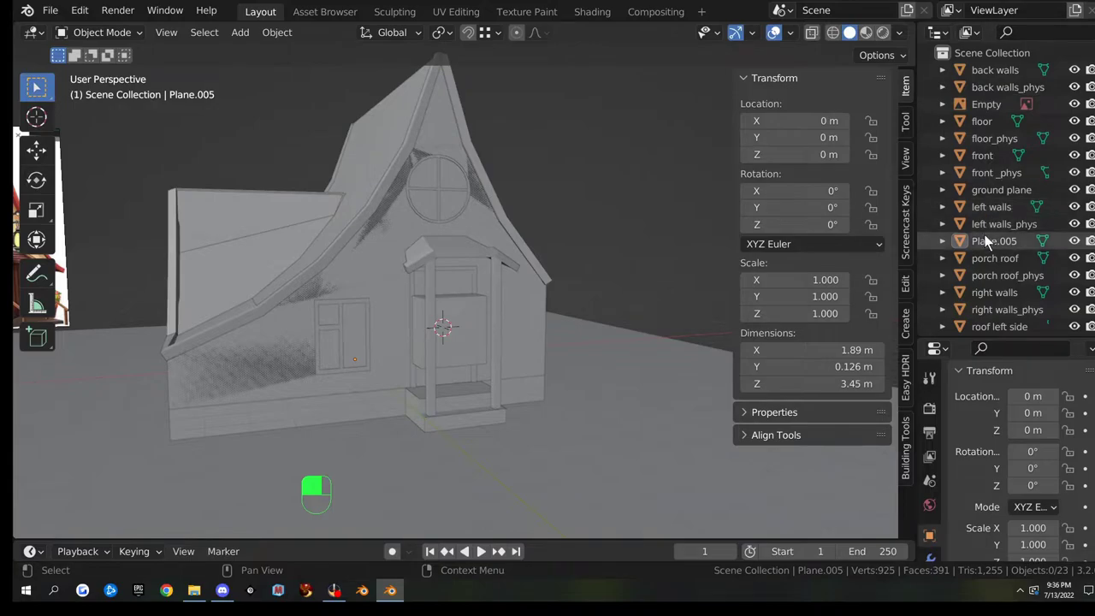
pyautogui.moveTo(915, 73); pyautogui.dragTo(851, 77)
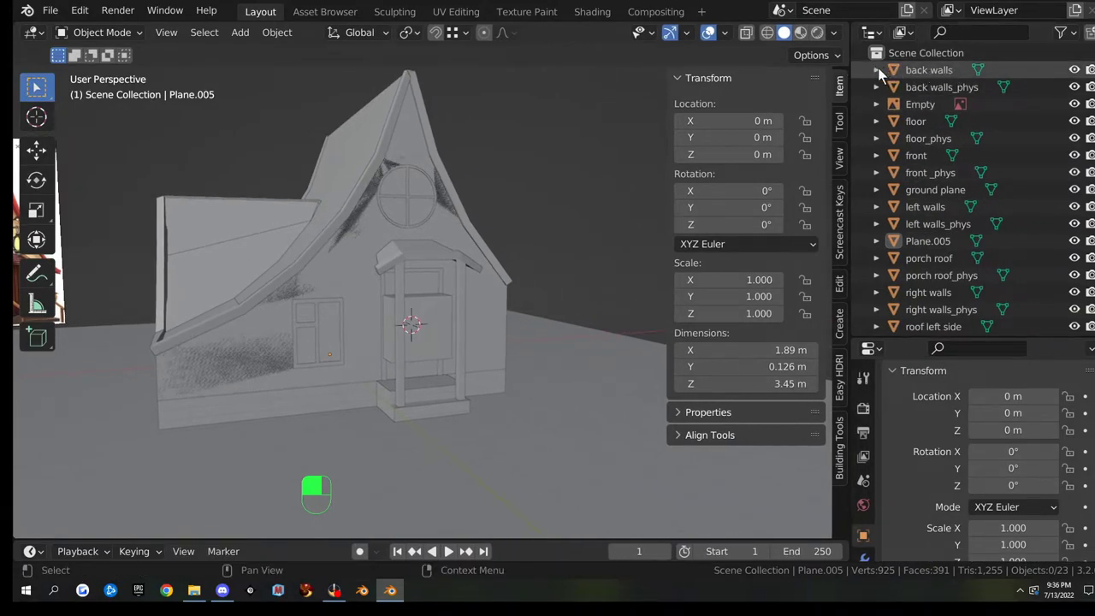
# - Check the mesh names under back walls and back walls_phys, and delete the Empty reference image
pyautogui.click(875, 70)
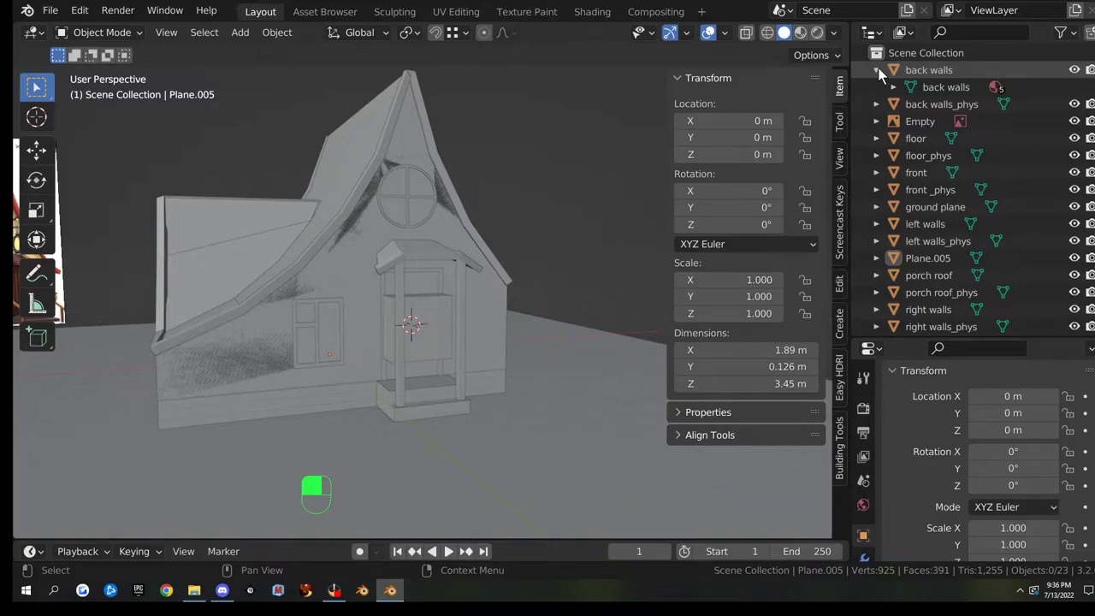
pyautogui.click(875, 70)
pyautogui.click(875, 86)
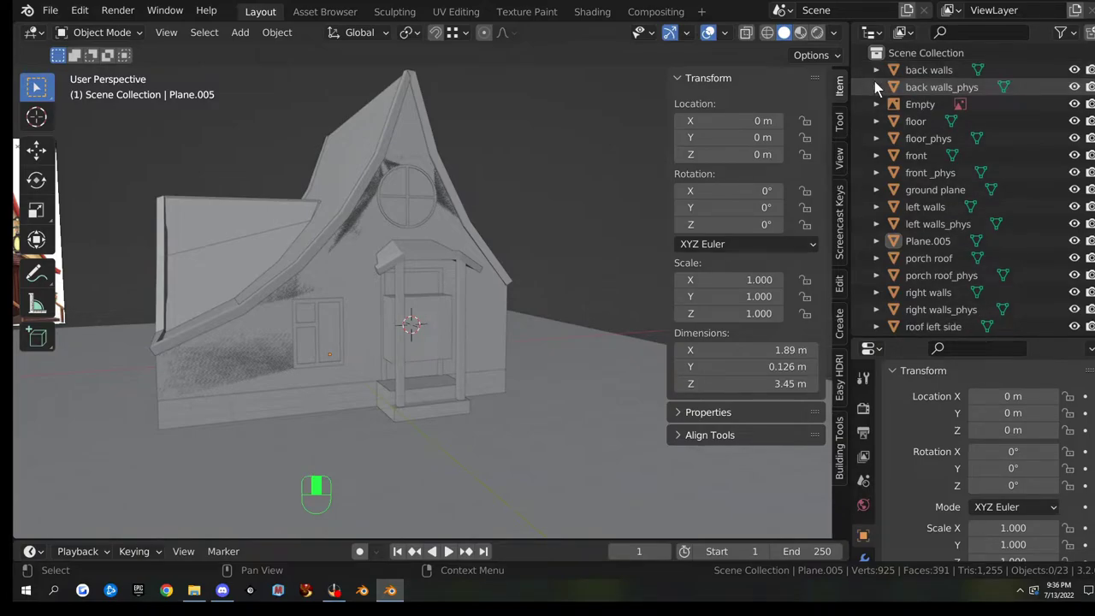
pyautogui.click(875, 87)
pyautogui.click(911, 106)
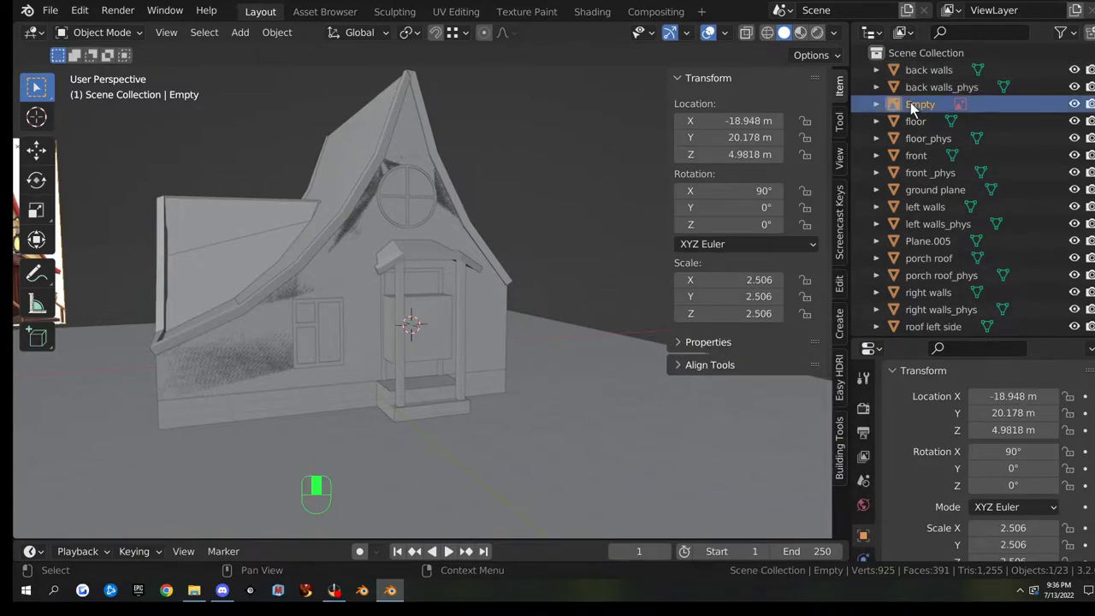
pyautogui.press('x')
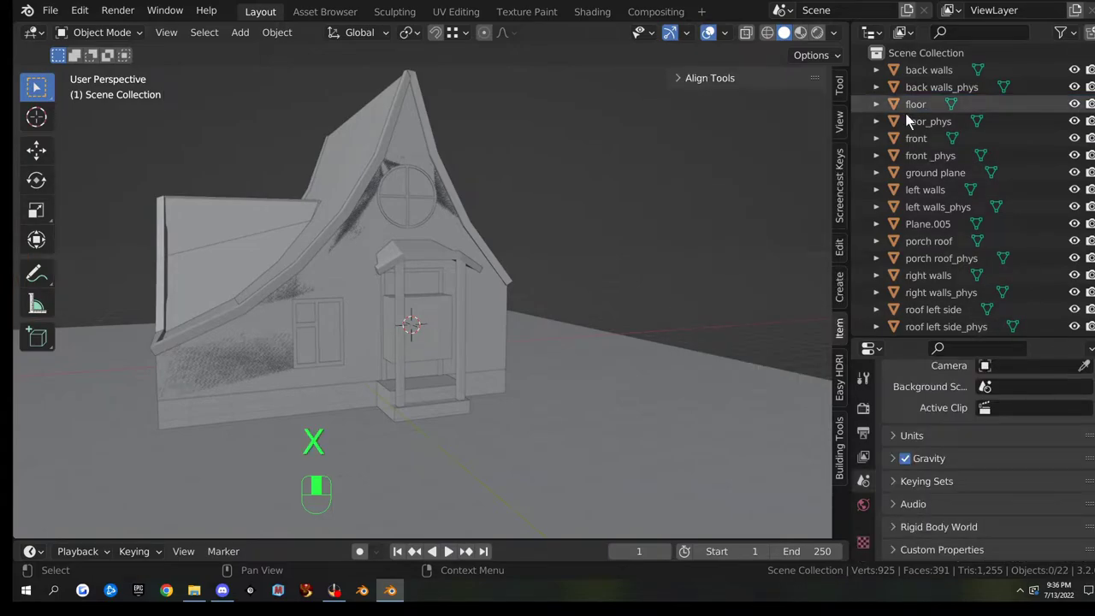
# - Check that the mesh names under floor, floor_phys, front and front _phys match their object names
pyautogui.click(874, 104)
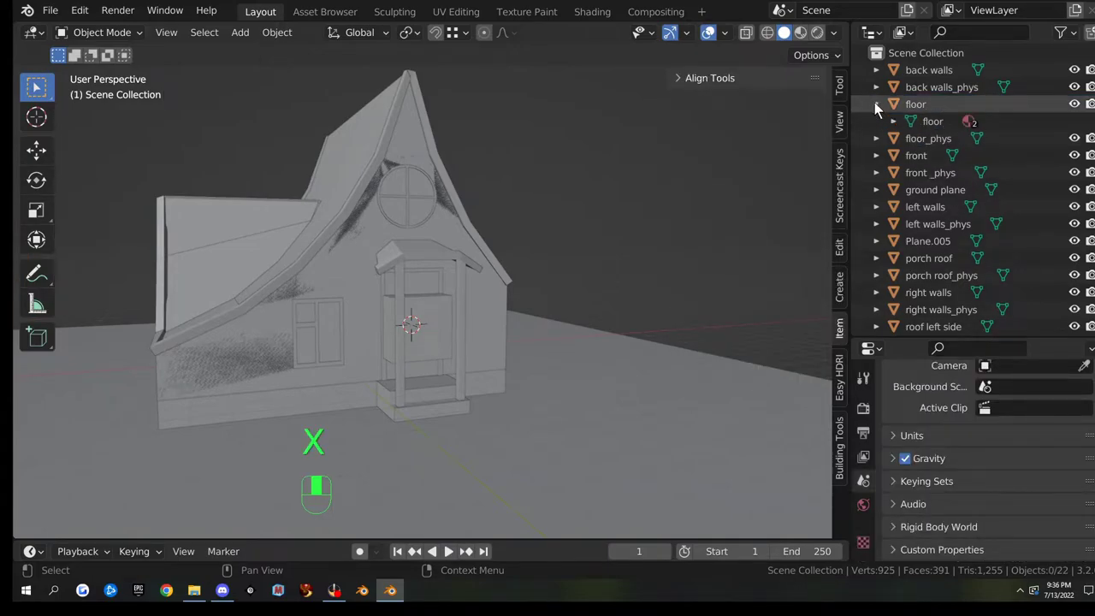
pyautogui.click(874, 103)
pyautogui.click(876, 121)
pyautogui.click(876, 120)
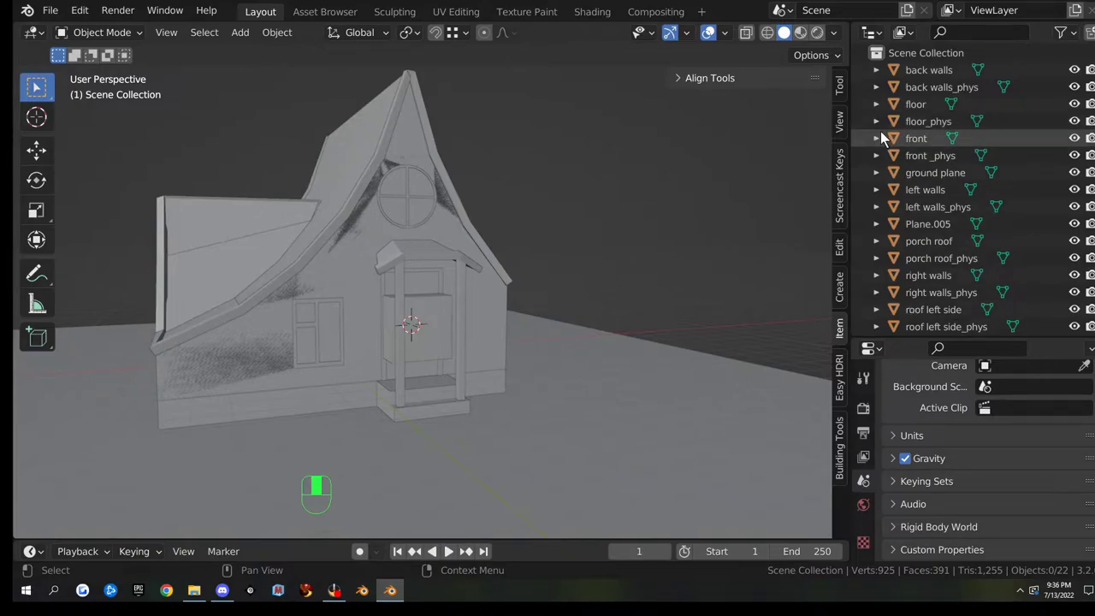
pyautogui.click(874, 139)
pyautogui.click(874, 138)
pyautogui.click(874, 155)
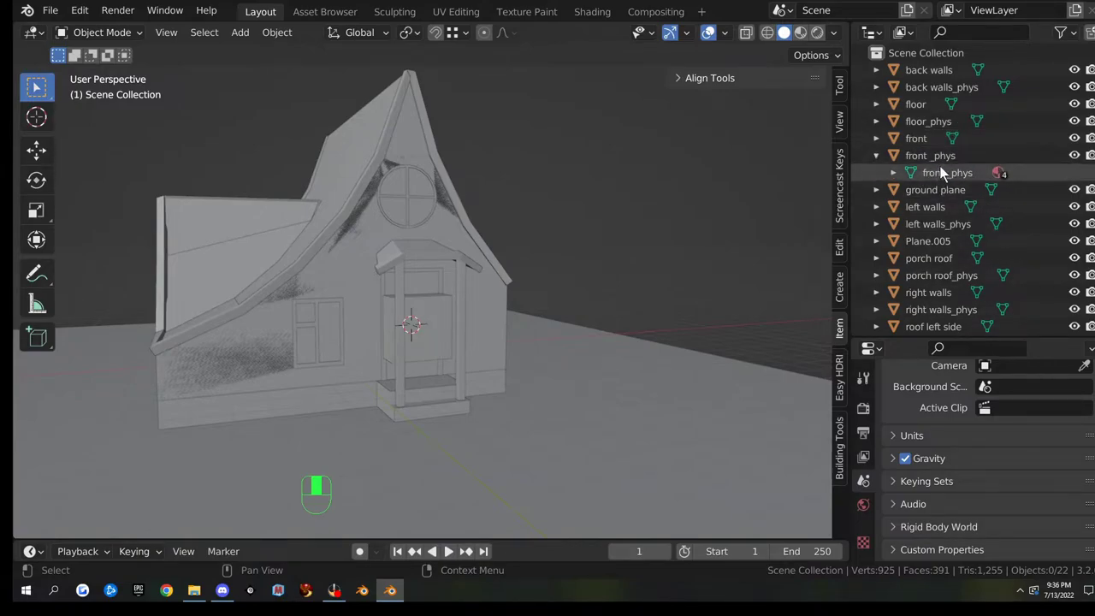
pyautogui.click(874, 155)
# - Check the mesh data of the ground plane and delete the ground plane object
pyautogui.click(875, 172)
pyautogui.click(875, 172)
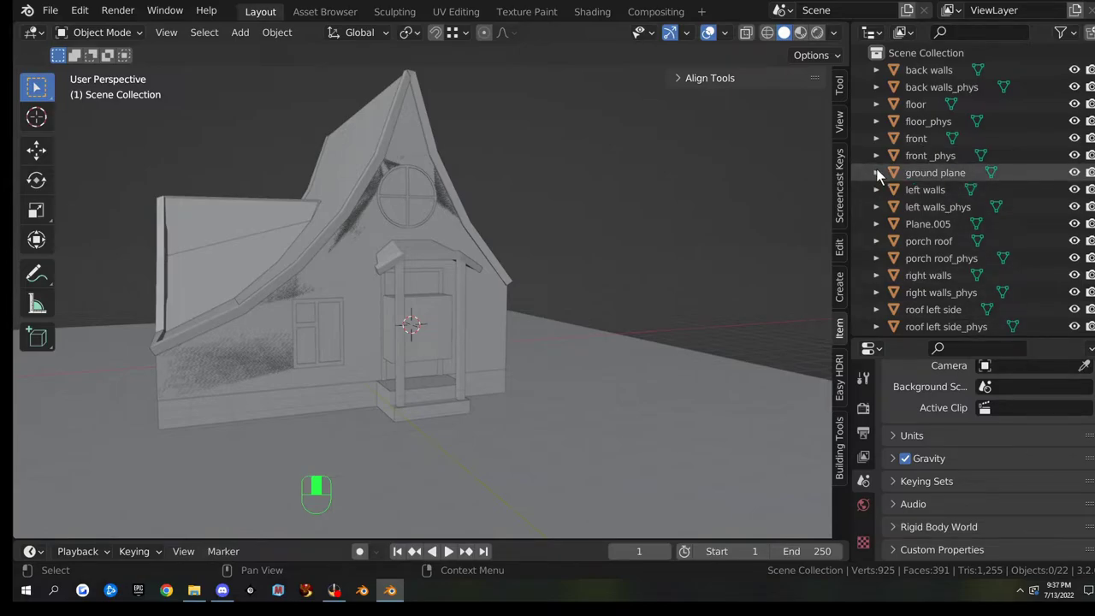
pyautogui.click(876, 172)
pyautogui.doubleClick(939, 173)
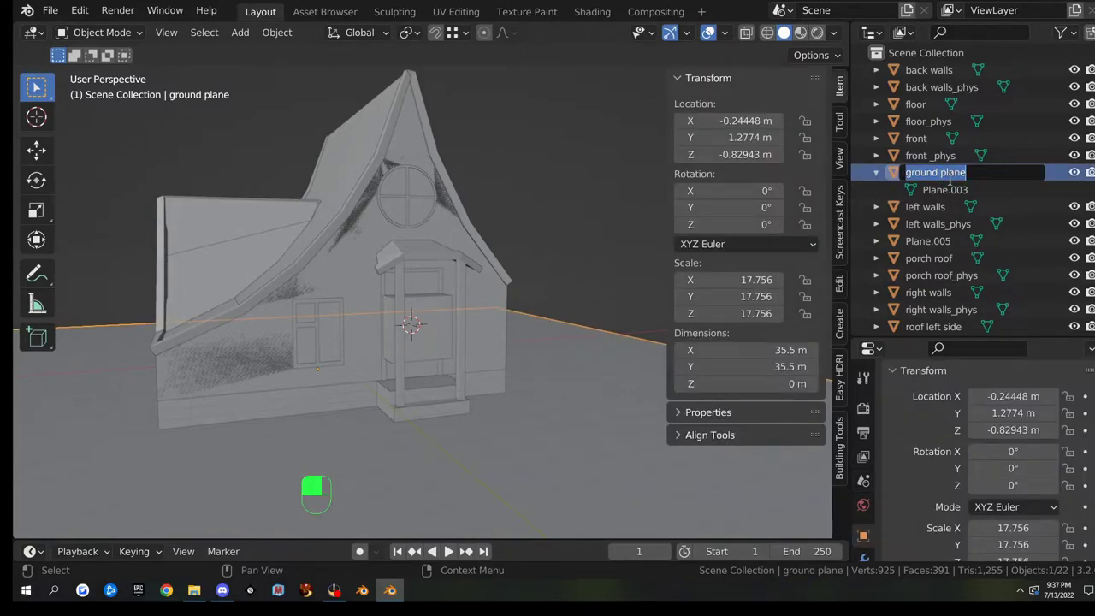
pyautogui.press('Escape')
pyautogui.click(876, 172)
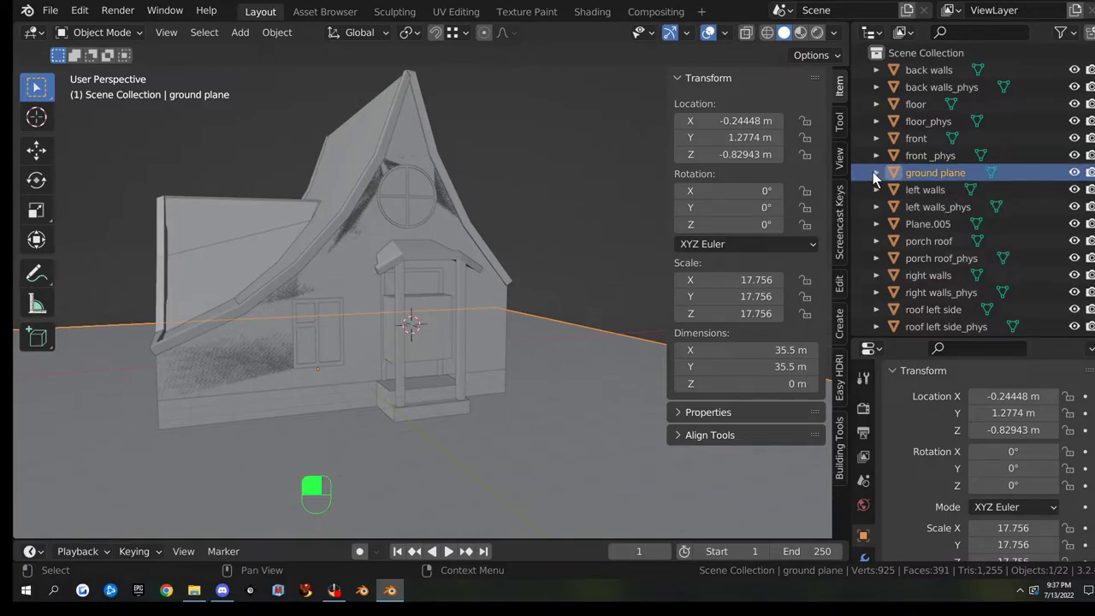
pyautogui.press('x')
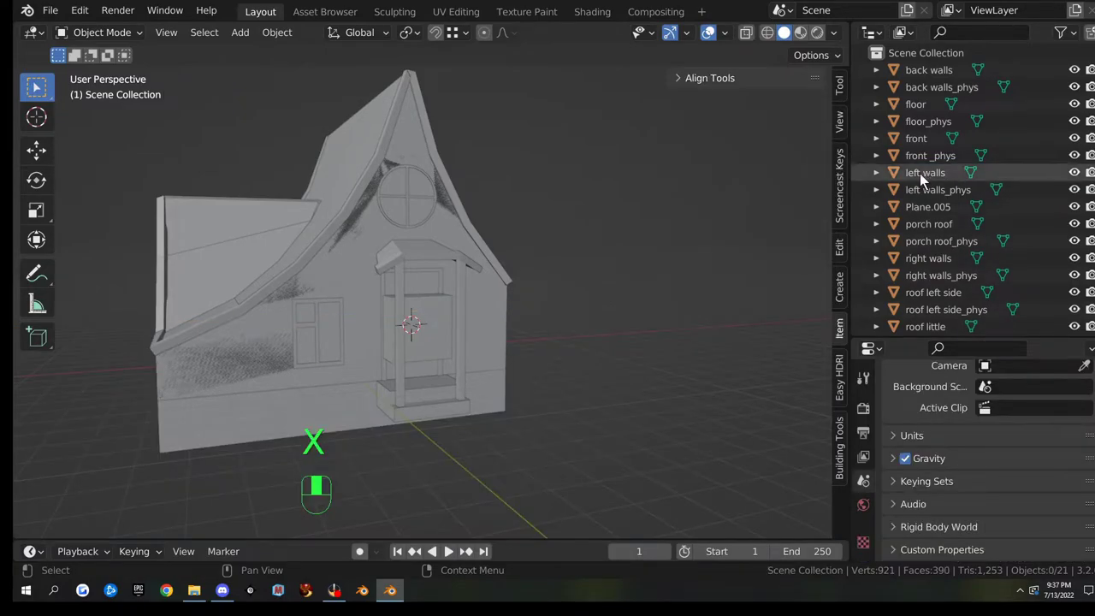
# - Check the mesh names under left walls and left walls_phys, and rename the Plane.005 object as door
pyautogui.click(875, 172)
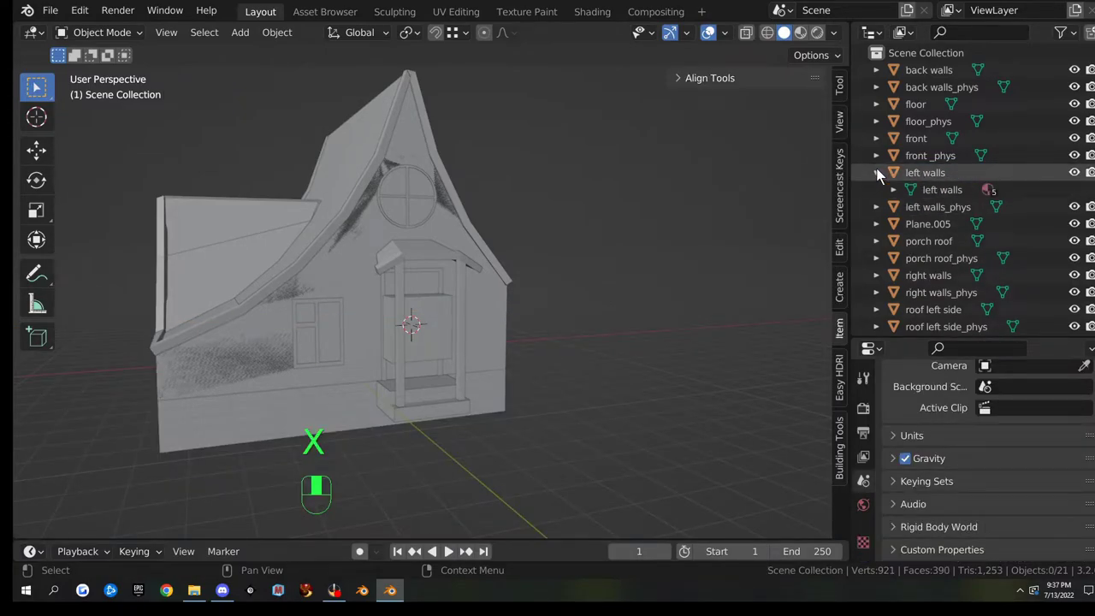
pyautogui.click(877, 173)
pyautogui.click(878, 188)
pyautogui.click(877, 189)
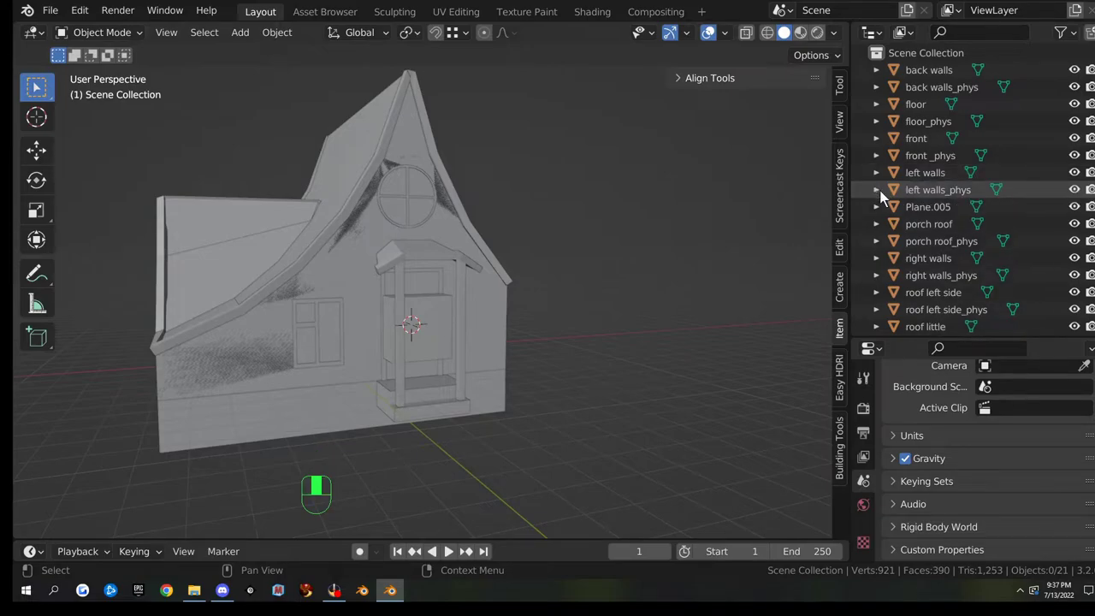
pyautogui.click(876, 206)
pyautogui.click(876, 206)
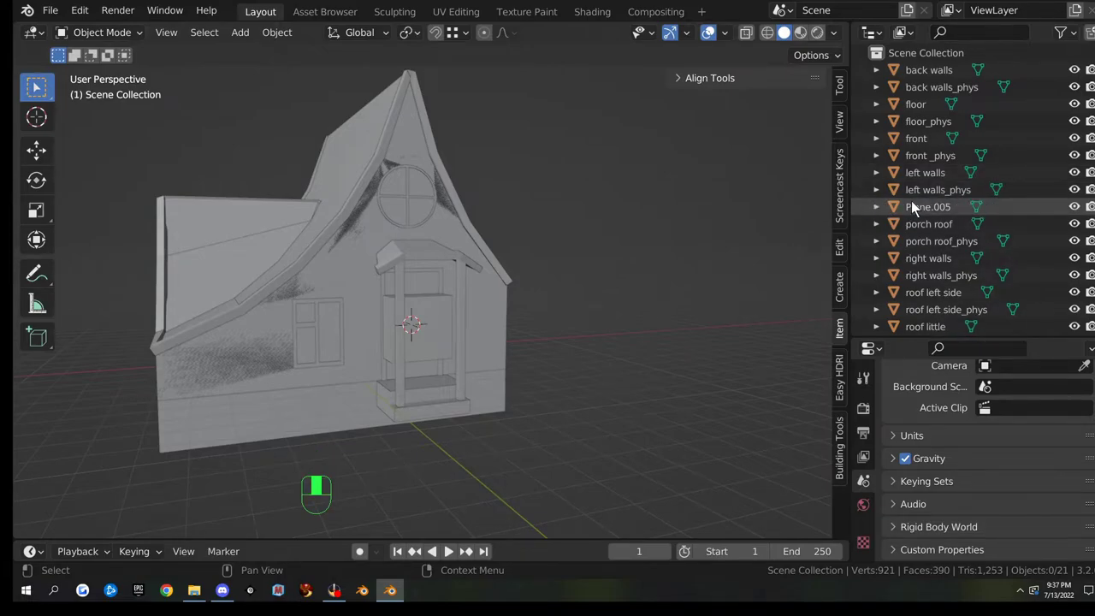
pyautogui.click(929, 209)
pyautogui.doubleClick(929, 207)
pyautogui.scroll(-1, 933, 209)
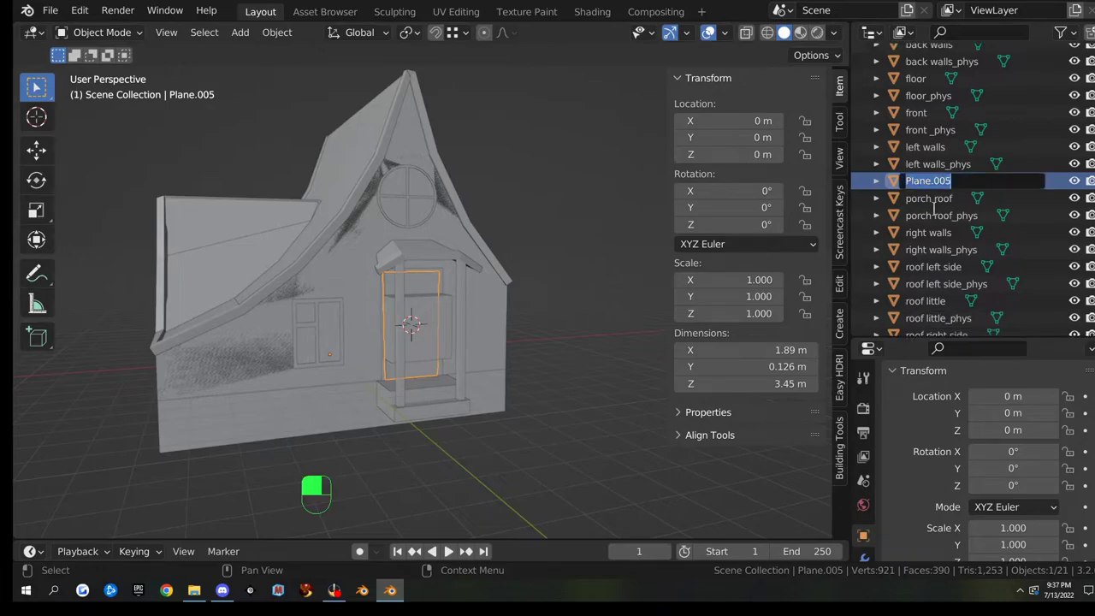
pyautogui.write('door')
pyautogui.press('Return')
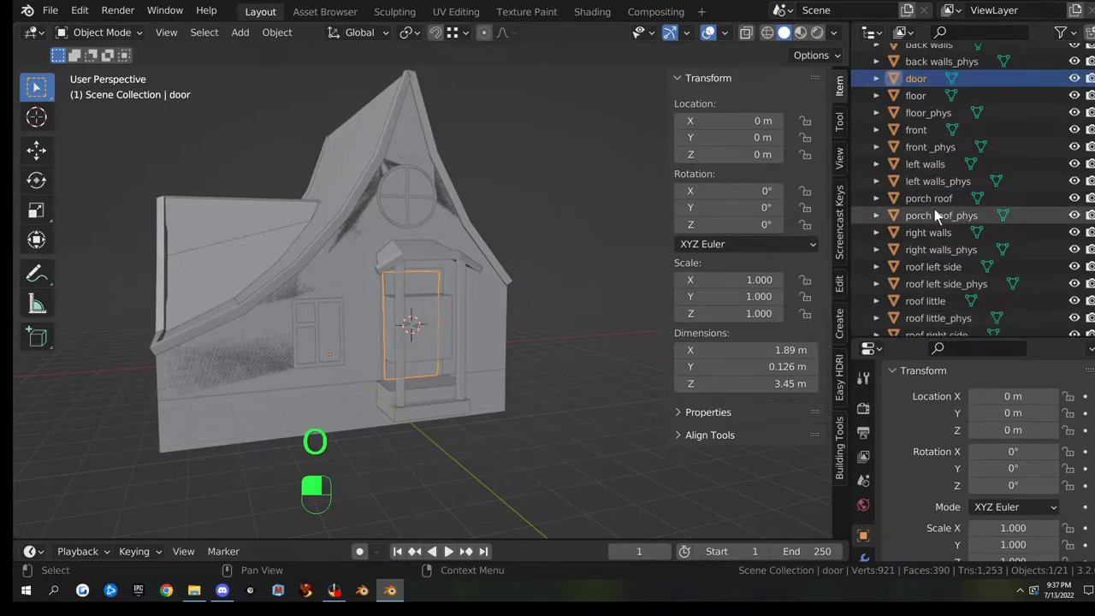
# - Rename the door object's mesh data as door
pyautogui.click(875, 77)
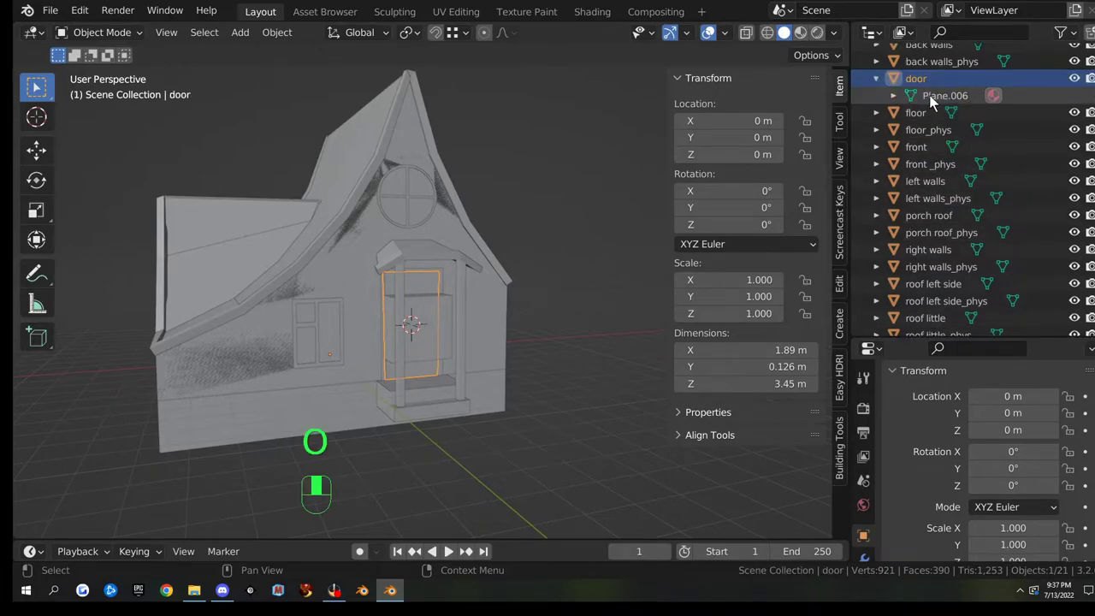
pyautogui.doubleClick(930, 95)
pyautogui.scroll(1, 930, 96)
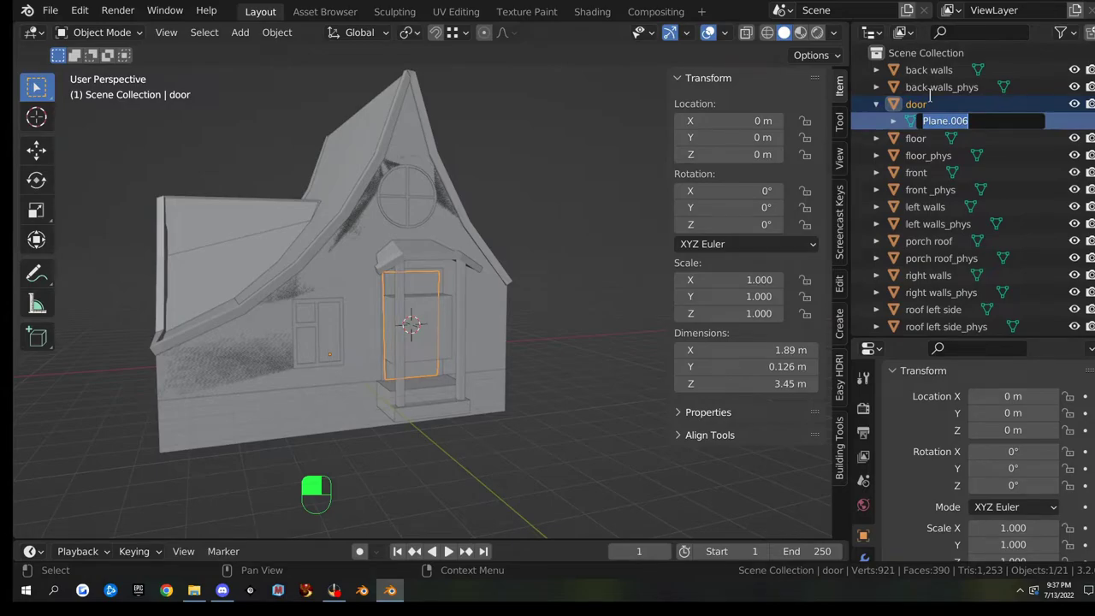
pyautogui.write('door')
pyautogui.press('Return')
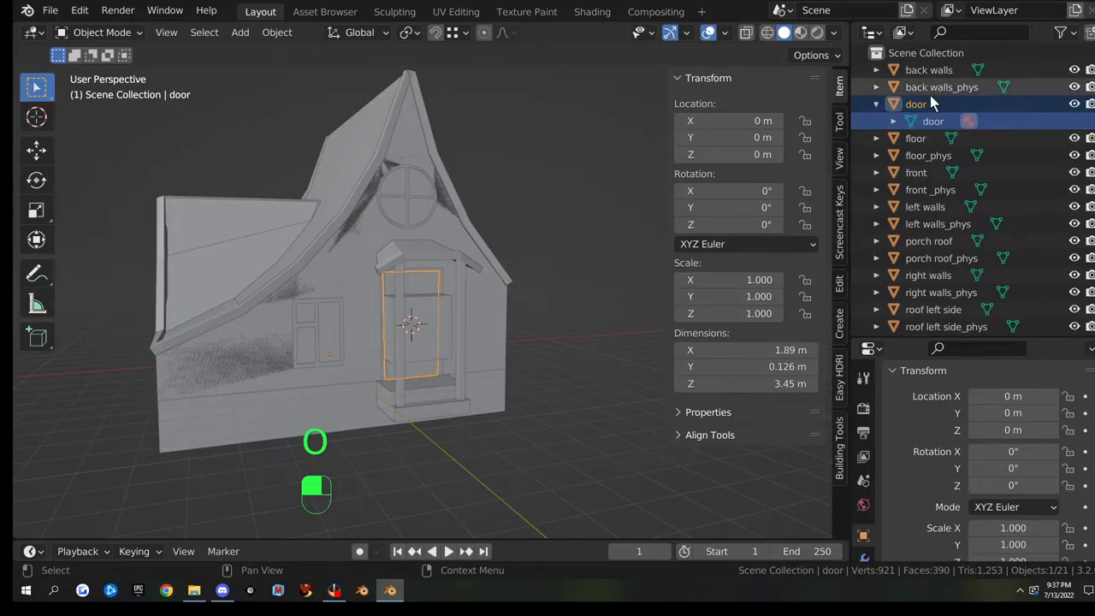
pyautogui.click(876, 103)
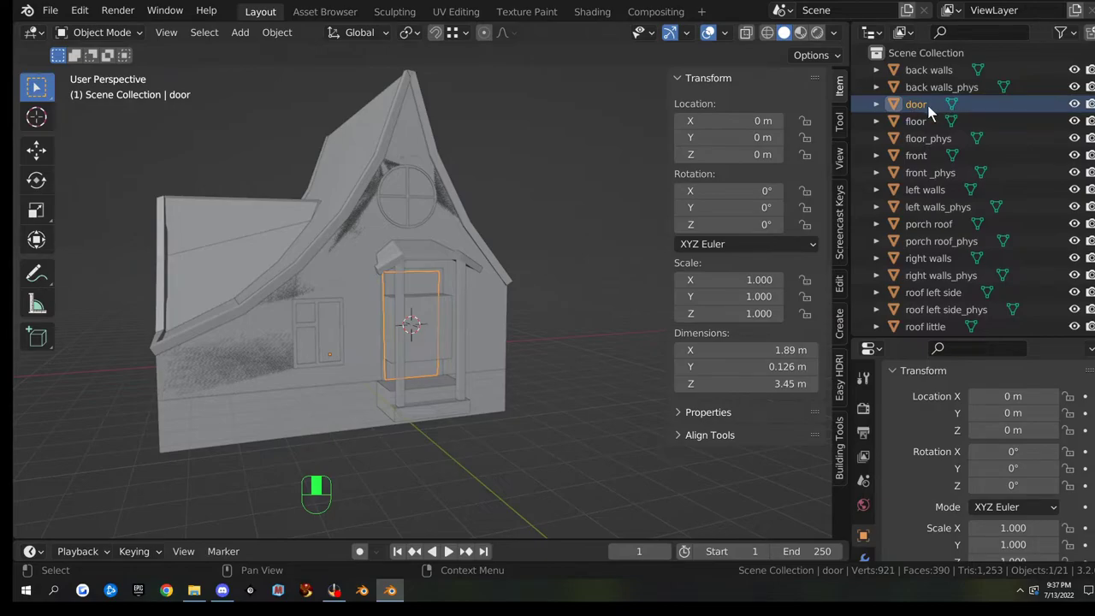
# - Recheck the mesh names of the floor, front and left walls objects and their _phys counterparts
pyautogui.click(875, 121)
pyautogui.click(876, 121)
pyautogui.click(876, 139)
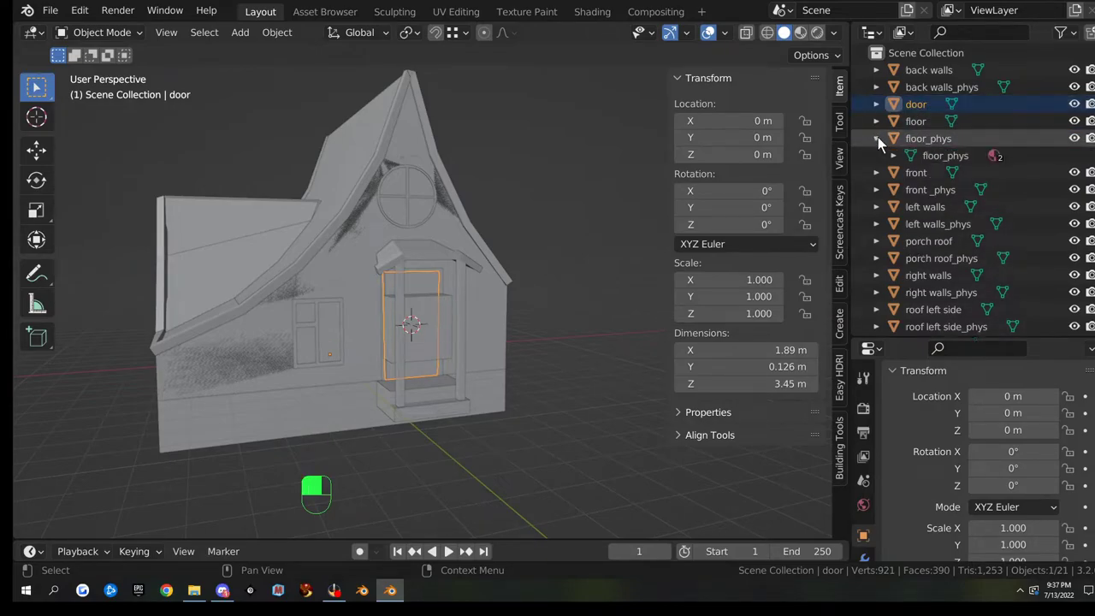
pyautogui.click(875, 138)
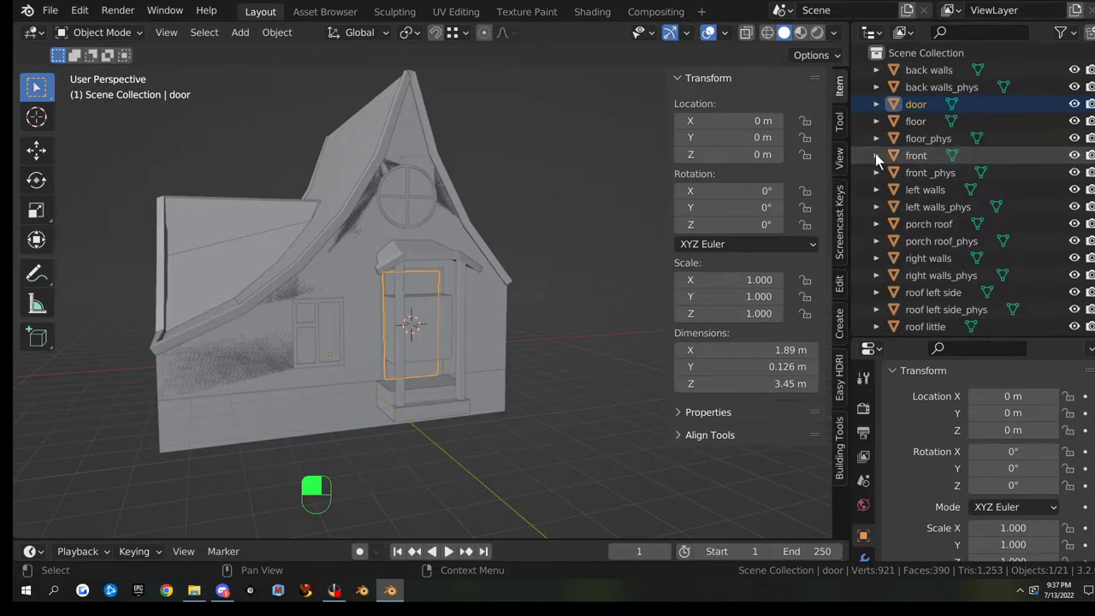
pyautogui.click(875, 154)
pyautogui.click(875, 154)
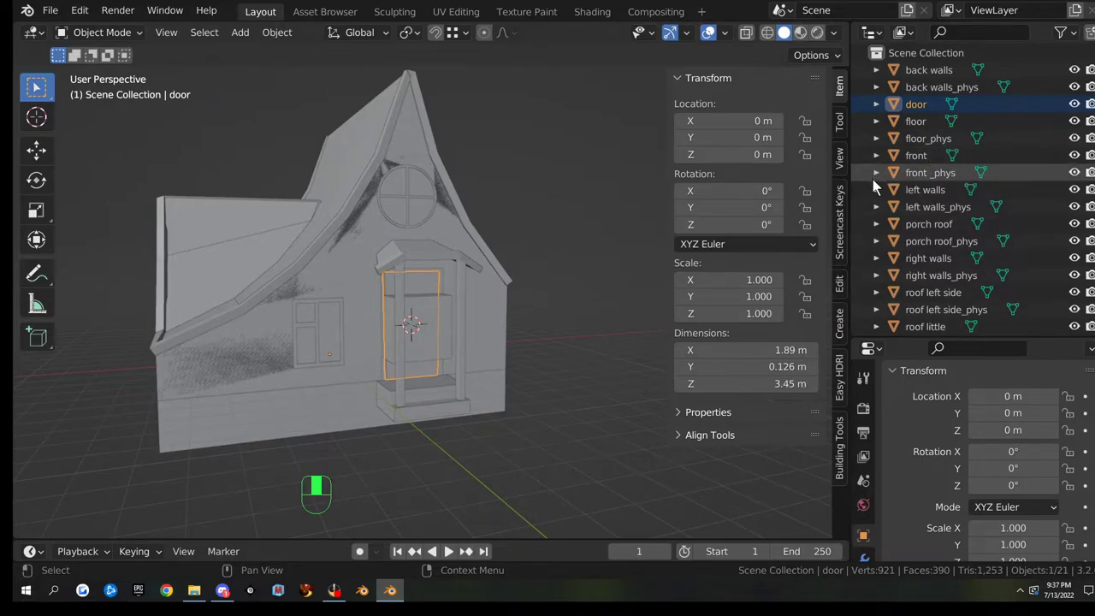
pyautogui.click(872, 177)
pyautogui.click(872, 177)
pyautogui.click(876, 189)
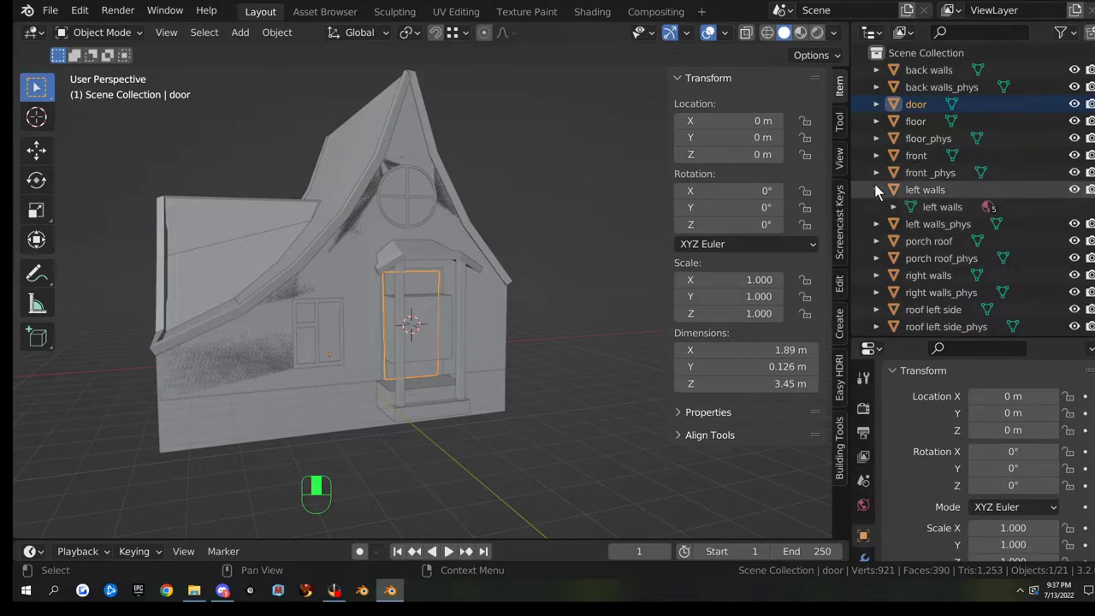
pyautogui.click(876, 190)
pyautogui.click(875, 207)
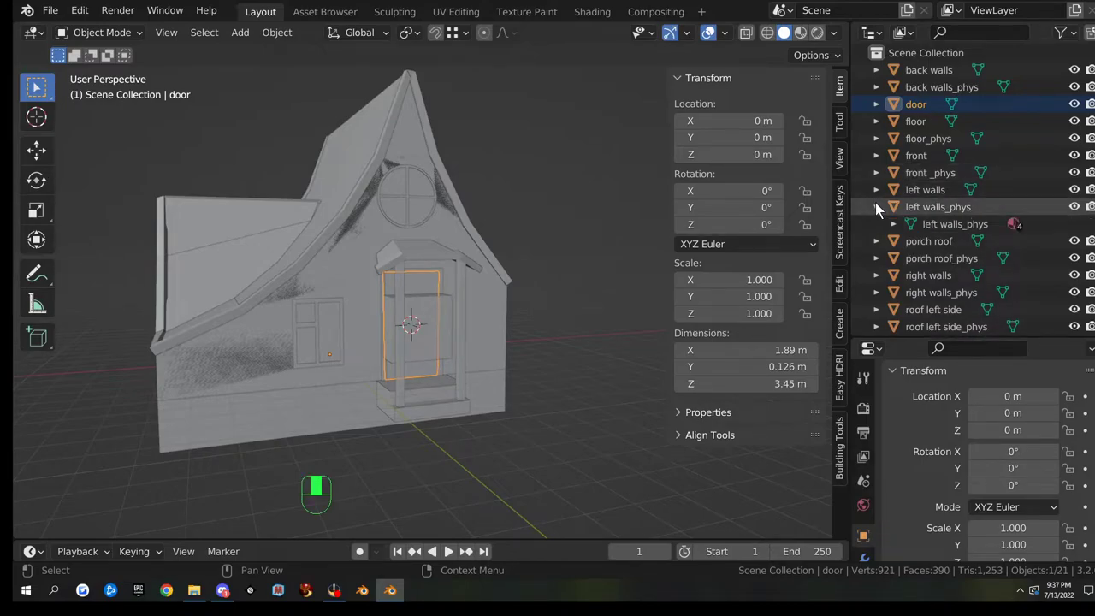
pyautogui.click(875, 207)
# - Check the mesh names of porch roof, right walls, their _phys counterparts and roof left side
pyautogui.click(875, 224)
pyautogui.click(875, 224)
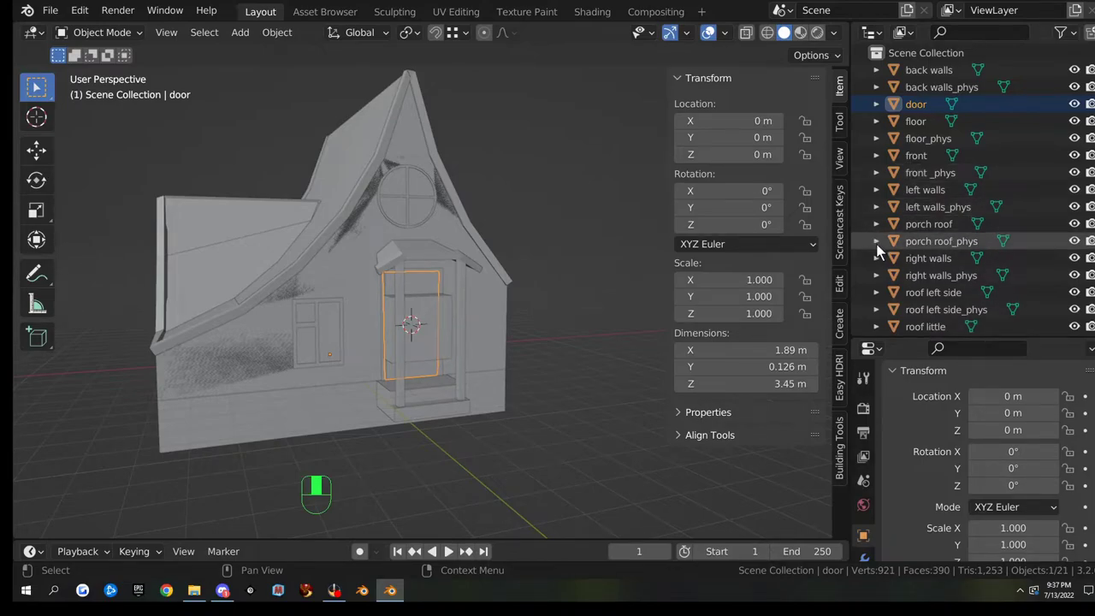
pyautogui.click(875, 242)
pyautogui.click(875, 242)
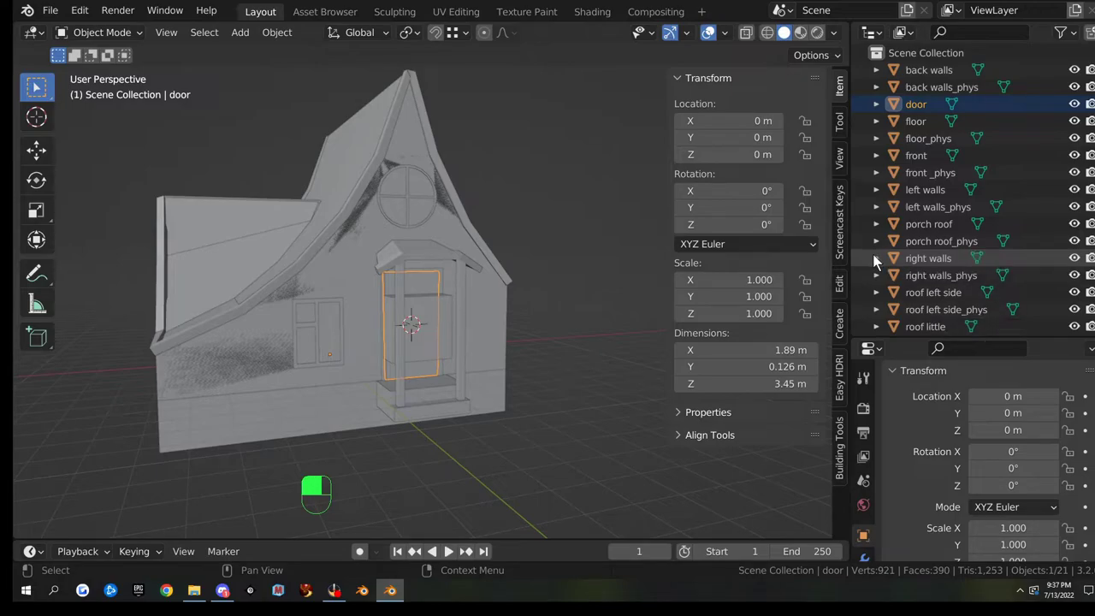
pyautogui.click(874, 258)
pyautogui.click(874, 258)
pyautogui.click(875, 275)
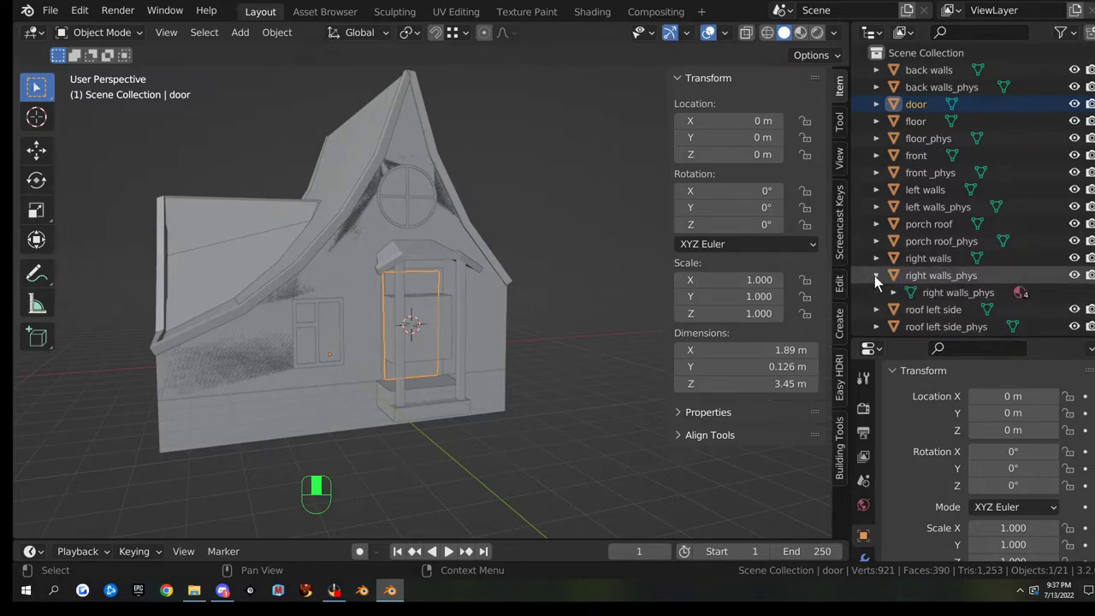
pyautogui.click(875, 275)
pyautogui.click(875, 292)
pyautogui.click(874, 292)
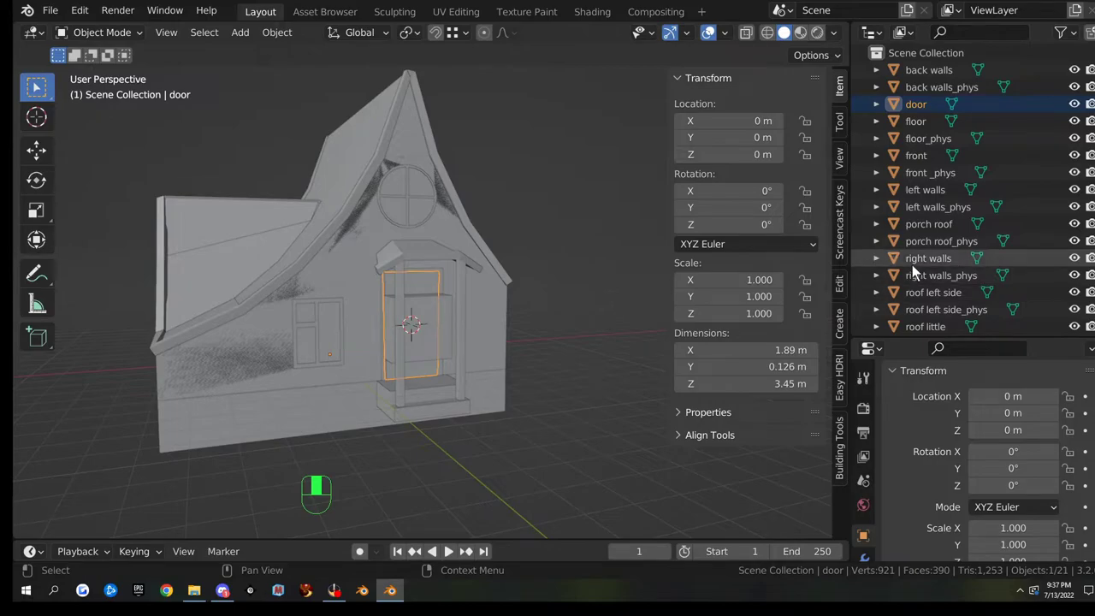
# - Recheck the mesh names of porch roof, porch roof_phys, right walls and right walls_phys
pyautogui.scroll(-3, 912, 269)
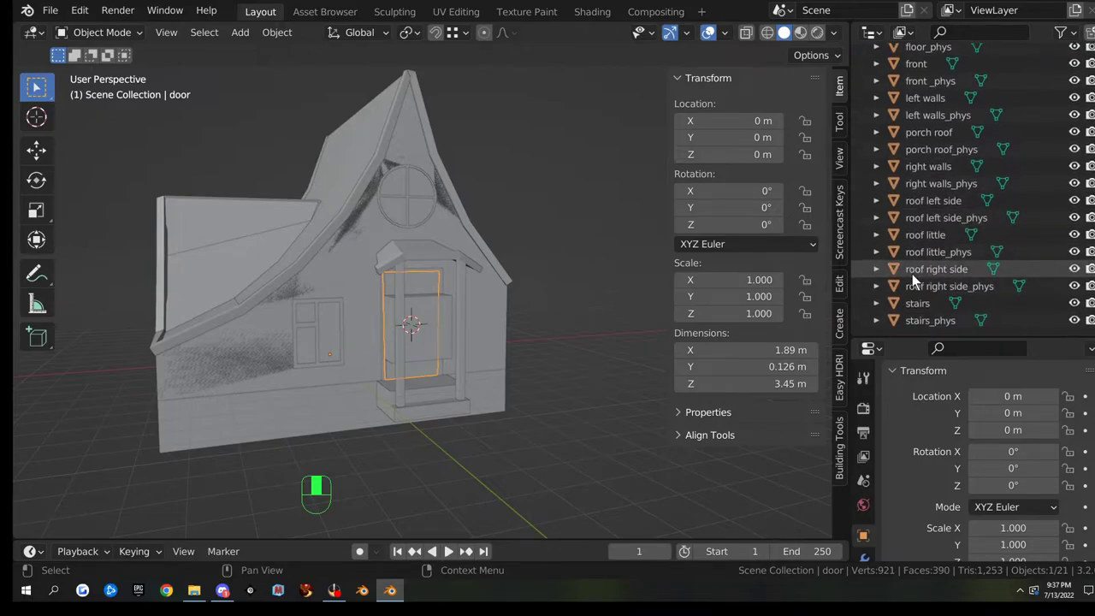
pyautogui.click(878, 133)
pyautogui.click(878, 133)
pyautogui.click(876, 145)
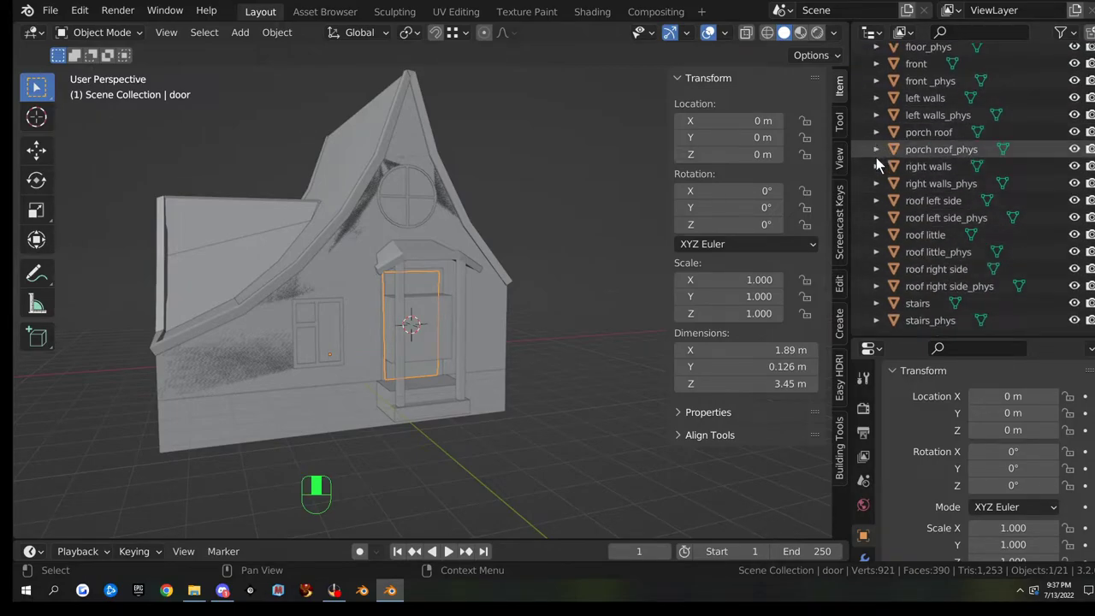
pyautogui.click(875, 164)
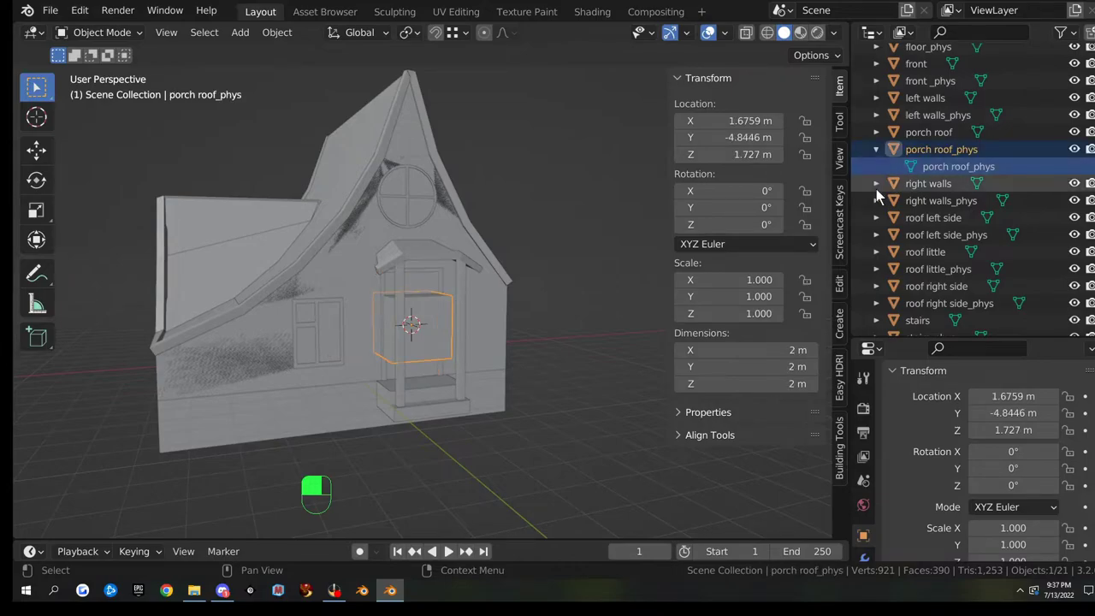
pyautogui.click(875, 185)
pyautogui.click(877, 185)
pyautogui.click(876, 200)
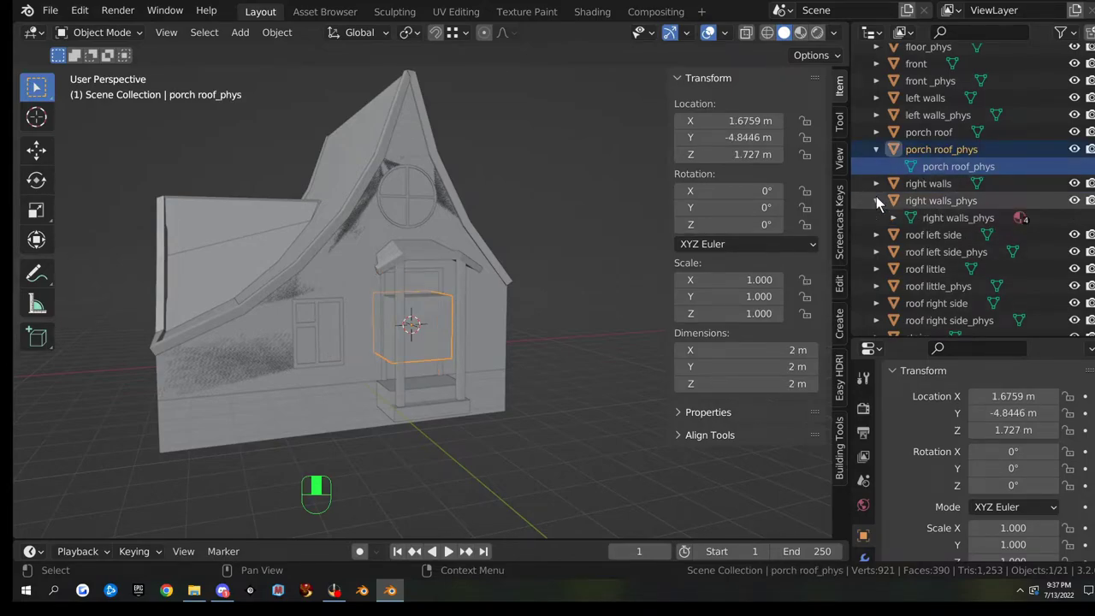
pyautogui.click(876, 198)
# - Check the mesh names of roof left side, roof little and their _phys counterparts
pyautogui.click(877, 217)
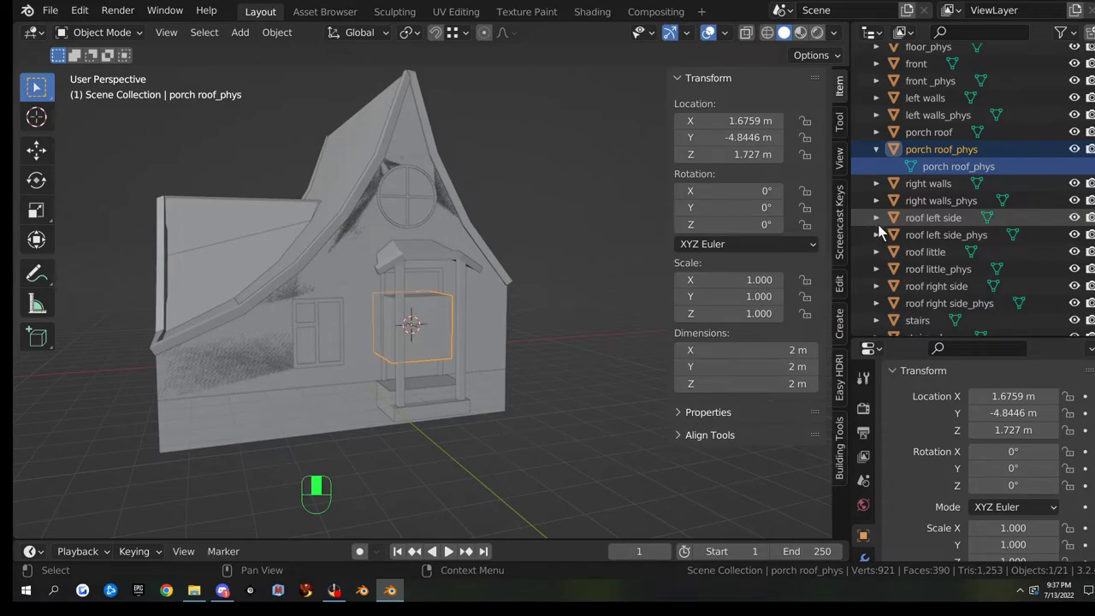
pyautogui.click(878, 217)
pyautogui.click(877, 233)
pyautogui.click(876, 234)
pyautogui.click(875, 255)
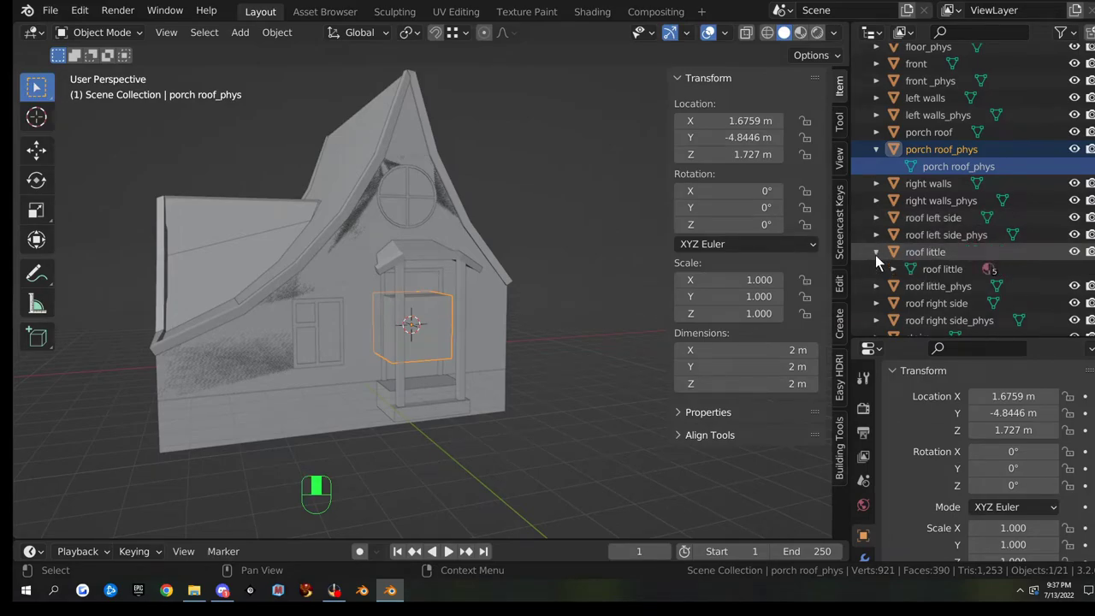
pyautogui.click(875, 255)
pyautogui.click(876, 269)
pyautogui.click(875, 269)
pyautogui.scroll(-1, 876, 270)
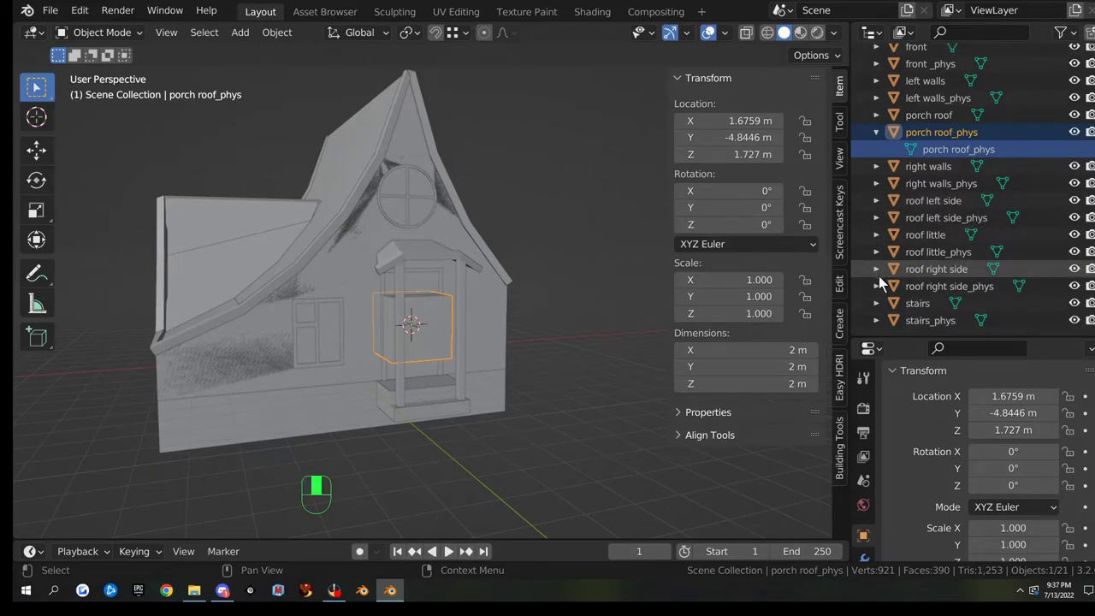
# - Check the mesh names of roof right side, stairs and their _phys counterparts, and collapse the porch roof_phys entry
pyautogui.click(876, 270)
pyautogui.click(877, 270)
pyautogui.click(877, 287)
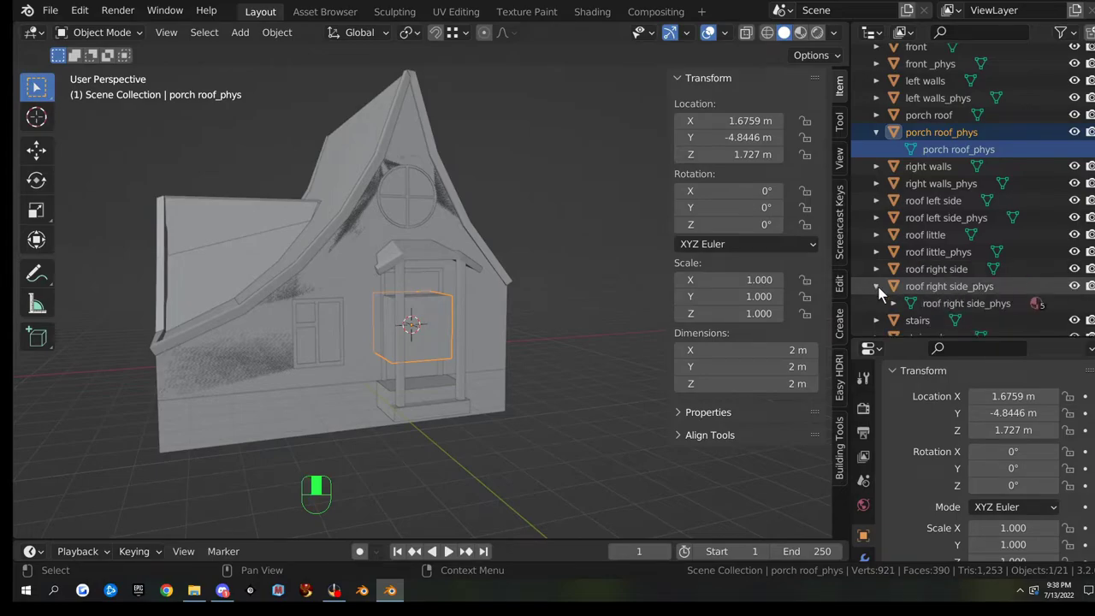
pyautogui.click(877, 286)
pyautogui.click(876, 302)
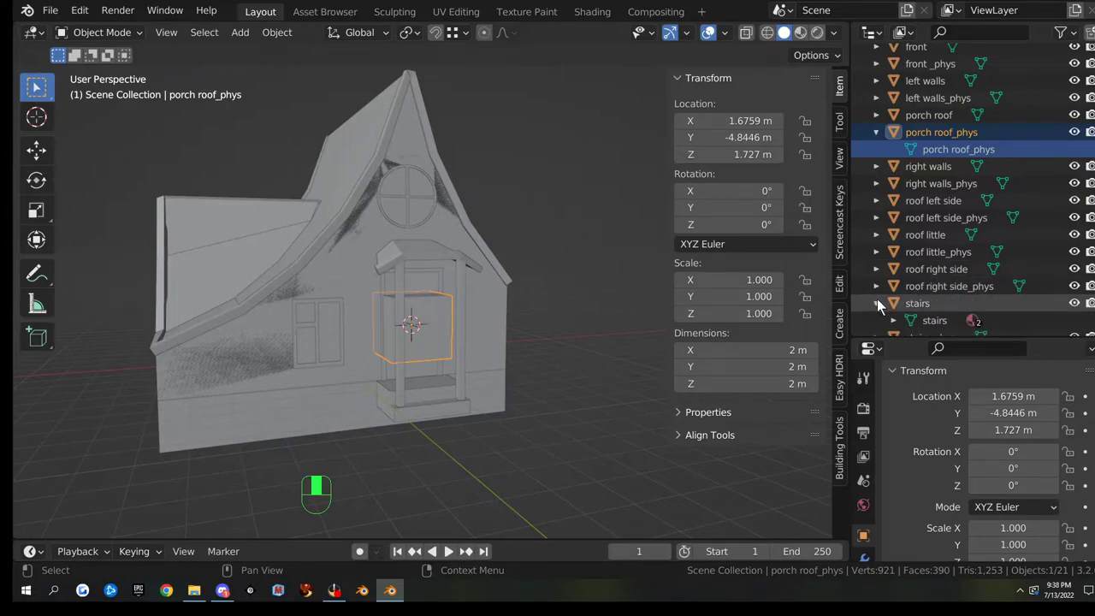
pyautogui.click(877, 303)
pyautogui.click(876, 320)
pyautogui.scroll(-1, 923, 301)
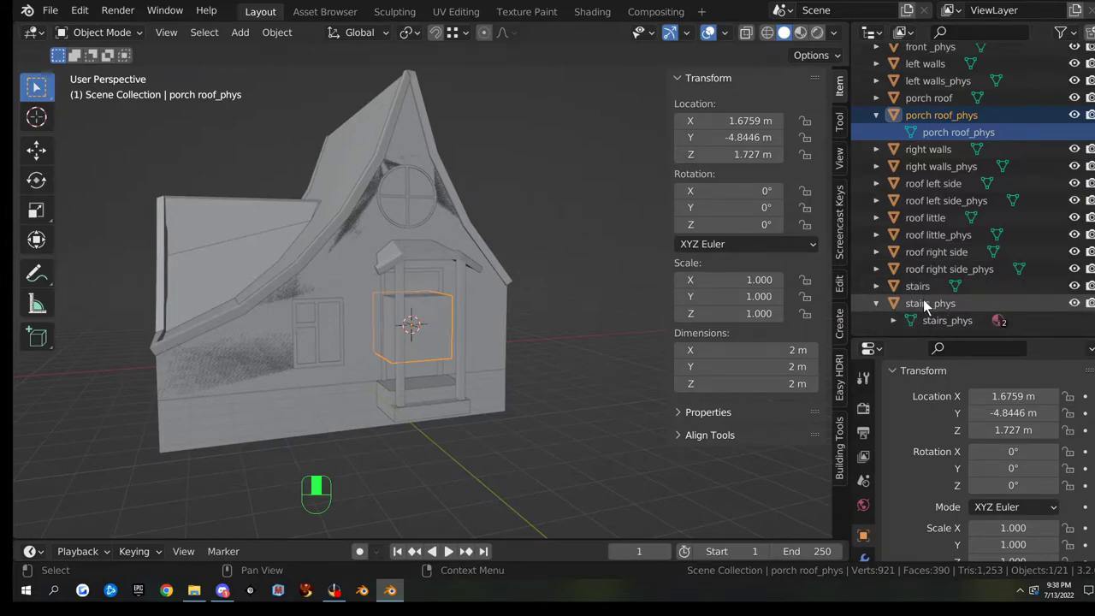
pyautogui.click(876, 303)
pyautogui.scroll(5, 941, 210)
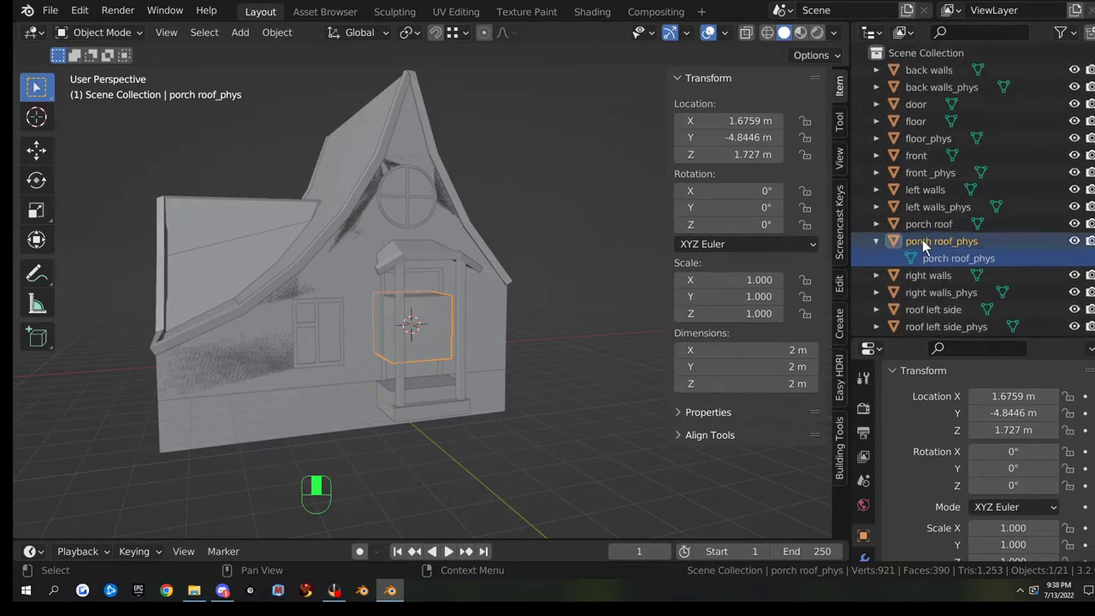
pyautogui.click(876, 240)
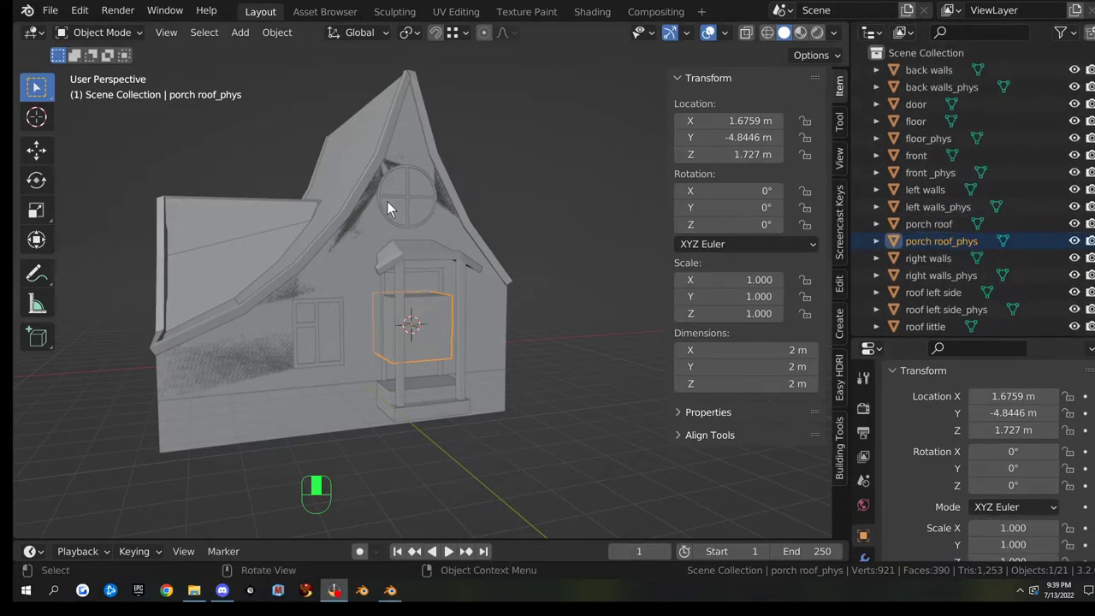
# - Select all visible house parts from back walls through stairs, leaving out the door and every _phys object
pyautogui.moveTo(386, 201); pyautogui.dragTo(369, 206, button='middle')
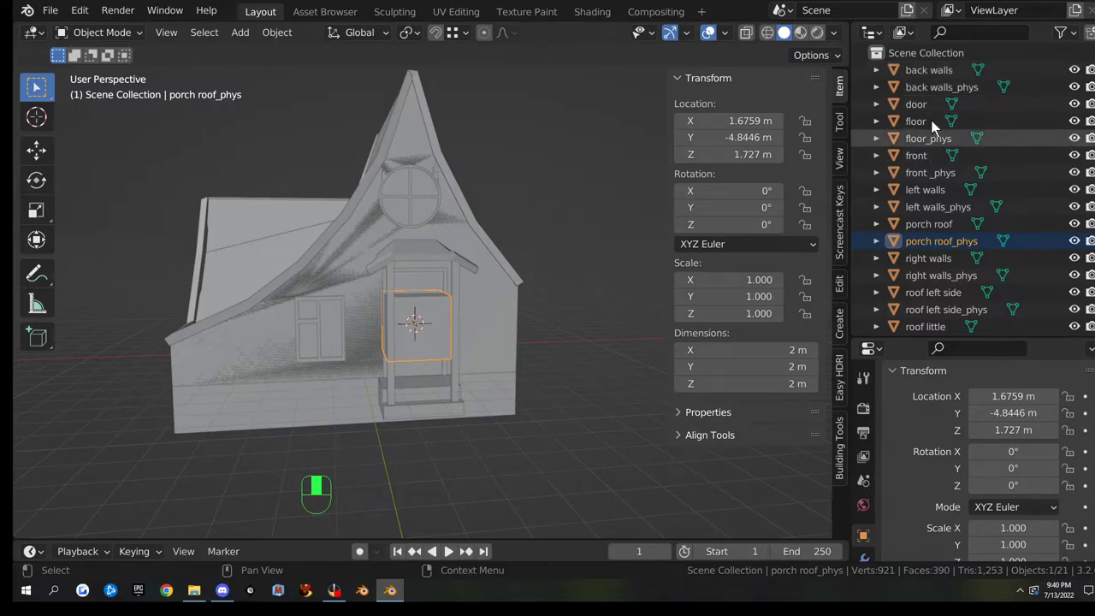
pyautogui.click(930, 71)
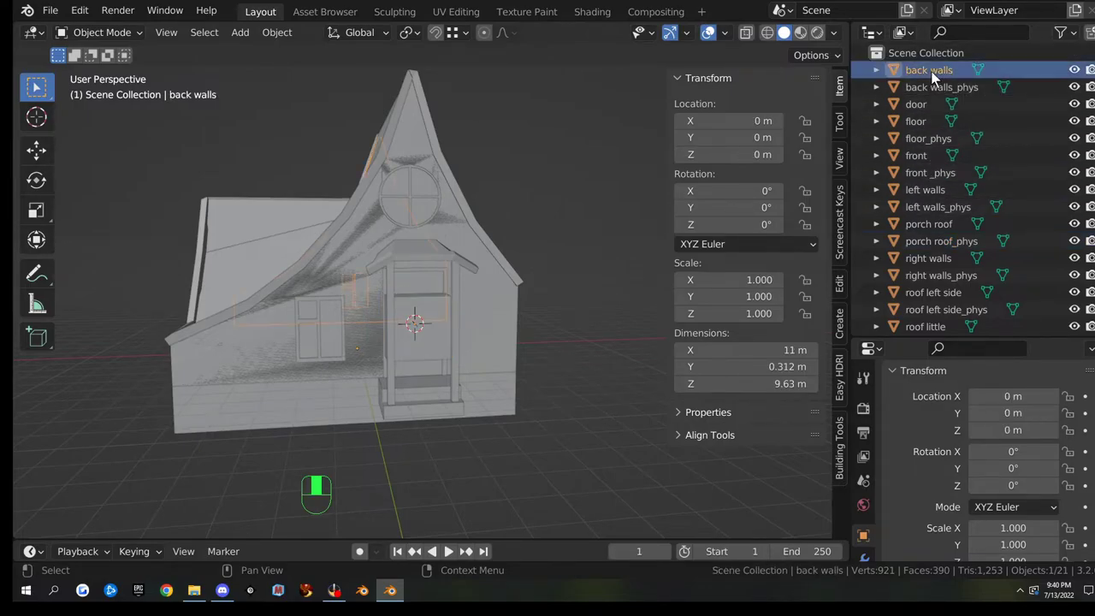
pyautogui.keyDown('ctrl'); pyautogui.click(917, 122); pyautogui.keyUp('ctrl')
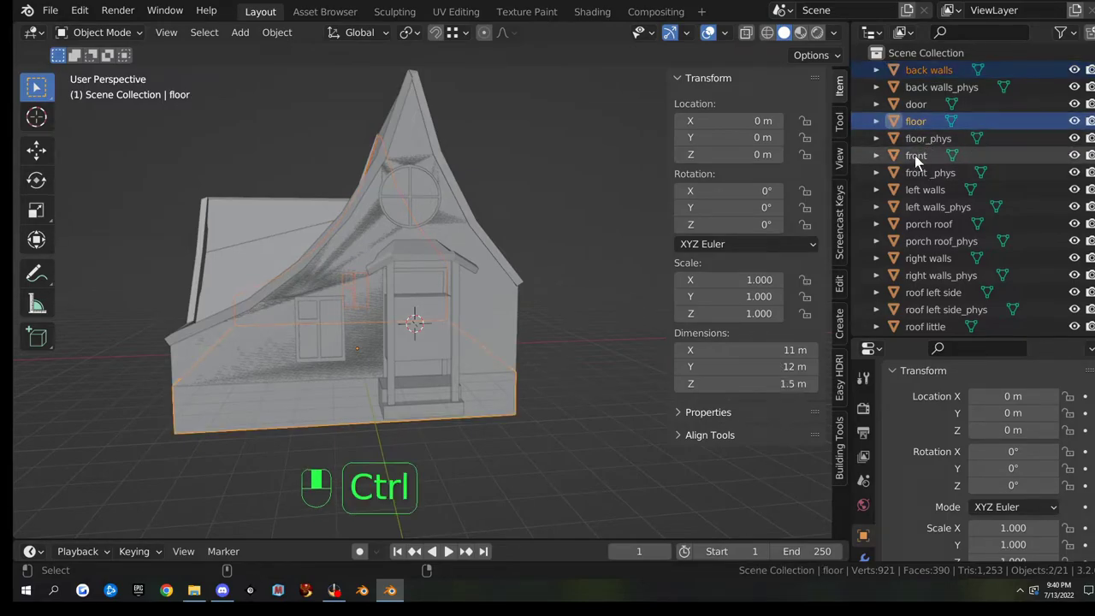
pyautogui.keyDown('ctrl'); pyautogui.click(924, 156); pyautogui.keyUp('ctrl')
pyautogui.keyDown('ctrl'); pyautogui.click(927, 188); pyautogui.keyUp('ctrl')
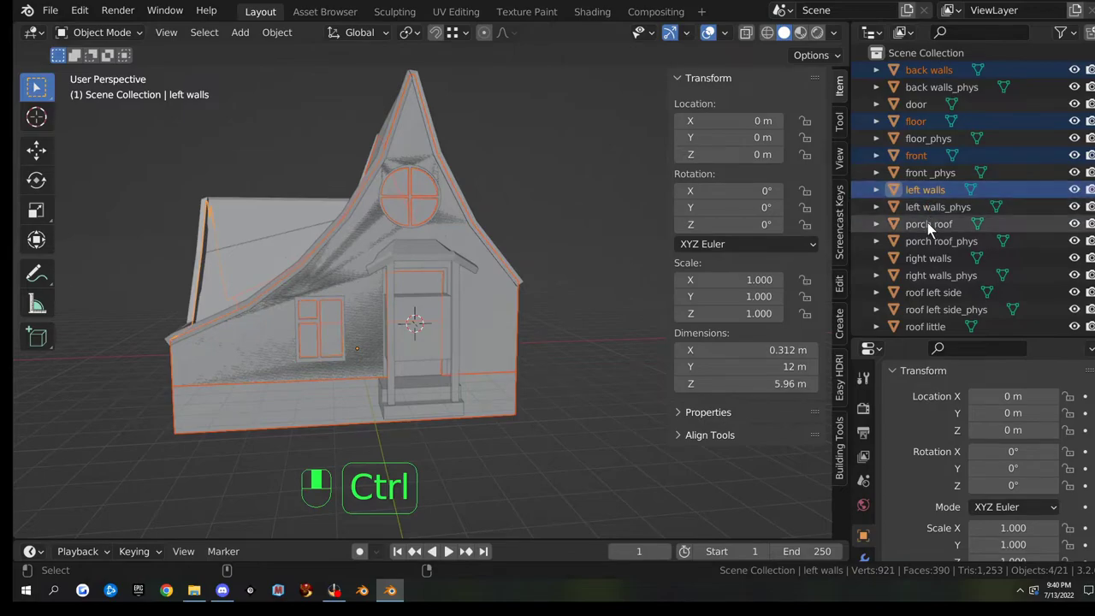
pyautogui.keyDown('ctrl'); pyautogui.click(927, 223); pyautogui.keyUp('ctrl')
pyautogui.keyDown('ctrl'); pyautogui.click(926, 259); pyautogui.keyUp('ctrl')
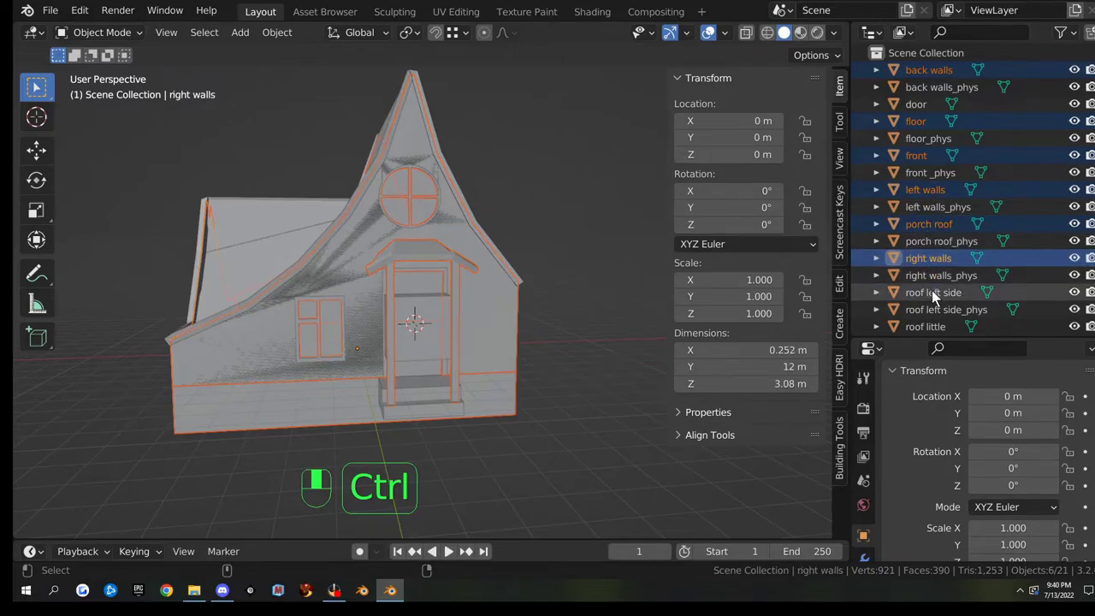
pyautogui.keyDown('ctrl'); pyautogui.click(931, 291); pyautogui.keyUp('ctrl')
pyautogui.scroll(-3, 968, 292)
pyautogui.scroll(-1, 968, 292)
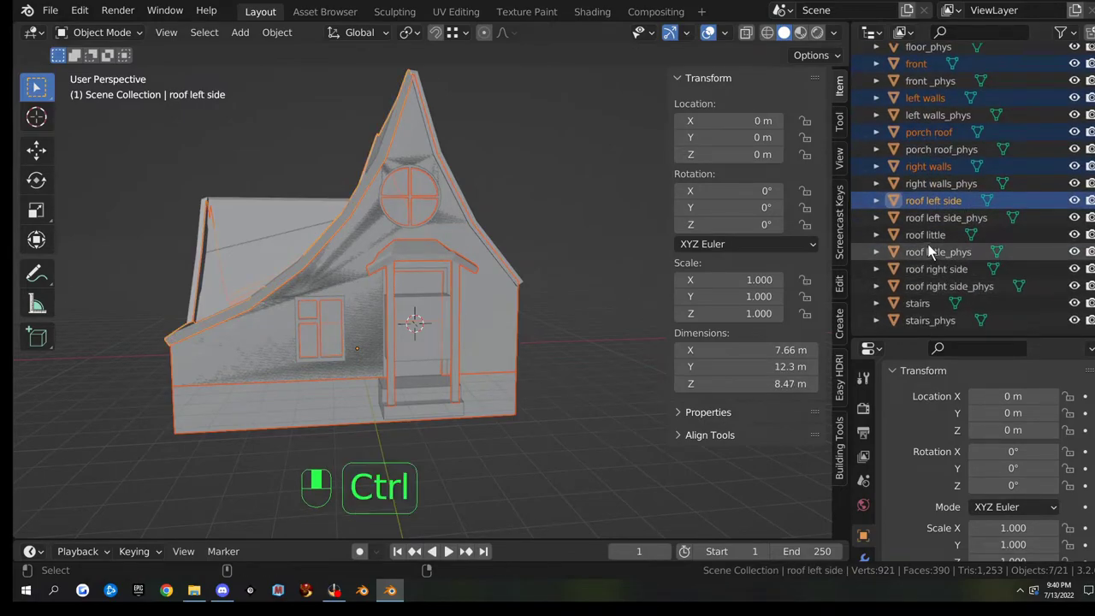
pyautogui.keyDown('ctrl'); pyautogui.click(929, 236); pyautogui.keyUp('ctrl')
pyautogui.keyDown('ctrl'); pyautogui.click(930, 270); pyautogui.keyUp('ctrl')
pyautogui.keyDown('ctrl'); pyautogui.click(922, 302); pyautogui.keyUp('ctrl')
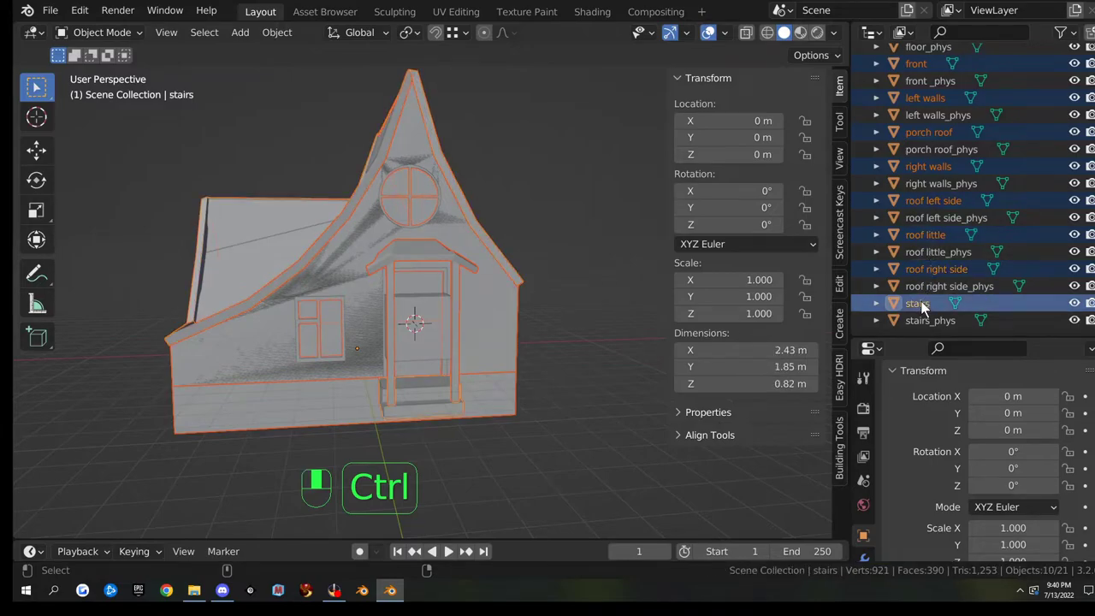
pyautogui.scroll(4, 967, 308)
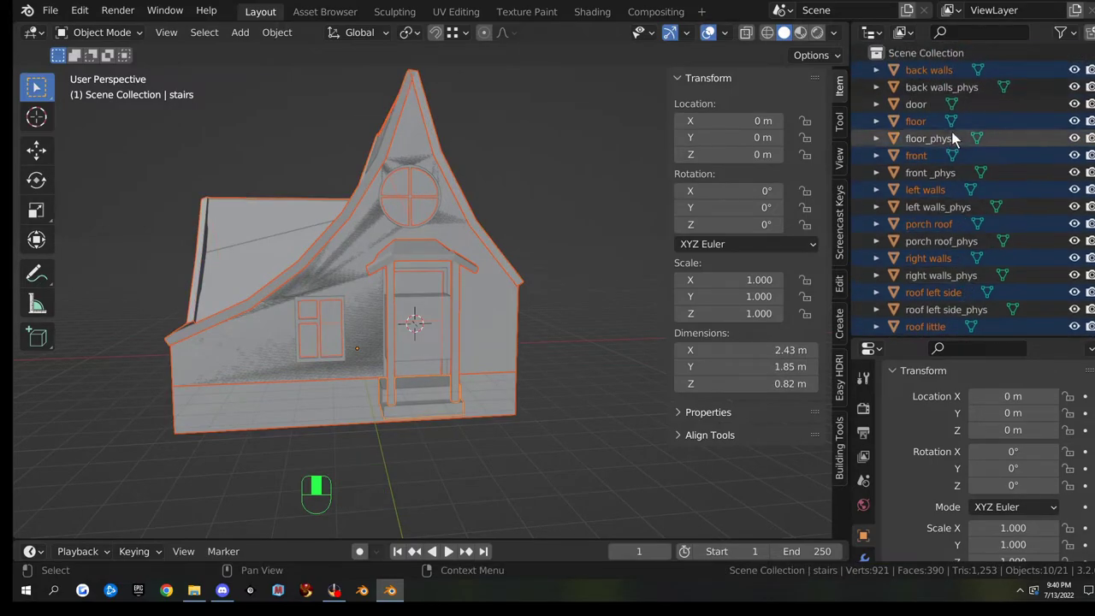
pyautogui.scroll(-4, 964, 314)
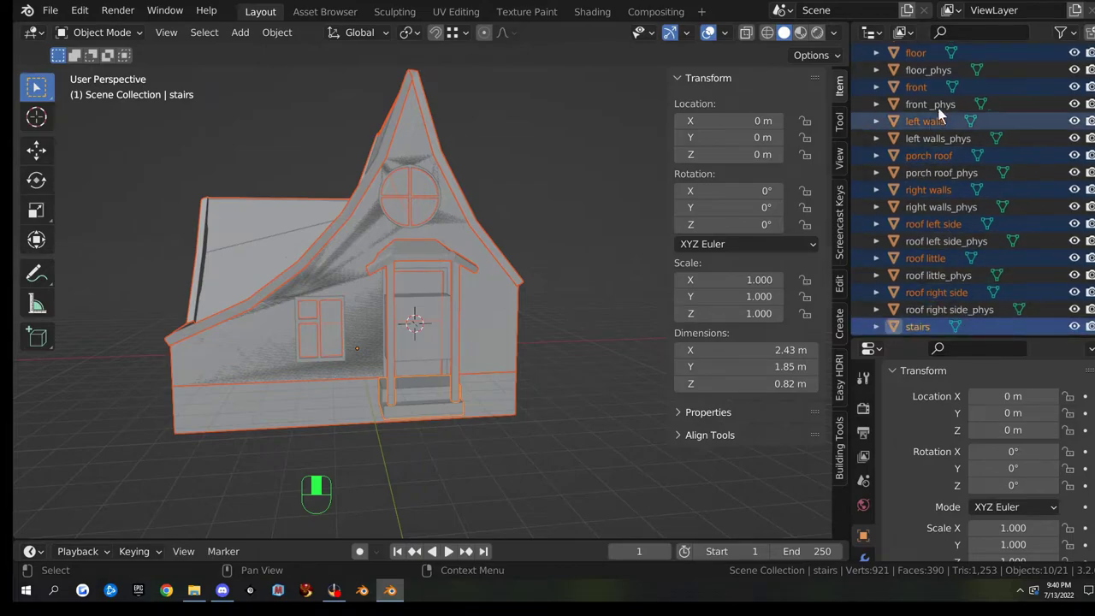
# - Start a COLLADA export of the selected parts and choose the house test folder on the desktop as destination
pyautogui.click(48, 10)
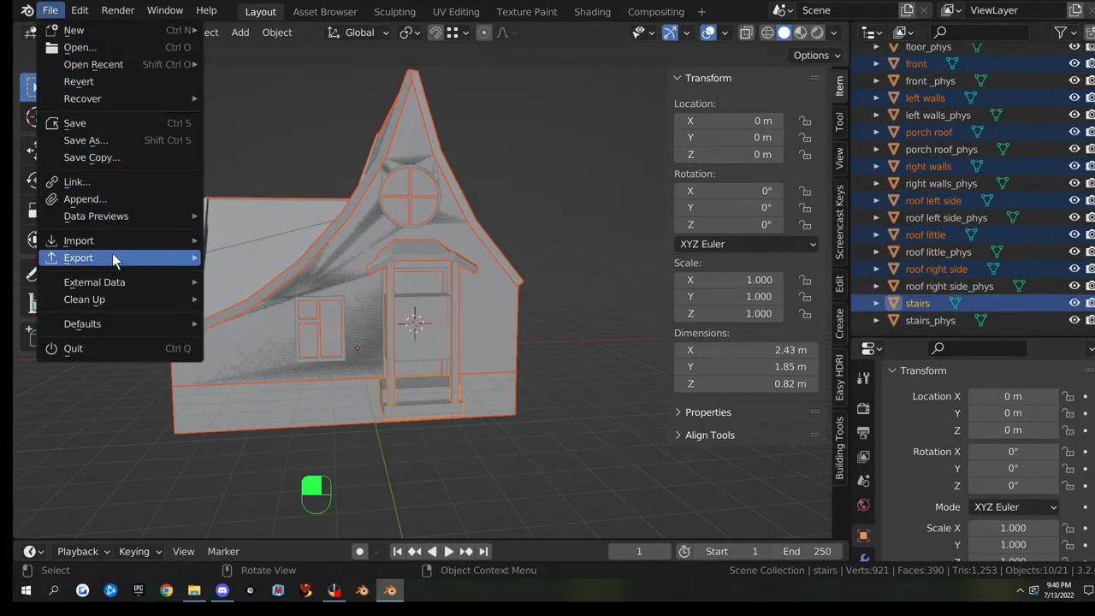
pyautogui.moveTo(112, 253)
pyautogui.click(260, 257)
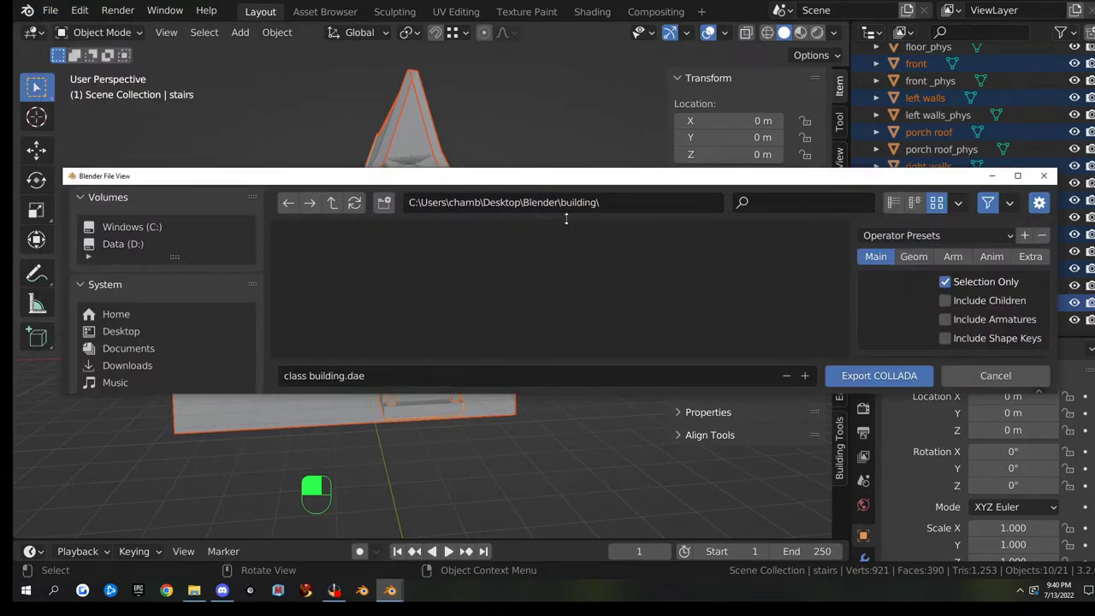
pyautogui.doubleClick(586, 180)
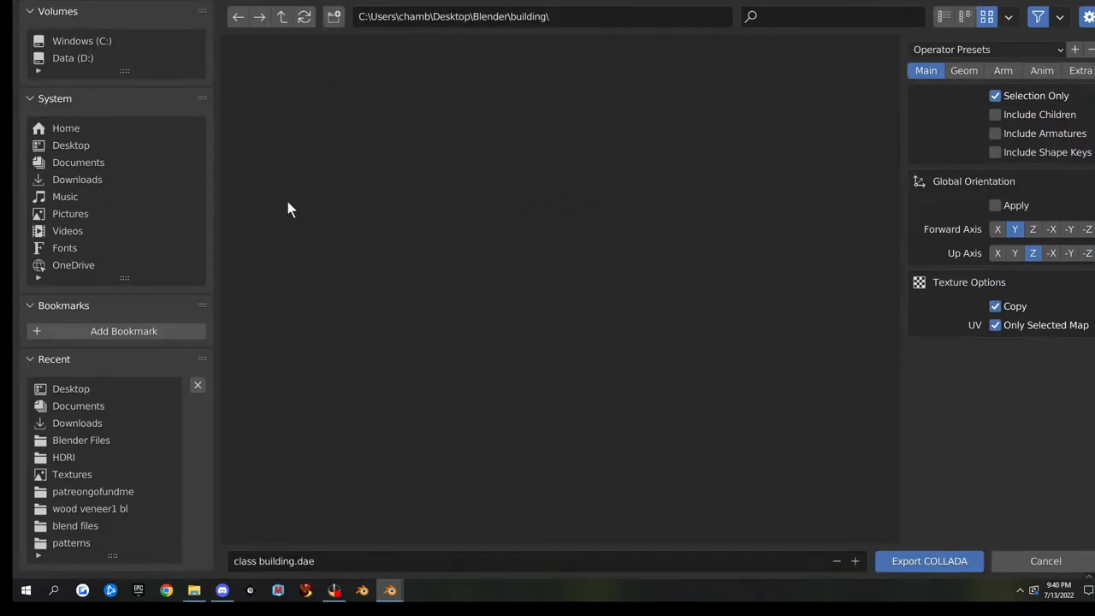
pyautogui.click(79, 146)
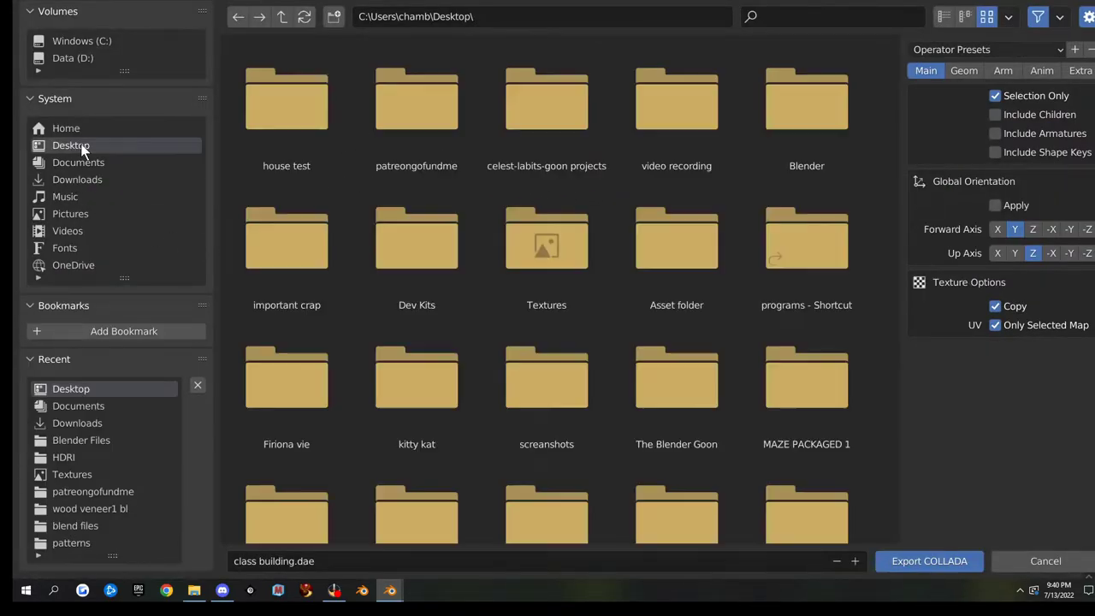
pyautogui.doubleClick(299, 112)
# - Apply the sl+open sim static export preset and turn off copying of textures
pyautogui.click(977, 49)
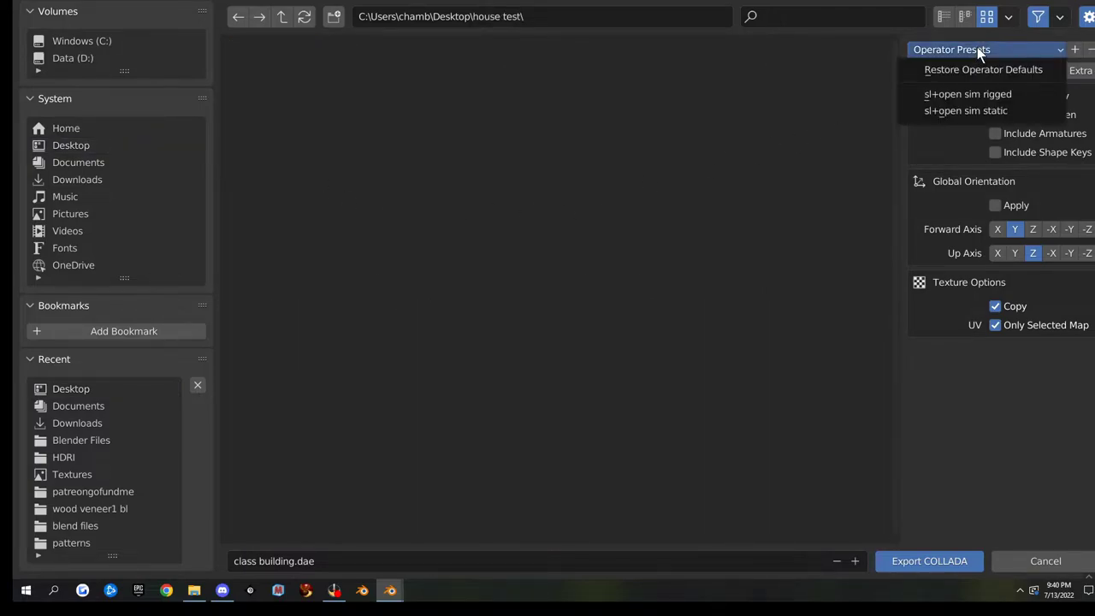
pyautogui.click(962, 111)
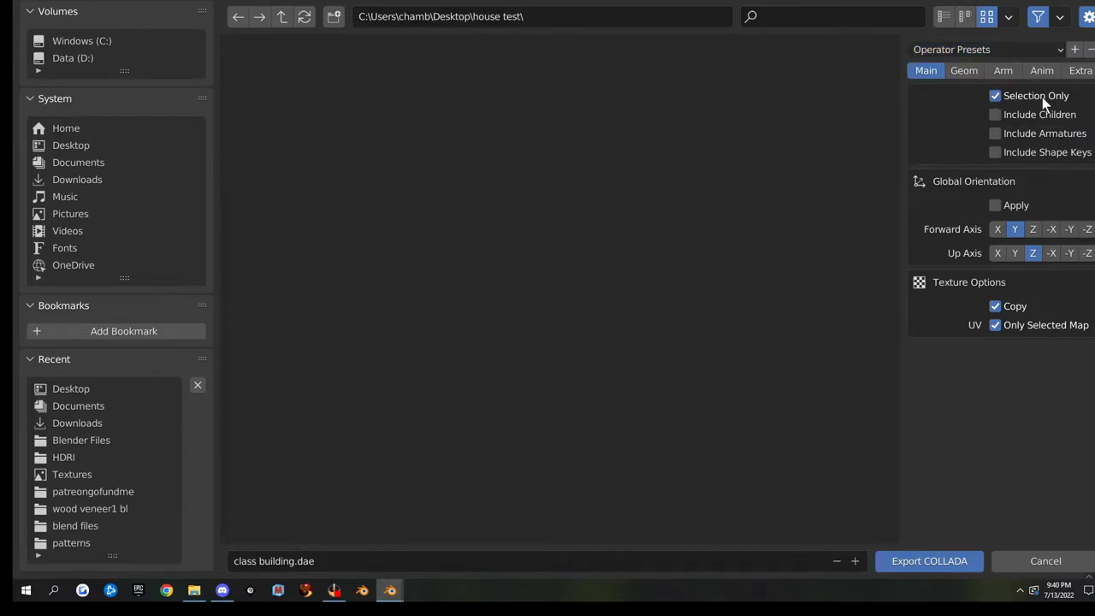
pyautogui.click(994, 307)
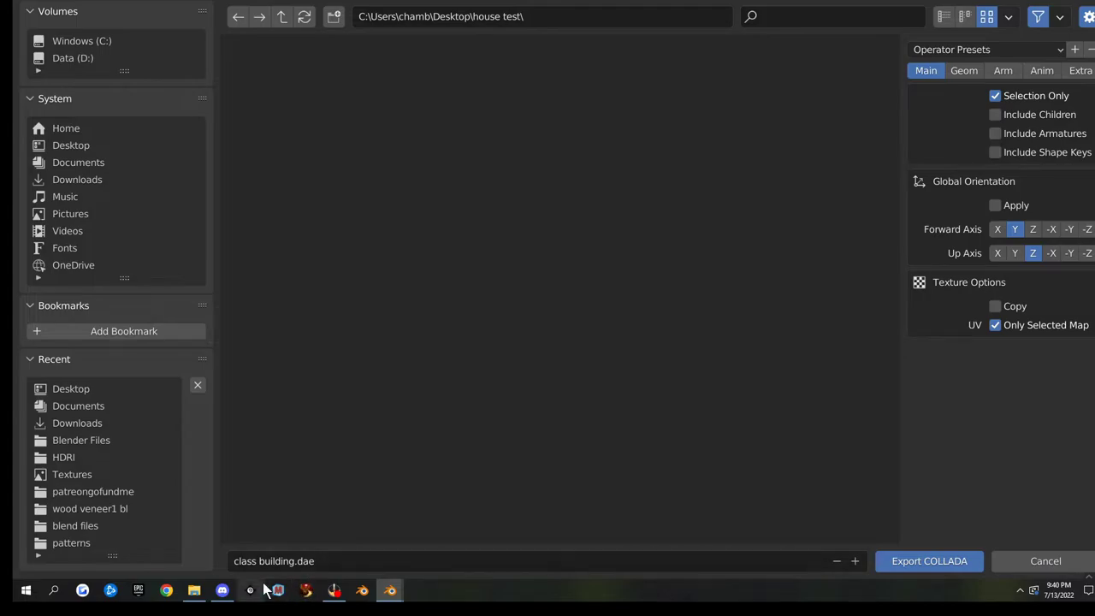
# - Keep the file name class building.dae and export the selected house parts as COLLADA
pyautogui.click(349, 560)
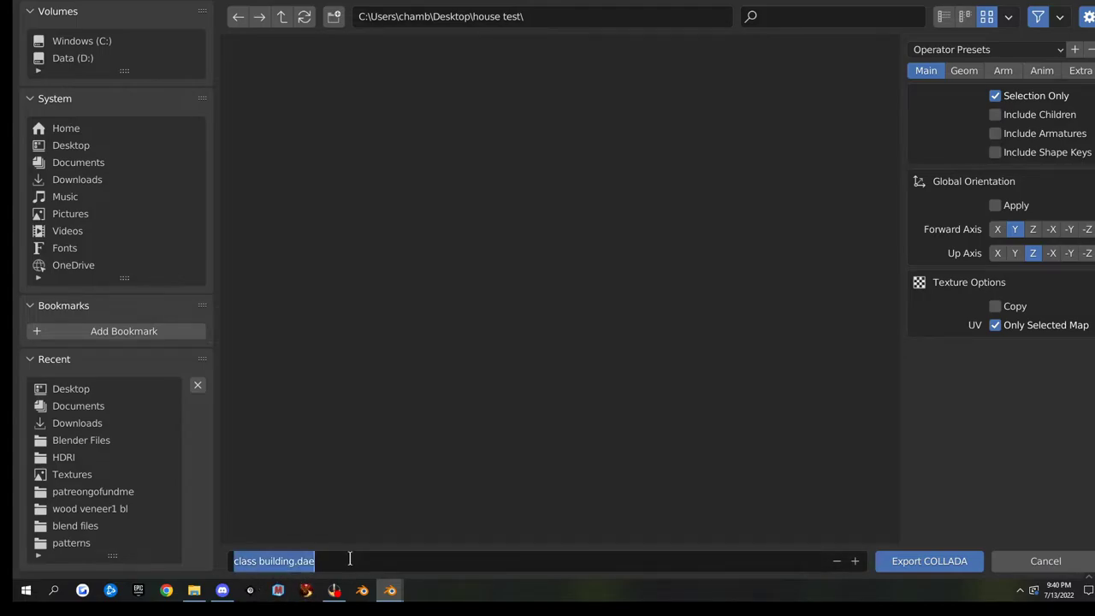
pyautogui.click(466, 565)
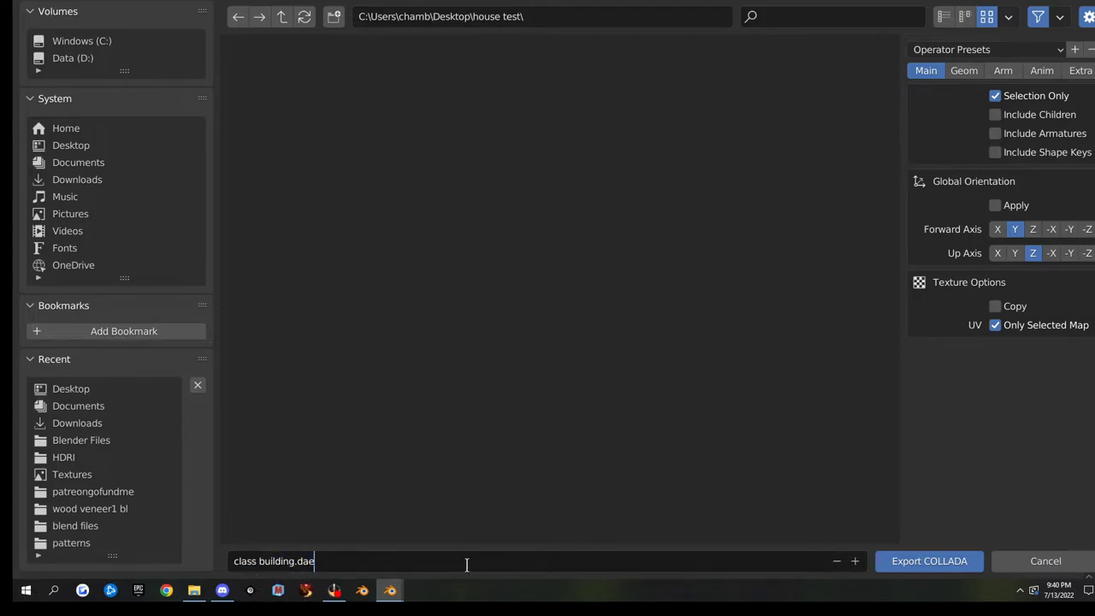
pyautogui.click(930, 561)
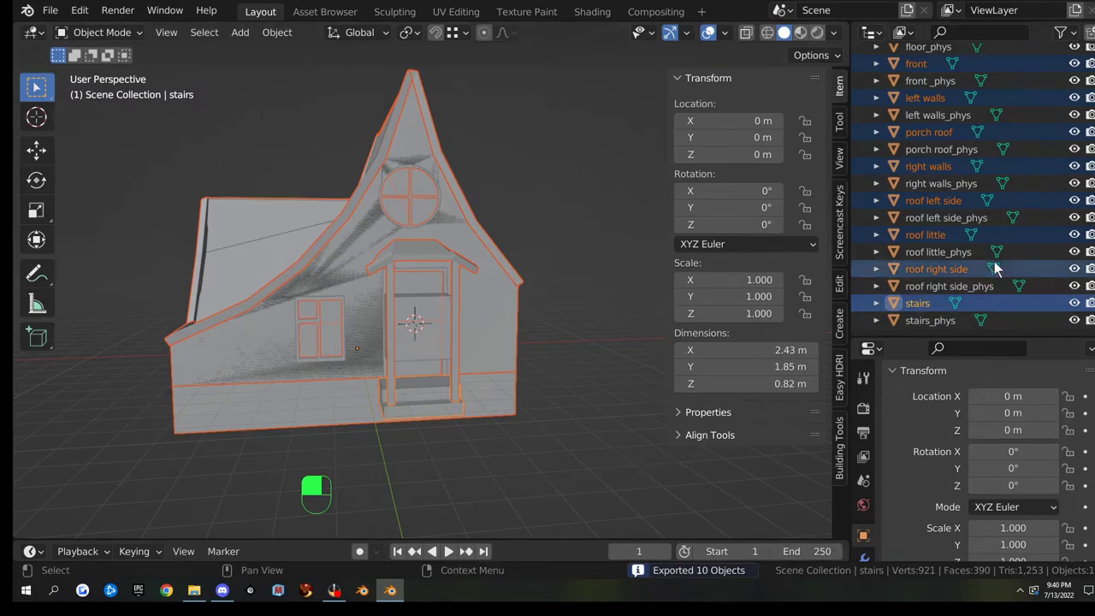
# - Select only the _phys objects, from back walls_phys through stairs_phys
pyautogui.scroll(3, 1030, 229)
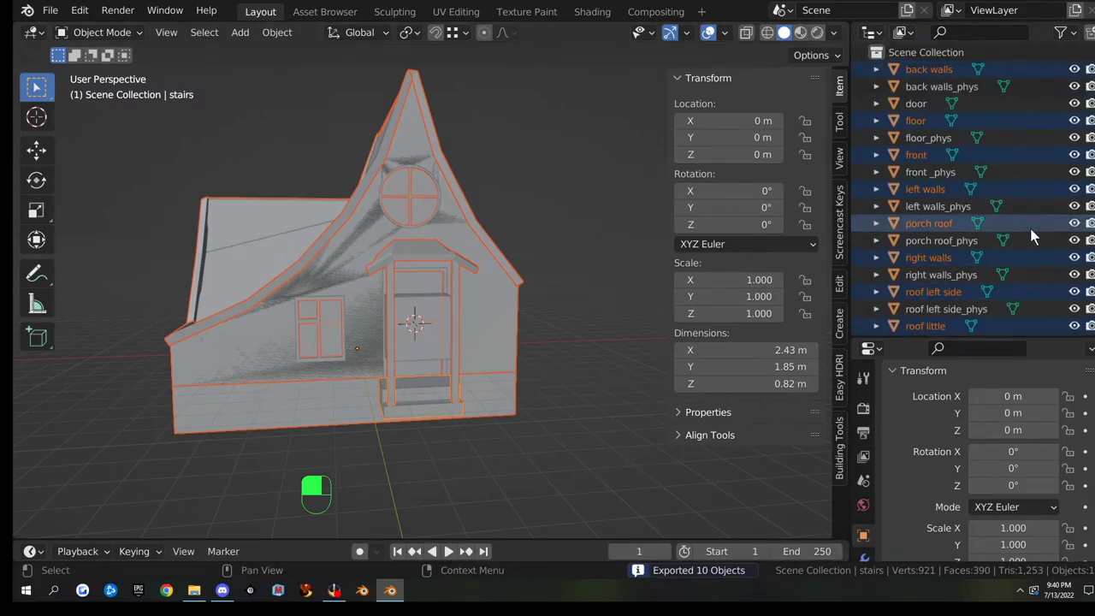
pyautogui.click(927, 89)
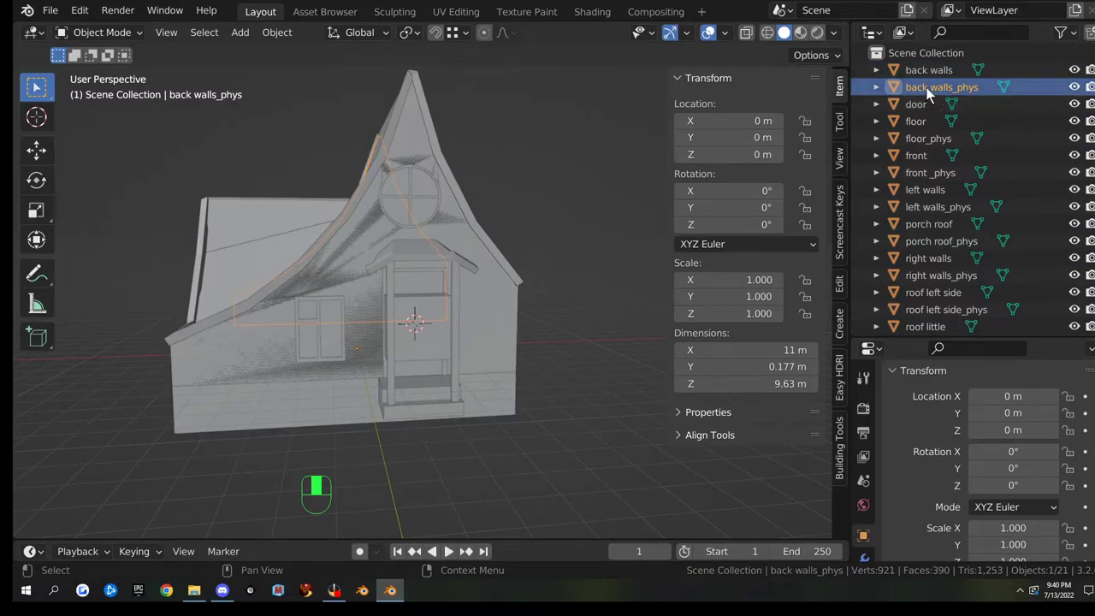
pyautogui.keyDown('ctrl'); pyautogui.click(925, 139); pyautogui.keyUp('ctrl')
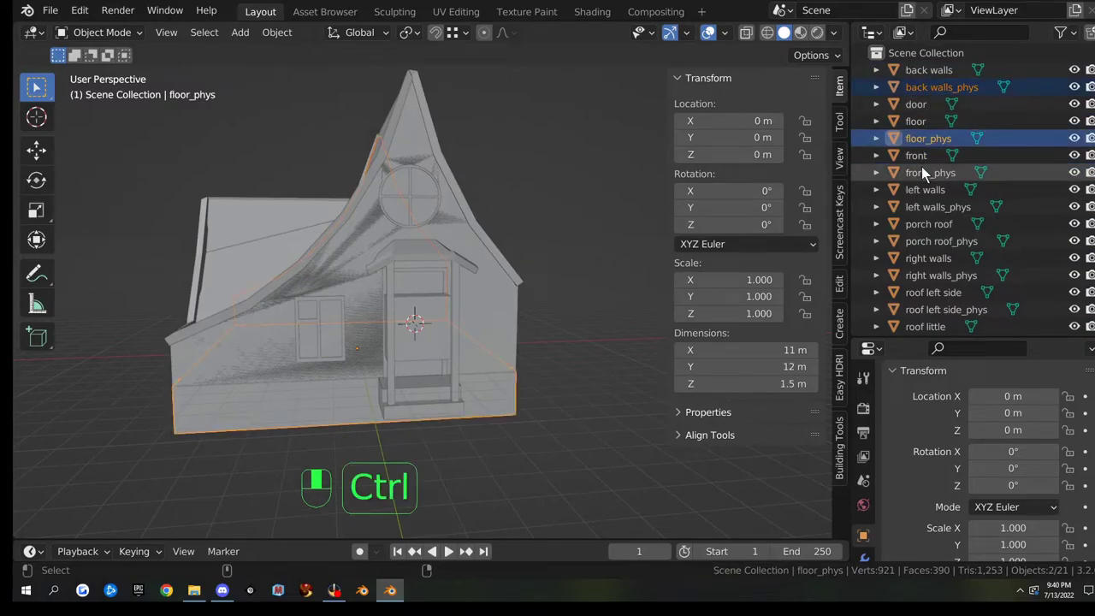
pyautogui.keyDown('ctrl'); pyautogui.click(925, 173); pyautogui.keyUp('ctrl')
pyautogui.keyDown('ctrl'); pyautogui.click(924, 205); pyautogui.keyUp('ctrl')
pyautogui.keyDown('ctrl'); pyautogui.click(930, 240); pyautogui.keyUp('ctrl')
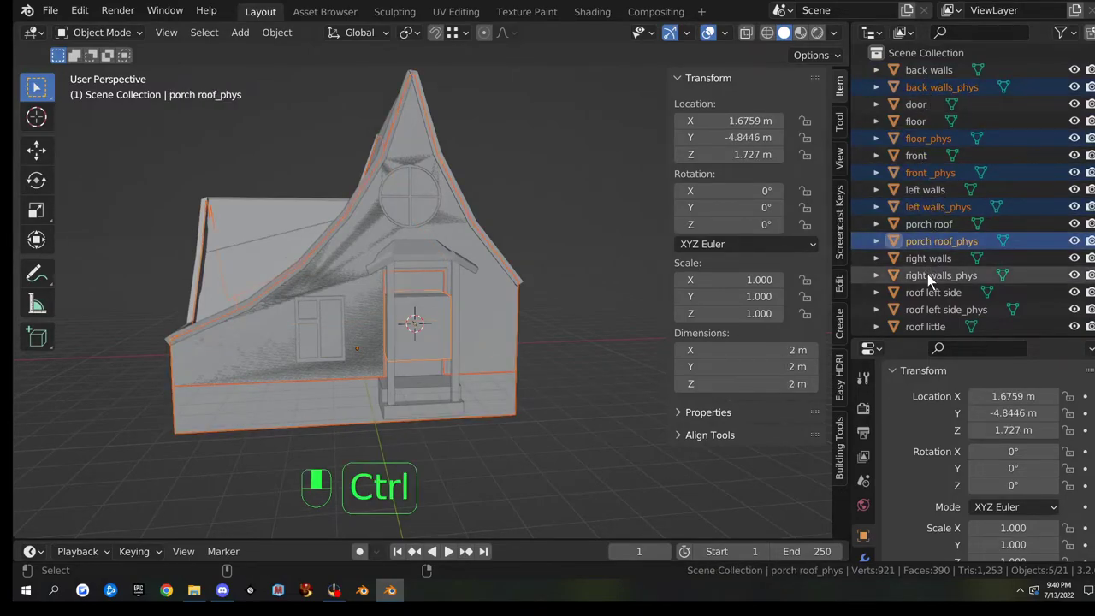
pyautogui.keyDown('ctrl'); pyautogui.click(932, 275); pyautogui.keyUp('ctrl')
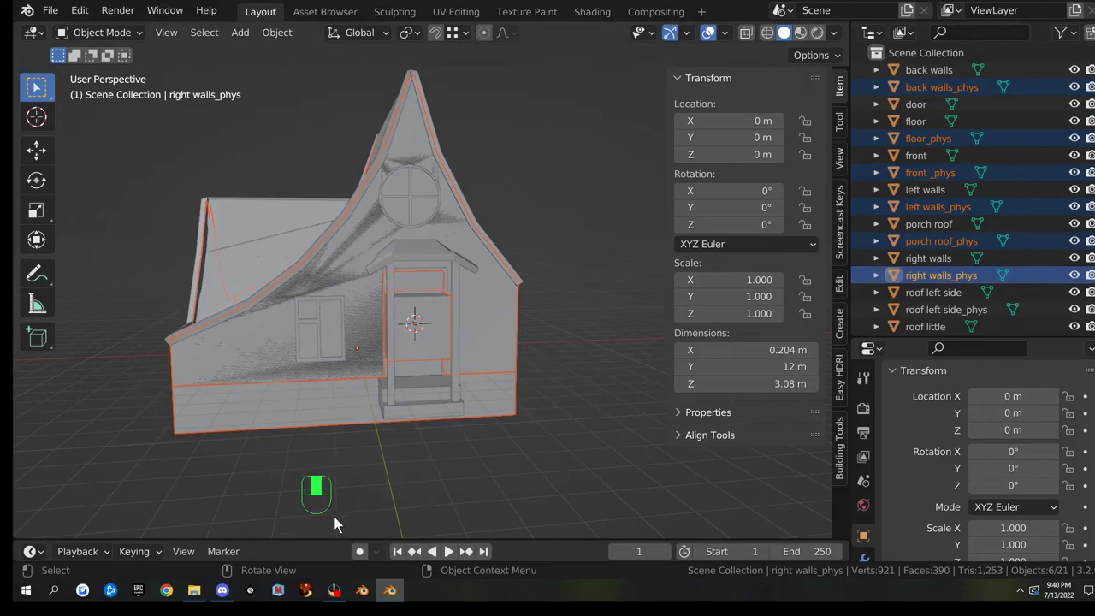
pyautogui.keyDown('ctrl'); pyautogui.click(930, 309); pyautogui.keyUp('ctrl')
pyautogui.scroll(-3, 944, 278)
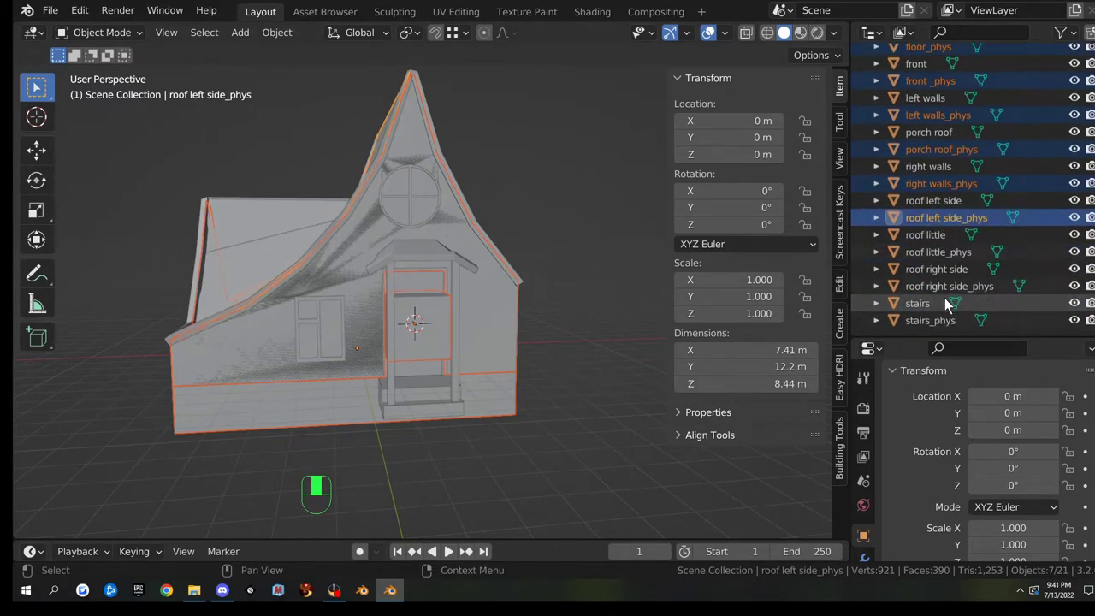
pyautogui.keyDown('ctrl'); pyautogui.click(938, 251); pyautogui.keyUp('ctrl')
pyautogui.keyDown('ctrl'); pyautogui.click(937, 286); pyautogui.keyUp('ctrl')
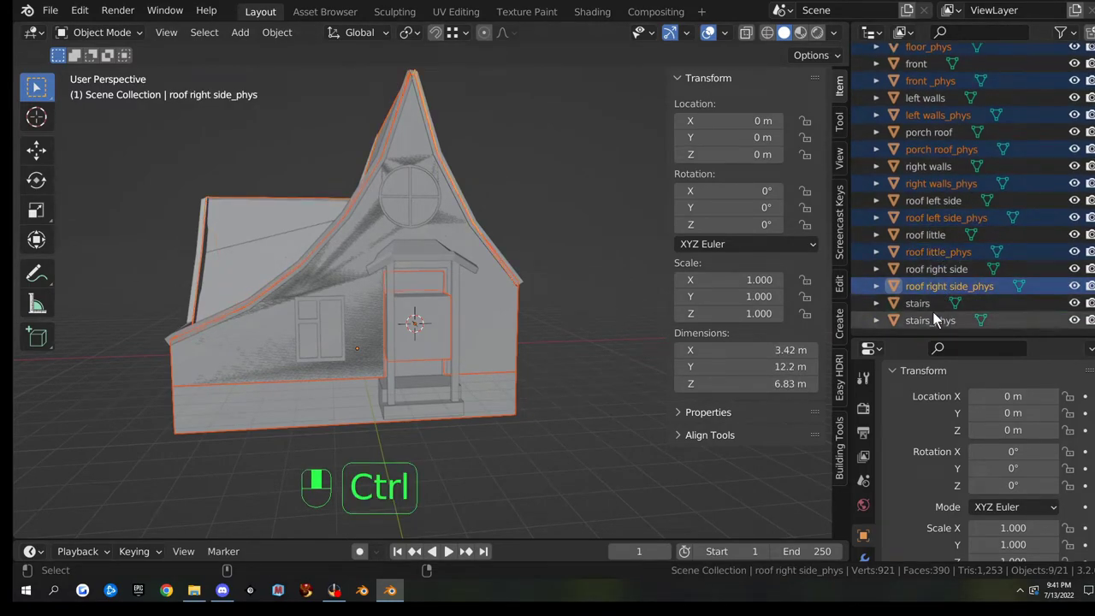
pyautogui.keyDown('ctrl'); pyautogui.click(932, 320); pyautogui.keyUp('ctrl')
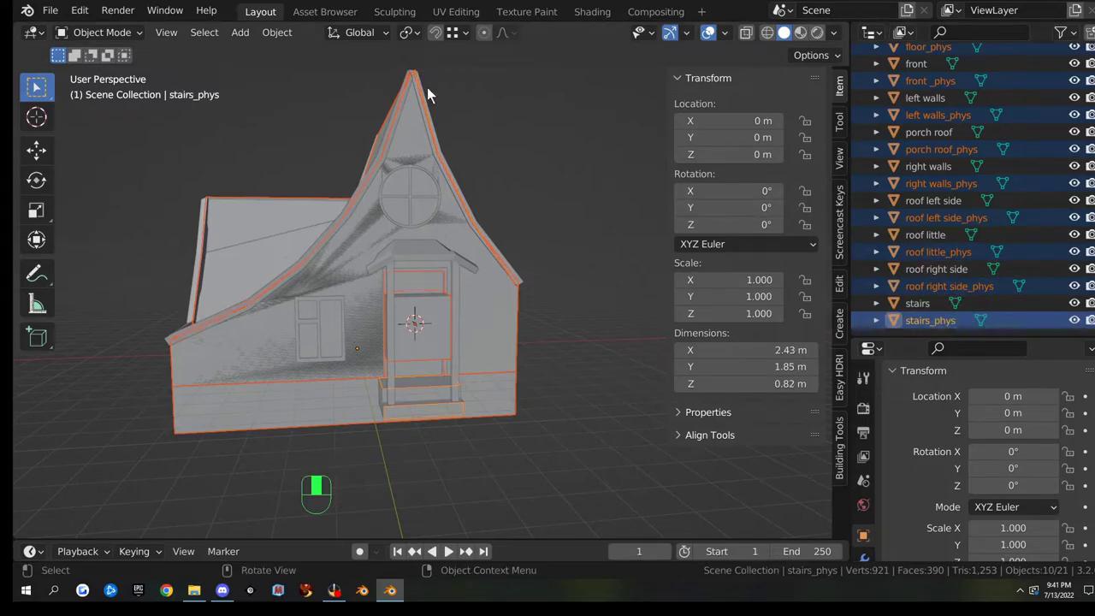
# - Export the selected _phys objects as COLLADA into the Blender\building folder, naming the file class building phys.dae
pyautogui.click(51, 10)
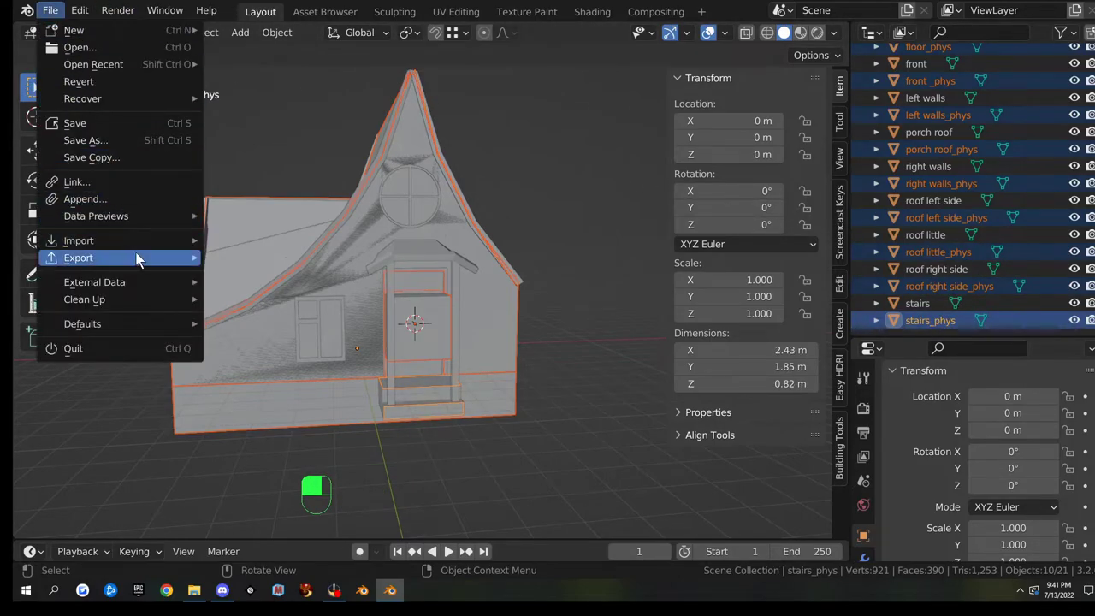
pyautogui.moveTo(182, 258)
pyautogui.click(261, 256)
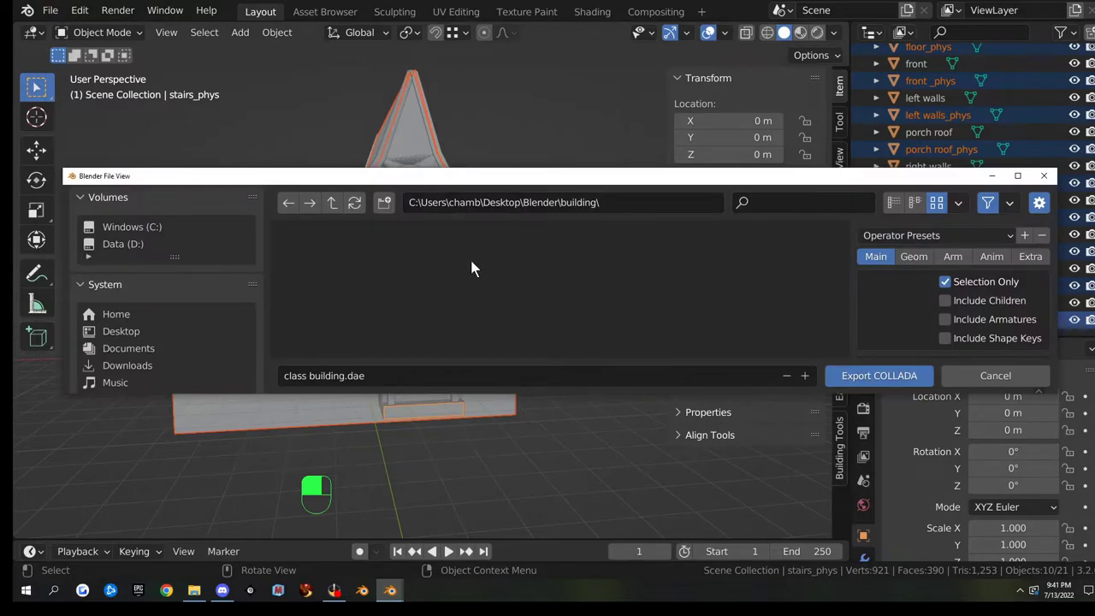
pyautogui.doubleClick(500, 177)
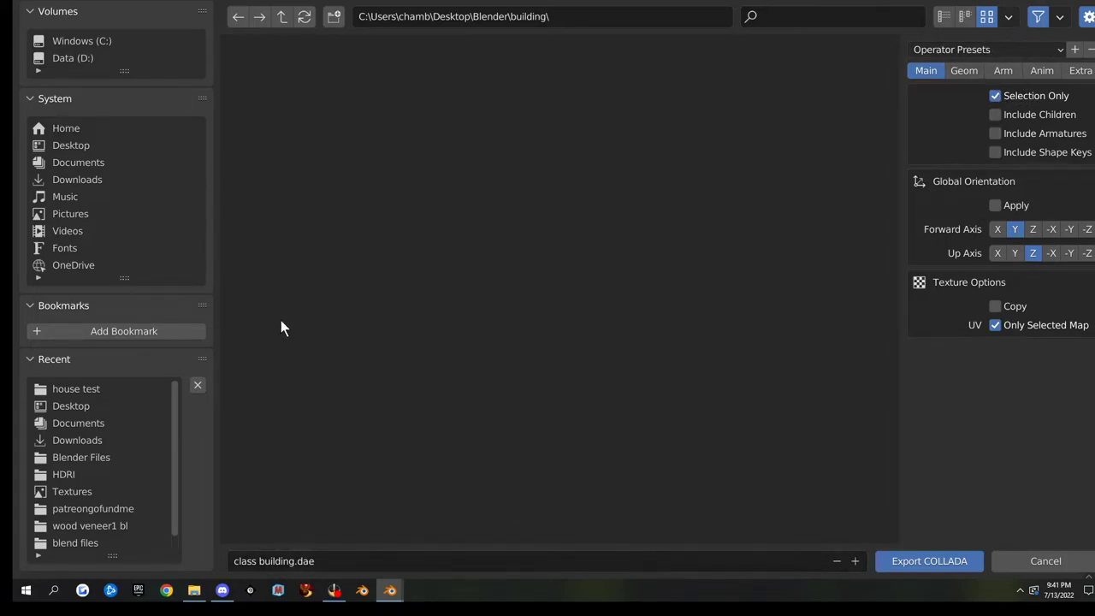
pyautogui.click(293, 561)
pyautogui.moveTo(393, 594)
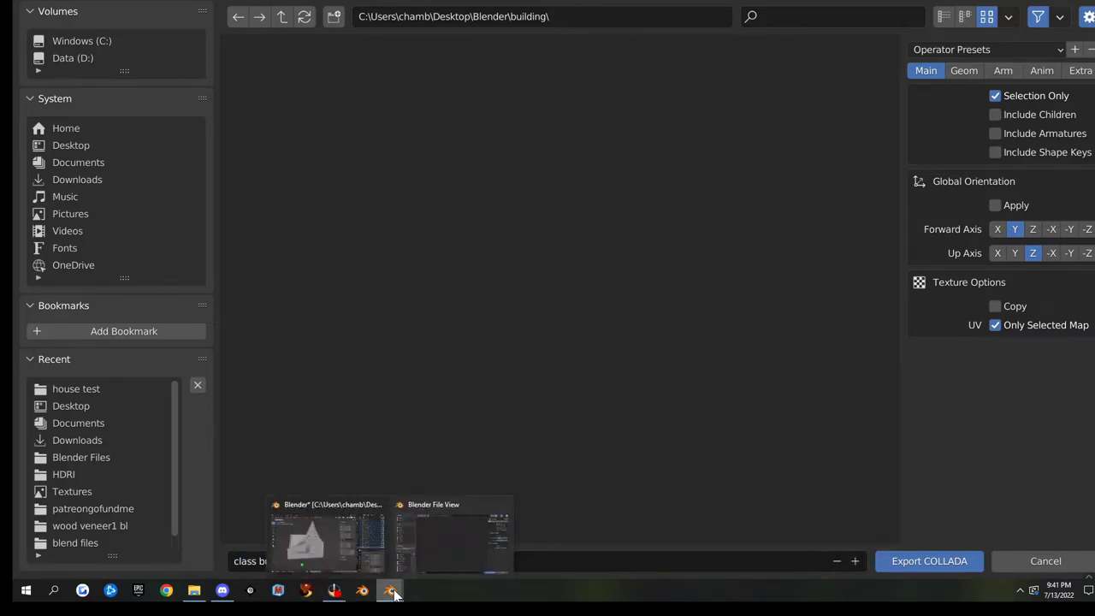
pyautogui.write('phys')
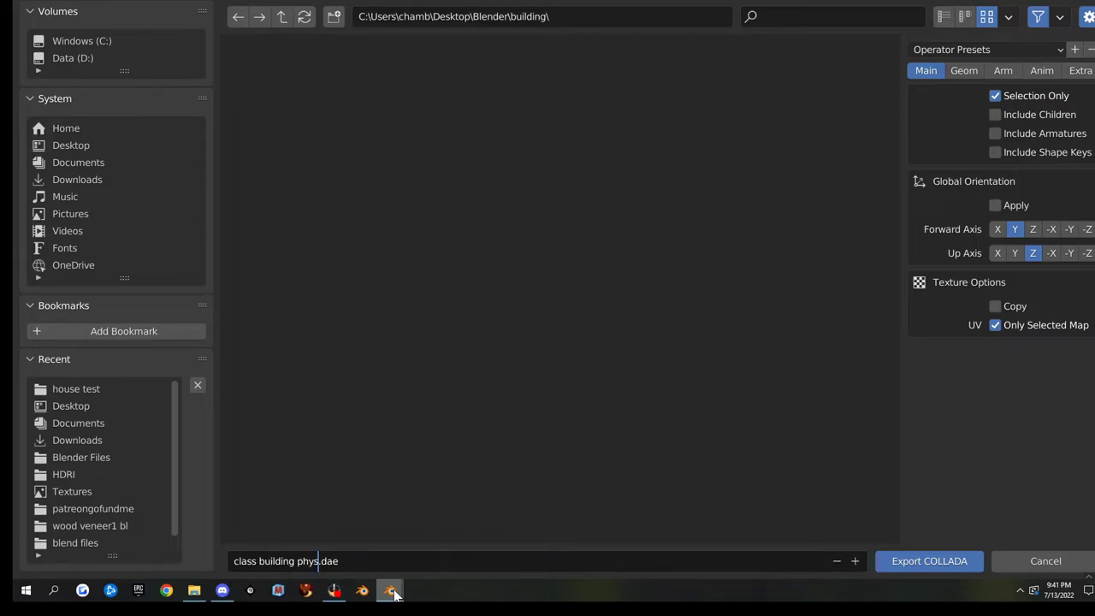
pyautogui.click(931, 562)
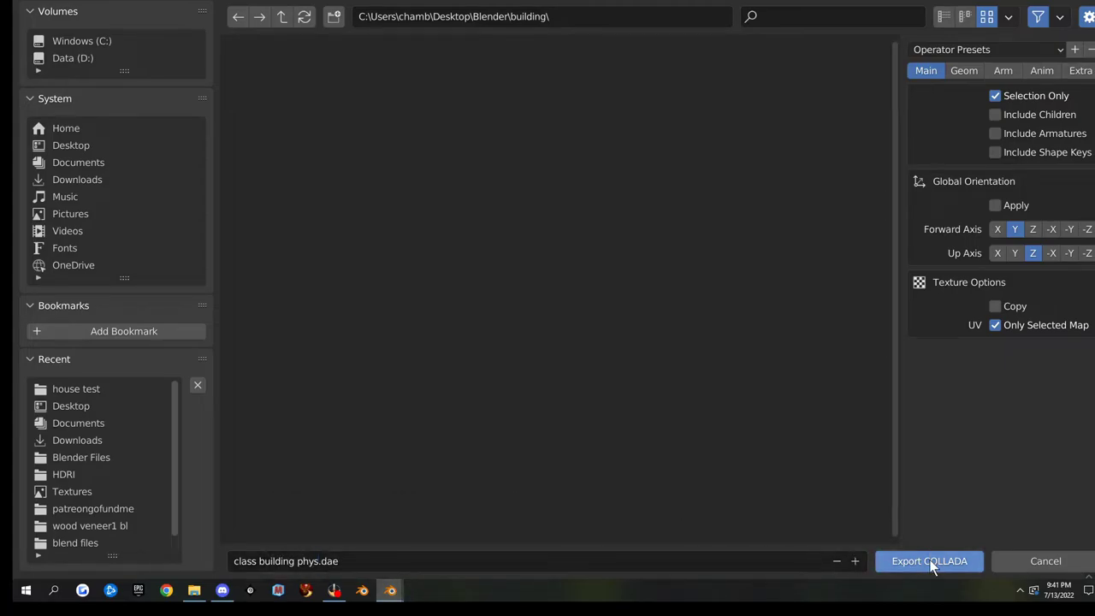
pyautogui.click(940, 558)
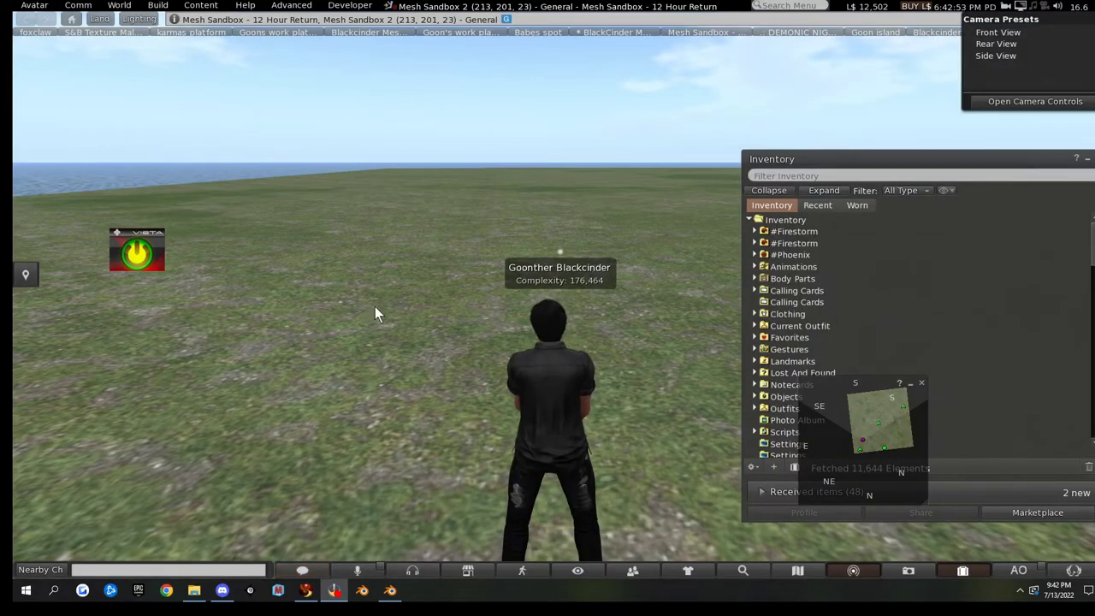
# - In the Firestorm viewer, start a mesh model upload and load class building.dae from the desktop's house test folder
pyautogui.click(157, 7)
pyautogui.moveTo(173, 197)
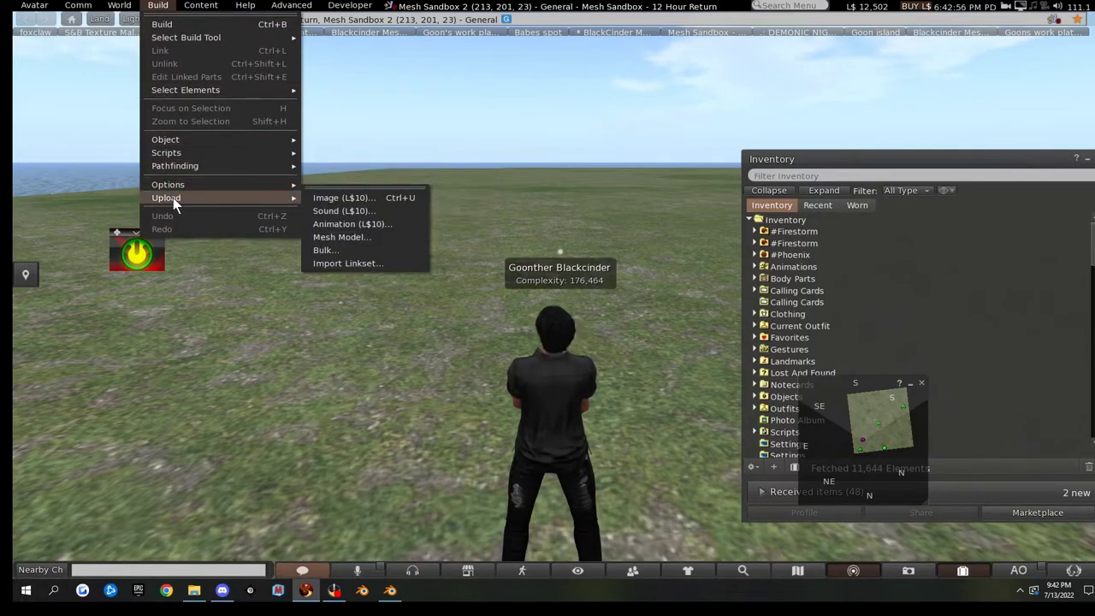
pyautogui.click(353, 237)
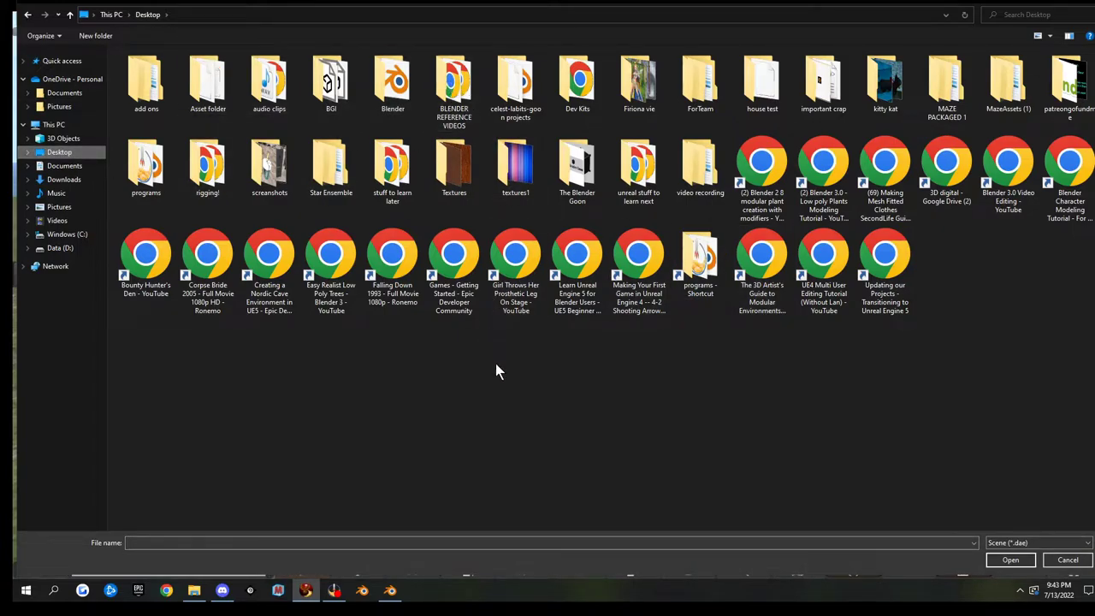
pyautogui.doubleClick(738, 103)
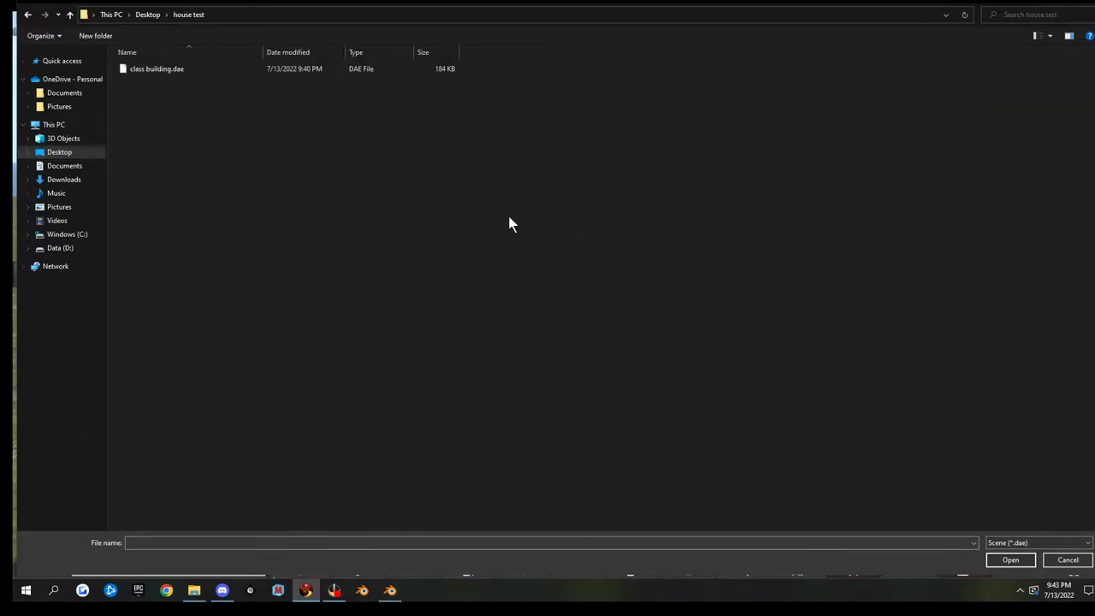
pyautogui.doubleClick(163, 72)
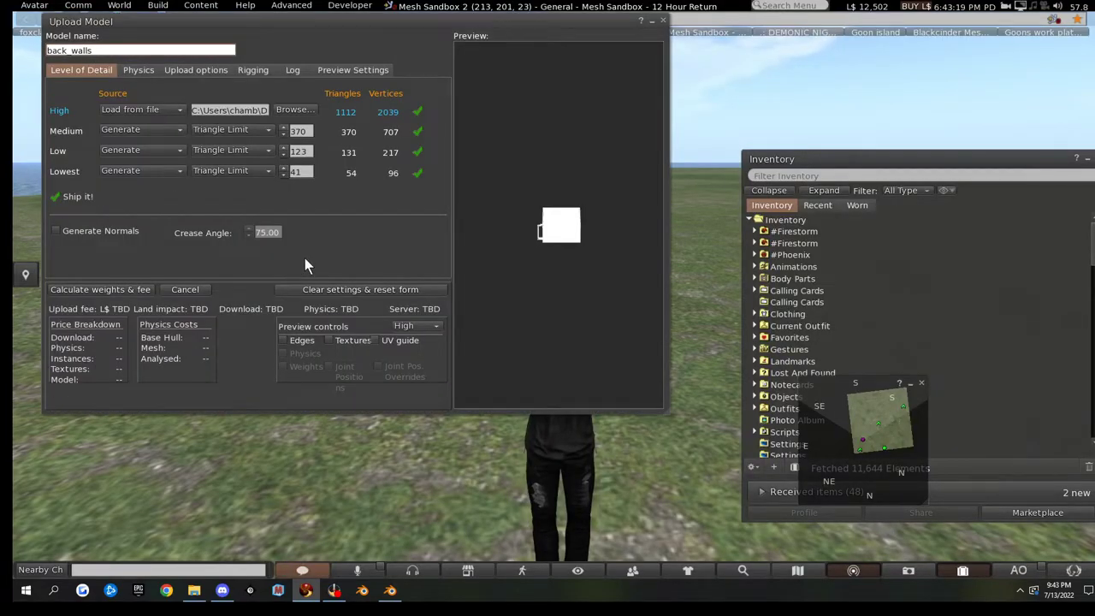
# - Set the physics model source of the mesh upload to From file
pyautogui.click(283, 174)
pyautogui.click(150, 73)
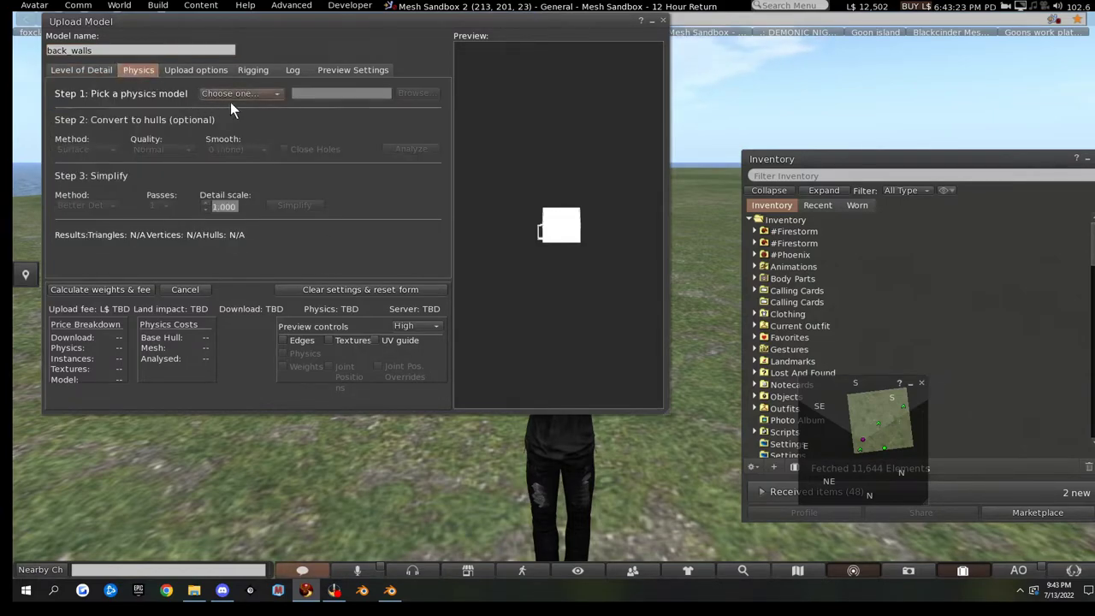
pyautogui.click(245, 94)
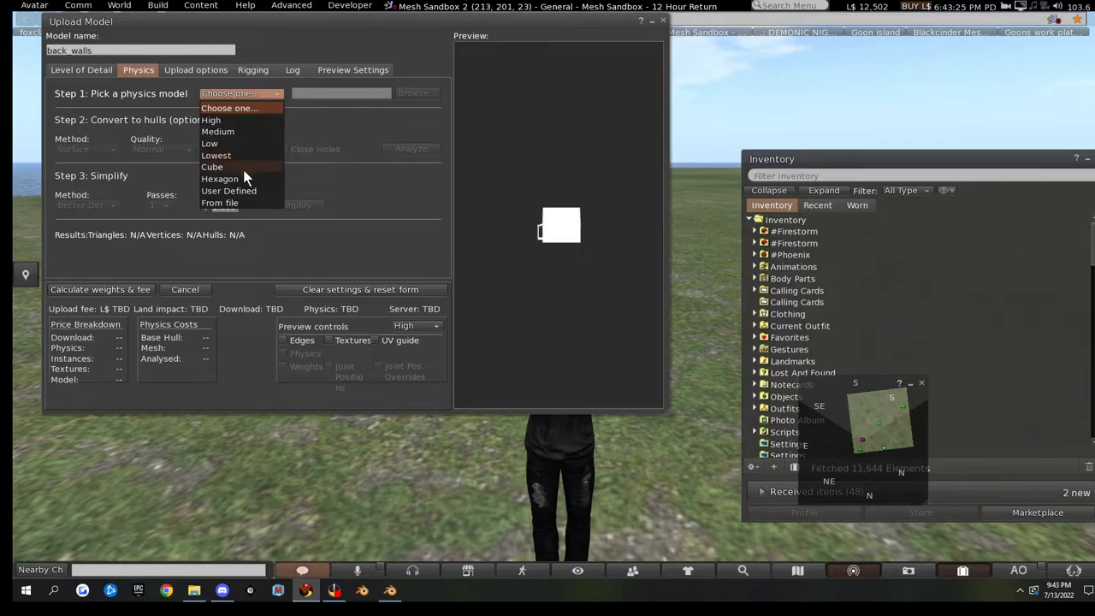
pyautogui.click(255, 201)
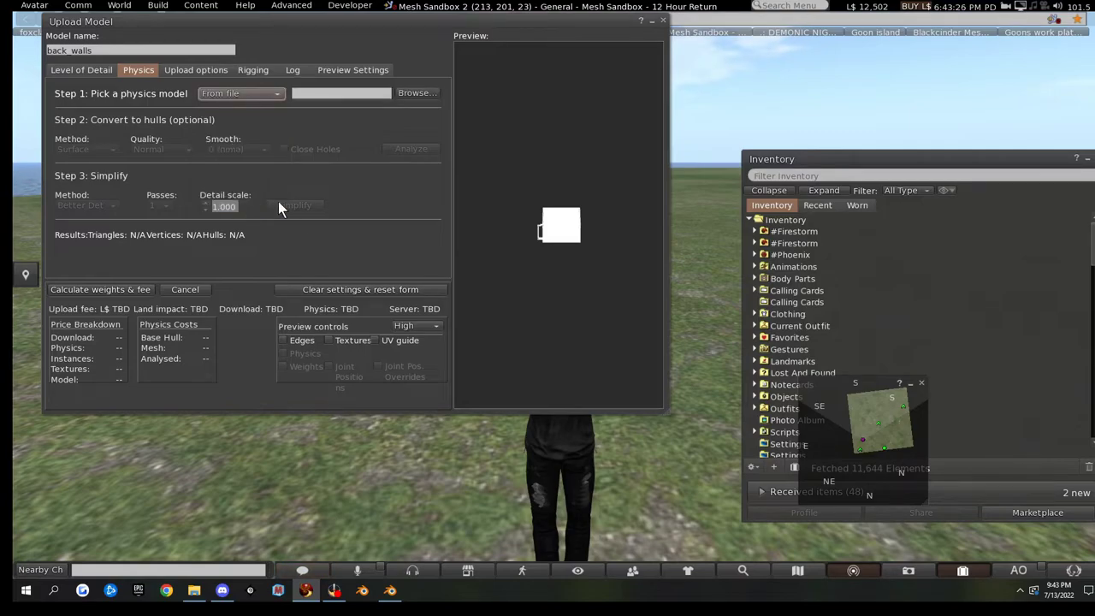
# - Look for the physics COLLADA file in the house test and Documents folders
pyautogui.click(416, 93)
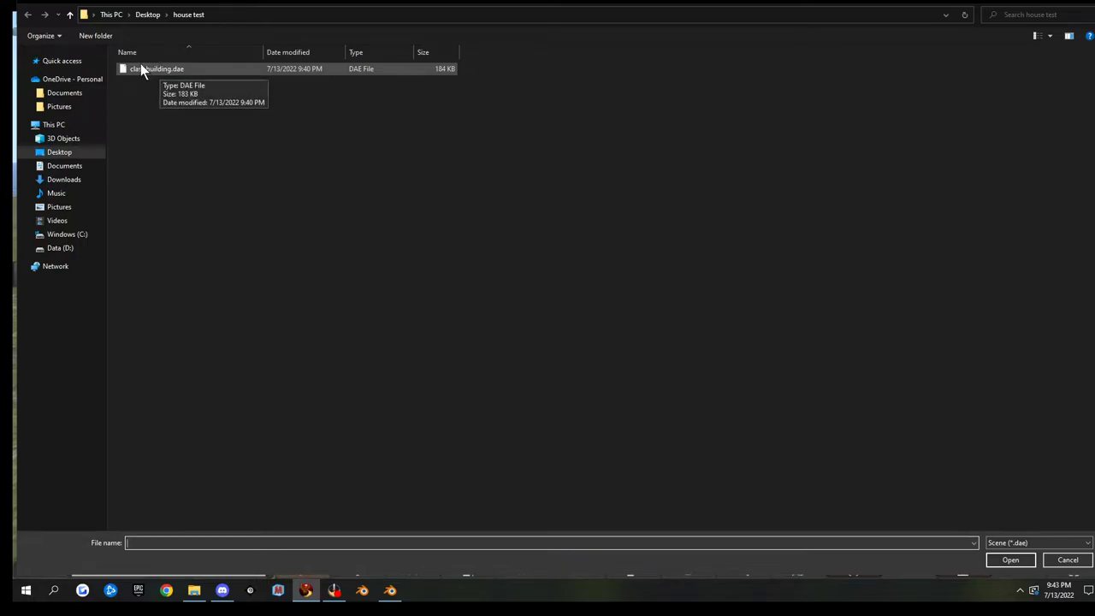
pyautogui.click(64, 165)
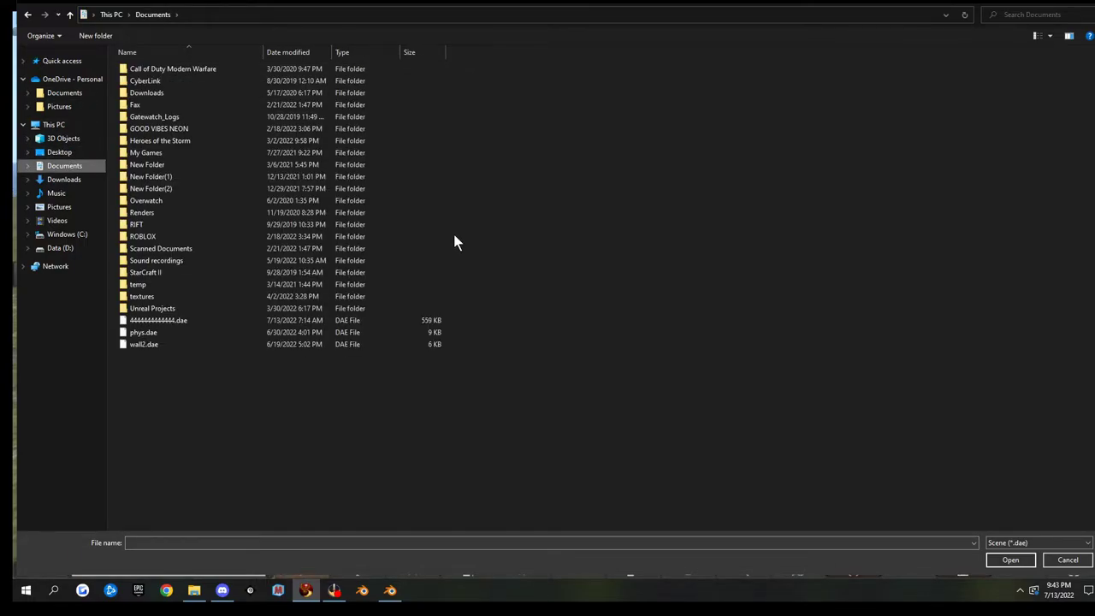
pyautogui.click(1089, 6)
# - Switch to Blender, start a COLLADA export of the selected _phys objects and choose the desktop's house test folder as destination
pyautogui.click(390, 590)
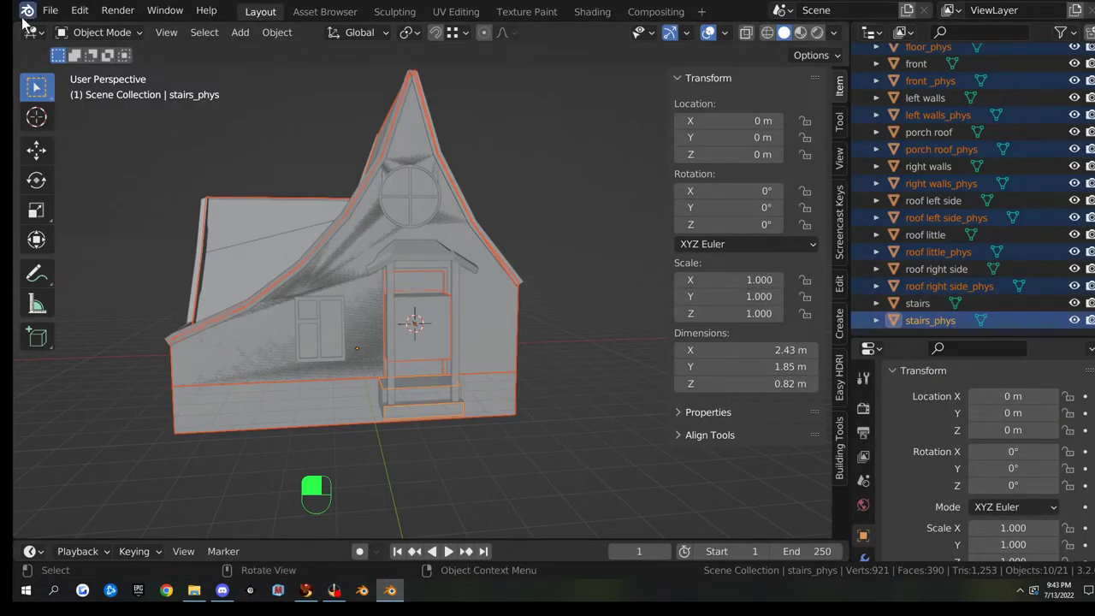
pyautogui.click(50, 10)
pyautogui.moveTo(115, 261)
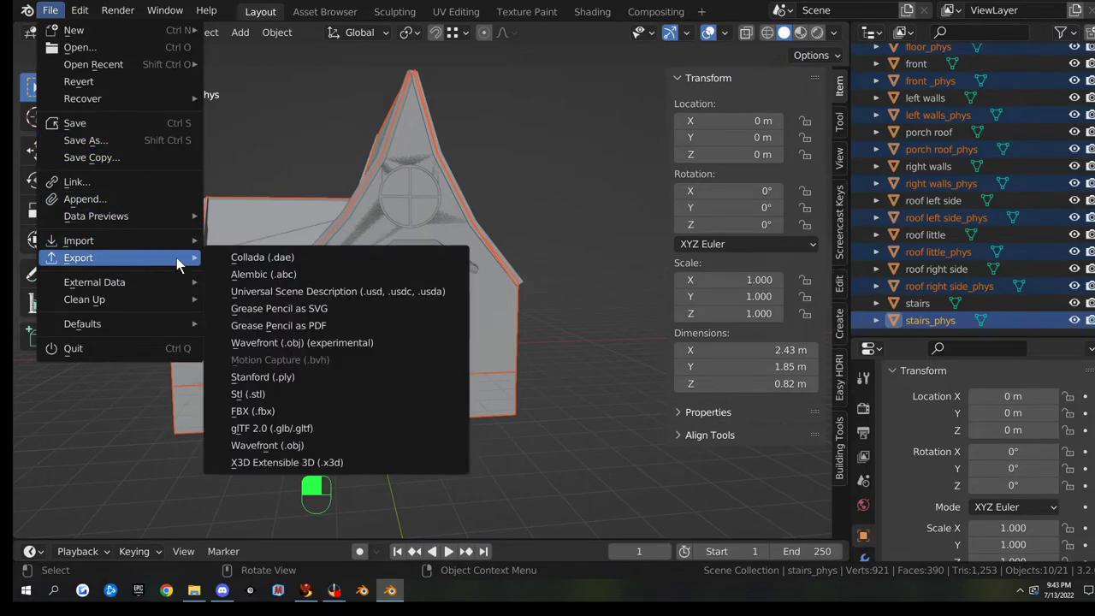
pyautogui.click(278, 256)
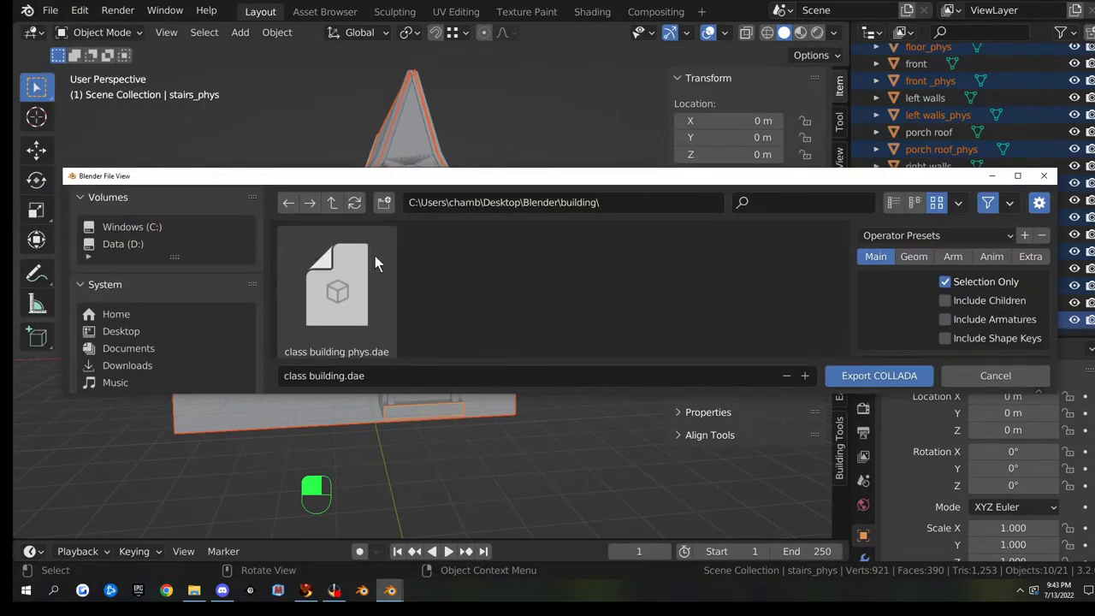
pyautogui.doubleClick(544, 177)
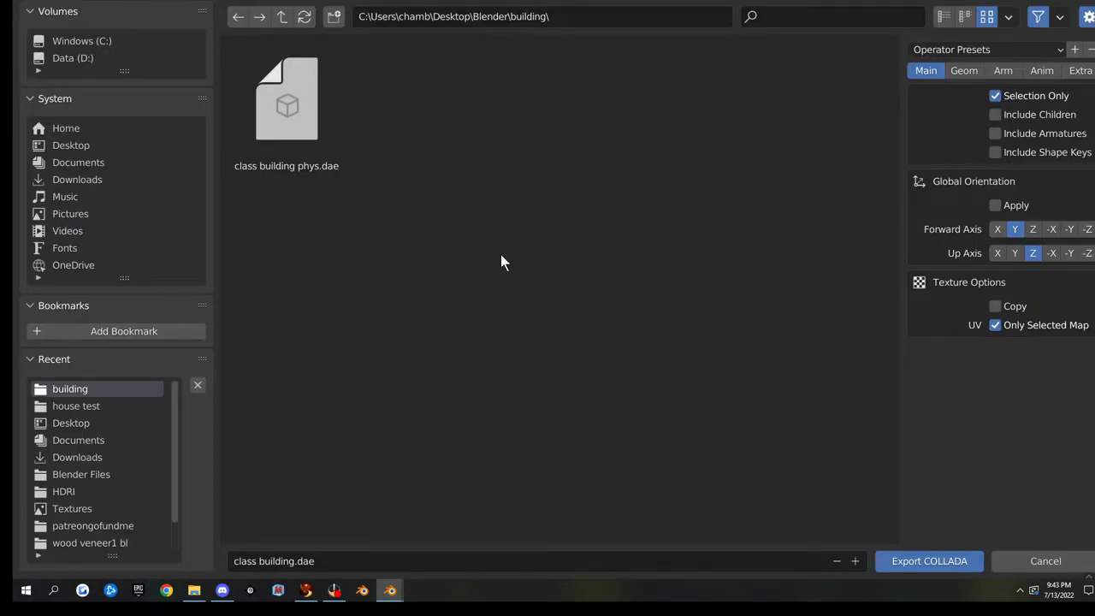
pyautogui.click(86, 148)
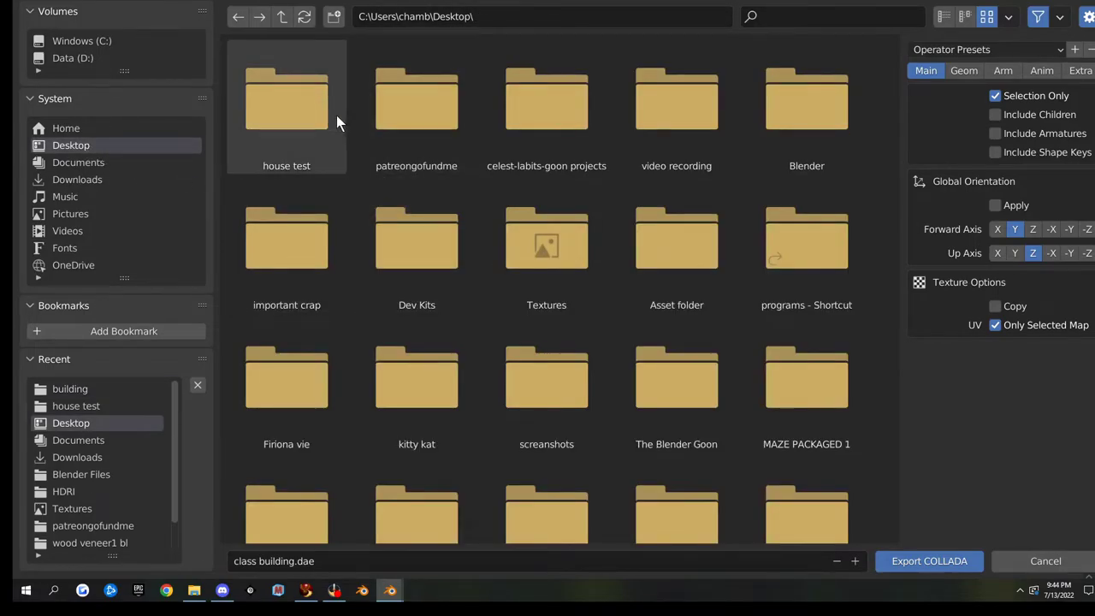
pyautogui.click(314, 111)
pyautogui.doubleClick(314, 110)
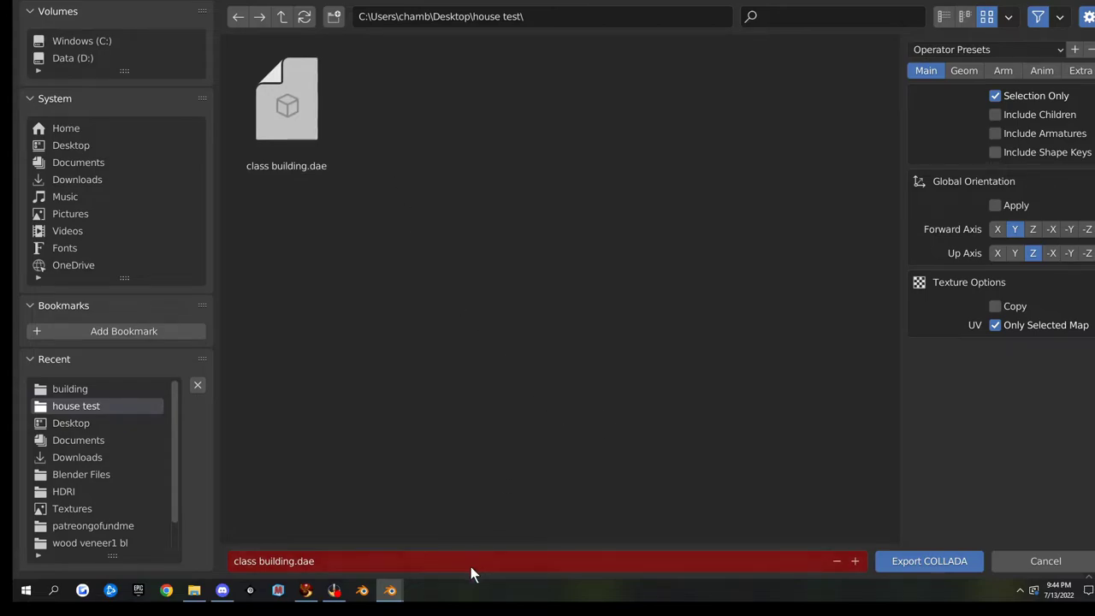
# - Name the file class building phys.dae and export the selected _phys objects
pyautogui.click(295, 561)
pyautogui.click(295, 561)
pyautogui.click(957, 565)
pyautogui.click(958, 565)
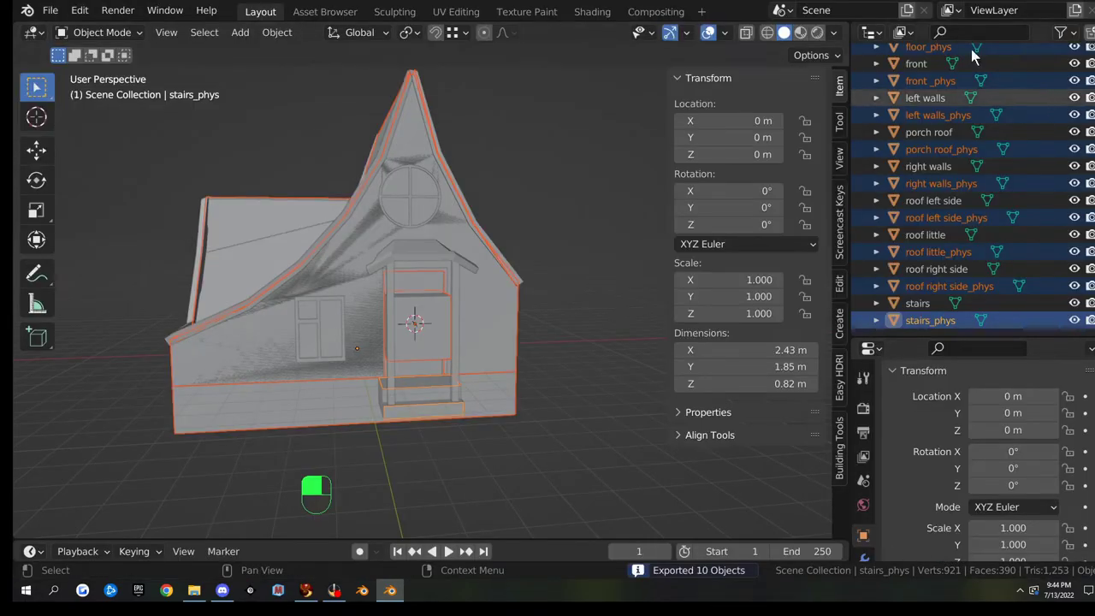
# - Switch back to Firestorm's mesh upload and load class building phys.dae from the house test folder as the physics model
pyautogui.click(1037, 2)
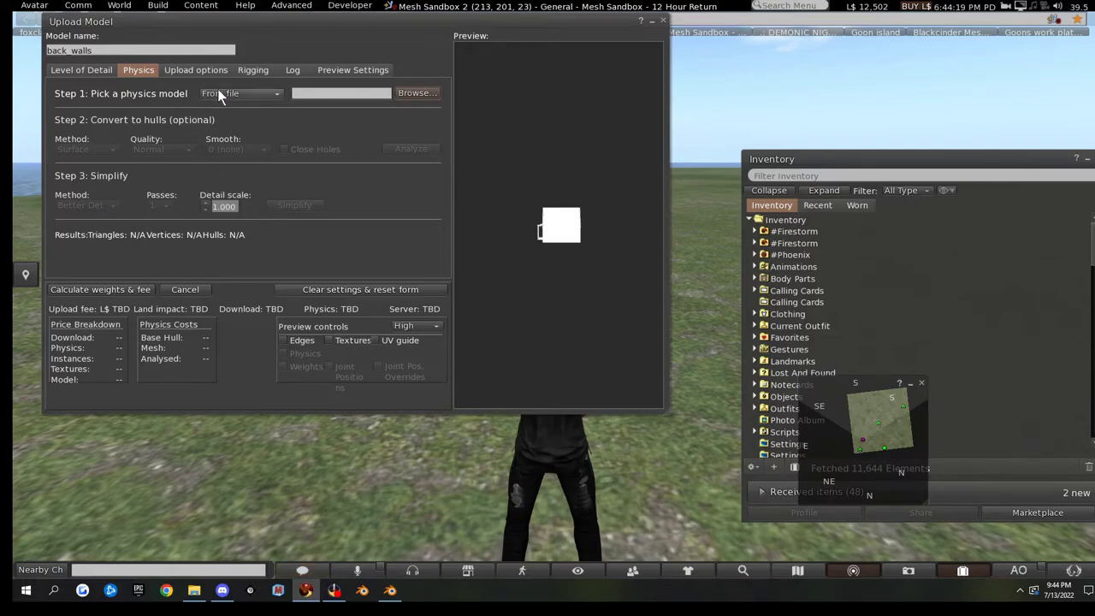
pyautogui.click(262, 93)
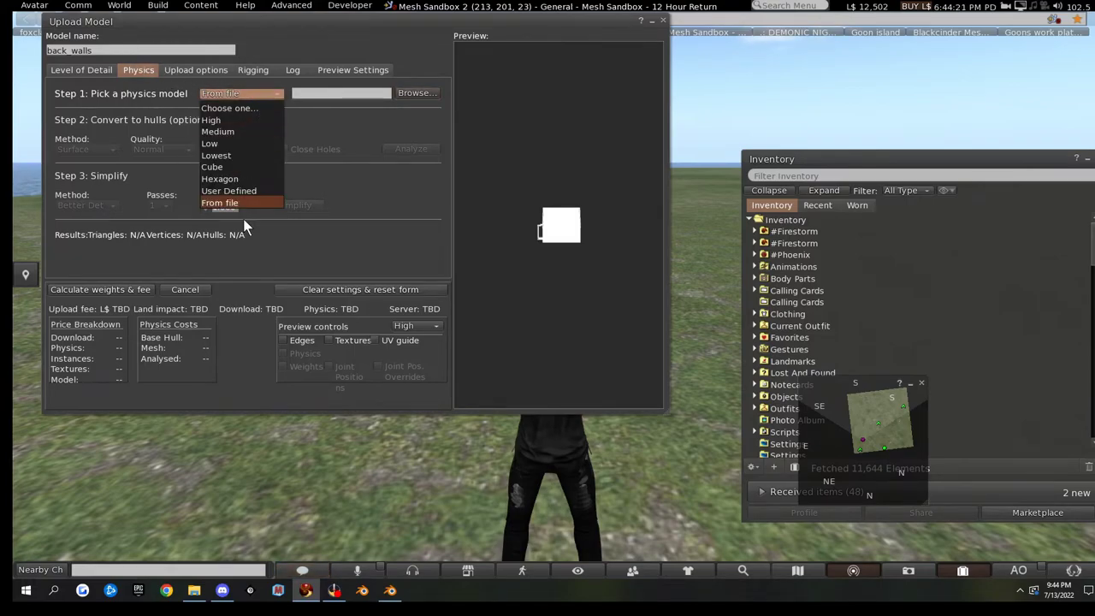
pyautogui.click(406, 94)
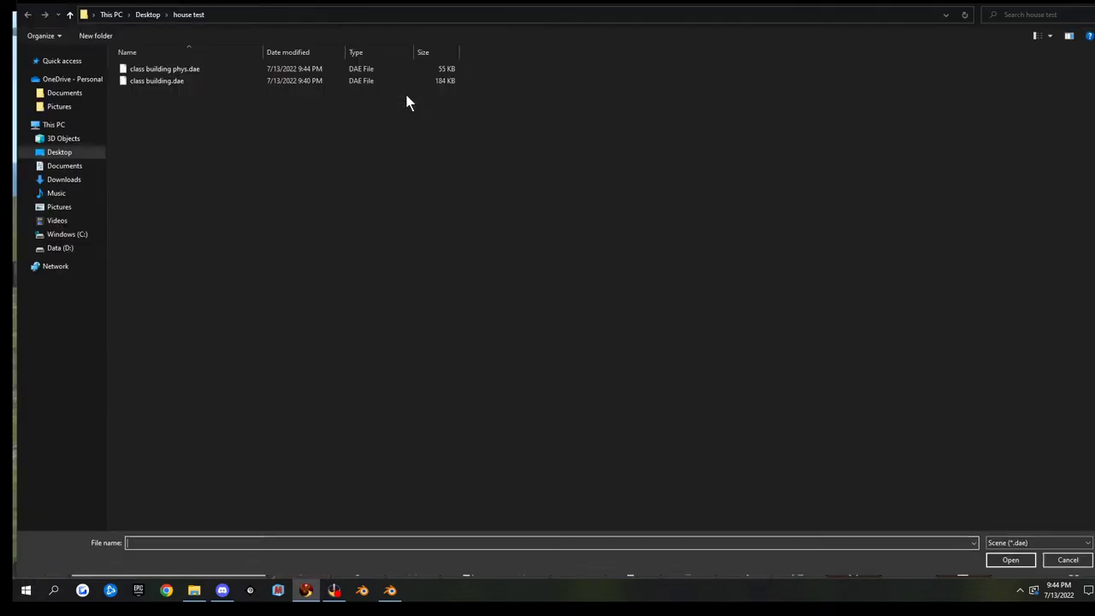
pyautogui.doubleClick(175, 69)
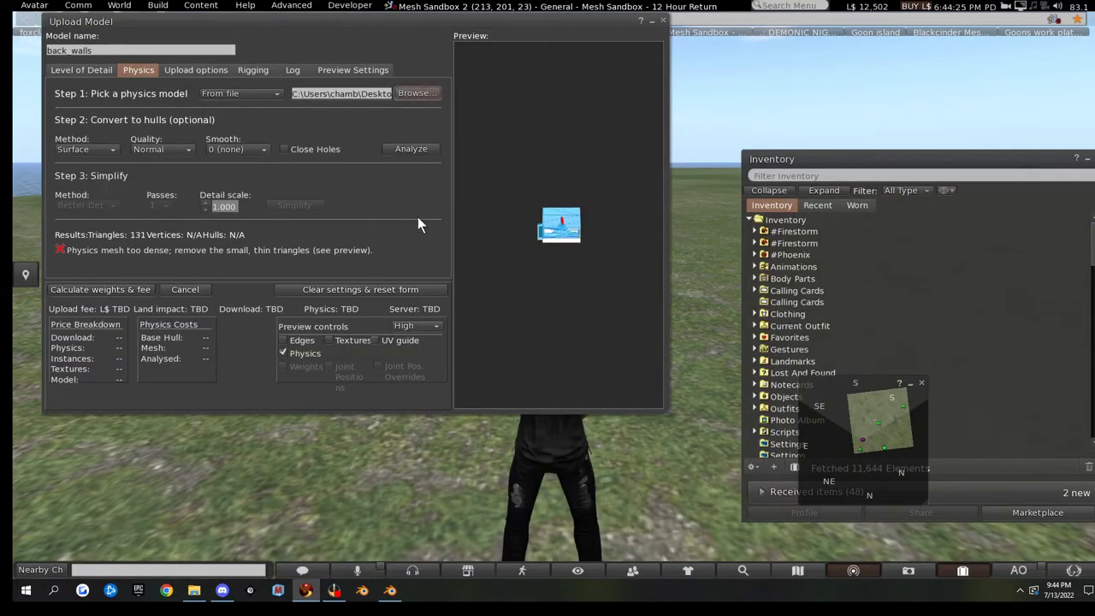
# - Examine the physics mesh over the house in the upload preview, and close the upload window without uploading
pyautogui.moveTo(558, 231); pyautogui.dragTo(512, 195)
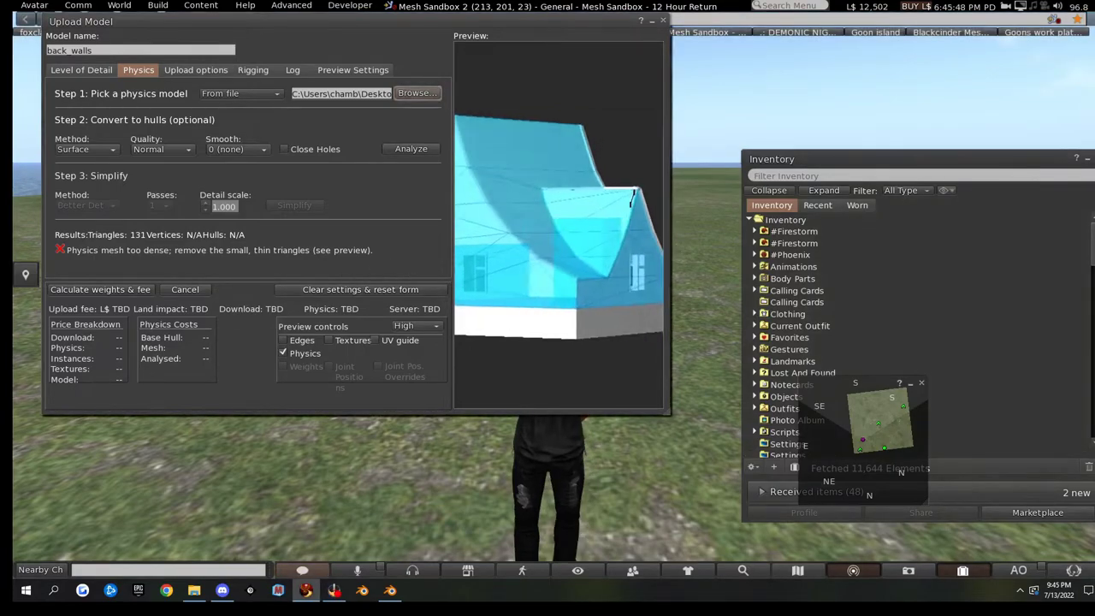
pyautogui.scroll(5, 587, 202)
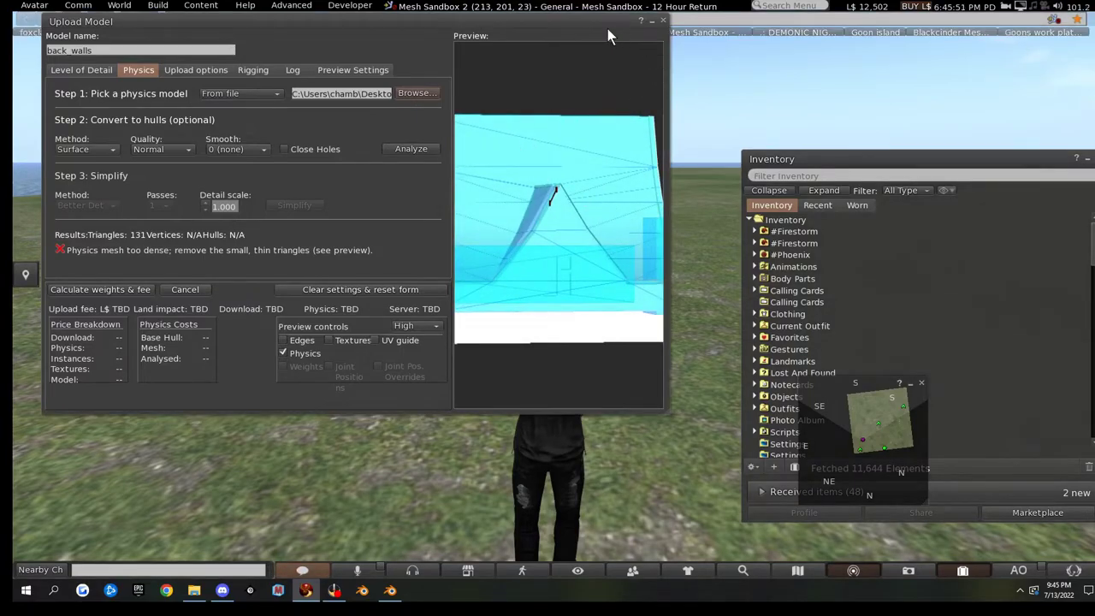
pyautogui.click(663, 20)
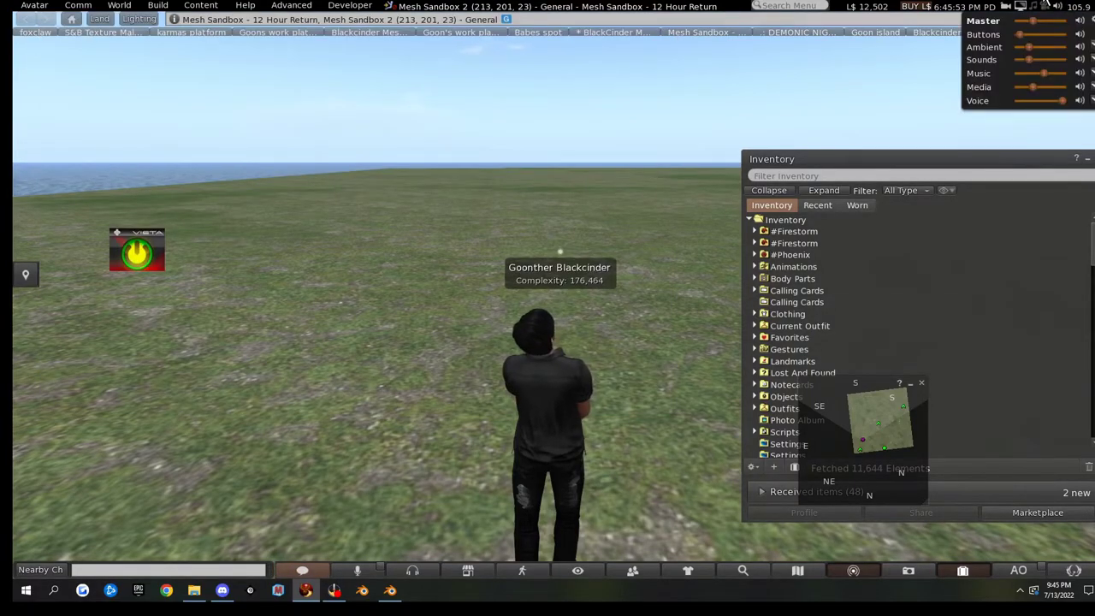
# - Switch to Blender, enter Edit Mode on the selected _phys objects and select all of their geometry
pyautogui.click(1045, 3)
pyautogui.click(396, 588)
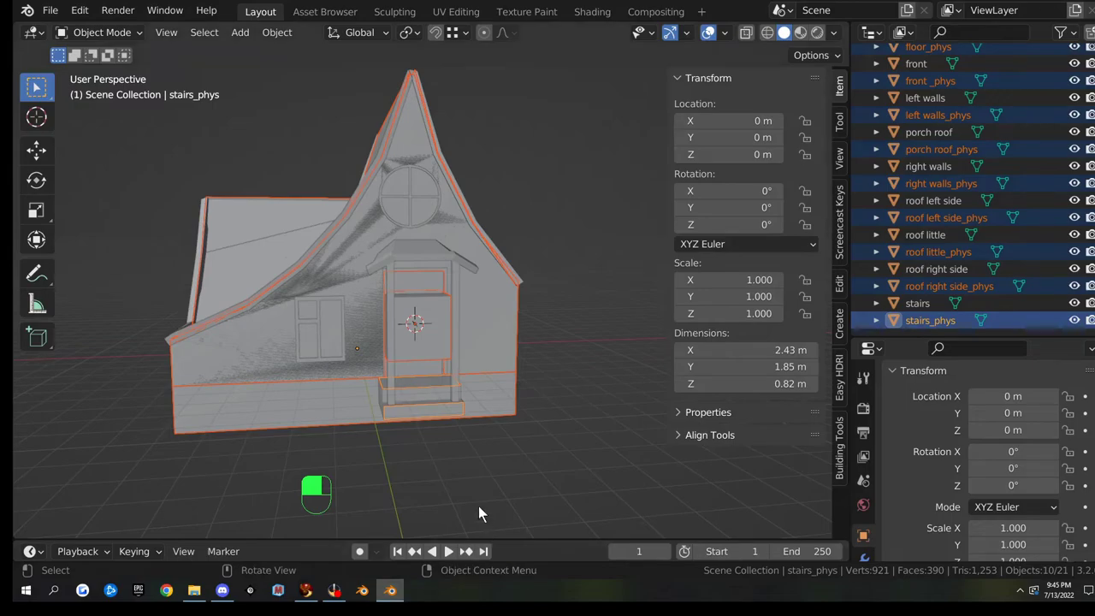
pyautogui.moveTo(584, 333); pyautogui.dragTo(438, 372, button='middle')
pyautogui.scroll(-2, 569, 360)
pyautogui.press('Tab')
pyautogui.press('a')
pyautogui.press('a')
pyautogui.press('a')
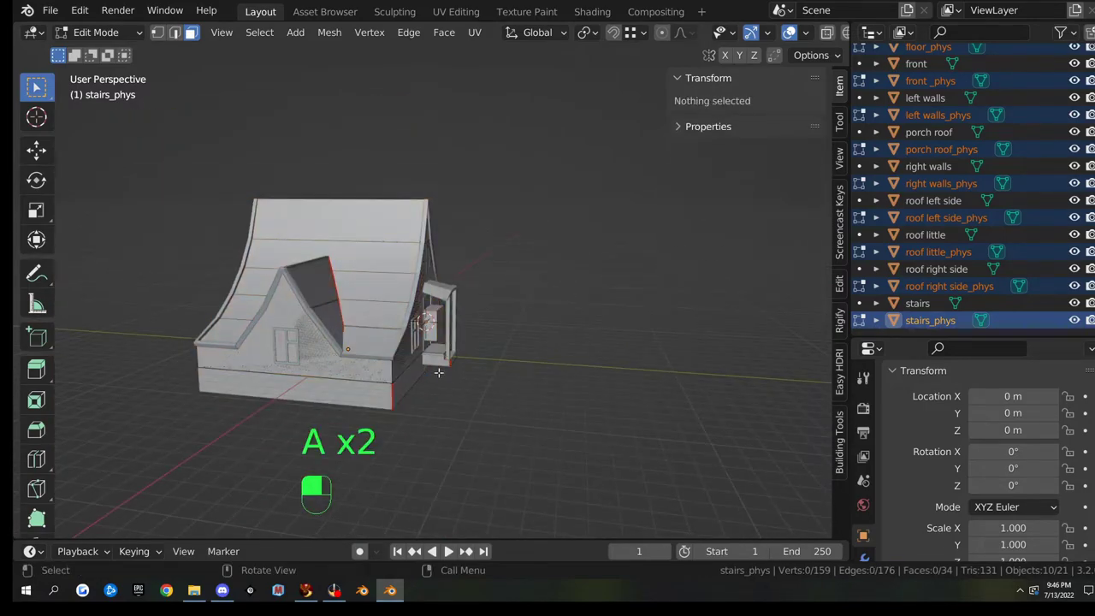
pyautogui.press('a')
pyautogui.scroll(5, 372, 348)
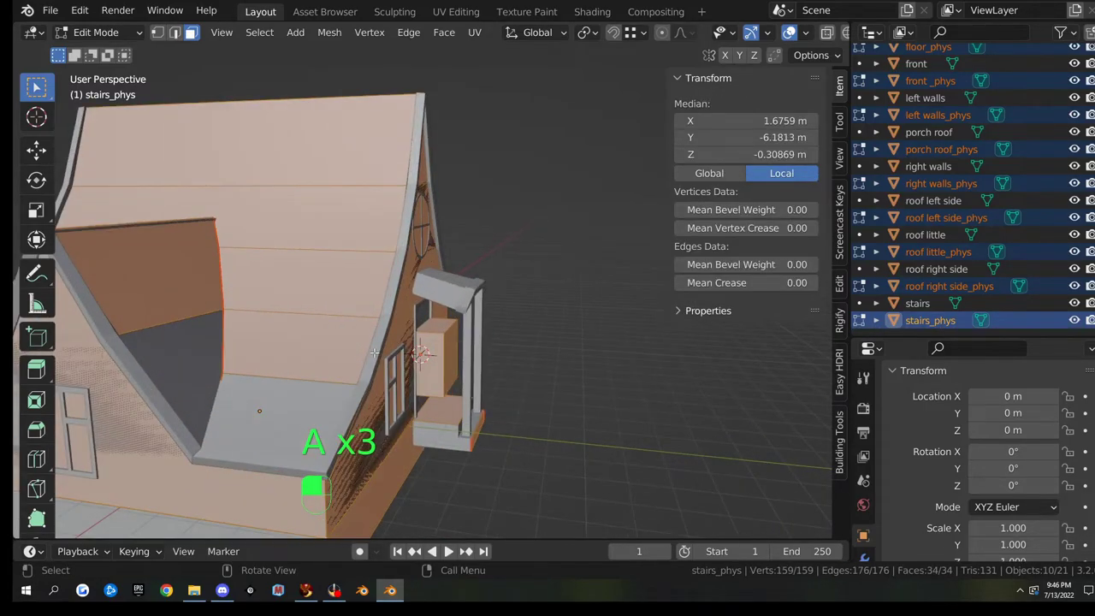
pyautogui.keyDown('shift'); pyautogui.moveTo(596, 385); pyautogui.dragTo(502, 392, button='middle'); pyautogui.keyUp('shift')
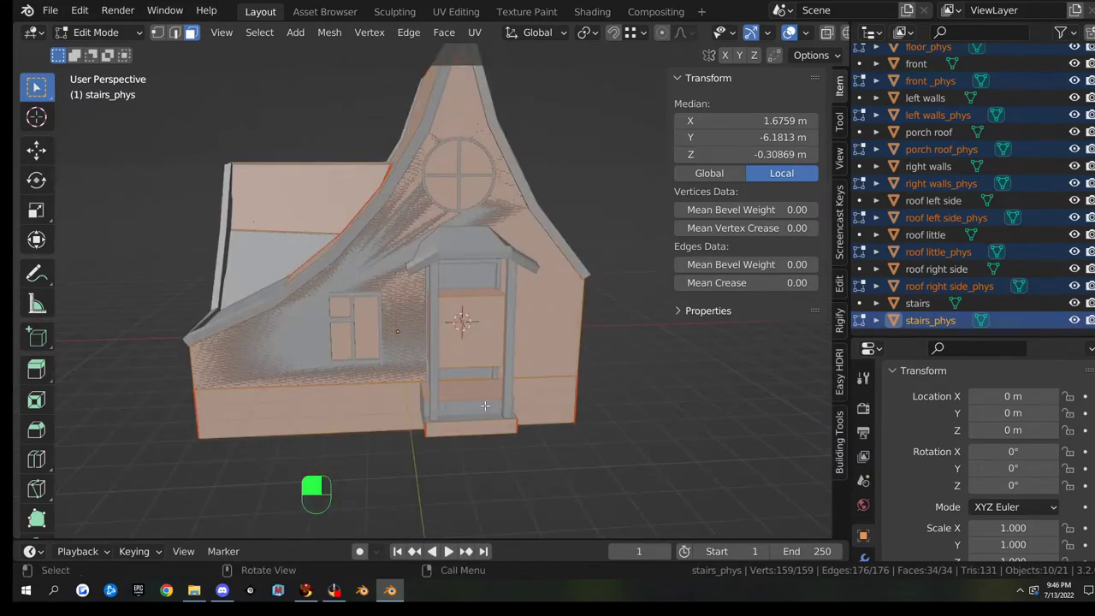
pyautogui.scroll(-4, 502, 392)
pyautogui.scroll(2, 502, 392)
pyautogui.scroll(-2, 504, 392)
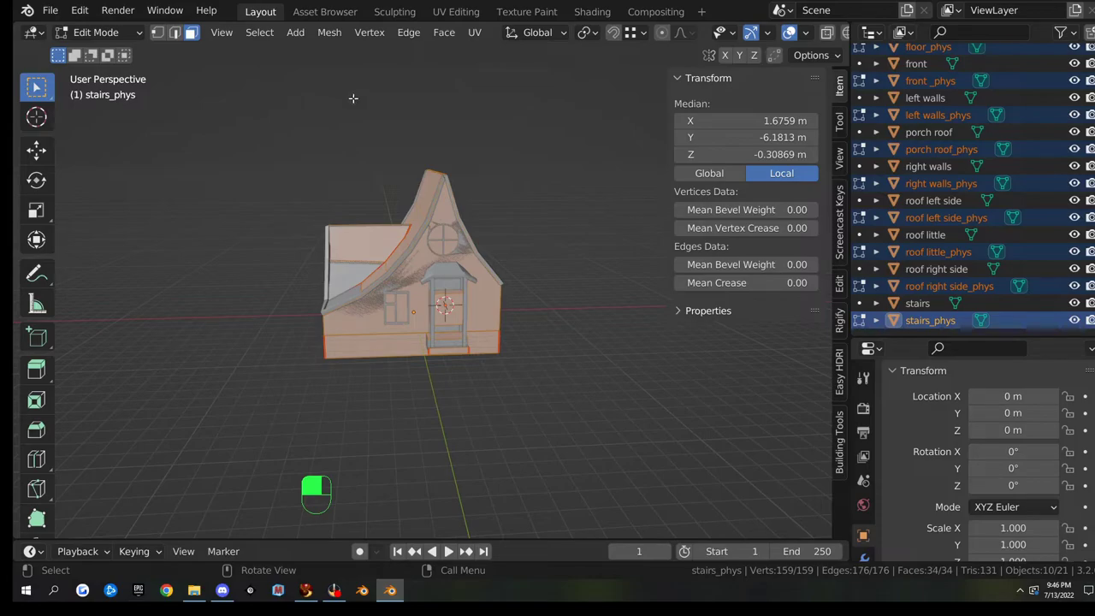
# - Return to Object Mode, invert the selection from the _phys objects to the house's visible parts, and hide those parts
pyautogui.press('Tab')
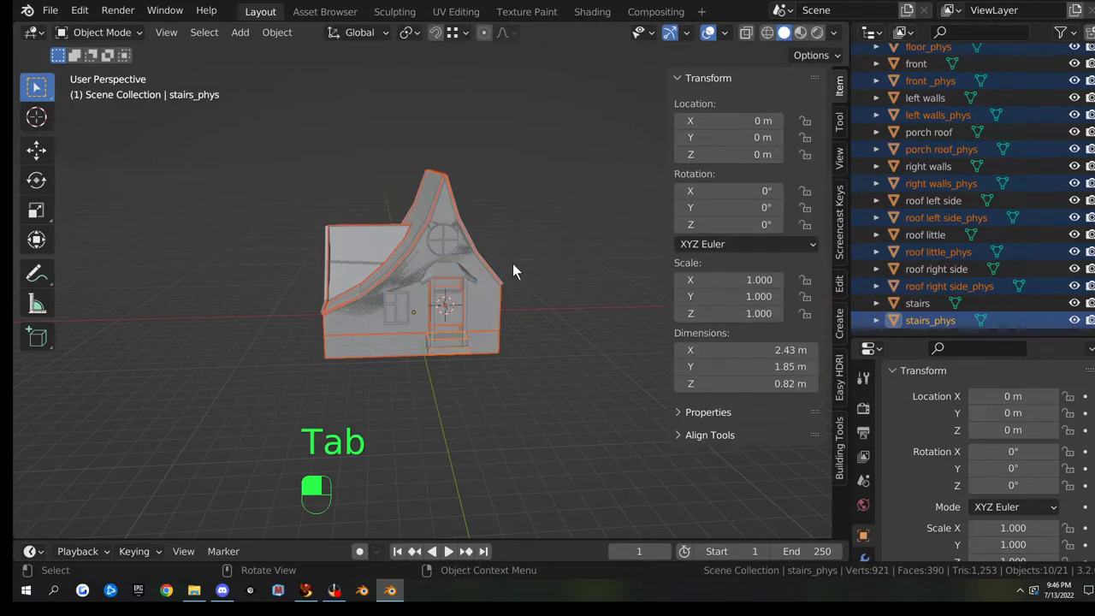
pyautogui.press('alt')
pyautogui.hotkey('alt', 'i')
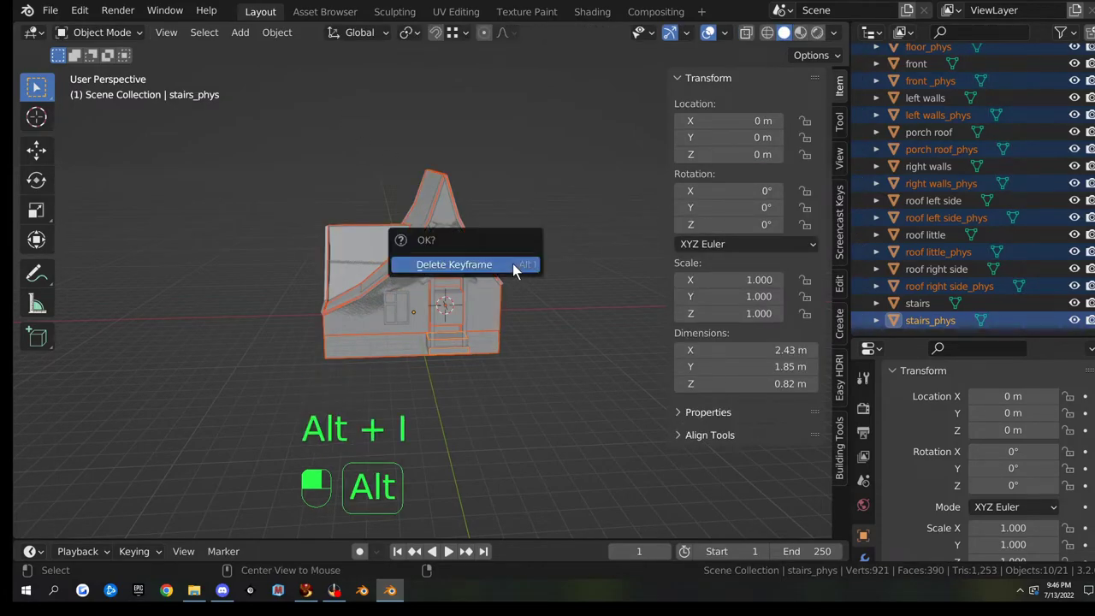
pyautogui.click(512, 264)
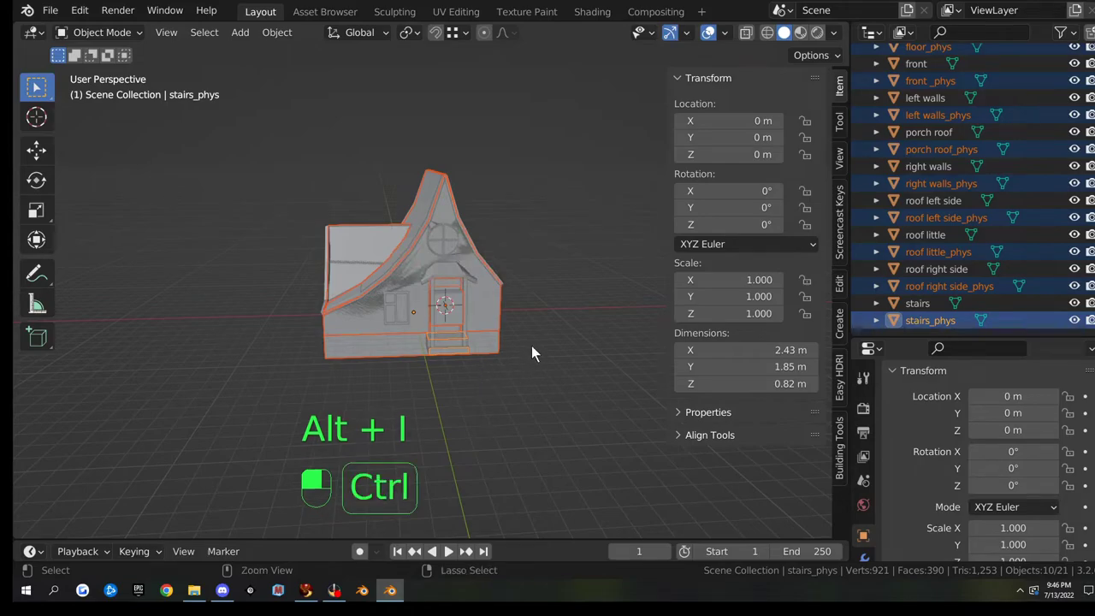
pyautogui.hotkey('ctrl', 'i')
pyautogui.press('h')
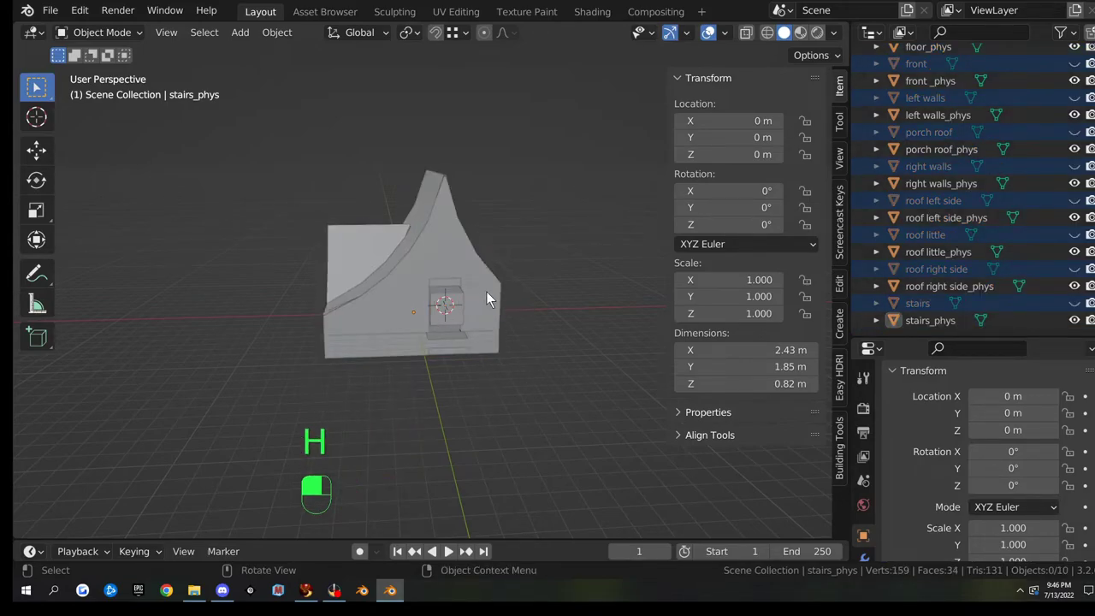
# - Select all remaining _phys objects and enter Edit Mode with all their geometry selected in vertex select mode
pyautogui.press('a')
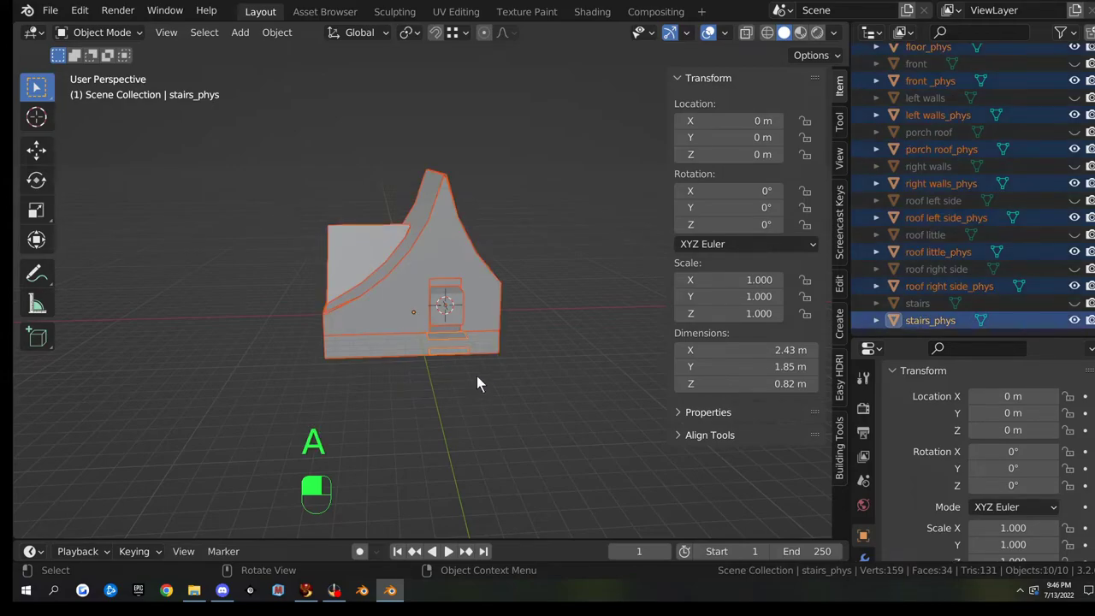
pyautogui.click(547, 397)
pyautogui.press('a')
pyautogui.press('Tab')
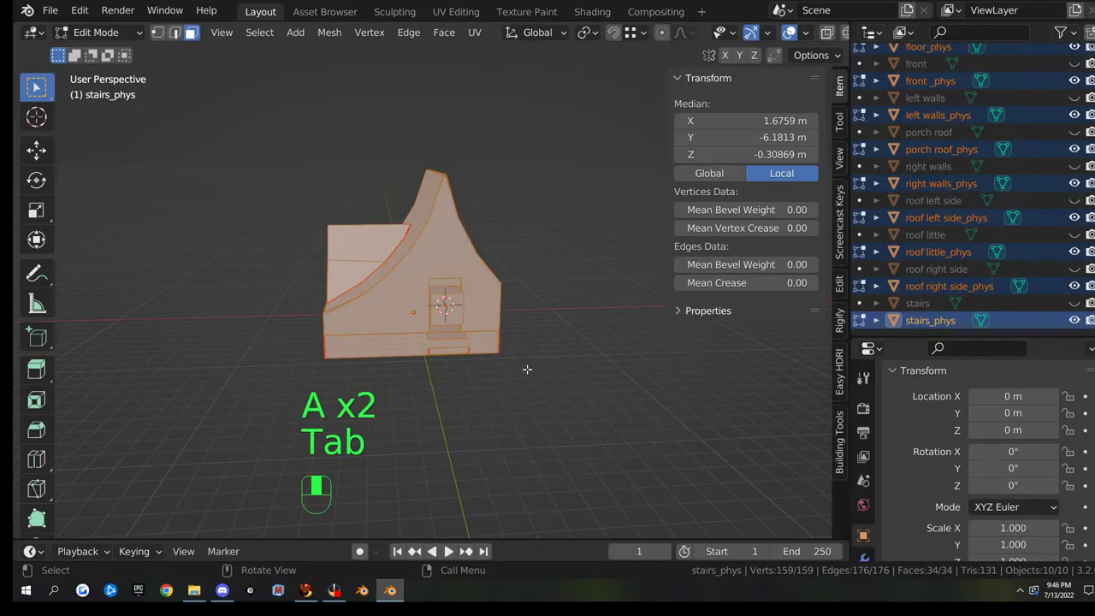
pyautogui.moveTo(468, 373)
pyautogui.mouseDown(button='middle')
pyautogui.moveTo(520, 360)
pyautogui.moveTo(480, 334)
pyautogui.moveTo(565, 379)
pyautogui.moveTo(548, 377)
pyautogui.moveTo(515, 260)
pyautogui.moveTo(458, 323)
pyautogui.moveTo(455, 376)
pyautogui.moveTo(449, 368)
pyautogui.mouseUp(button='middle')
pyautogui.scroll(3, 520, 359)
pyautogui.press('1')
# - Clean up the selected physics meshes with Delete Loose for vertices and edges, and return to Object Mode
pyautogui.scroll(4, 564, 381)
pyautogui.scroll(-3, 550, 375)
pyautogui.scroll(-4, 550, 376)
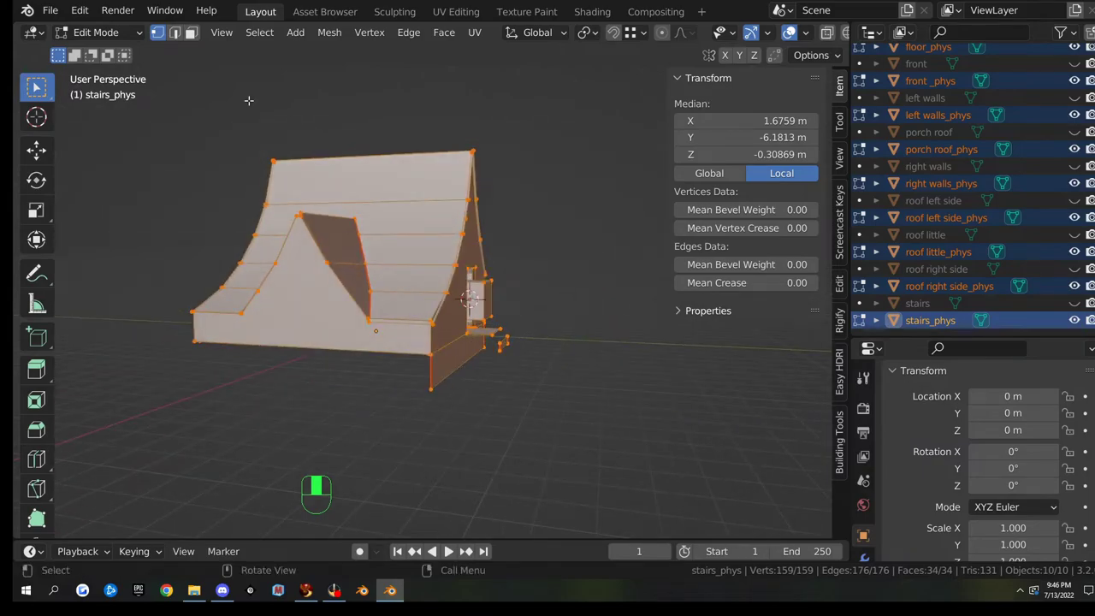
pyautogui.click(330, 34)
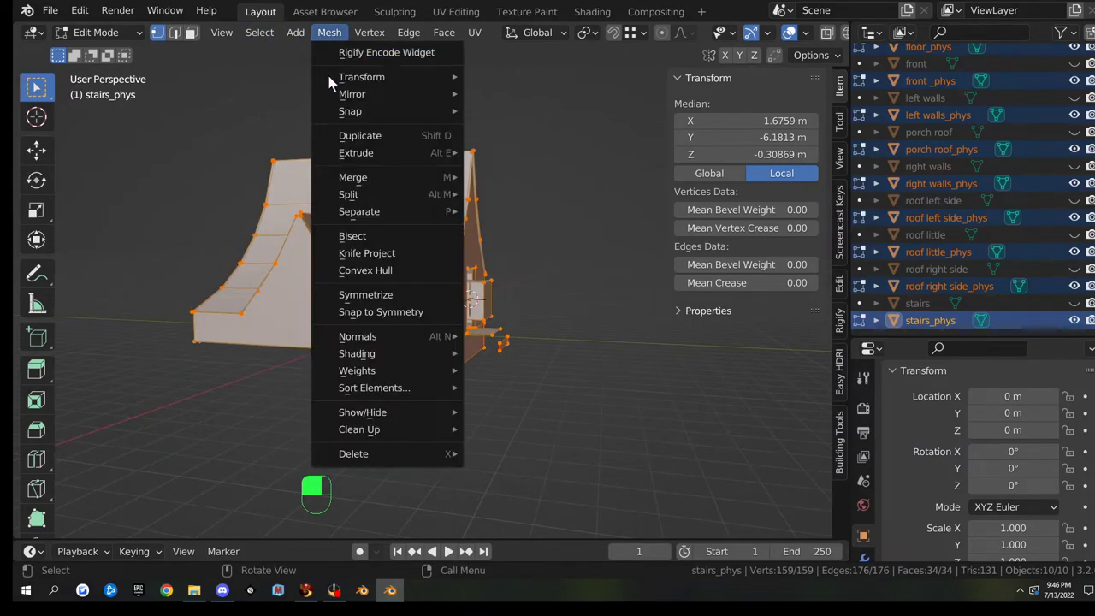
pyautogui.moveTo(369, 430)
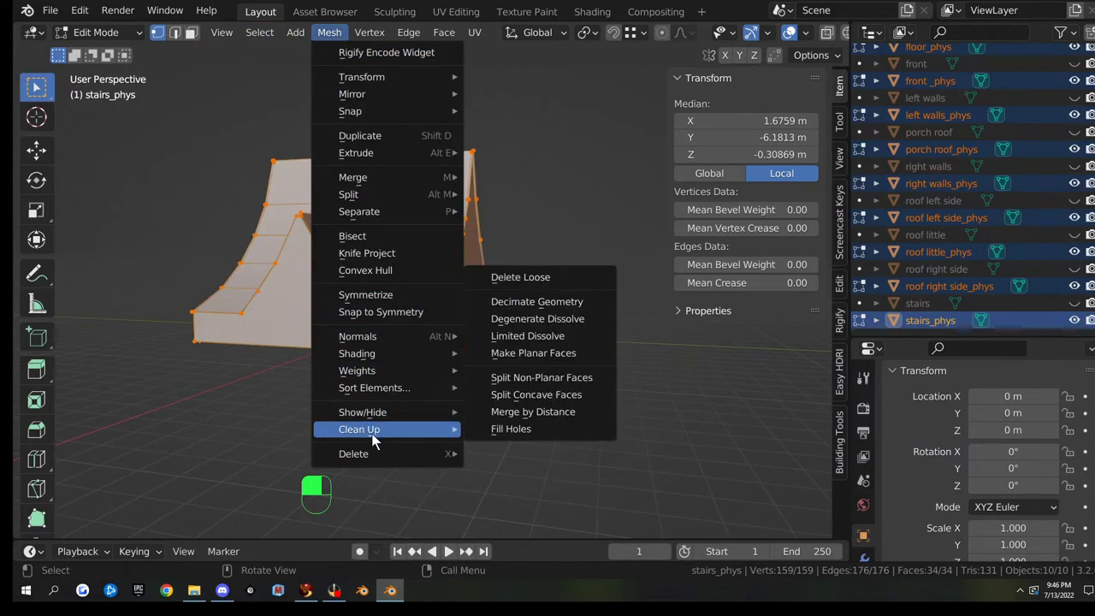
pyautogui.click(552, 275)
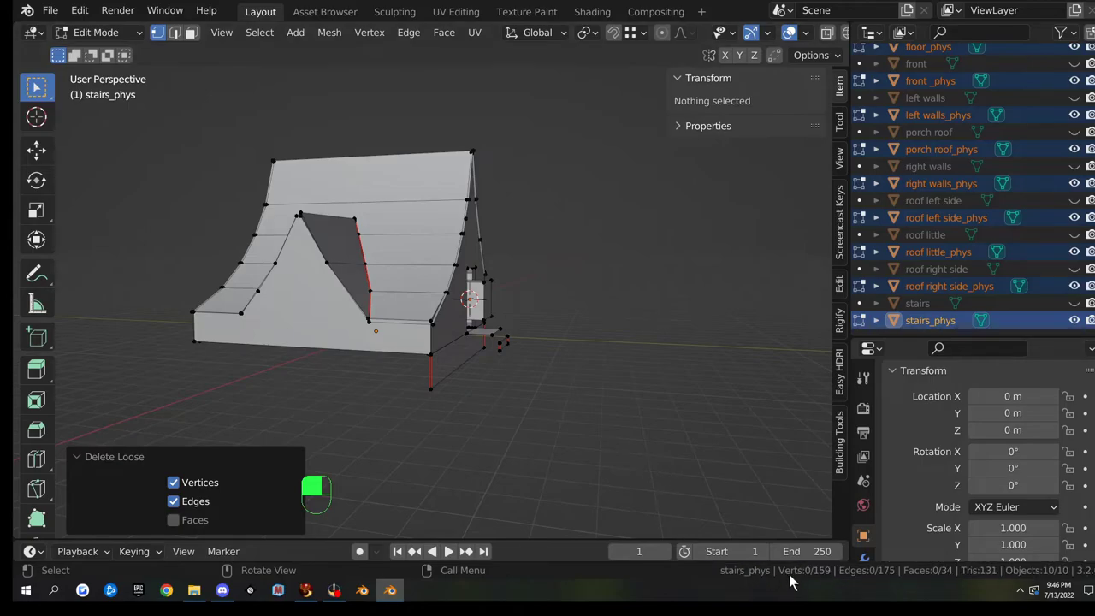
pyautogui.moveTo(704, 486); pyautogui.dragTo(625, 371, button='middle')
pyautogui.scroll(4, 407, 432)
pyautogui.scroll(-3, 388, 410)
pyautogui.scroll(4, 614, 384)
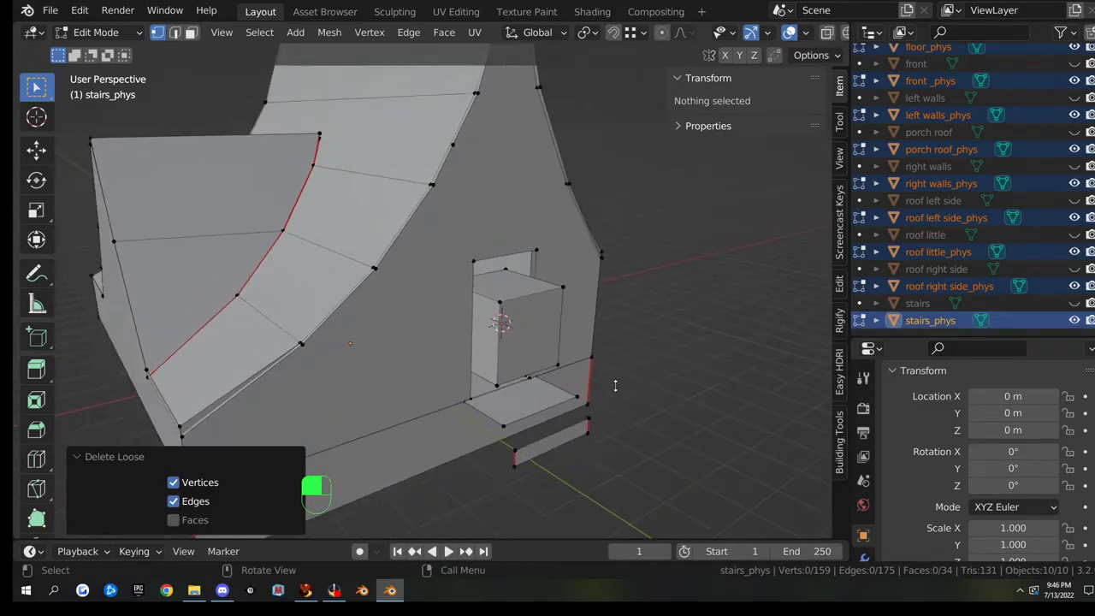
pyautogui.scroll(-5, 611, 389)
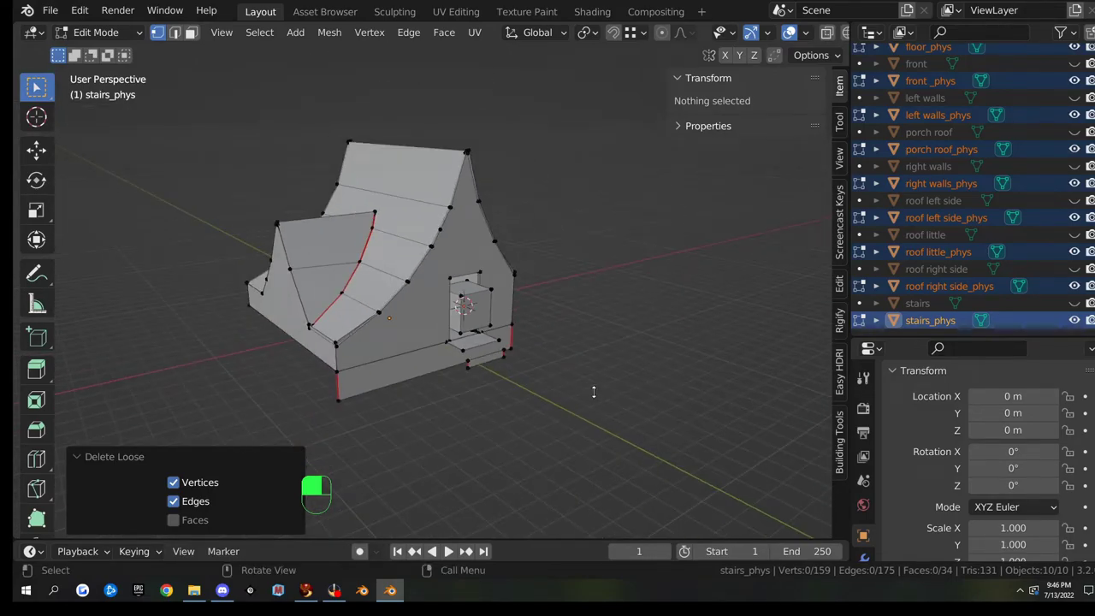
pyautogui.press('Tab')
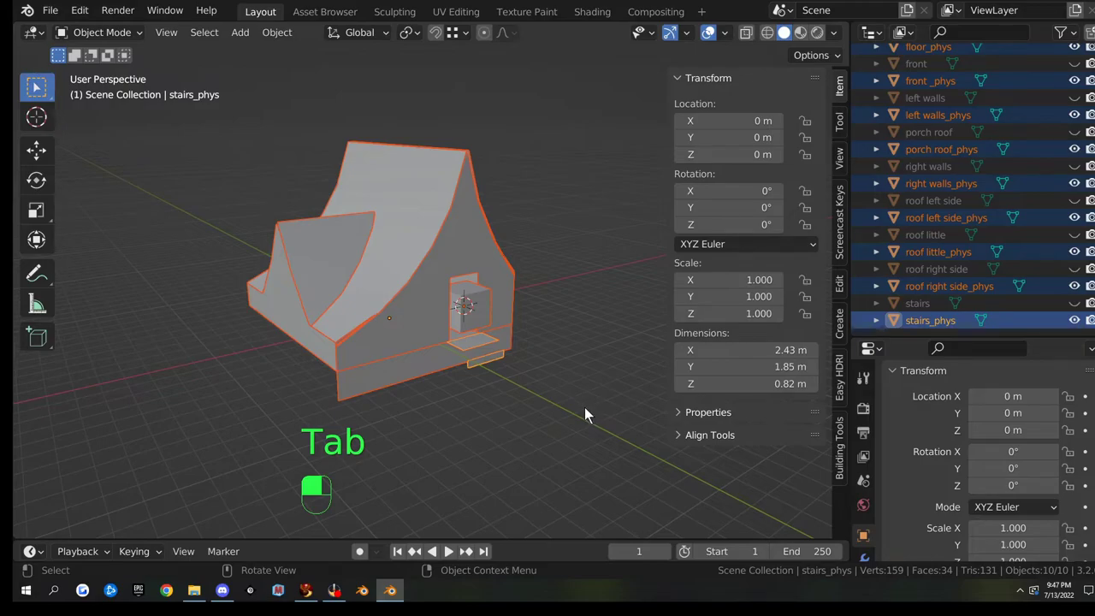
# - Start a COLLADA export of the selected _phys objects and set the destination to the house test folder
pyautogui.scroll(2, 465, 389)
pyautogui.scroll(-3, 462, 389)
pyautogui.scroll(3, 457, 387)
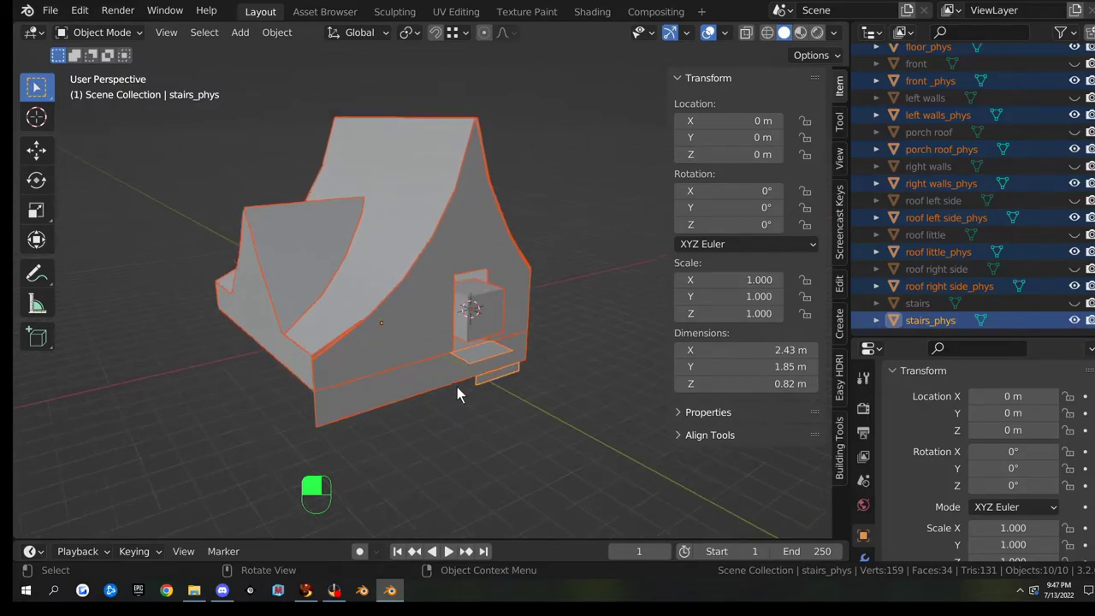
pyautogui.scroll(4, 947, 265)
pyautogui.scroll(-4, 947, 263)
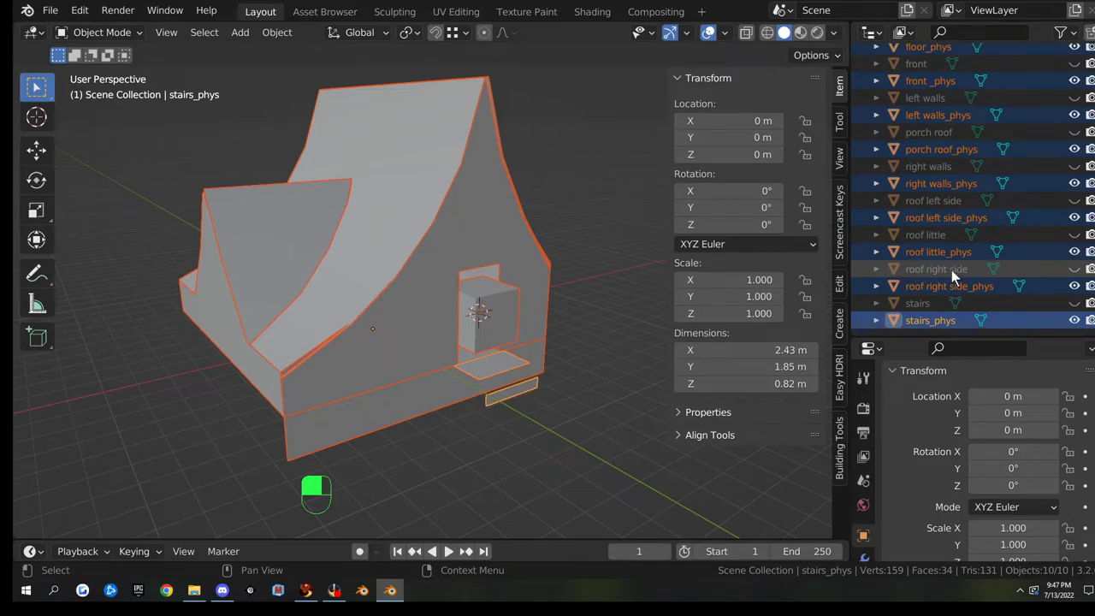
pyautogui.click(50, 10)
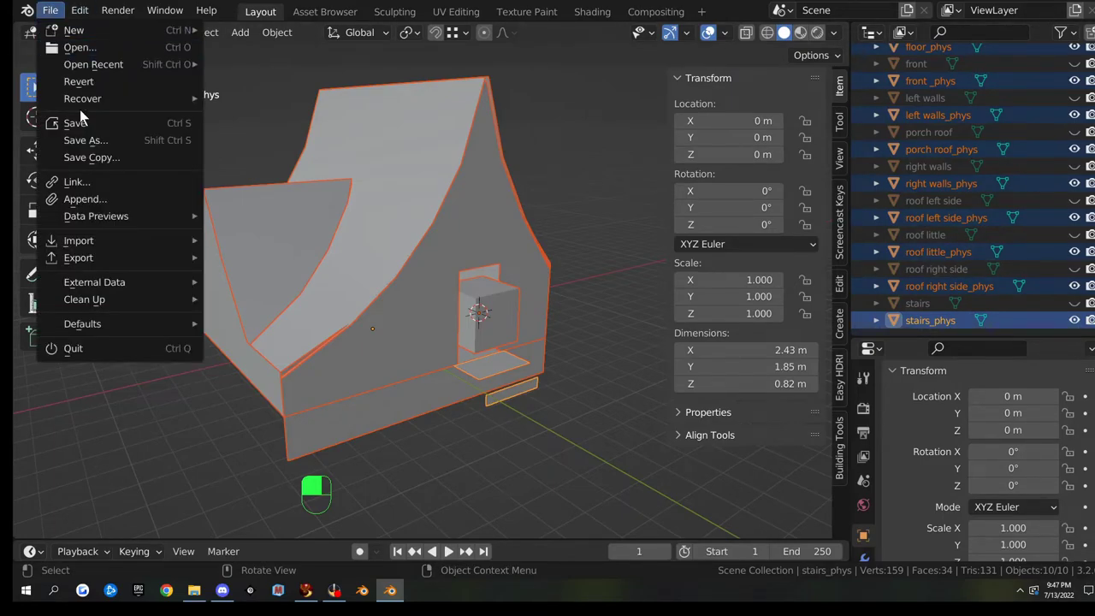
pyautogui.moveTo(114, 261)
pyautogui.click(272, 253)
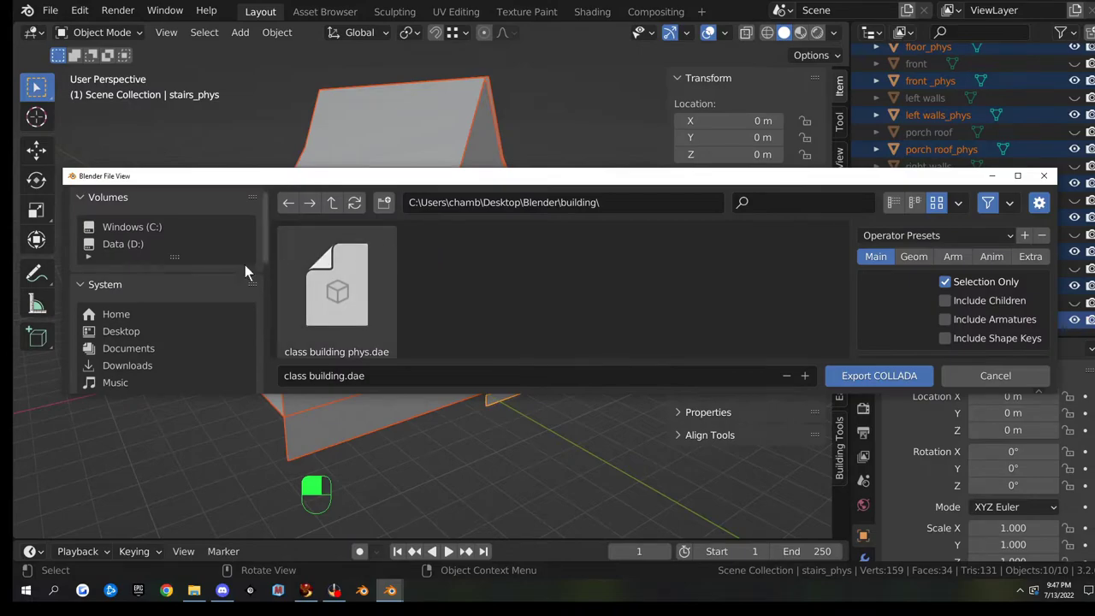
pyautogui.doubleClick(406, 177)
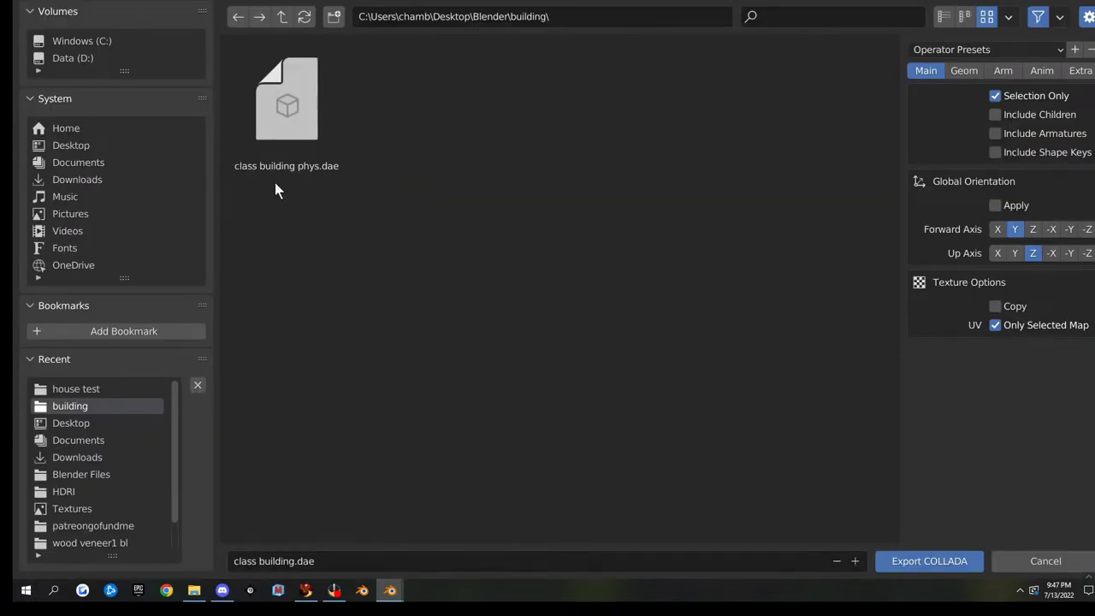
pyautogui.click(76, 389)
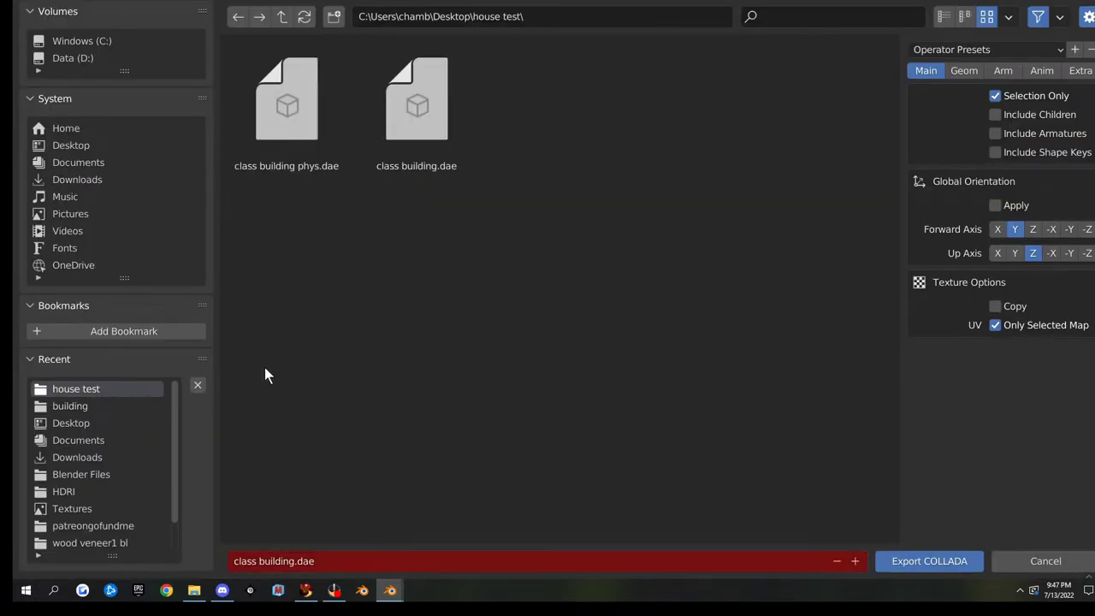
# - Name the file class building phys2.dae and export the selected _phys objects
pyautogui.click(287, 110)
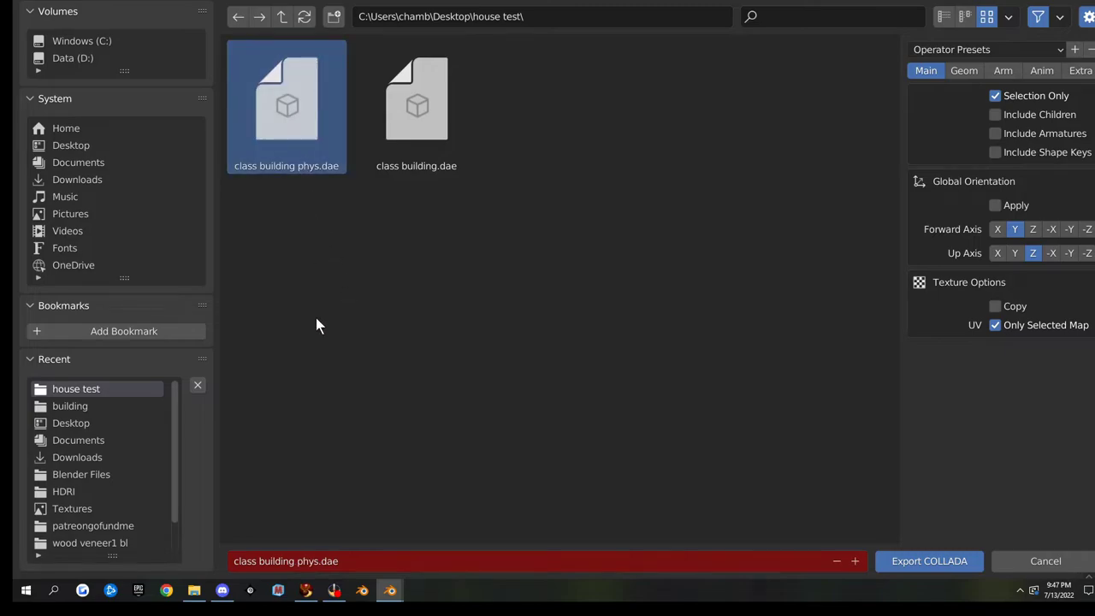
pyautogui.click(855, 561)
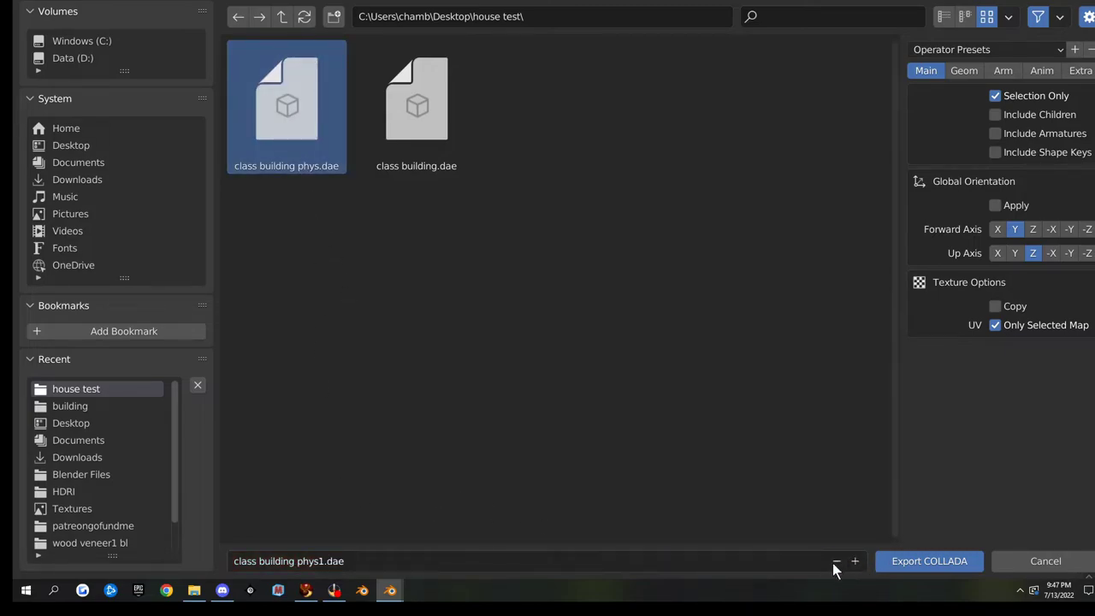
pyautogui.click(854, 561)
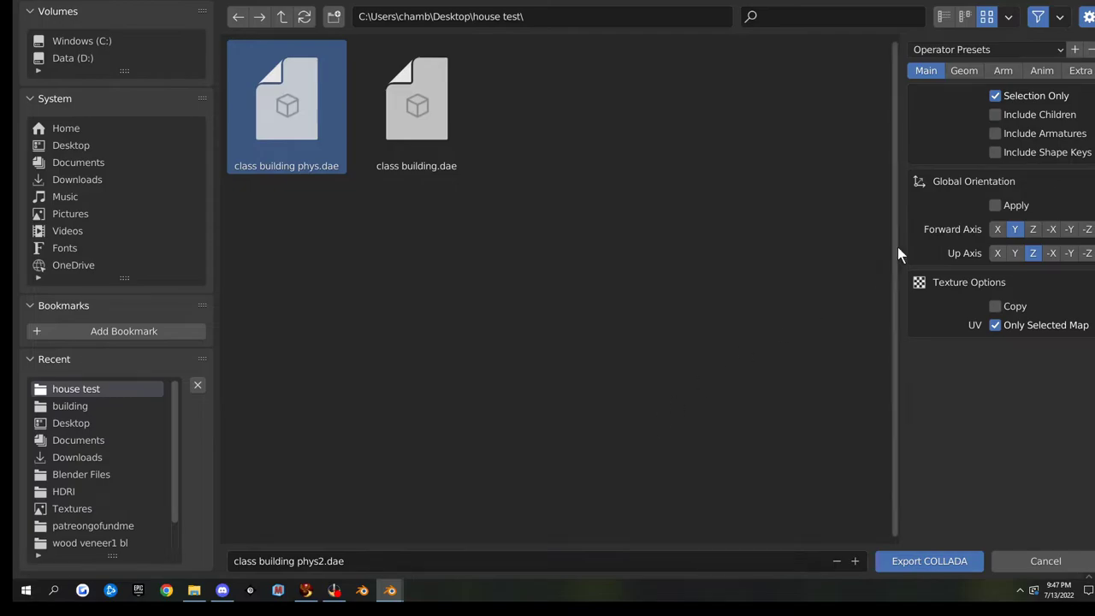
pyautogui.click(935, 561)
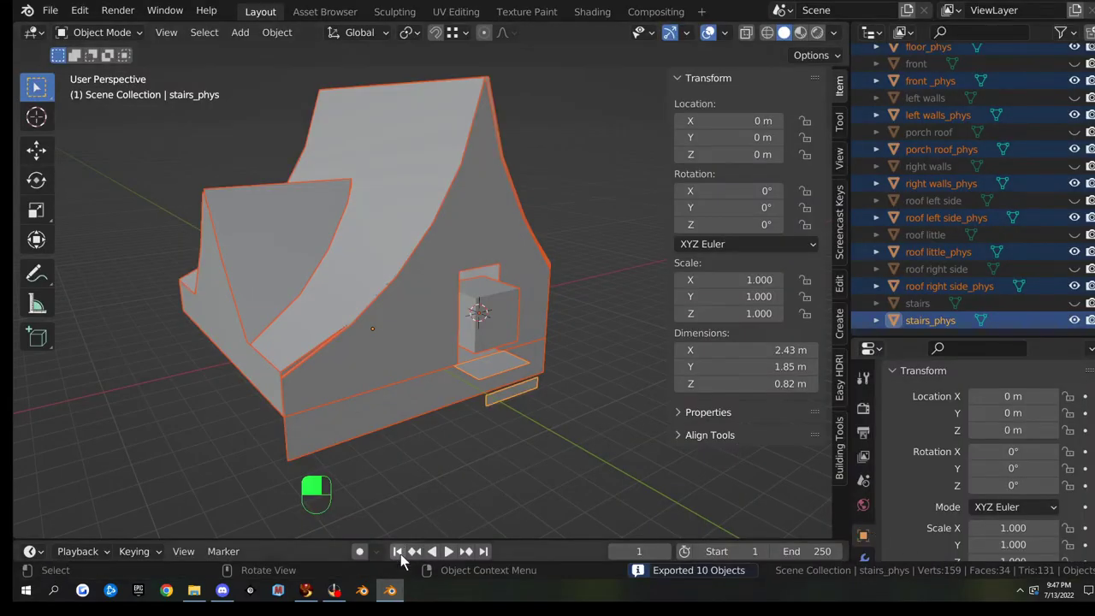
# - Switch to Firestorm and load class building.dae from the house test folder into a new mesh model upload
pyautogui.click(390, 591)
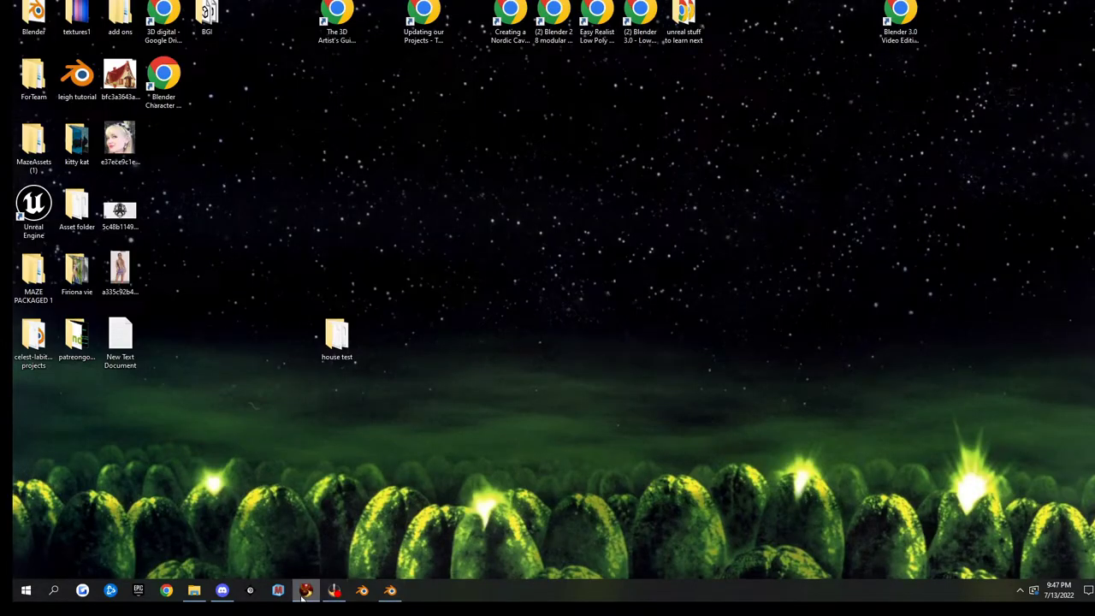
pyautogui.click(305, 590)
pyautogui.click(157, 5)
pyautogui.moveTo(185, 196)
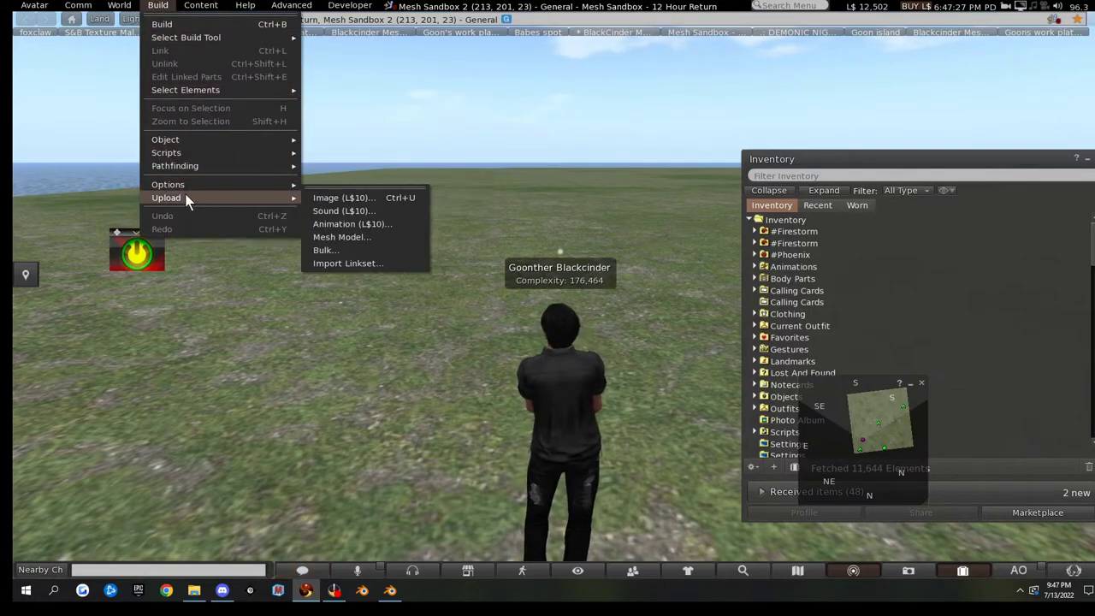
pyautogui.click(373, 237)
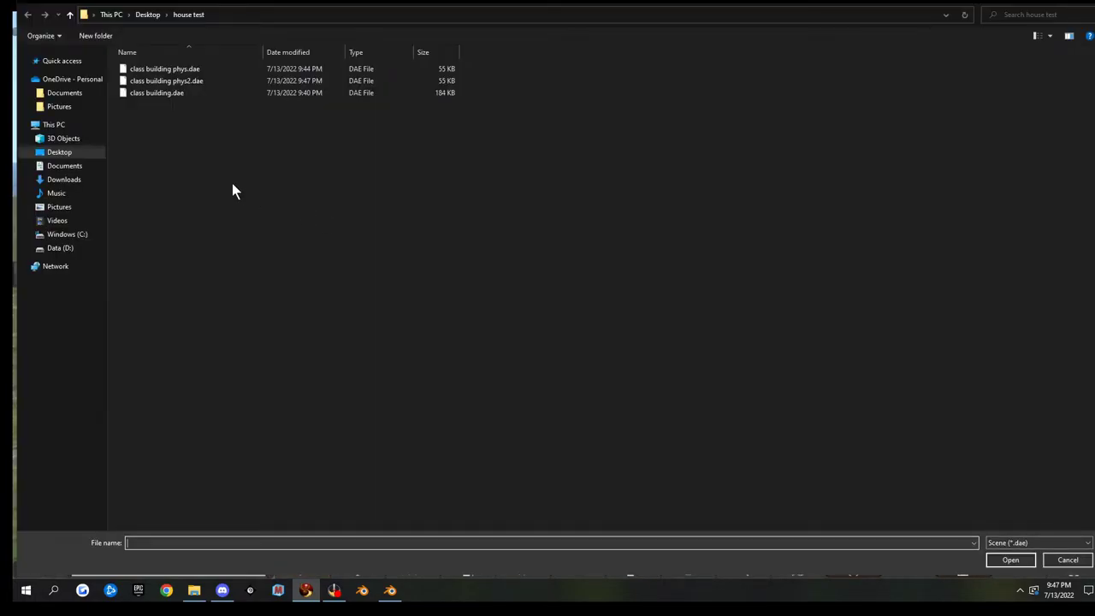
pyautogui.doubleClick(171, 93)
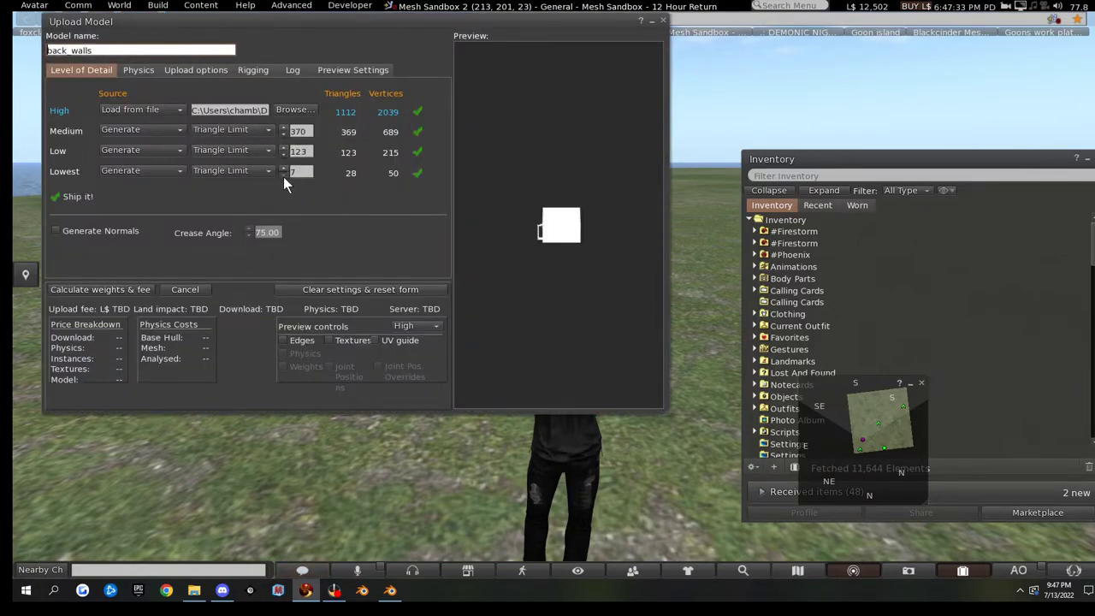
# - Set the physics model source to From file and load class building phys2.dae
pyautogui.click(138, 70)
pyautogui.click(261, 94)
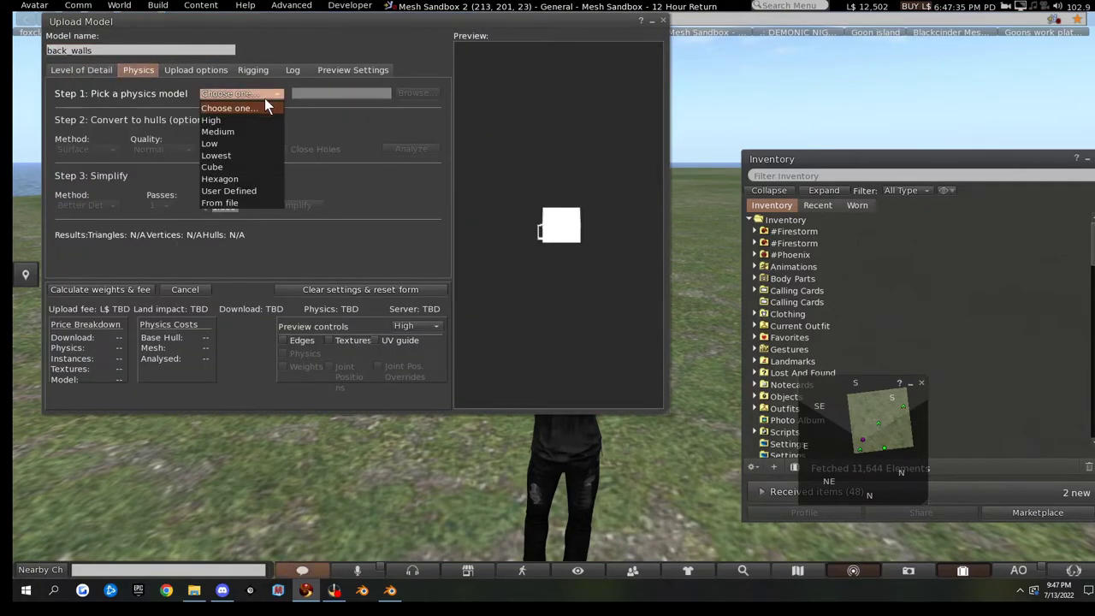
pyautogui.click(250, 200)
pyautogui.click(415, 93)
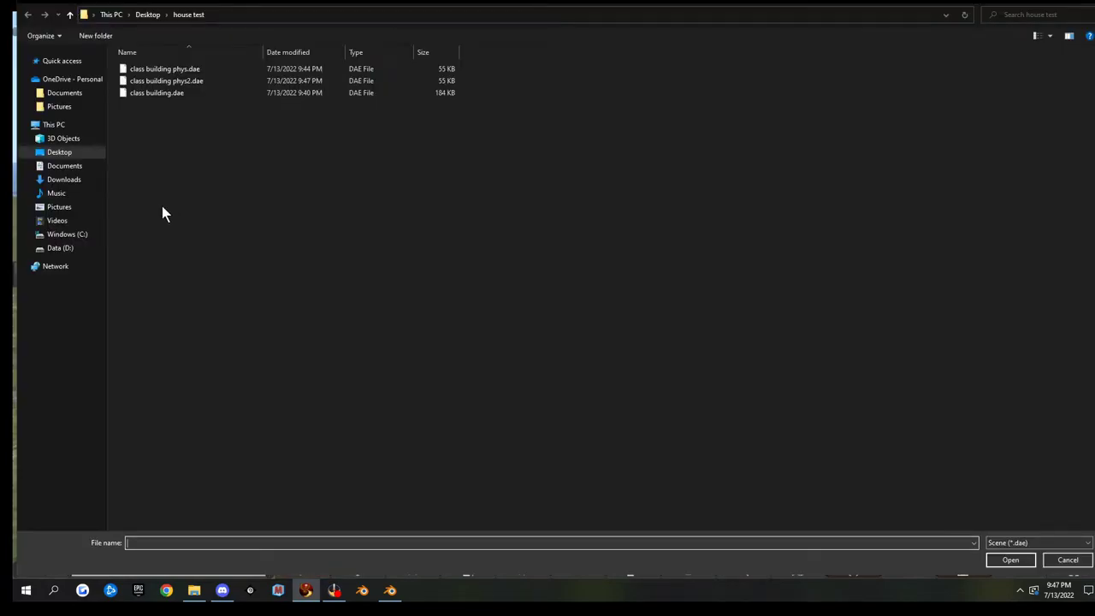
pyautogui.doubleClick(167, 79)
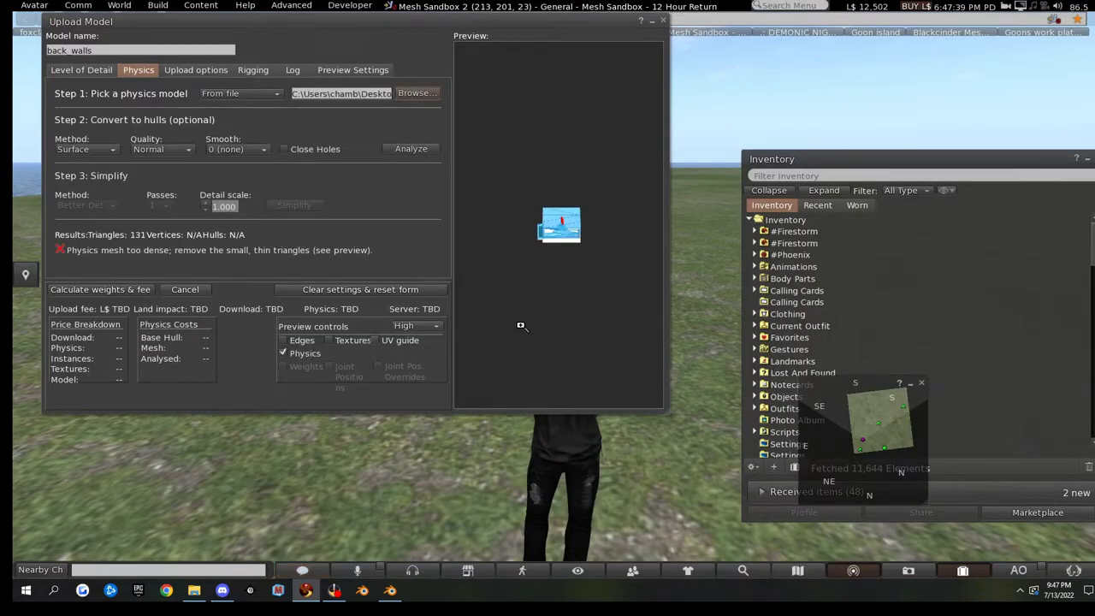
# - Examine the physics mesh up close in the upload preview, and close the Upload Model window without uploading
pyautogui.moveTo(543, 204); pyautogui.dragTo(663, 193)
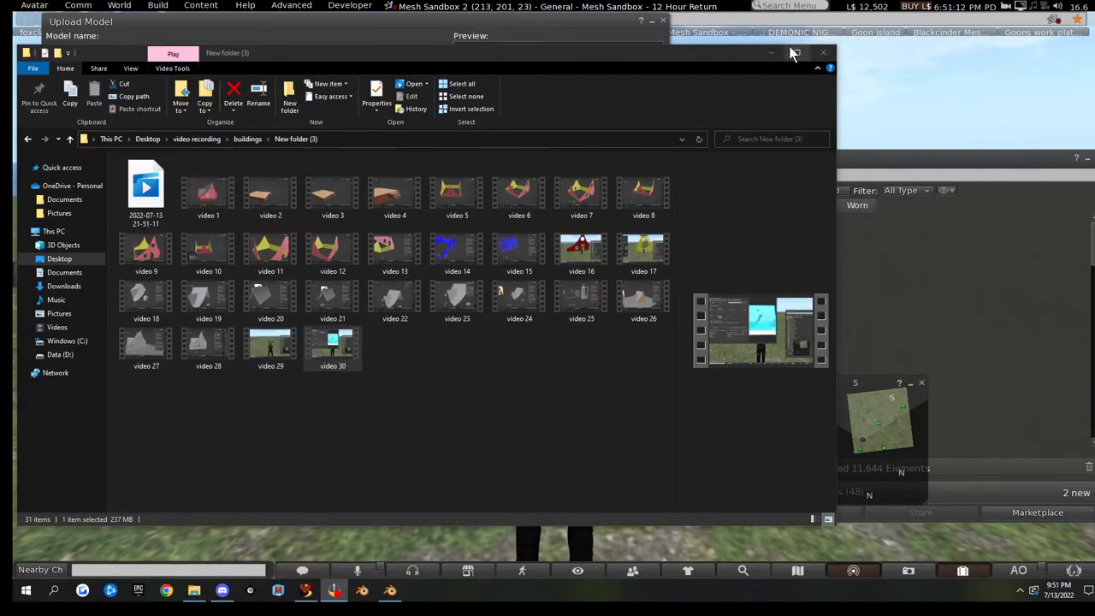
pyautogui.click(770, 52)
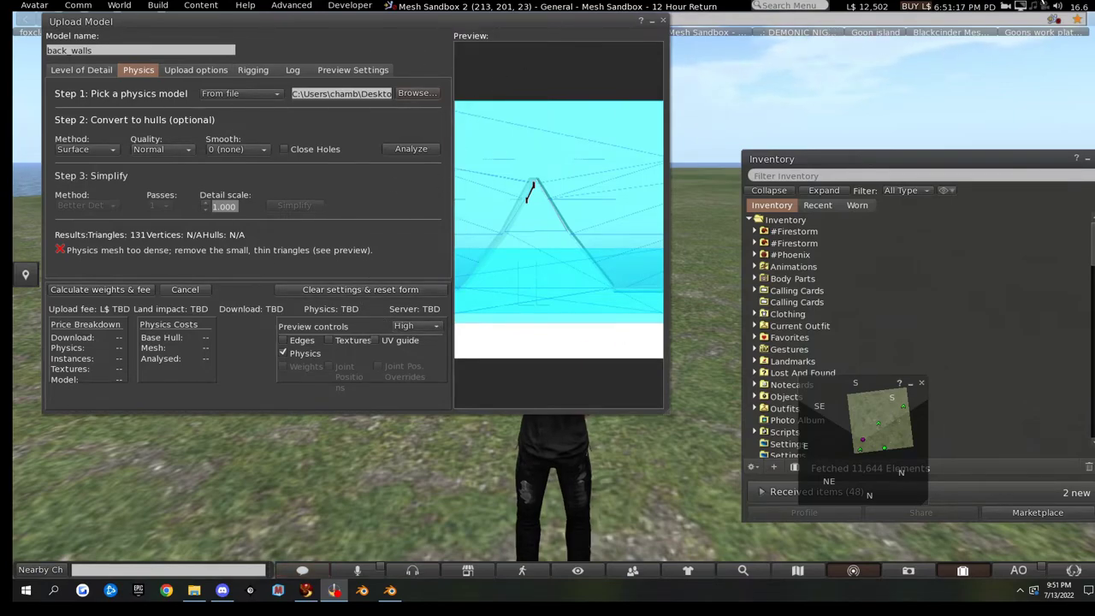
pyautogui.click(662, 21)
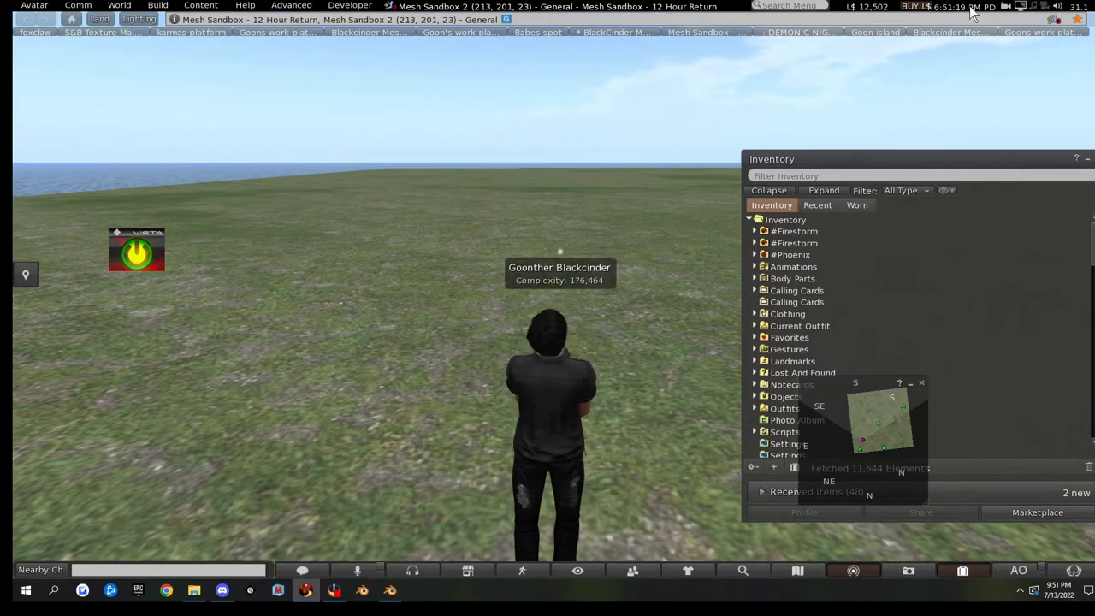
# - Switch back to Blender and examine the see-through _phys meshes of the house from another angle
pyautogui.click(1037, 0)
pyautogui.moveTo(521, 353); pyautogui.dragTo(466, 274, button='middle')
pyautogui.moveTo(560, 342); pyautogui.dragTo(431, 306, button='middle')
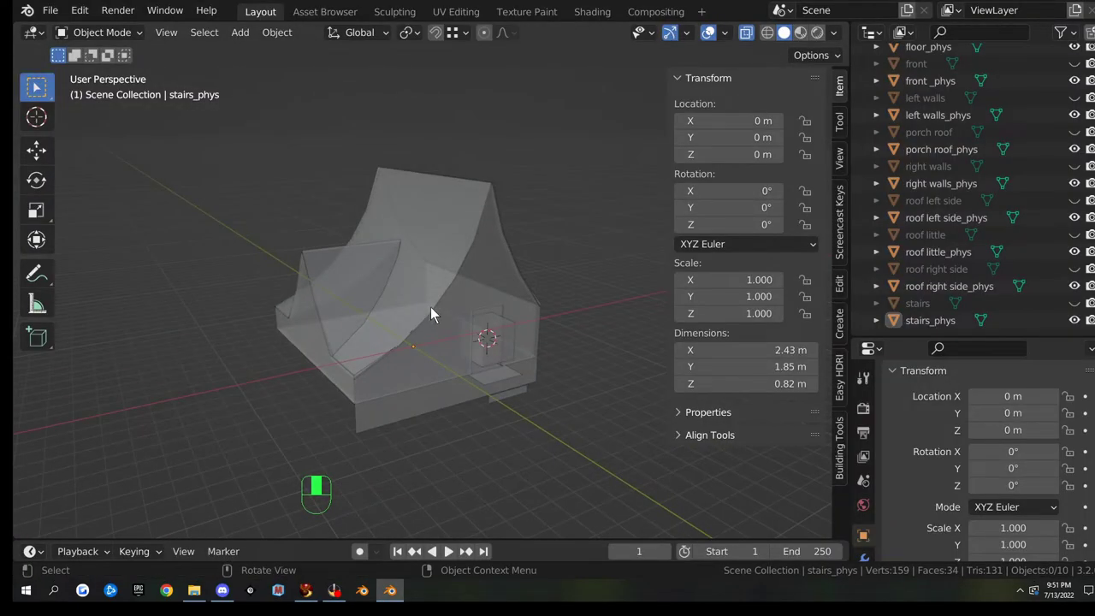
pyautogui.press('Tab')
pyautogui.press('Tab')
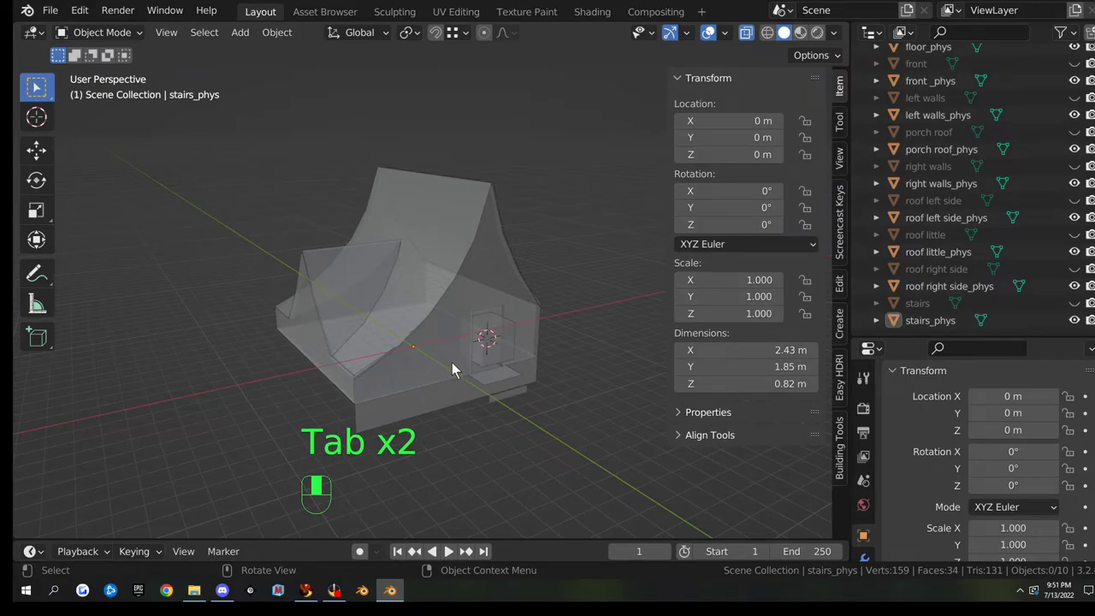
# - Select all visible _phys meshes of the house, edit them together in vertex mode, and clear the vertex selection
pyautogui.press('a')
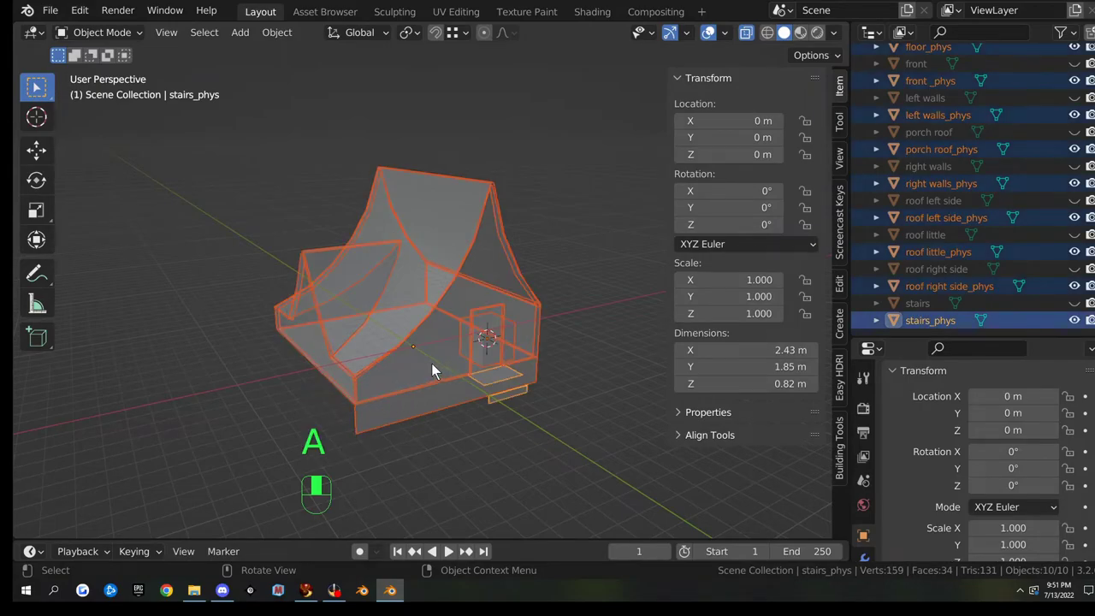
pyautogui.press('Tab')
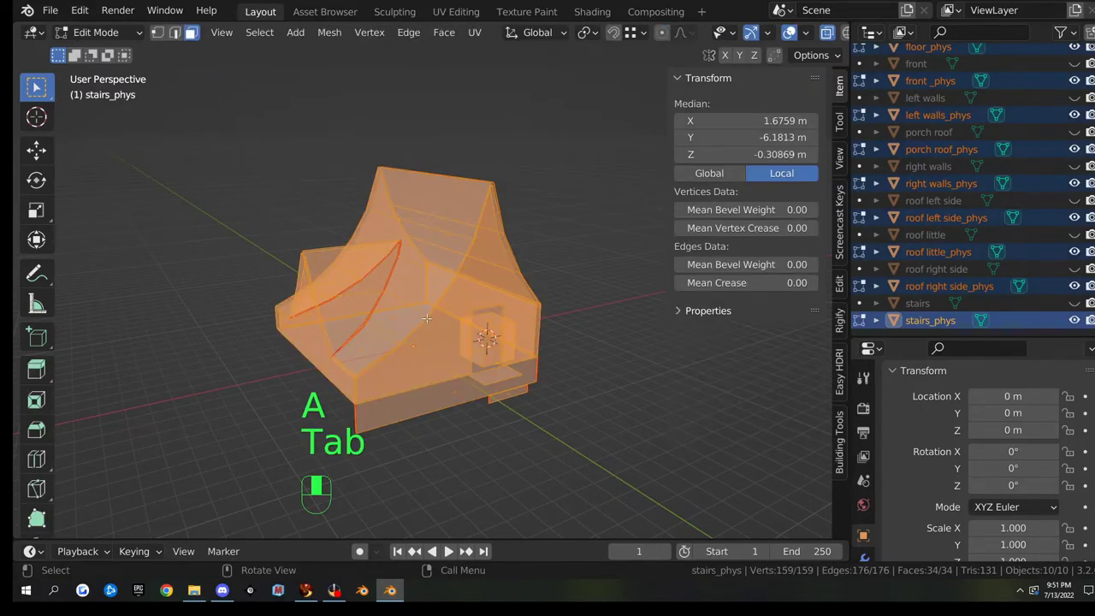
pyautogui.scroll(3, 381, 330)
pyautogui.press('1')
pyautogui.click(105, 237)
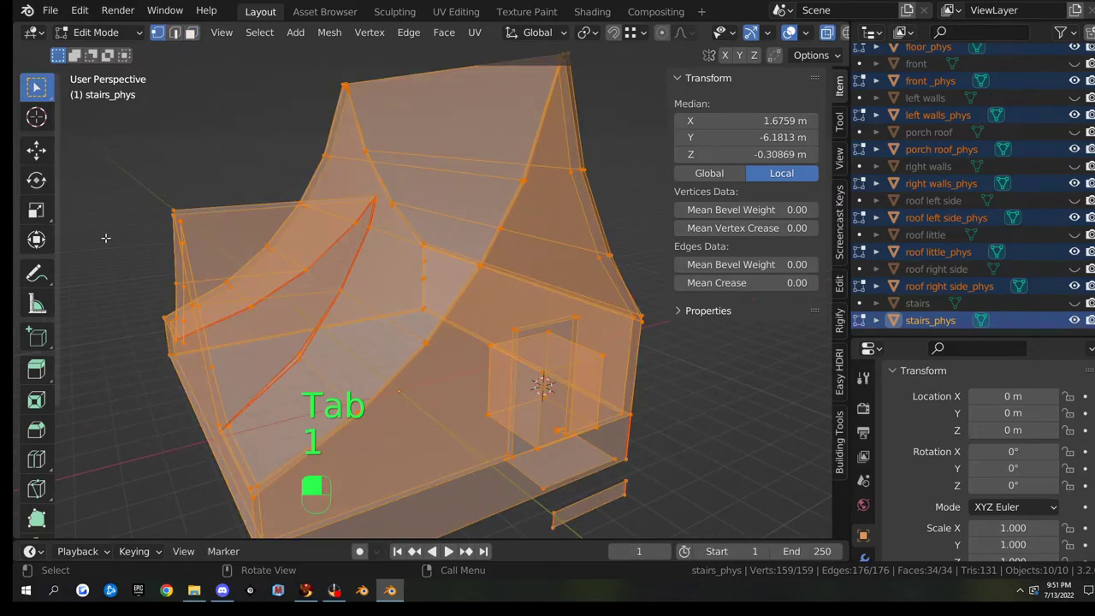
pyautogui.moveTo(107, 239); pyautogui.dragTo(260, 290, button='middle')
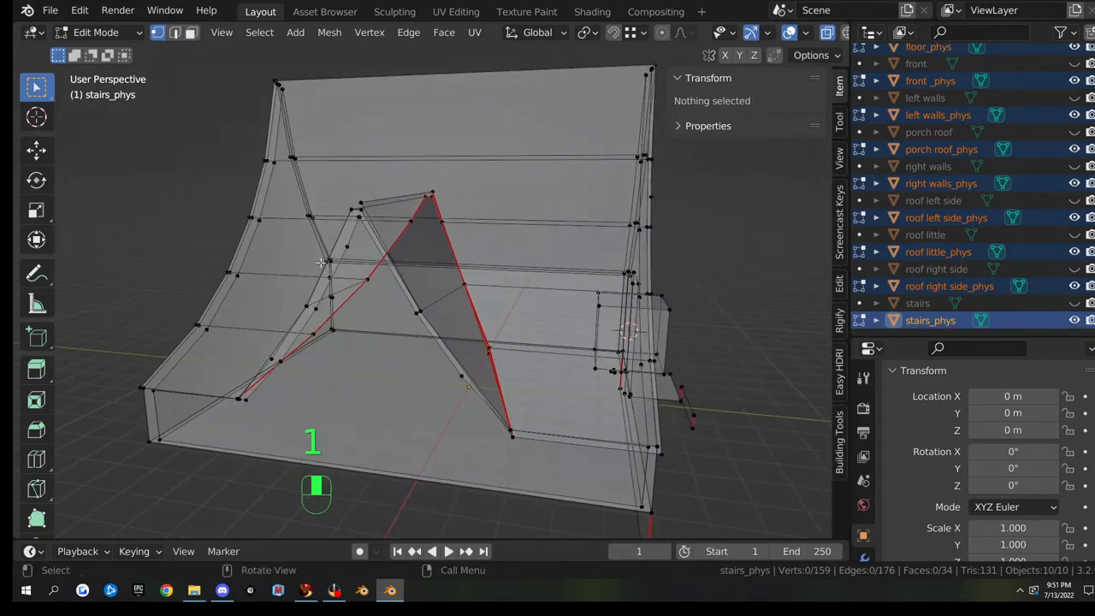
# - Merge the two close vertices at the inner peak of the small gable wall At Center
pyautogui.scroll(4, 372, 296)
pyautogui.moveTo(363, 276); pyautogui.dragTo(436, 299, button='middle')
pyautogui.press('b')
pyautogui.moveTo(432, 288); pyautogui.dragTo(443, 339)
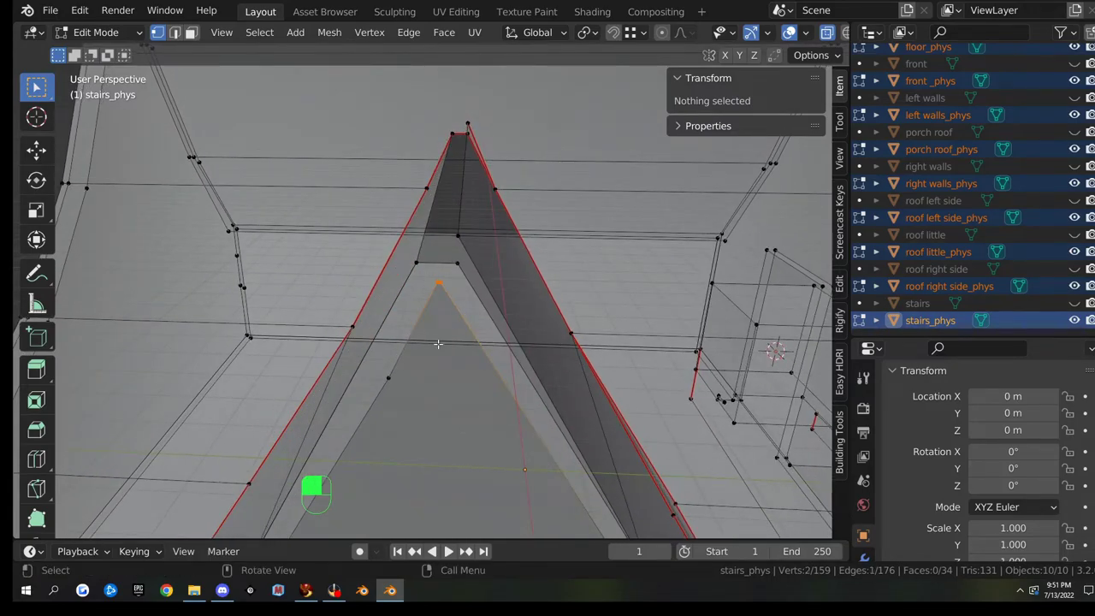
pyautogui.press('m')
pyautogui.click(456, 352)
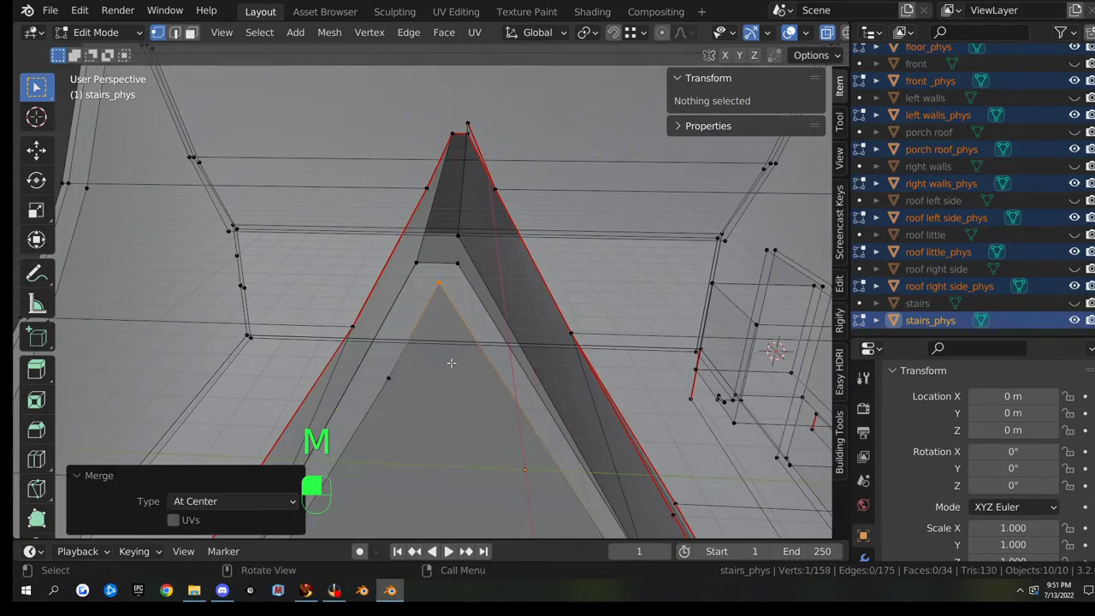
# - Dissolve the extra vertex on the inner sloping edge of the small gable wall and return to Object Mode
pyautogui.click(388, 377)
pyautogui.press('x')
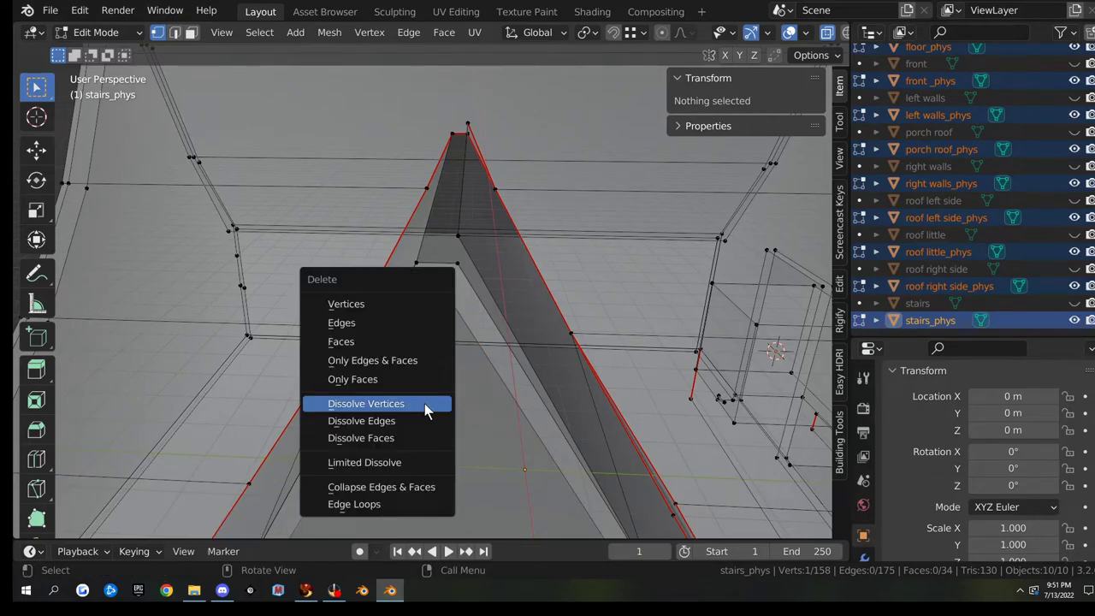
pyautogui.click(419, 405)
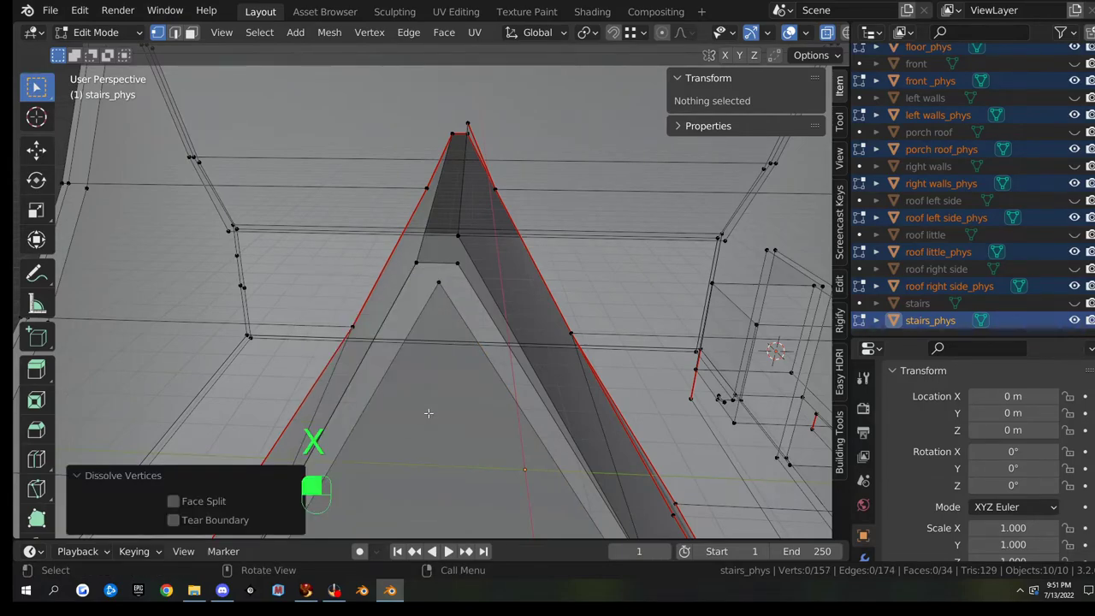
pyautogui.moveTo(429, 413); pyautogui.dragTo(530, 325, button='middle')
pyautogui.press('Tab')
# - Examine the ridge vertices of roof little_phys in Edit Mode, then return to Object Mode and view the whole house
pyautogui.click(531, 322)
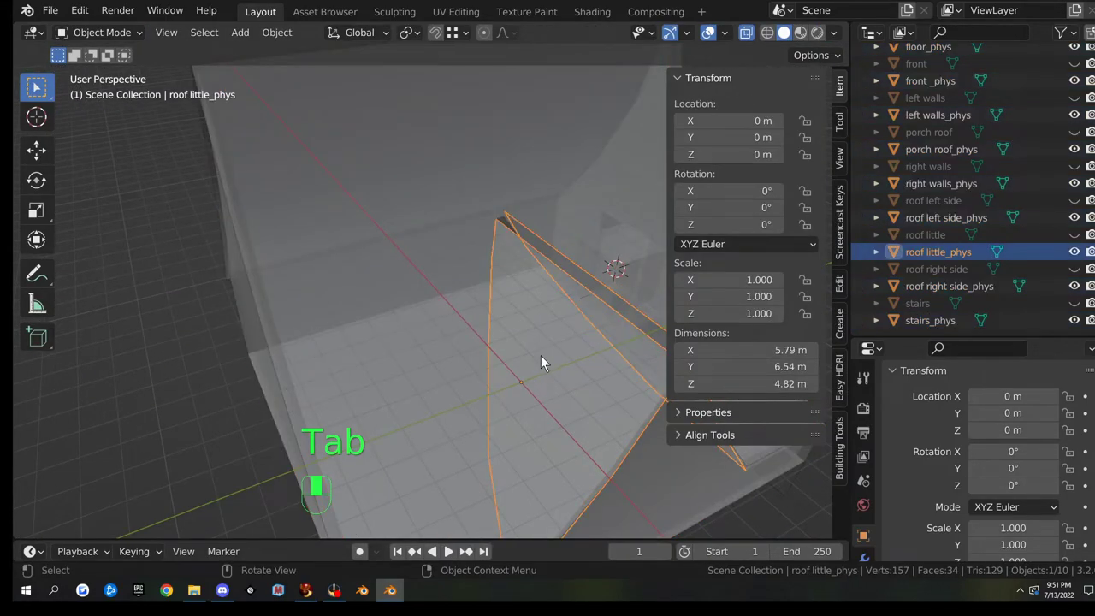
pyautogui.press('Tab')
pyautogui.scroll(3, 550, 317)
pyautogui.keyDown('shift'); pyautogui.moveTo(552, 231); pyautogui.dragTo(561, 316, button='middle'); pyautogui.keyUp('shift')
pyautogui.scroll(2, 548, 347)
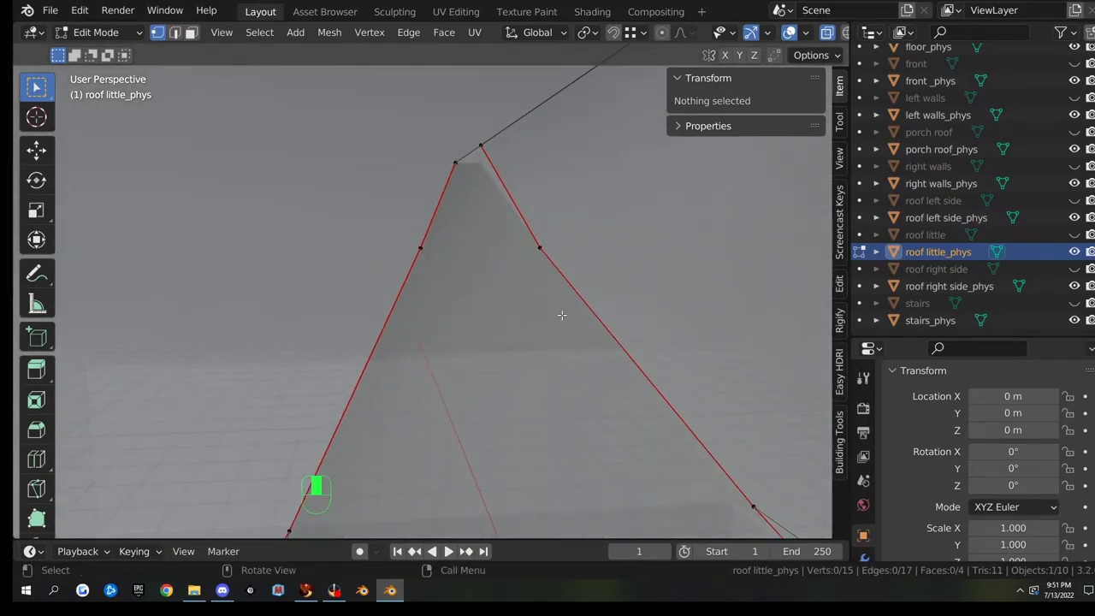
pyautogui.moveTo(487, 223); pyautogui.dragTo(514, 321, button='middle')
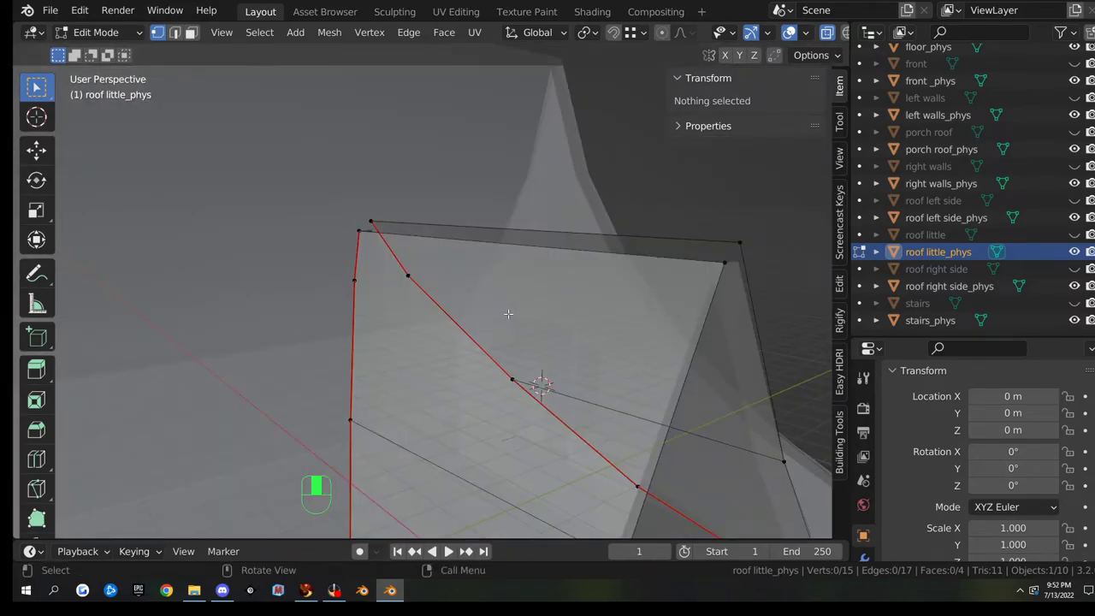
pyautogui.press('Tab')
pyautogui.scroll(-5, 506, 308)
pyautogui.moveTo(506, 313); pyautogui.dragTo(453, 314, button='middle')
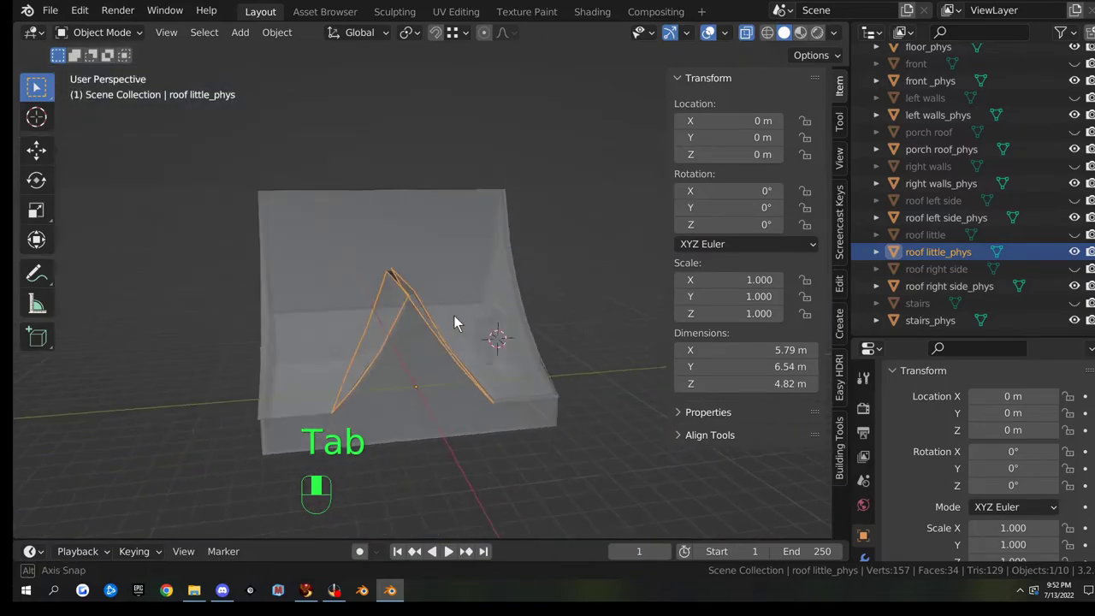
# - Edit left walls_phys and merge the two vertices at the outer peak of its gable At Center
pyautogui.click(398, 330)
pyautogui.press('Tab')
pyautogui.scroll(8, 434, 353)
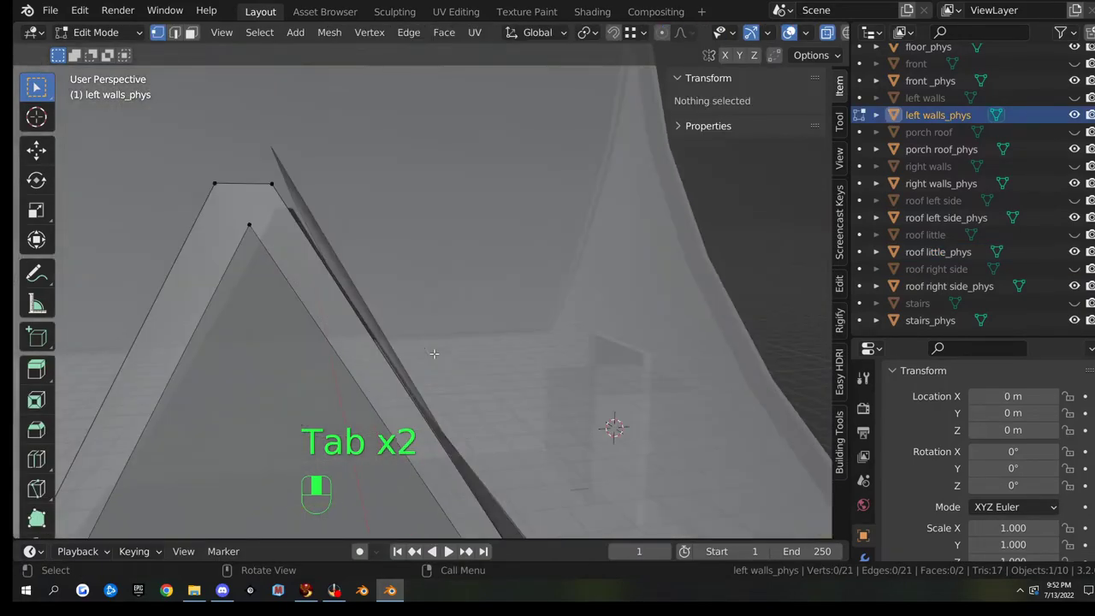
pyautogui.click(209, 176)
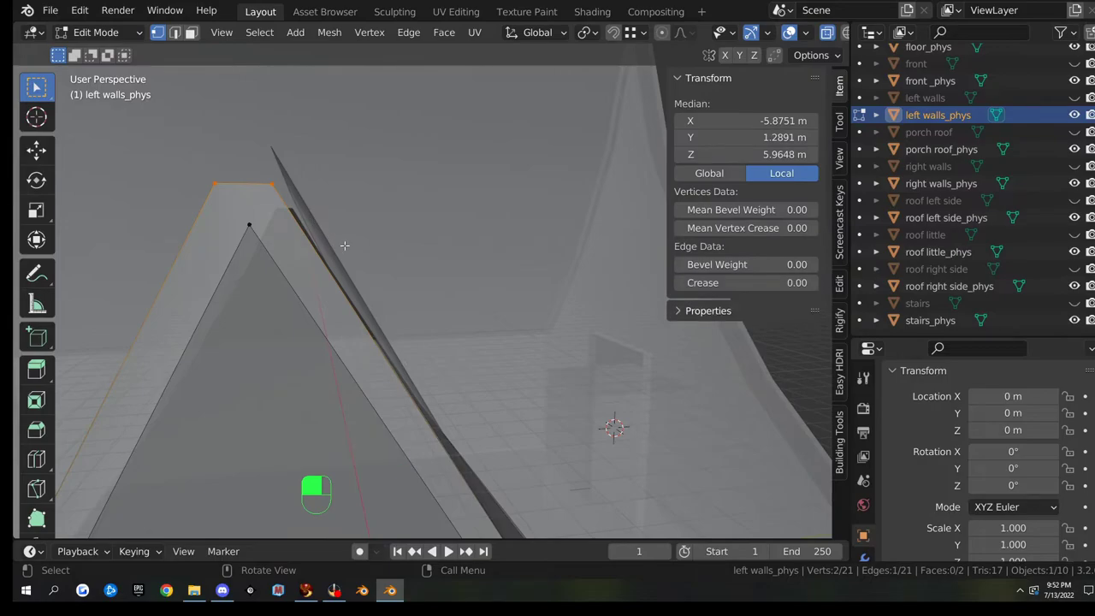
pyautogui.press('m')
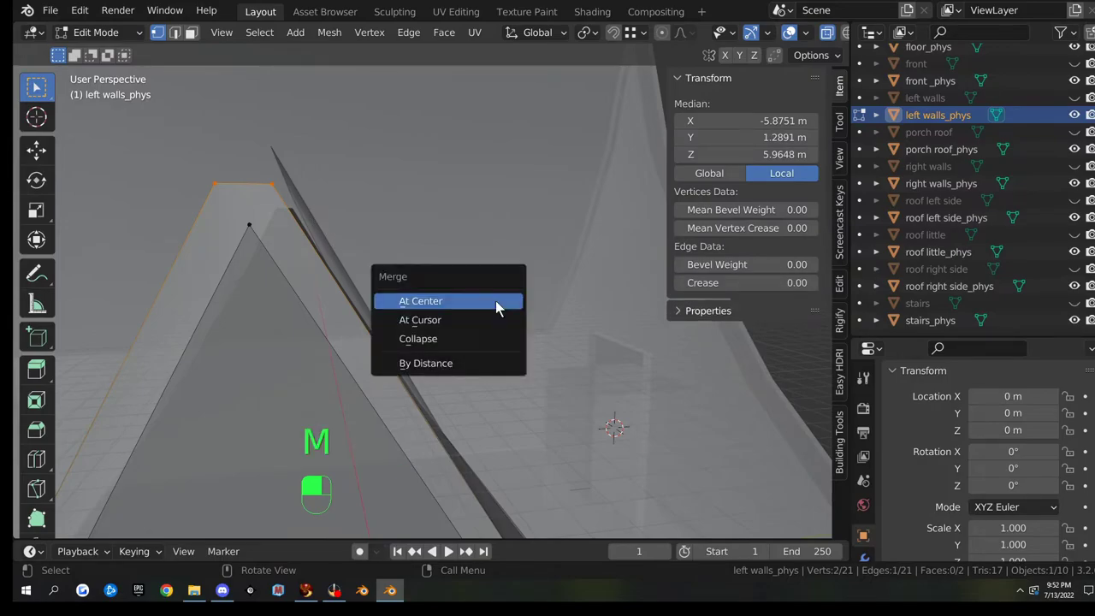
pyautogui.click(495, 300)
pyautogui.scroll(-3, 495, 301)
pyautogui.moveTo(495, 300); pyautogui.dragTo(356, 318, button='middle')
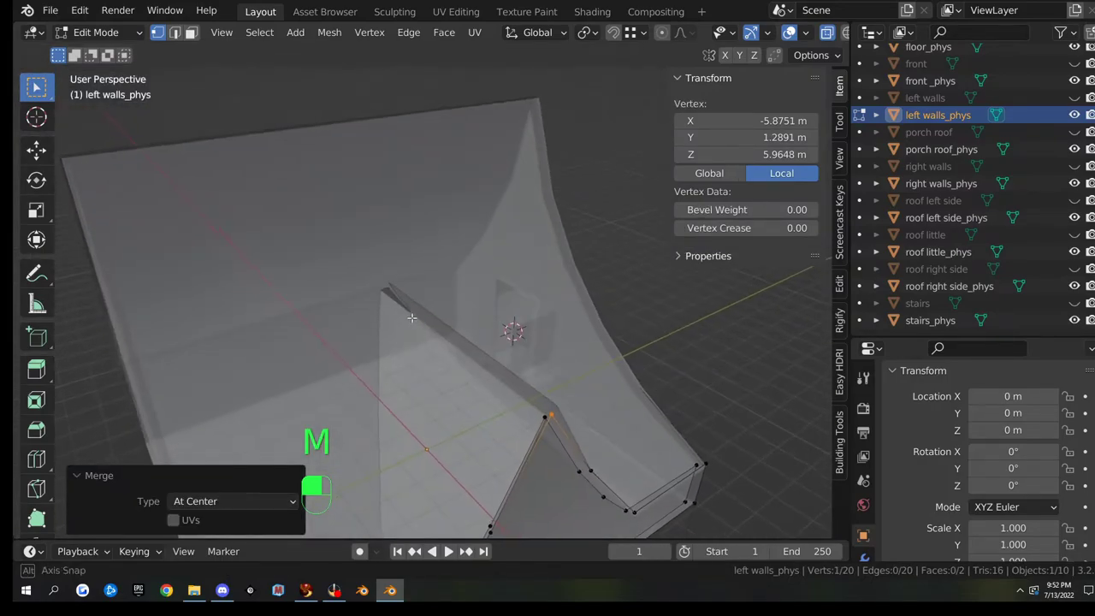
# - Edit roof left side_phys, merge the two peak vertices of its gable cutout At Center, and return to Object Mode
pyautogui.press('Tab')
pyautogui.click(319, 288)
pyautogui.press('Tab')
pyautogui.scroll(3, 318, 282)
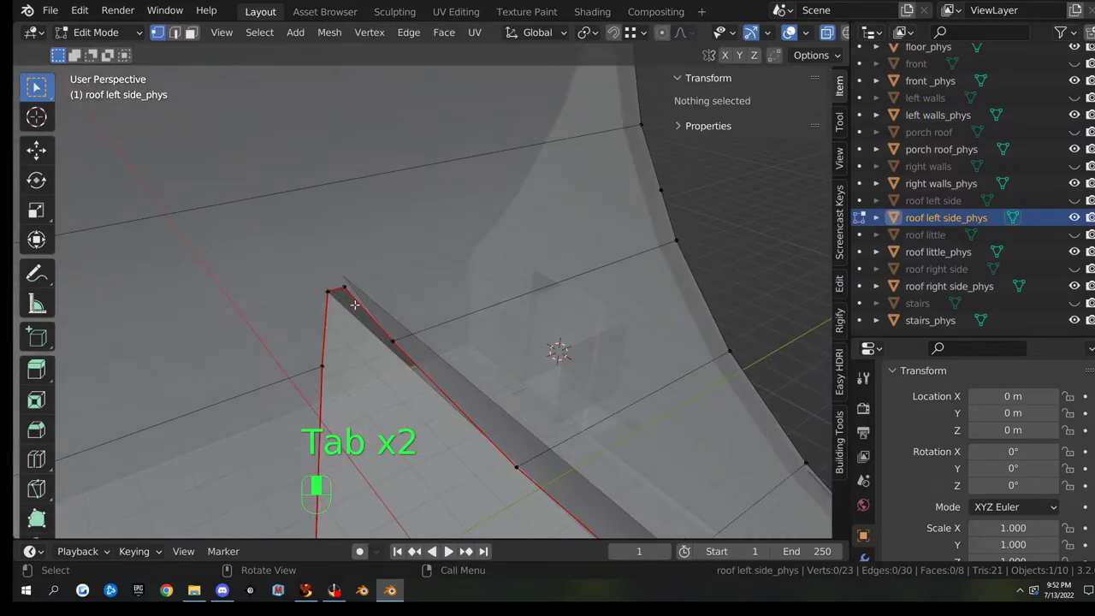
pyautogui.moveTo(318, 282); pyautogui.dragTo(398, 327)
pyautogui.press('m')
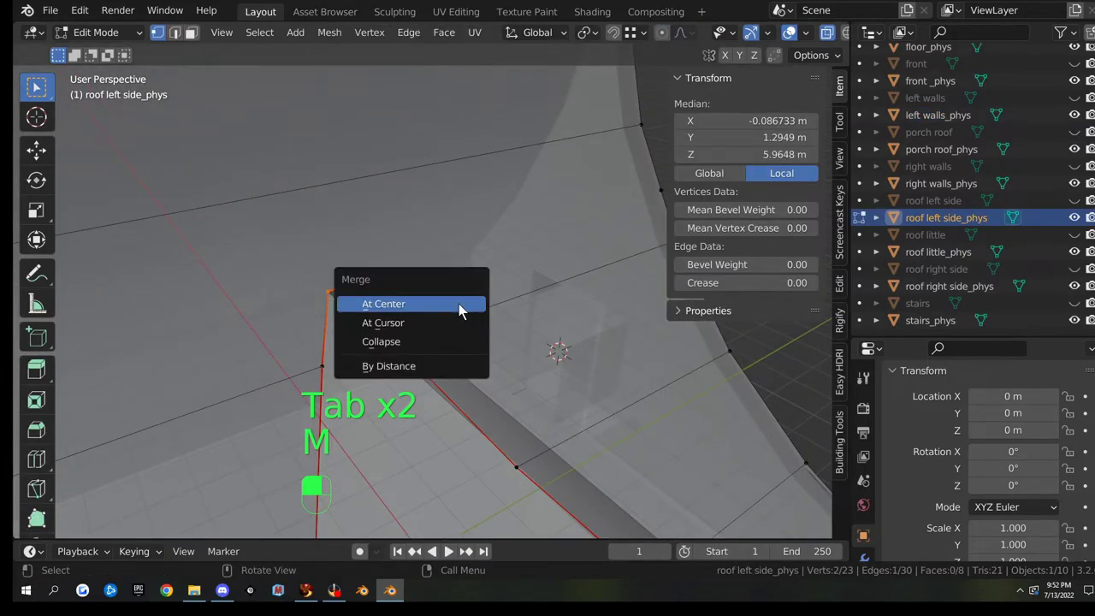
pyautogui.click(459, 304)
pyautogui.scroll(-2, 460, 304)
pyautogui.moveTo(459, 305); pyautogui.dragTo(695, 322, button='middle')
pyautogui.scroll(-3, 379, 307)
pyautogui.scroll(4, 553, 321)
pyautogui.moveTo(407, 315); pyautogui.dragTo(496, 325, button='middle')
pyautogui.press('Tab')
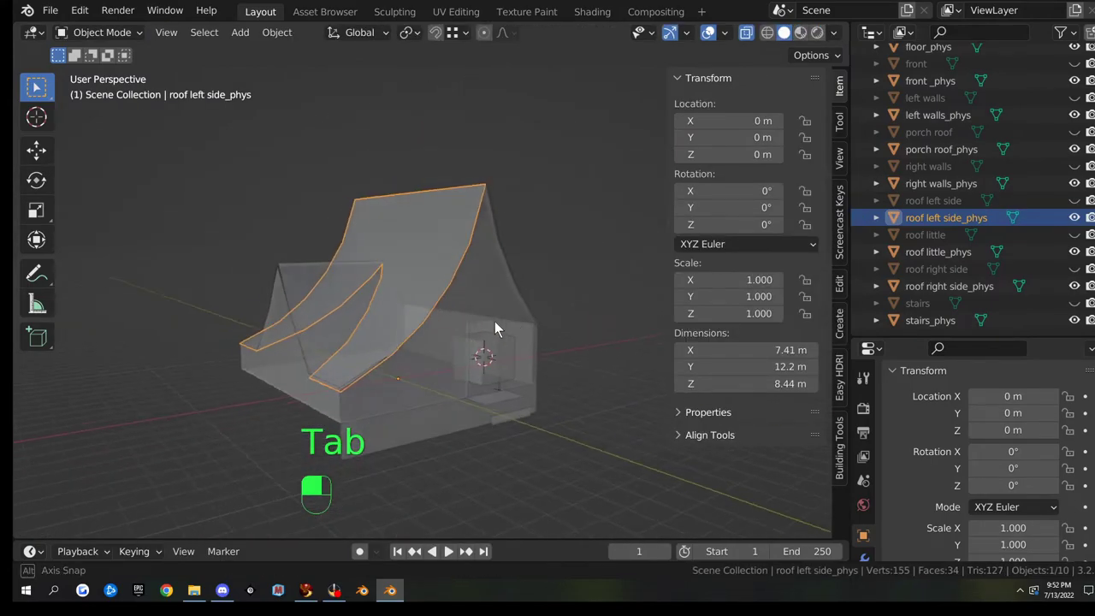
# - Select all _phys objects of the house and start a COLLADA export
pyautogui.moveTo(181, 142); pyautogui.dragTo(535, 436)
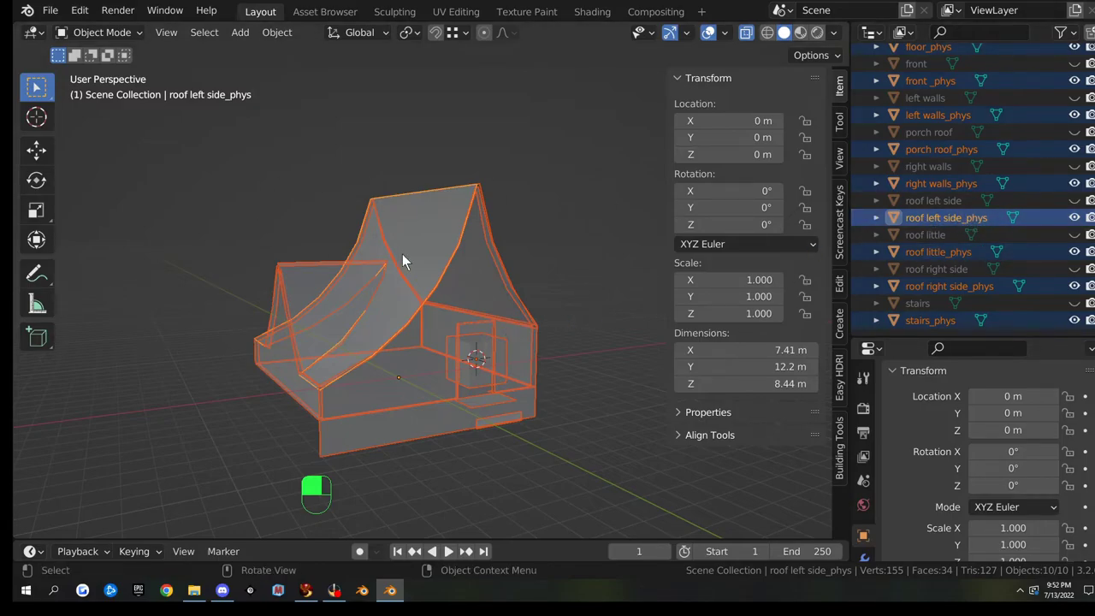
pyautogui.keyDown('shift'); pyautogui.click(431, 200); pyautogui.keyUp('shift')
pyautogui.keyDown('shift'); pyautogui.click(431, 200); pyautogui.keyUp('shift')
pyautogui.click(50, 11)
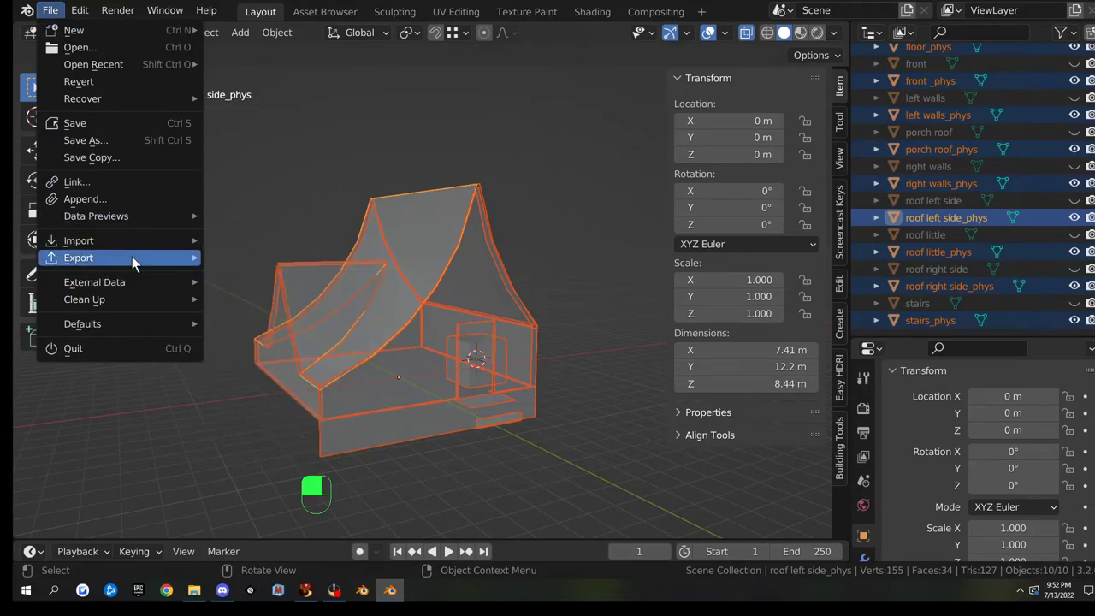
pyautogui.moveTo(164, 257)
pyautogui.click(265, 257)
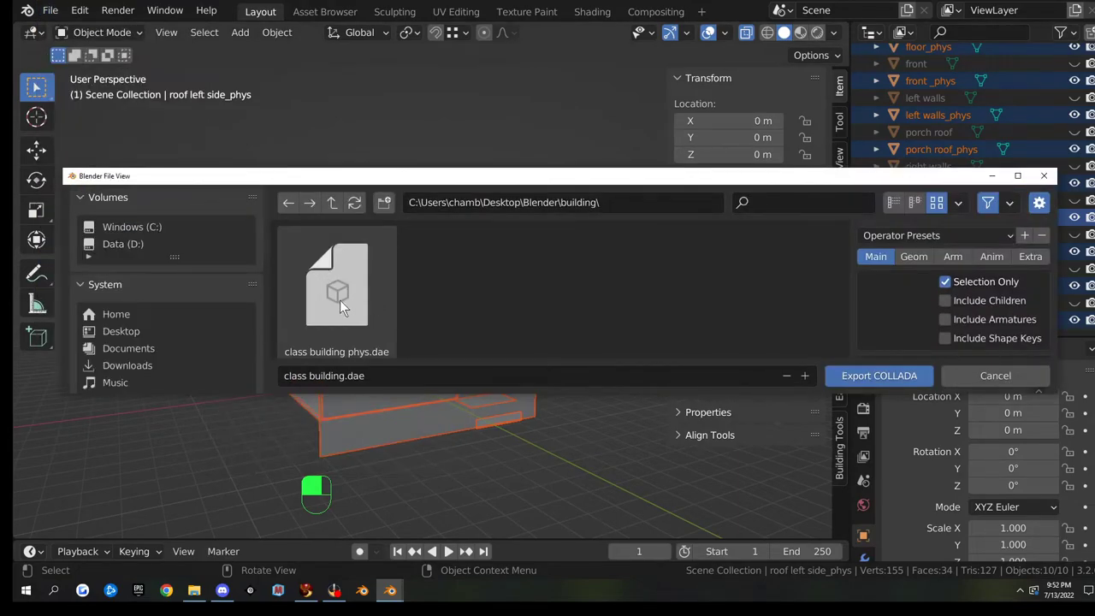
# - Export the selection to the house test folder as class building phys4.dae
pyautogui.doubleClick(458, 177)
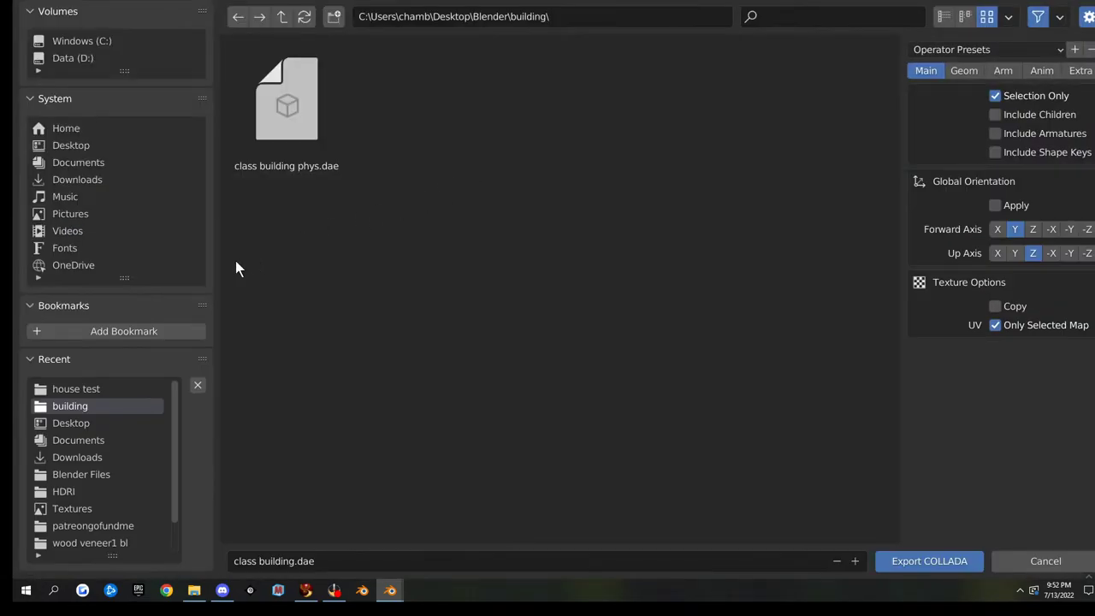
pyautogui.click(85, 389)
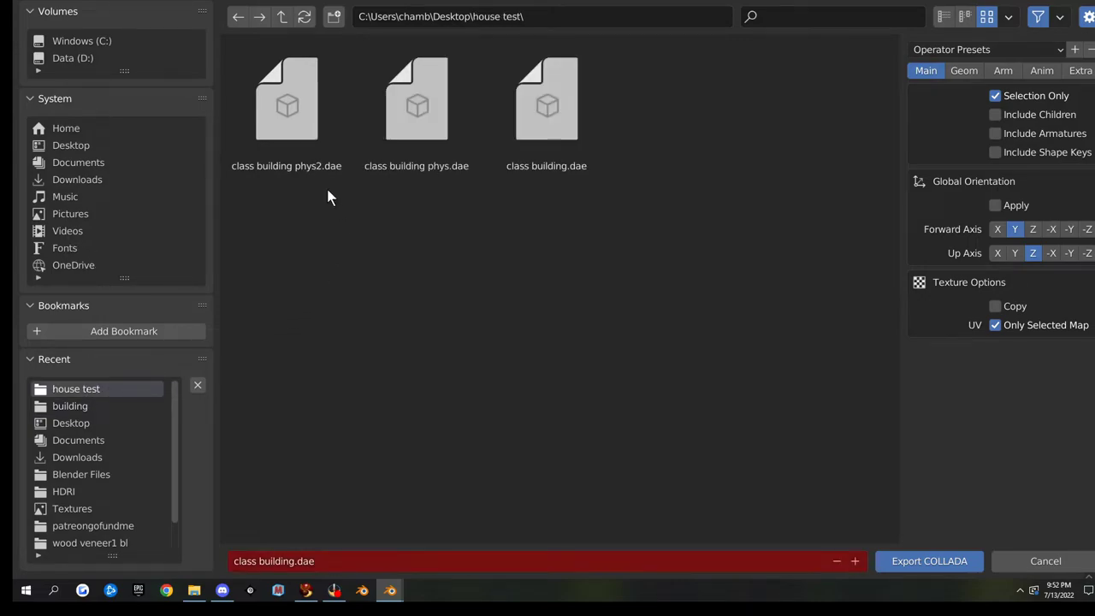
pyautogui.click(309, 152)
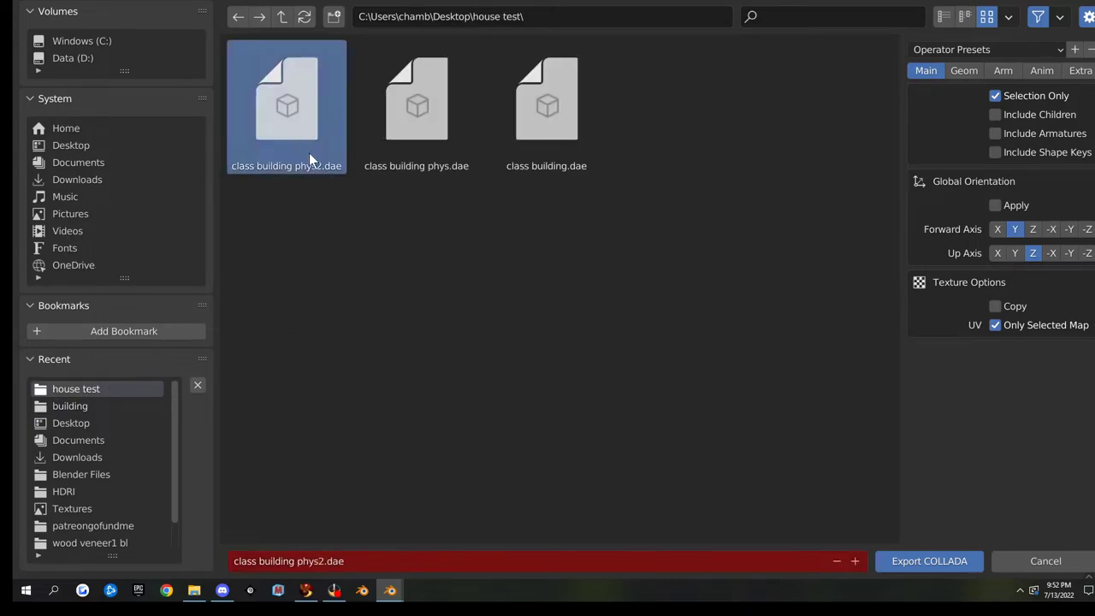
pyautogui.click(855, 561)
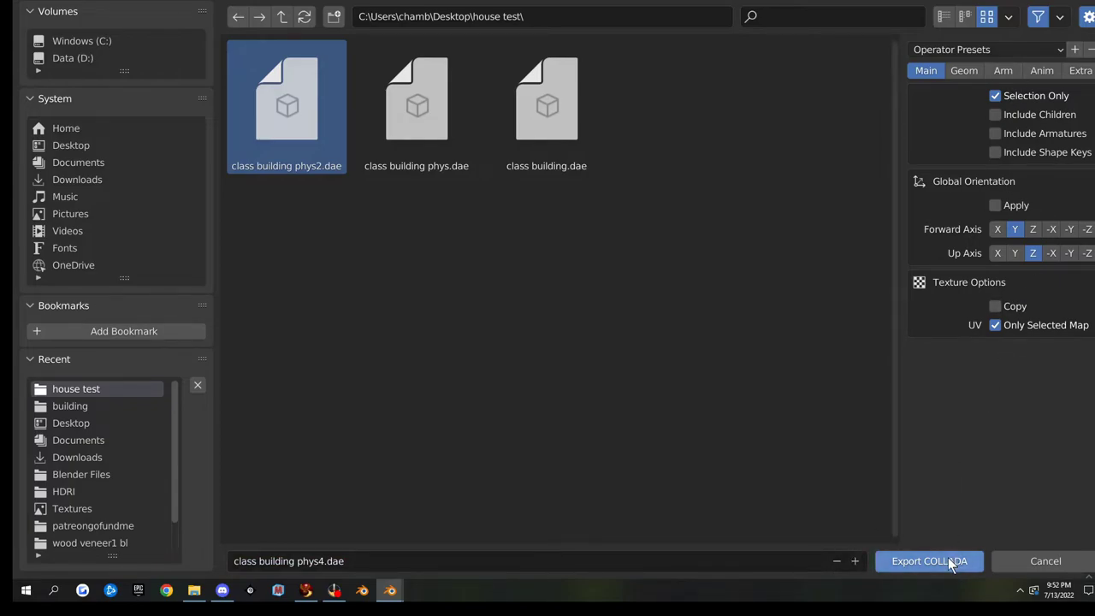
pyautogui.click(948, 556)
# - Switch to Firestorm and load class building.dae into a new mesh model upload
pyautogui.click(305, 591)
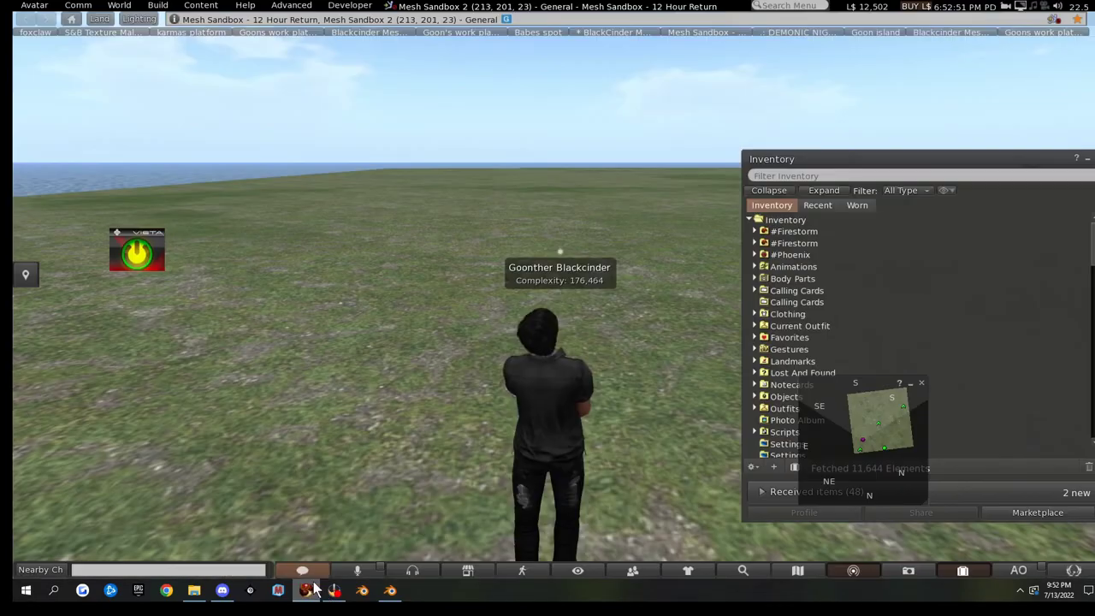
pyautogui.click(157, 5)
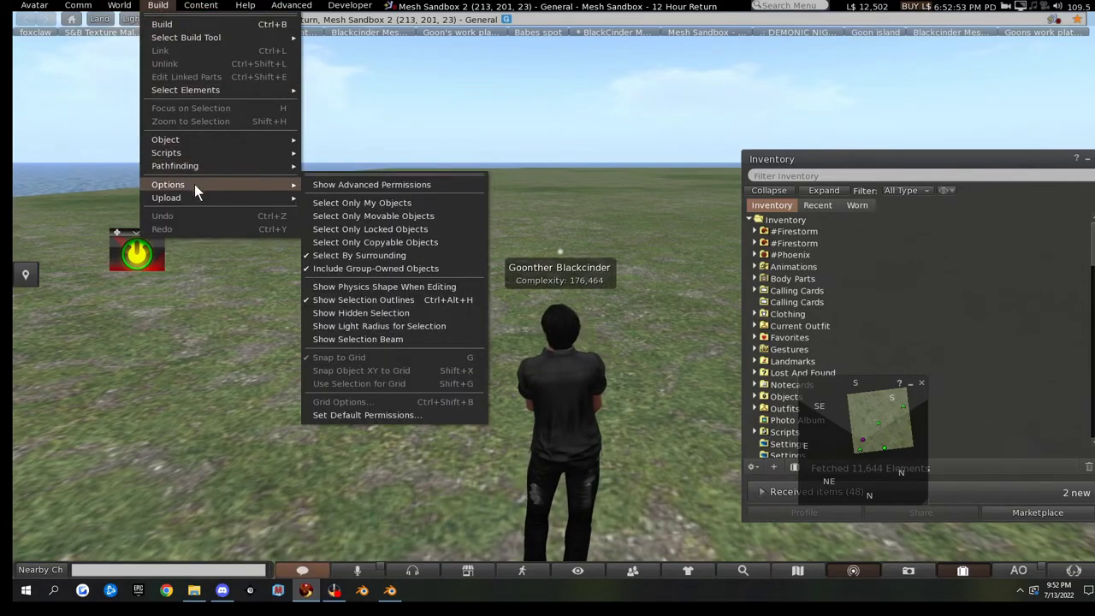
pyautogui.moveTo(200, 197)
pyautogui.click(361, 237)
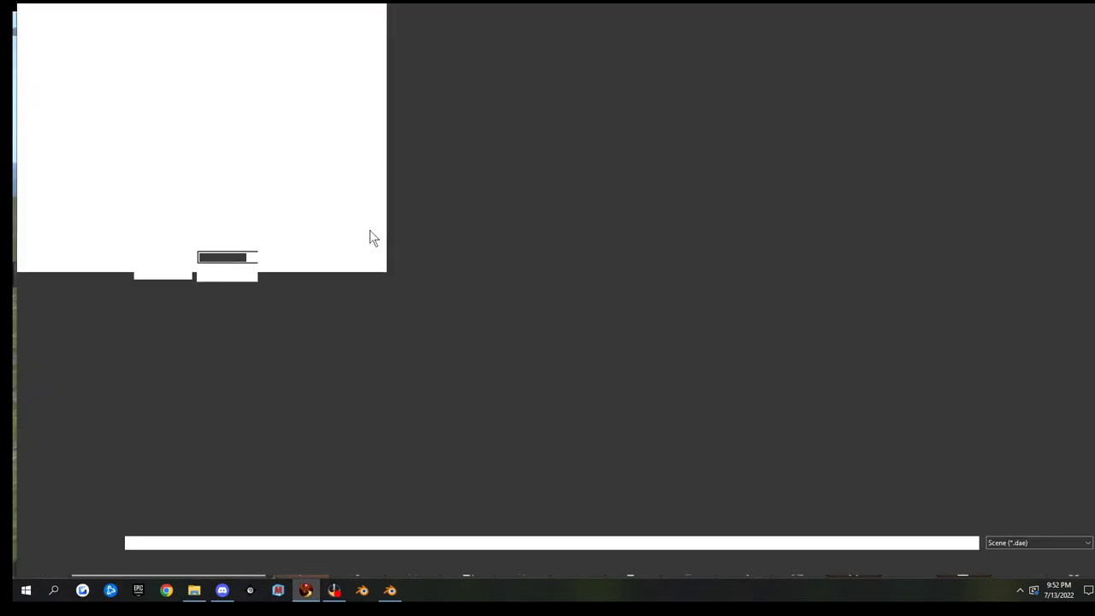
pyautogui.doubleClick(177, 105)
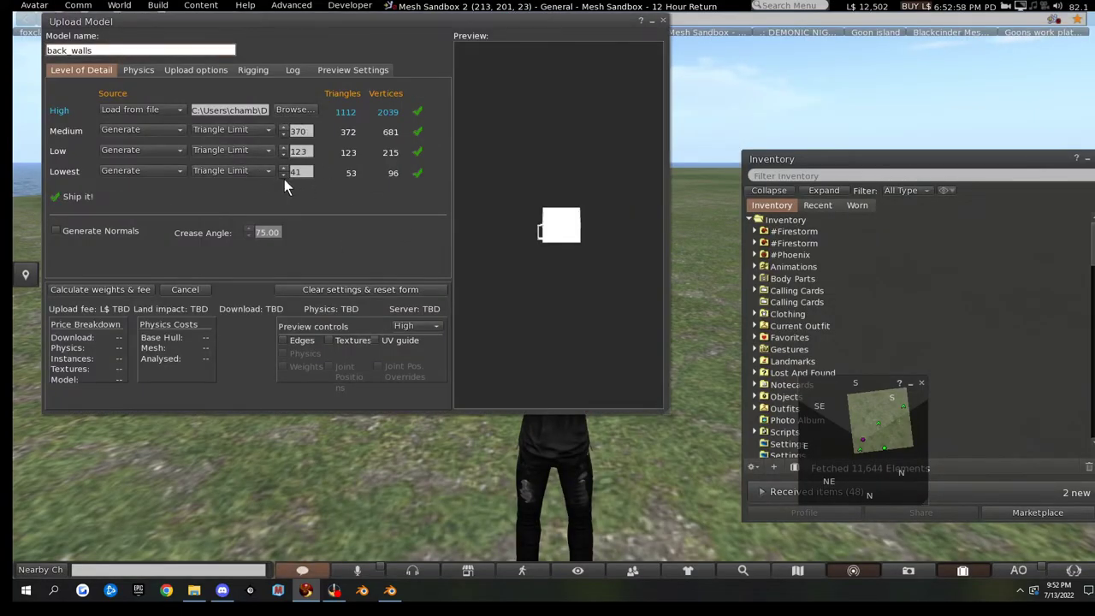
# - Set the physics model source to From file and load class building phys4.dae
pyautogui.click(137, 69)
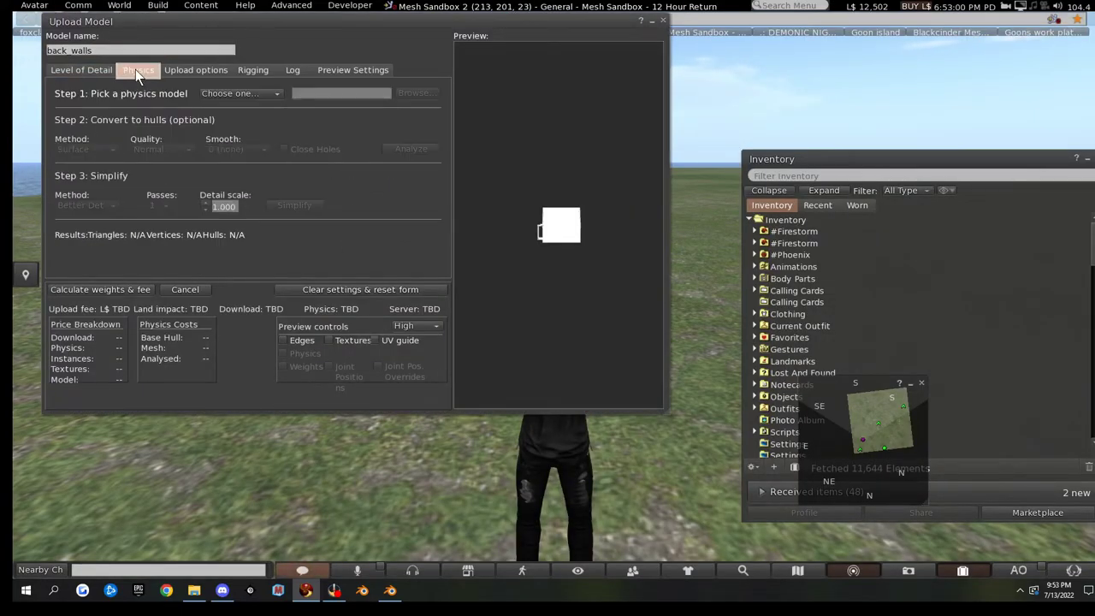
pyautogui.click(244, 94)
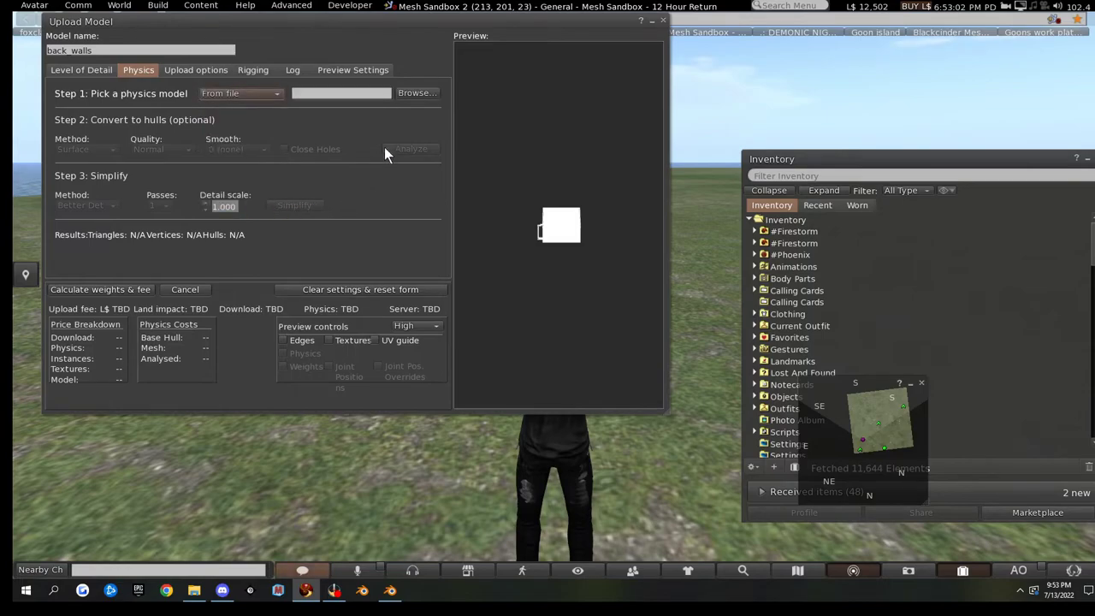
pyautogui.click(433, 91)
pyautogui.doubleClick(169, 92)
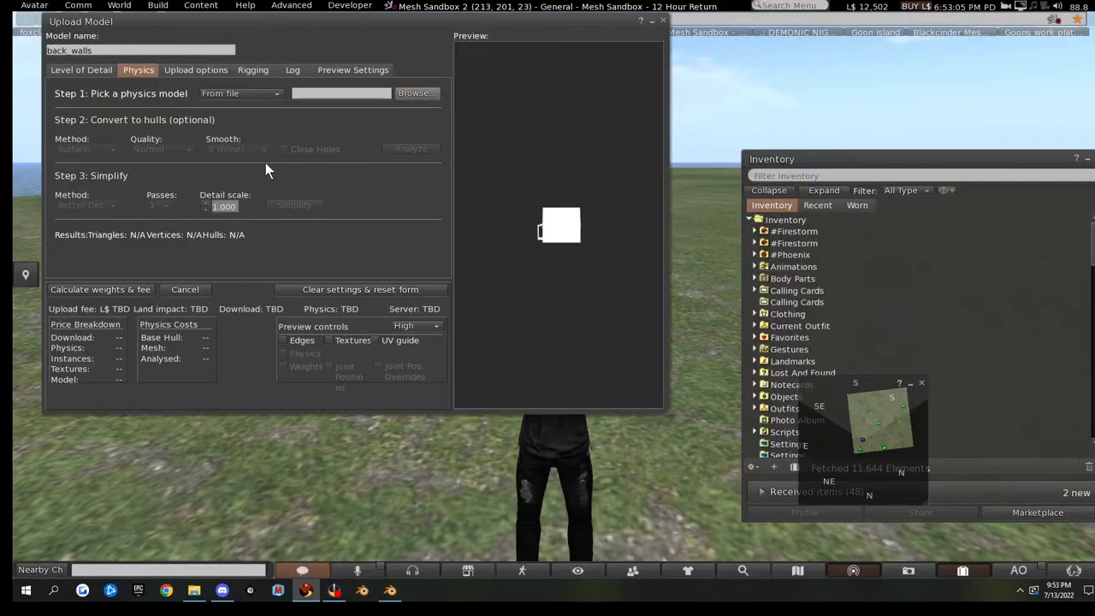
# - Inspect the physics mesh over the house in the upload preview and return to the level of detail settings
pyautogui.moveTo(547, 239); pyautogui.dragTo(654, 224)
pyautogui.moveTo(484, 248)
pyautogui.mouseDown()
pyautogui.moveTo(505, 248)
pyautogui.moveTo(485, 248)
pyautogui.mouseUp()
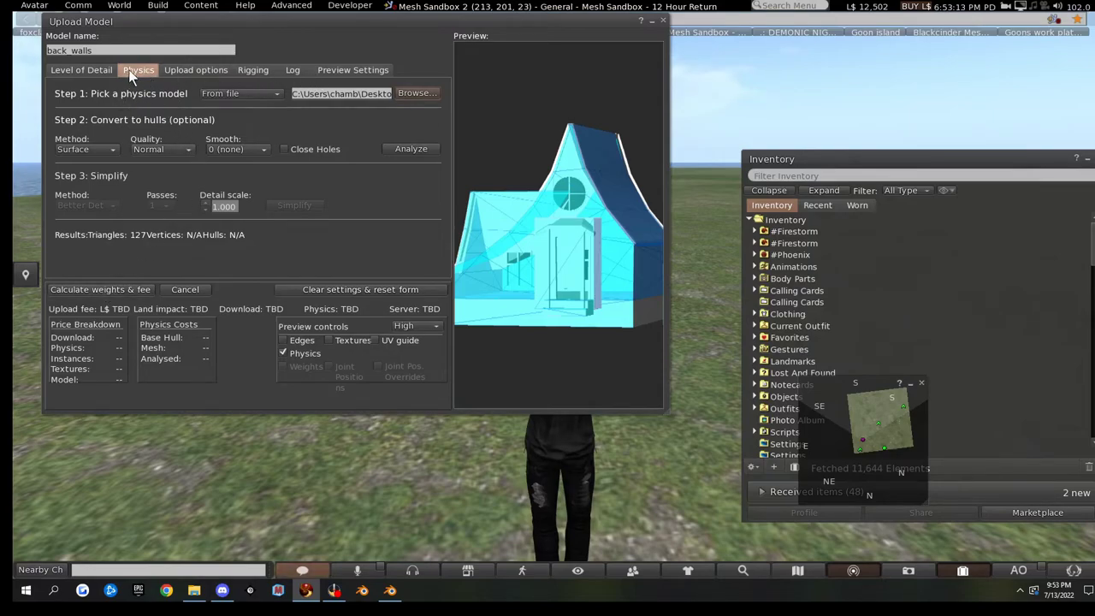
pyautogui.click(81, 70)
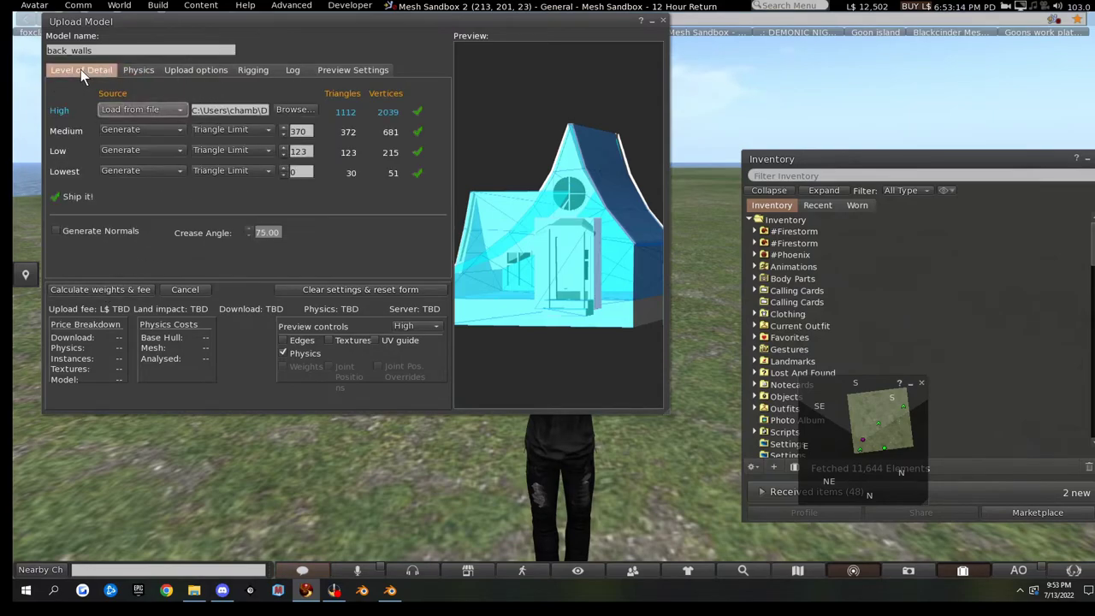
# - Calculate the weights and fee for the back_walls model and upload it with its physics mesh
pyautogui.click(91, 289)
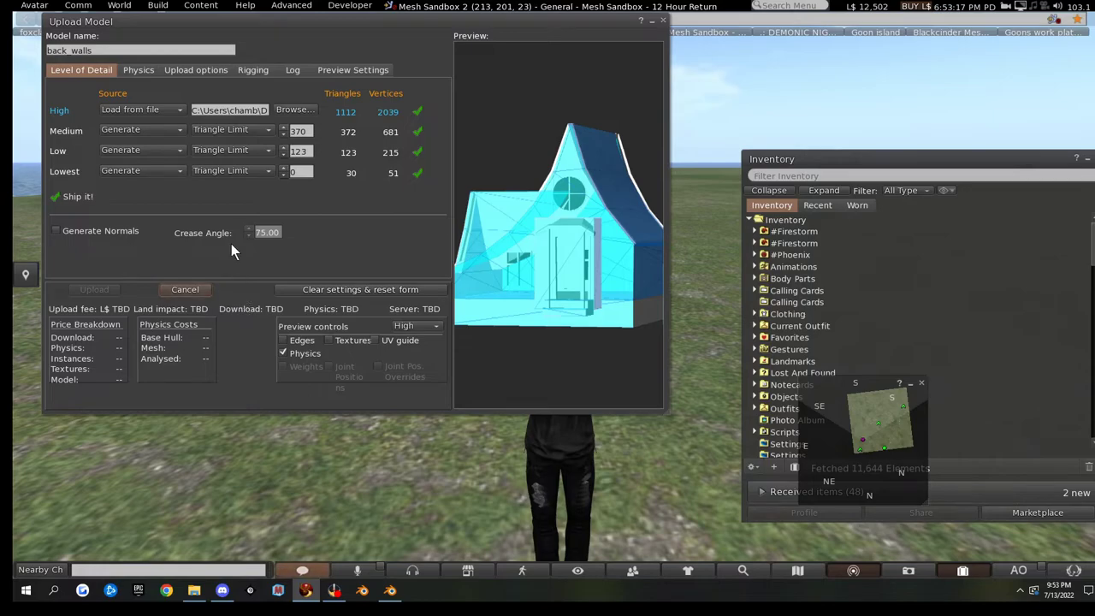
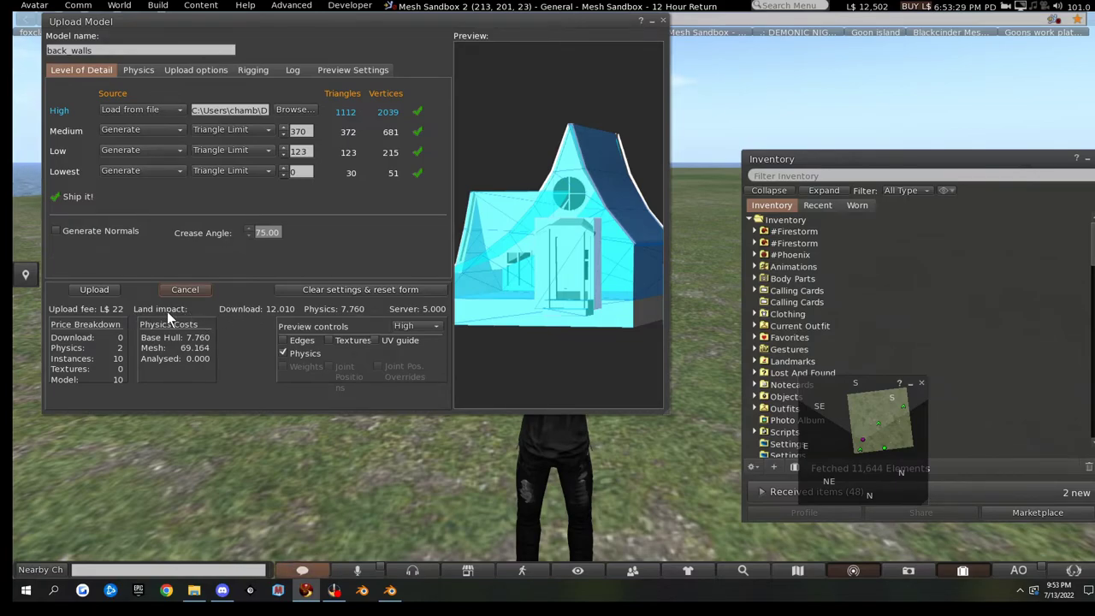
pyautogui.moveTo(612, 296); pyautogui.dragTo(648, 297)
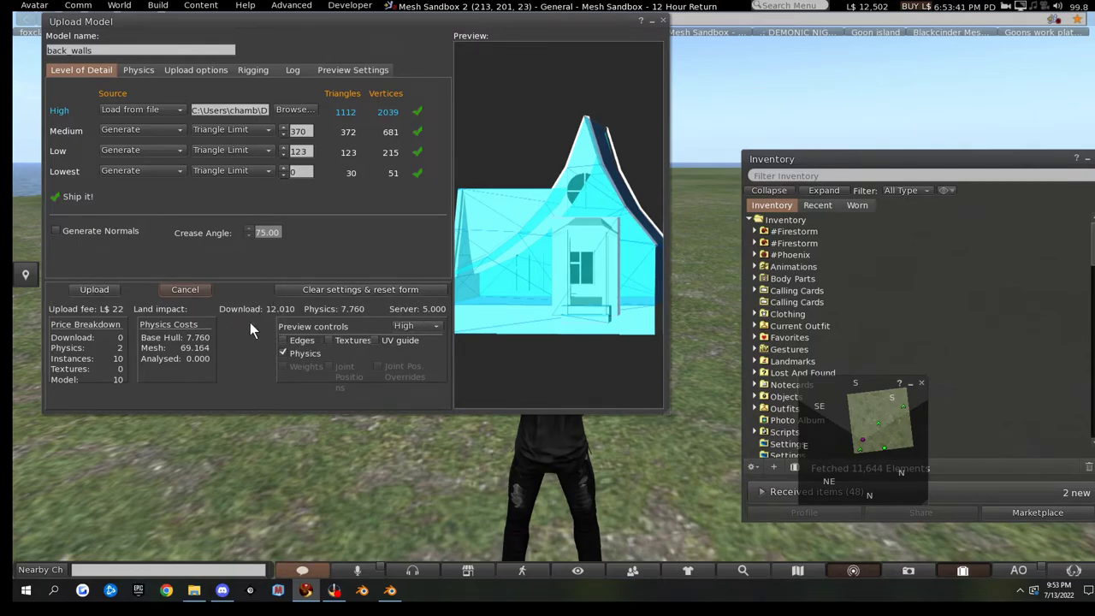
pyautogui.click(90, 289)
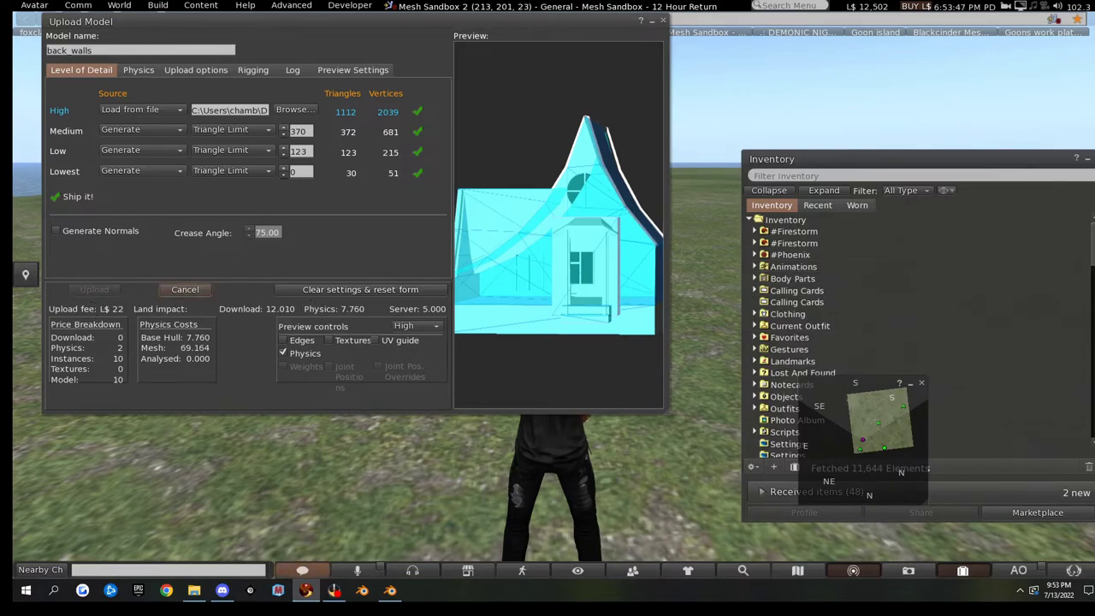
# - Place the uploaded back_walls object from the inventory on the sandbox ground and put the inventory away
pyautogui.moveTo(835, 407); pyautogui.dragTo(1049, 407)
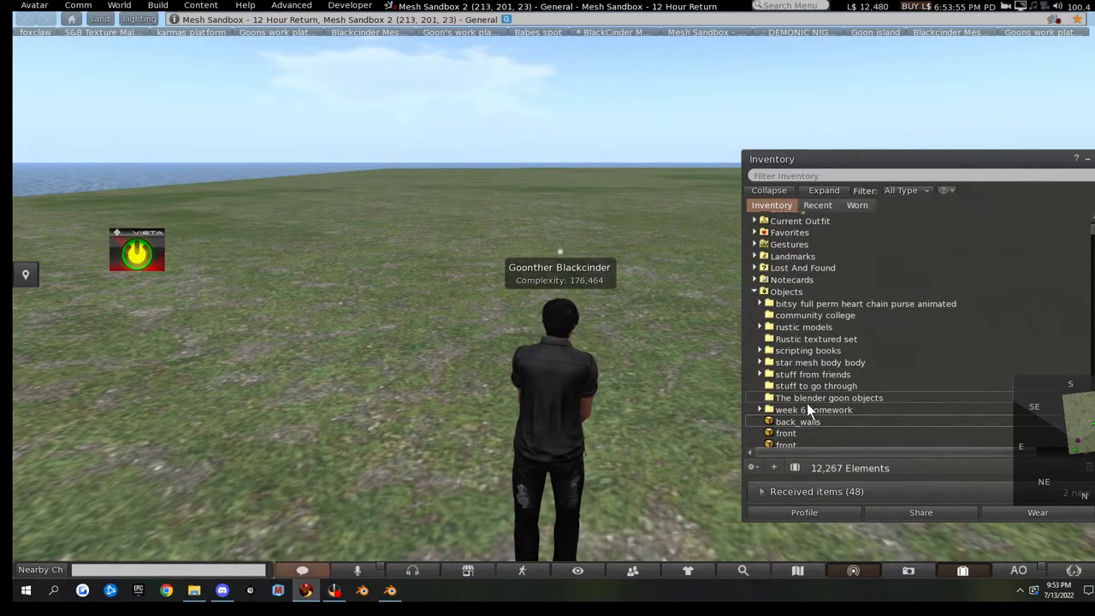
pyautogui.click(781, 422)
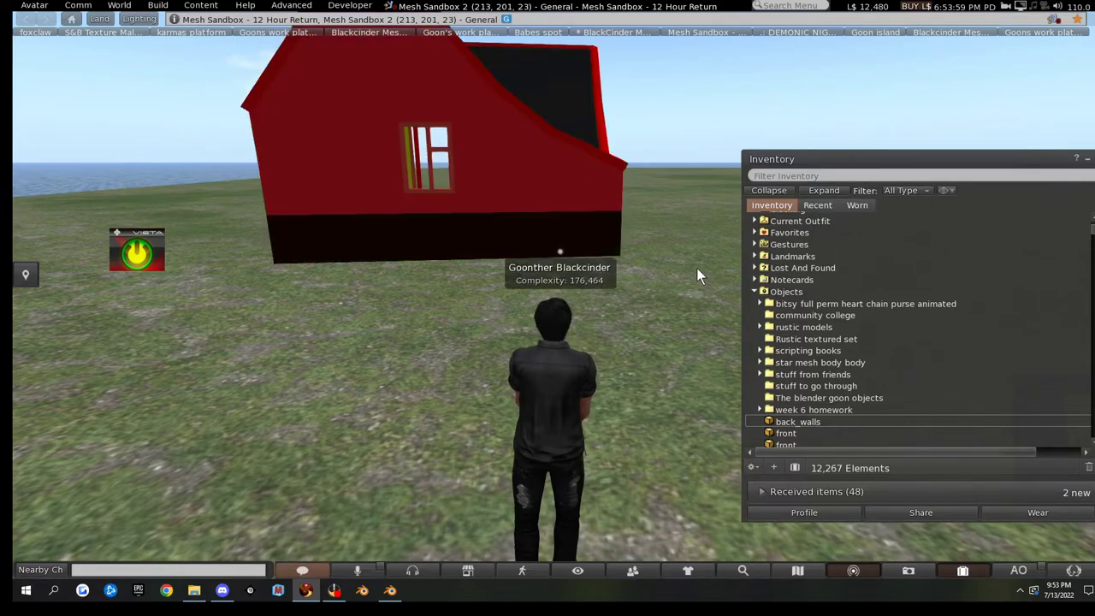
pyautogui.scroll(-3, 663, 255)
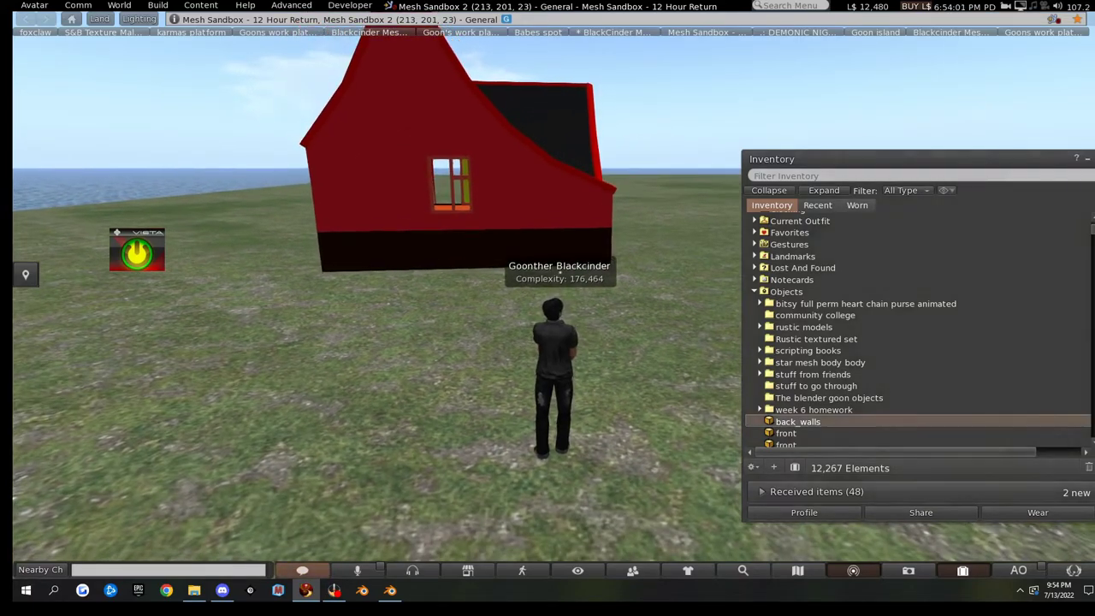
pyautogui.click(1093, 159)
# - Open the placed house for editing and lower it toward the ground to Z 26.772
pyautogui.keyDown('alt'); pyautogui.moveTo(473, 147); pyautogui.dragTo(517, 297); pyautogui.keyUp('alt')
pyautogui.rightClick(519, 294)
pyautogui.click(542, 316)
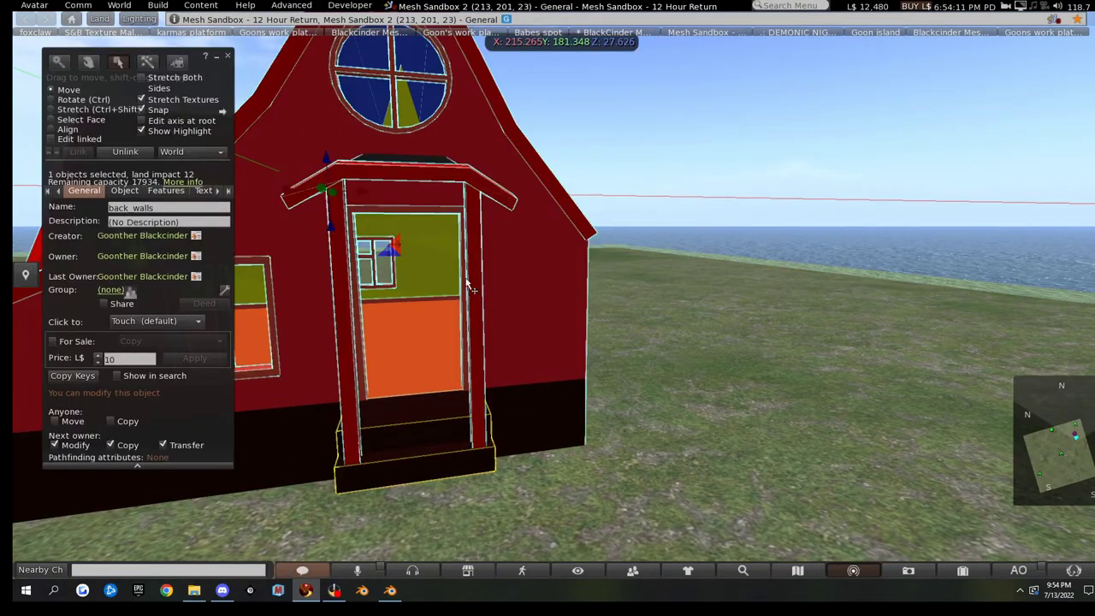
pyautogui.moveTo(327, 164); pyautogui.dragTo(339, 196)
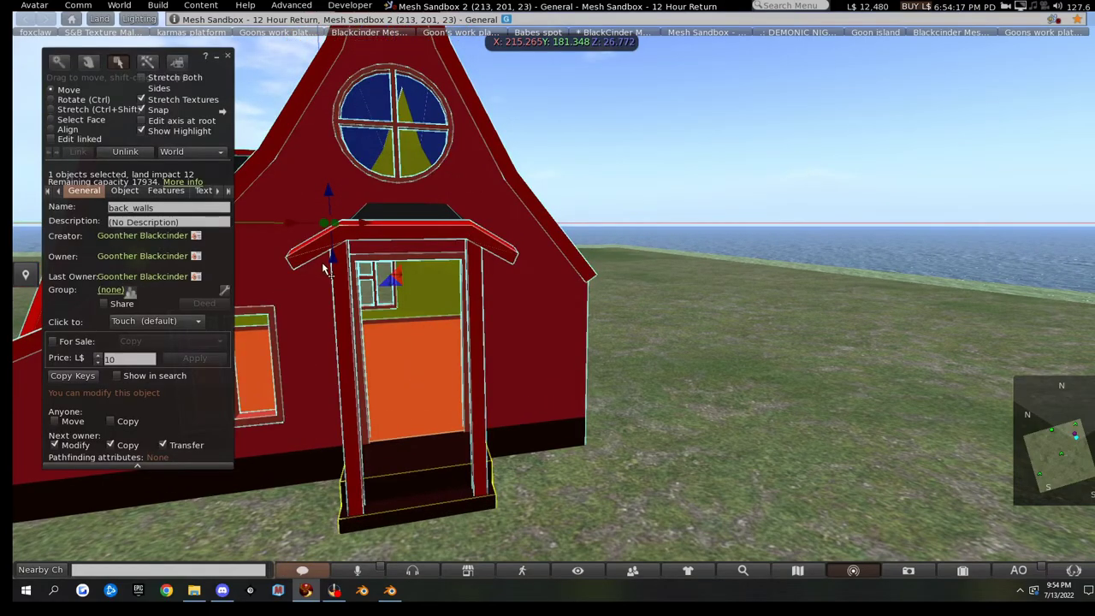
# - Enable editing of linked parts and set the porch roof's physics shape type to None
pyautogui.scroll(-3, 337, 205)
pyautogui.keyDown('alt'); pyautogui.moveTo(308, 353); pyautogui.dragTo(704, 366); pyautogui.keyUp('alt')
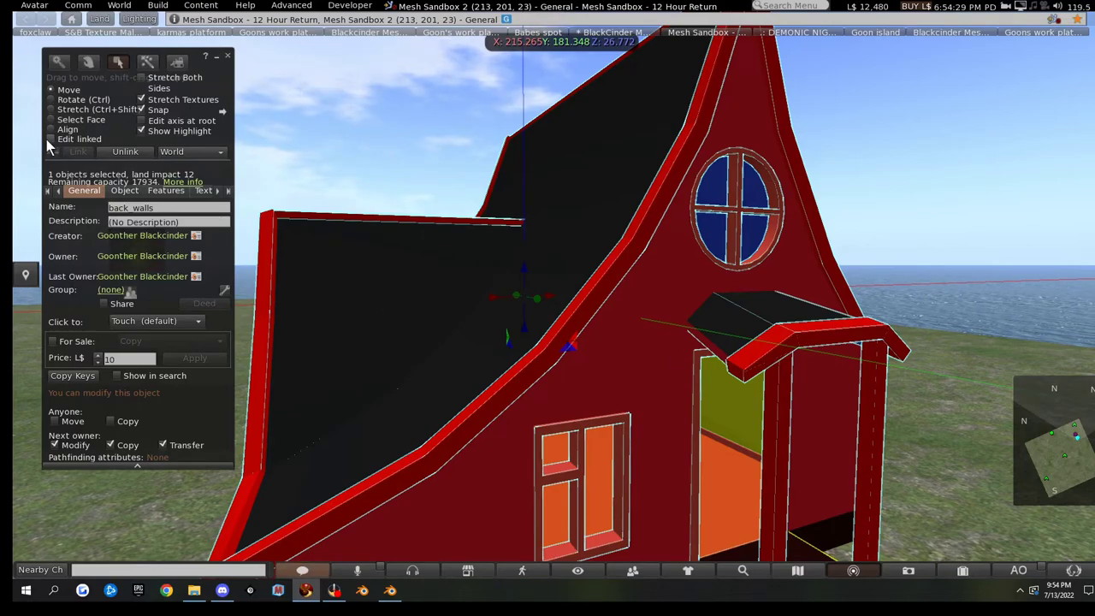
pyautogui.click(765, 358)
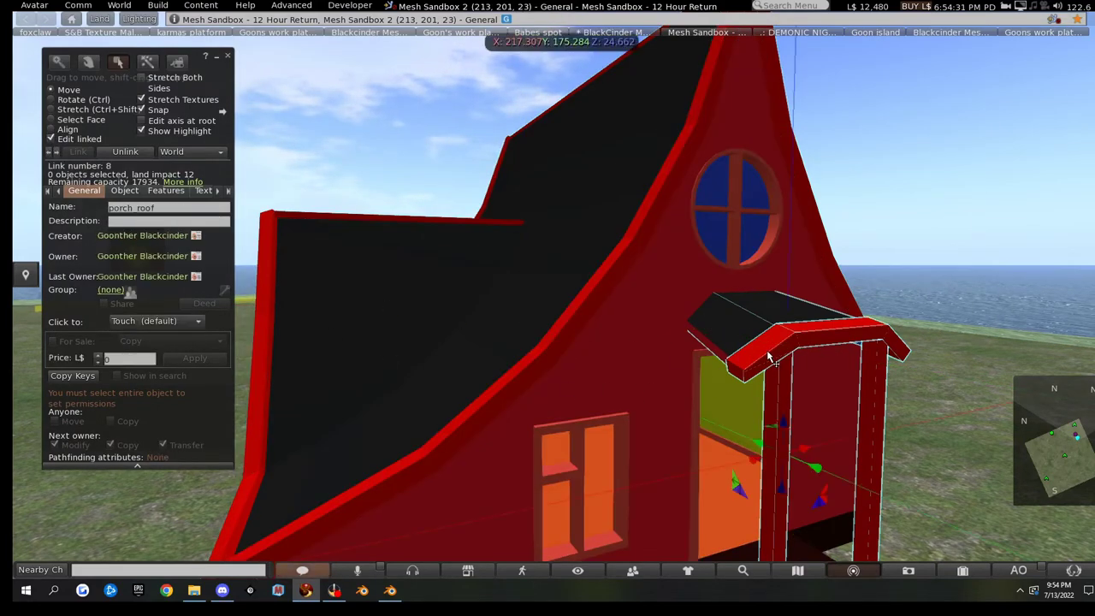
pyautogui.click(166, 190)
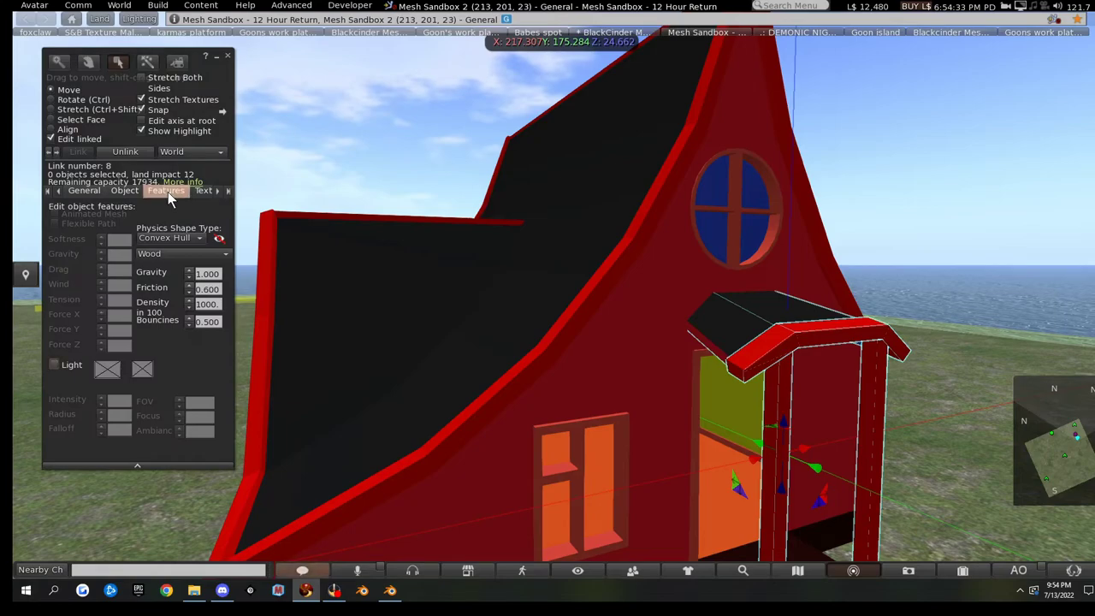
pyautogui.click(171, 238)
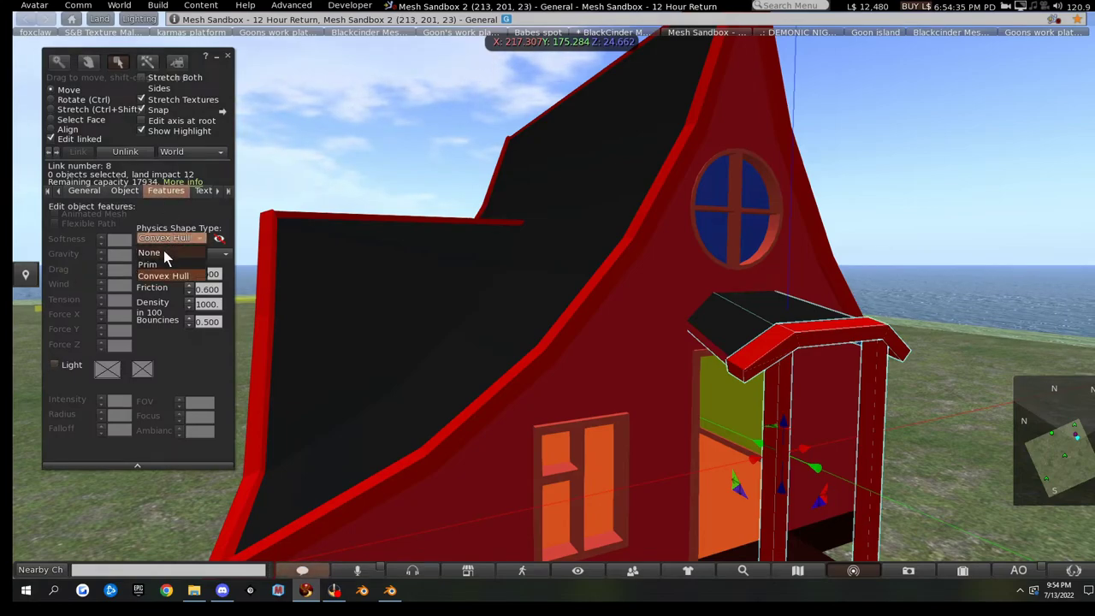
pyautogui.click(163, 251)
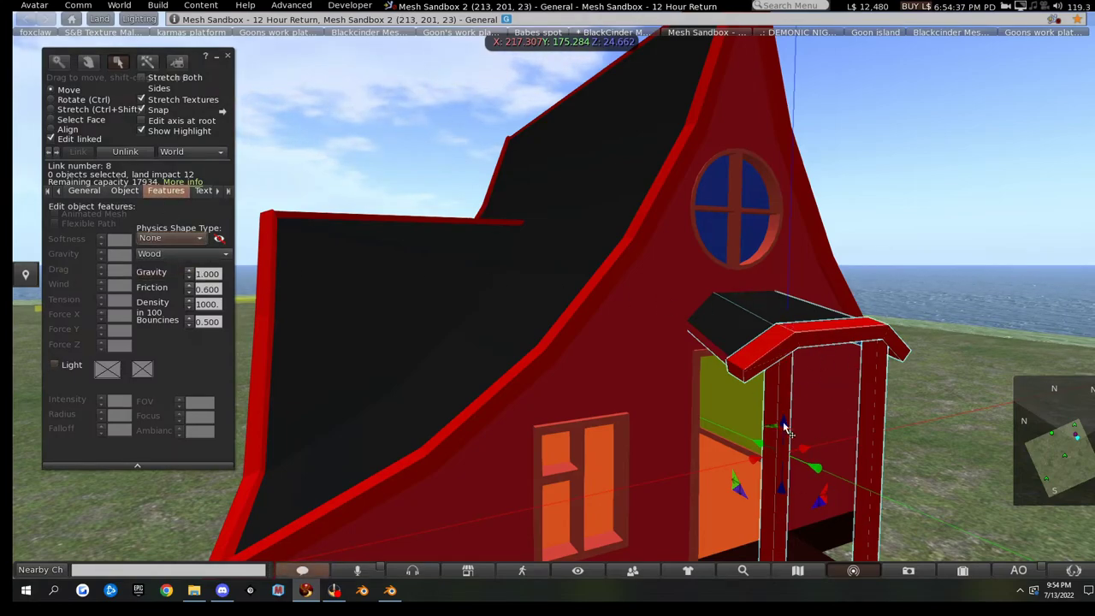
# - Set the physics shape type of the front wall, lower side roof and both main roof slopes to Prim, then finish editing
pyautogui.click(631, 352)
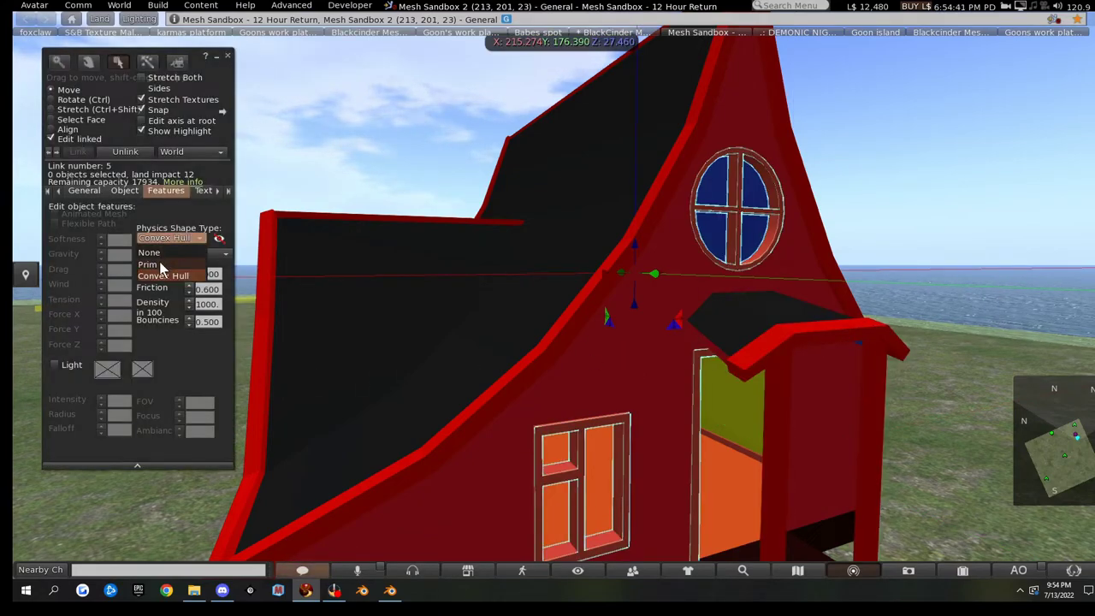
pyautogui.click(411, 283)
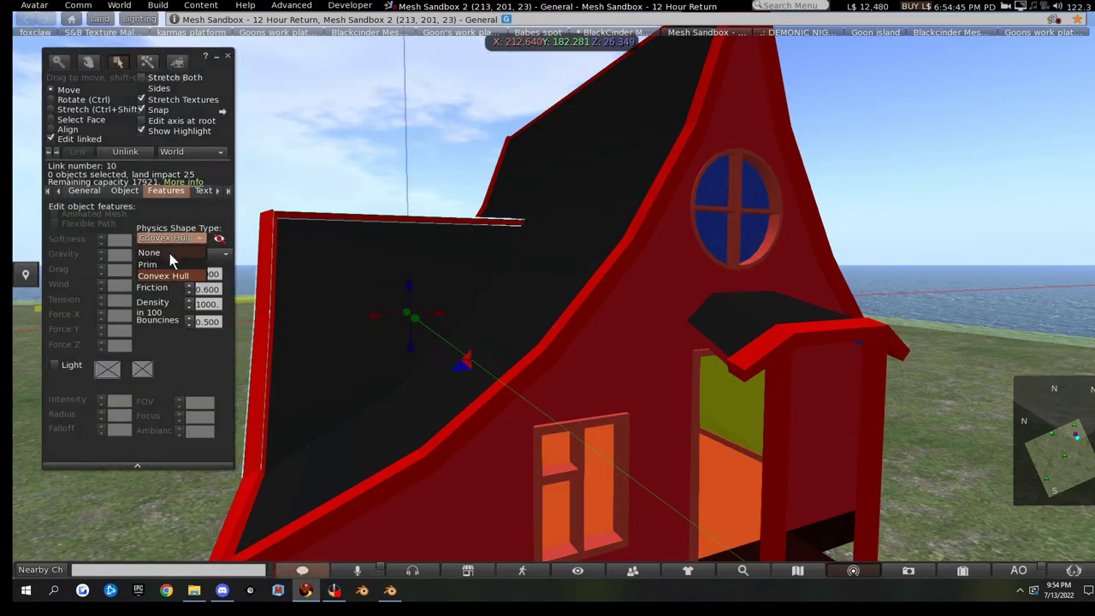
pyautogui.click(573, 202)
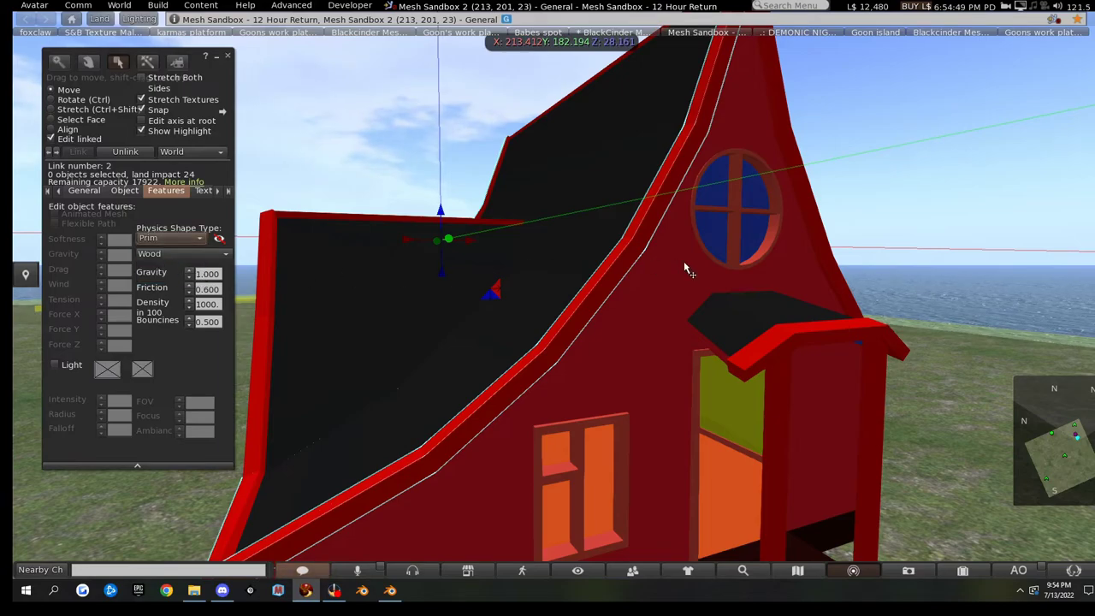
pyautogui.keyDown('alt'); pyautogui.moveTo(685, 268); pyautogui.dragTo(808, 293); pyautogui.keyUp('alt')
pyautogui.click(808, 292)
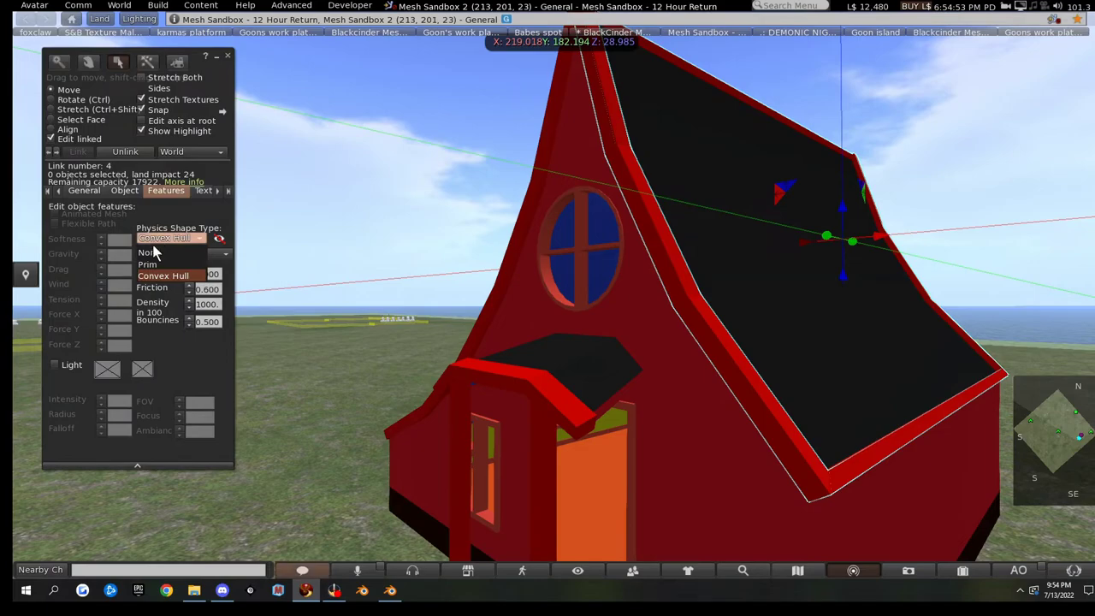
pyautogui.scroll(-5, 381, 327)
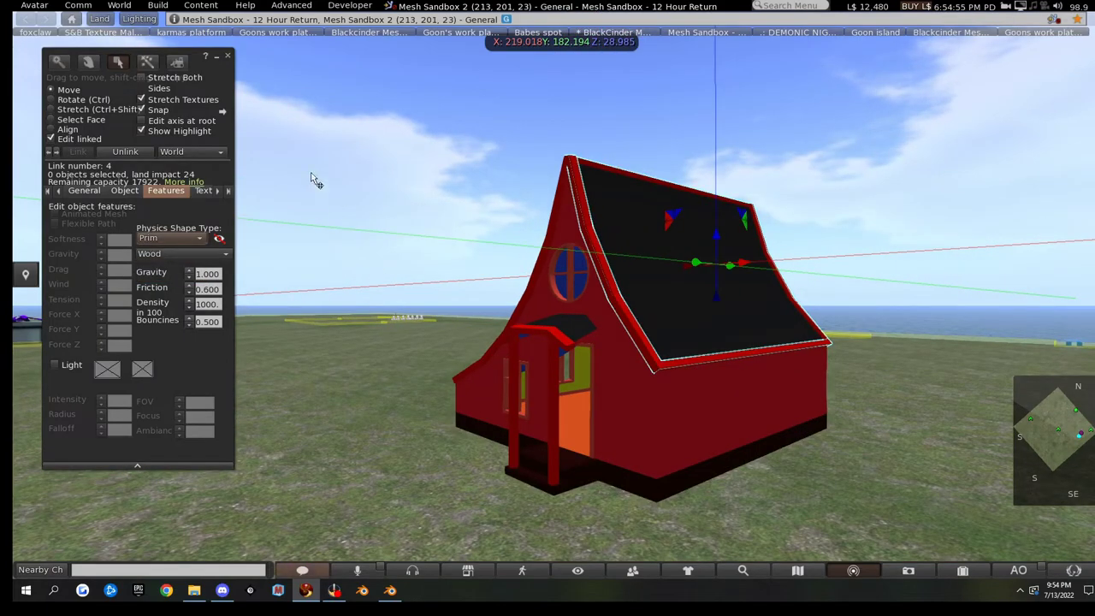
pyautogui.click(228, 56)
# - Walk the avatar around the outside of the house to the front porch to examine the placed building
pyautogui.press('Left')
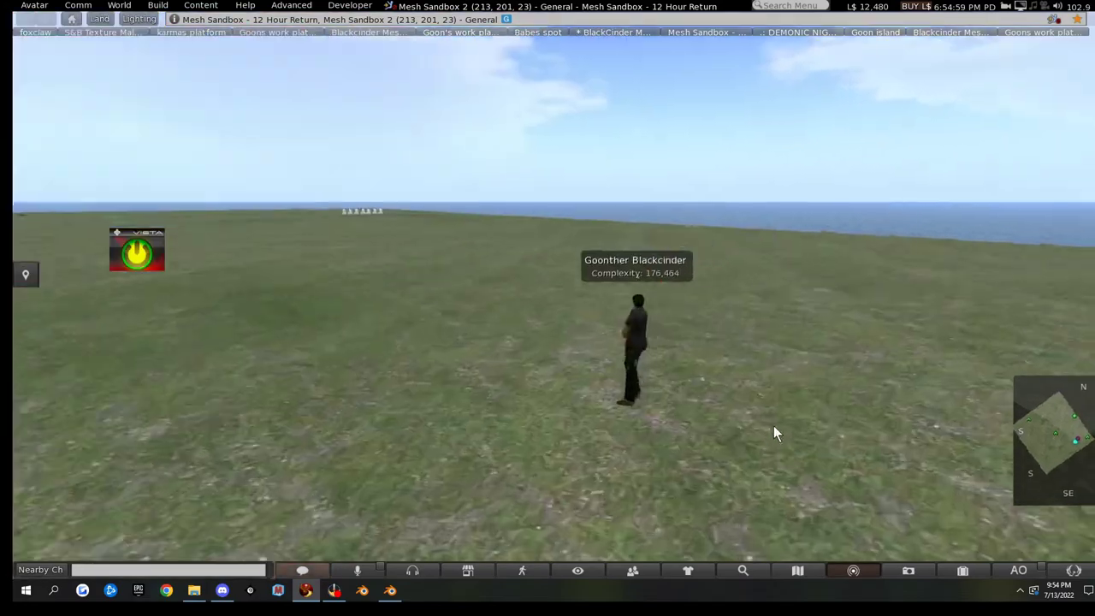
pyautogui.press('Up')
pyautogui.press('Up')
pyautogui.press('Left')
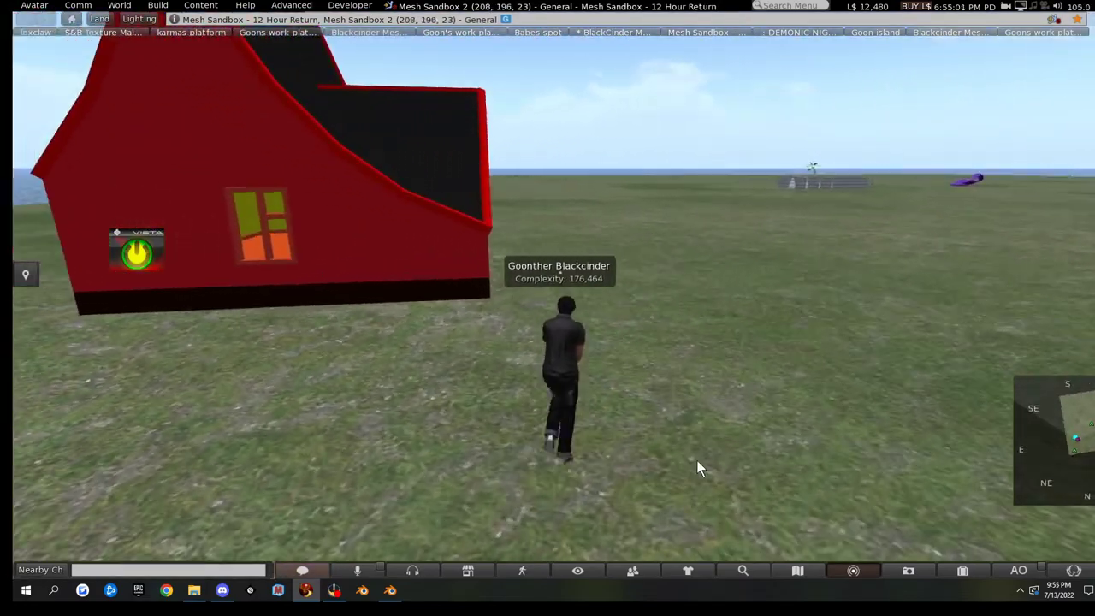
pyautogui.scroll(5, 697, 469)
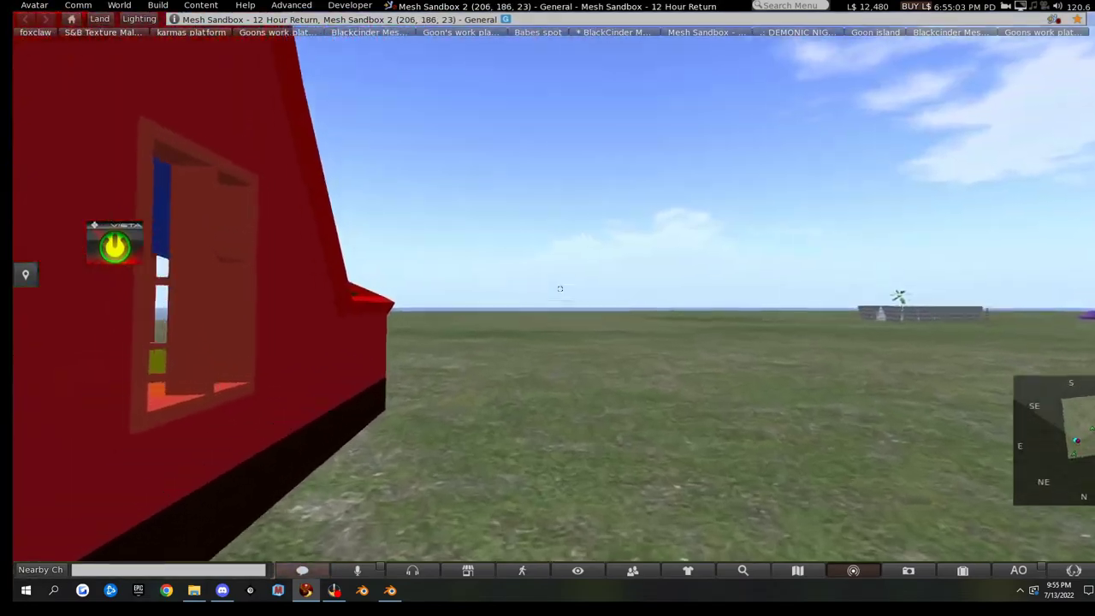
pyautogui.press('Up')
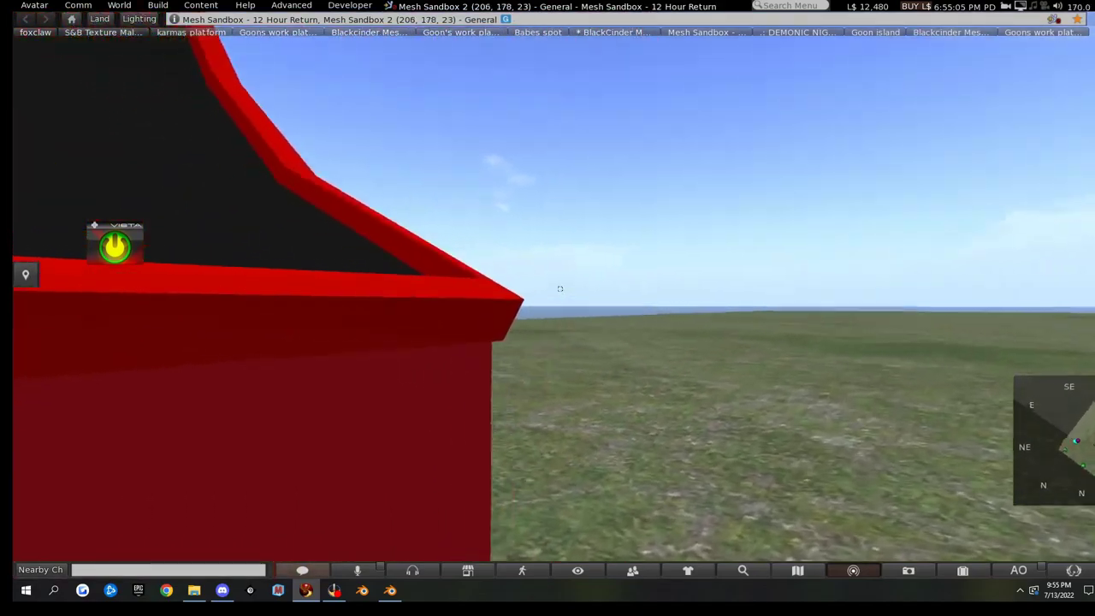
pyautogui.press('Up')
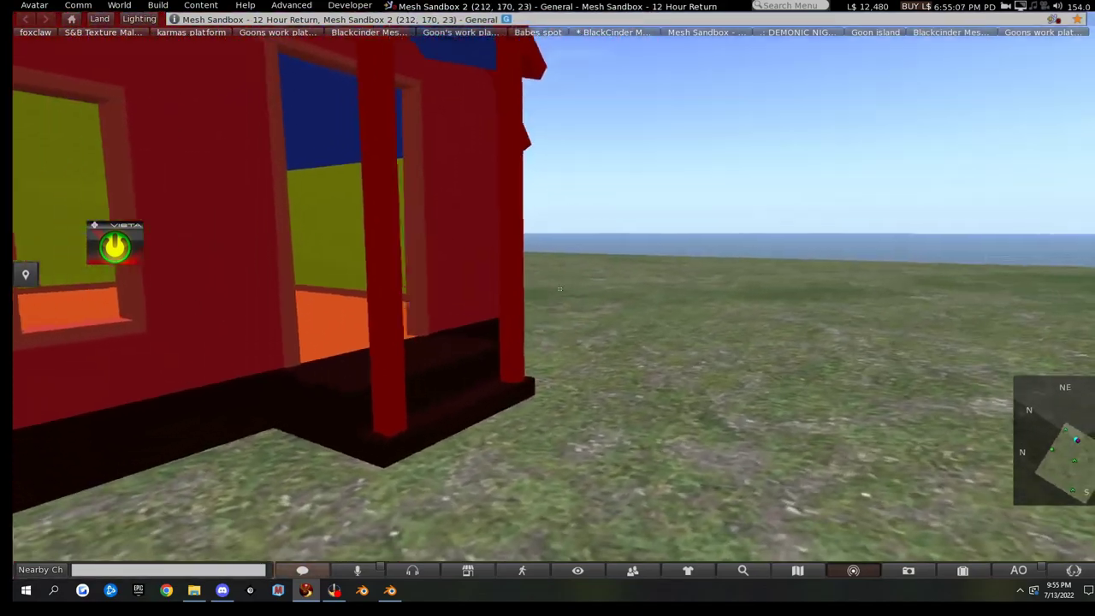
pyautogui.scroll(-2, 560, 289)
pyautogui.press('Left')
pyautogui.press('Up')
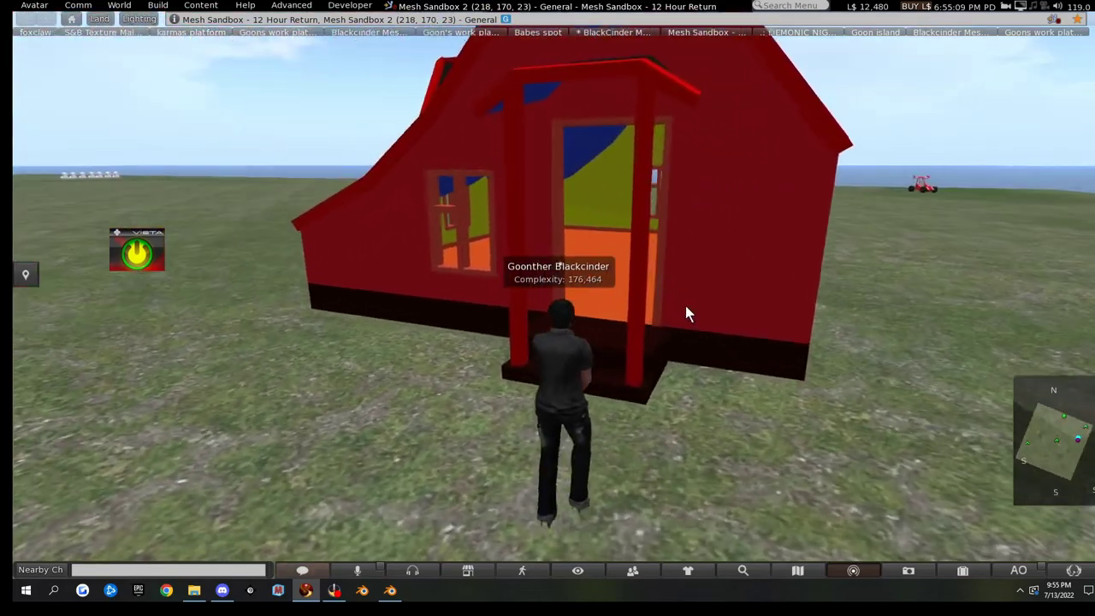
# - Walk the avatar across the porch and through the doorway to the back wall to test the entrance and floor collision
pyautogui.press('Right')
pyautogui.press('Up')
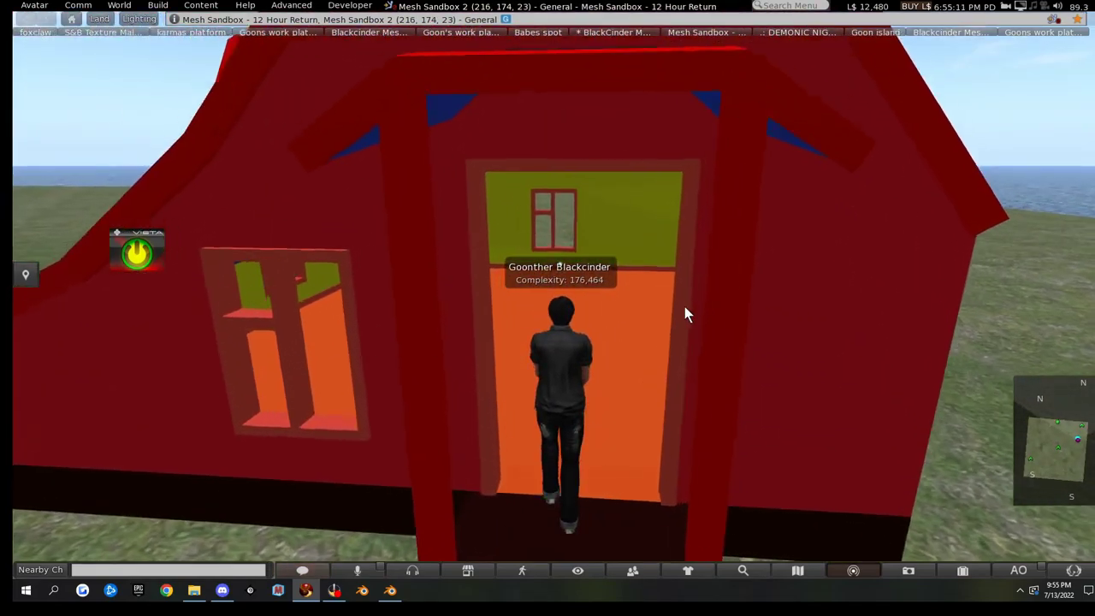
pyautogui.scroll(4, 689, 310)
pyautogui.press('Up')
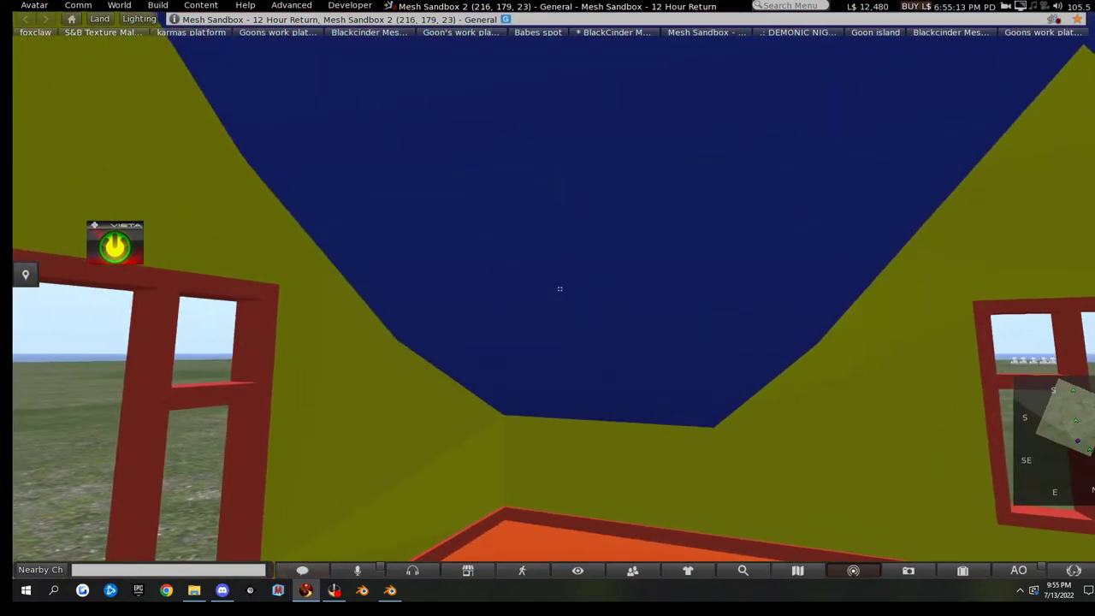
pyautogui.press('Up')
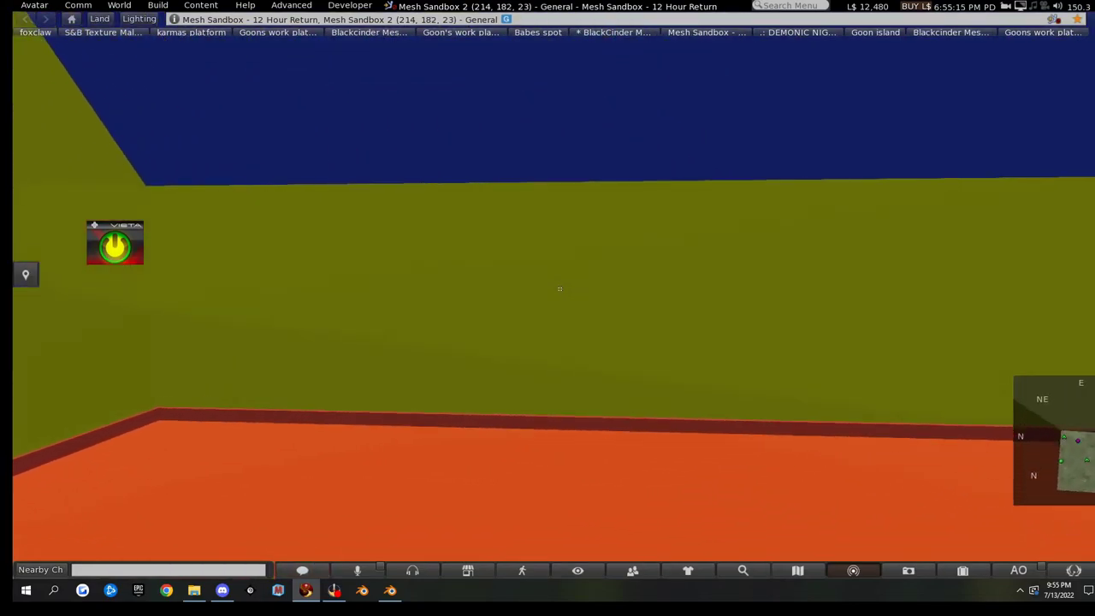
pyautogui.scroll(-2, 561, 291)
pyautogui.press('Up')
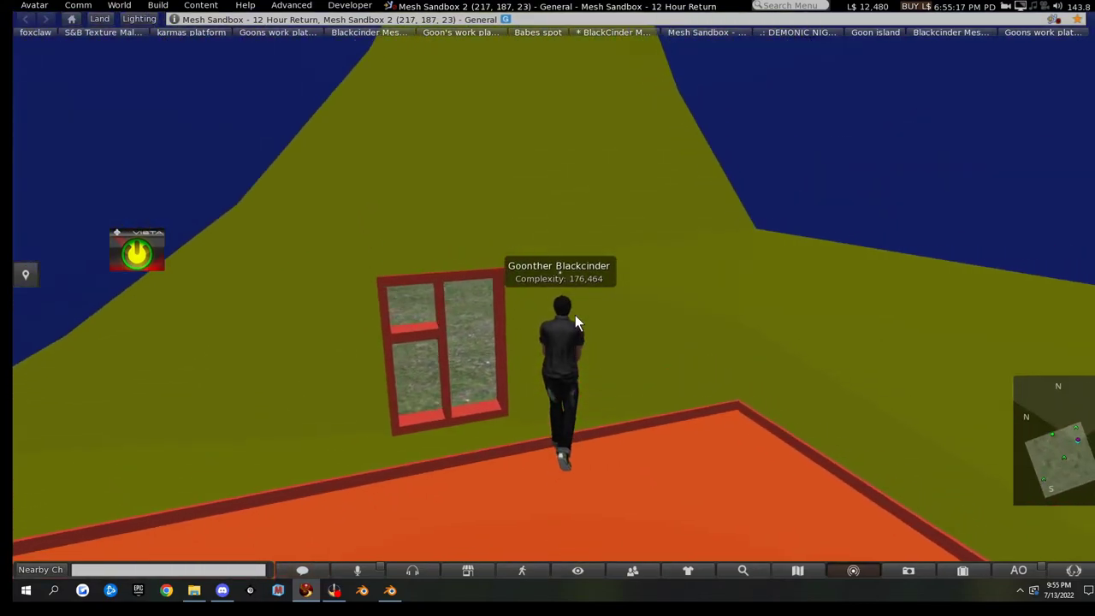
# - Walk the avatar along the interior walls, past the doorway and into the low-roofed side to test the wall collision
pyautogui.press('Right')
pyautogui.press('Right')
pyautogui.press('Up')
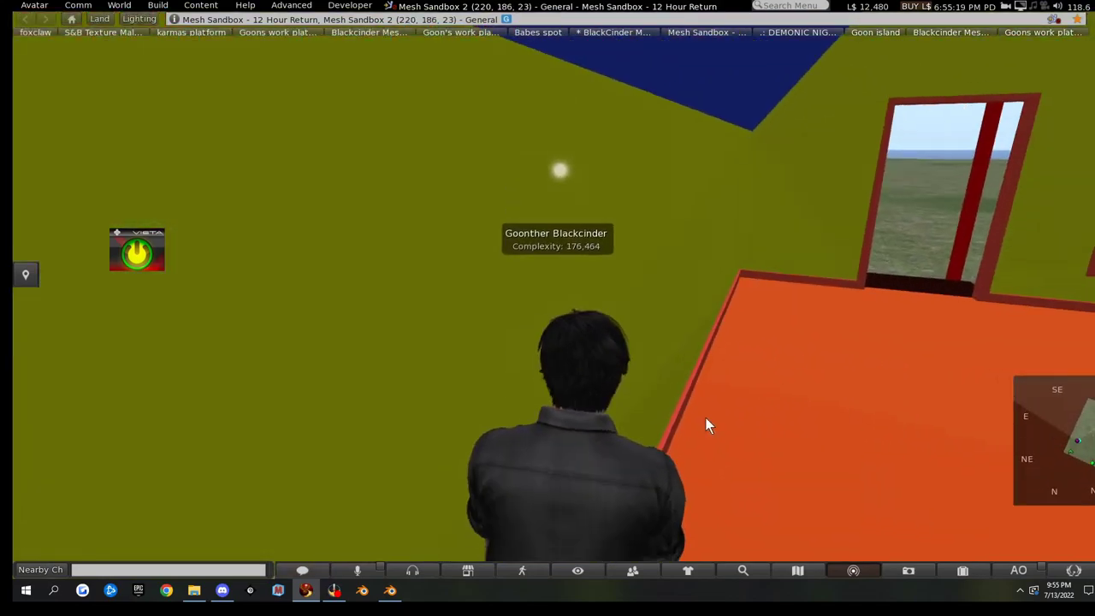
pyautogui.press('Right')
pyautogui.press('Up')
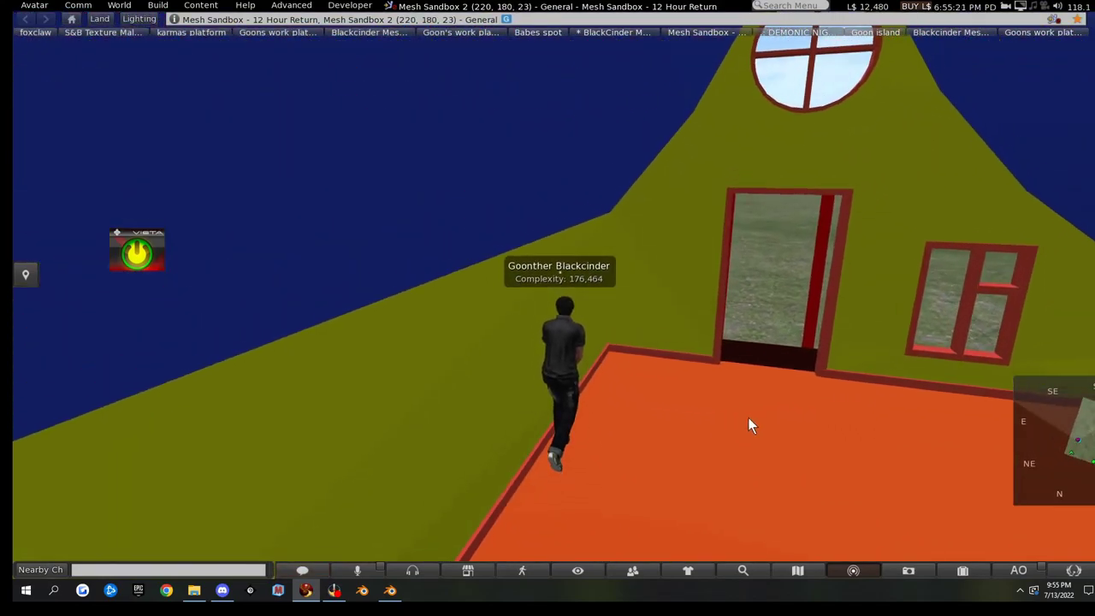
pyautogui.press('Right')
pyautogui.press('Up')
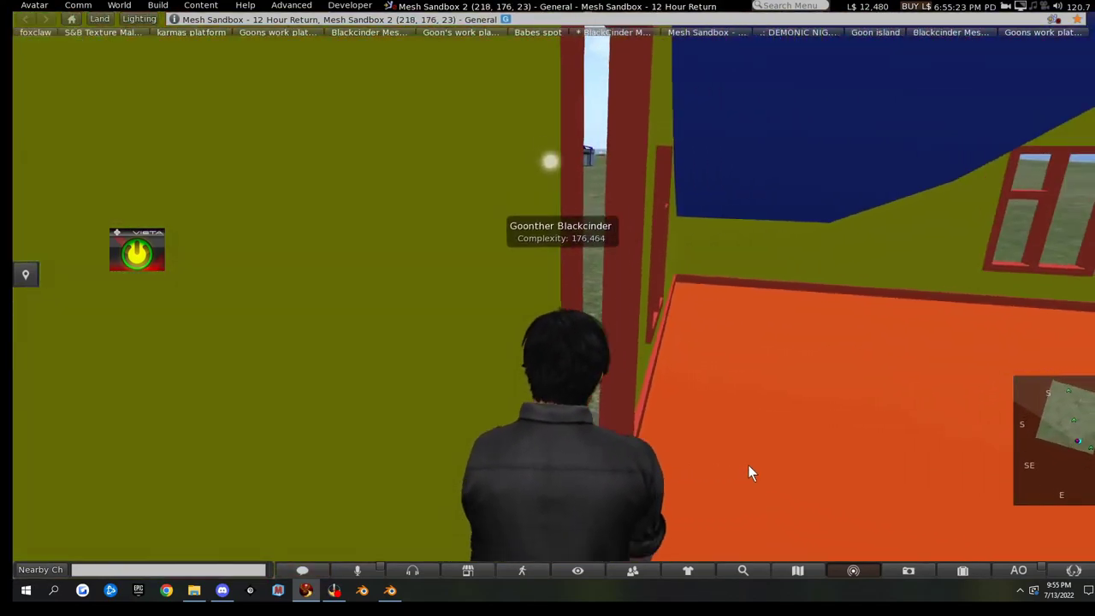
pyautogui.press('Up')
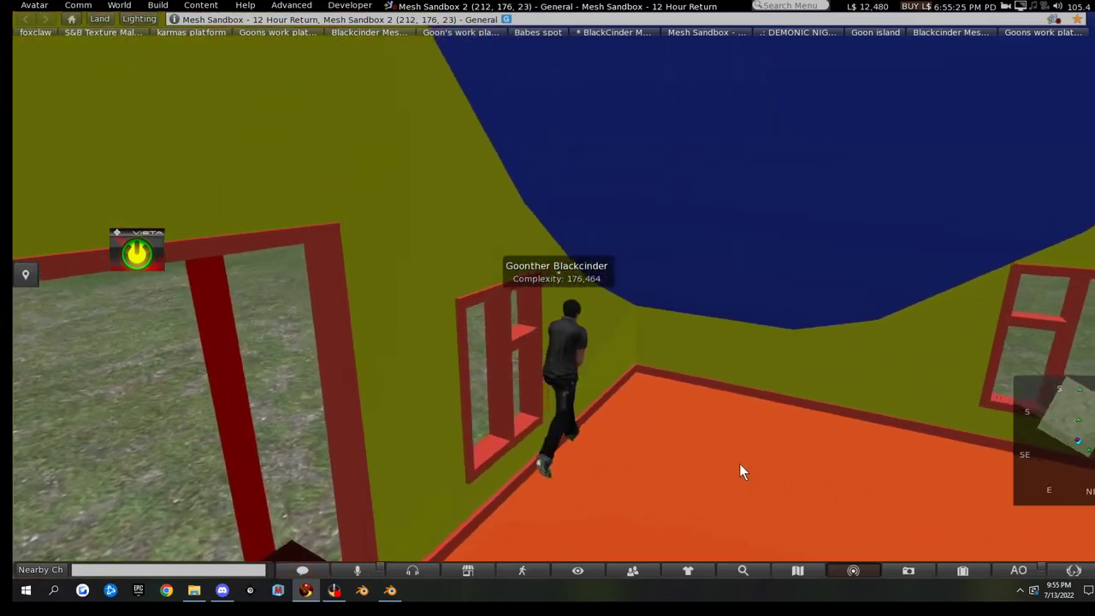
pyautogui.scroll(10, 736, 463)
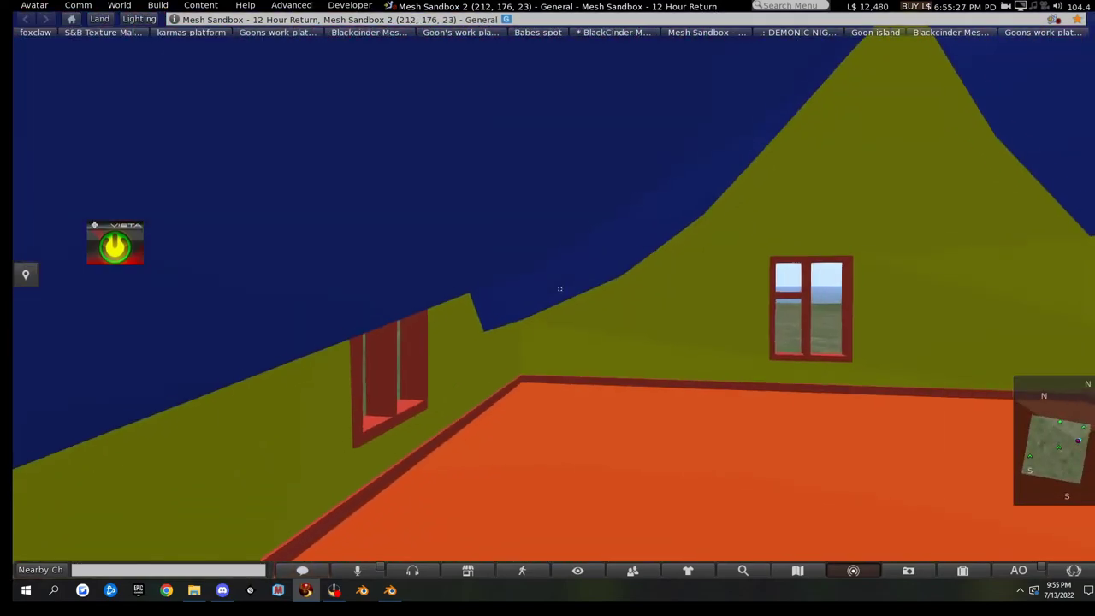
pyautogui.press('Up')
pyautogui.scroll(-3, 560, 290)
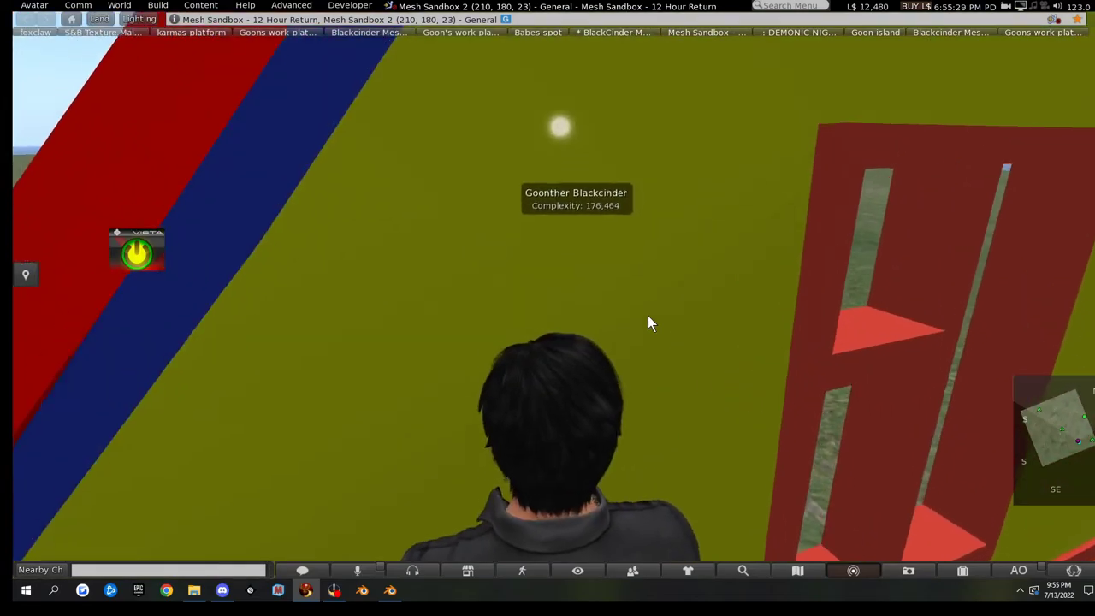
# - Walk the avatar through the interior in first-person view and out the front doorway to examine the walls, ceiling and entrance collision
pyautogui.press('Right')
pyautogui.press('Right')
pyautogui.scroll(5, 673, 328)
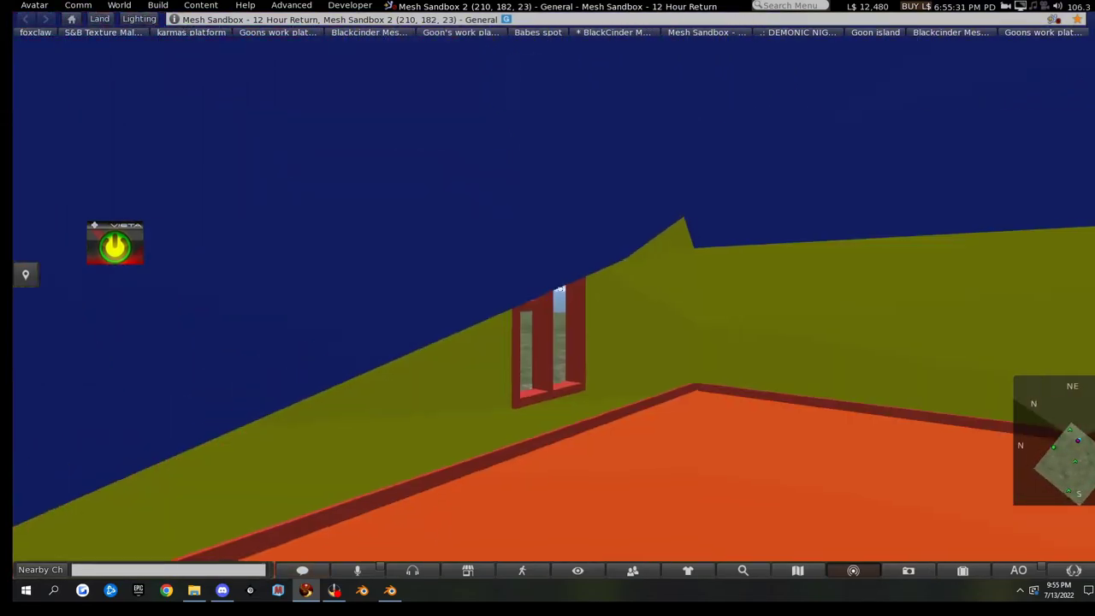
pyautogui.press('Up')
pyautogui.press('w')
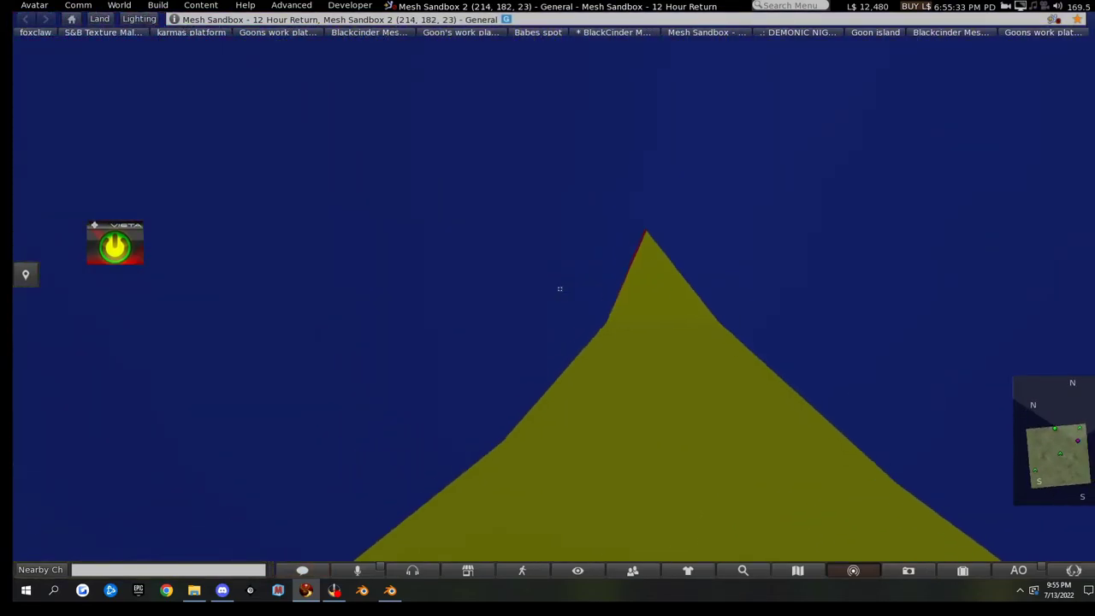
pyautogui.press('Up')
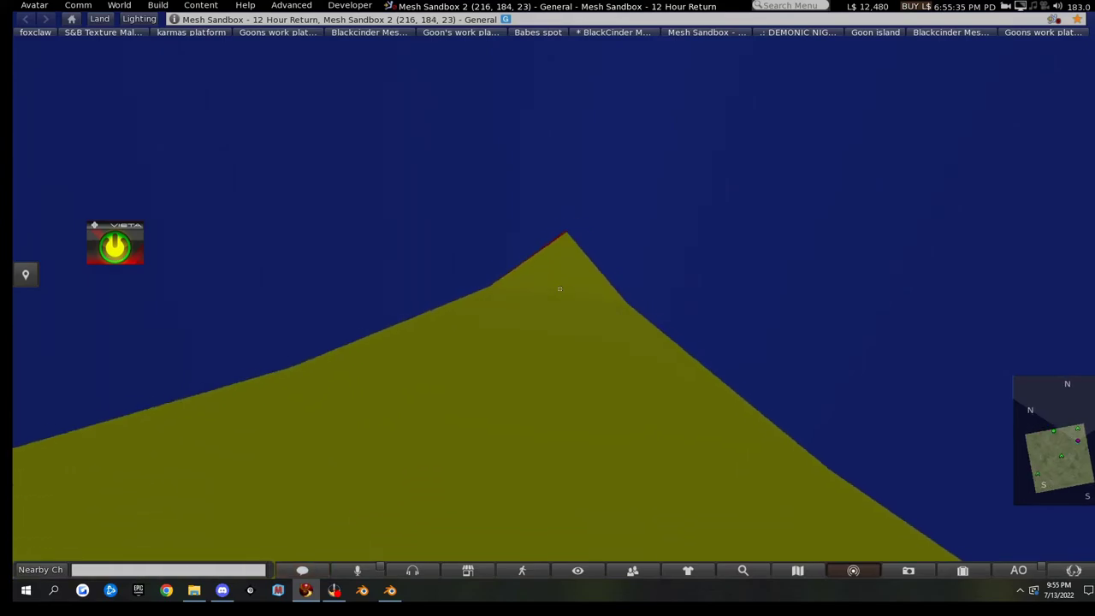
pyautogui.press('w')
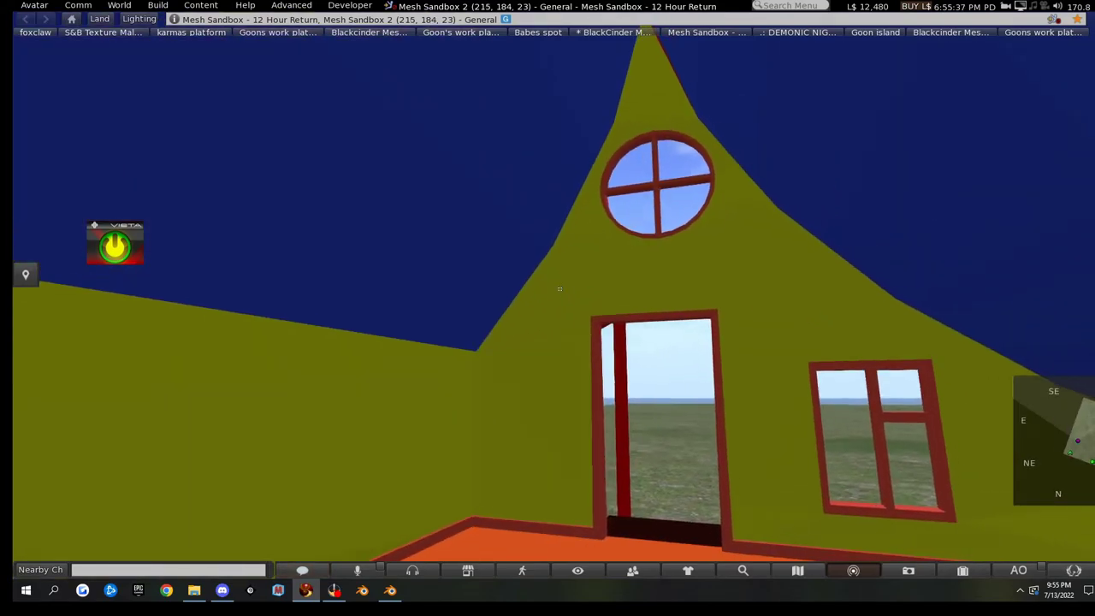
pyautogui.press('Up')
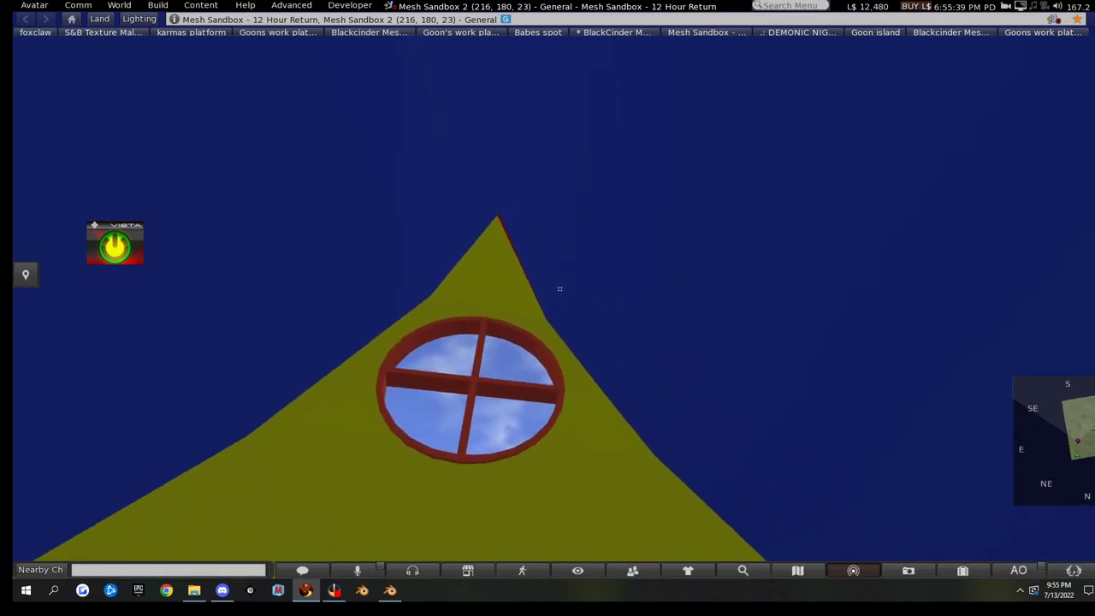
pyautogui.press('Up')
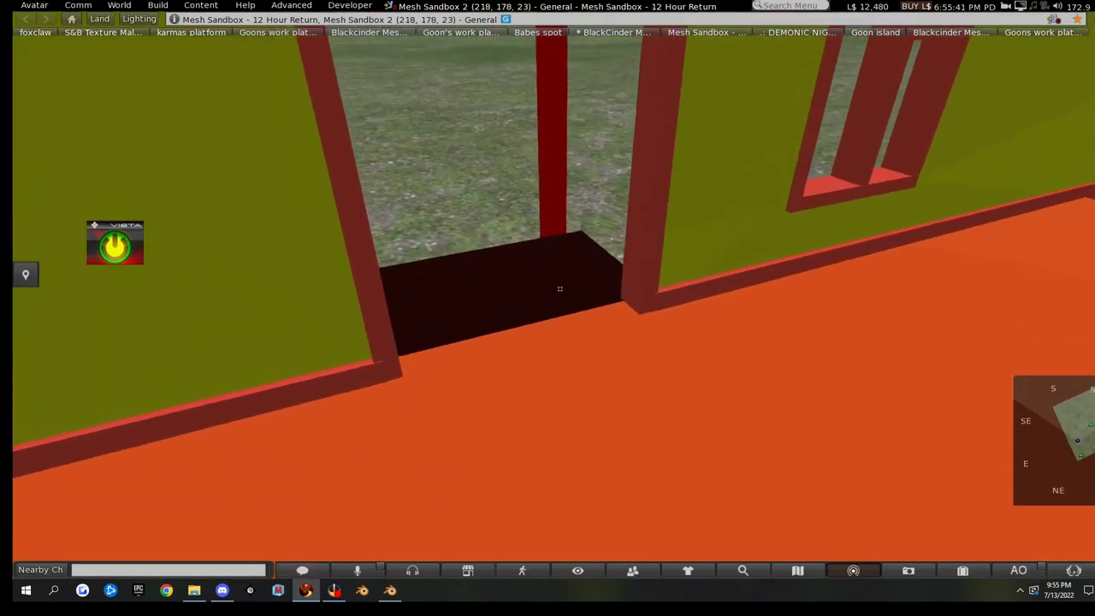
pyautogui.press('Up')
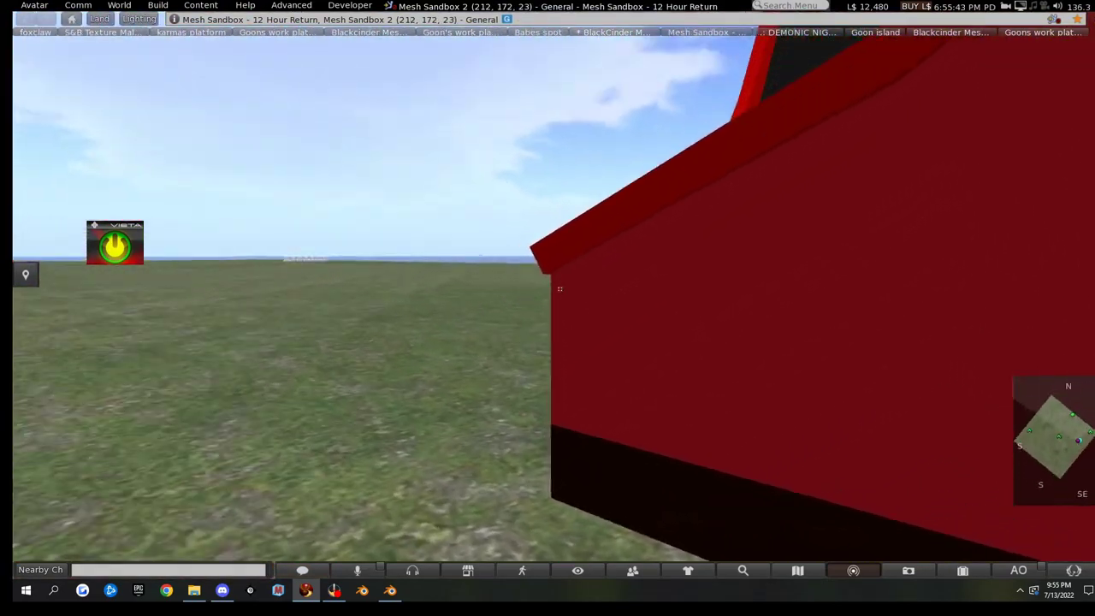
# - Walk around the outside of the house in first-person view to examine the exterior walls, windows and roof edges
pyautogui.press('a')
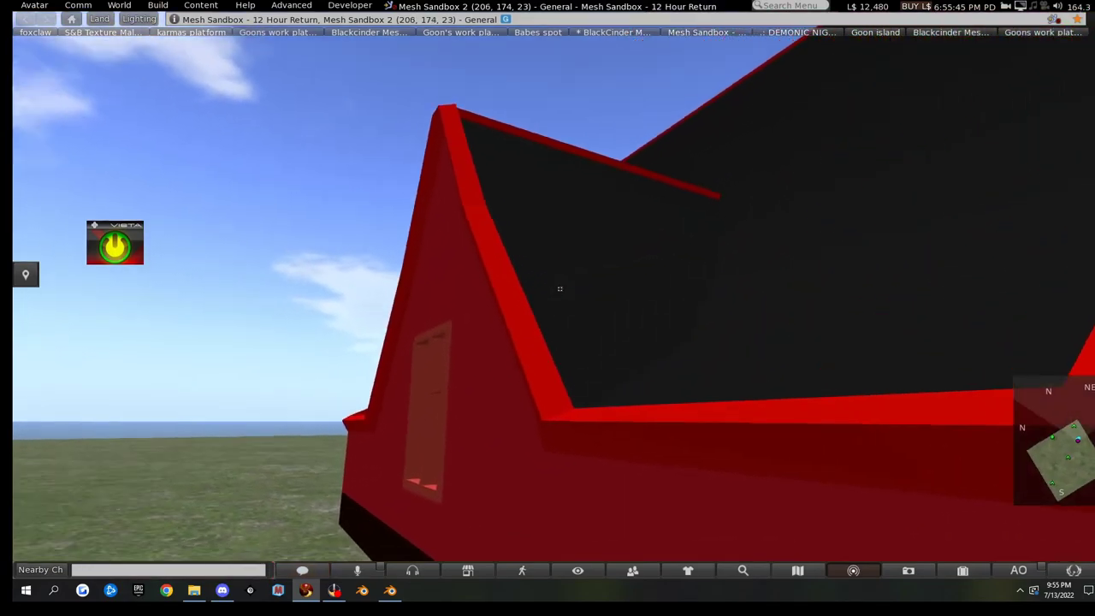
pyautogui.press('Up')
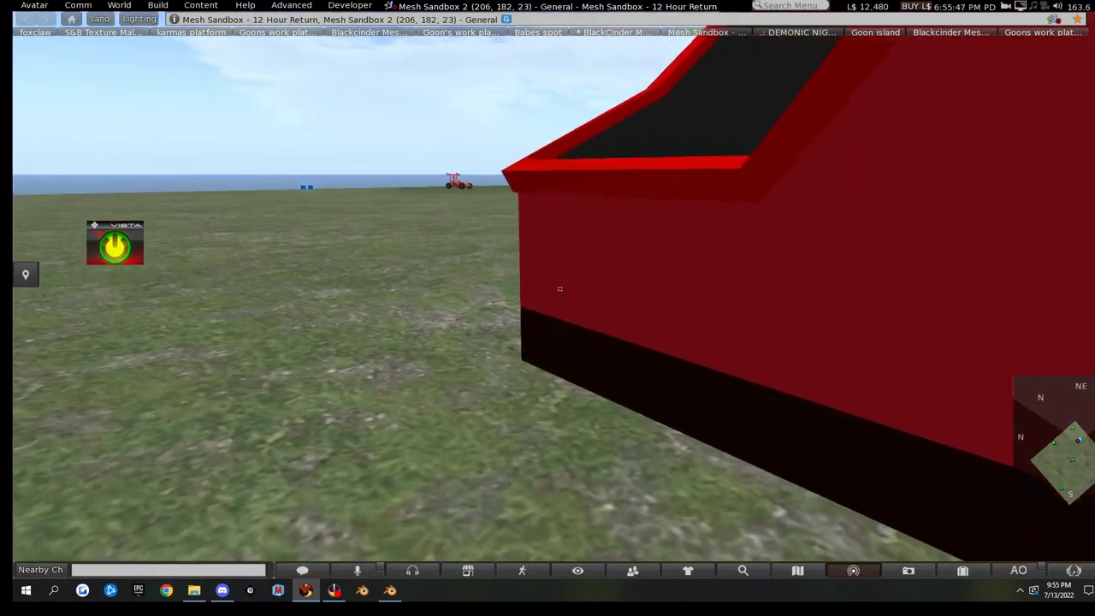
pyautogui.press('Up')
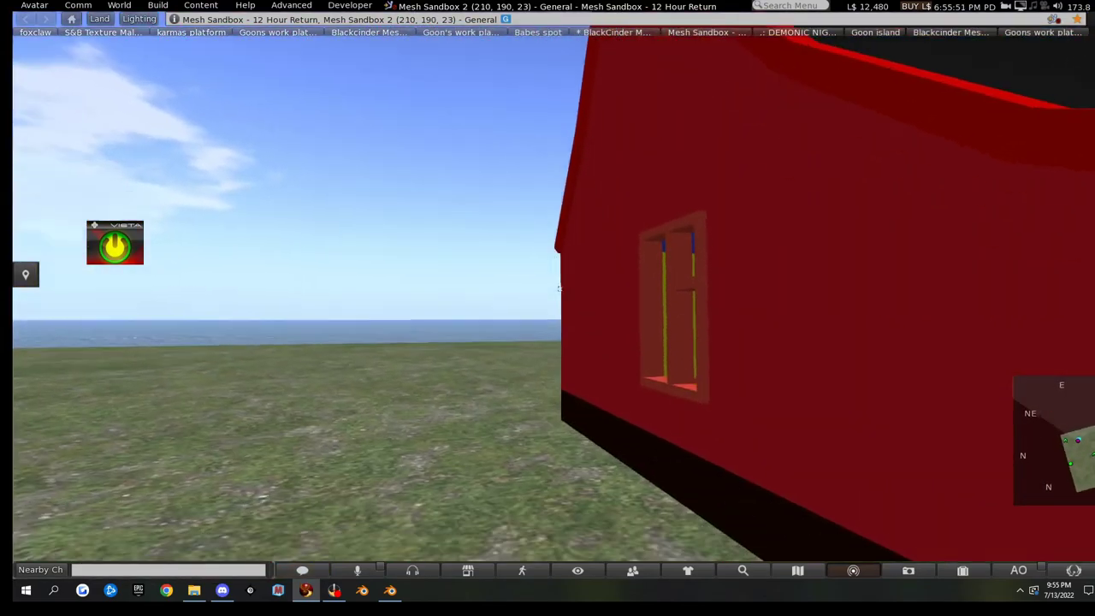
pyautogui.press('Up')
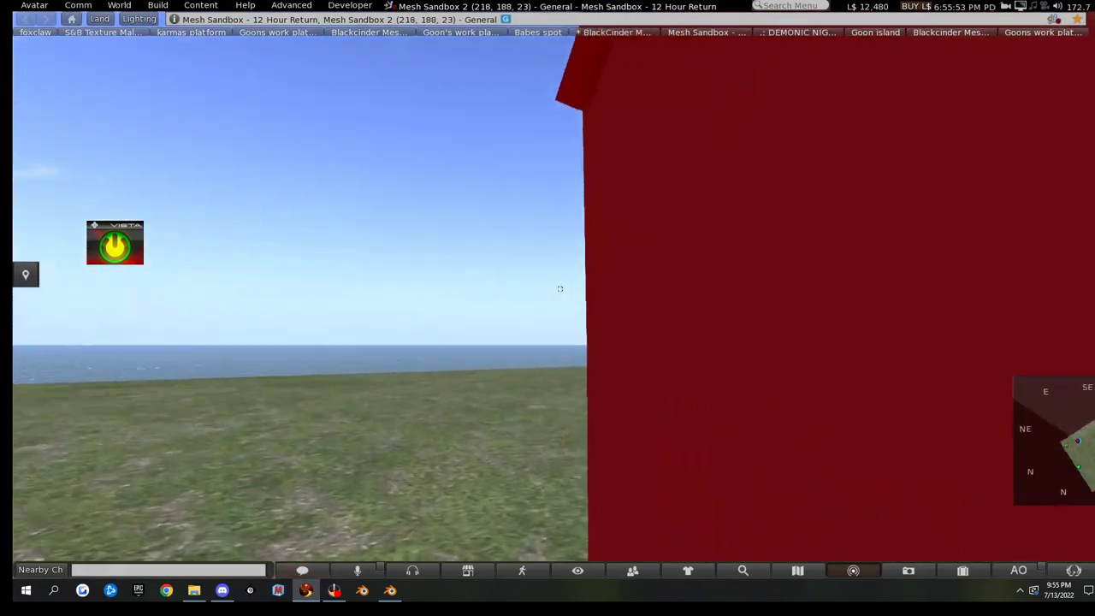
pyautogui.press('Up')
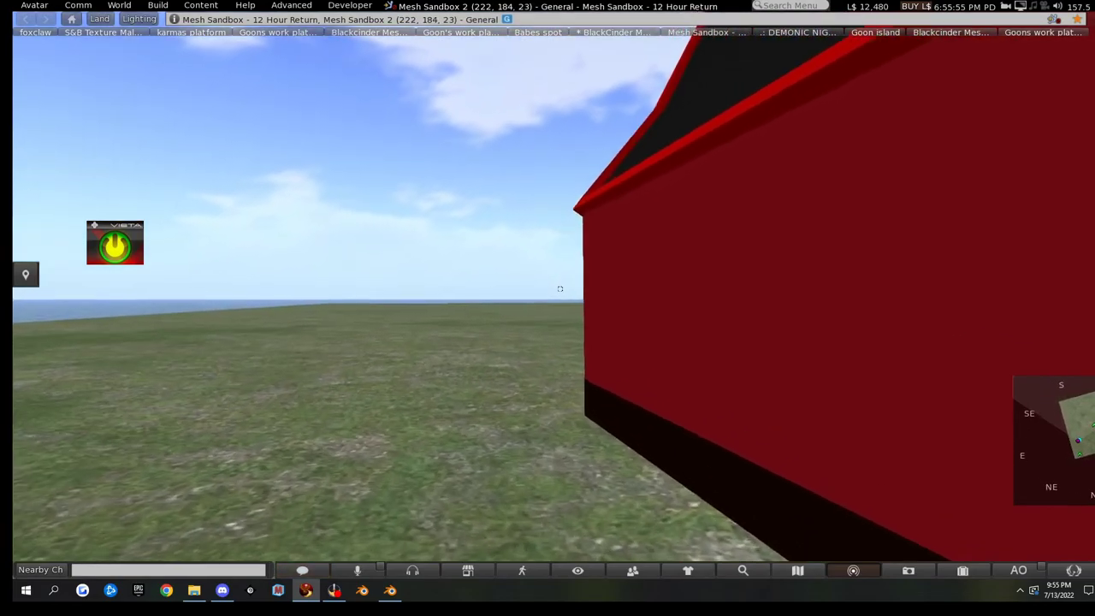
pyautogui.press('Up')
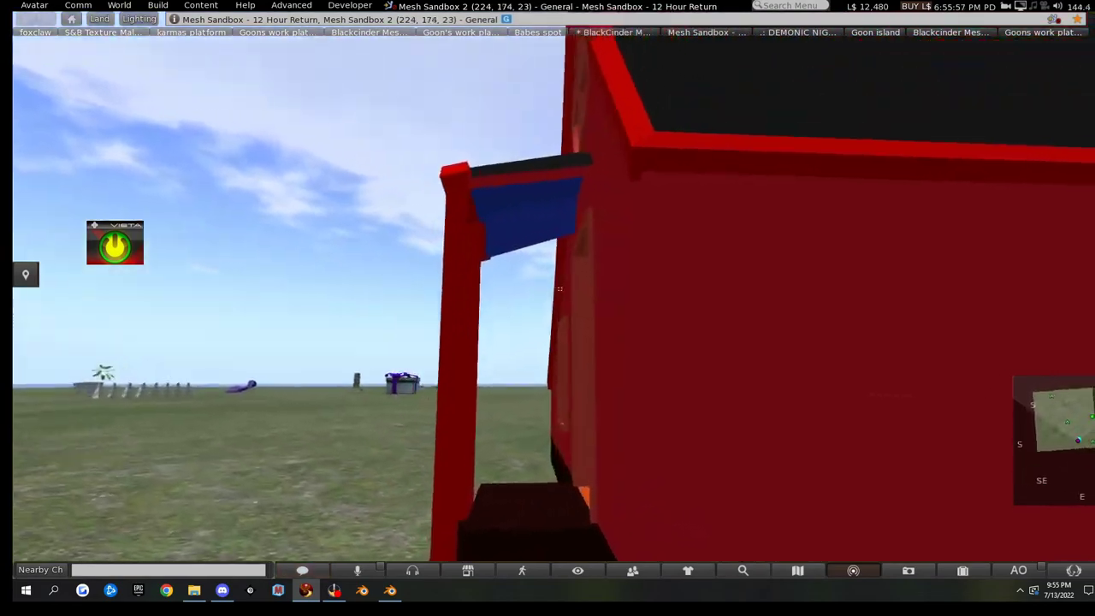
# - Return to third-person view, fly the avatar onto the main roof, land and climb to the ridge to test the roof collision
pyautogui.press('Escape')
pyautogui.press('Right')
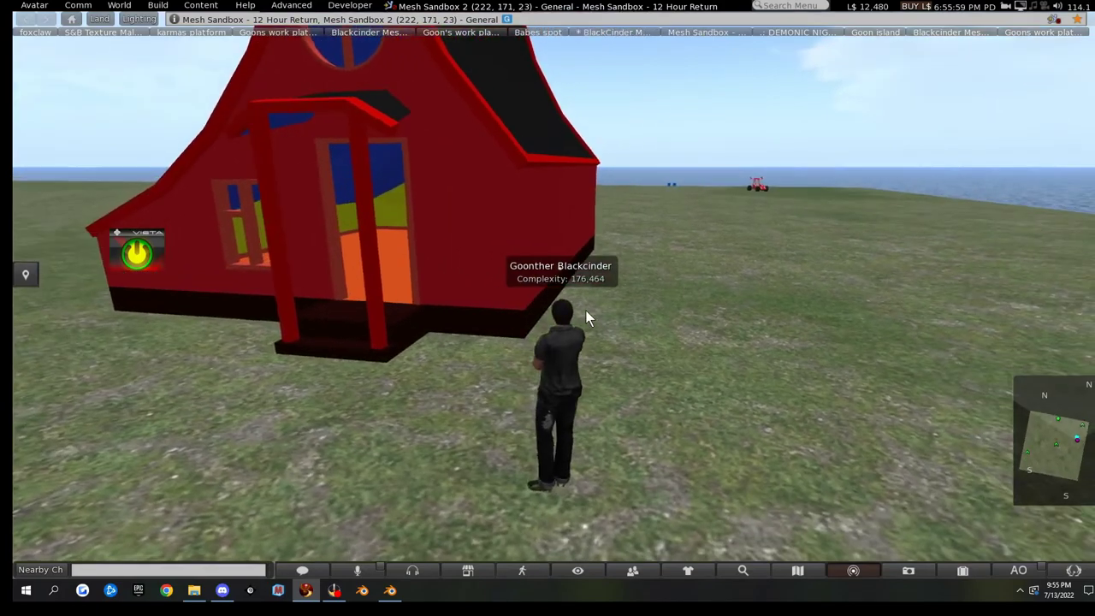
pyautogui.press('Up')
pyautogui.press('pageup')
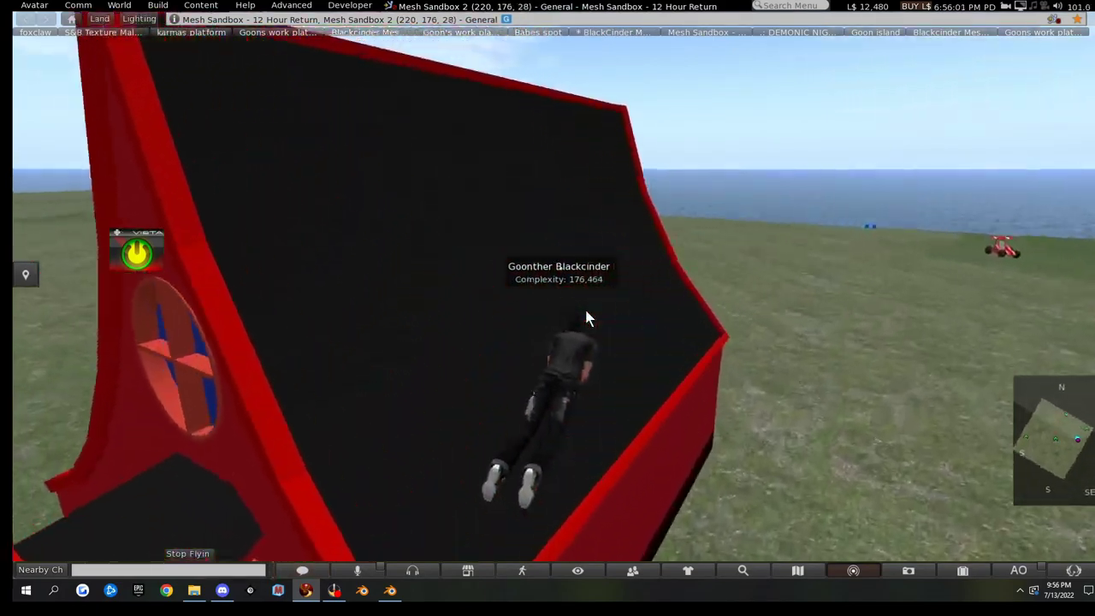
pyautogui.press('pageup')
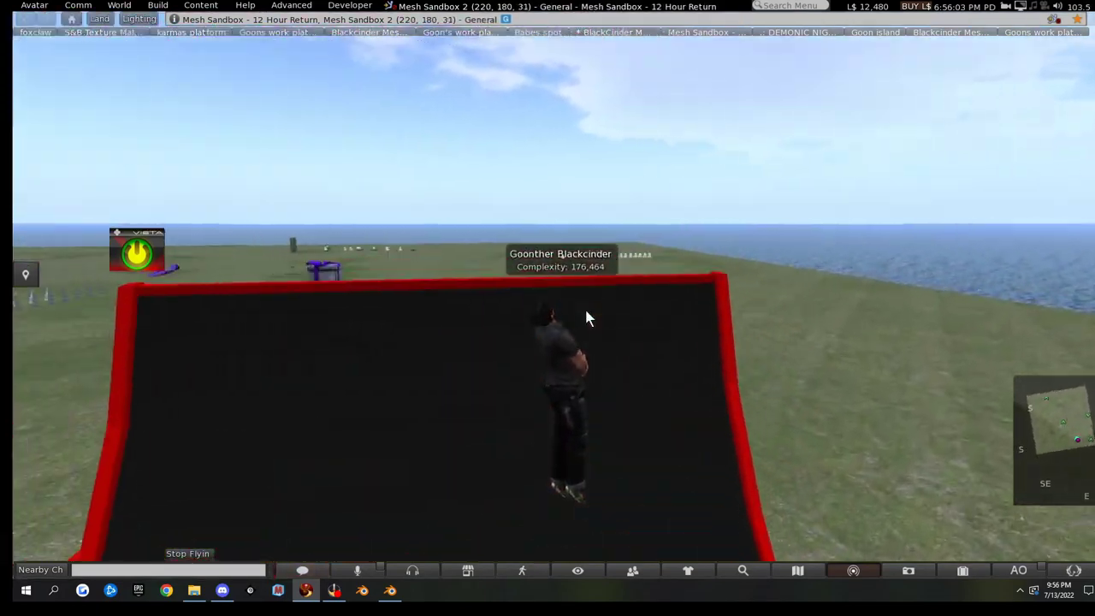
pyautogui.press('pagedown')
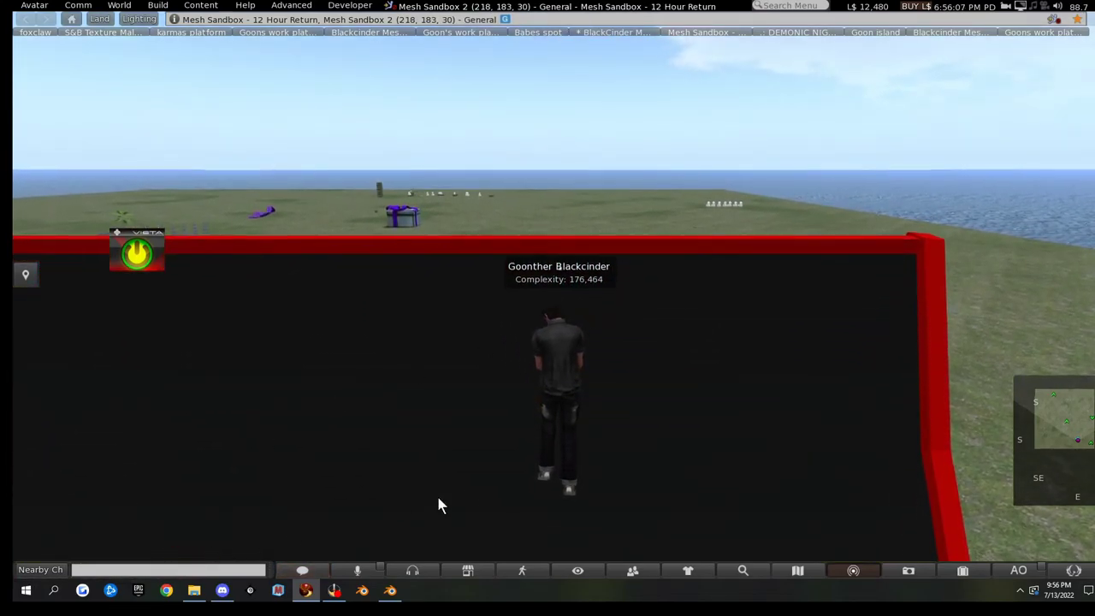
pyautogui.press('Left')
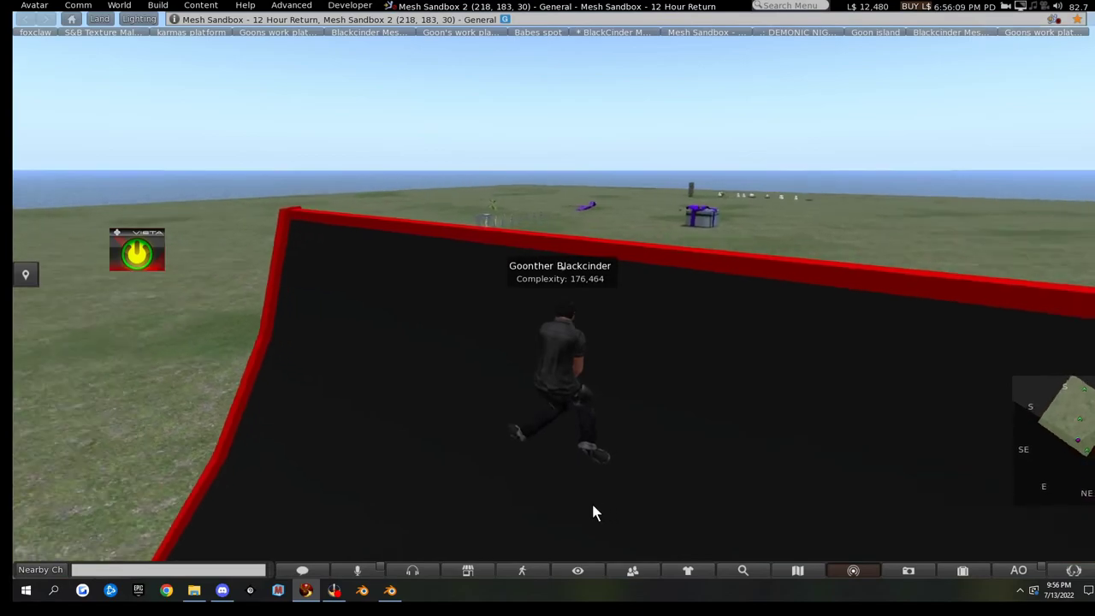
pyautogui.press('Right')
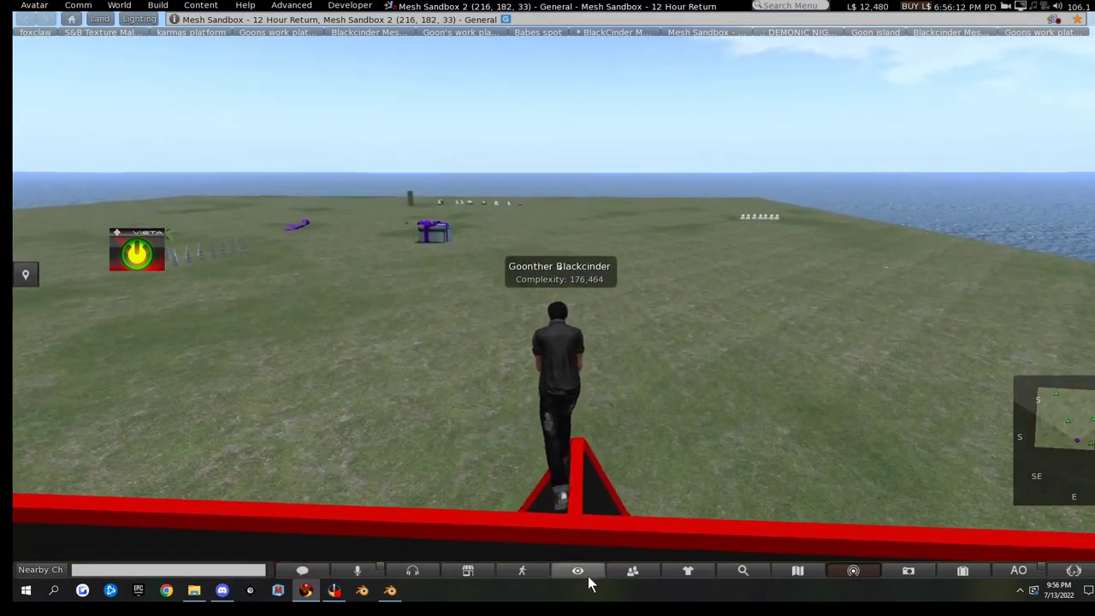
# - Walk the avatar over the ridge, down the roof to the ground and around to the front porch to test the slope collision
pyautogui.press('Up')
pyautogui.press('Left')
pyautogui.press('m')
pyautogui.press('Up')
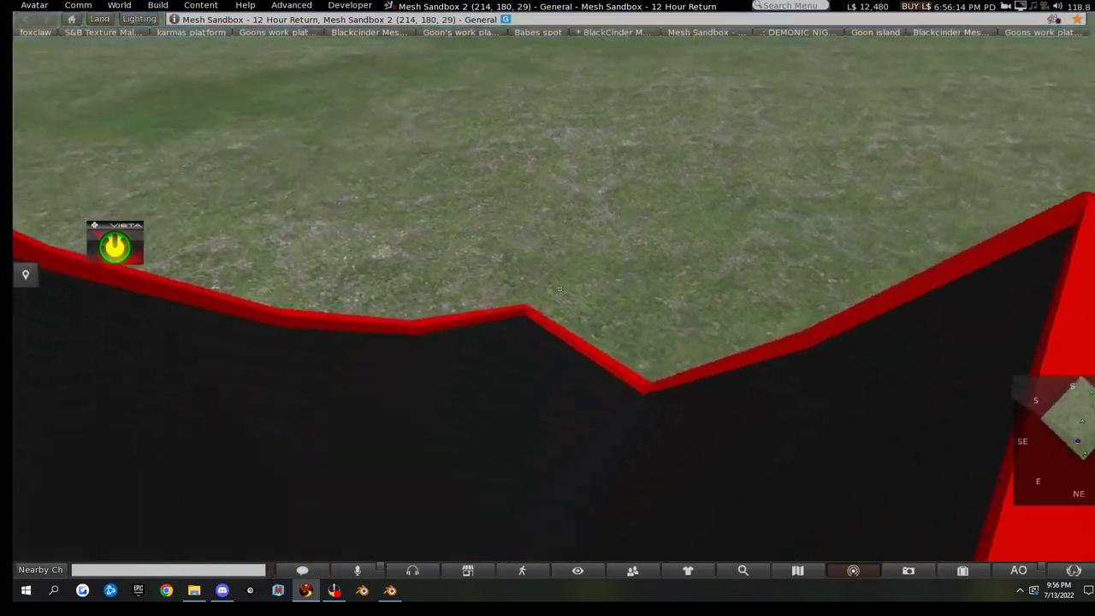
pyautogui.press('m')
pyautogui.press('Left')
pyautogui.press('Up')
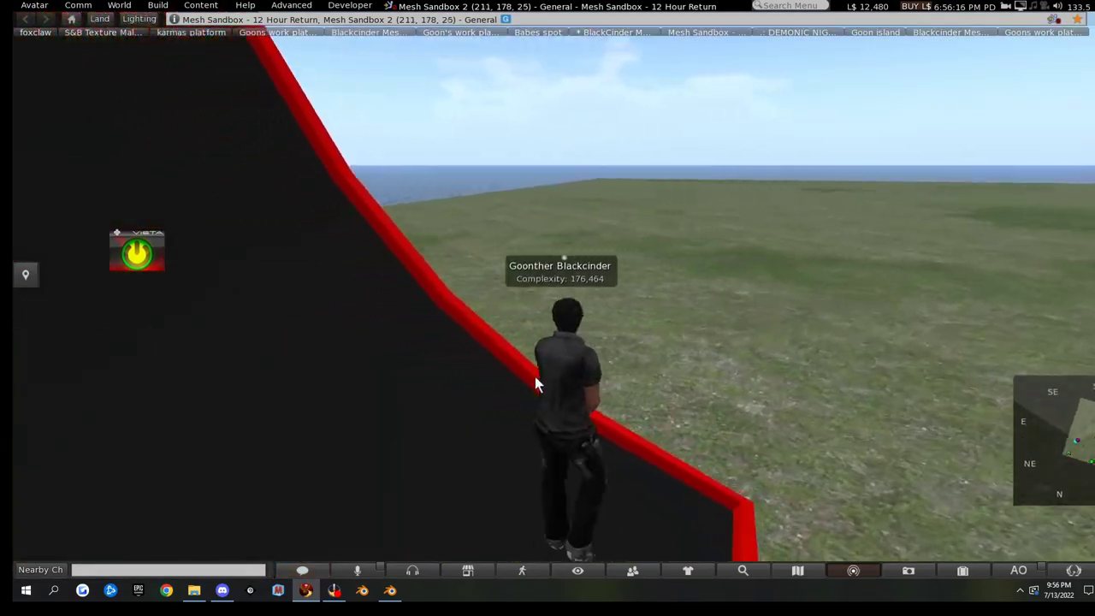
pyautogui.press('Up')
pyautogui.press('Left')
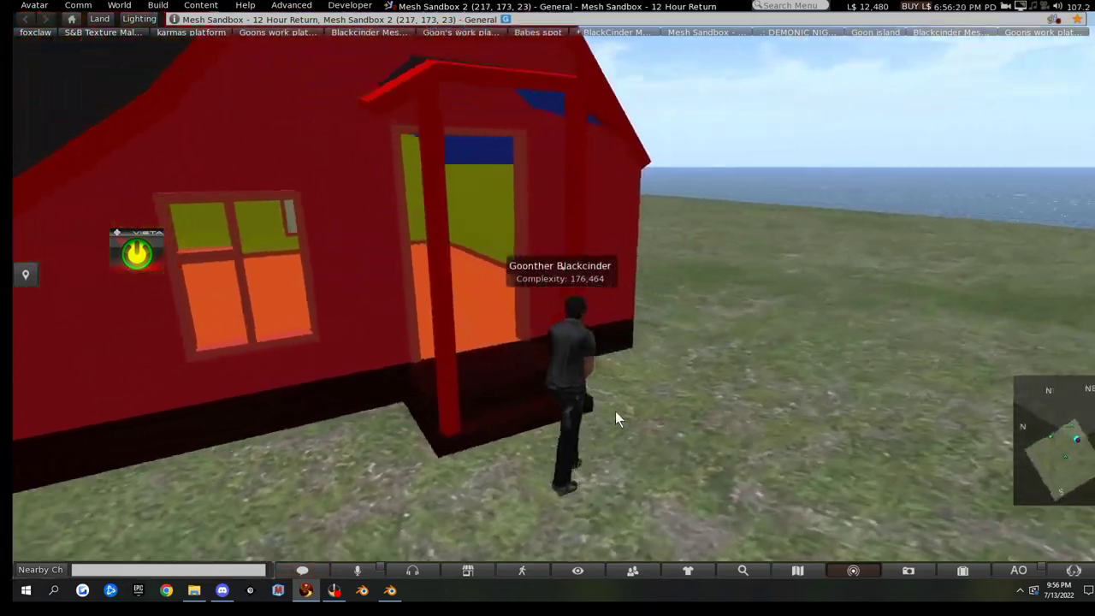
pyautogui.press('Up')
pyautogui.press('Left')
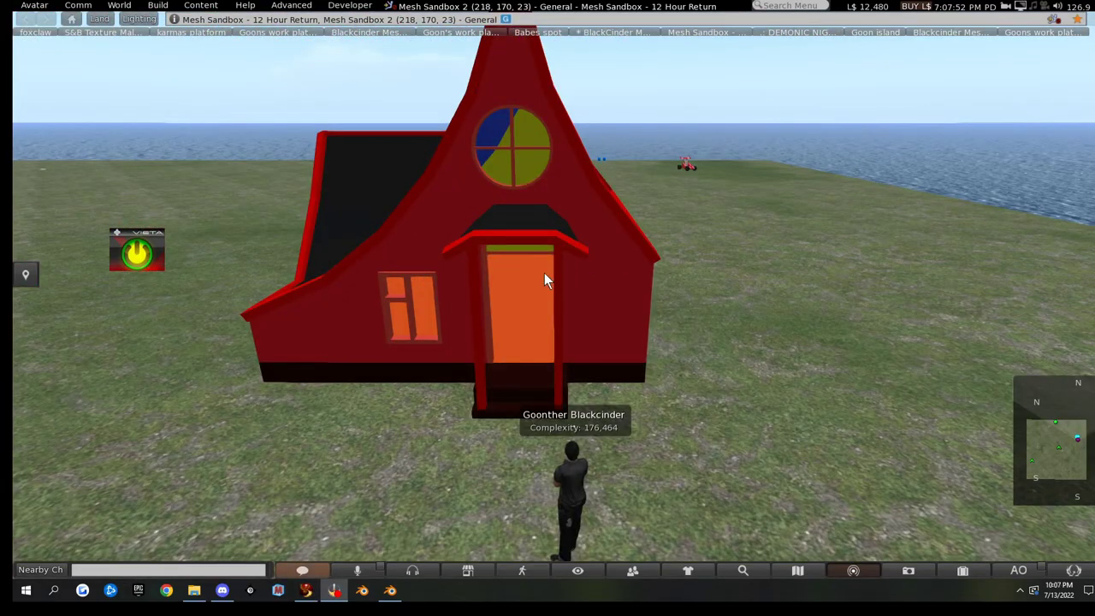
pyautogui.scroll(-3, 545, 273)
pyautogui.scroll(6, 557, 279)
pyautogui.scroll(-3, 558, 279)
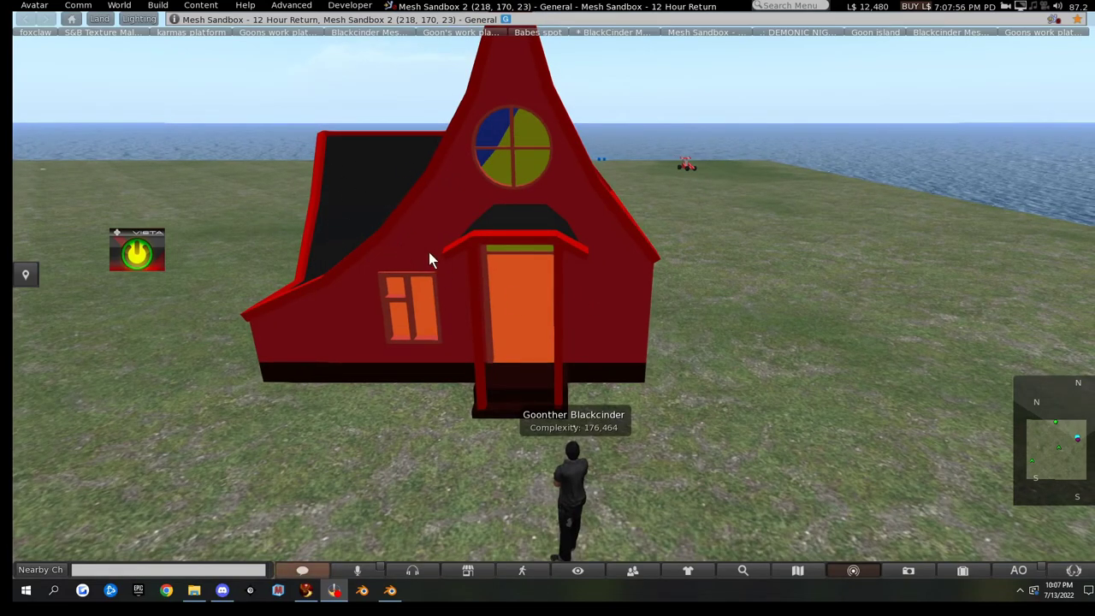
pyautogui.scroll(-3, 442, 259)
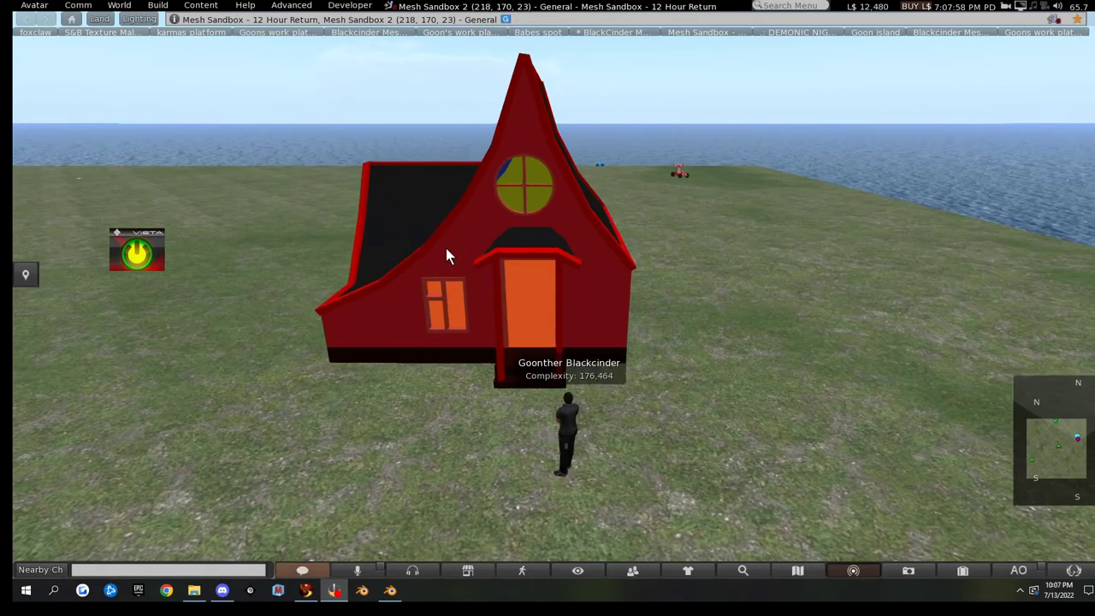
pyautogui.scroll(6, 445, 252)
pyautogui.scroll(-3, 448, 254)
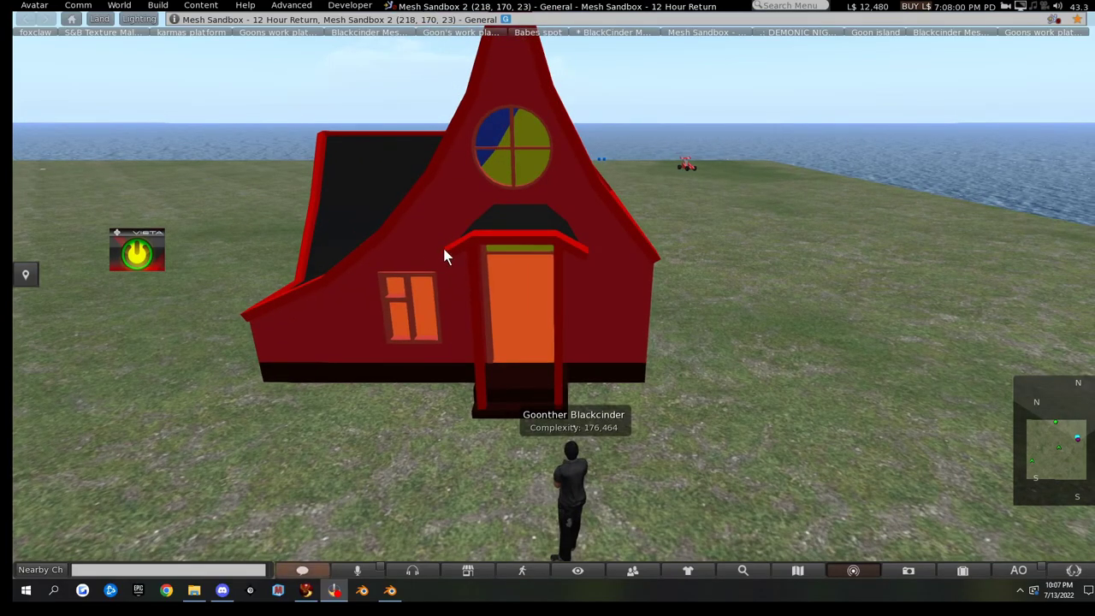
# - Switch to Blender, leave editing of all the physics meshes and open only left walls_phys in Edit Mode
pyautogui.click(390, 590)
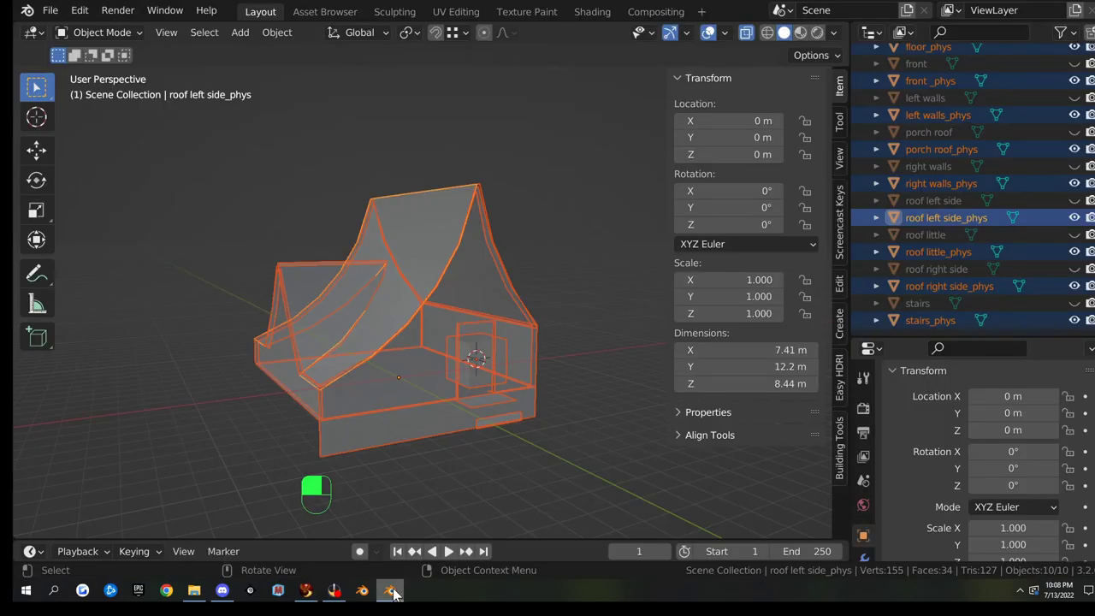
pyautogui.moveTo(463, 380); pyautogui.dragTo(390, 345, button='middle')
pyautogui.press('Tab')
pyautogui.scroll(5, 420, 322)
pyautogui.scroll(-5, 407, 325)
pyautogui.scroll(4, 390, 347)
pyautogui.press('`')
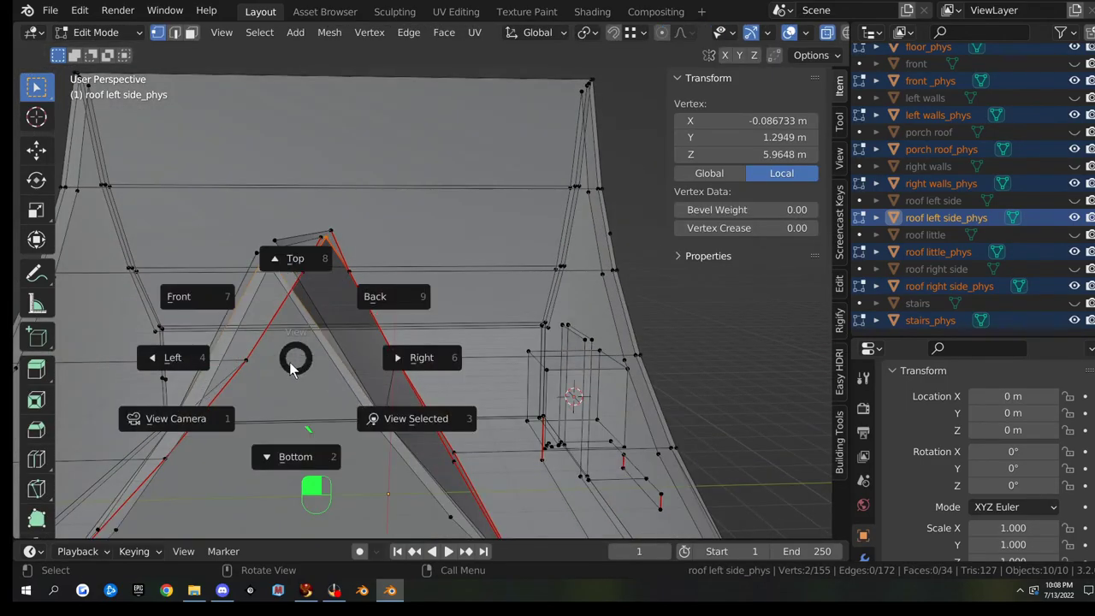
pyautogui.click(290, 368)
pyautogui.press('Tab')
pyautogui.click(270, 370)
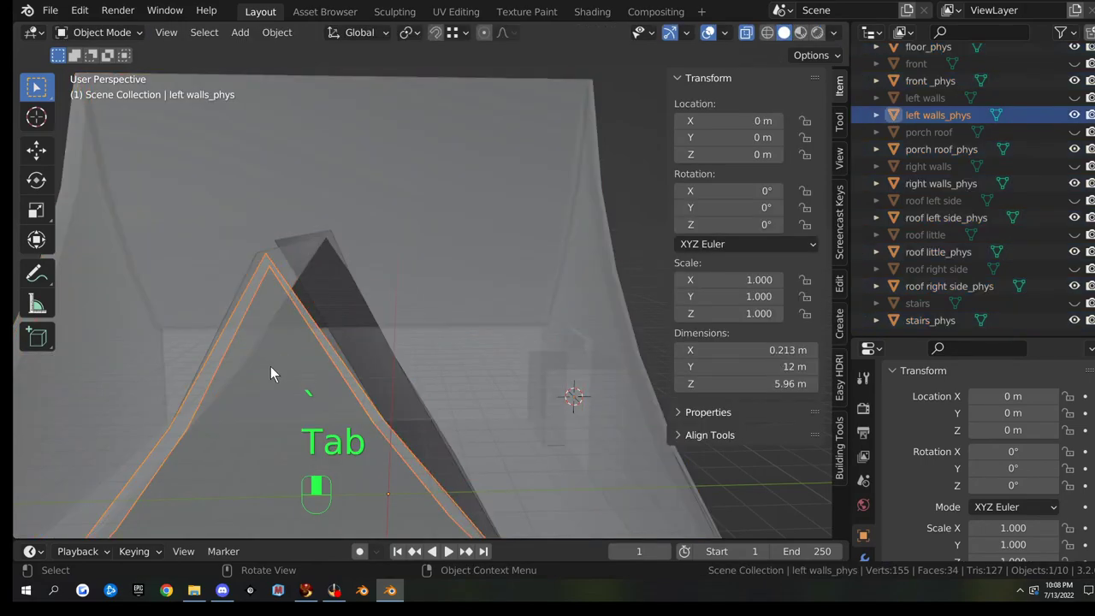
pyautogui.press('Tab')
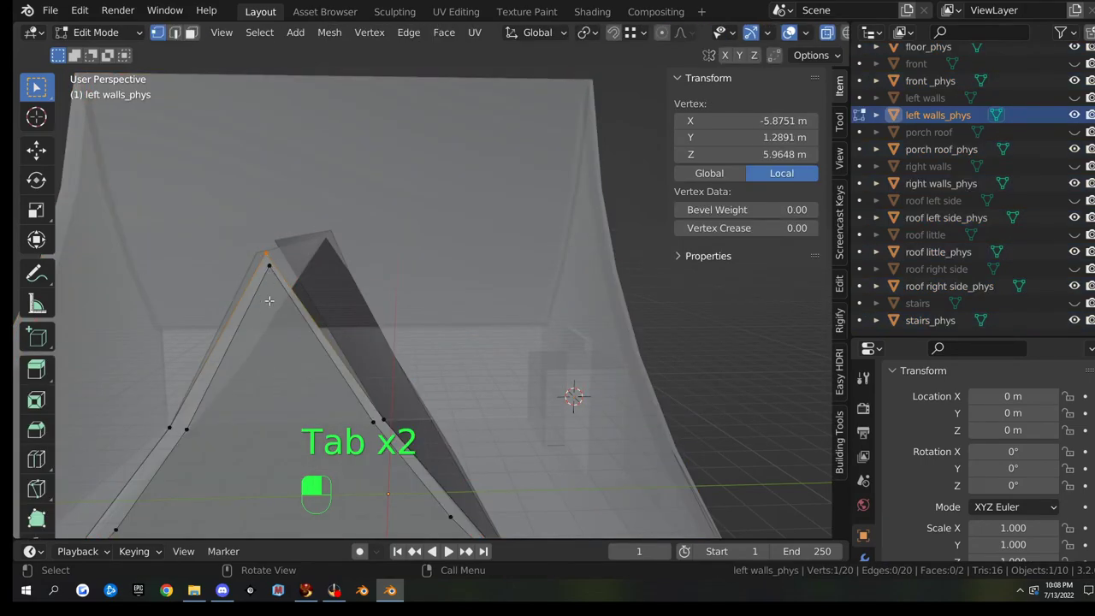
# - Select the peak vertex of the left wall's gable and examine how its physics mesh meets the little roof
pyautogui.moveTo(265, 261); pyautogui.dragTo(277, 284)
pyautogui.moveTo(250, 229); pyautogui.dragTo(279, 263)
pyautogui.moveTo(289, 278); pyautogui.dragTo(355, 314, button='middle')
pyautogui.scroll(-5, 343, 313)
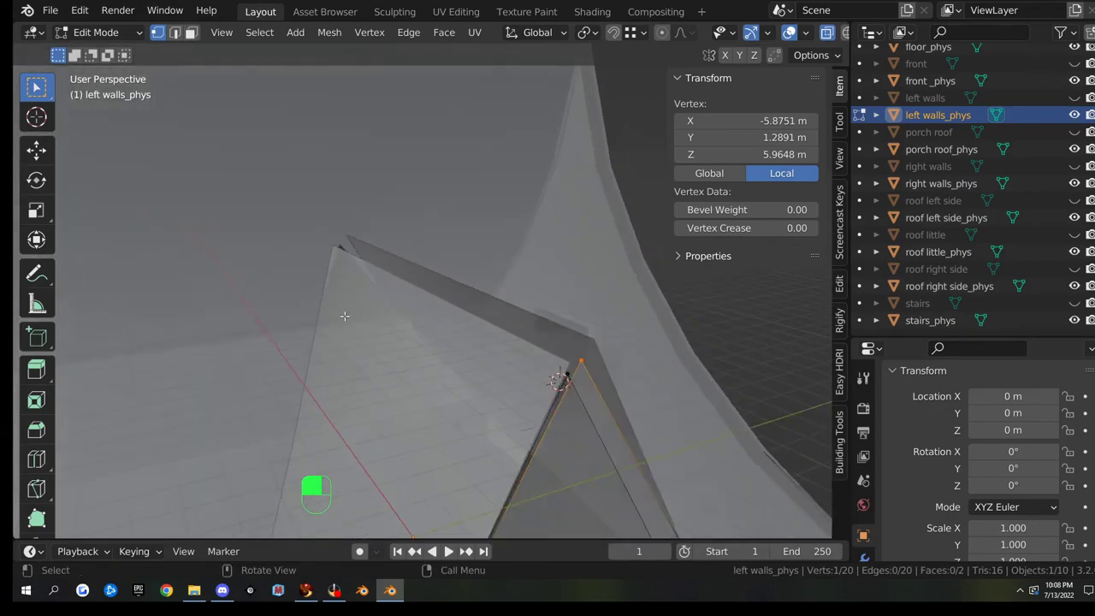
pyautogui.moveTo(397, 383); pyautogui.dragTo(435, 368, button='middle')
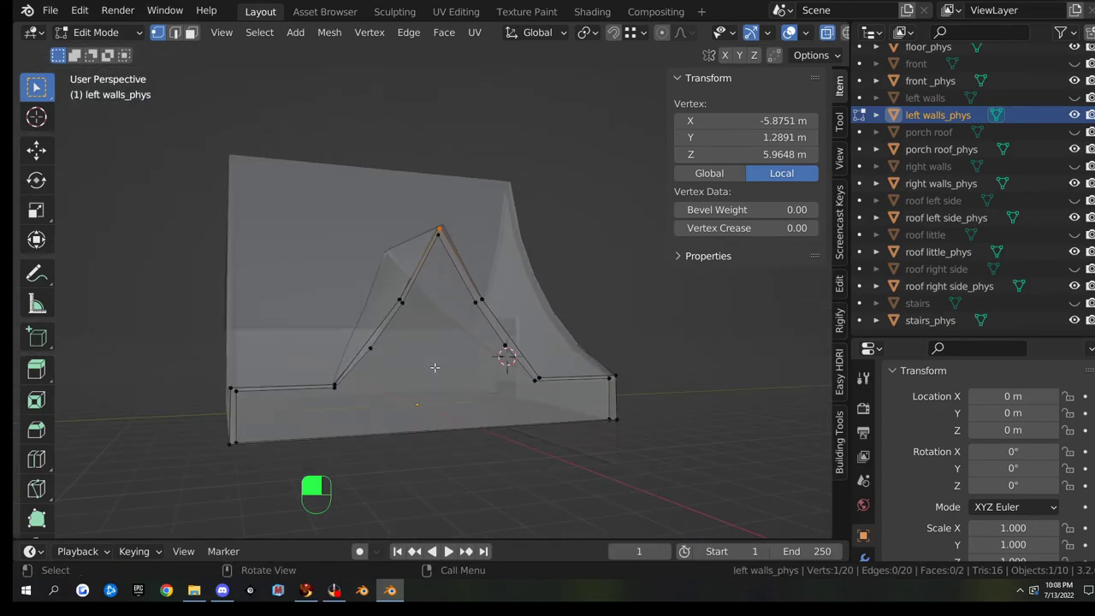
pyautogui.scroll(3, 436, 369)
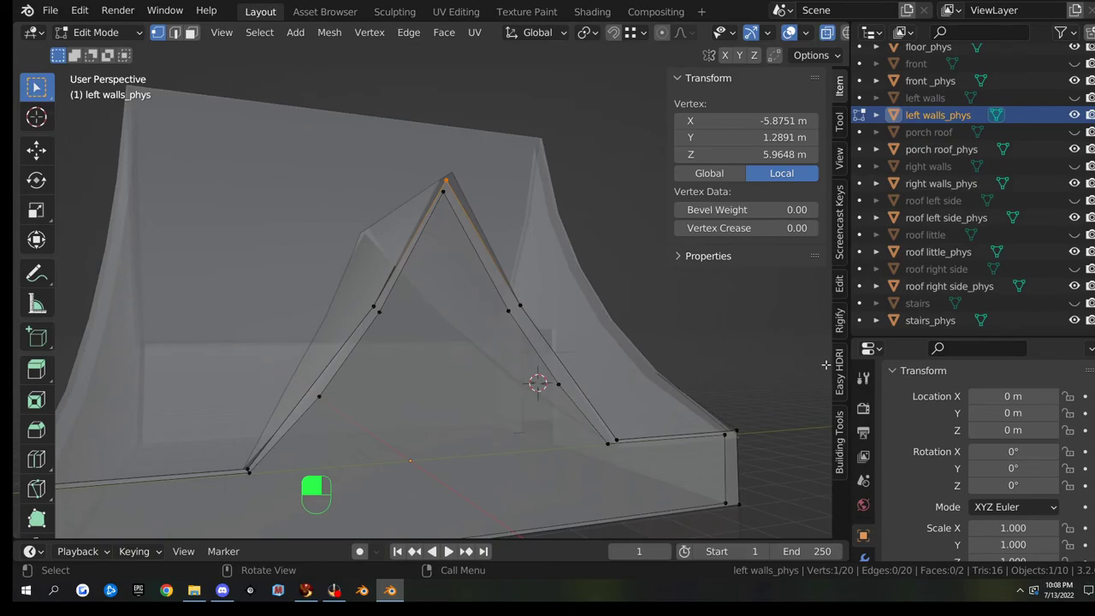
# - Switch back to Firestorm and examine the uploaded house from the side with the lower roof
pyautogui.click(305, 590)
pyautogui.scroll(-3, 646, 361)
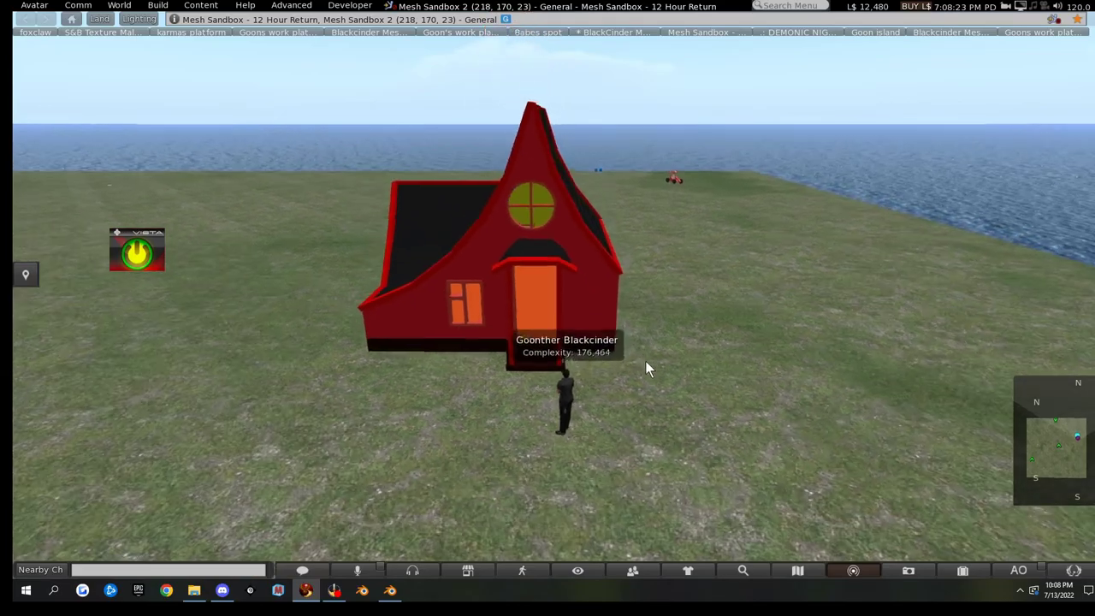
pyautogui.scroll(3, 617, 351)
pyautogui.keyDown('alt'); pyautogui.moveTo(569, 325); pyautogui.dragTo(553, 354); pyautogui.keyUp('alt')
pyautogui.scroll(3, 552, 354)
pyautogui.scroll(-2, 552, 354)
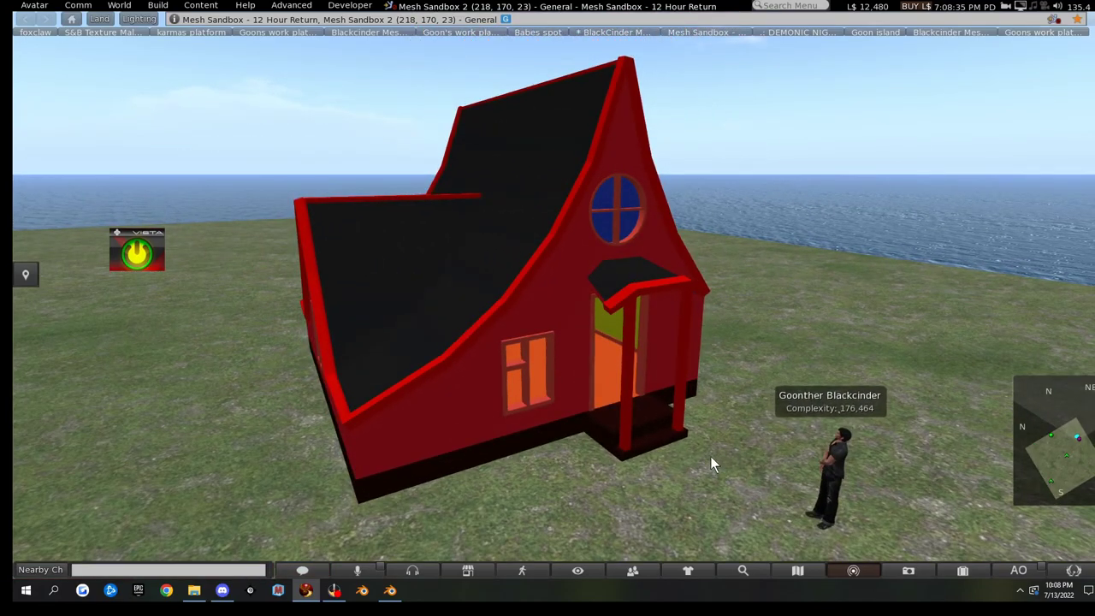